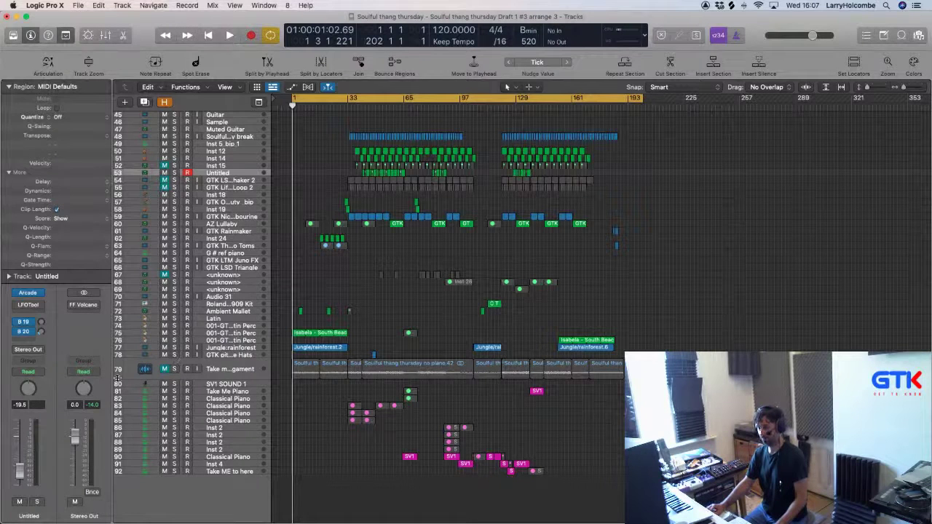
Reduce the height of audio track 79 to match the neighbouring tracks.
drag(115, 378, 116, 371)
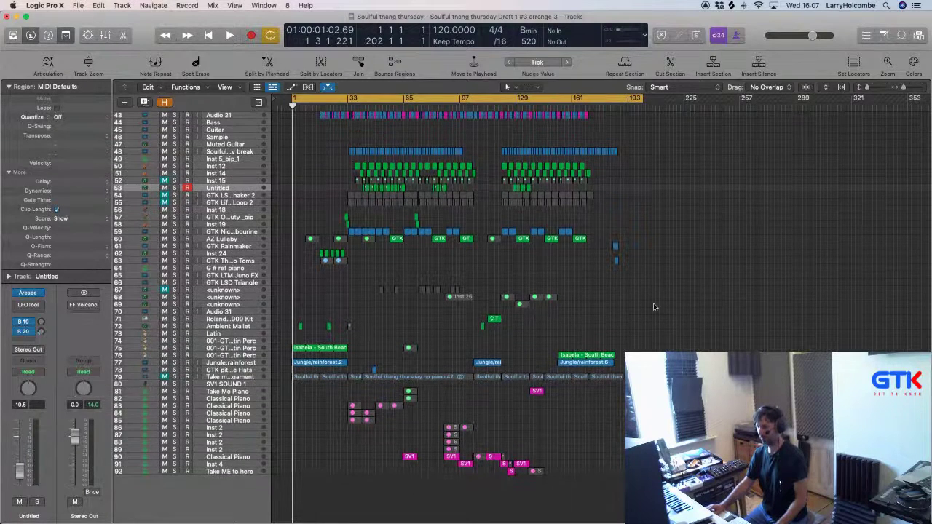
scroll(653, 304, up, 5)
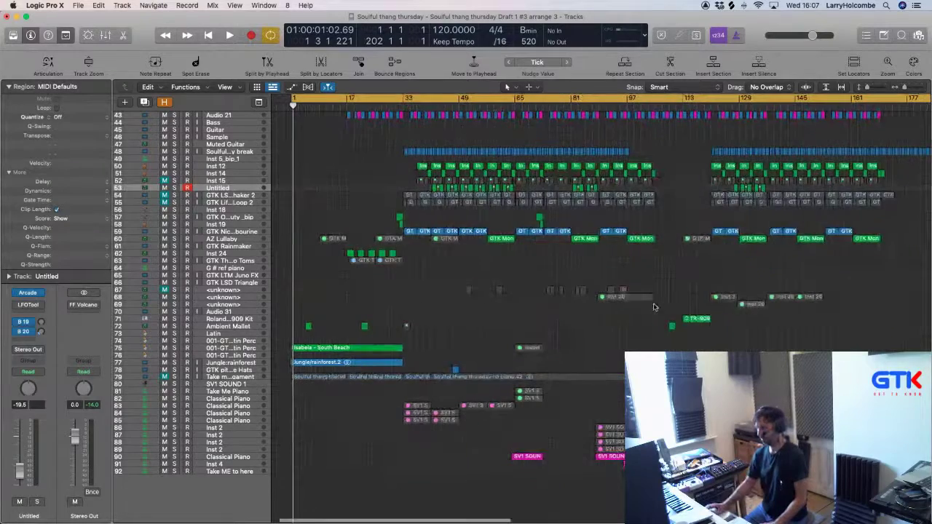
scroll(654, 308, up, 5)
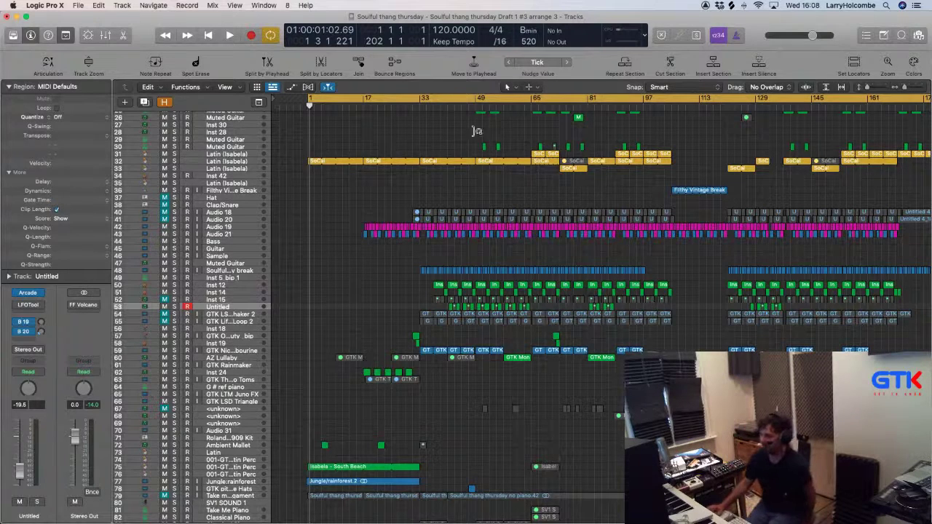
Examine the layout of regions across the arrangement, from the bass and percussion tracks down to the piano tracks.
scroll(461, 158, right, 3)
scroll(461, 159, right, 3)
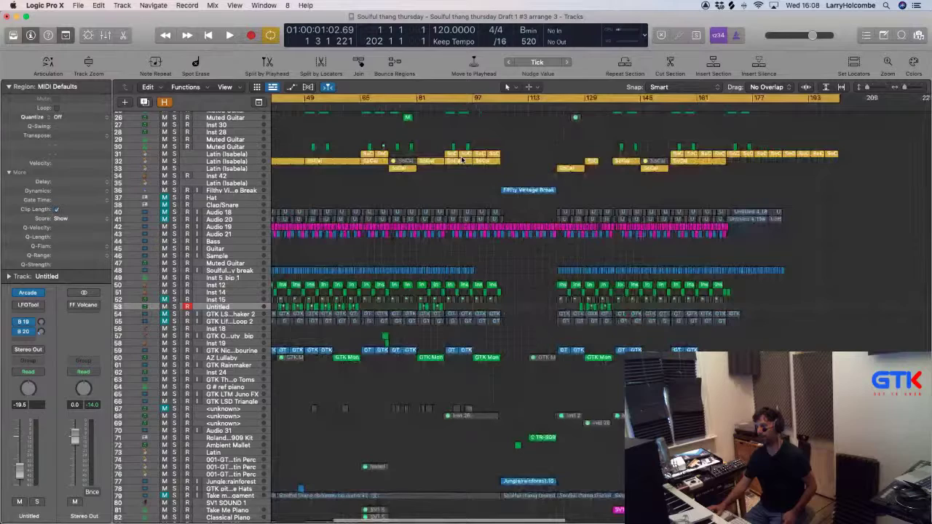
scroll(461, 159, left, 9)
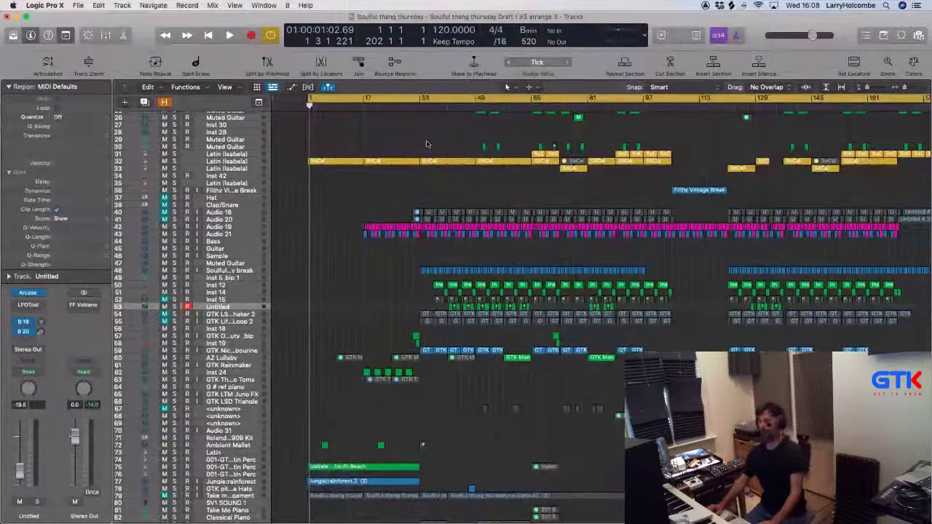
key(super+Up)
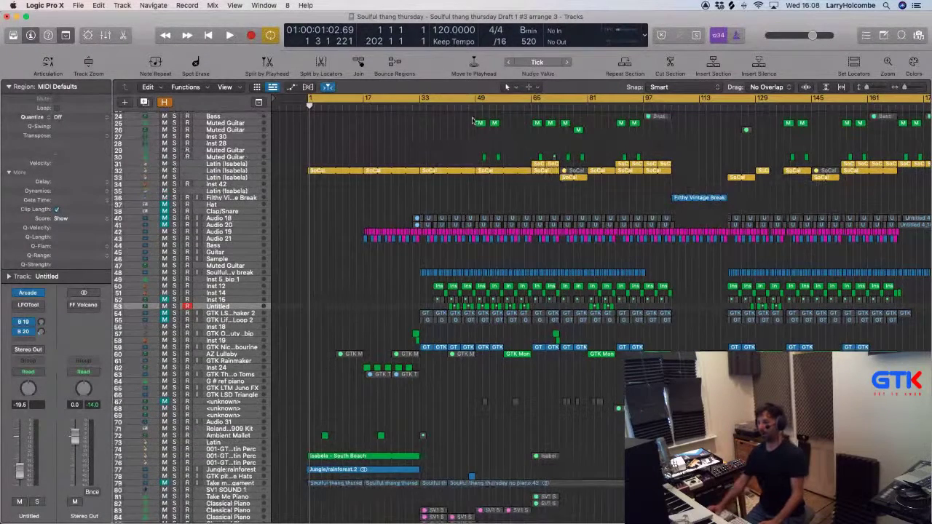
scroll(481, 338, down, 5)
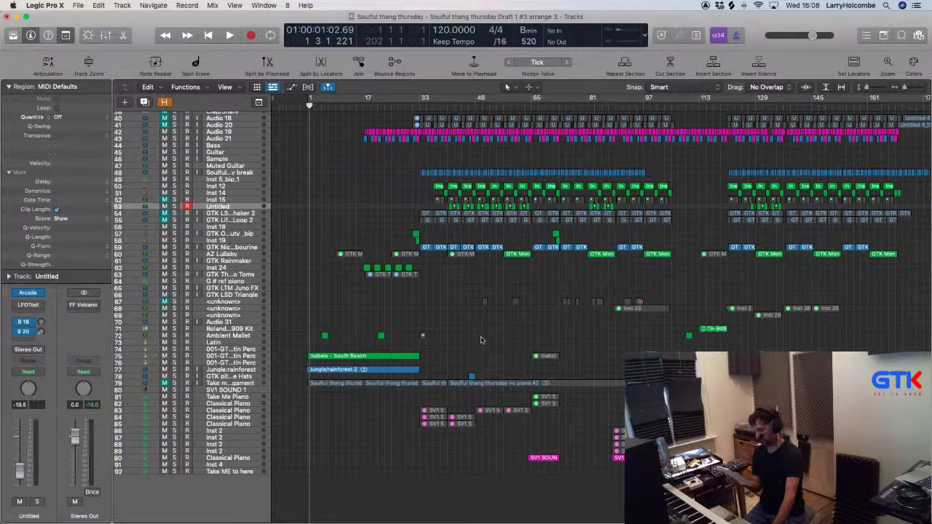
scroll(362, 202, up, 3)
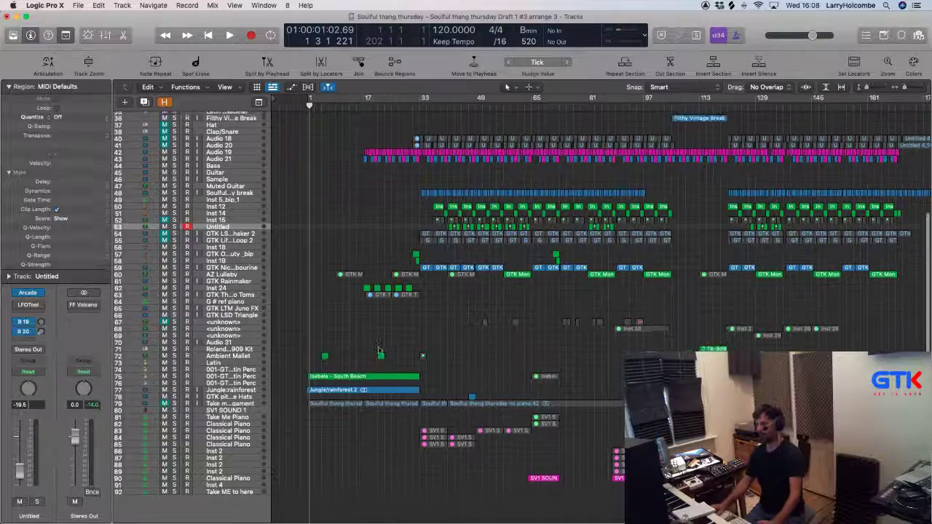
scroll(360, 186, up, 1)
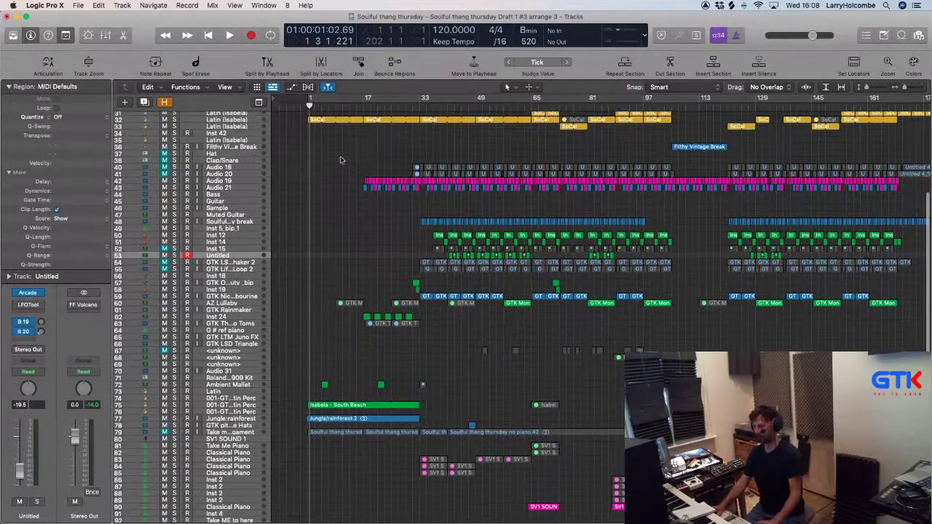
Play the song from the beginning, then jump ahead to about bar 31 and listen on from there.
key(space)
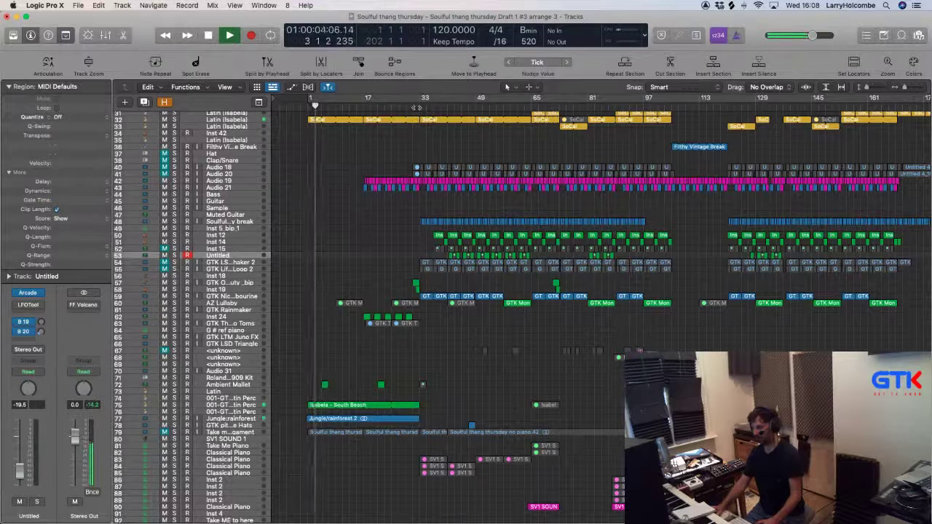
click(418, 108)
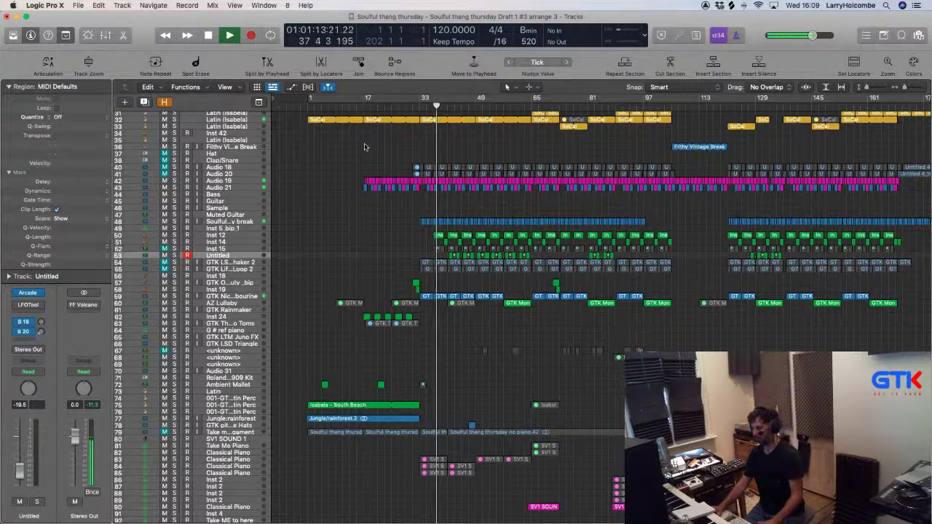
scroll(365, 147, up, 1)
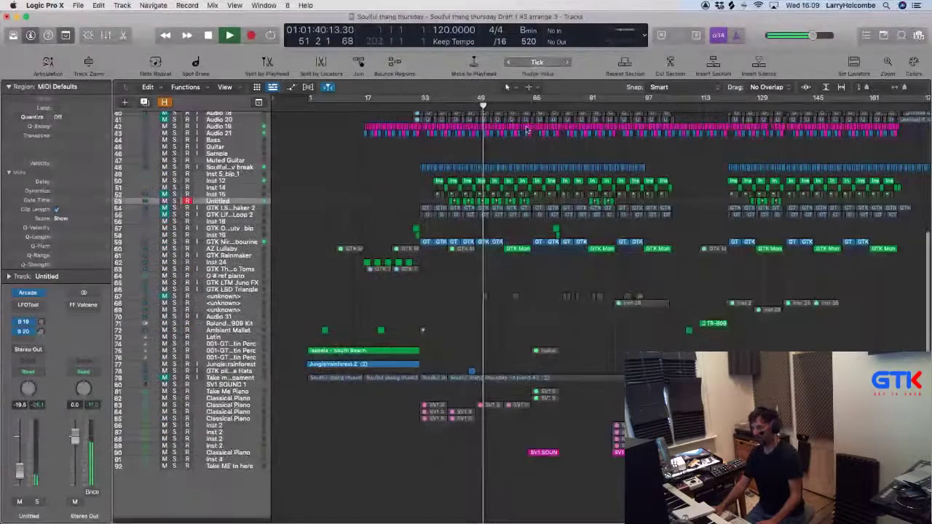
scroll(539, 218, down, 1)
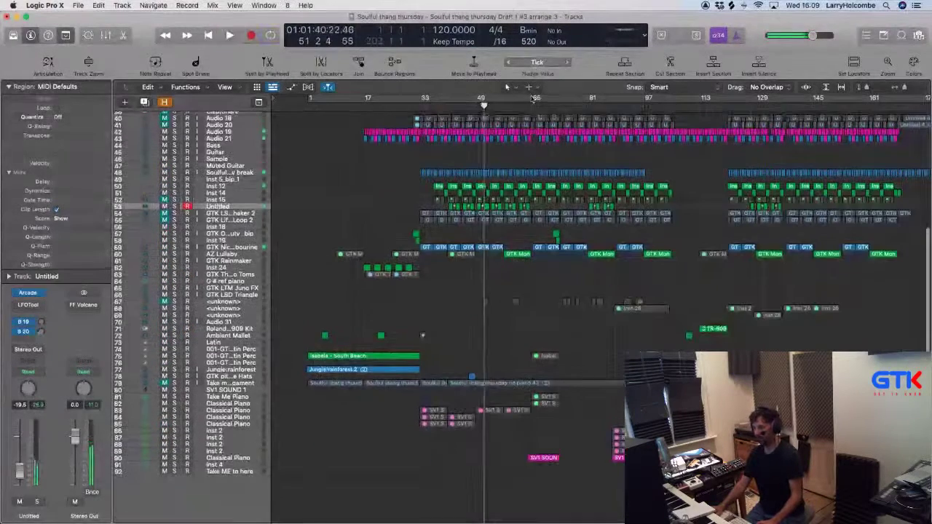
Set a cycle range over bars 65 to 73, play from it with the cycle switched off partway, and stop playback.
drag(532, 98, 558, 107)
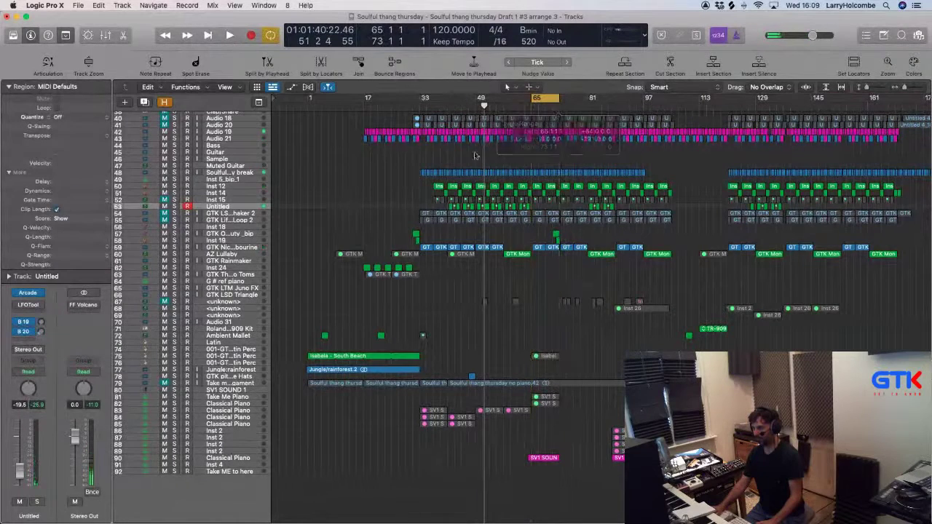
key(space)
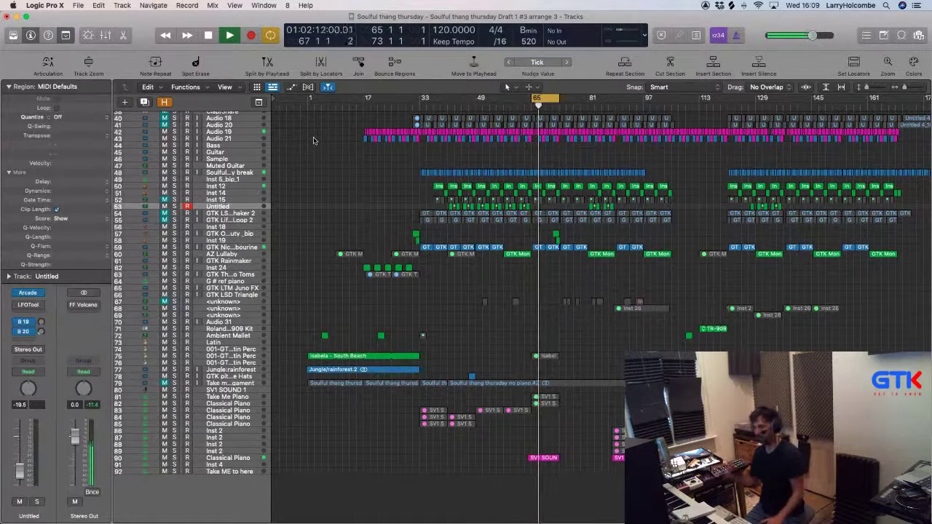
click(543, 94)
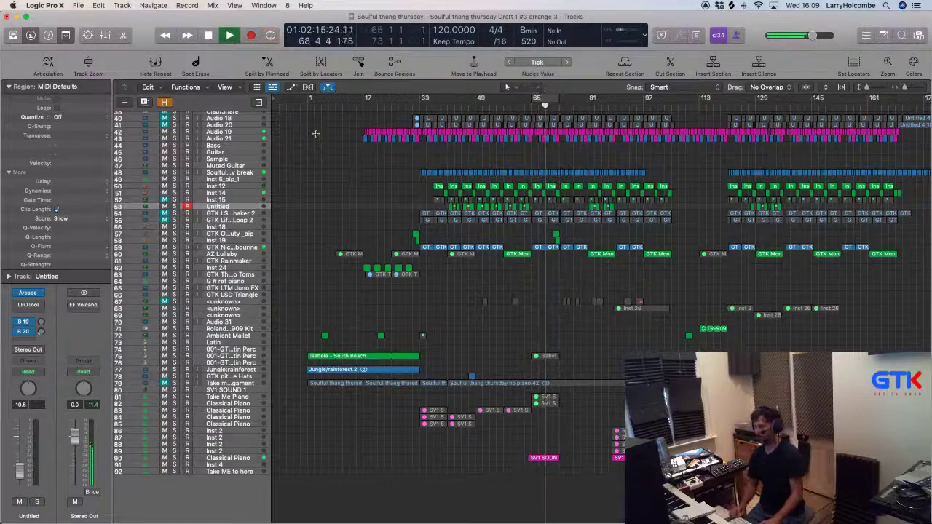
key(super+Right)
scroll(493, 184, up, 3)
scroll(494, 184, up, 5)
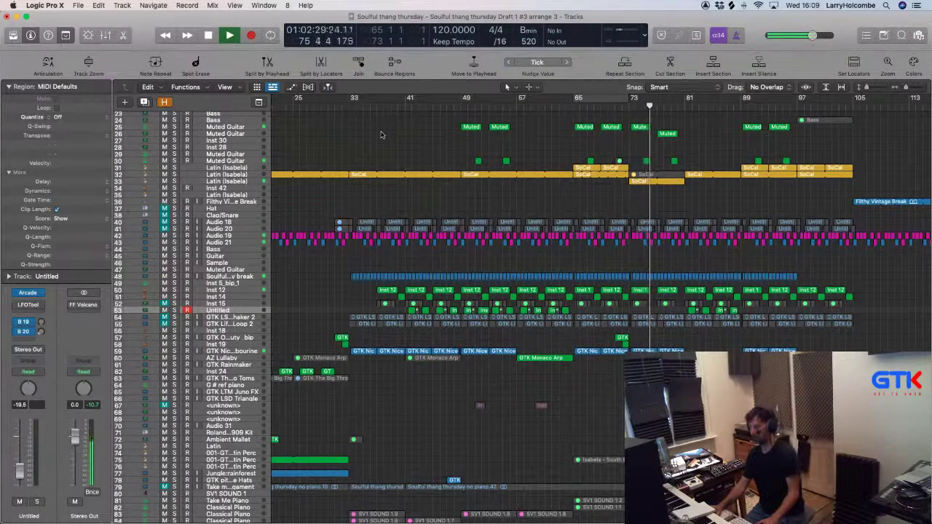
key(space)
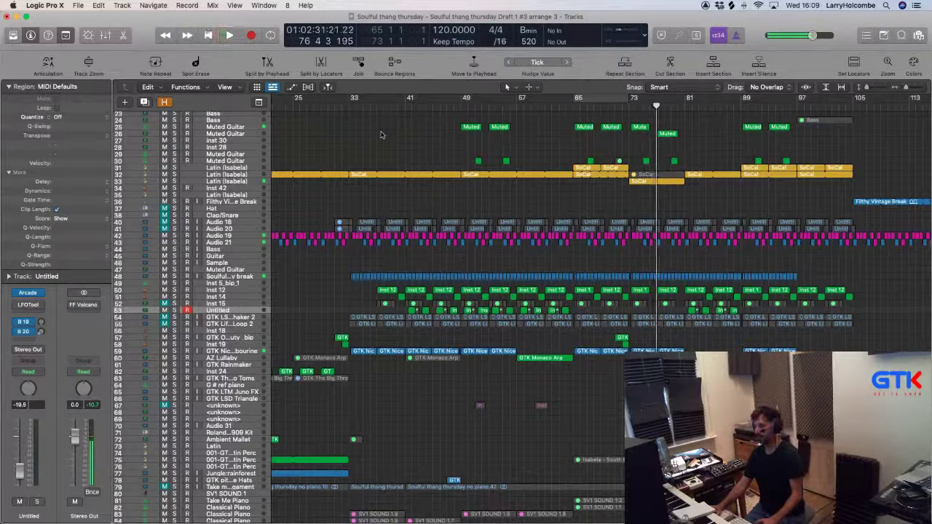
Play the piano entry from bar 63 and stop a few bars in.
scroll(380, 134, down, 1)
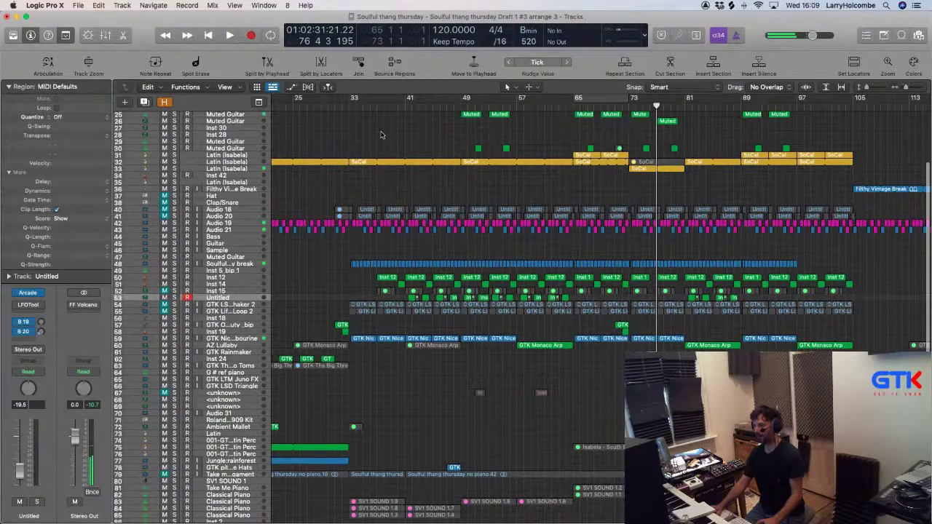
scroll(380, 135, down, 5)
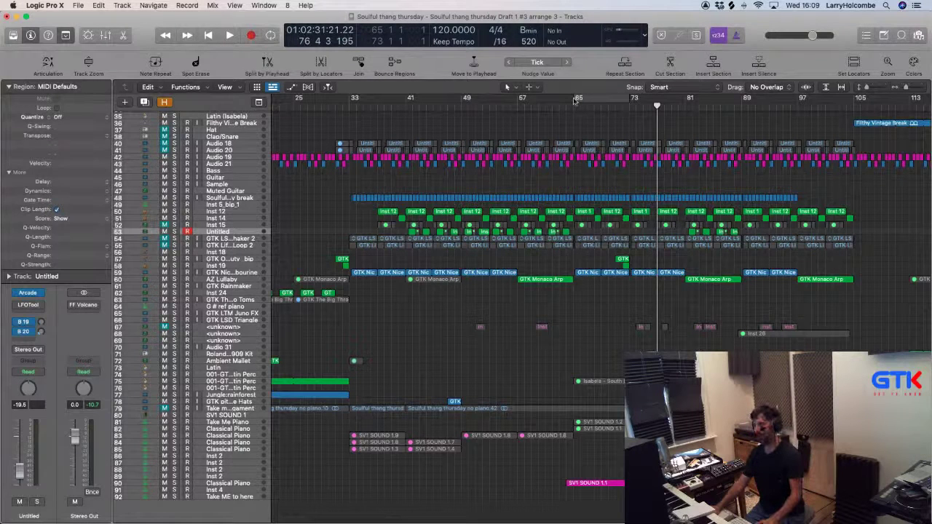
click(562, 106)
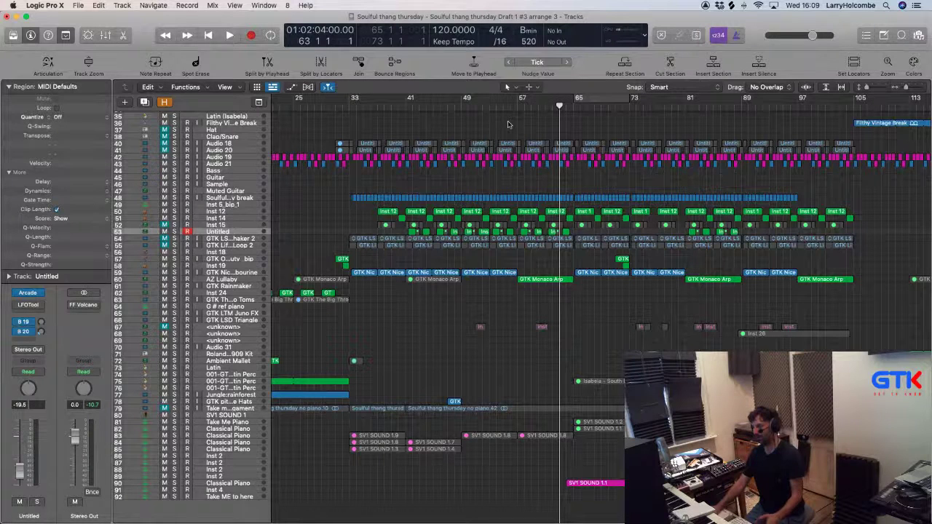
key(space)
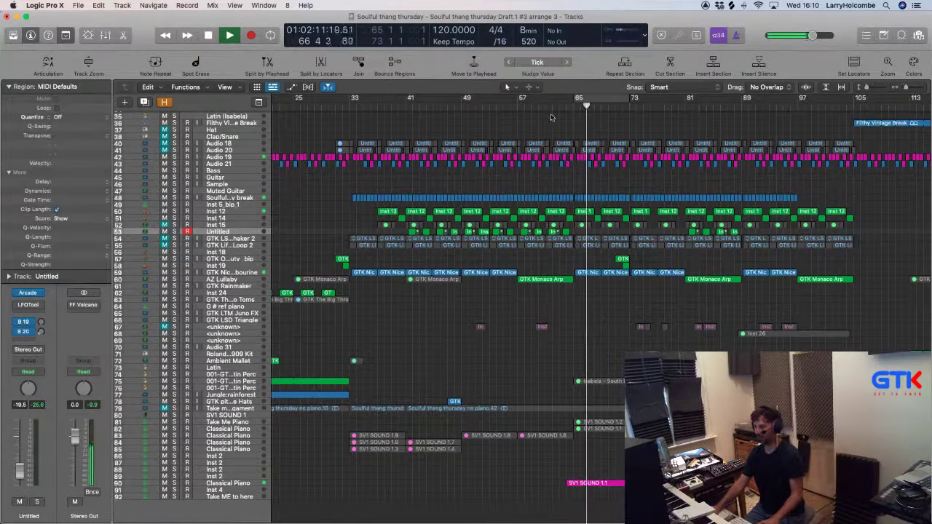
key(space)
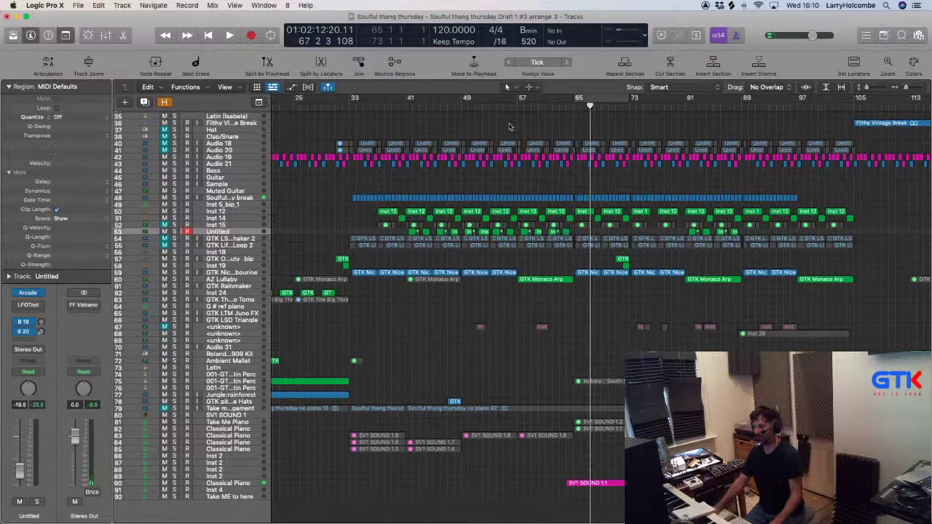
Move the muted Bass region on track 24 to start at bar 105, unmute it and audition it.
scroll(541, 225, right, 5)
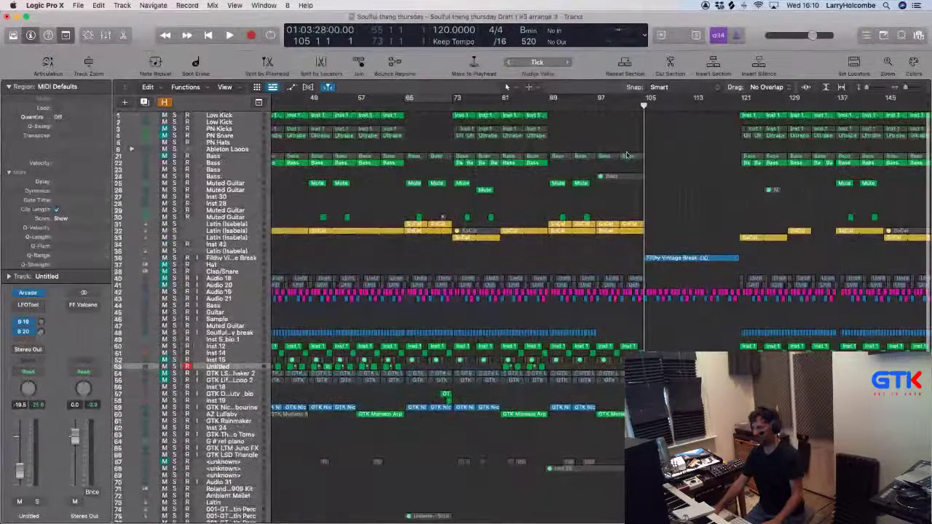
drag(559, 144, 735, 243)
drag(459, 245, 617, 251)
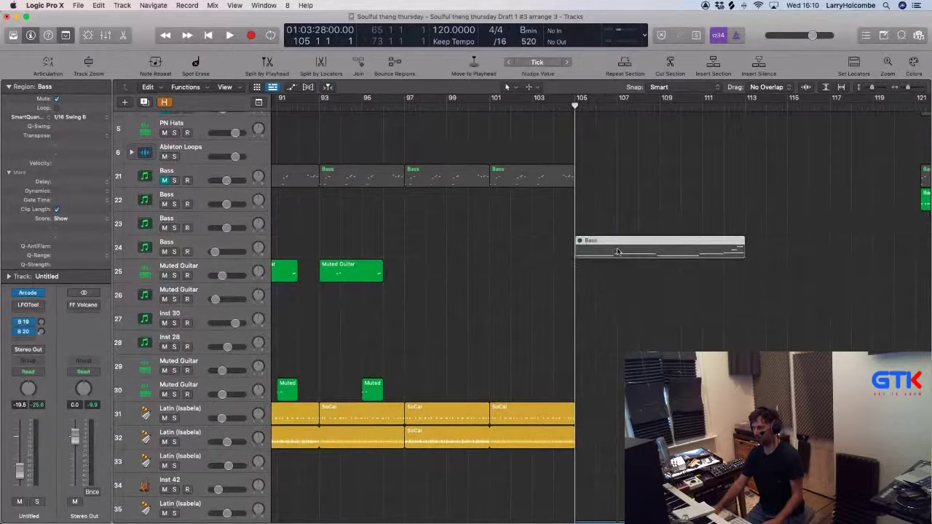
key(space)
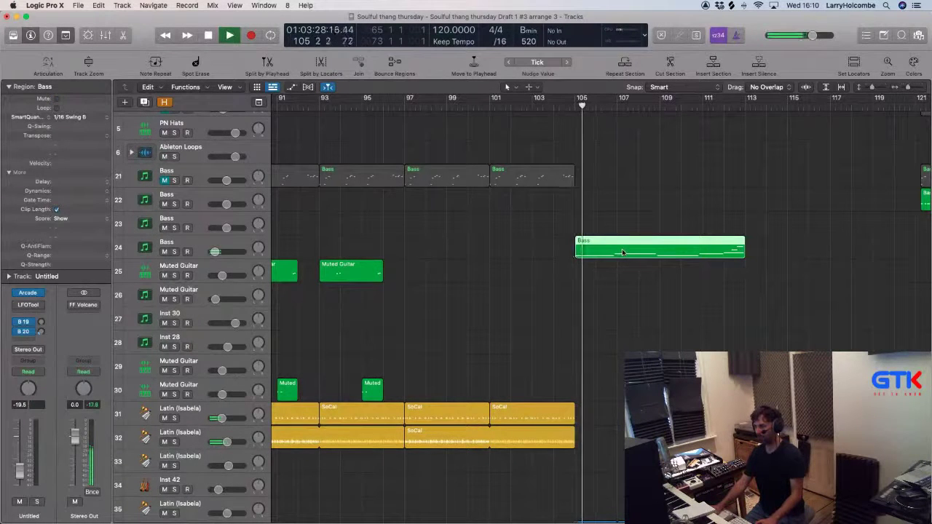
scroll(623, 252, down, 10)
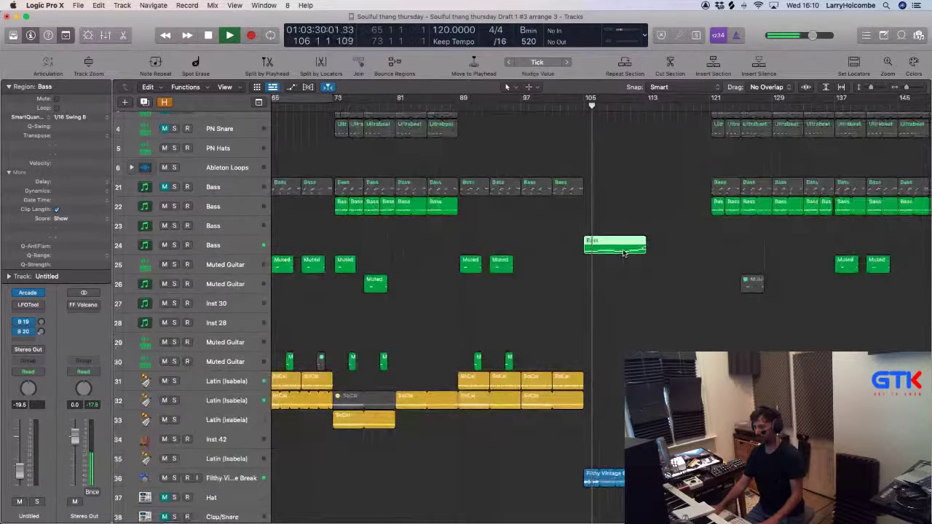
scroll(618, 258, down, 15)
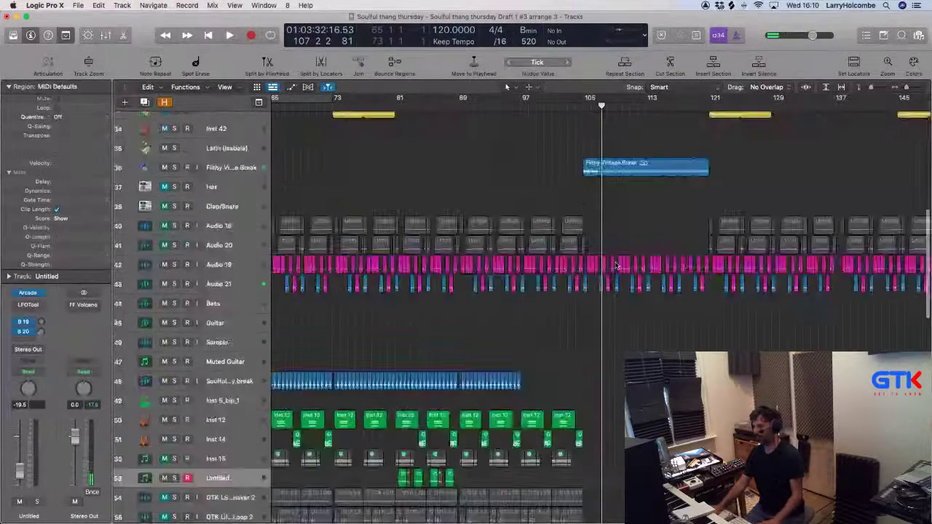
key(space)
Examine which tracks have regions in and around the break starting at bar 105.
scroll(615, 266, up, 2)
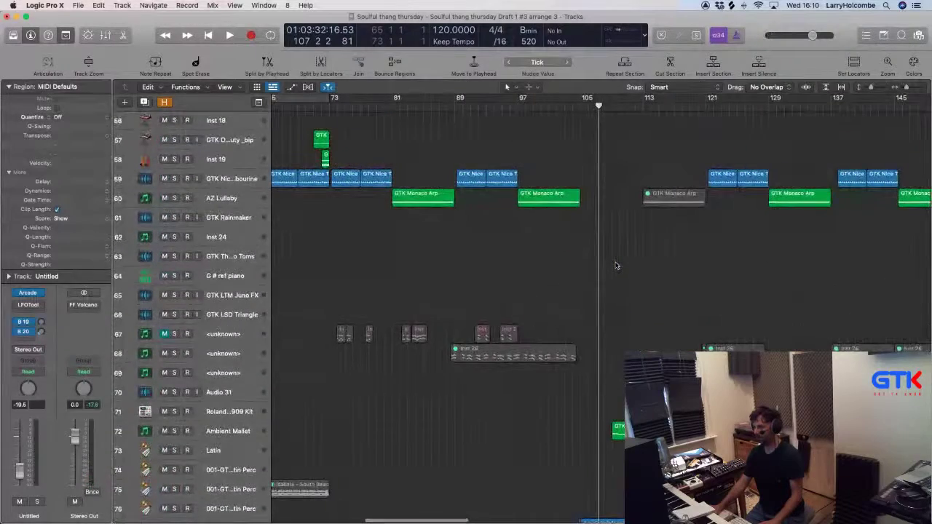
scroll(616, 266, down, 10)
scroll(616, 265, up, 12)
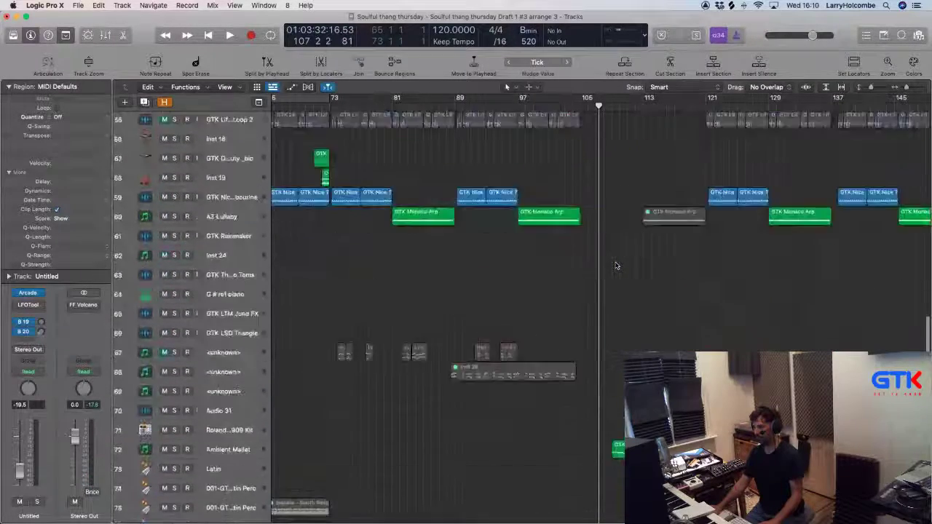
scroll(616, 266, down, 3)
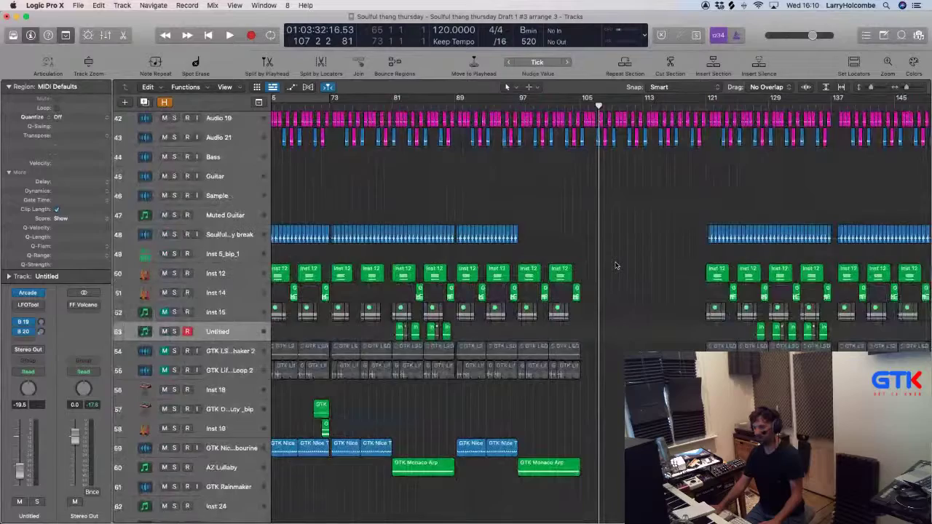
scroll(615, 266, up, 9)
scroll(615, 266, down, 5)
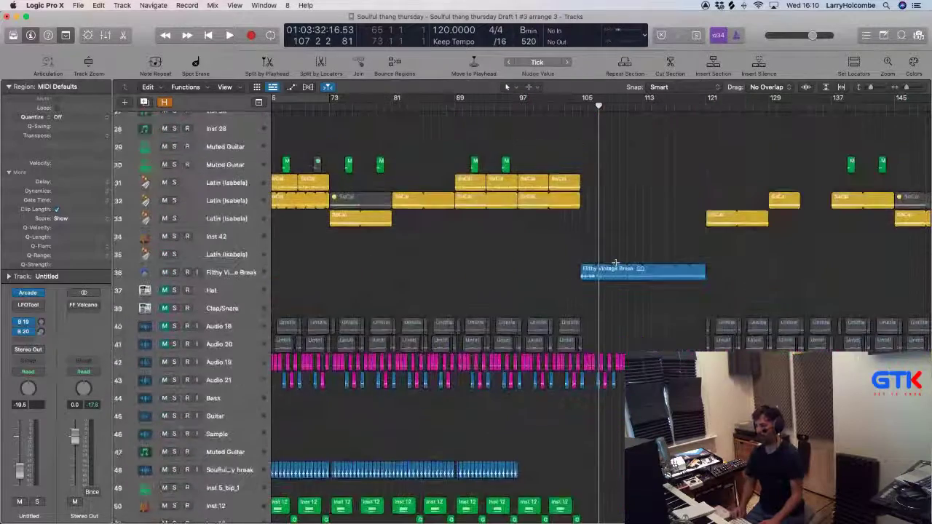
key(super+Up)
key(super+Up)
key(super+Up)
key(super+Up)
scroll(616, 266, right, 2)
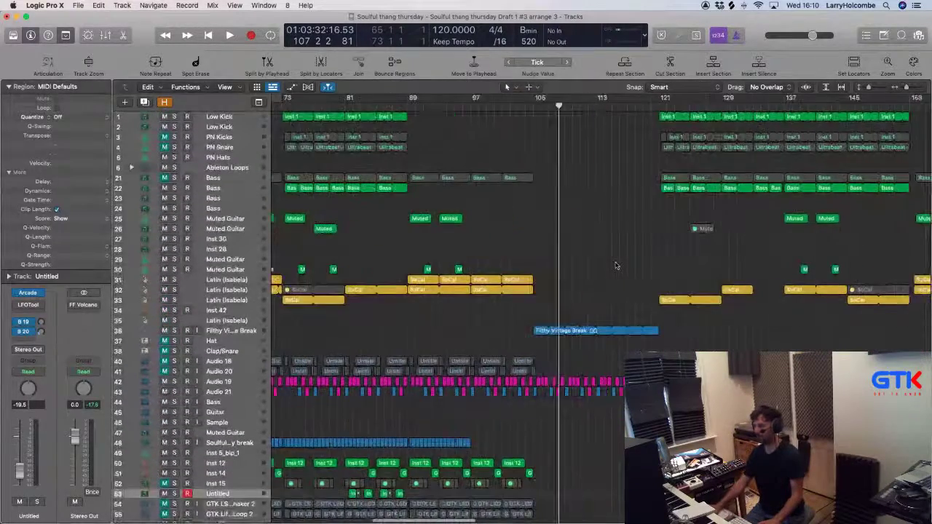
scroll(616, 266, right, 2)
Play the break from bar 113, then jump to about bar 119 to hear the full groove return.
click(575, 106)
key(space)
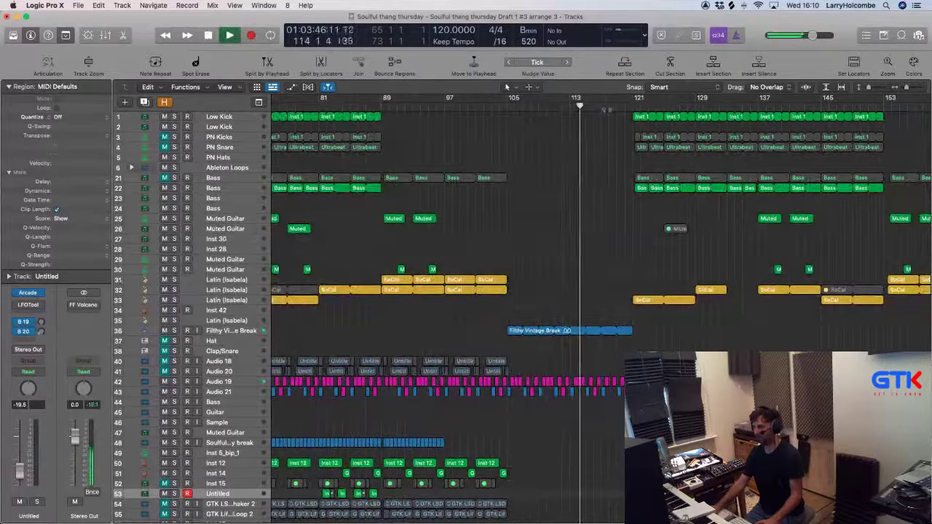
click(625, 105)
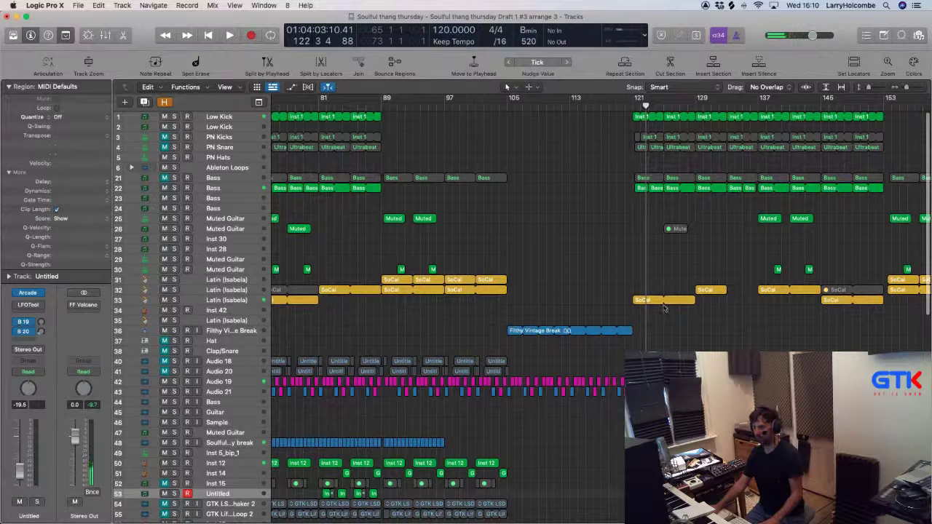
Examine the Bass regions around bar 121 and the lower tracks down to the Classical Piano region near bar 65.
drag(644, 193, 695, 171)
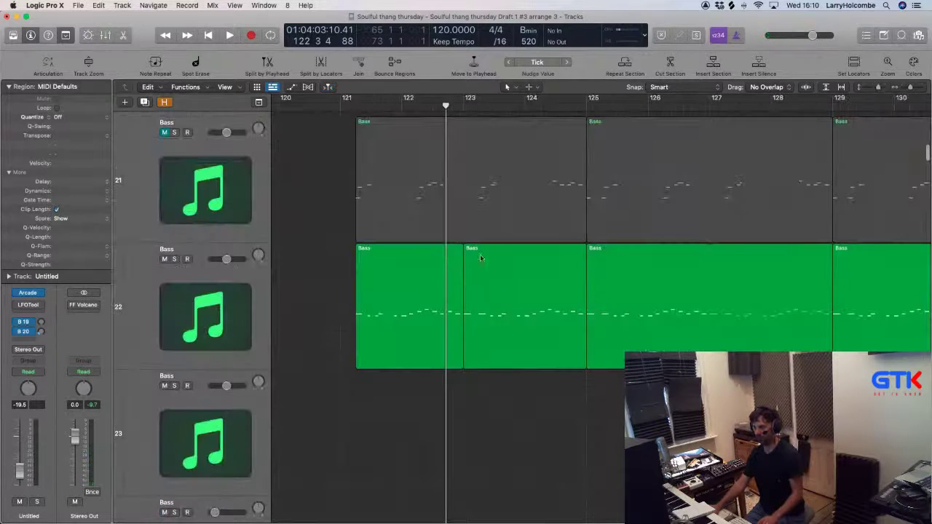
ctrl+alt+click(482, 255)
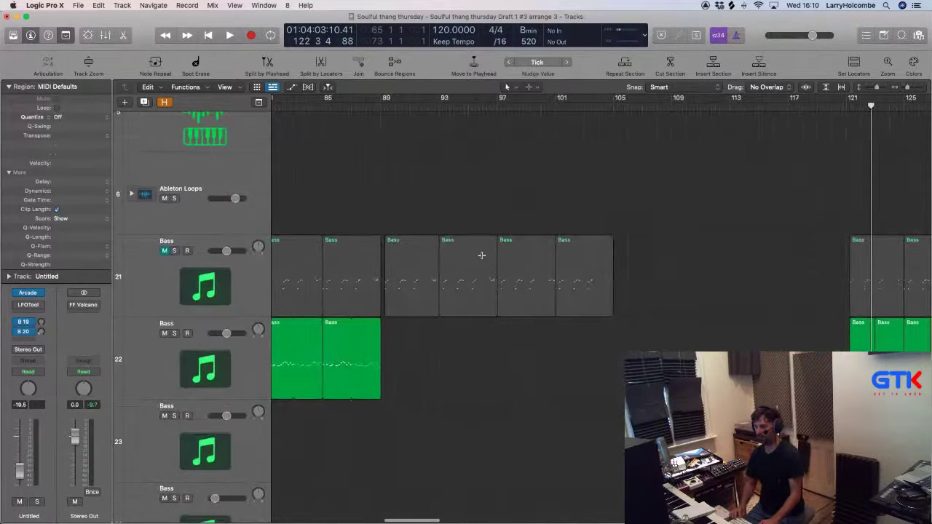
scroll(482, 256, left, 9)
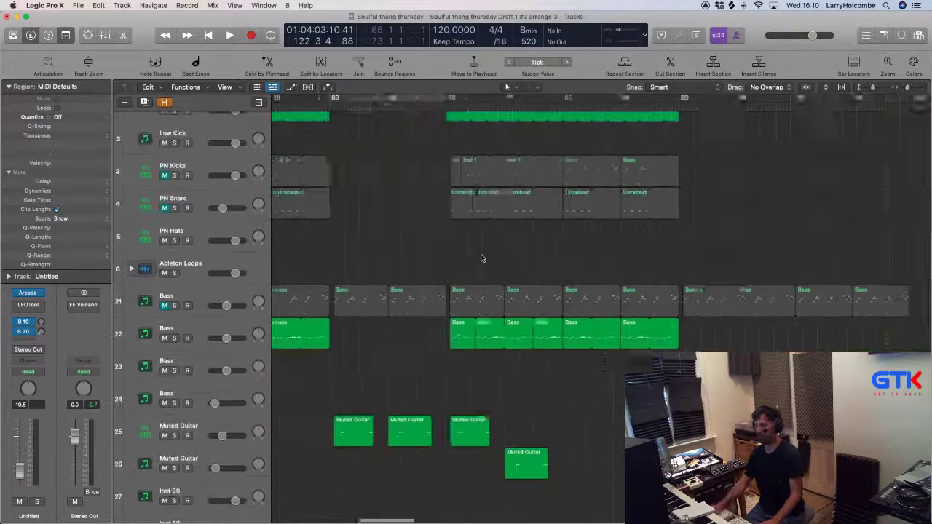
scroll(482, 257, down, 5)
scroll(482, 257, down, 10)
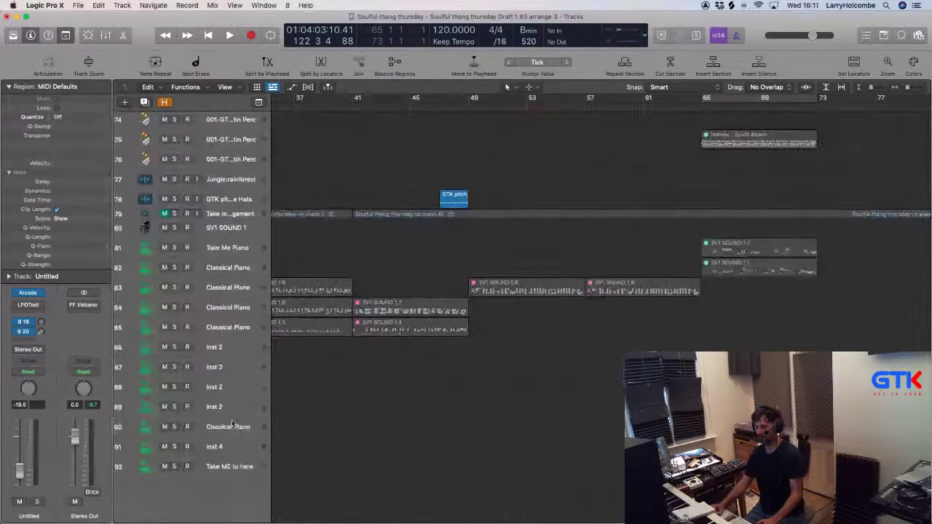
drag(231, 424, 252, 252)
scroll(651, 210, up, 3)
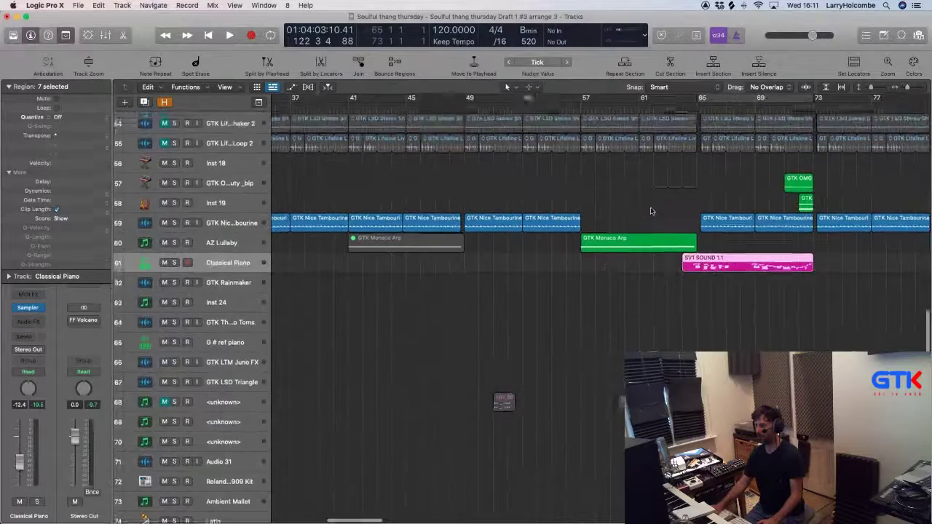
scroll(651, 210, up, 4)
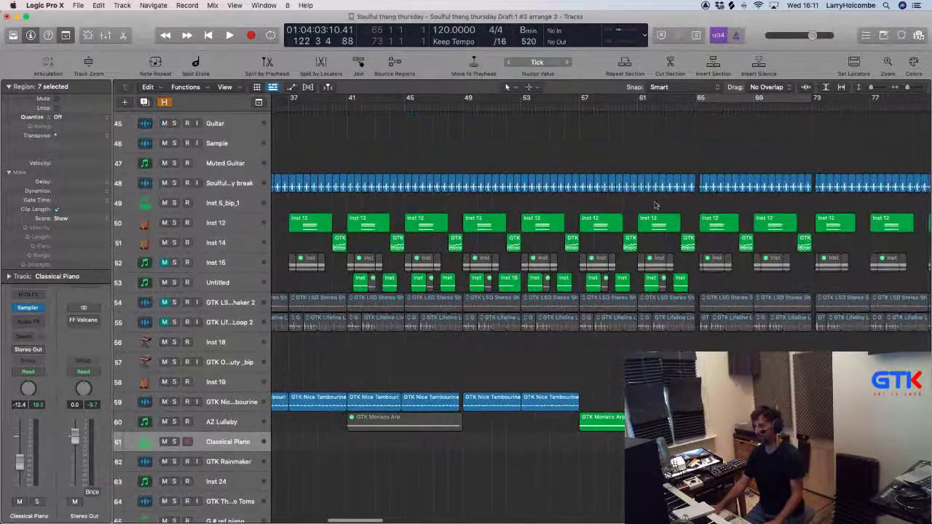
Set the cycle range from bar 65 to bar 73 and play it while surveying the tracks active there.
drag(697, 102, 808, 113)
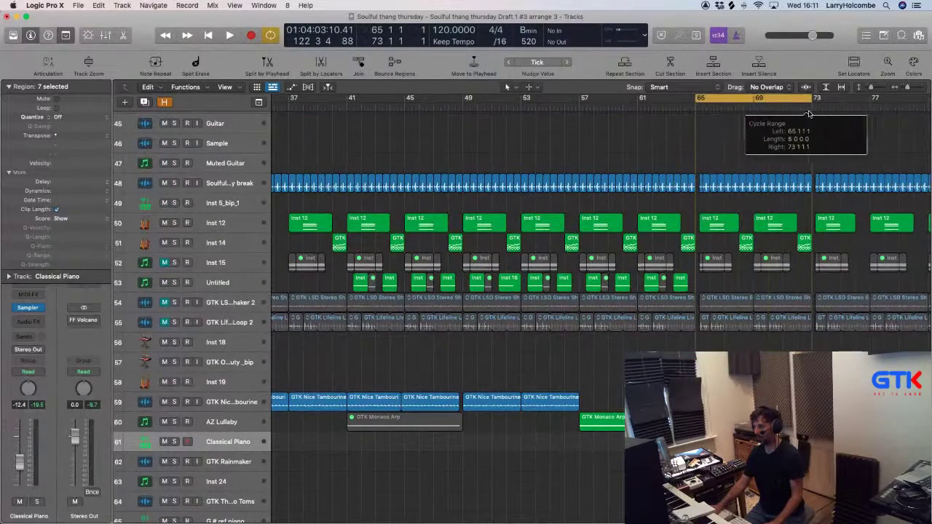
scroll(646, 139, up, 4)
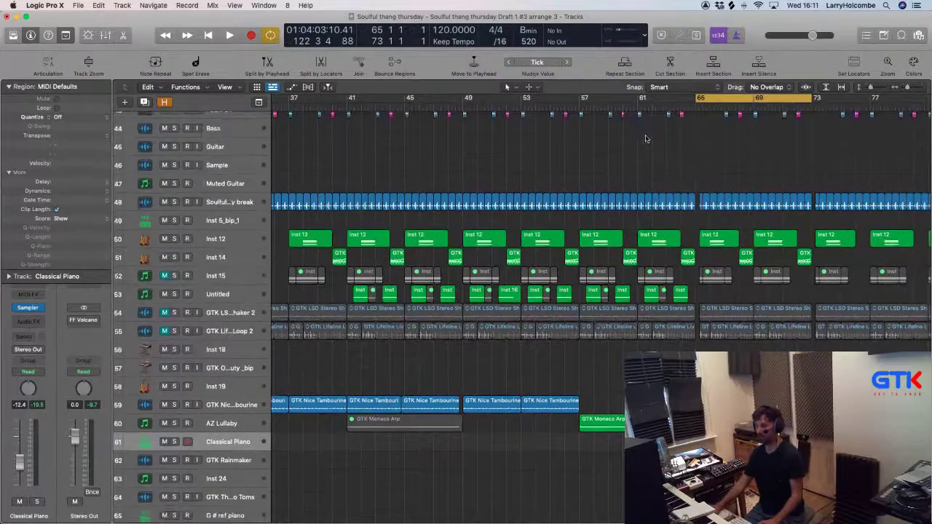
scroll(645, 139, up, 12)
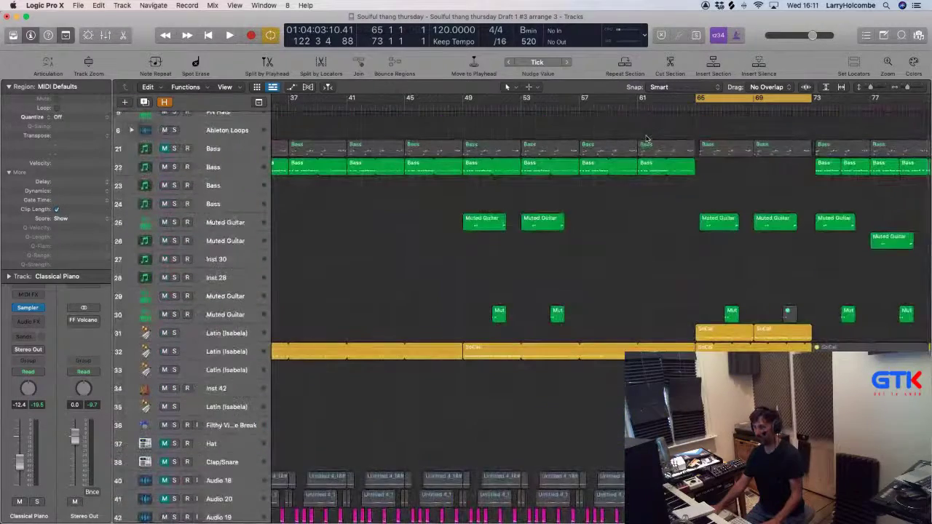
scroll(661, 169, down, 15)
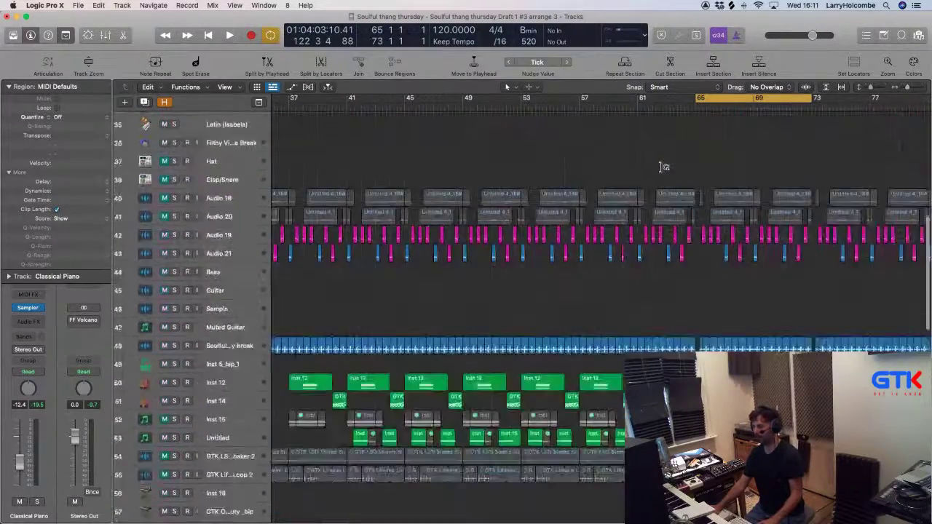
scroll(661, 166, down, 3)
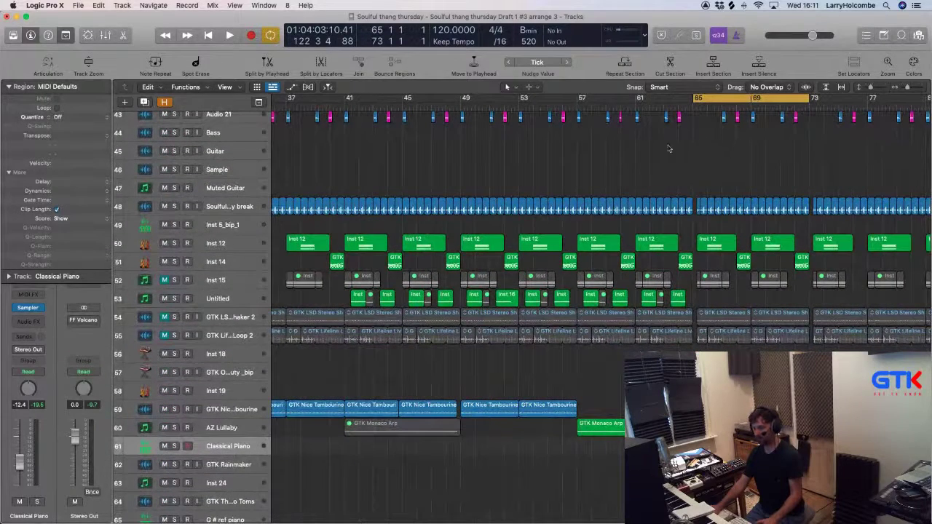
key(space)
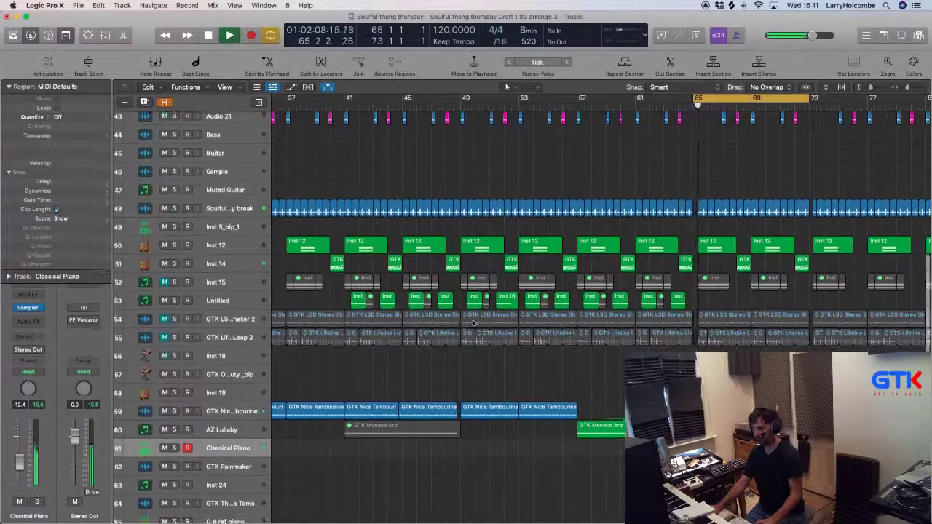
scroll(510, 314, up, 1)
key(space)
scroll(539, 310, up, 7)
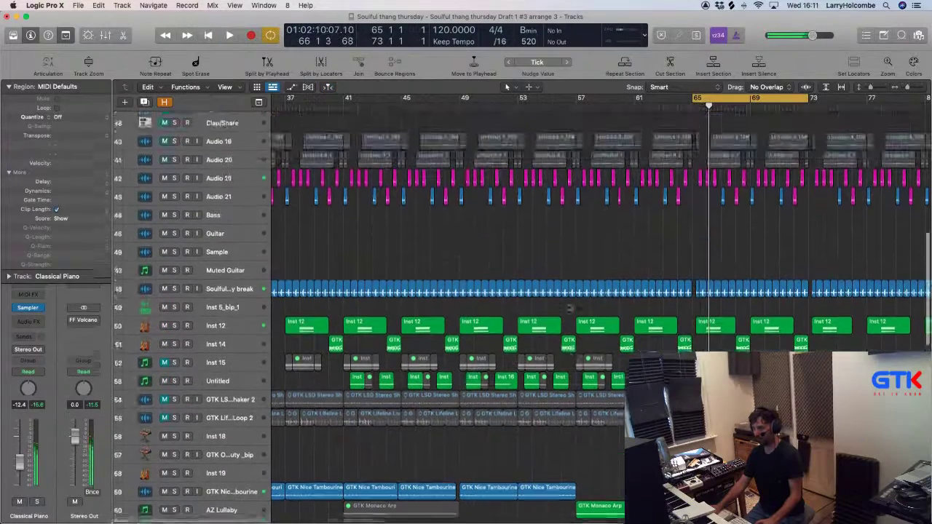
key(space)
Solo Audio 19 within the cycled section to identify its sound, turn solo off and stop or restart playback as needed.
drag(642, 298, 861, 497)
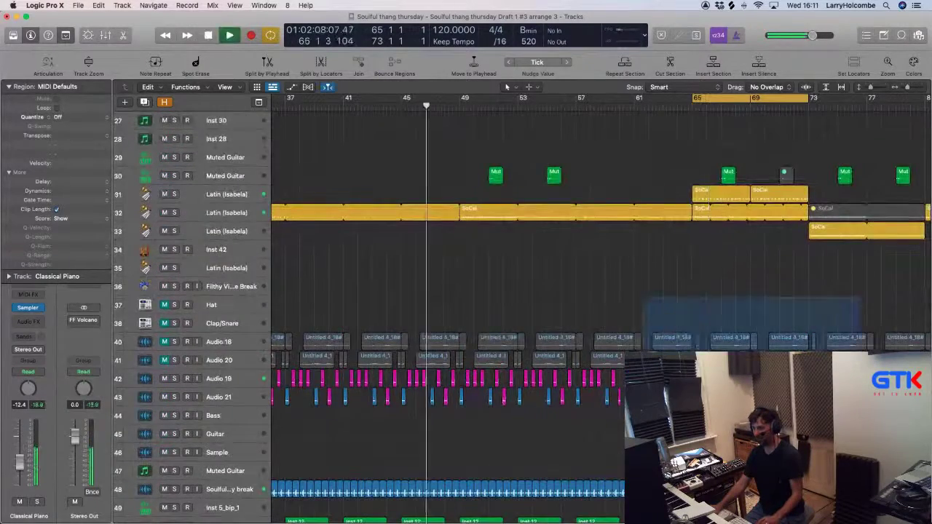
click(174, 284)
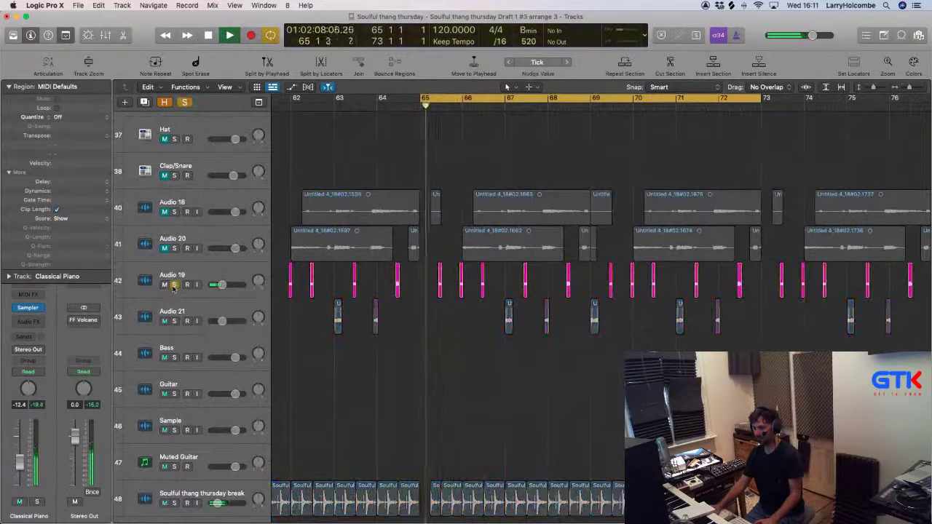
click(174, 285)
key(space)
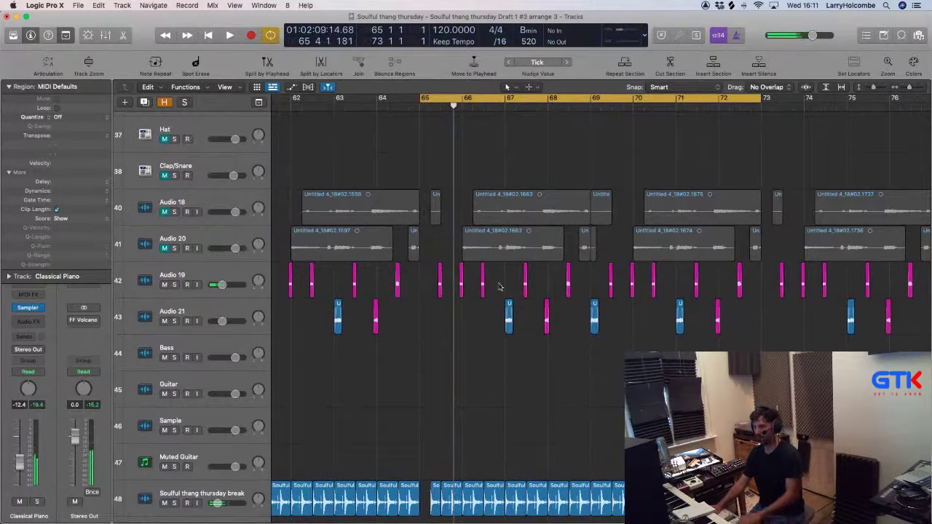
Delete all Audio 19 and Audio 21 regions between bars 65 and 73.
drag(421, 285, 726, 287)
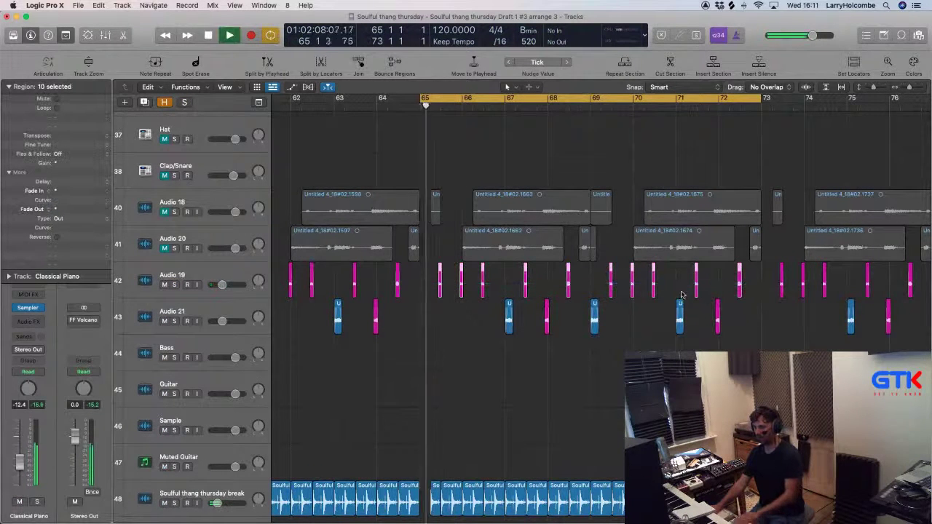
key(Delete)
key(space)
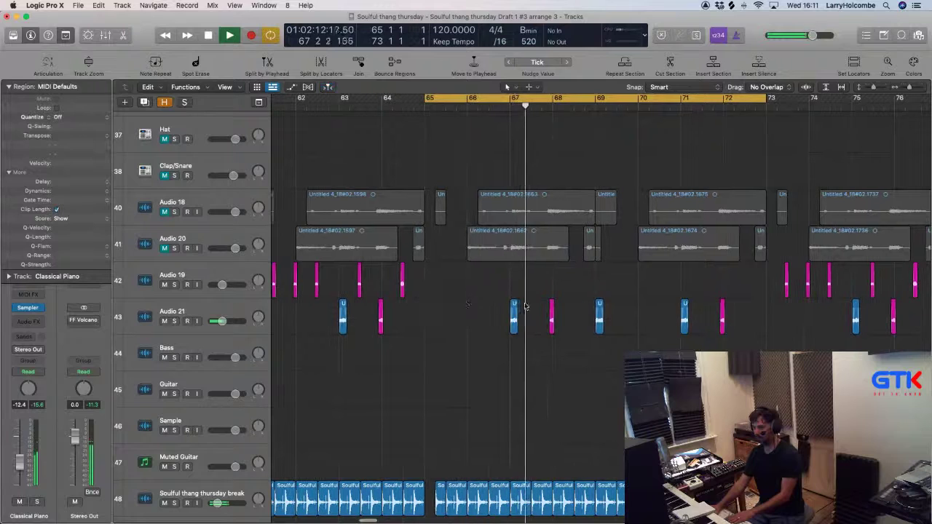
drag(466, 298, 750, 314)
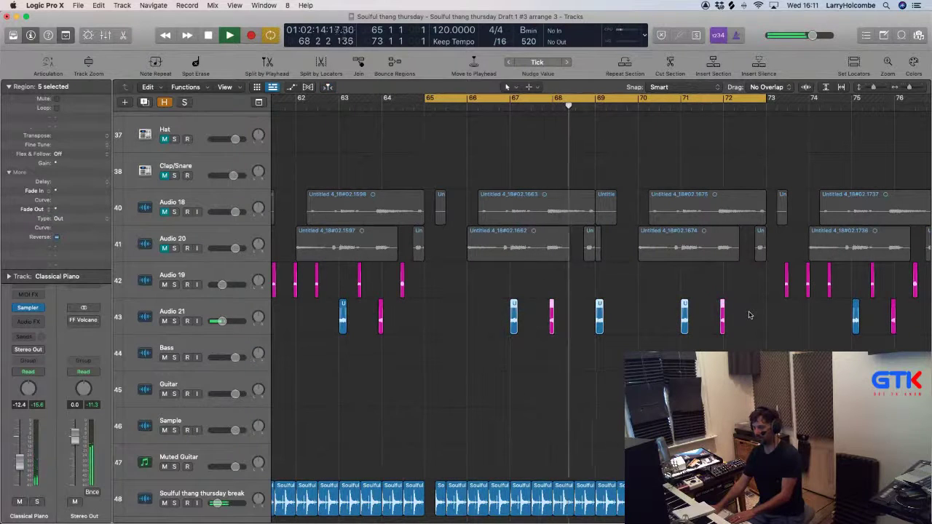
key(Delete)
Delete the two Muted Guitar regions on track 25 between bars 65 and 73 and replay the section.
scroll(748, 311, up, 10)
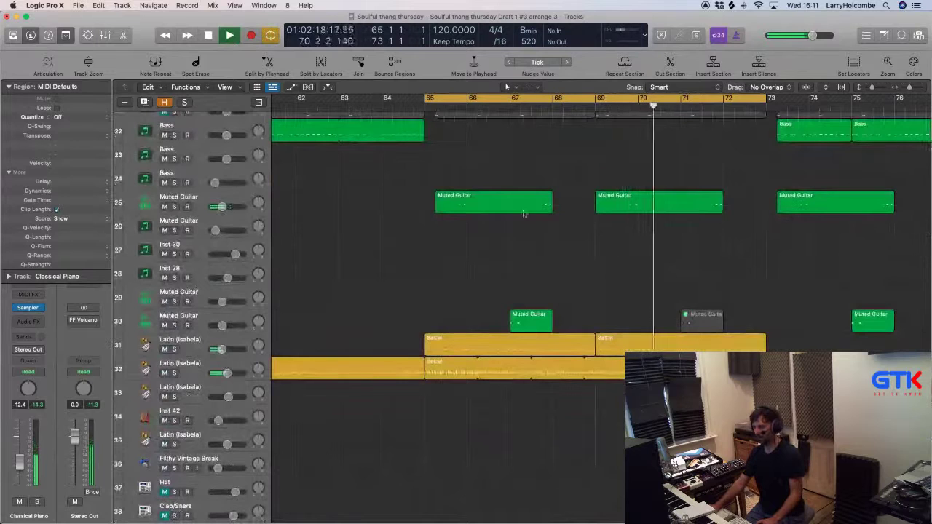
drag(402, 175, 629, 215)
key(Delete)
key(space)
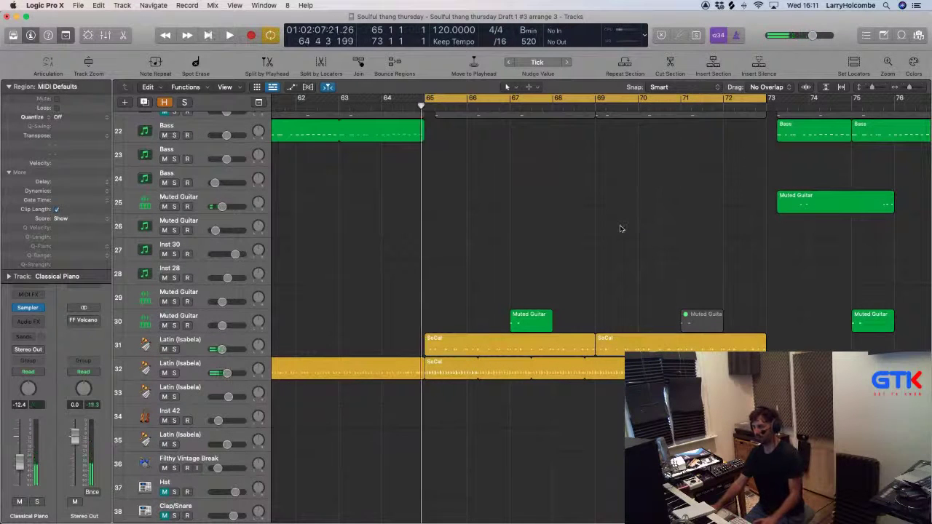
Unmute the Muted Guitar region at bar 71 on track 30 and audition it in the cycled section.
click(530, 320)
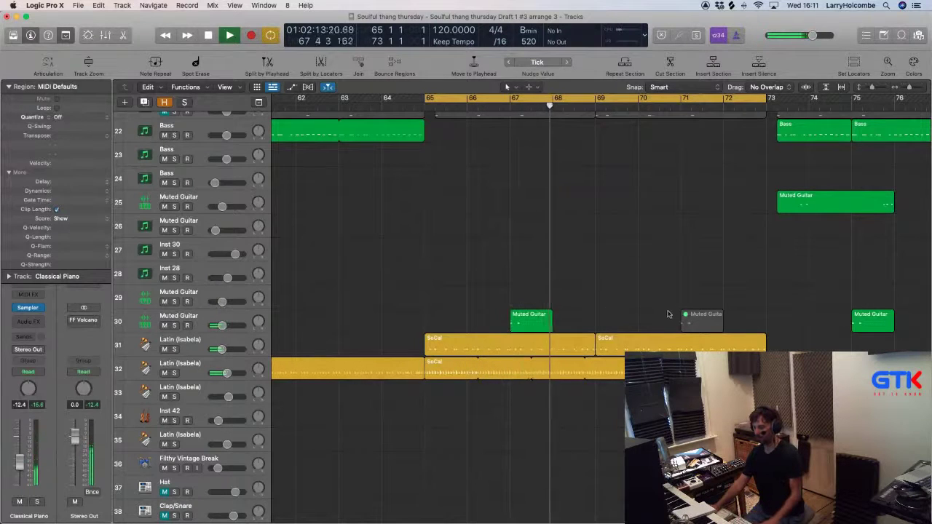
click(699, 324)
scroll(699, 325, up, 3)
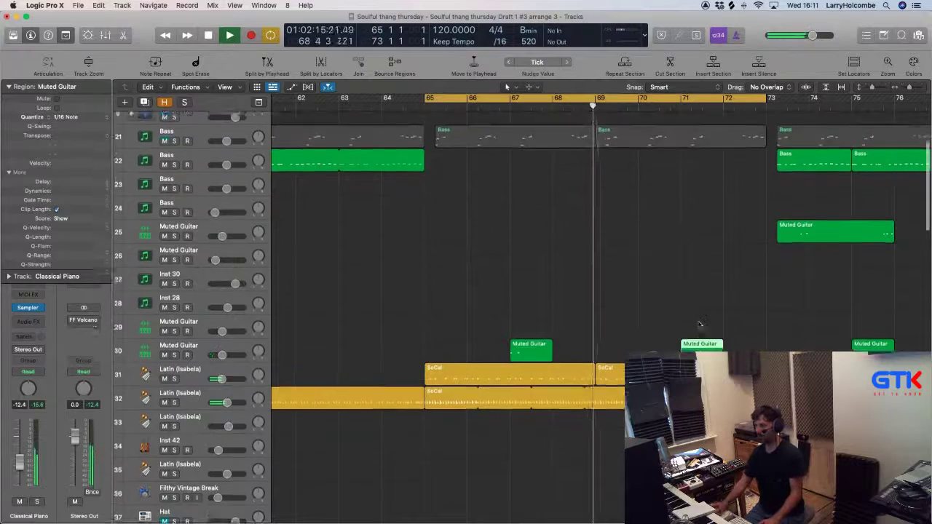
key(Delete)
key(super+Up)
key(super+Up)
key(super+Up)
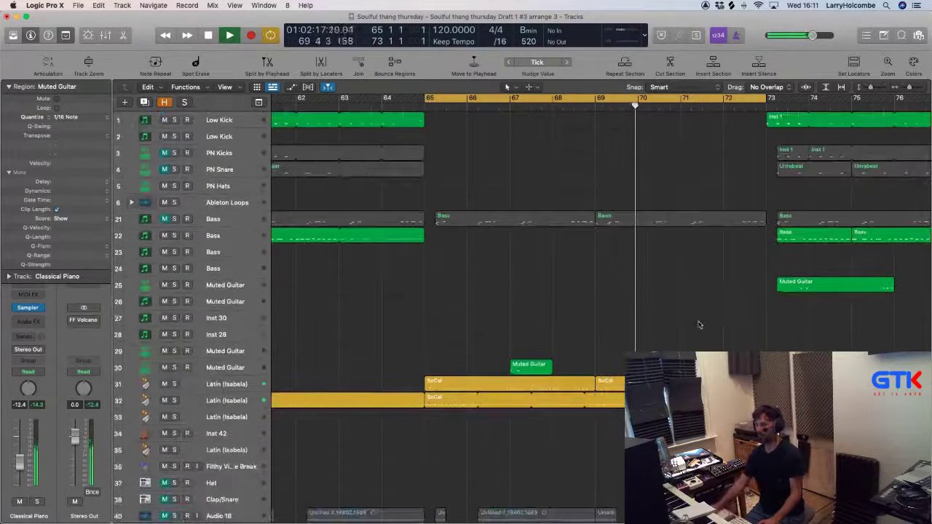
scroll(610, 321, down, 8)
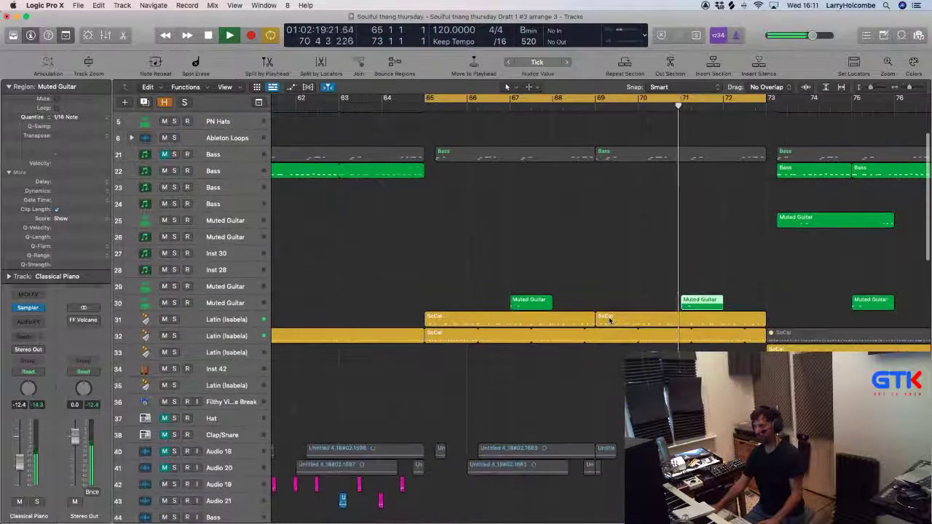
key(super+v)
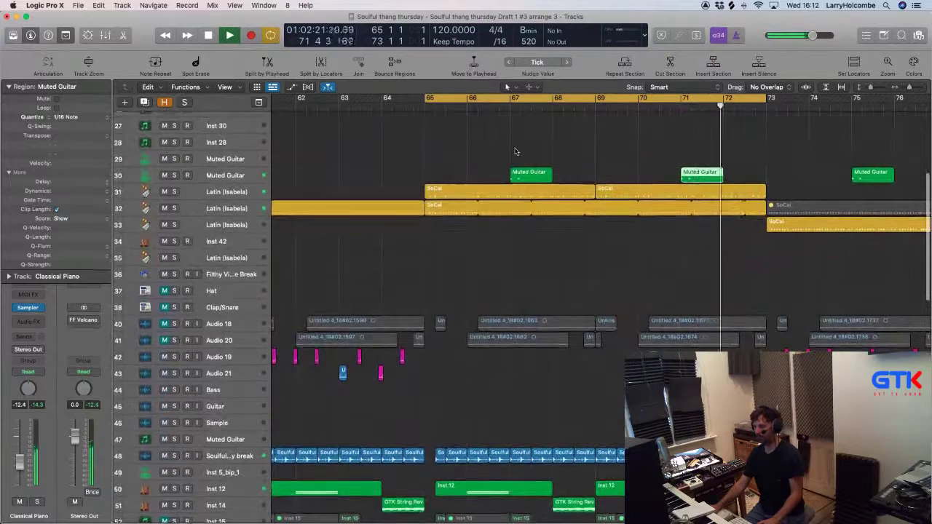
Delete both Muted Guitar regions on track 30 within the cycled section.
drag(515, 150, 704, 175)
key(Delete)
Duplicate the Inst 12 track with its settings and mute the two Inst 12 regions between bars 65 and 72.
scroll(704, 175, down, 3)
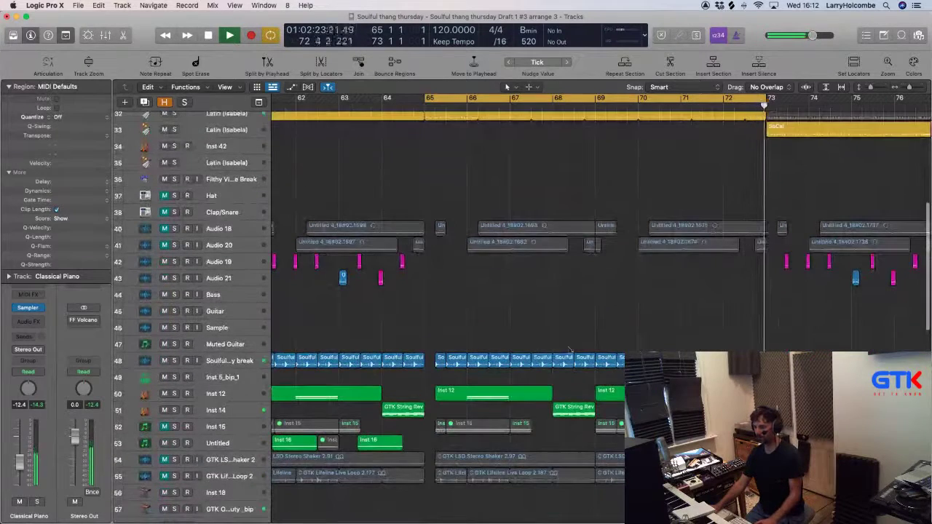
drag(403, 323, 671, 464)
ctrl+alt+click(604, 403)
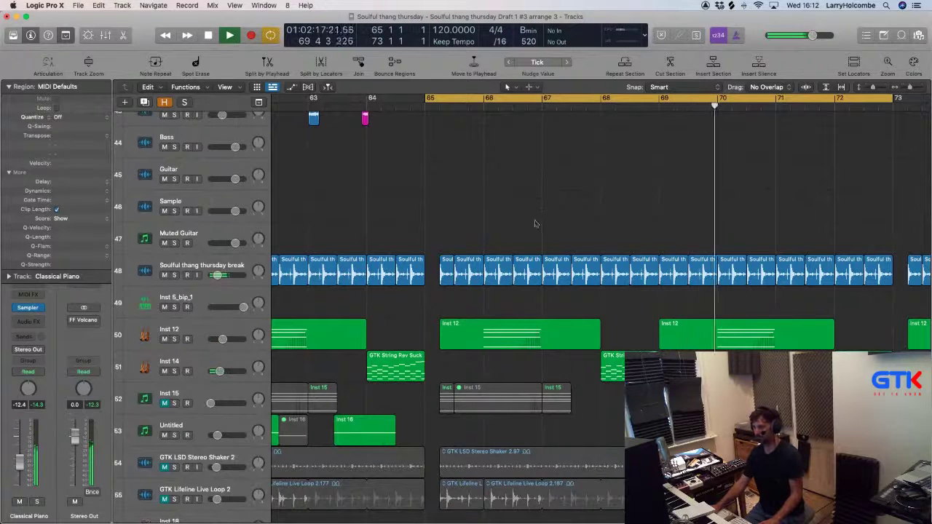
click(222, 332)
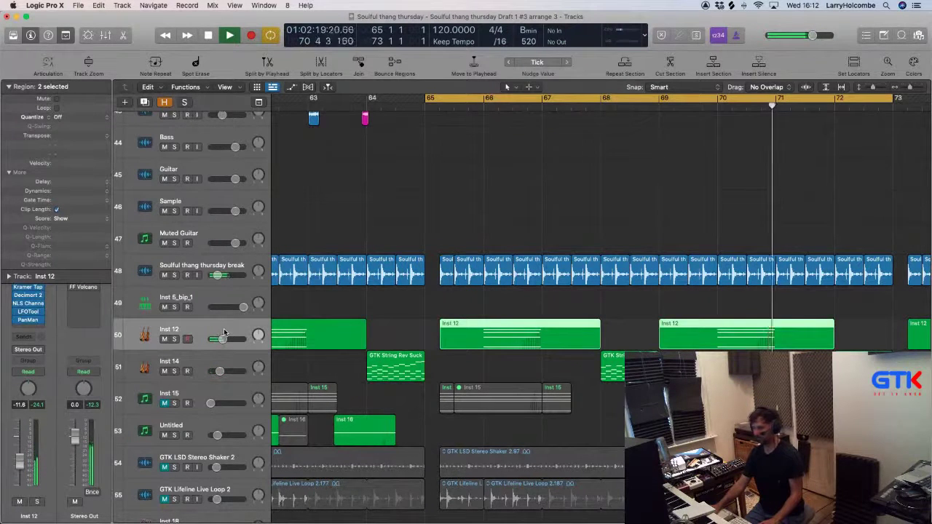
key(space)
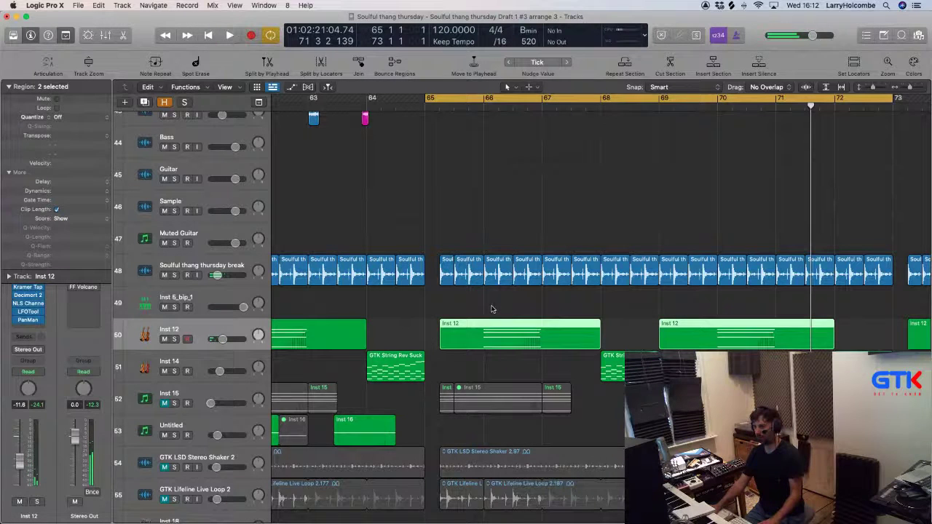
key(super+d)
drag(485, 306, 732, 332)
key(ctrl+m)
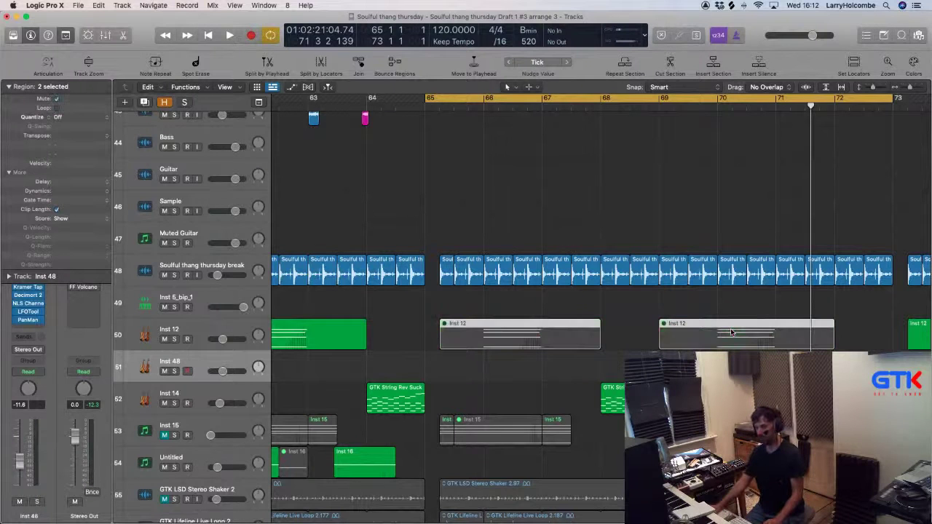
Create one new software instrument track below Inst 48 and briefly play the cycled section.
key(alt+super+n)
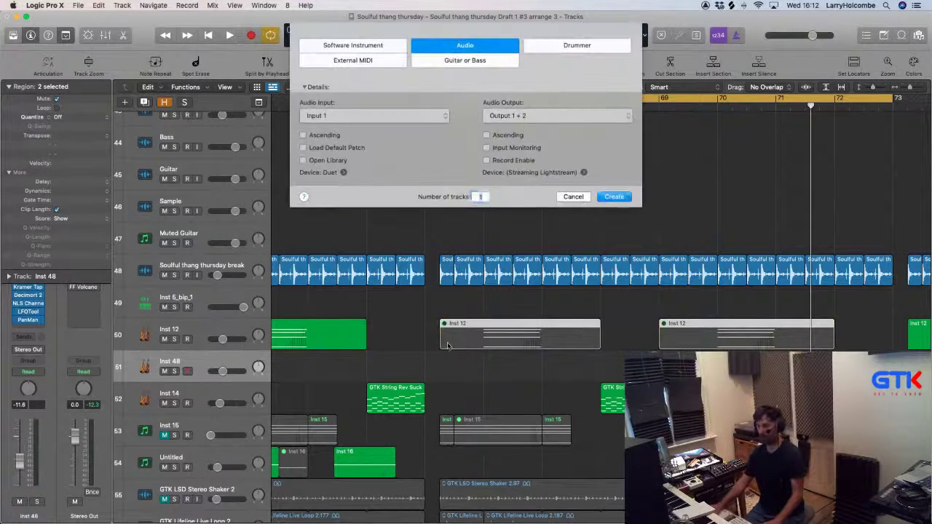
click(361, 46)
click(618, 170)
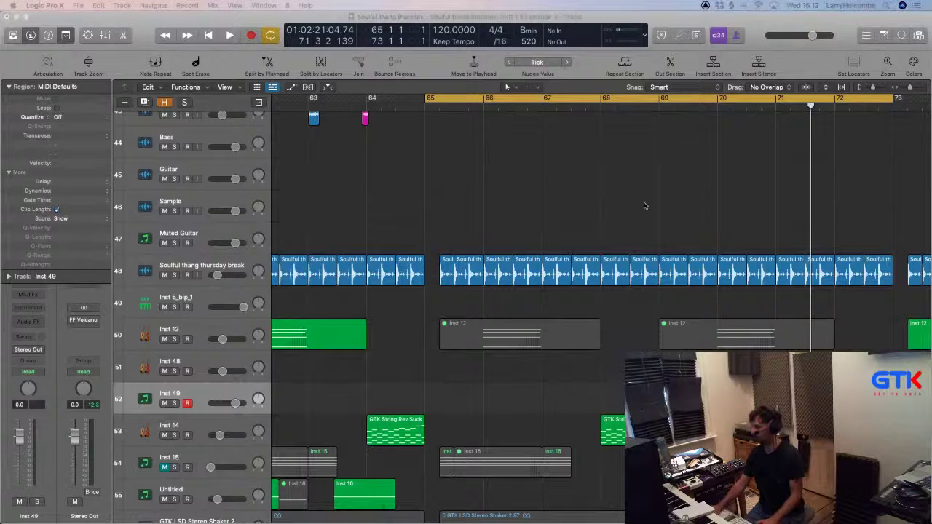
click(595, 202)
key(space)
key(space)
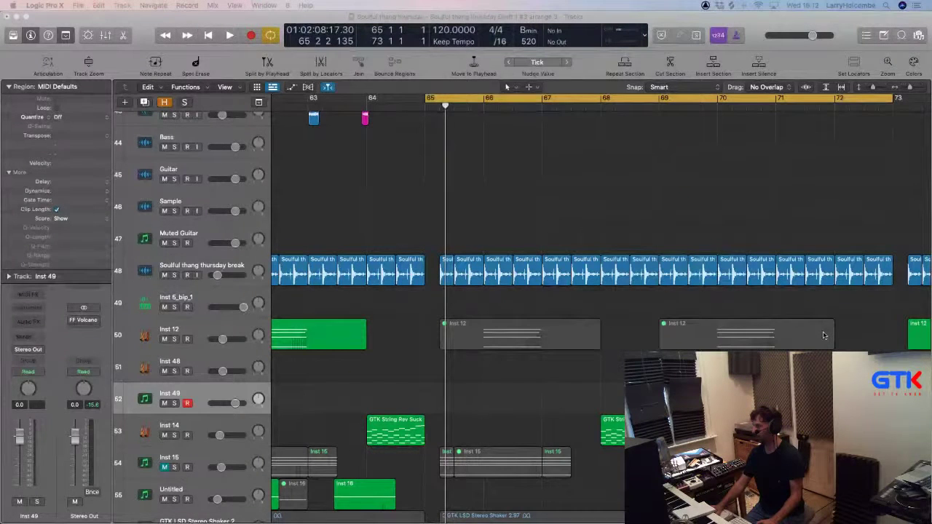
Load a stereo Sampler instrument on the Inst 49 track.
scroll(824, 335, down, 8)
click(27, 309)
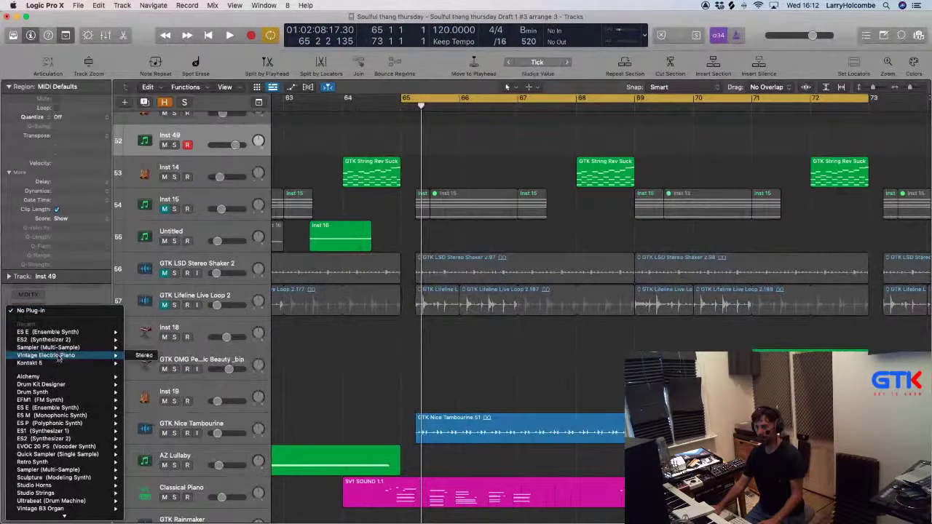
mouse_move(95, 348)
click(143, 348)
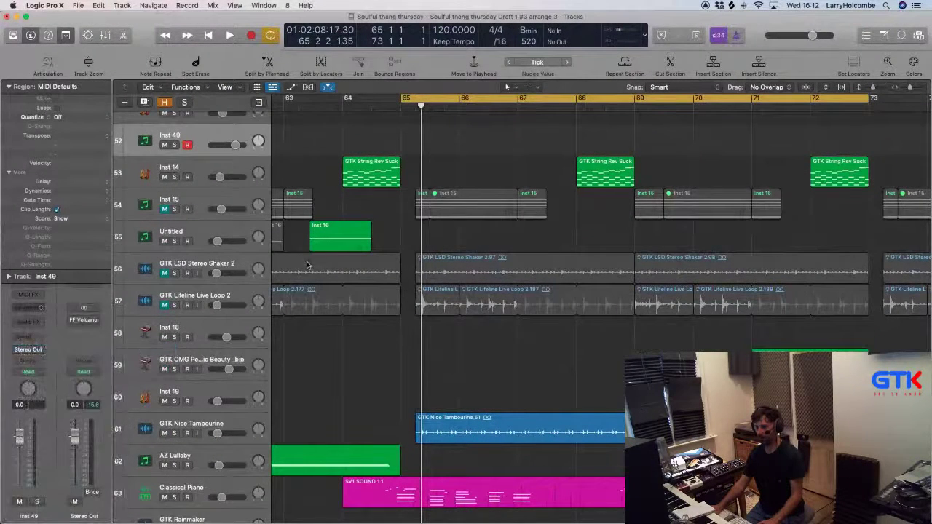
Load the factory Classical Piano preset into the Sampler and close its window.
drag(426, 143, 371, 92)
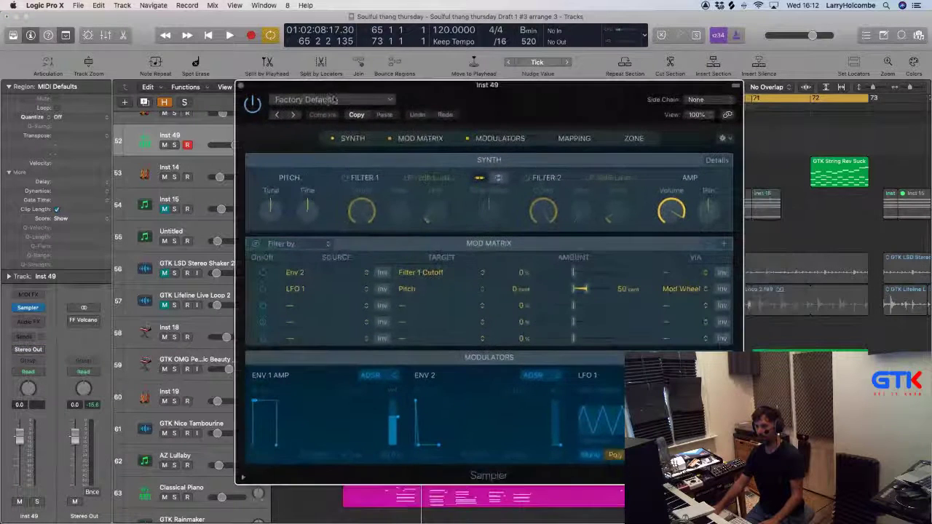
click(327, 100)
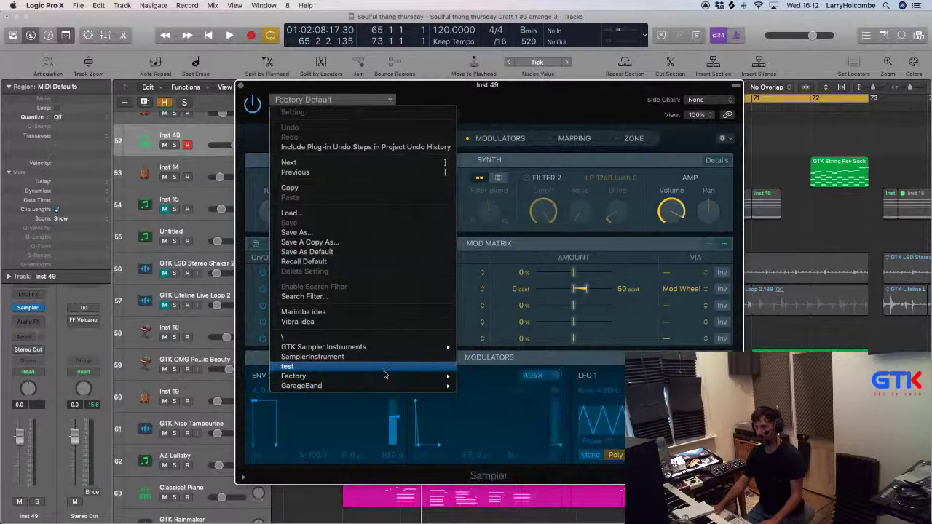
mouse_move(393, 376)
mouse_move(510, 375)
click(583, 376)
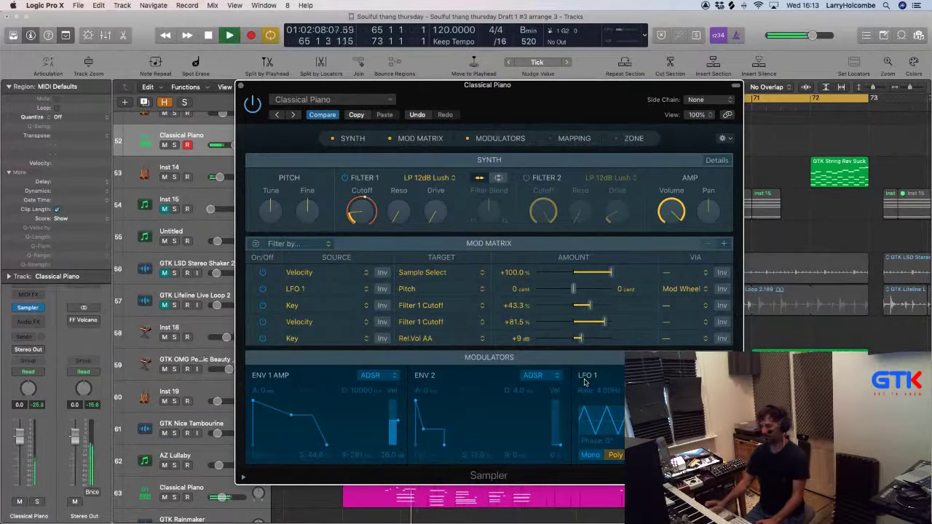
click(241, 86)
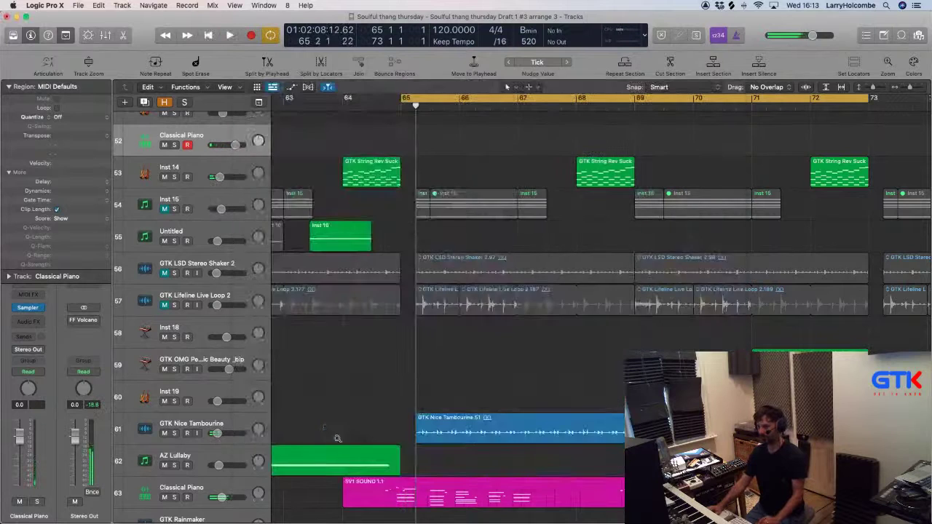
Audition the Classical Piano sound against the cycled section starting at bar 65.
key(z)
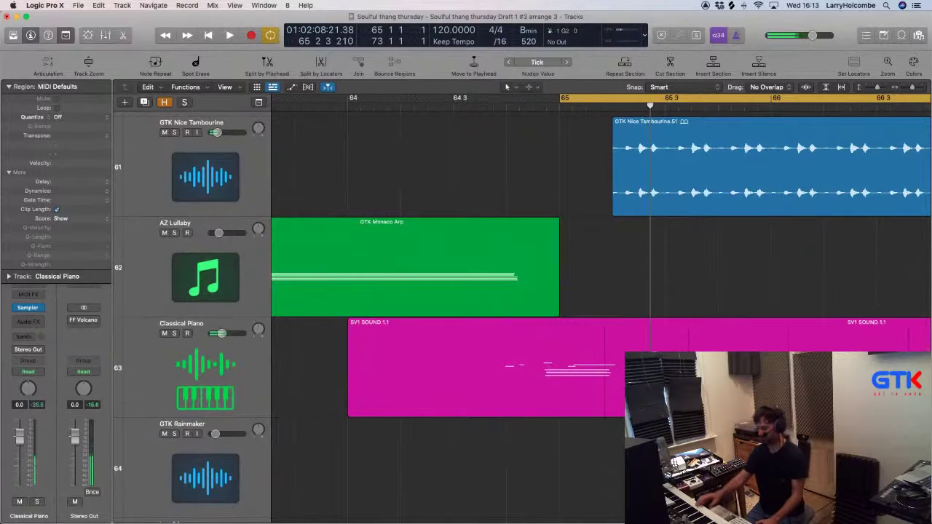
key(space)
key(space)
key(space)
key(space)
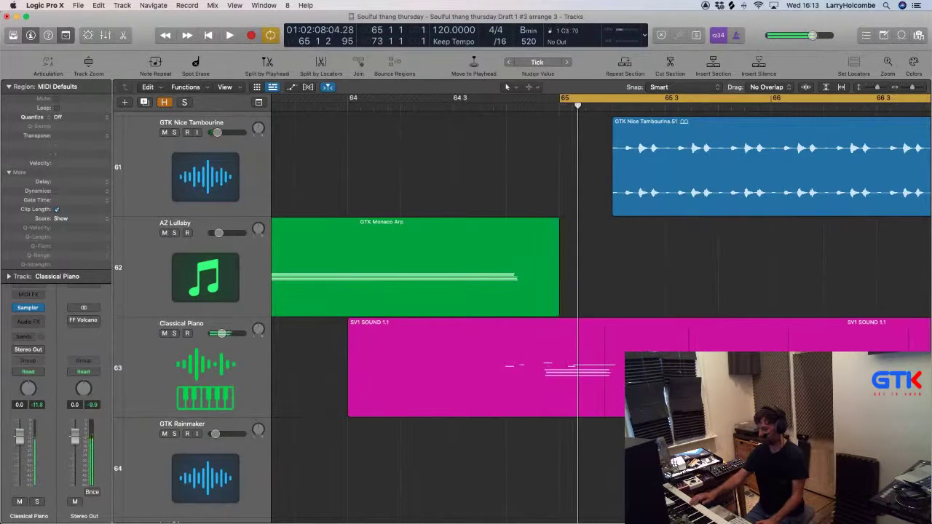
key(space)
key(space)
key(space)
key(space)
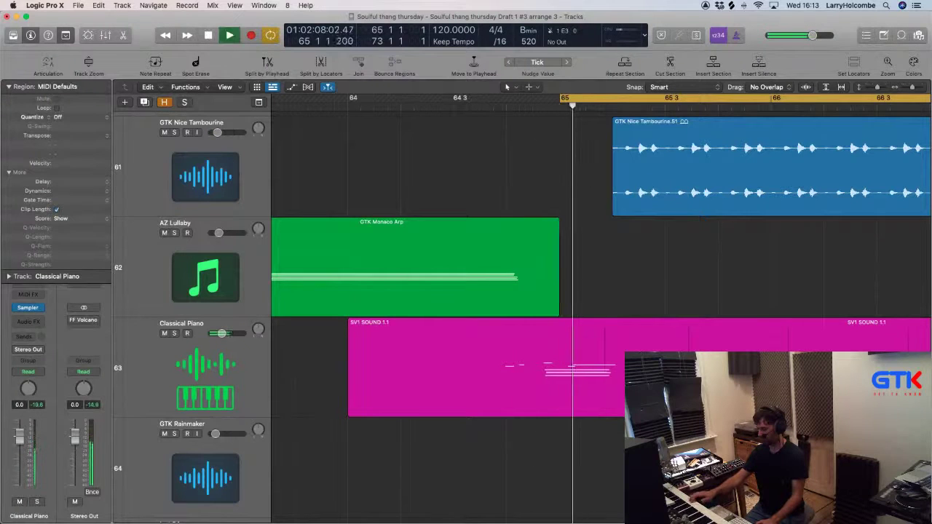
key(space)
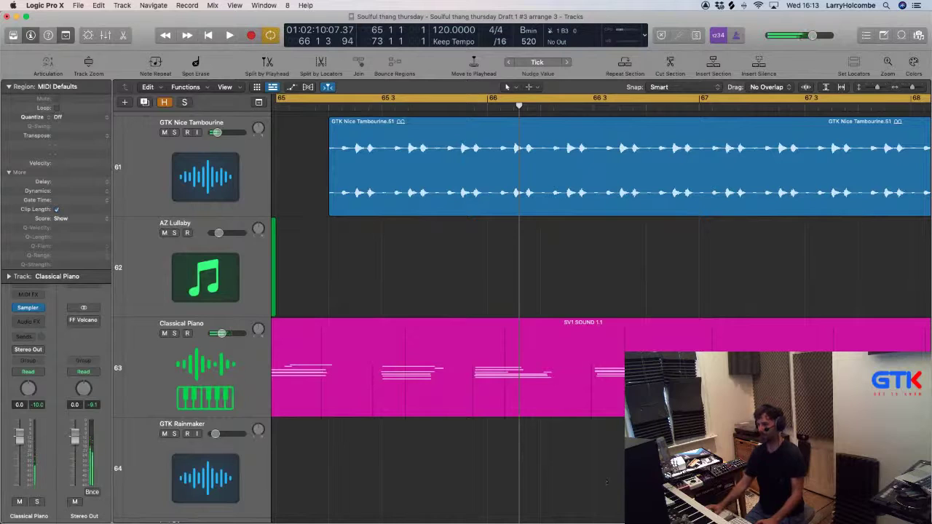
scroll(605, 481, down, 3)
scroll(603, 478, up, 4)
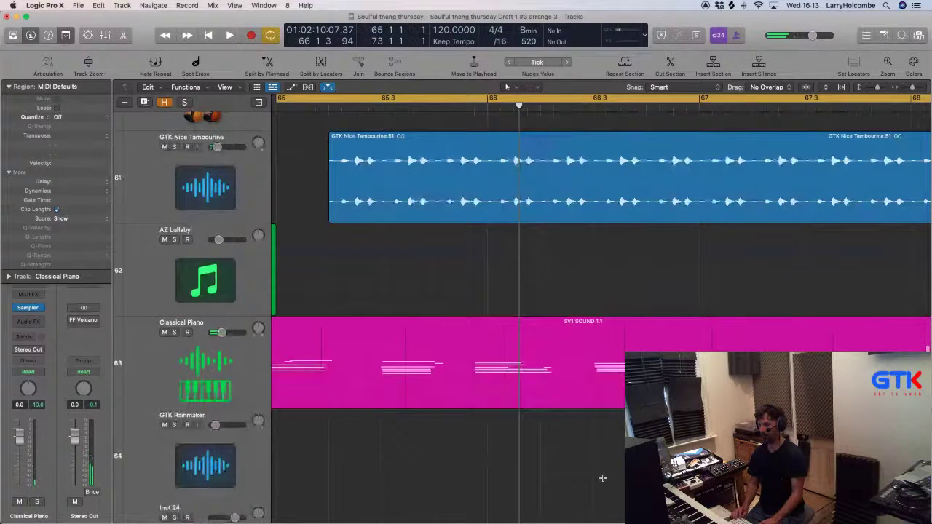
key(z)
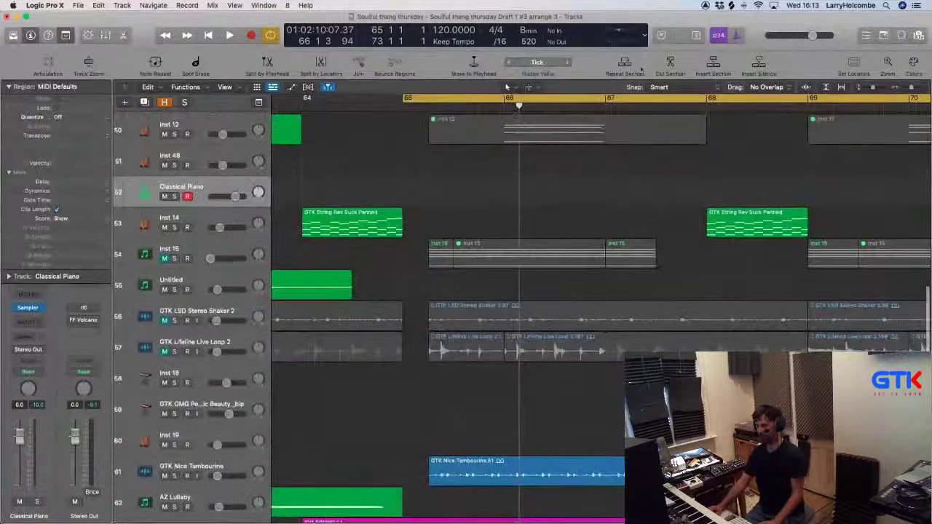
Make Inst 48 the active track, set the cycle range to bars 65 to 69 and try the sound over it.
click(212, 165)
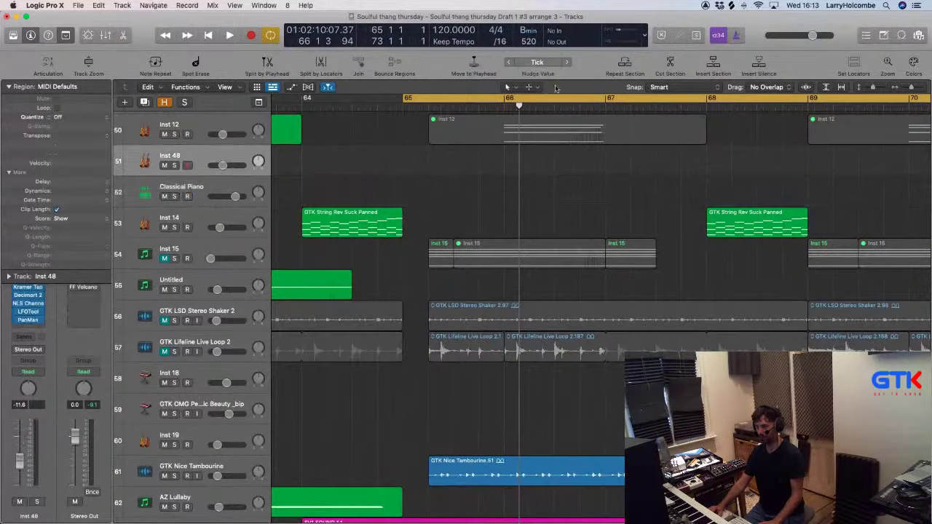
drag(425, 99, 807, 99)
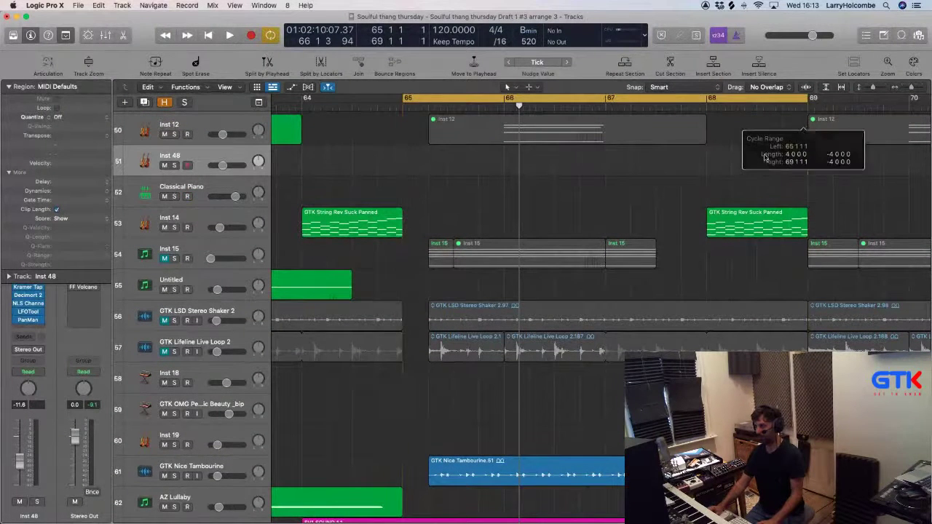
scroll(719, 184, up, 5)
scroll(720, 185, down, 3)
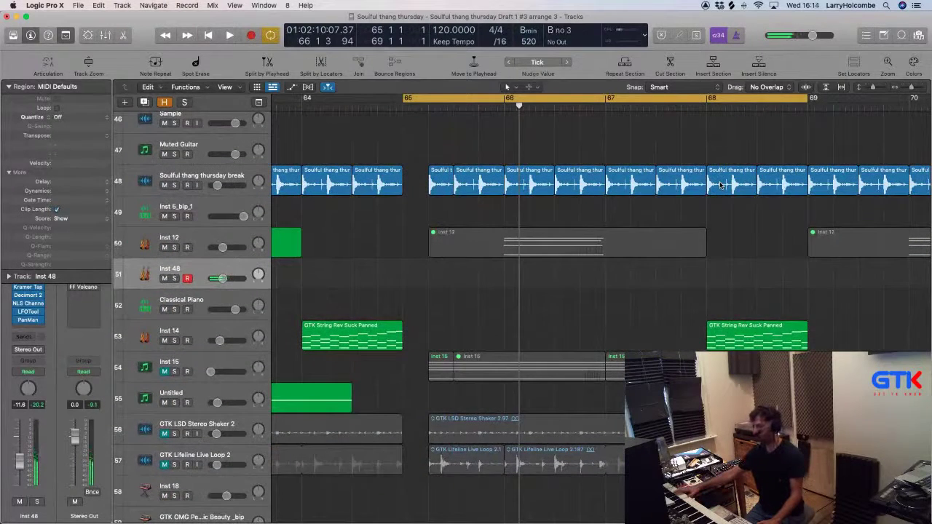
key(space)
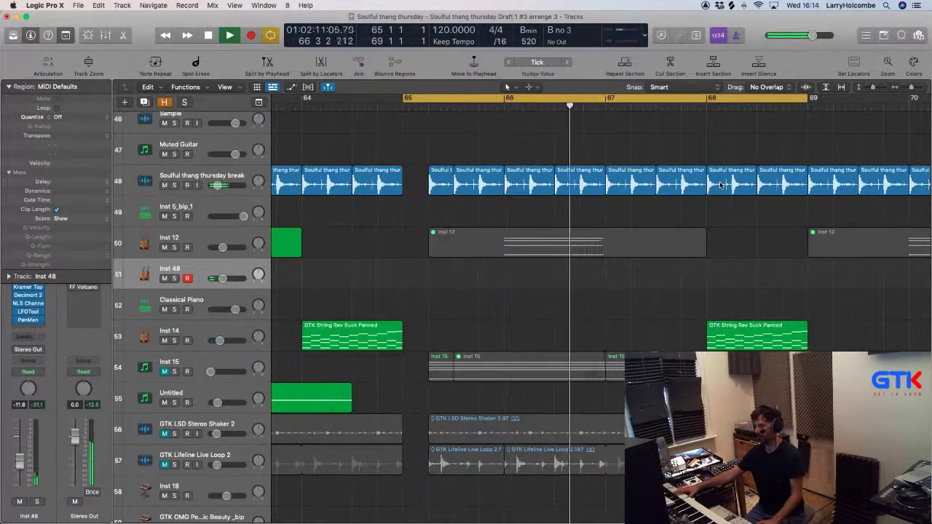
key(space)
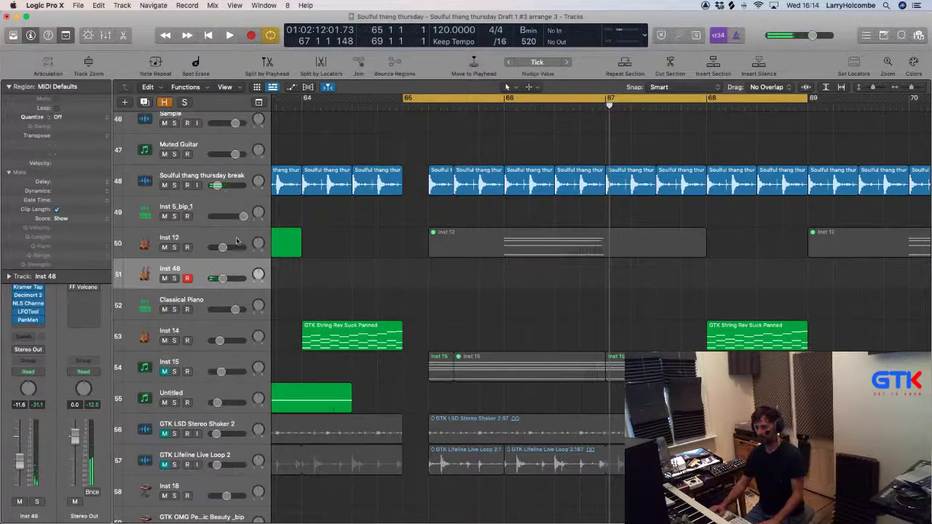
Raise the starting point of the LFOTool volume curve on Inst 48 and try it during playback.
click(28, 312)
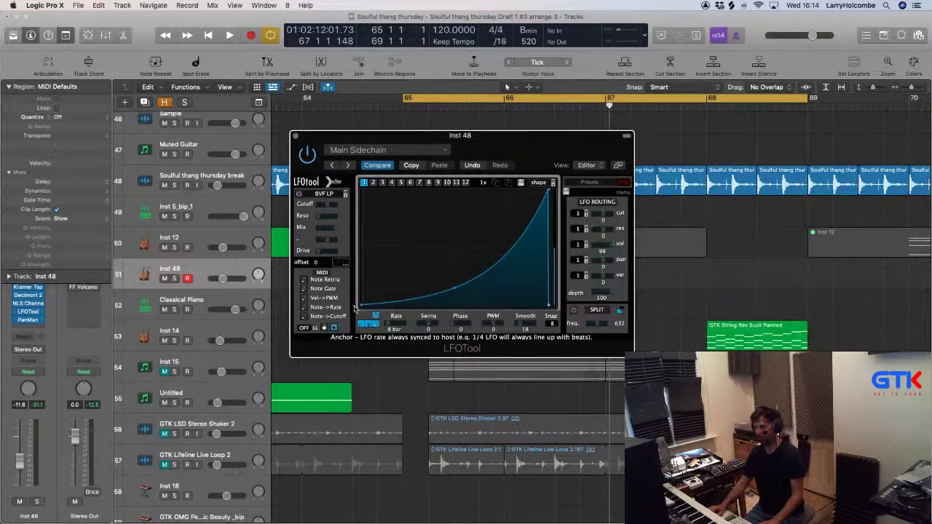
drag(362, 305, 362, 284)
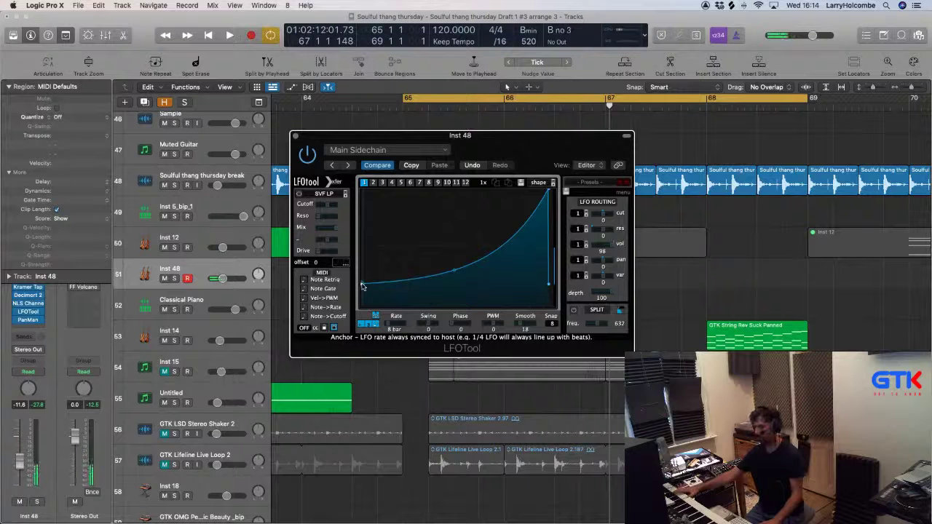
key(space)
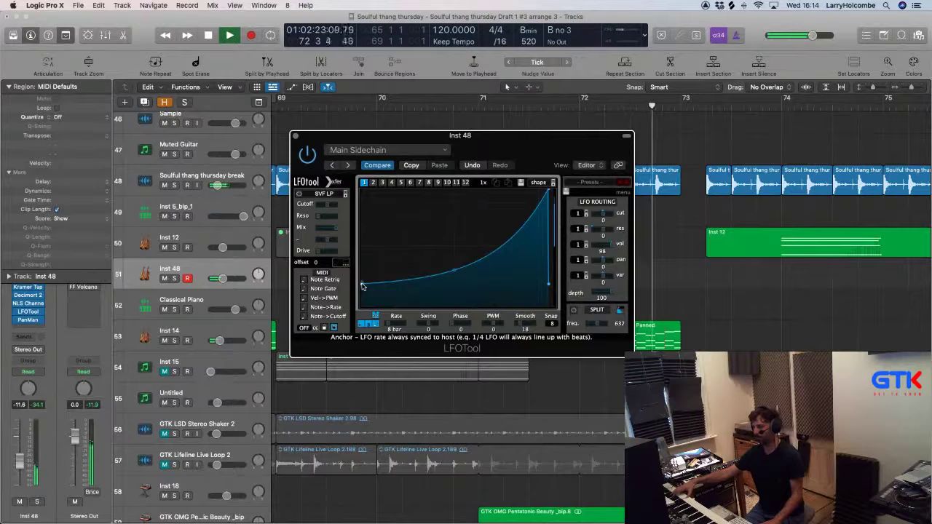
click(294, 135)
Play the arrangement from about bar 64 past bar 73 to rehearse the Inst 48 part.
scroll(517, 114, down, 5)
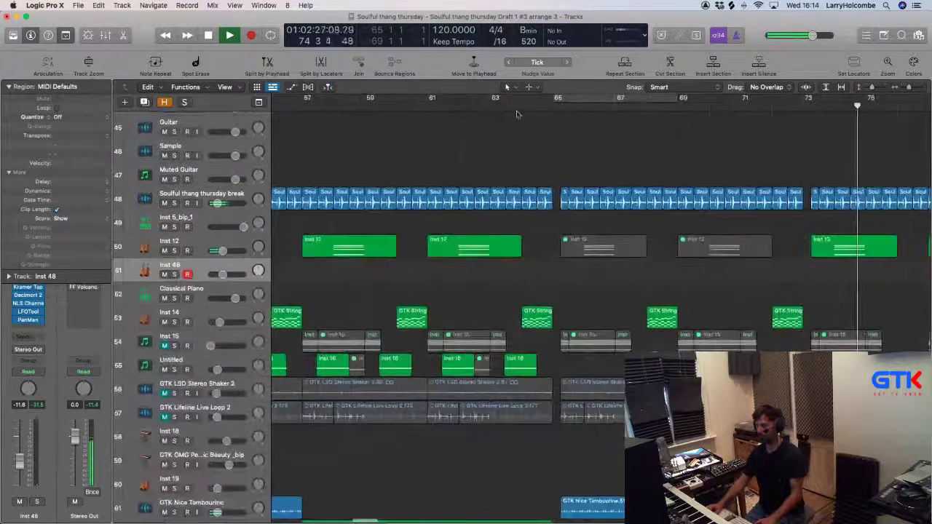
click(518, 106)
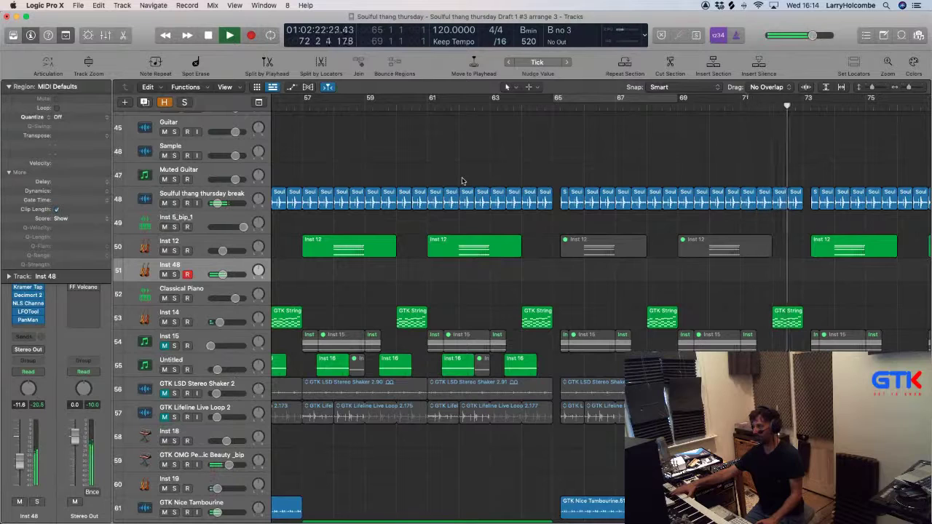
scroll(514, 146, right, 3)
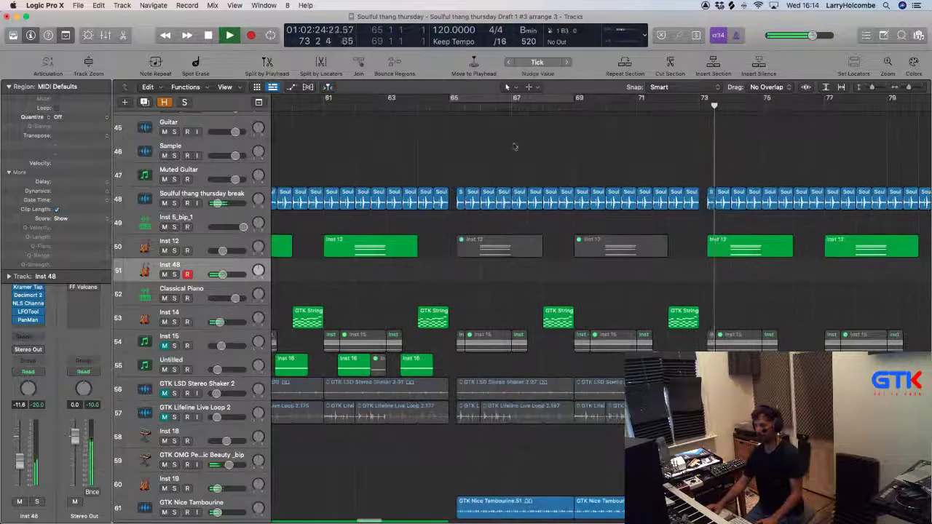
key(space)
Cycle bars 65 to 73, record a part on Inst 48 across that range and start playing it back.
drag(454, 101, 703, 117)
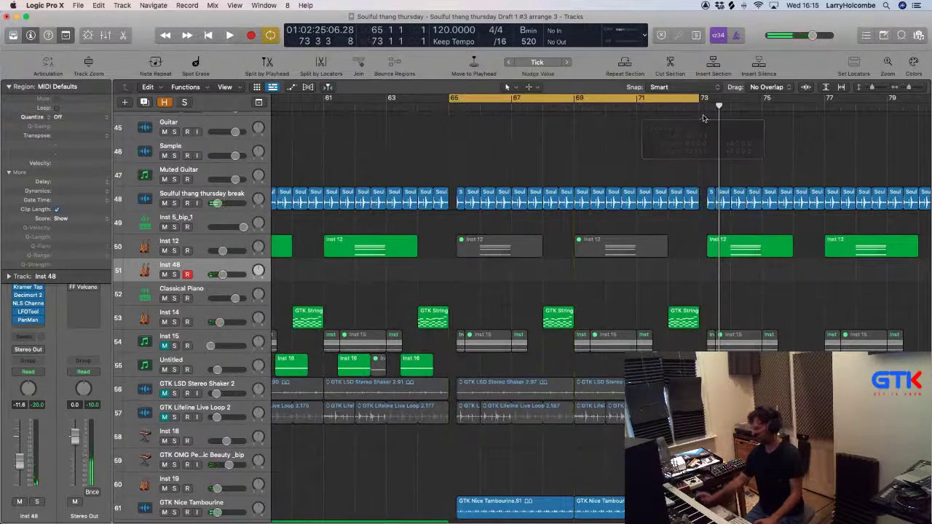
key(r)
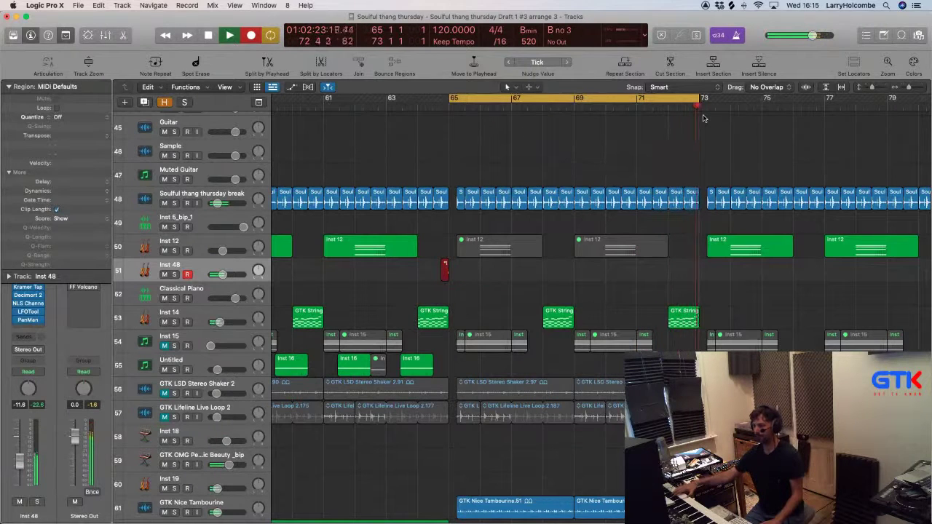
key(space)
key(space)
click(435, 222)
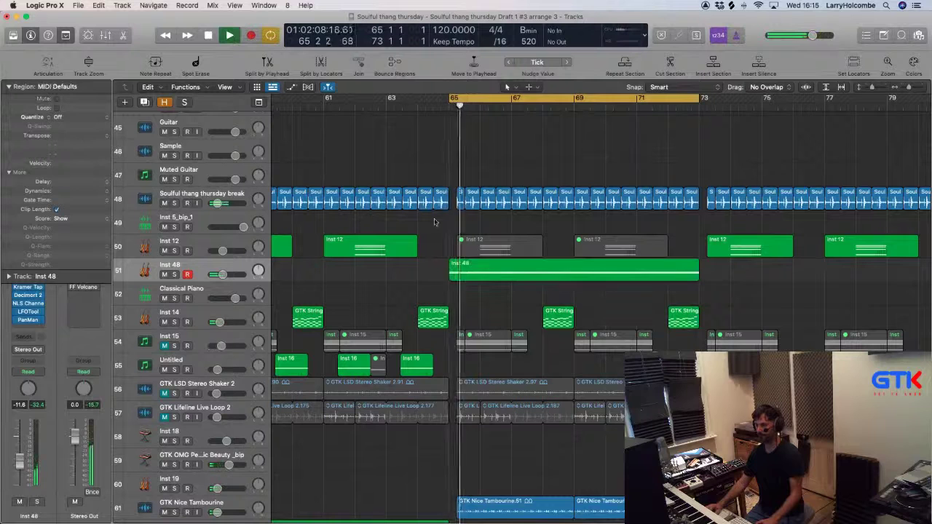
Set the velocity offset of the recorded Inst 48 region to -30 and audition it.
click(482, 270)
drag(64, 164, 64, 187)
key(space)
key(space)
key(space)
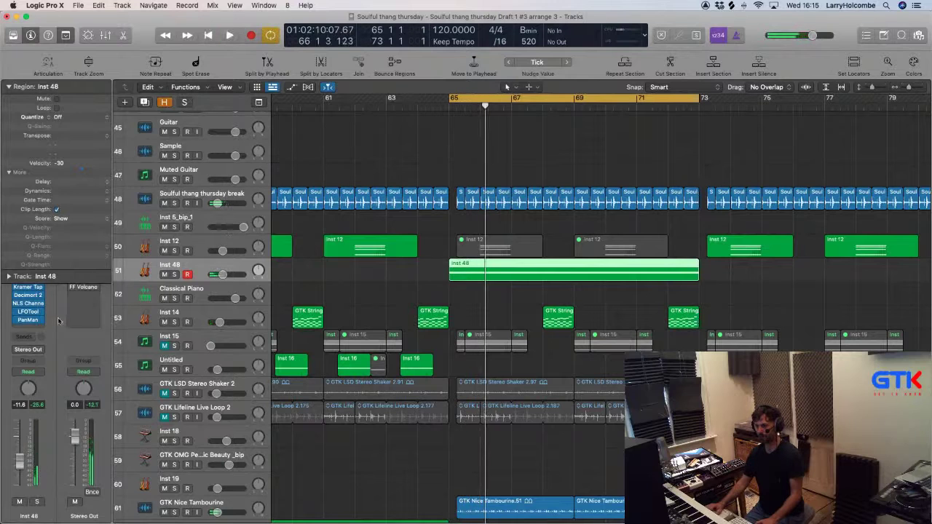
Inspect the PanMan panner on Inst 48 during playback and list the track's automation parameters.
click(27, 320)
key(space)
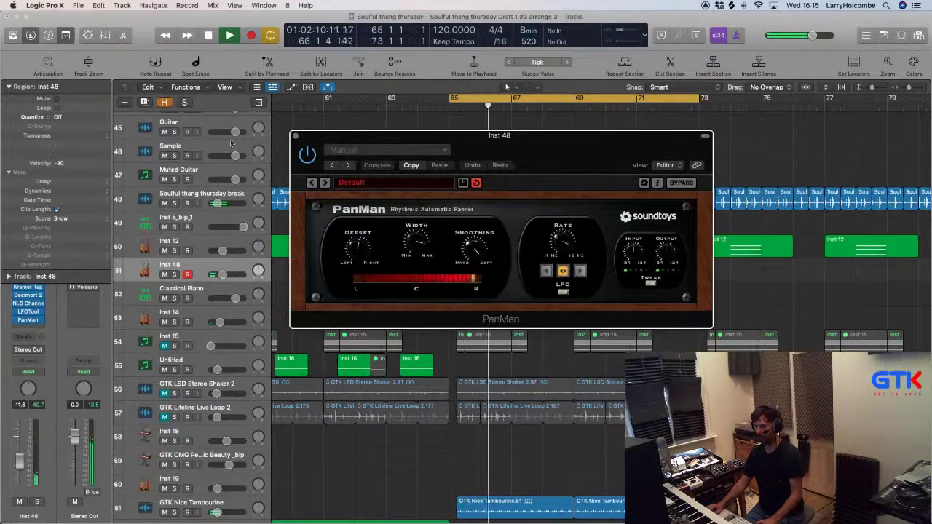
click(295, 136)
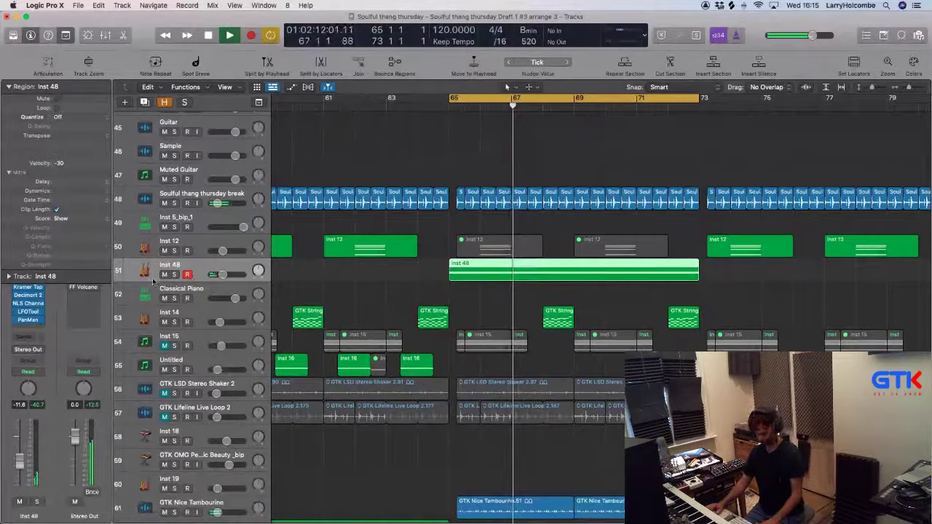
key(a)
click(248, 290)
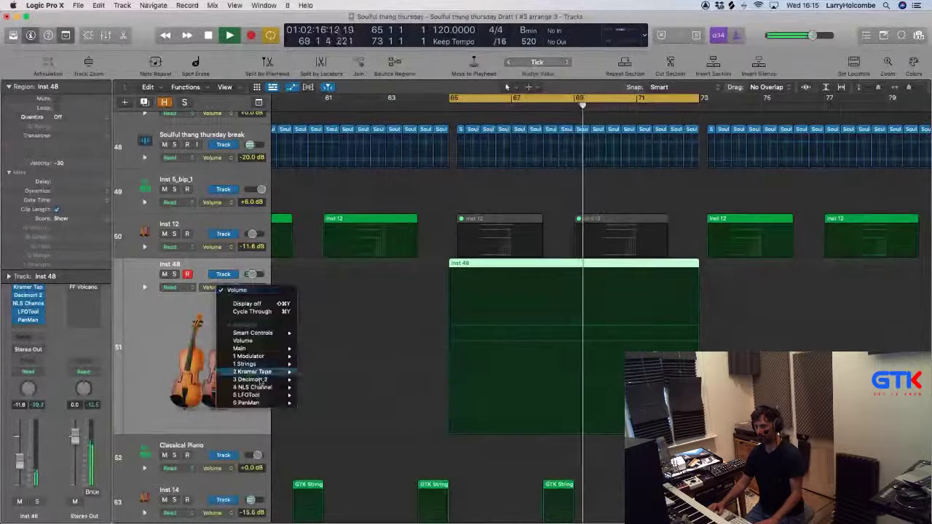
Collapse the region settings and set the LFO rate of the Modulator on Inst 48 to 2 bars.
click(5, 86)
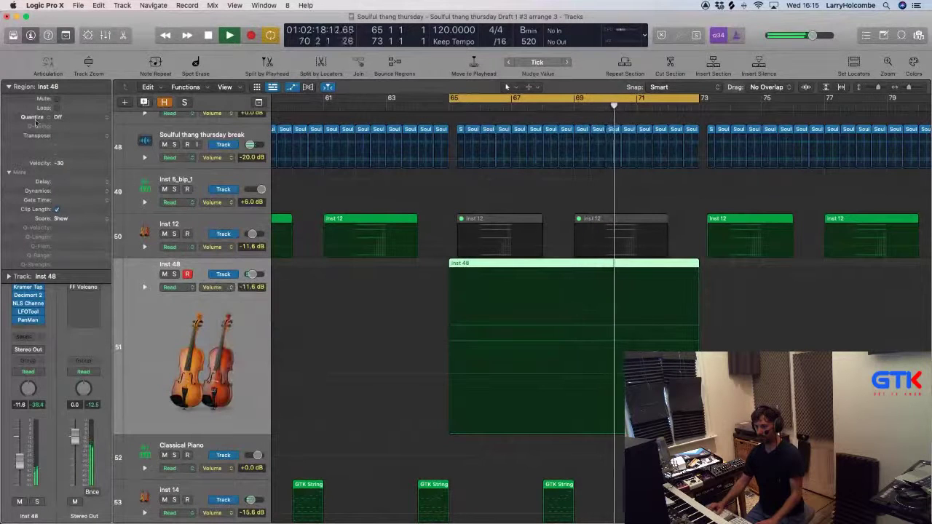
click(6, 86)
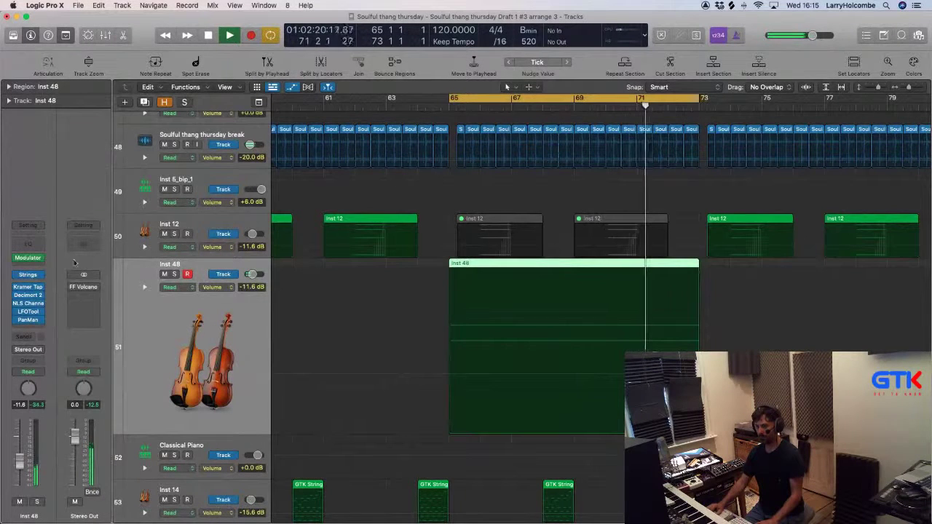
click(27, 258)
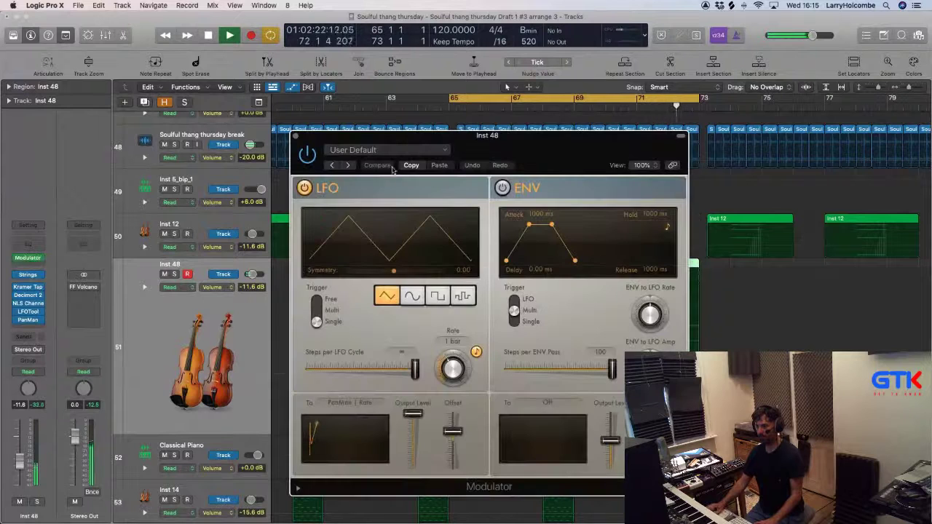
drag(419, 134, 340, 87)
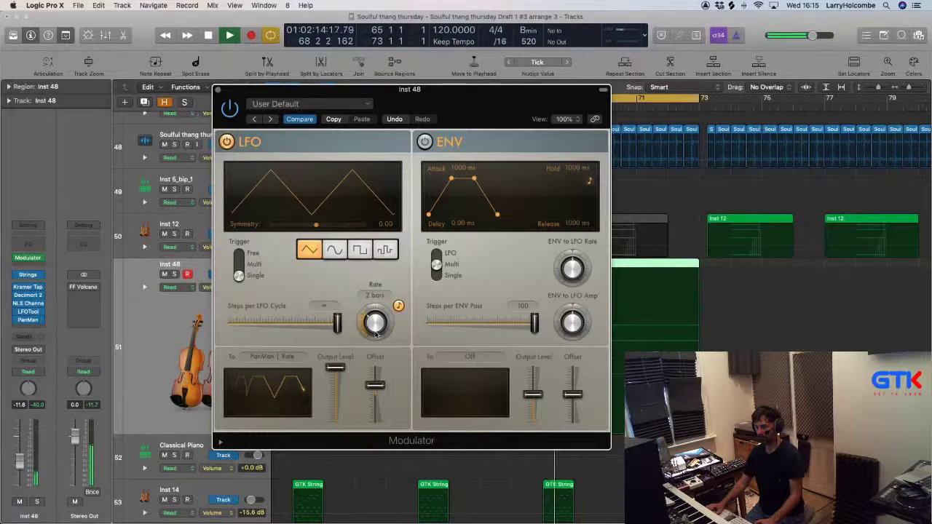
click(218, 89)
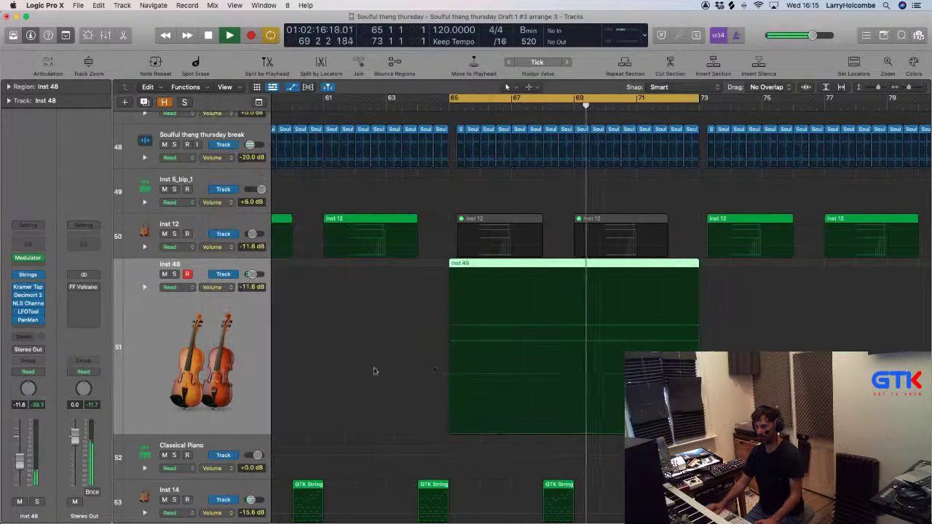
Mute the GTK String Rev Suck Panned region at bar 72 on Inst 14 and stop playback.
click(7, 87)
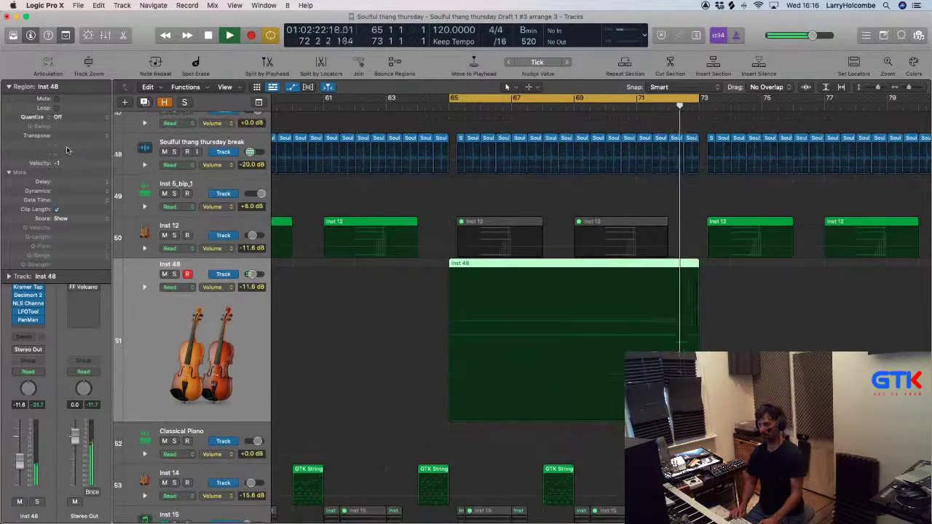
key(super+Up)
key(super+Up)
key(super+Up)
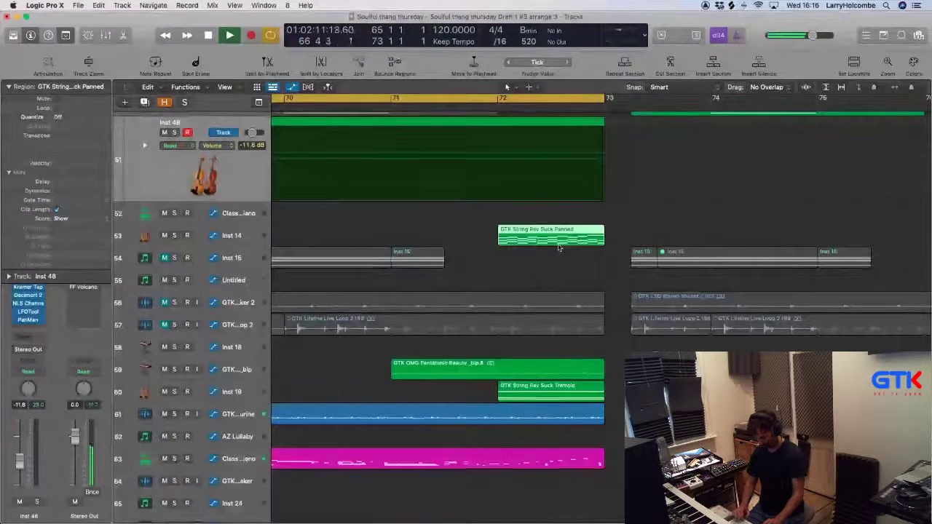
key(ctrl+m)
scroll(559, 247, left, 5)
key(space)
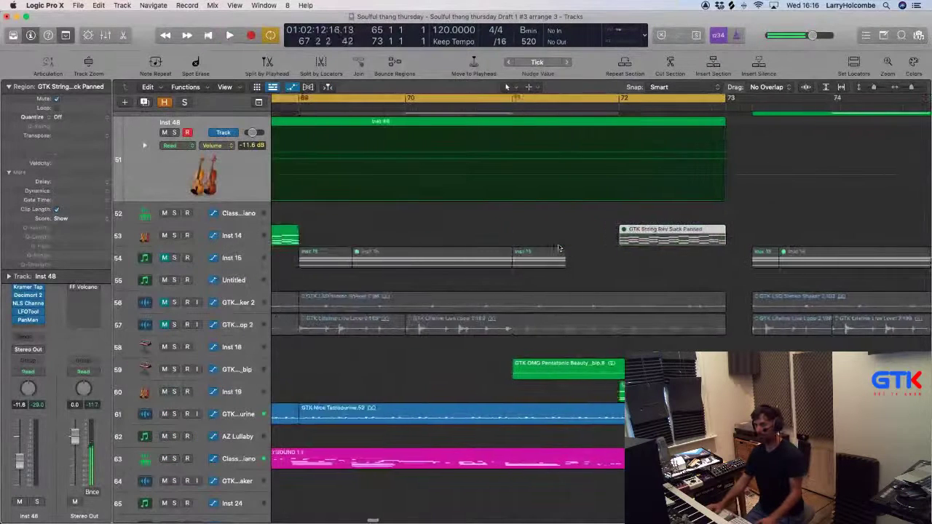
Cycle bars 71 to 73 during playback and mute the GTK String Rev Suck Tremolo region on Inst 19.
scroll(560, 249, left, 2)
drag(527, 95, 739, 97)
key(space)
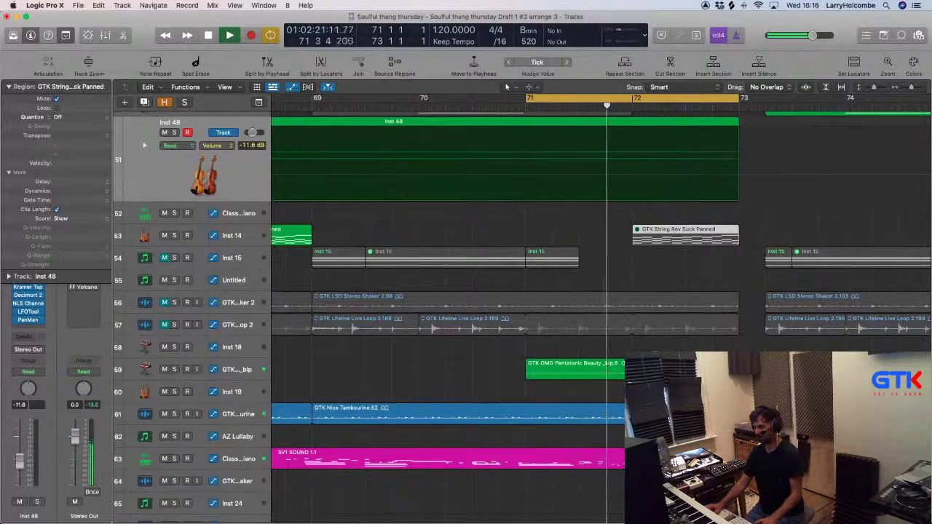
click(649, 391)
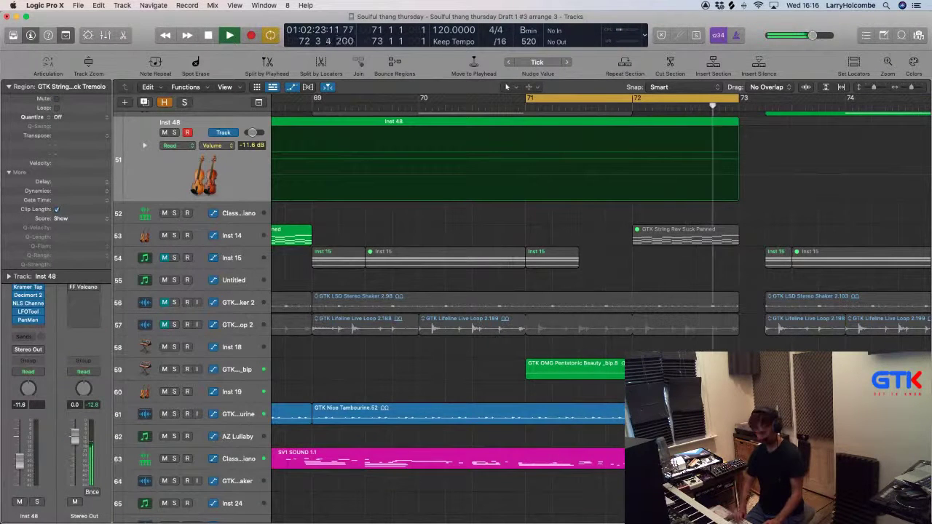
key(ctrl+m)
Turn off cycling and play from about bar 64 to review all tracks through the bar 65 to 73 section.
scroll(664, 369, down, 1)
scroll(653, 386, down, 5)
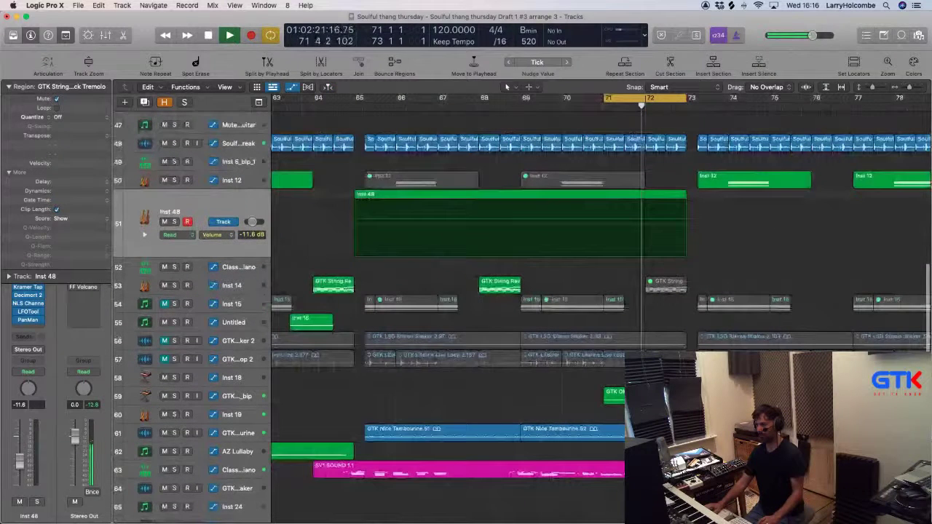
scroll(645, 375, down, 1)
key(c)
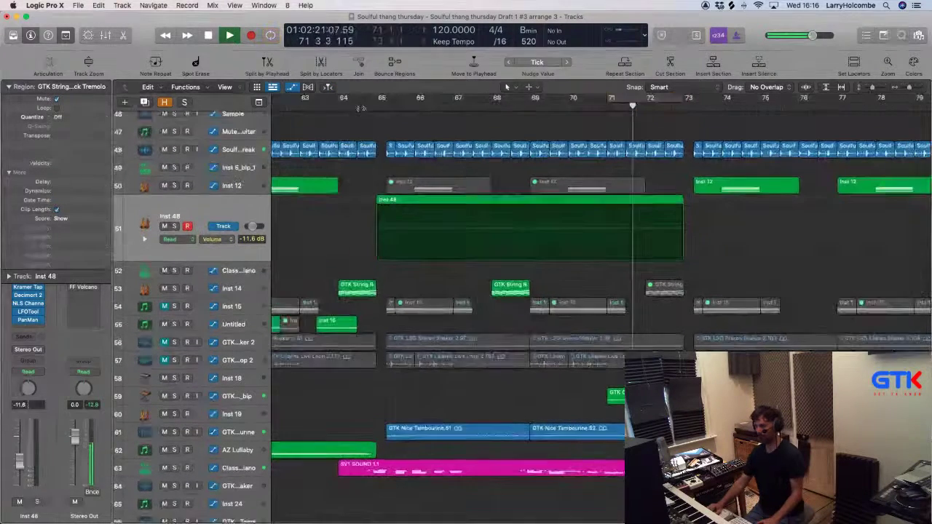
click(357, 106)
scroll(478, 150, up, 5)
scroll(477, 151, up, 15)
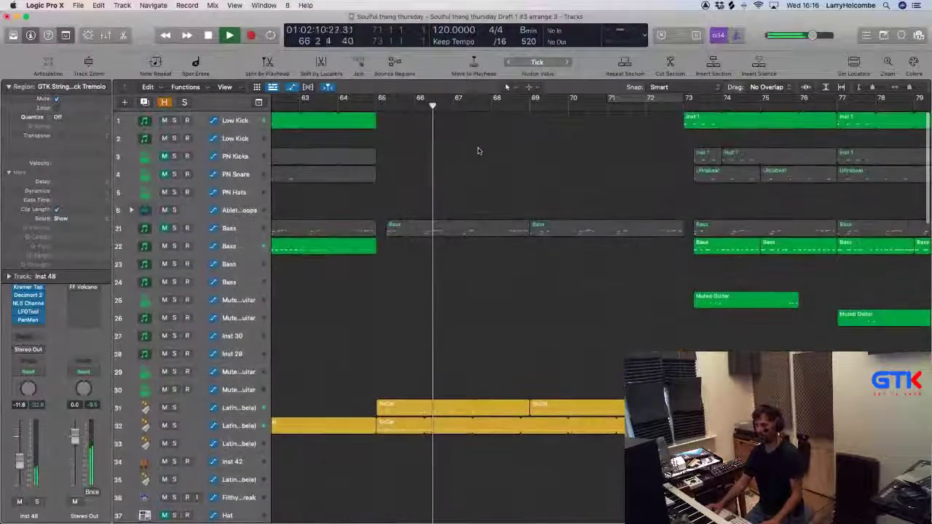
scroll(414, 149, down, 10)
scroll(414, 153, down, 7)
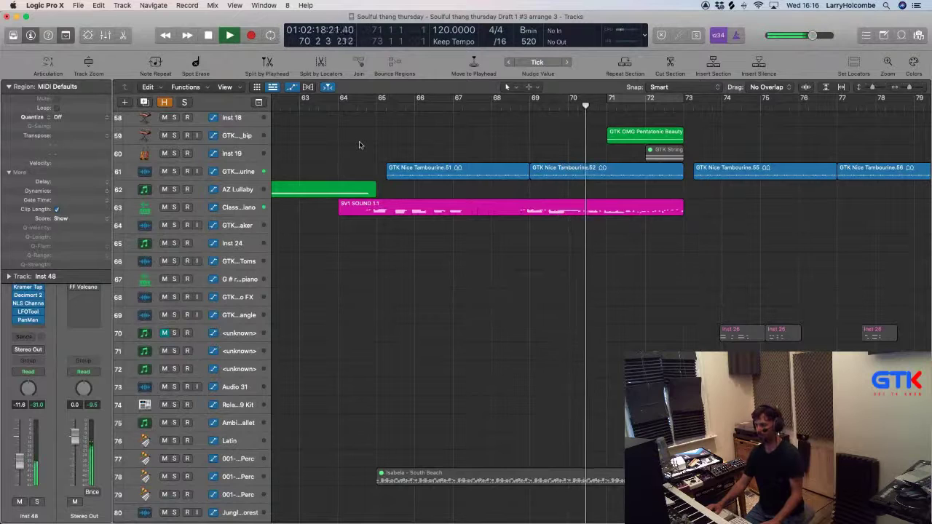
scroll(359, 146, down, 2)
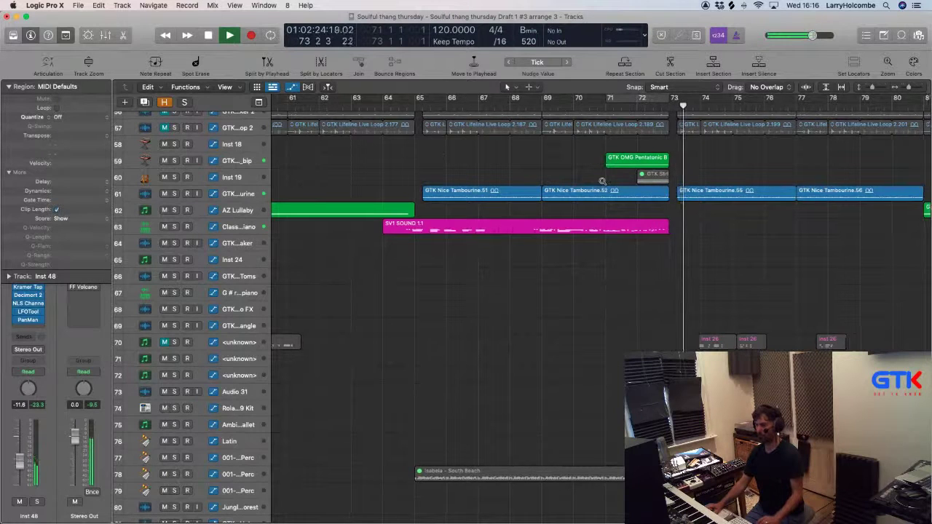
scroll(602, 183, down, 2)
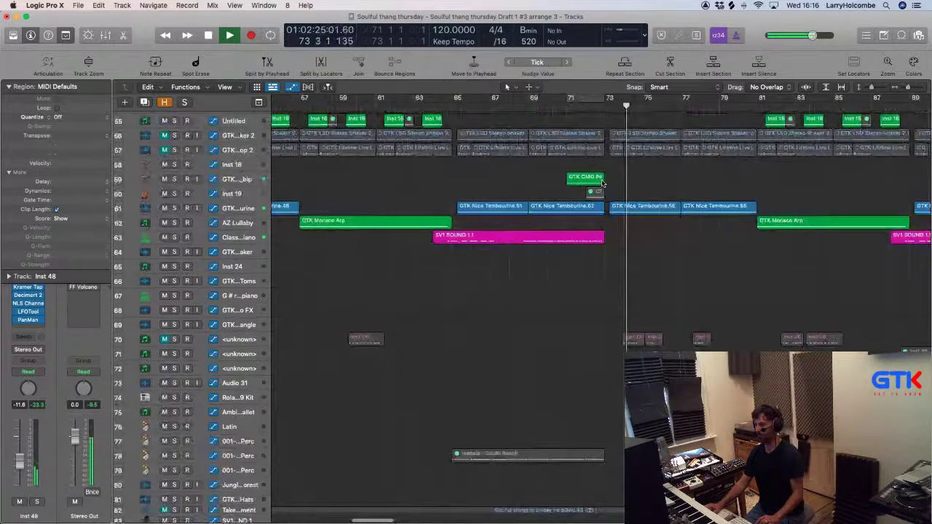
Copy the Inst 48 region on its own track to bar 89.
scroll(602, 183, down, 2)
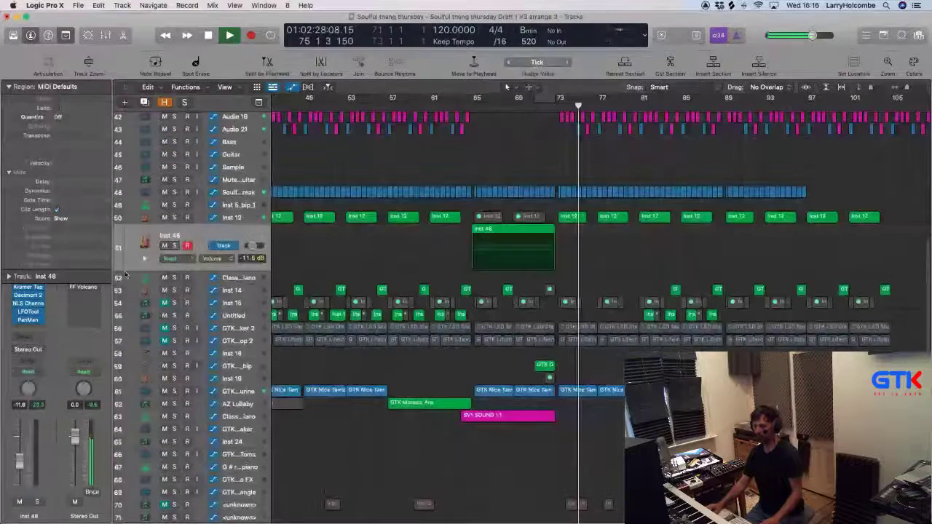
scroll(554, 344, down, 2)
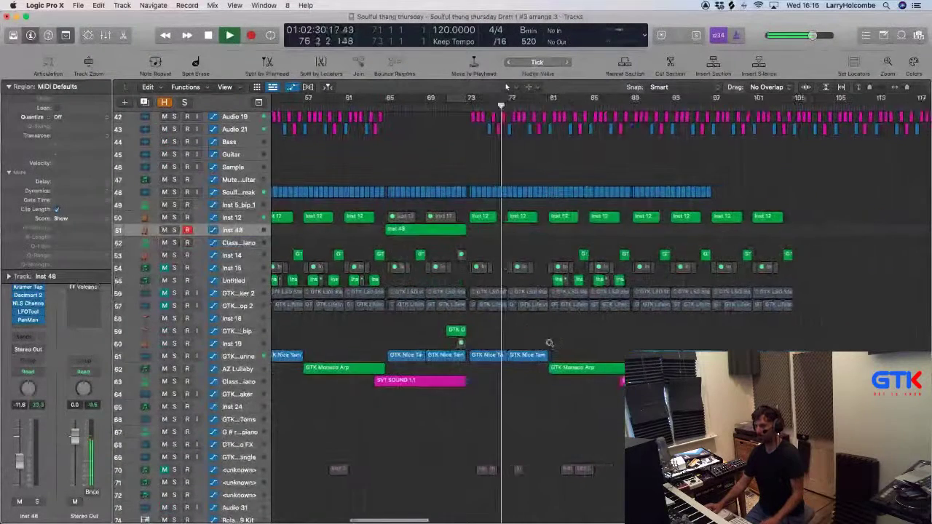
drag(509, 230, 663, 239)
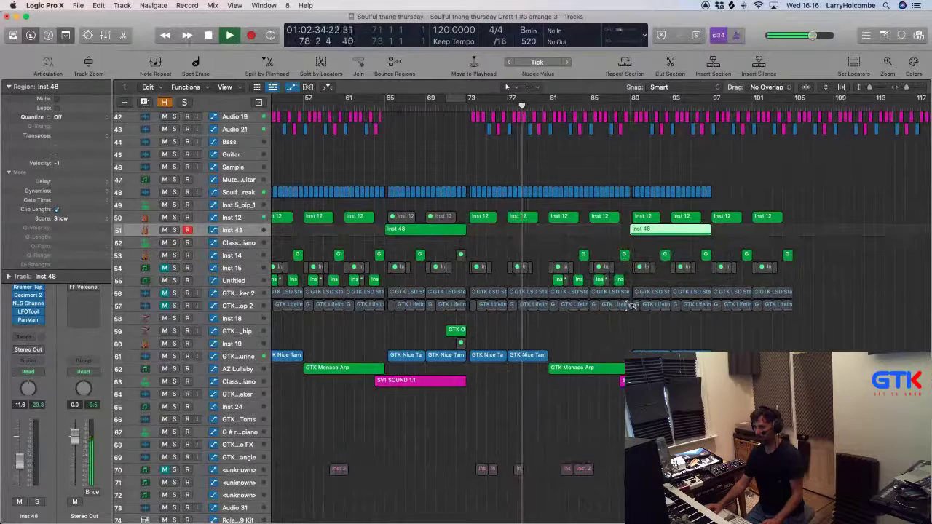
Delete the Audio 19 and Audio 21 regions between bars 89 and 97.
scroll(626, 291, up, 2)
scroll(626, 291, right, 1)
scroll(645, 254, up, 4)
scroll(644, 254, left, 1)
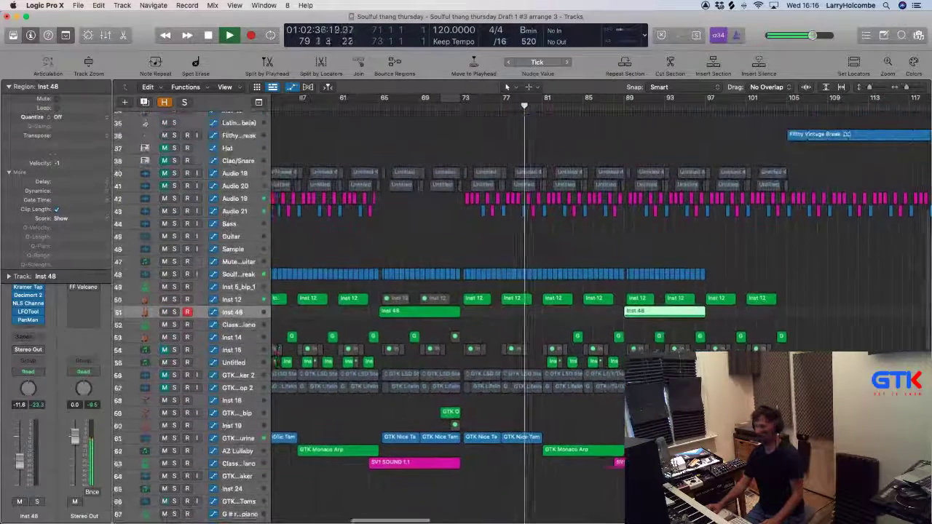
drag(639, 195, 709, 223)
key(Delete)
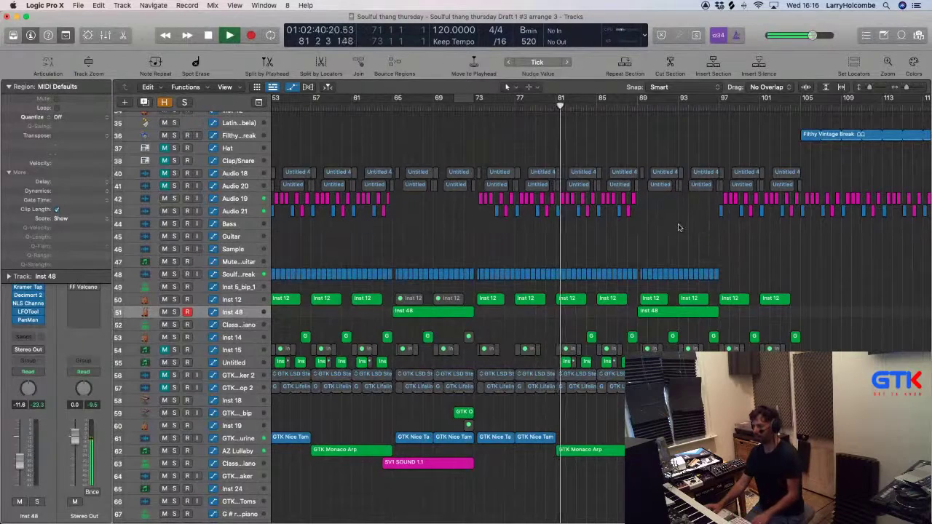
Delete the unwanted regions starting at bar 89 among the upper Bass and Muted Guitar tracks.
scroll(670, 211, up, 10)
drag(636, 187, 697, 202)
key(Delete)
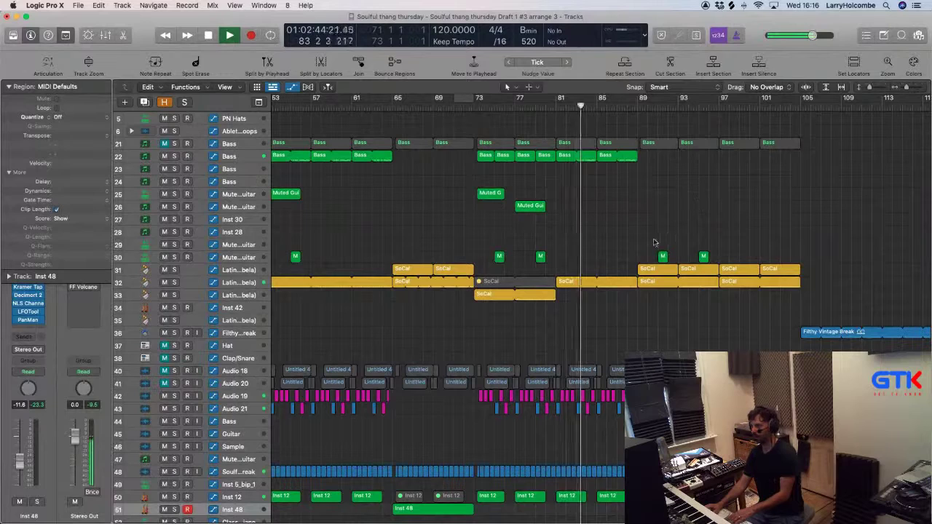
Listen through the section from bar 89 and delete the two Muted Guitar regions at bars 91 and 95 on track 30.
drag(623, 226, 734, 301)
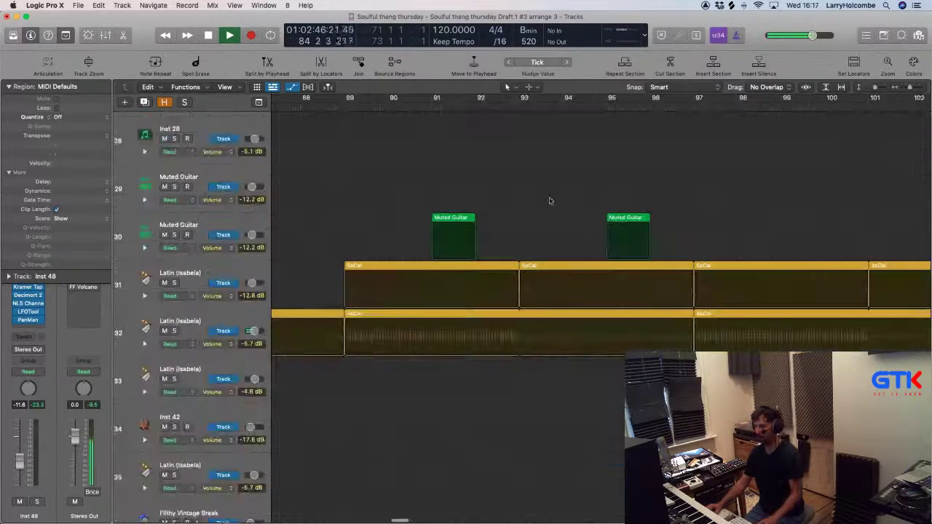
click(538, 204)
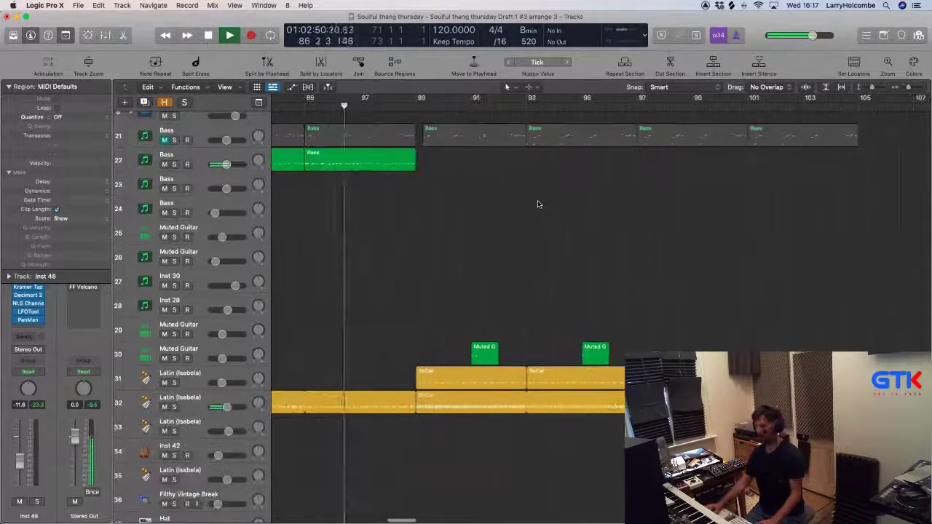
scroll(540, 204, left, 3)
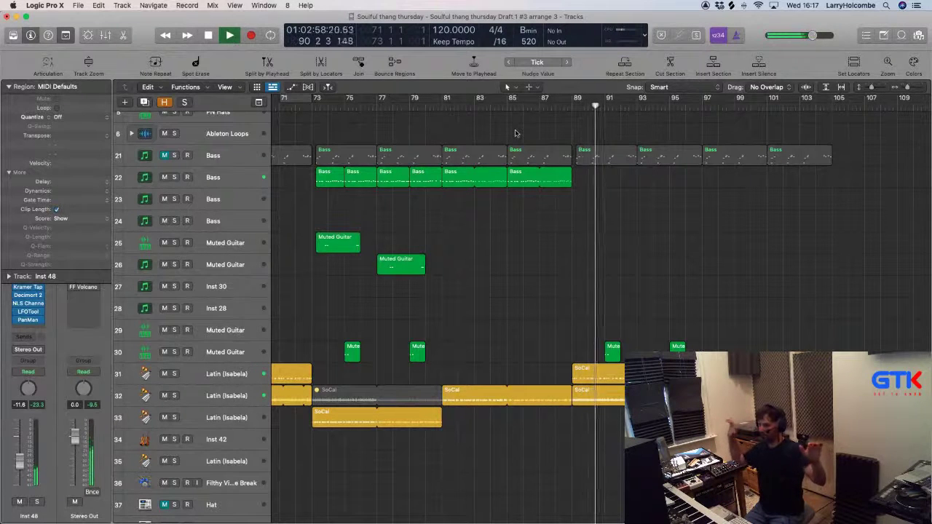
drag(560, 311, 690, 344)
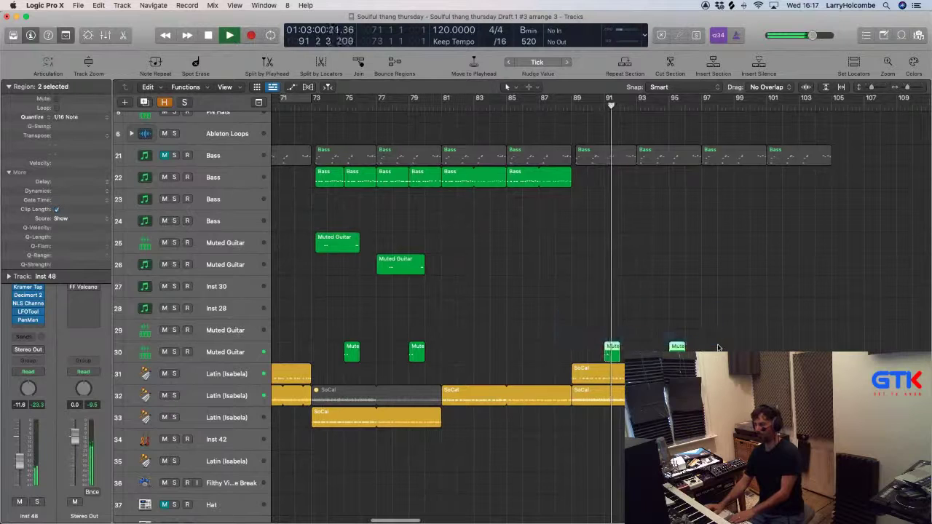
click(593, 290)
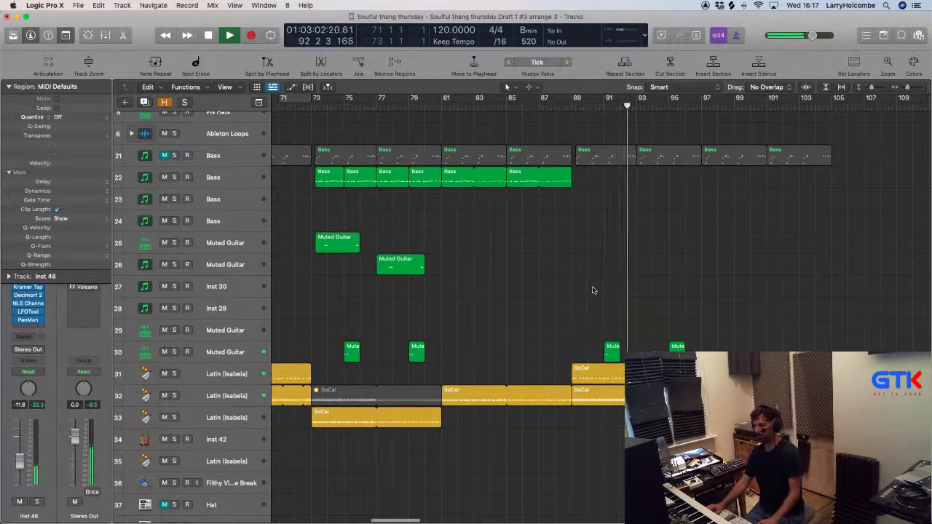
click(240, 351)
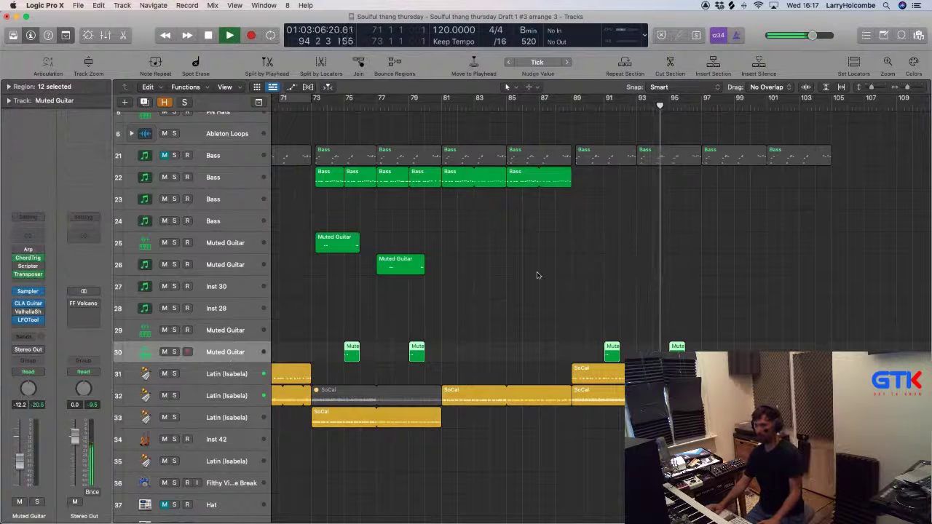
click(551, 252)
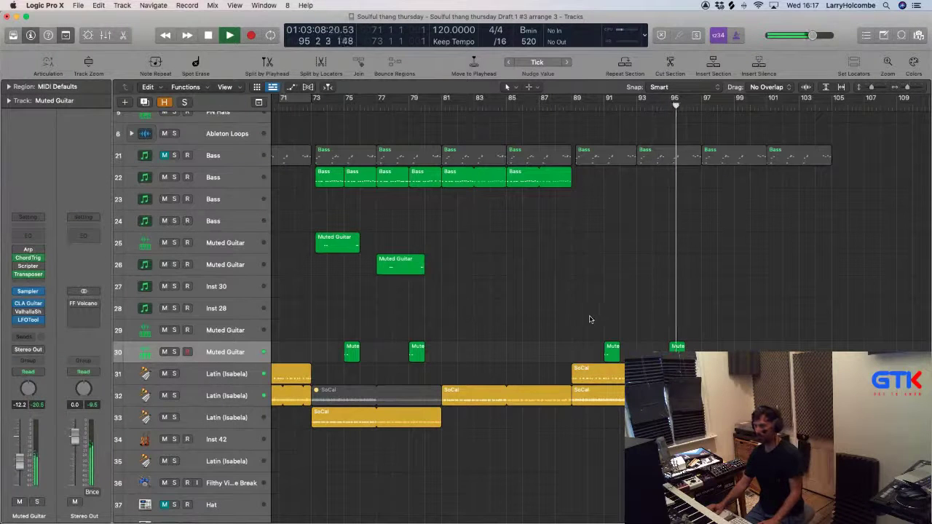
drag(590, 319, 703, 360)
key(Delete)
Stop playback, set the cycle range to bars 89 to 97 and play it to try out the Muted Guitar sound.
key(space)
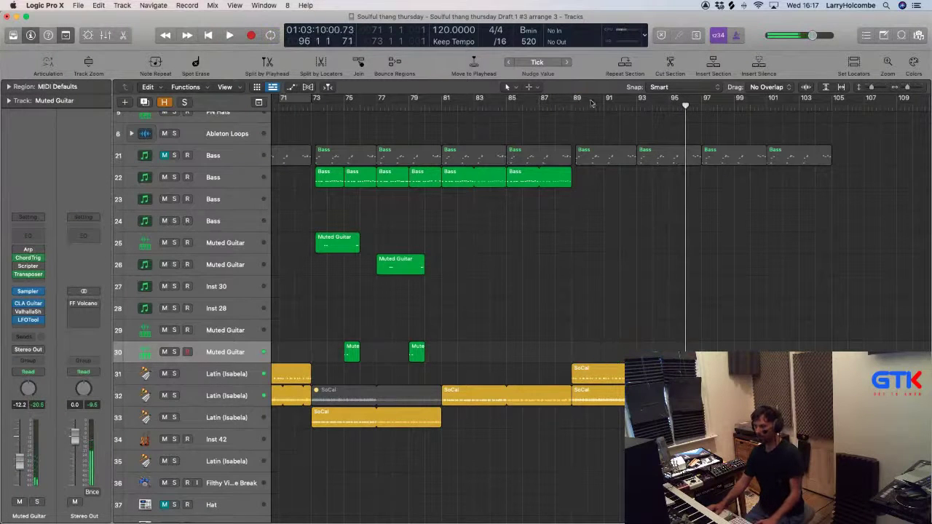
drag(592, 103, 701, 103)
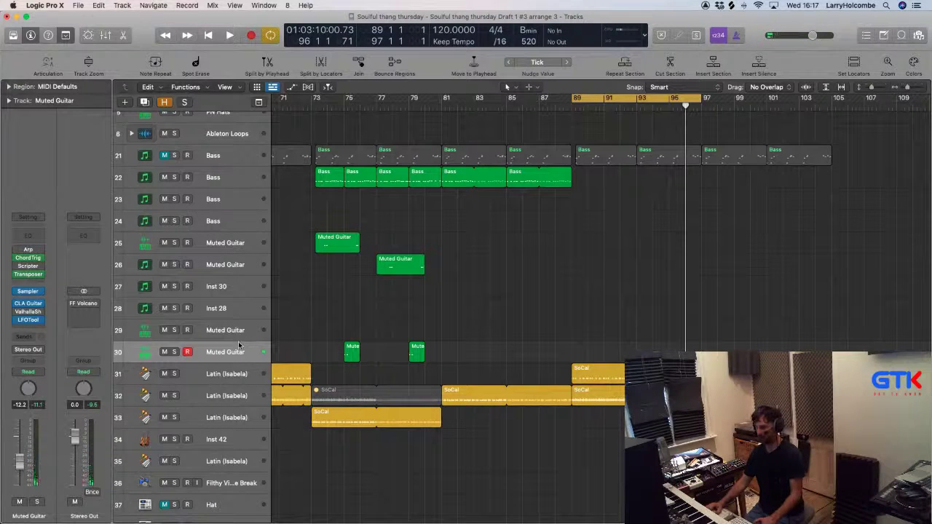
key(space)
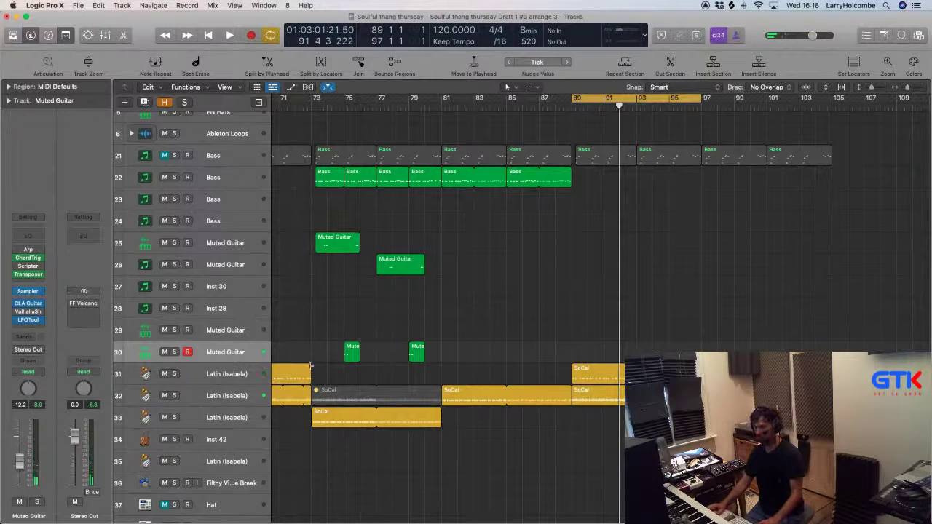
Duplicate Muted Guitar track 30 and set the Transposer on the new track to 12 semitones.
key(super+d)
click(227, 391)
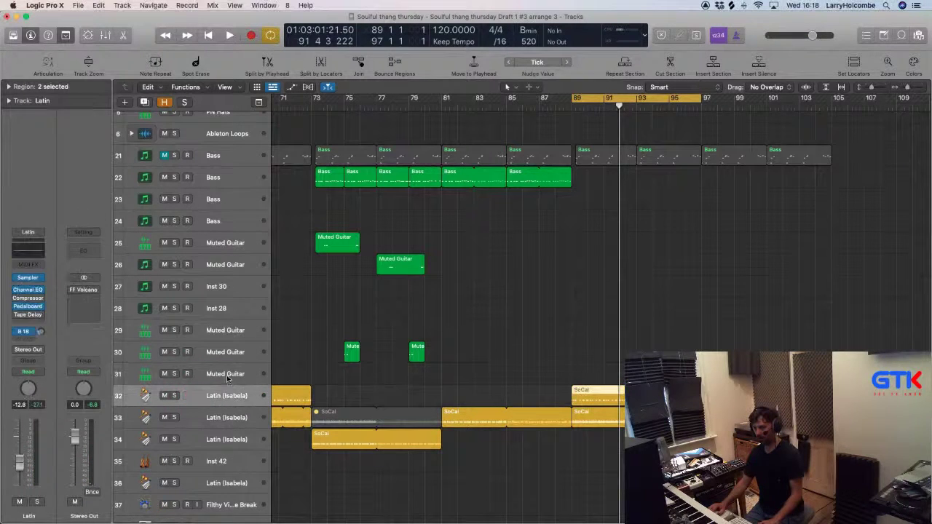
click(217, 377)
click(27, 274)
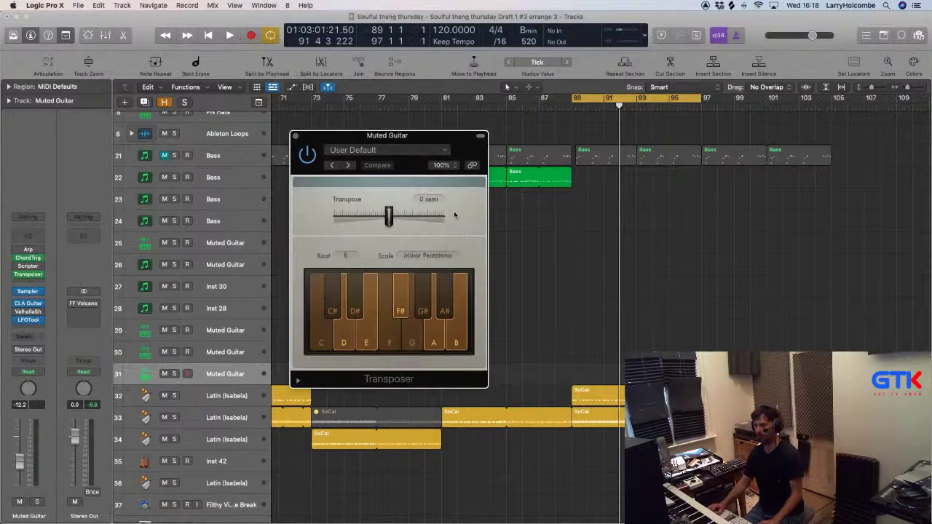
click(417, 216)
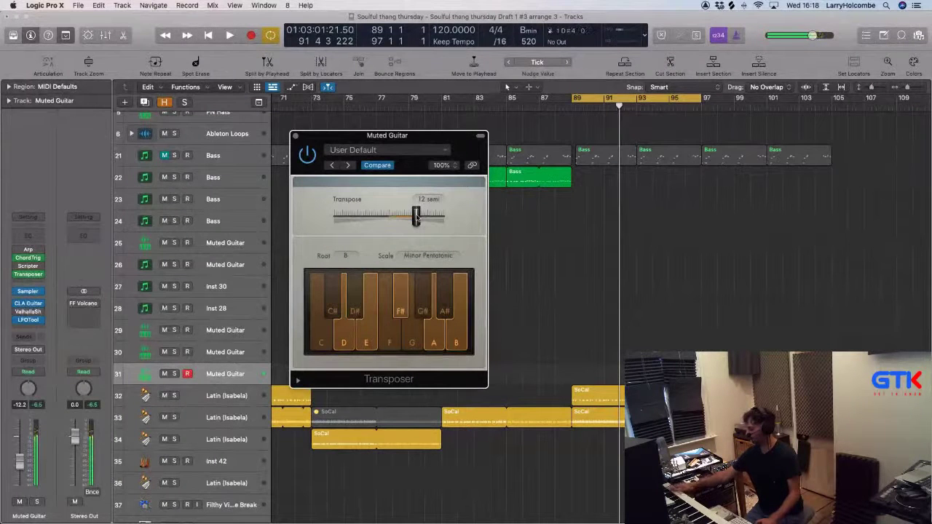
Try out the transposed Muted Guitar over the cycled bars 89 to 97 and close the Transposer.
key(space)
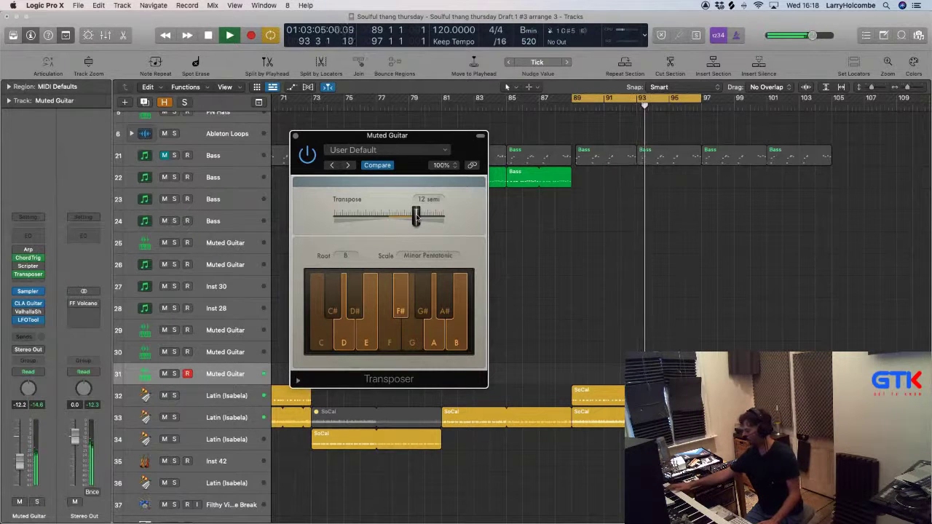
key(space)
key(space)
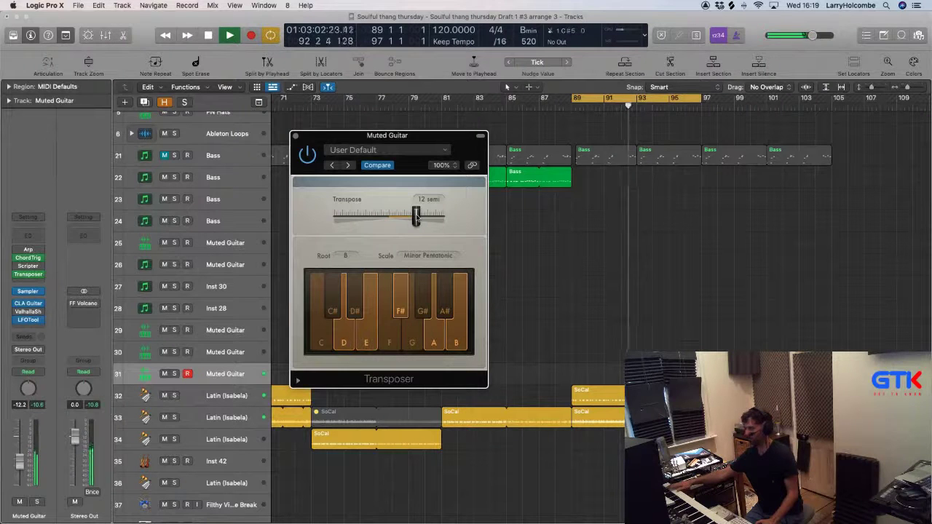
key(space)
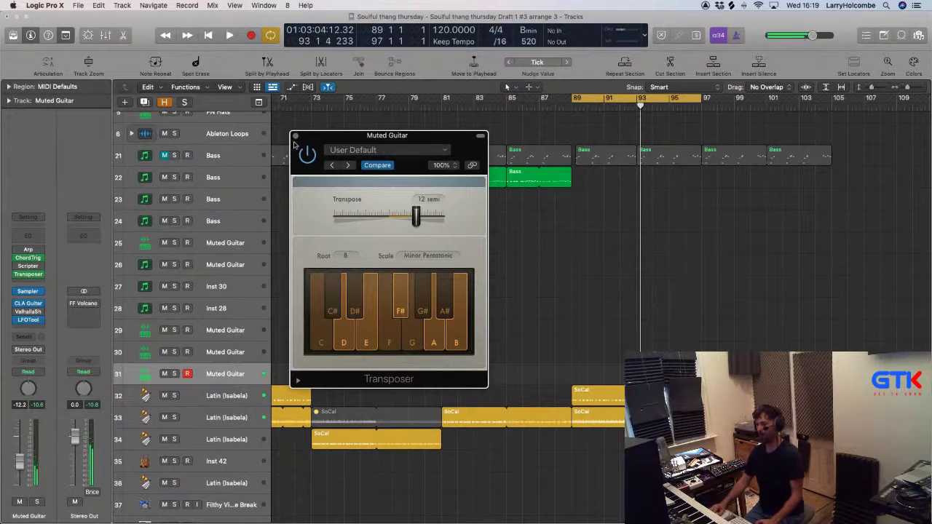
click(296, 136)
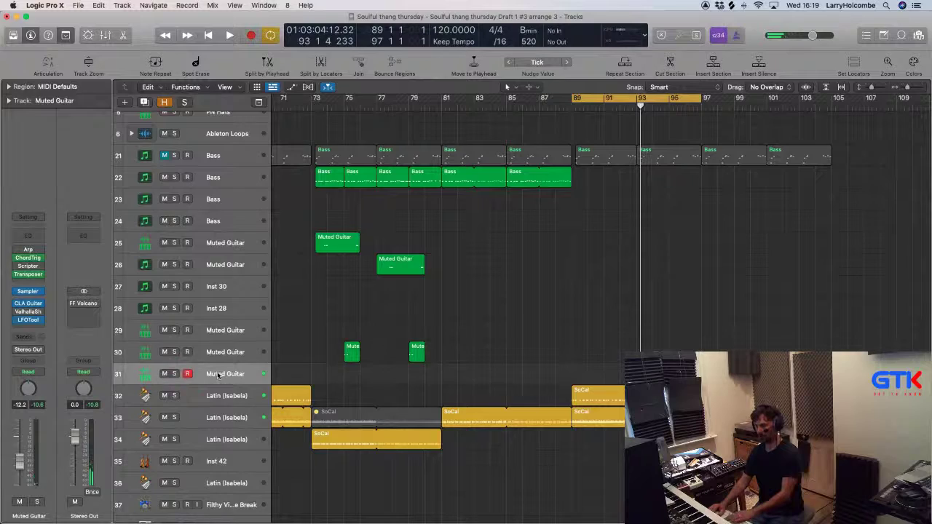
Delete the duplicated Muted Guitar track 31.
key(super+BackSpace)
scroll(446, 357, down, 5)
scroll(502, 332, down, 10)
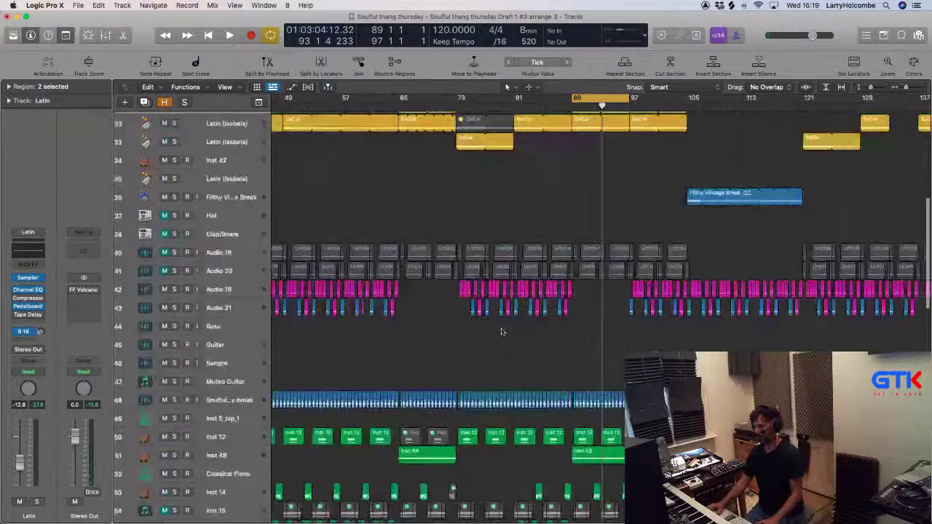
Copy the SV1 SOUND 1.1 region from Classical Piano onto a new empty software instrument track and mute the Classical Piano track.
scroll(501, 331, down, 10)
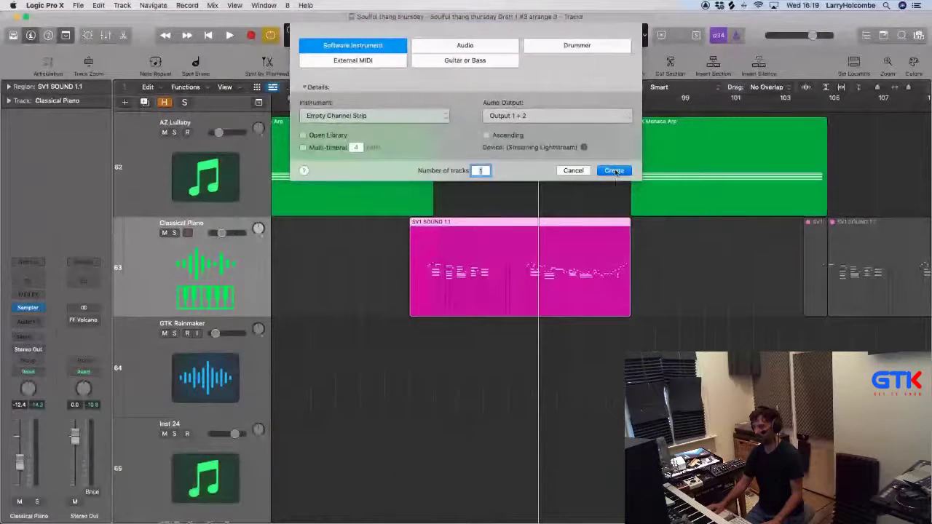
click(613, 170)
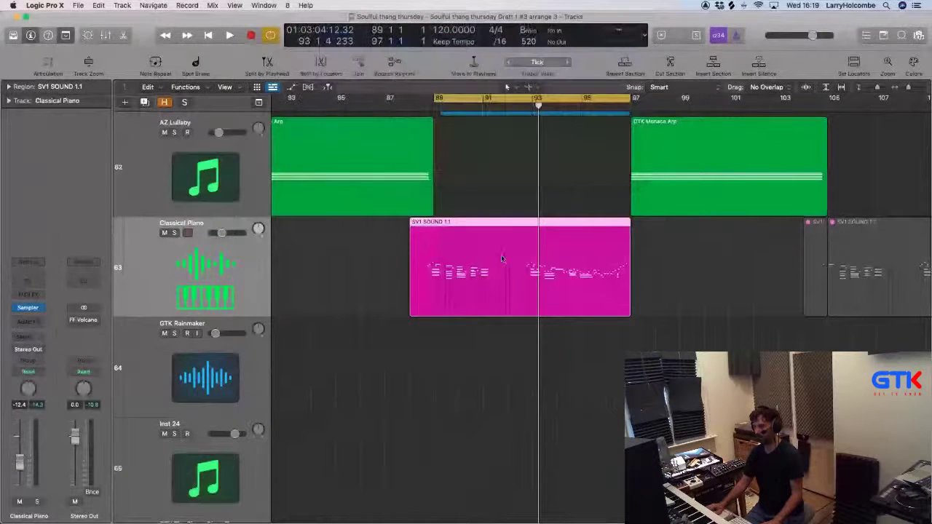
drag(459, 268, 462, 342)
click(164, 233)
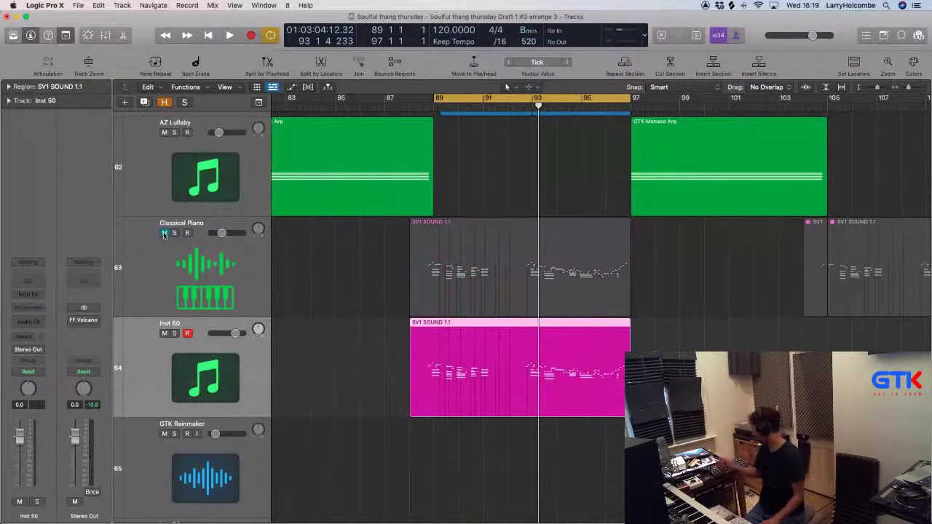
Delete the short ornament notes around the first chord at bar 89 of the Inst 50 region, starting its top note with the chord.
drag(356, 283, 753, 470)
key(z)
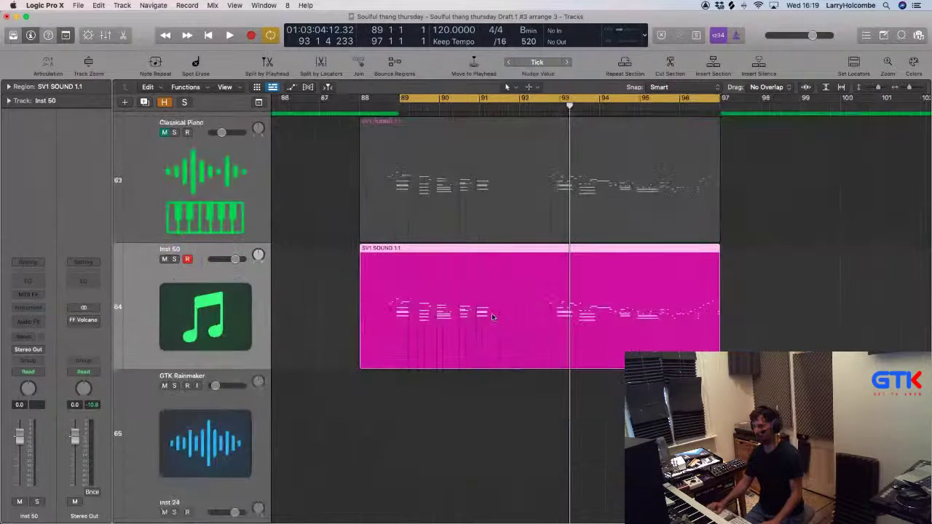
double_click(495, 317)
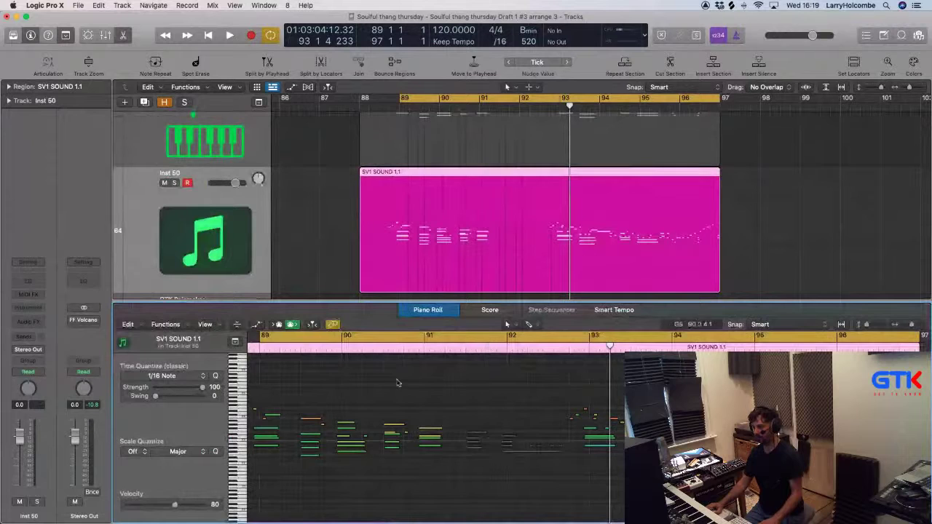
scroll(398, 383, left, 5)
drag(375, 374, 526, 484)
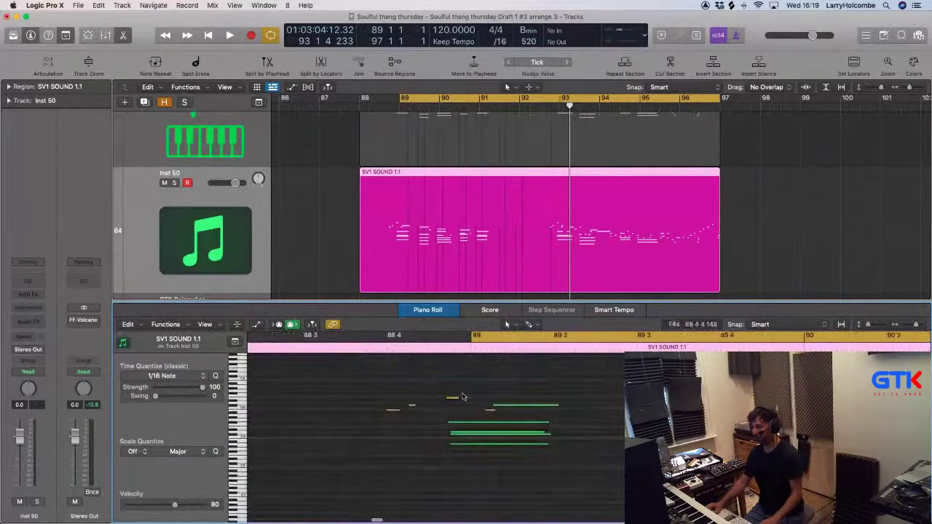
drag(378, 386, 451, 409)
key(Delete)
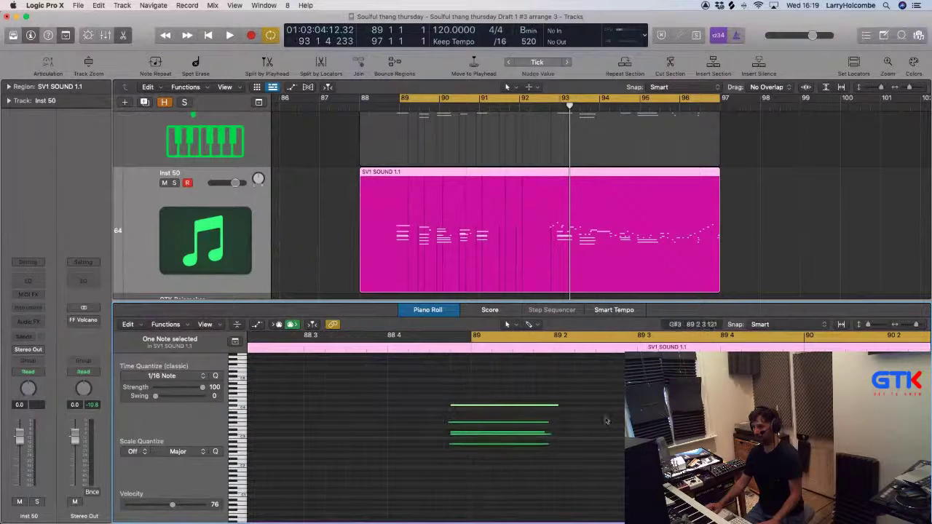
Tidy the stray short notes around the chords between bars 89.3 and 91 of the Inst 50 region.
scroll(605, 417, right, 3)
click(675, 409)
scroll(436, 430, right, 3)
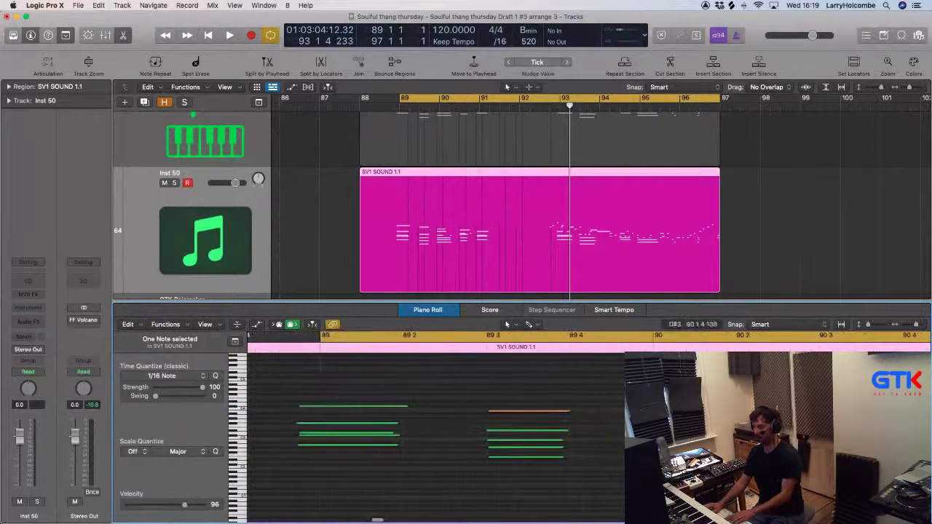
scroll(437, 430, right, 5)
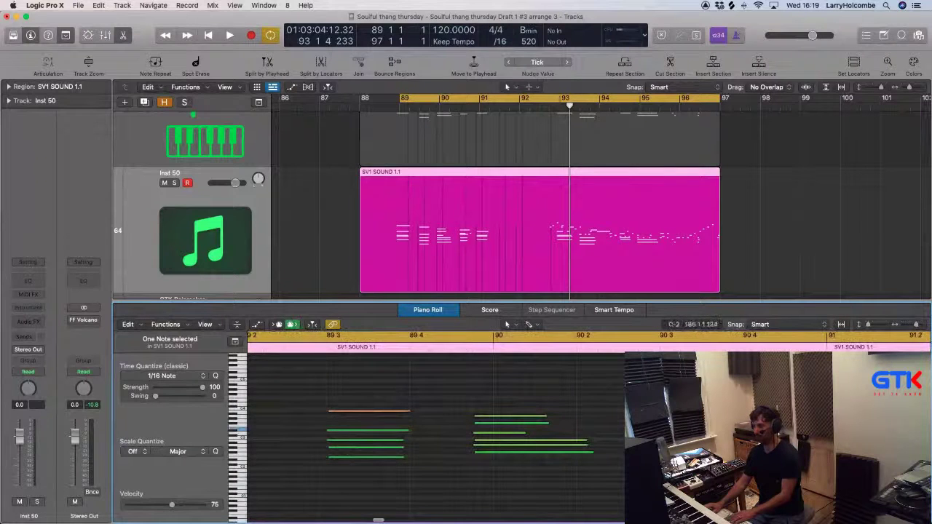
scroll(437, 429, right, 9)
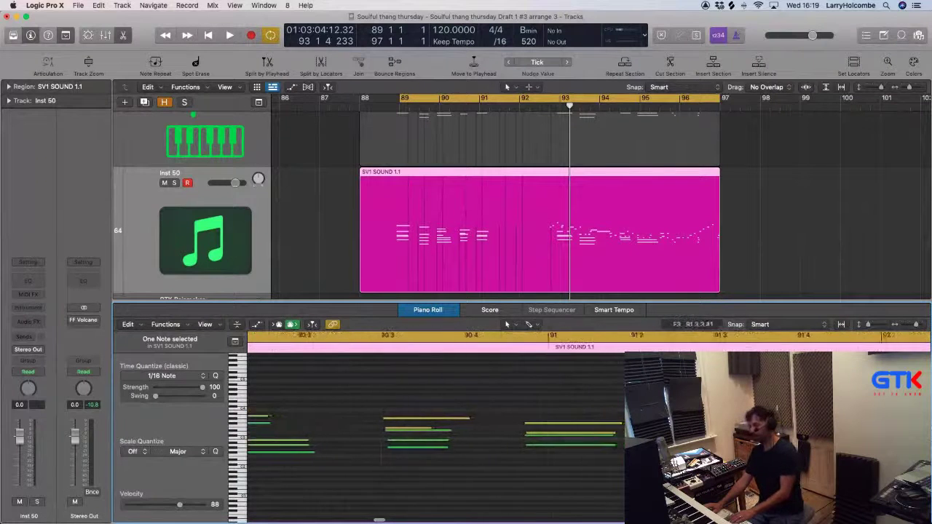
Delete the short melody notes leading into and following the chord at bar 93 of the Inst 50 region.
key(super+Left)
key(super+Left)
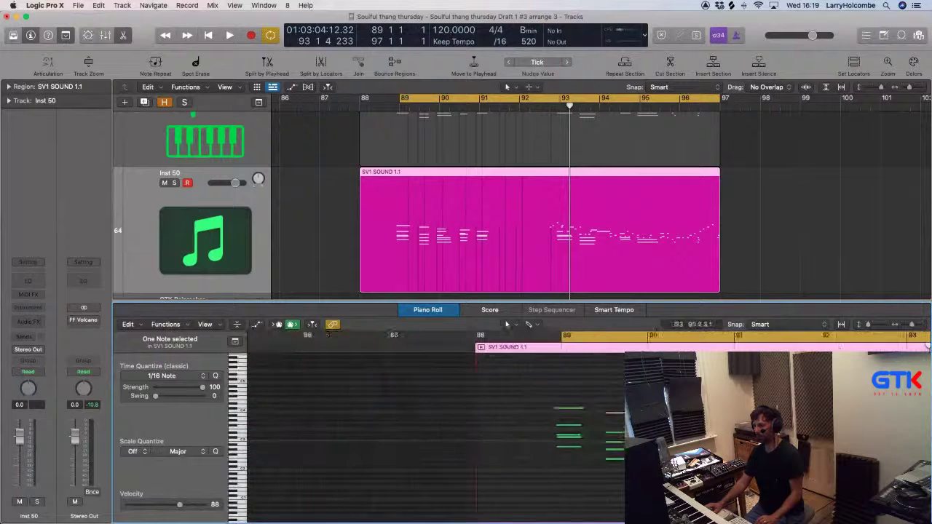
key(super+Right)
key(super+Right)
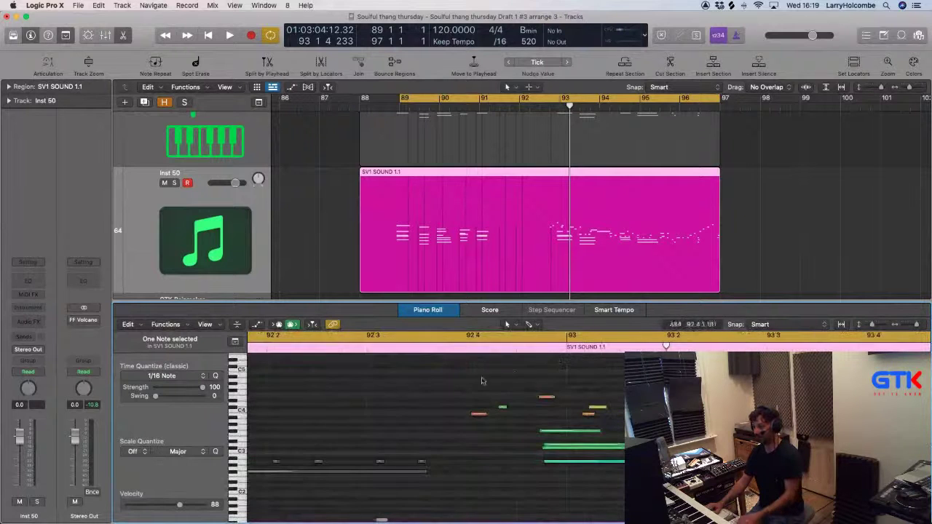
drag(466, 380, 615, 421)
key(Delete)
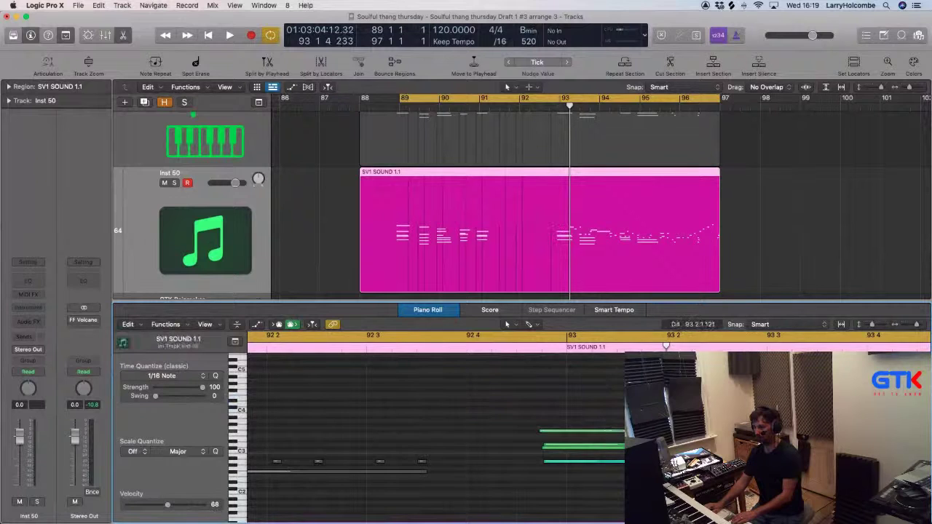
drag(679, 403, 747, 423)
key(Delete)
Examine the remaining chord and melody notes between bars 93 and 96 of the Inst 50 region.
scroll(652, 423, right, 4)
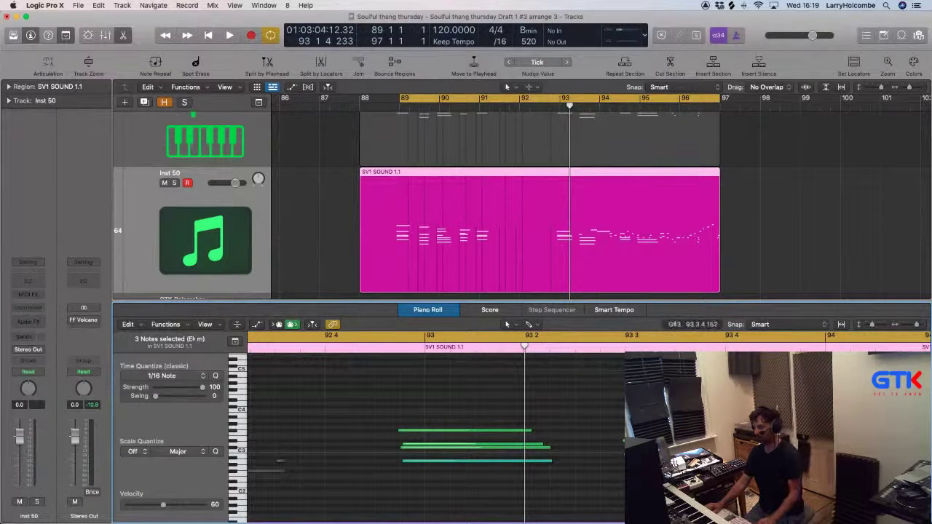
drag(717, 423, 703, 444)
scroll(703, 443, right, 5)
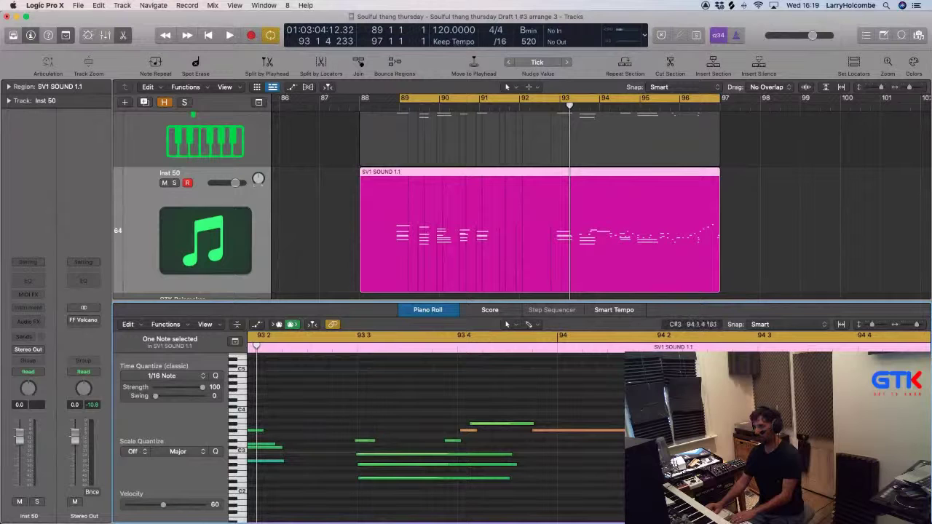
scroll(437, 430, right, 2)
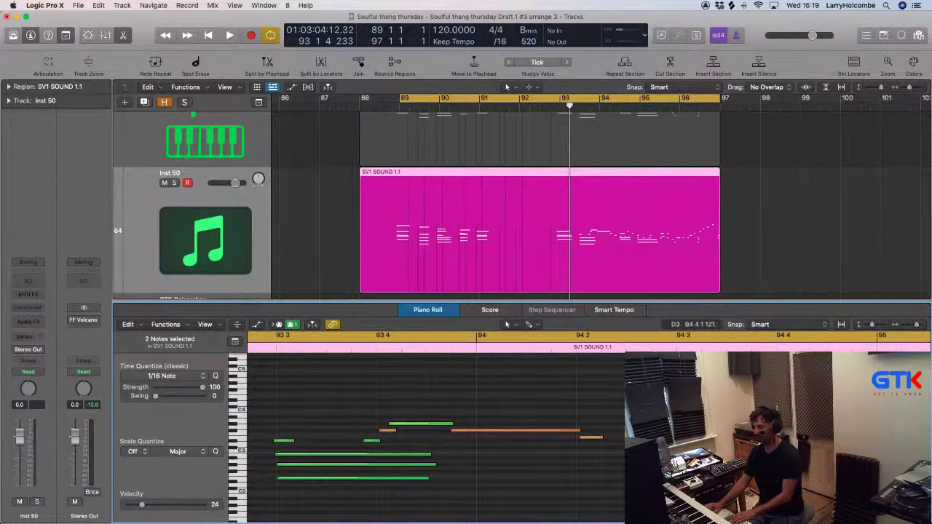
scroll(437, 430, right, 2)
scroll(437, 430, right, 6)
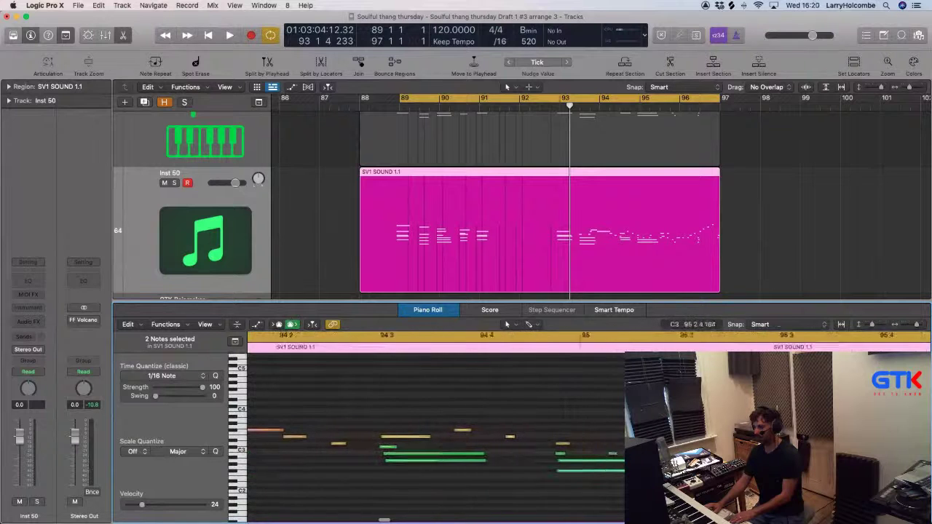
scroll(437, 430, right, 2)
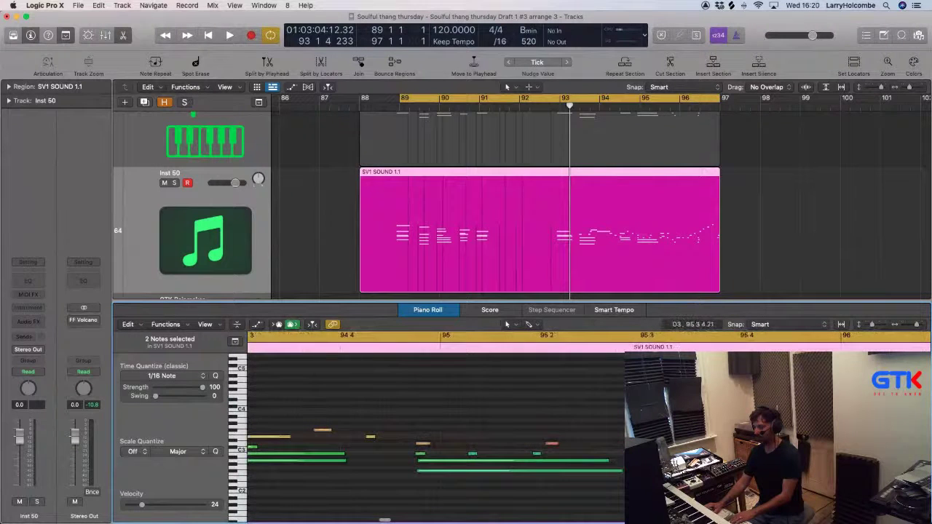
scroll(699, 450, right, 1)
Force all notes of the Inst 50 region to legato, keeping the overlapped chord notes.
key(super+Left)
key(super+Left)
scroll(699, 450, left, 6)
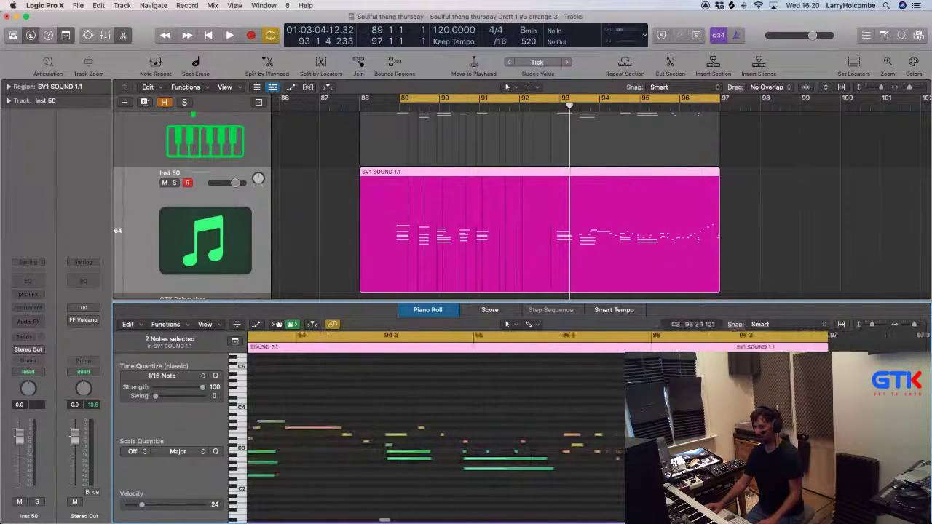
key(super+a)
key(backslash)
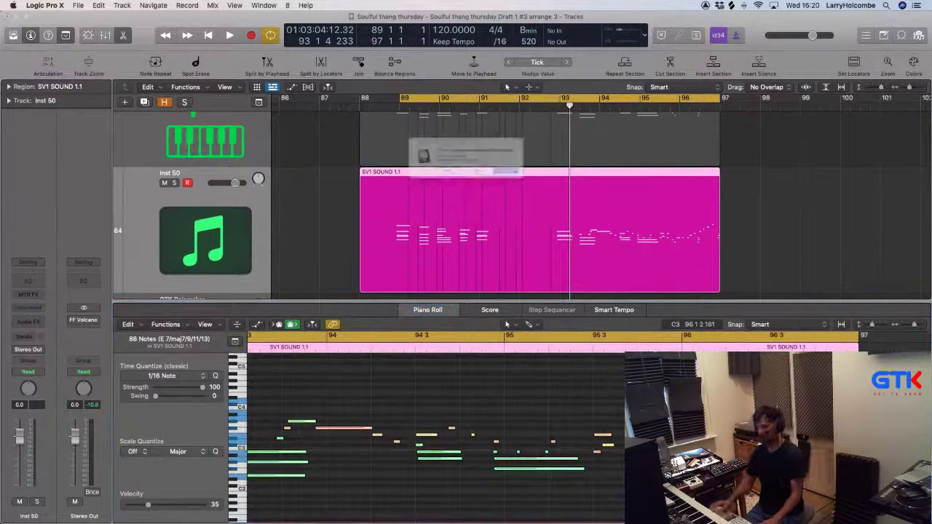
click(431, 181)
Try correcting the overlaps of all selected notes, first keeping the chord-like notes and then shortening them.
scroll(688, 240, left, 6)
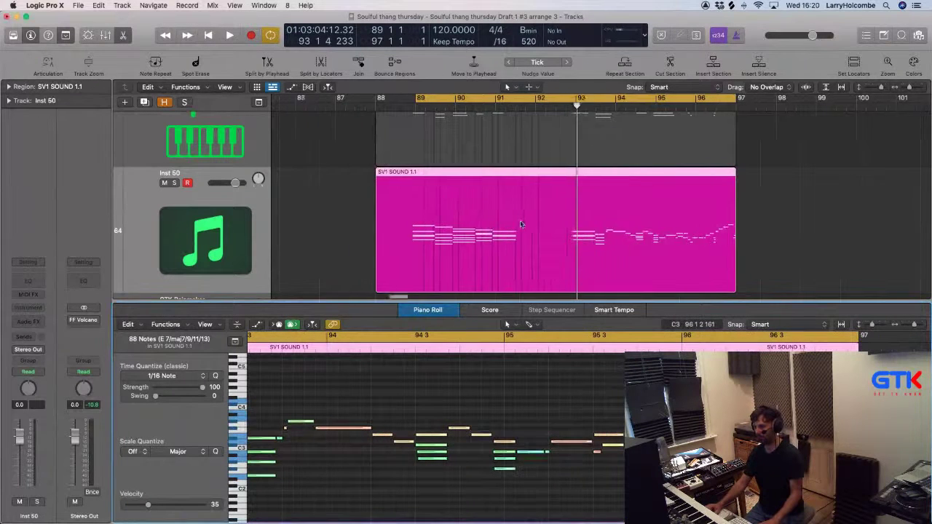
scroll(690, 236, right, 5)
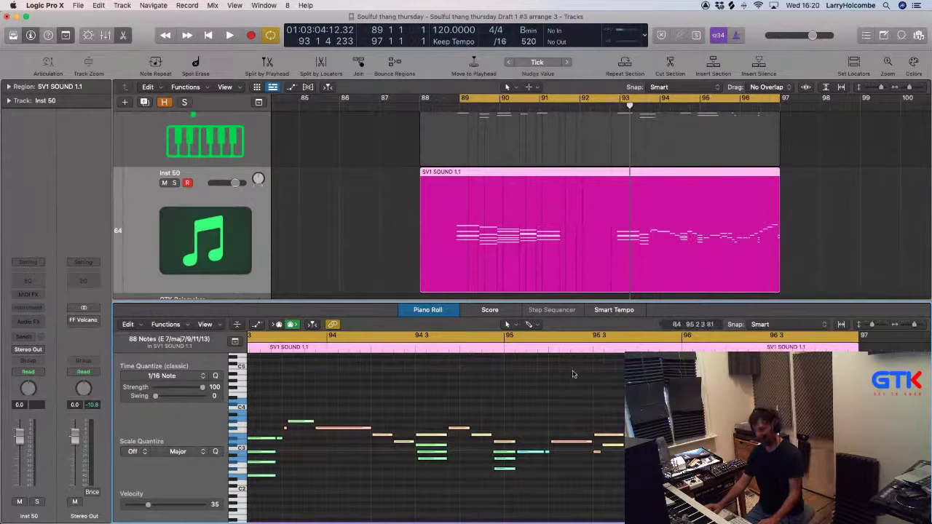
key(backslash)
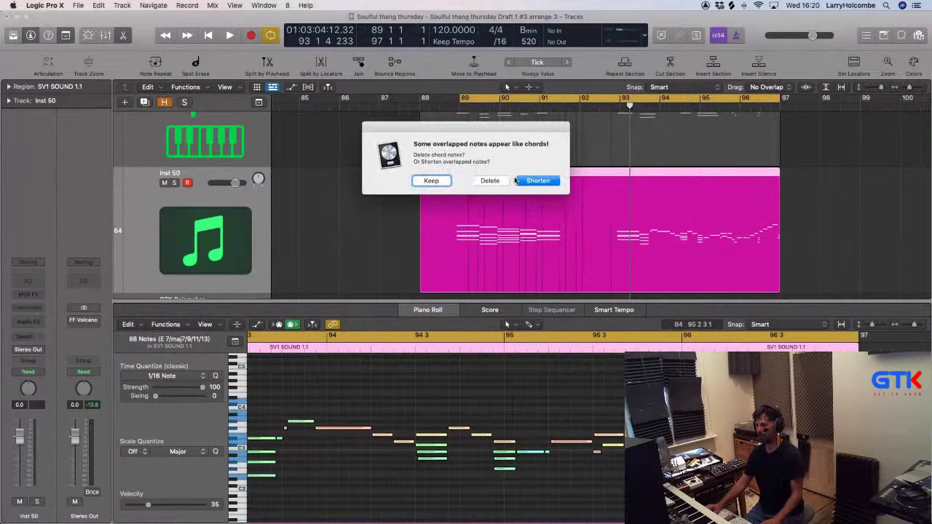
click(431, 181)
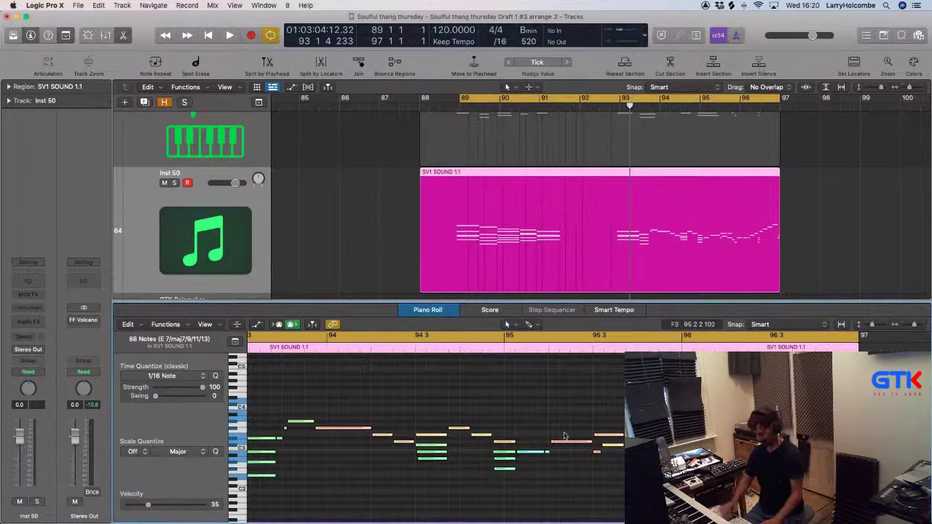
key(backslash)
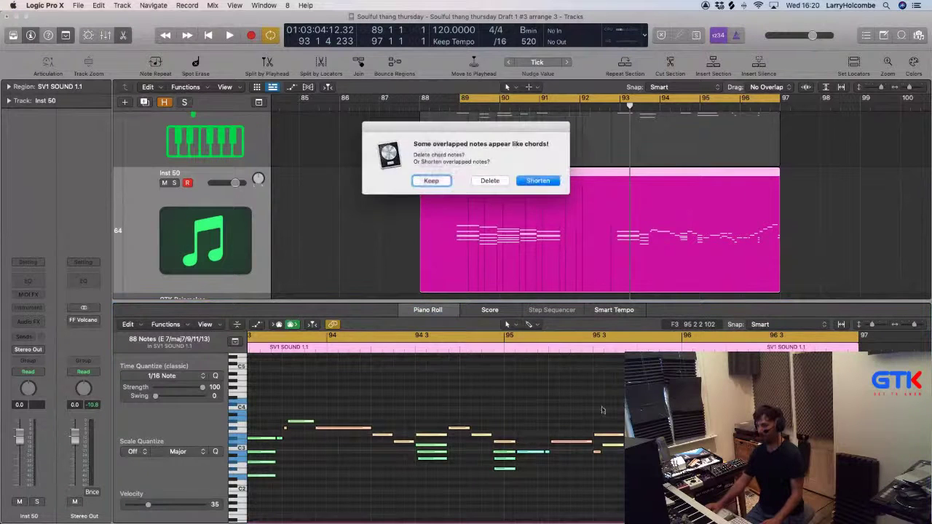
click(537, 181)
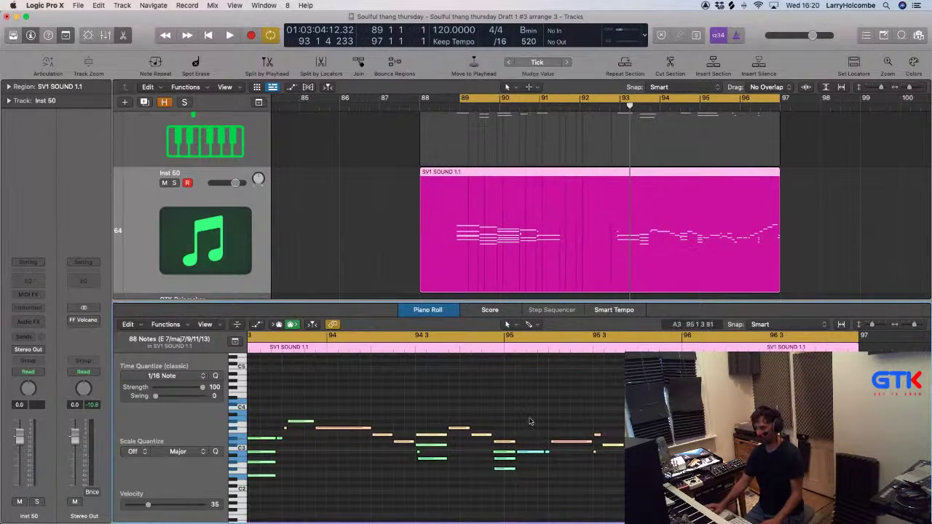
Run the overlap correction on all selected notes again, keep the chord-like notes and clear the note selection.
key(backslash)
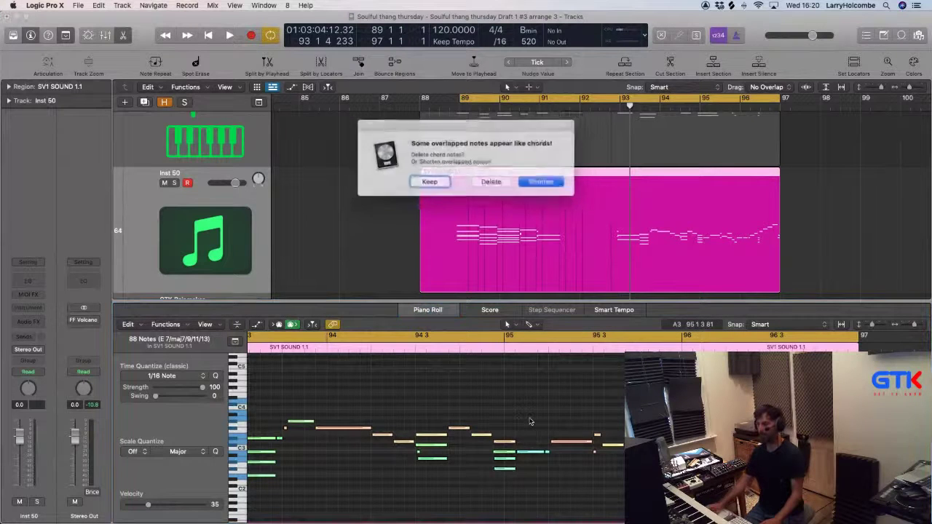
click(432, 182)
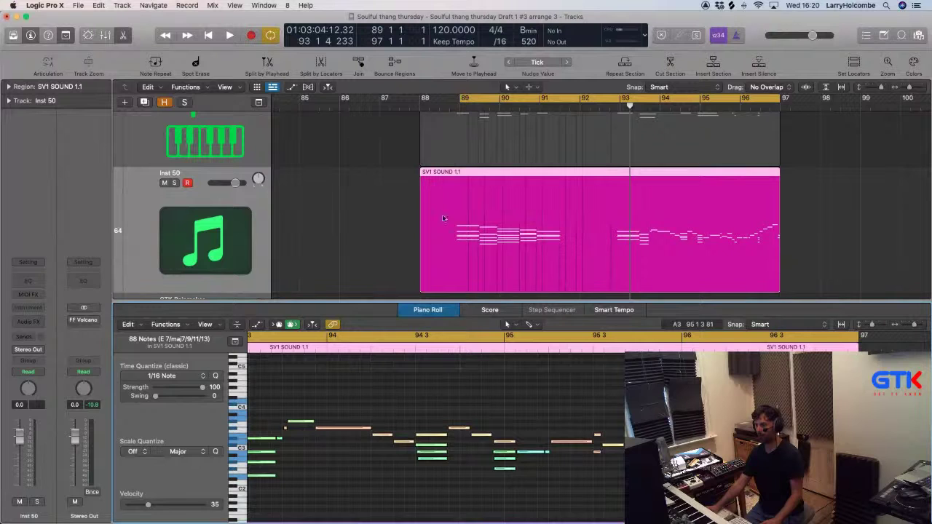
click(534, 401)
Select the muted chord notes between bars 91.3 and 93 of the Inst 50 region.
scroll(573, 456, left, 5)
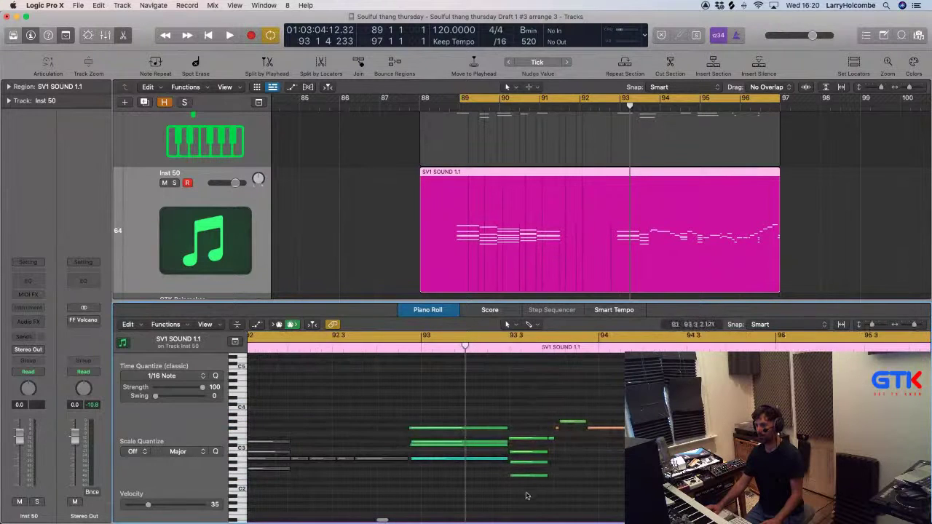
scroll(537, 455, left, 6)
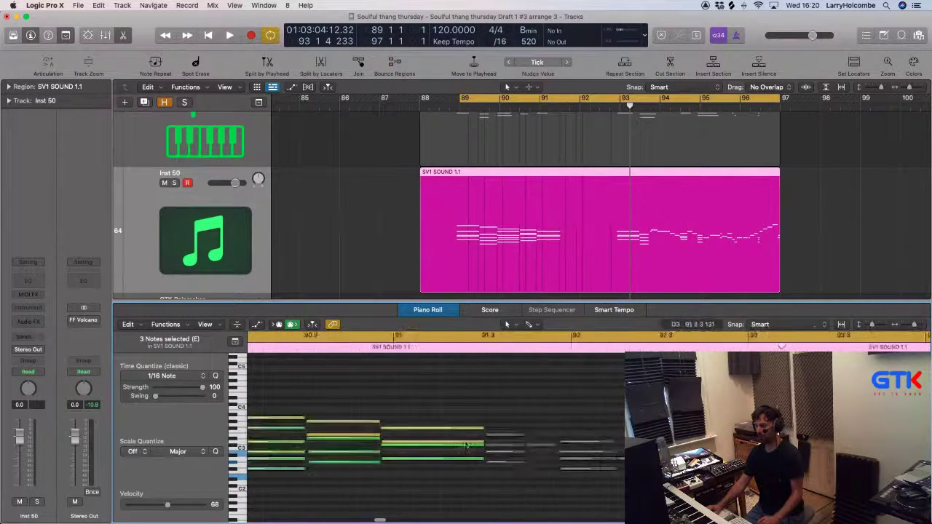
drag(546, 415, 633, 484)
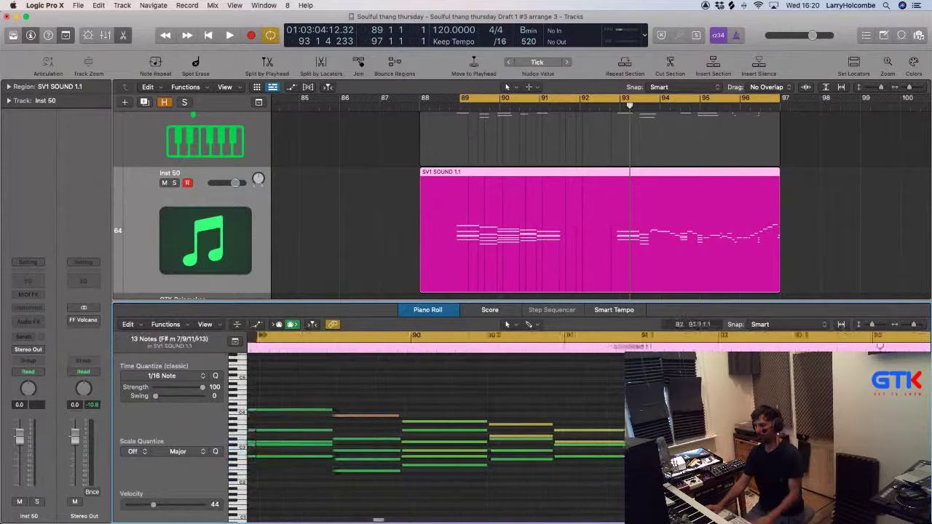
scroll(848, 348, left, 5)
scroll(849, 347, down, 3)
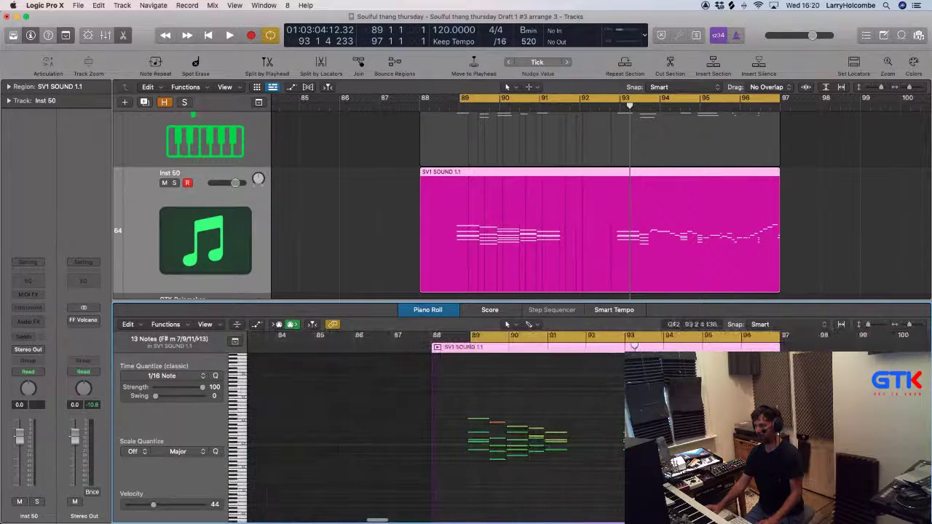
Play the cycled section from bar 89 and load the ES E ensemble synth as the instrument of the Inst 50 track.
key(space)
click(343, 235)
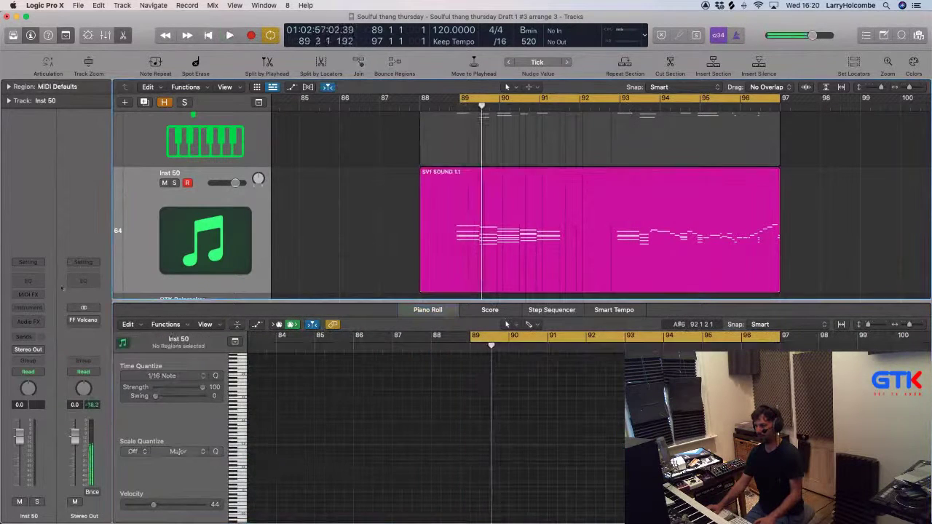
click(29, 294)
click(28, 307)
click(27, 307)
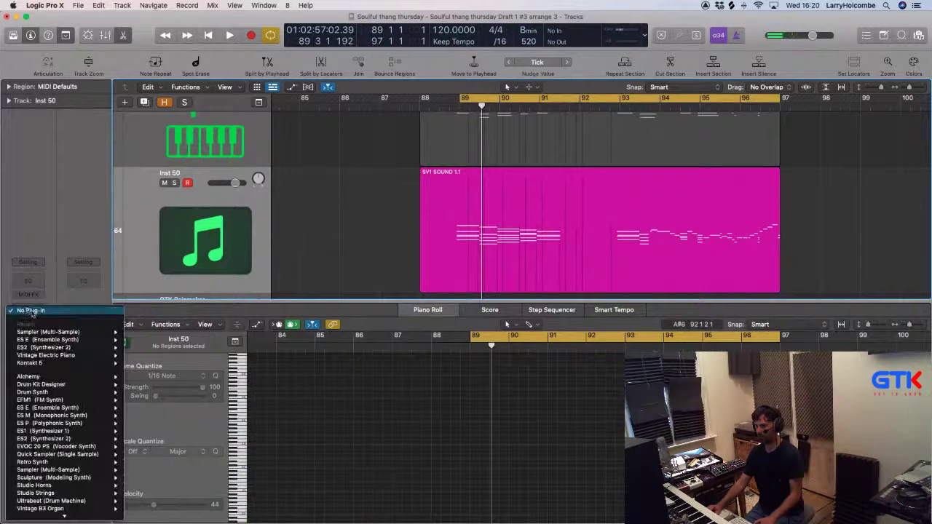
click(142, 340)
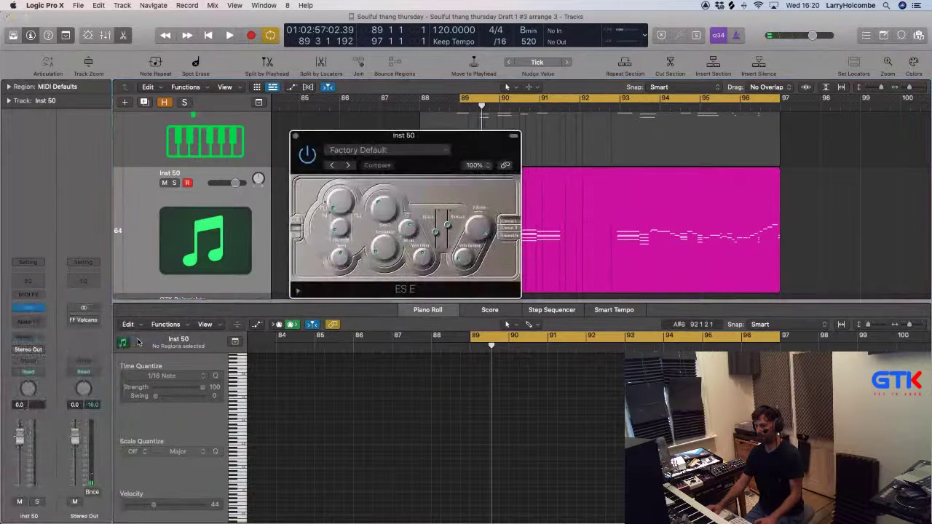
Lower the Inst 50 volume to about -23.5 dB and delete the part of its region after about beat 4 of bar 92.
drag(19, 440, 20, 469)
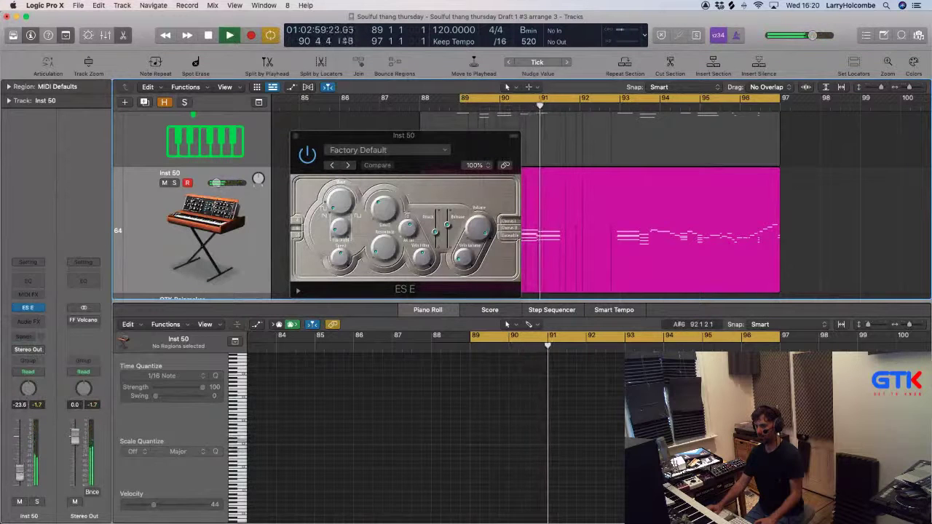
drag(331, 143, 211, 132)
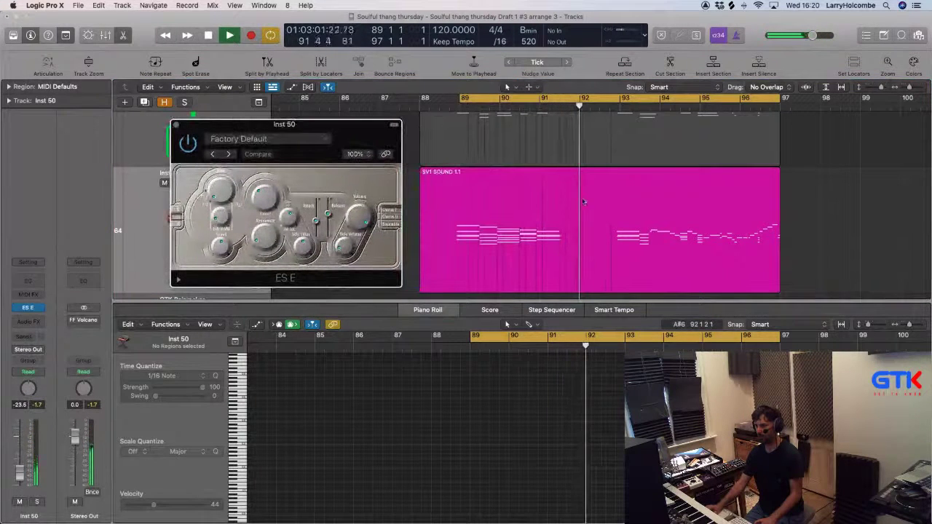
scroll(692, 203, left, 2)
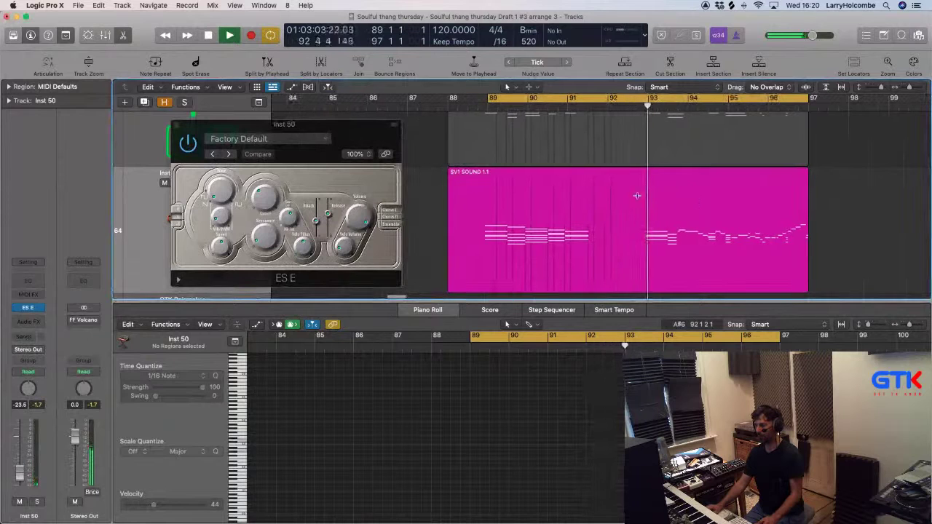
drag(637, 195, 888, 214)
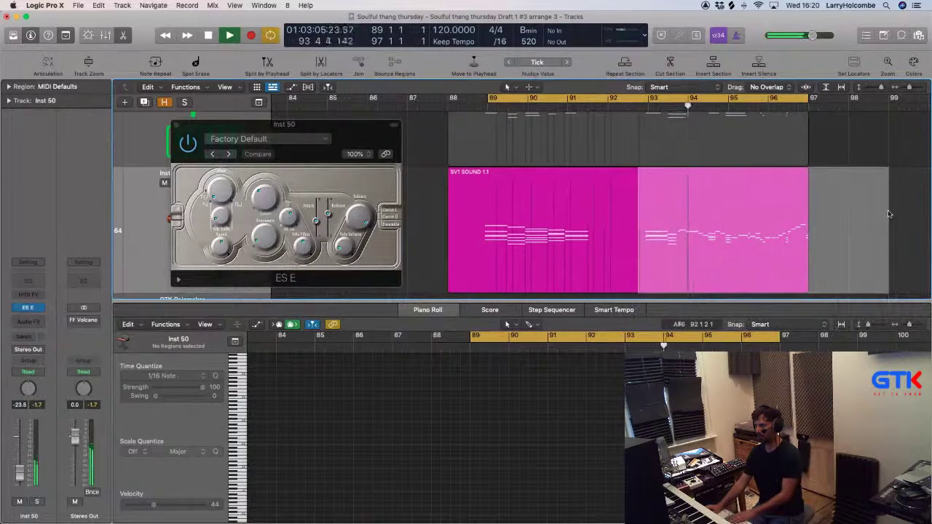
key(Delete)
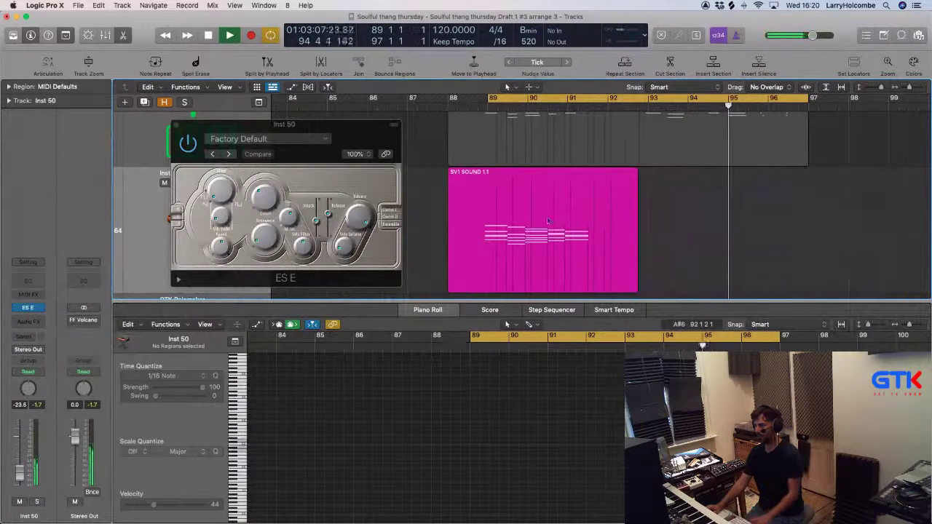
Stop playback, copy the shortened Inst 50 region to bar 92 and select both regions.
key(space)
drag(502, 200, 655, 208)
click(279, 126)
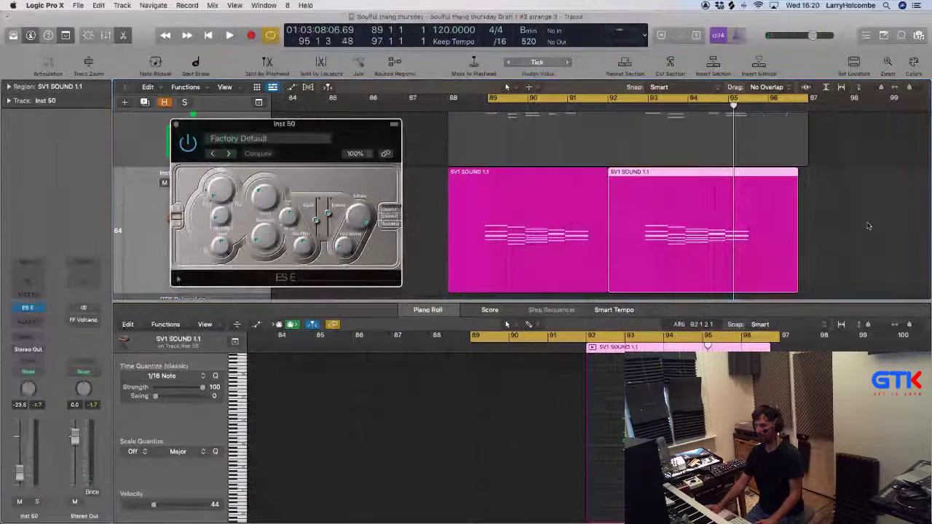
shift+click(599, 226)
drag(284, 123, 704, 358)
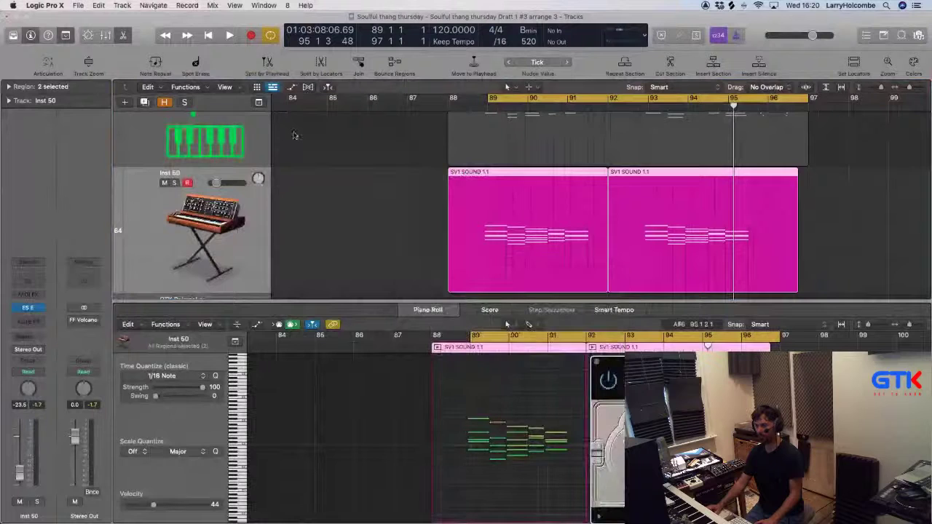
Transpose the selected Inst 50 regions by +12 and play them back.
click(37, 86)
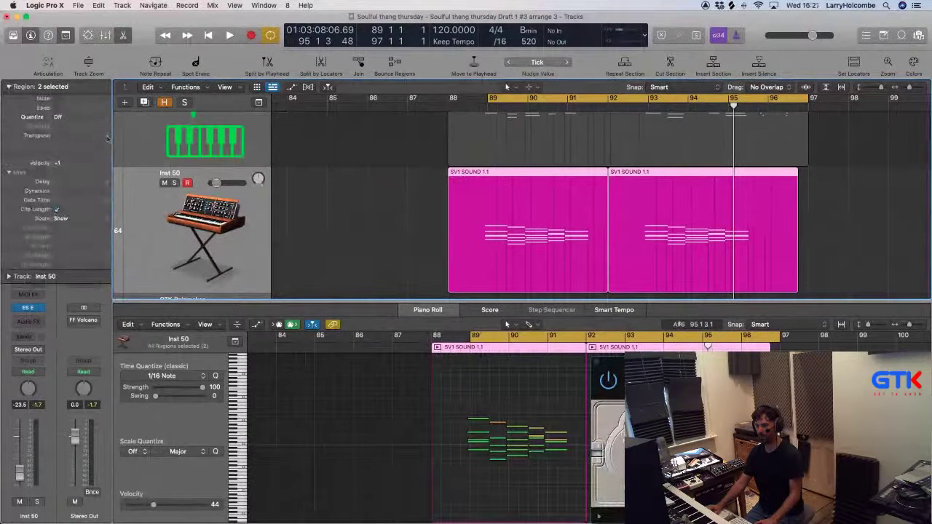
click(73, 136)
click(73, 126)
key(space)
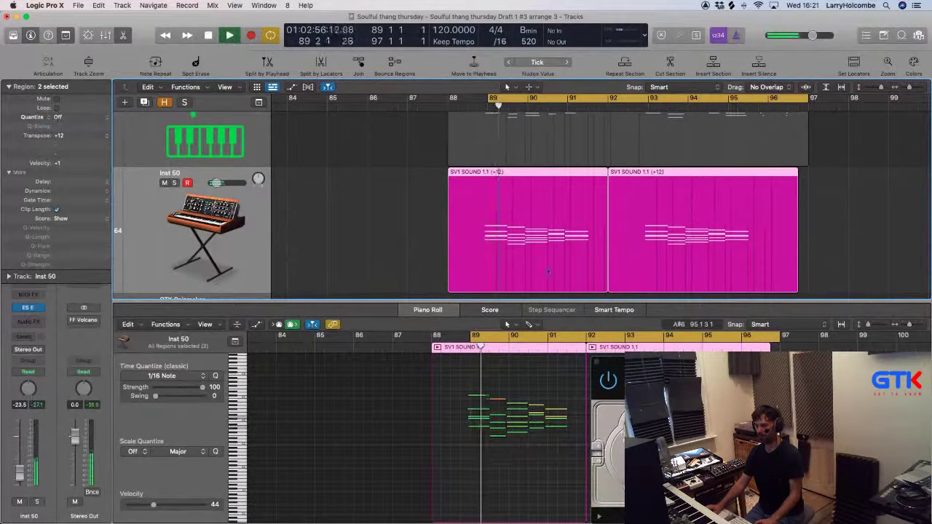
Tweak the ES E synth during playback and unmute the Classical Piano track, closing the synth window.
drag(651, 367, 443, 239)
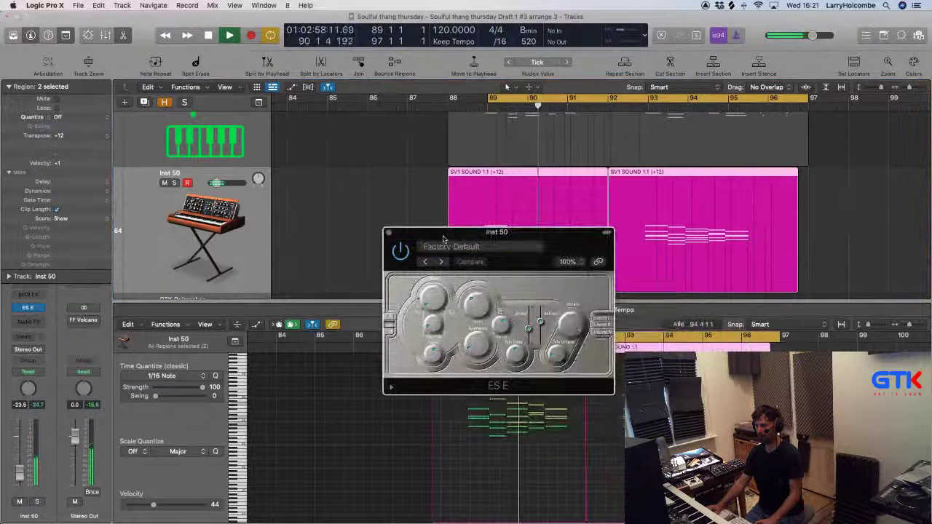
drag(474, 321, 480, 323)
scroll(328, 137, up, 3)
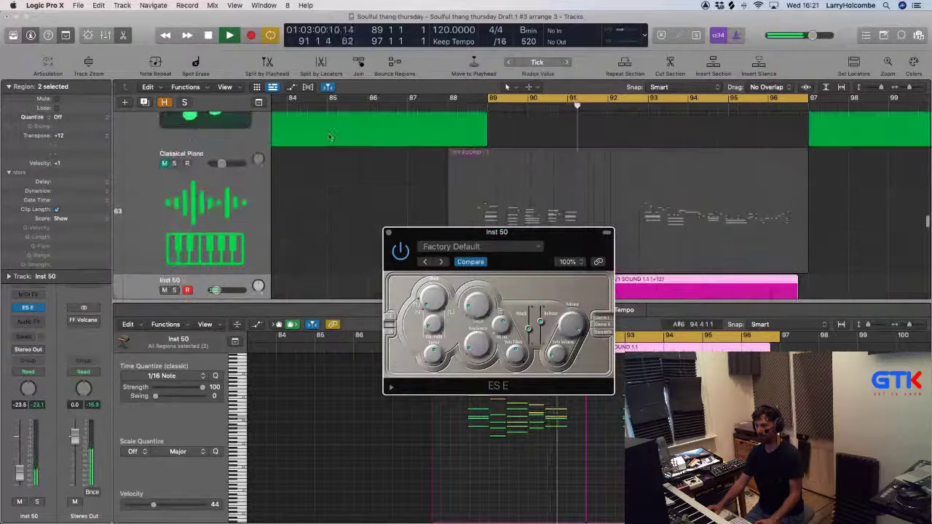
click(164, 164)
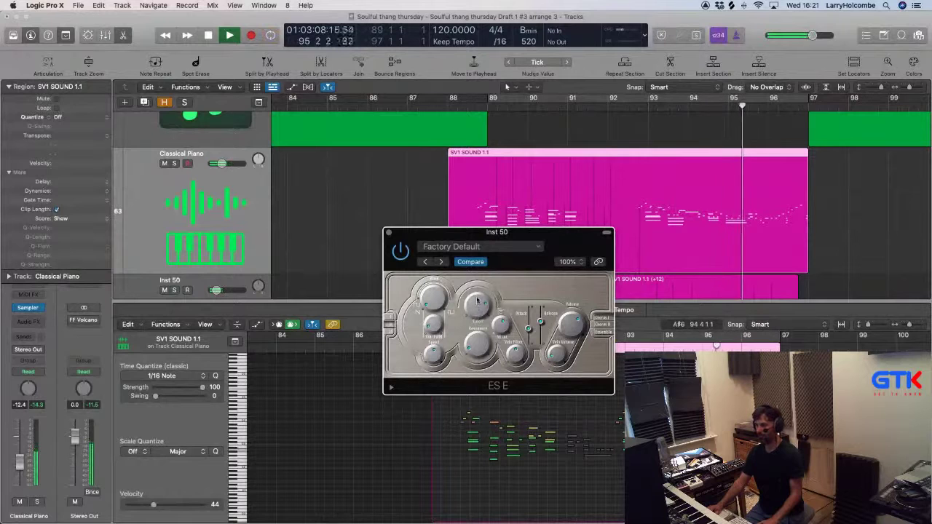
click(389, 232)
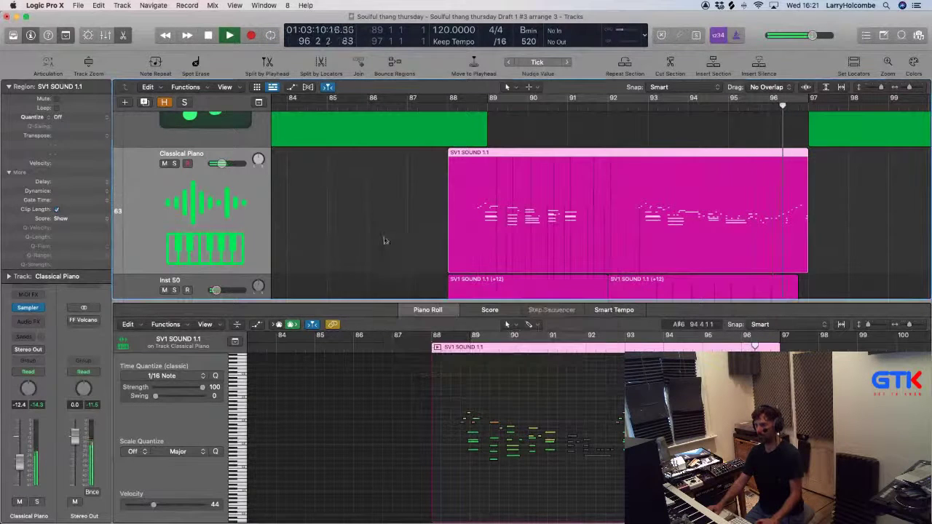
Stop playback and delete the copied Inst 50 region that starts at bar 92.
key(space)
click(390, 233)
scroll(391, 233, down, 5)
click(736, 235)
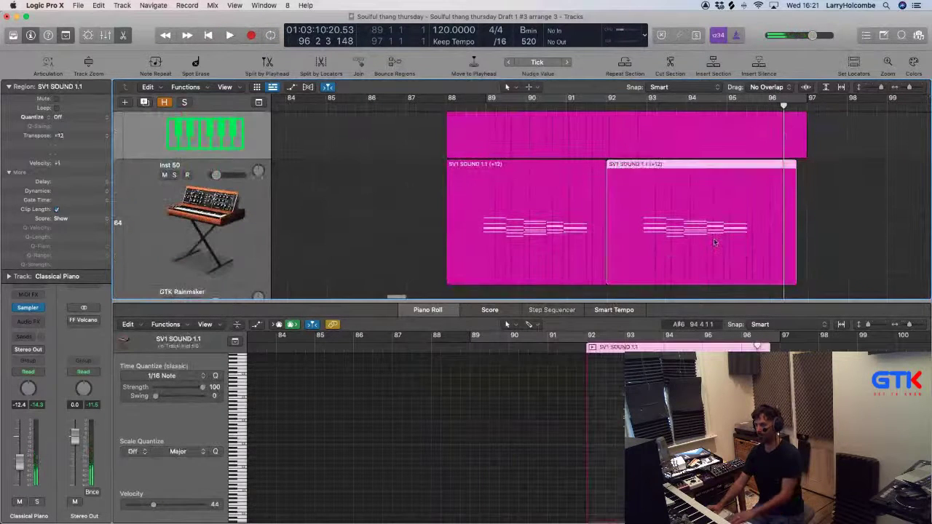
key(Delete)
Try to split the Classical Piano region at bar 92, splitting crossing notes, and move its second part to the Inst 50 track.
scroll(713, 240, up, 3)
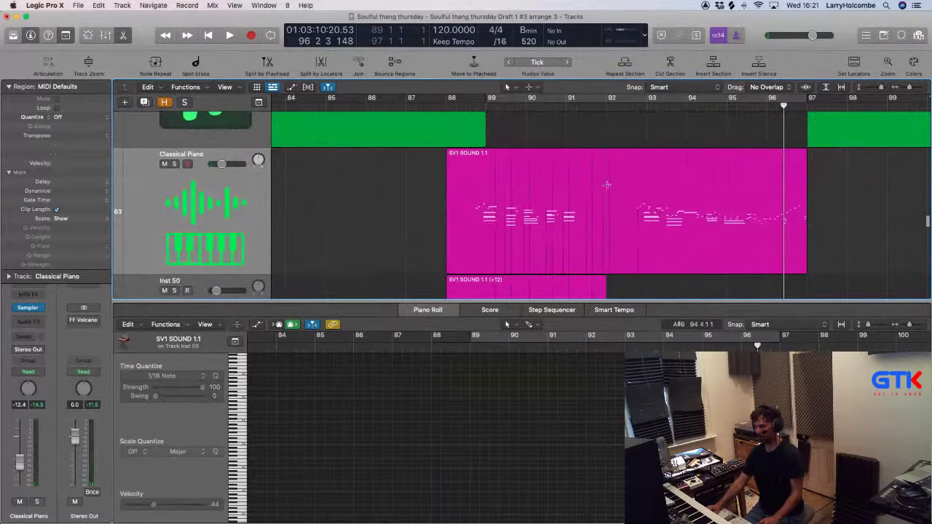
click(607, 185)
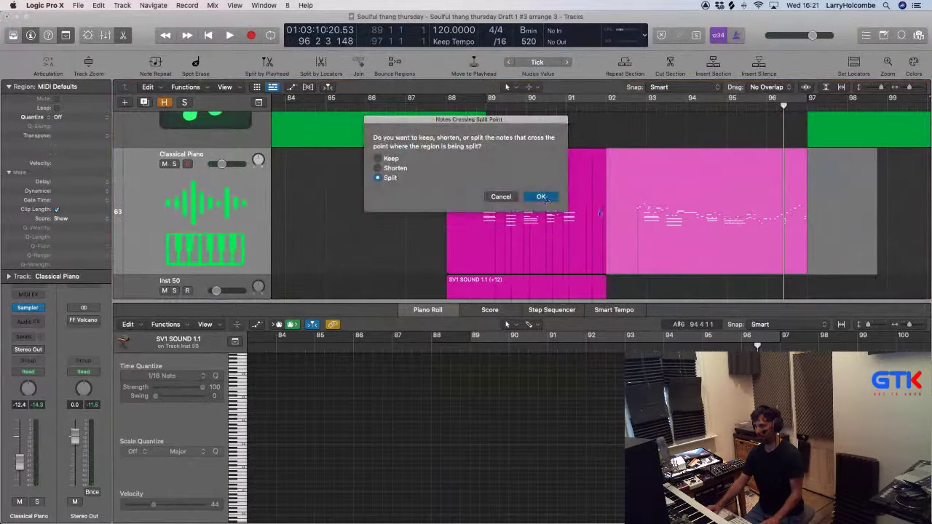
click(542, 196)
scroll(554, 196, down, 3)
drag(681, 178, 687, 220)
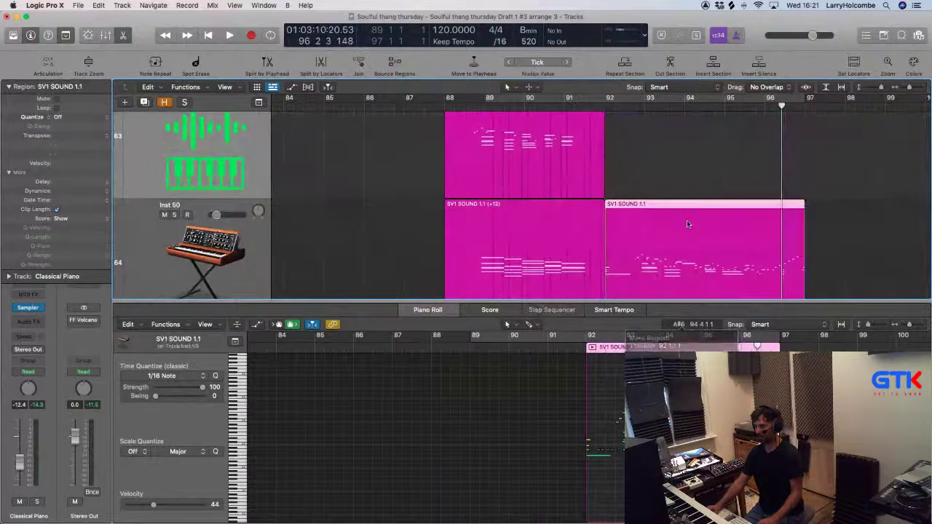
Undo the move to Inst 50 and the split of the Classical Piano region at bar 92.
key(super+z)
key(super+z)
key(super+z)
key(super+z)
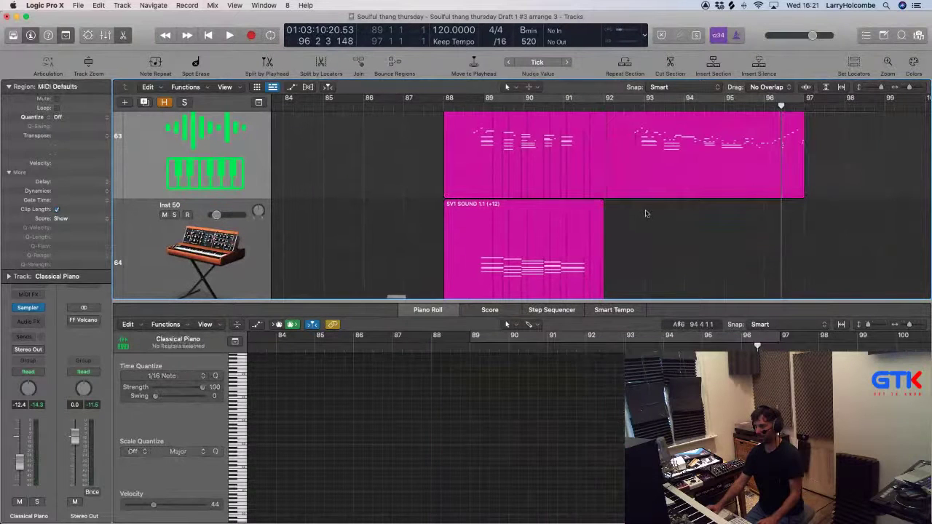
Close the note editor and split the Classical Piano region shortly before bar 93, ahead of the melody's pickup notes.
scroll(645, 213, up, 2)
key(e)
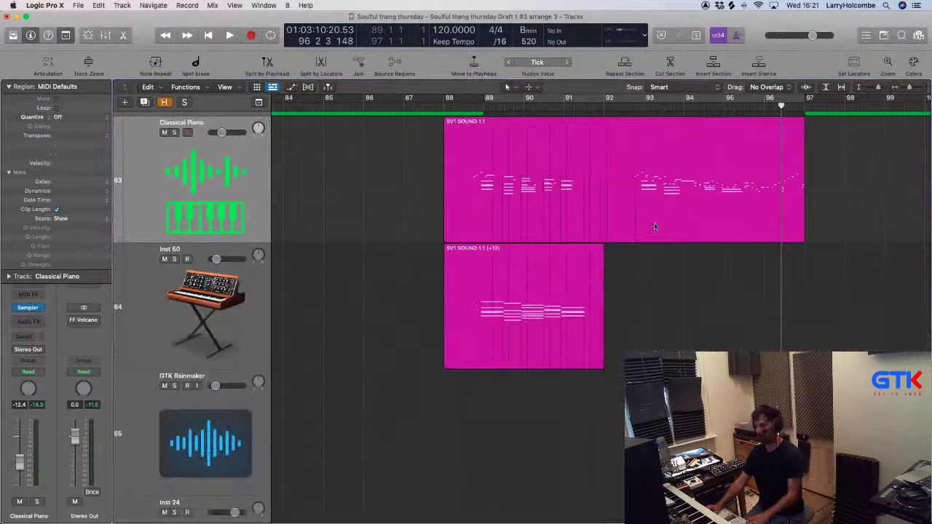
drag(741, 248, 743, 248)
scroll(685, 238, left, 4)
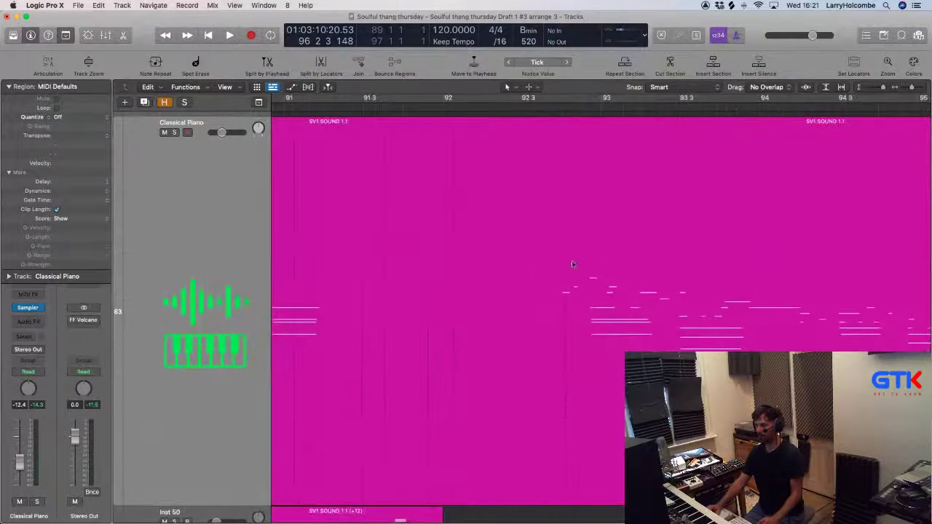
drag(546, 268, 892, 315)
click(696, 268)
ctrl+alt+click(696, 267)
Copy the second part of the Classical Piano region down to the Inst 50 track at the same position.
scroll(695, 270, left, 4)
scroll(693, 298, down, 3)
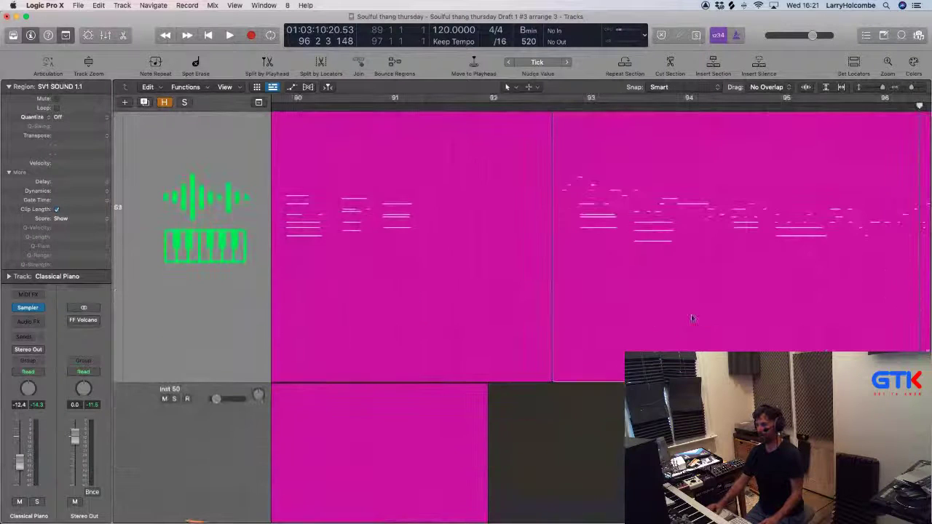
drag(674, 319, 665, 419)
scroll(665, 419, down, 5)
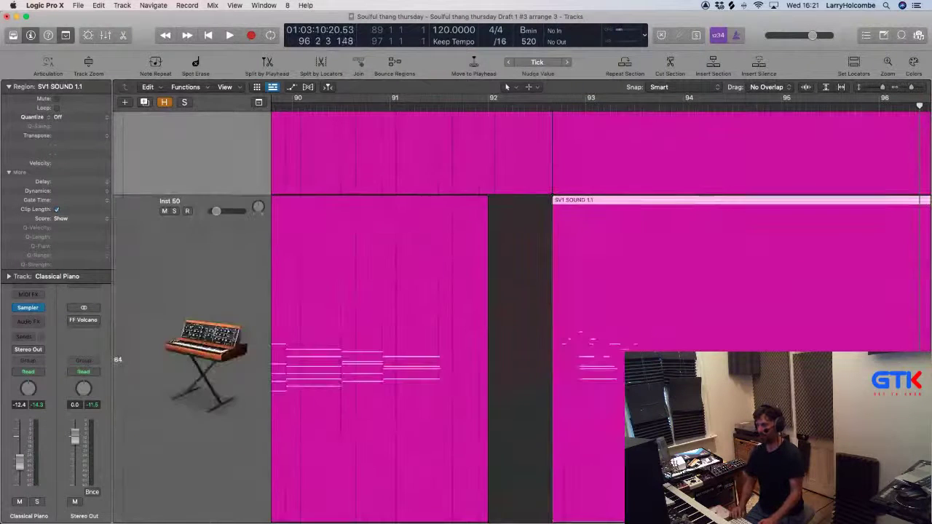
Solo the Inst 50 track and play it with the cycle range set from bar 93 to bar 97.
key(super+Up)
key(super+Up)
key(super+Up)
key(super+Up)
key(super+Up)
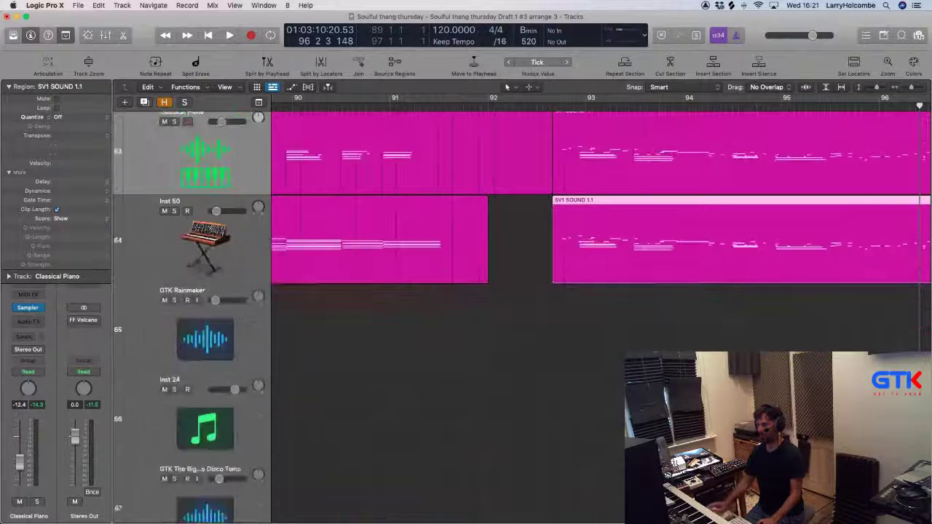
key(super+Left)
key(super+Left)
key(super+Left)
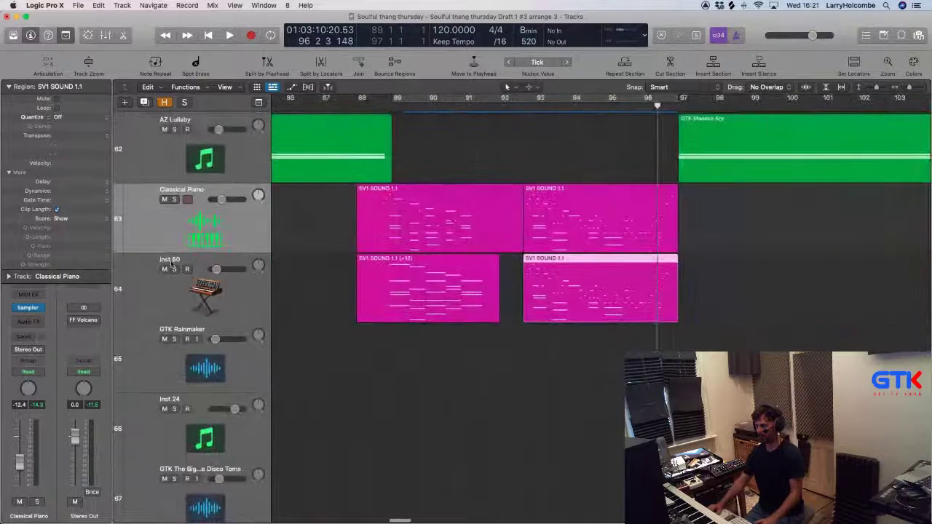
click(174, 270)
drag(551, 96, 681, 98)
key(space)
Open the copied Inst 50 region in the Piano Roll and examine its chord and melody notes during playback.
double_click(551, 284)
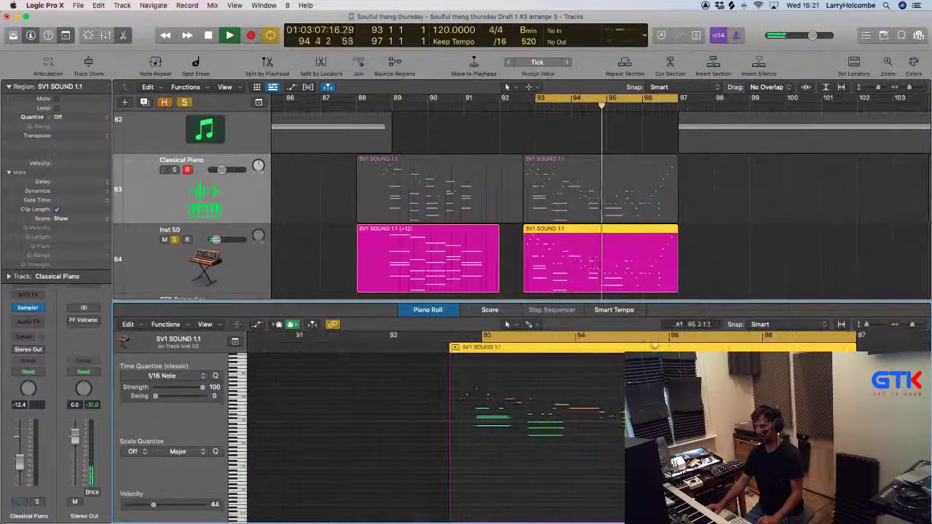
scroll(458, 453, up, 5)
scroll(509, 437, down, 2)
scroll(551, 432, right, 3)
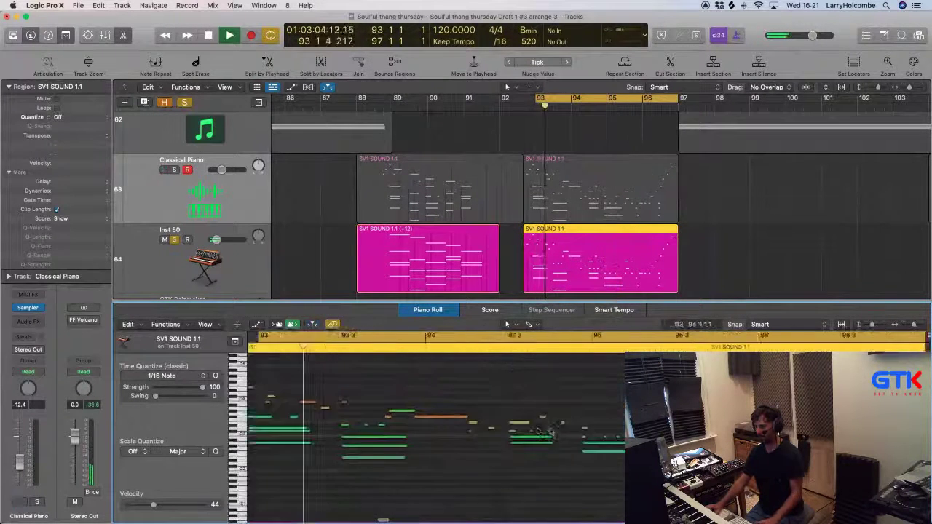
scroll(550, 432, left, 3)
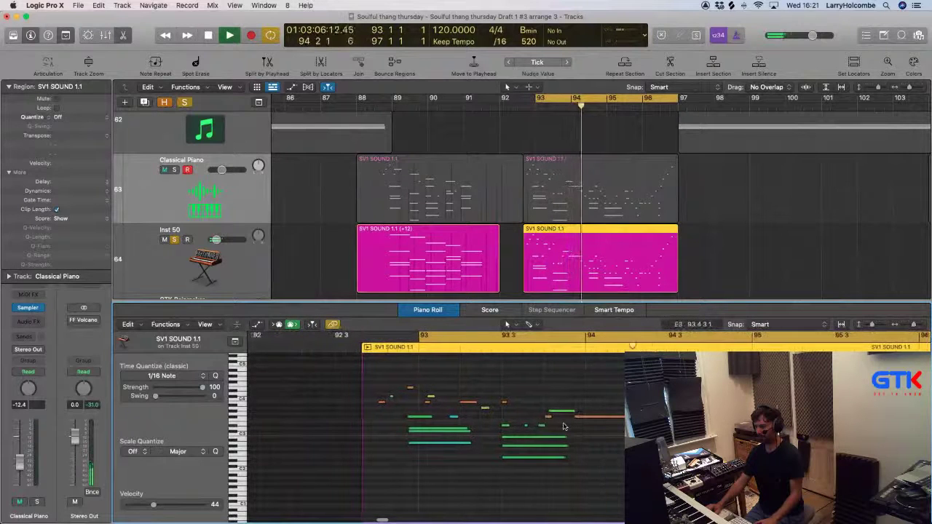
scroll(566, 426, right, 1)
key(space)
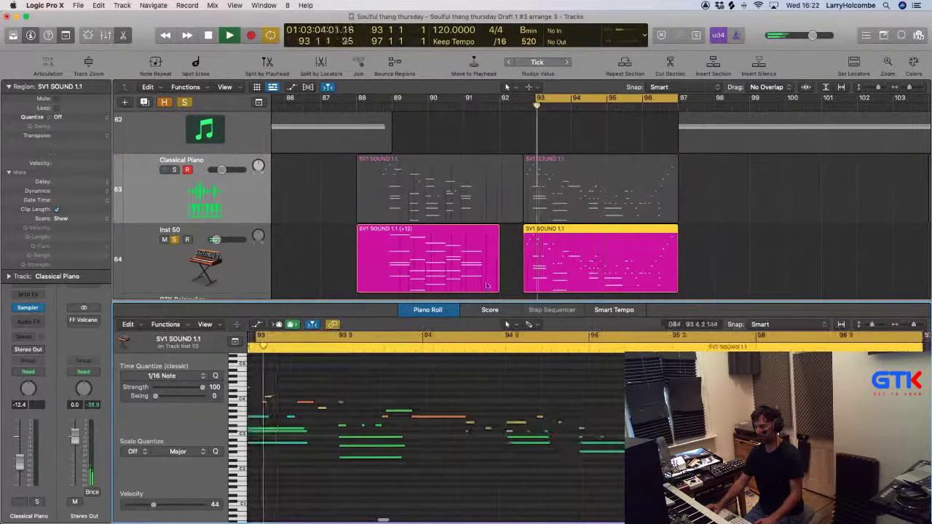
Listen to Inst 50 from just before bar 89 through bar 93 and reselect its second region.
click(385, 106)
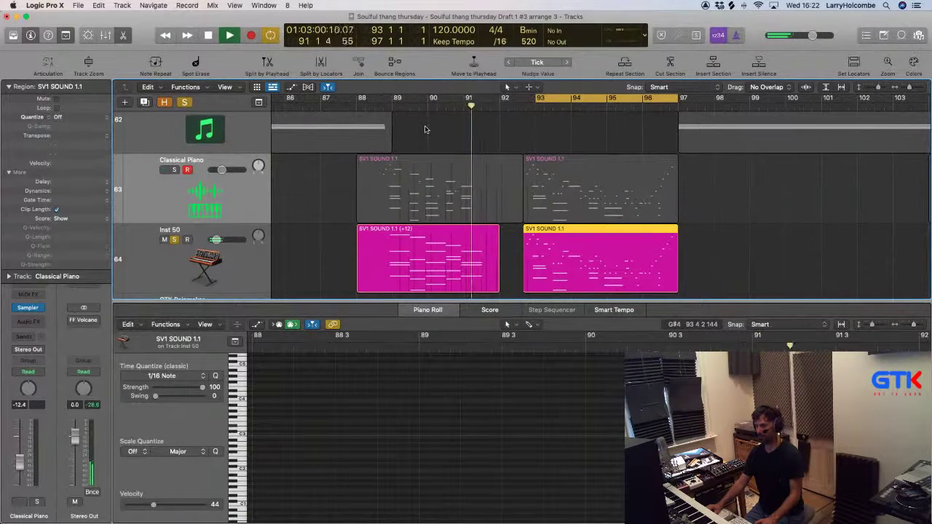
click(726, 265)
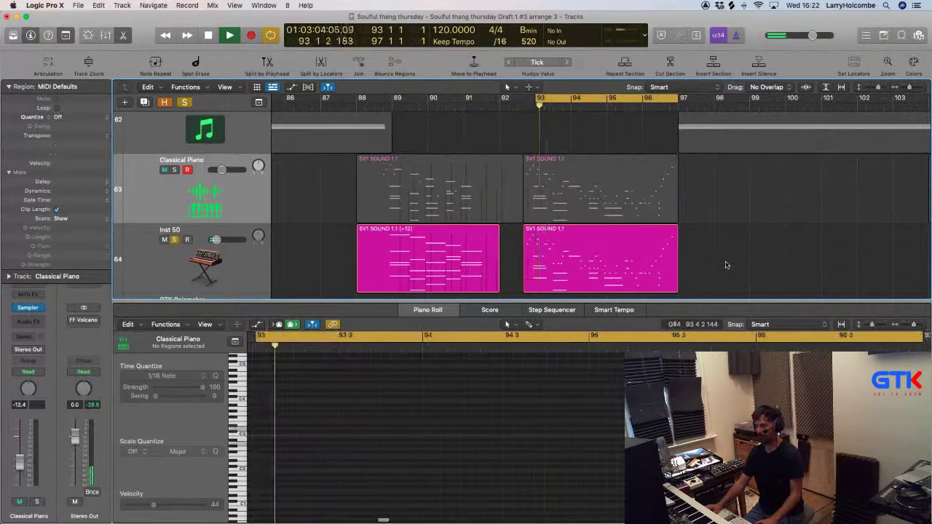
click(527, 229)
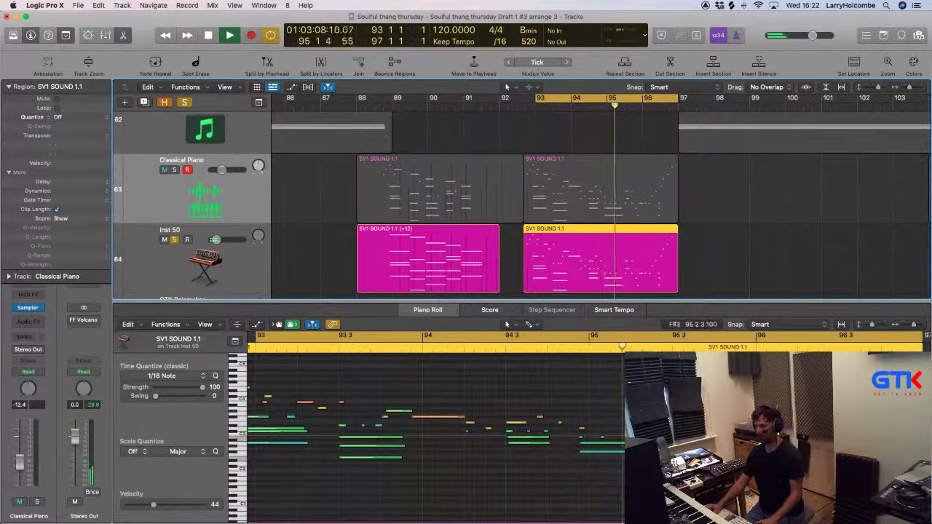
Delete the melody notes near the end of the second Inst 50 region and lengthen its last two chord notes to bar 97.
scroll(657, 417, down, 5)
drag(666, 394, 781, 470)
key(Delete)
drag(676, 438, 656, 452)
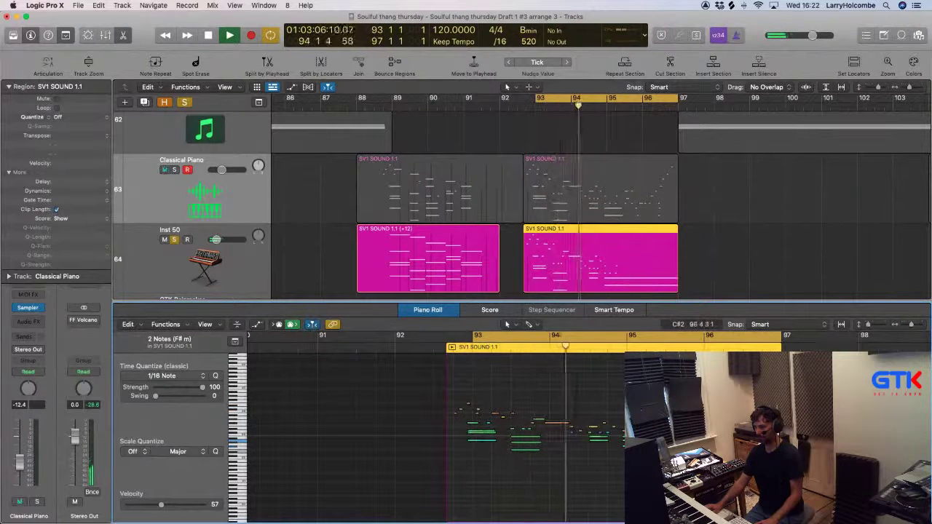
Copy one chord note from bar 93.3 to just before bar 94 at pitch C#3 and resume playback.
drag(477, 385, 644, 489)
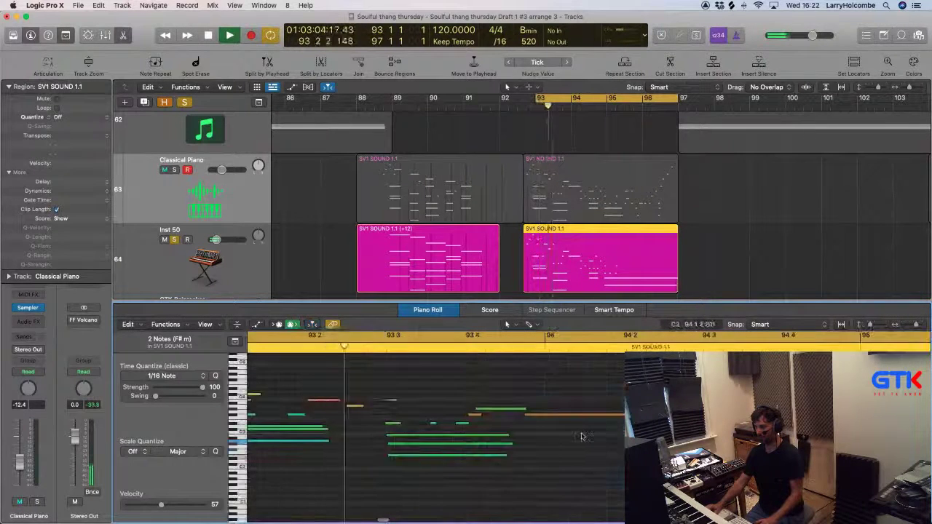
scroll(582, 437, left, 1)
scroll(584, 438, down, 2)
key(space)
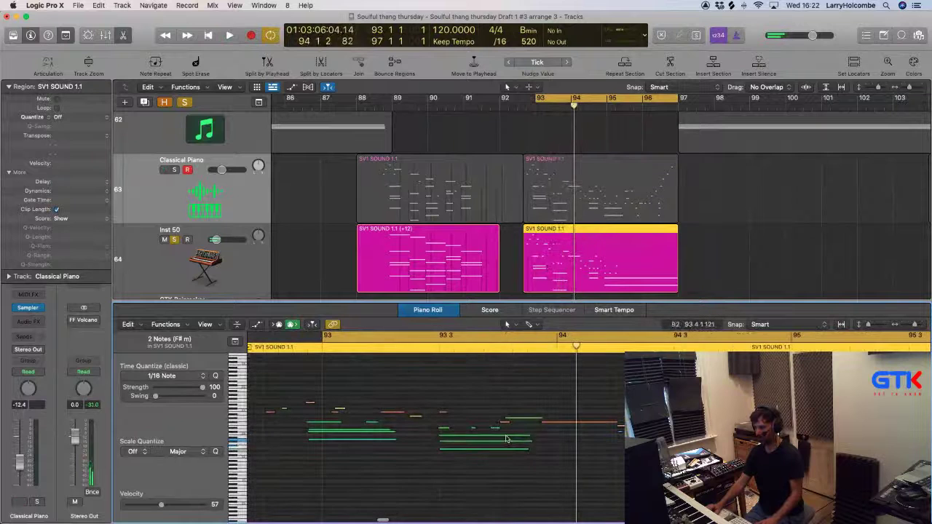
drag(507, 439, 611, 437)
key(space)
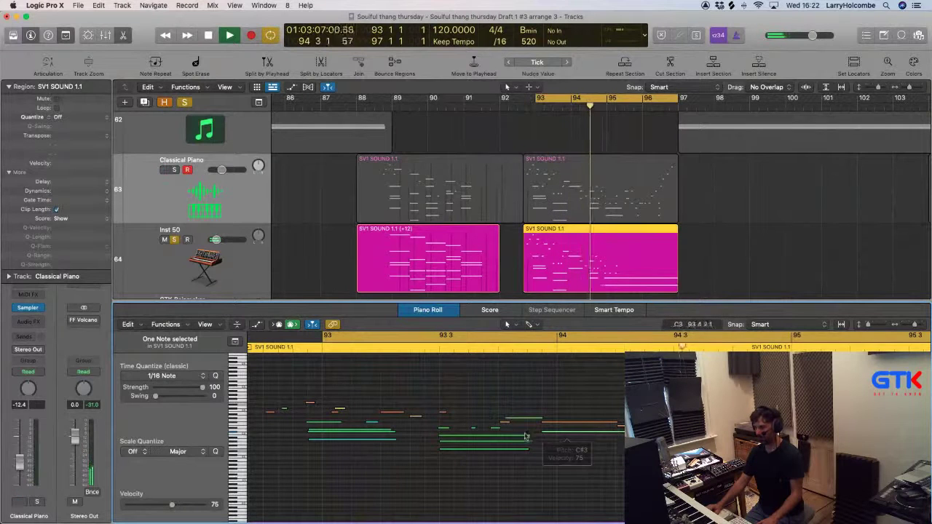
Try to copy another chord note from bar 93.3 to just before bar 94 and restart playback from bar 93.
key(space)
drag(515, 444, 618, 448)
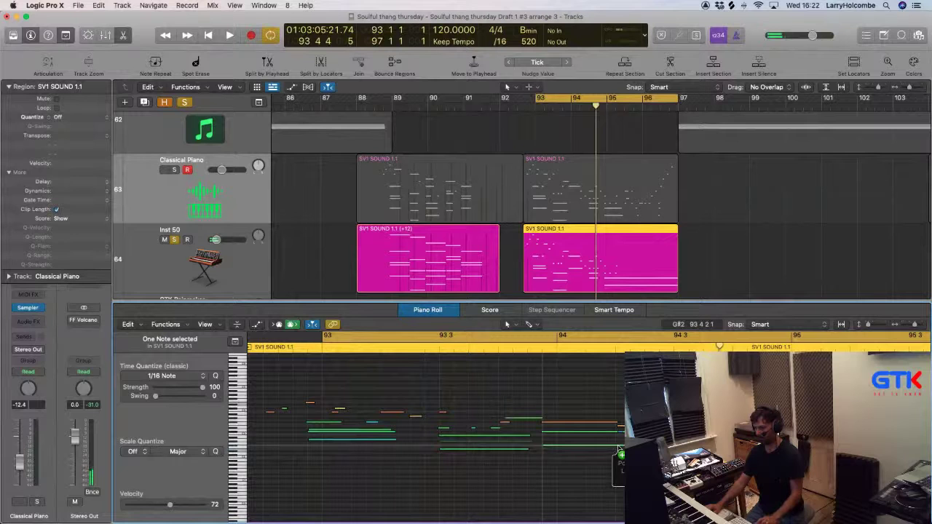
drag(619, 449, 618, 448)
key(space)
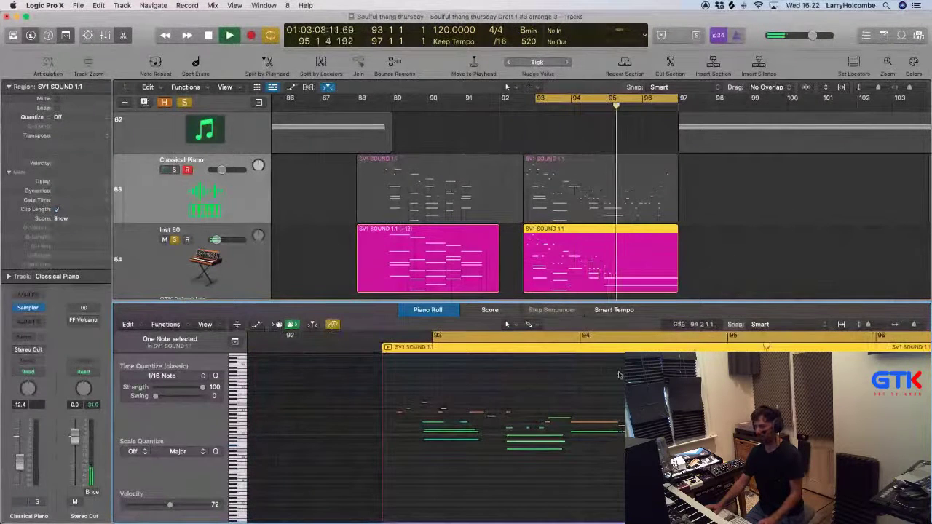
click(744, 241)
key(space)
key(space)
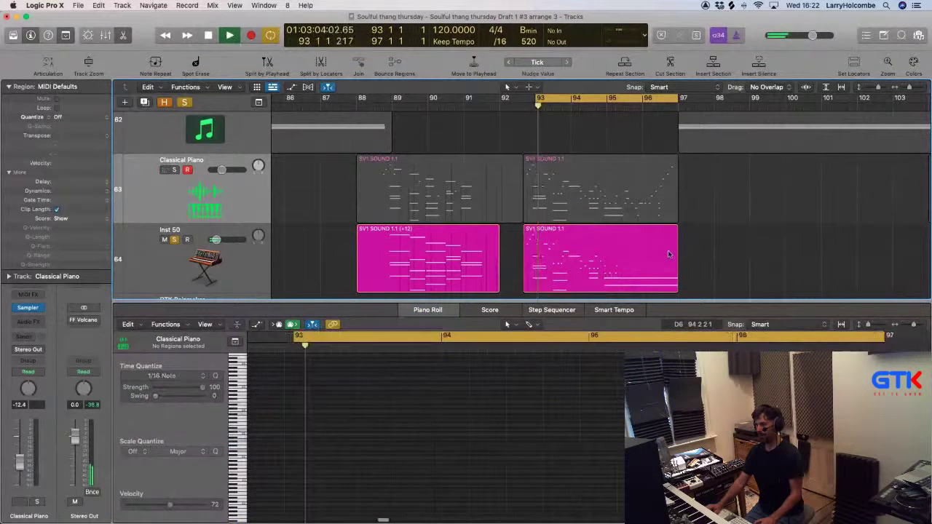
Lengthen the three chord notes at bar 93.3 in the second Inst 50 region to about bar 94.2 and resume playback.
click(620, 262)
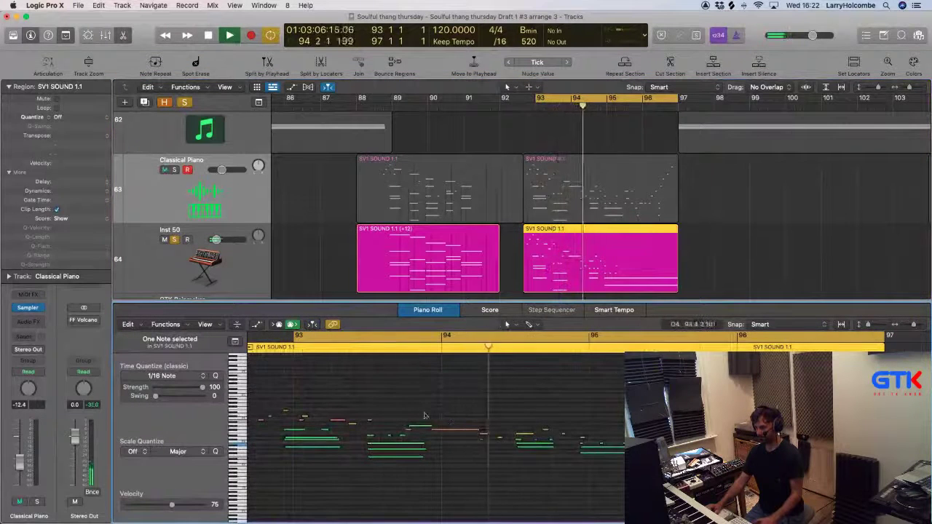
drag(324, 381, 504, 432)
key(space)
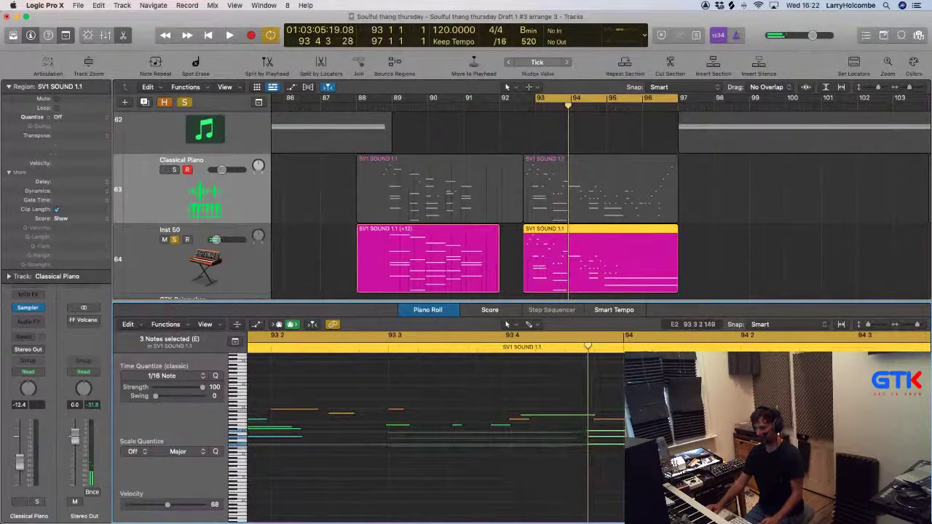
drag(634, 448, 437, 450)
drag(565, 447, 633, 447)
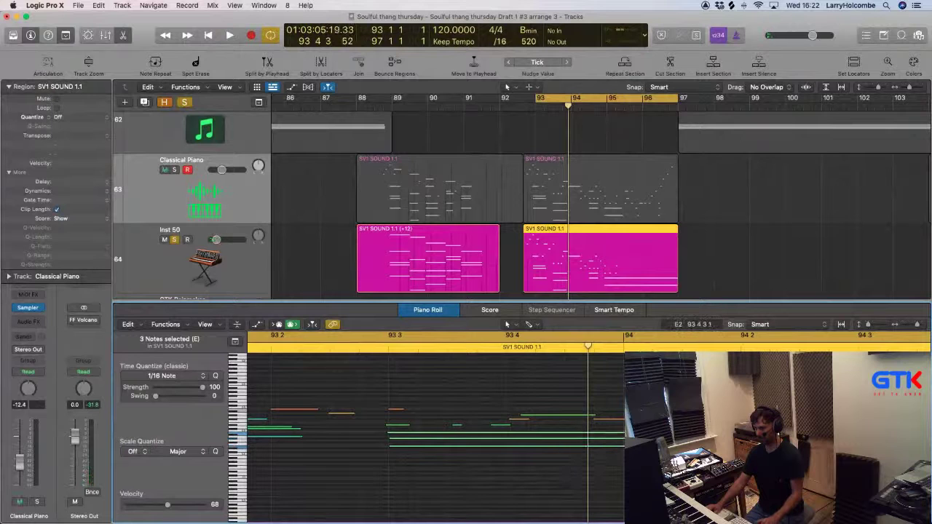
key(space)
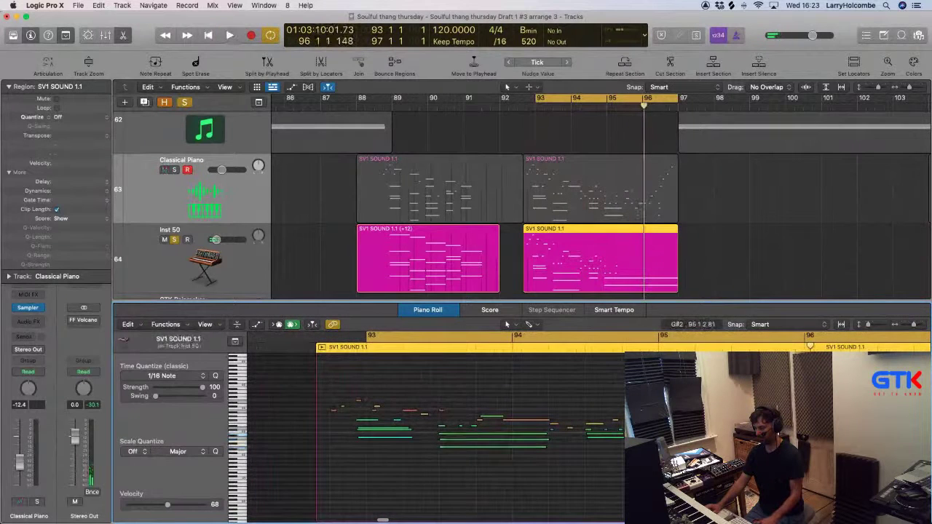
Listen to the second Inst 50 region from bar 93 and examine its notes in the Piano Roll.
scroll(671, 445, left, 1)
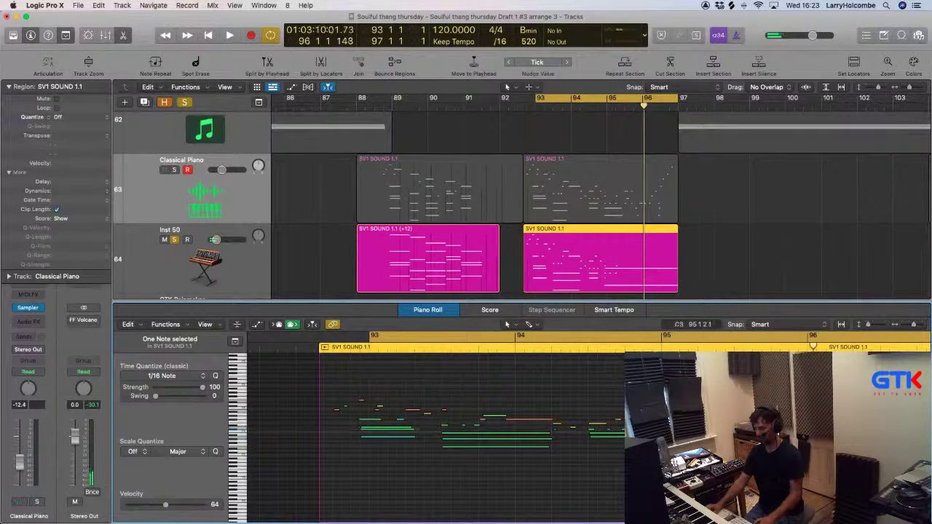
key(space)
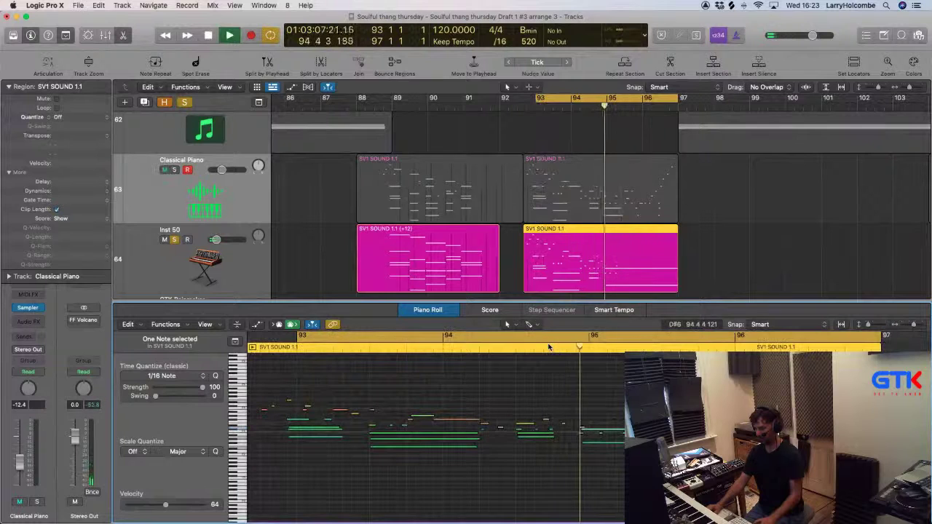
scroll(612, 395, down, 2)
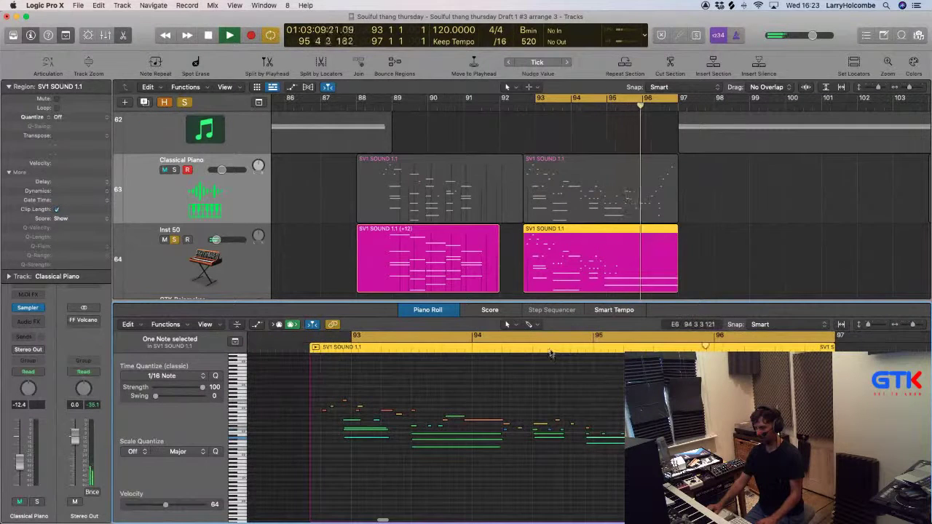
click(706, 429)
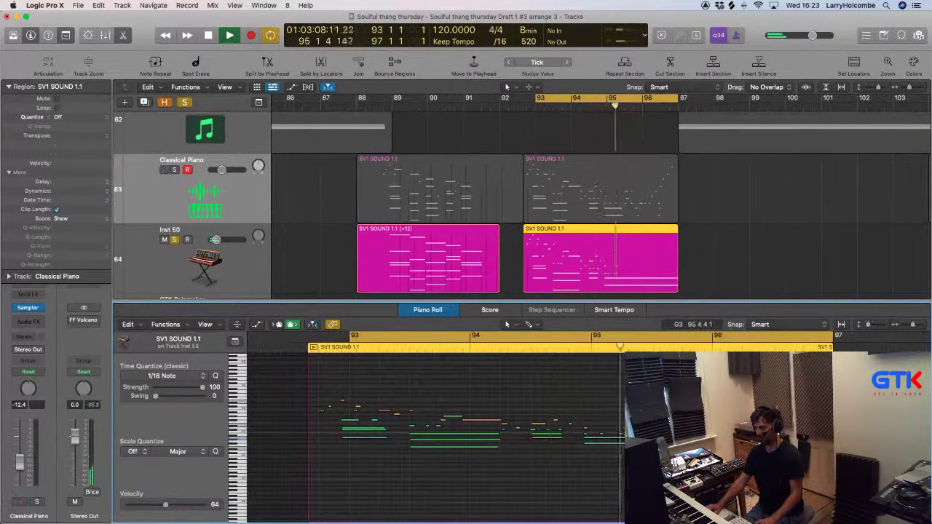
key(super+Left)
key(super+Left)
key(super+Left)
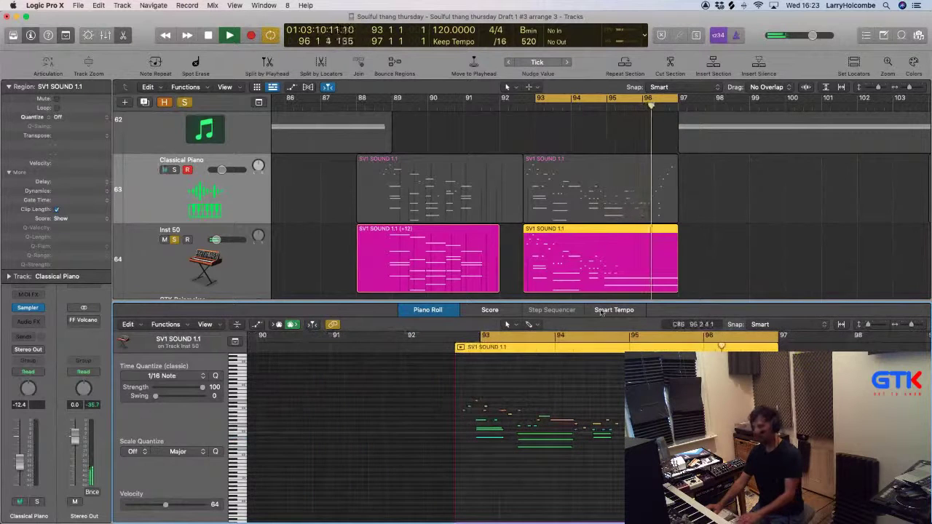
Close the Piano Roll, turn off the cycle range and unsolo Inst 50 to play the full arrangement from about bar 87.3.
key(p)
click(585, 101)
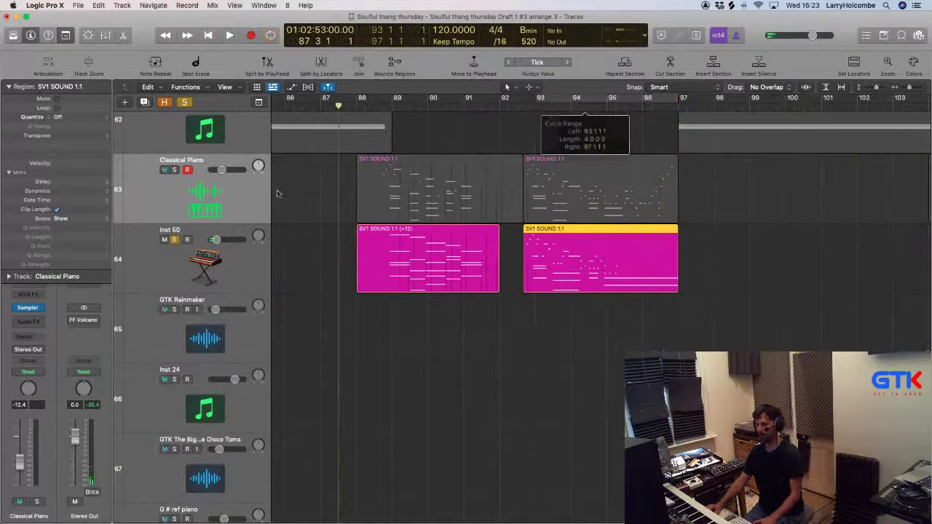
click(174, 239)
scroll(330, 249, down, 2)
key(space)
key(super+Left)
click(323, 237)
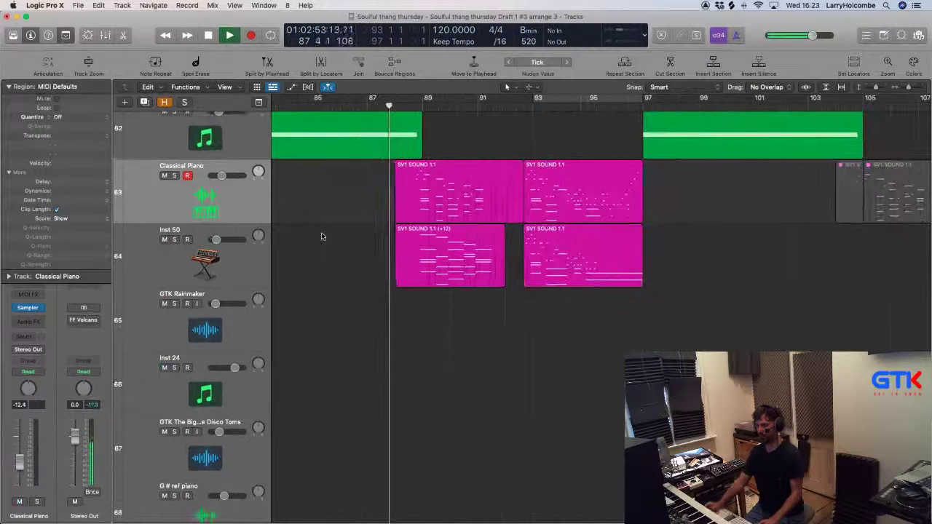
key(super+Up)
key(super+Up)
key(super+Up)
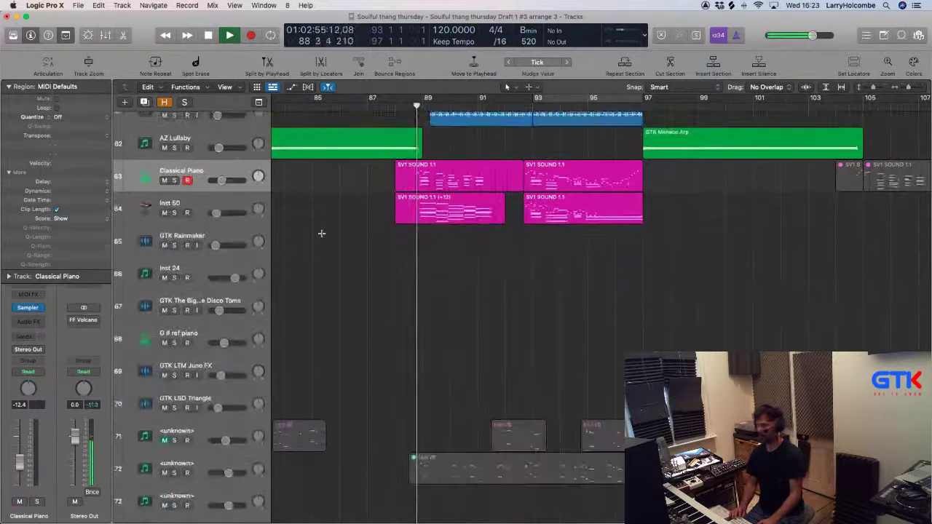
Set the transpose of the first Inst 50 region to ±0 during playback.
click(236, 190)
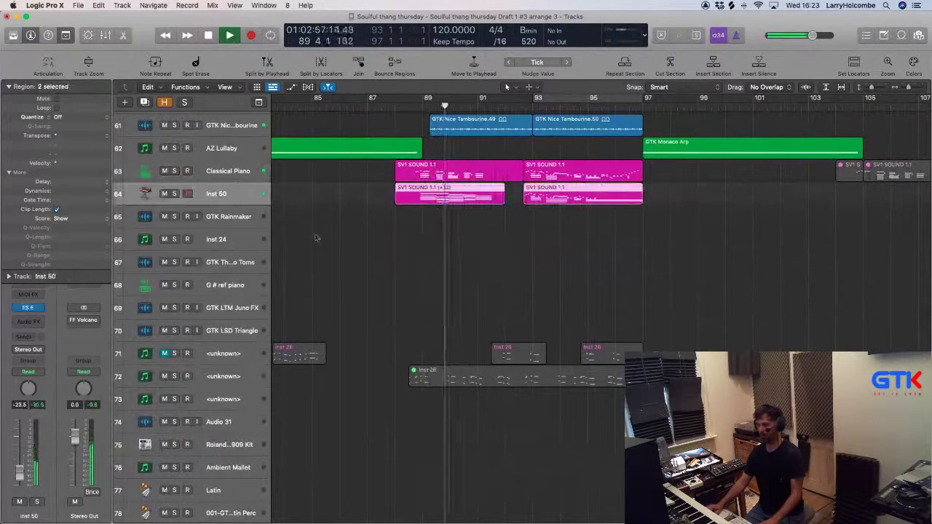
click(431, 215)
click(441, 201)
click(104, 137)
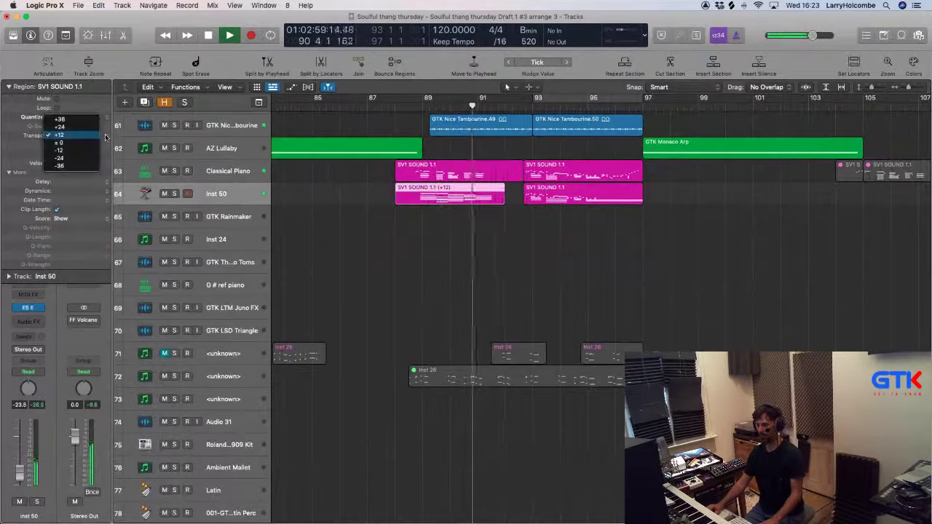
click(80, 146)
click(345, 134)
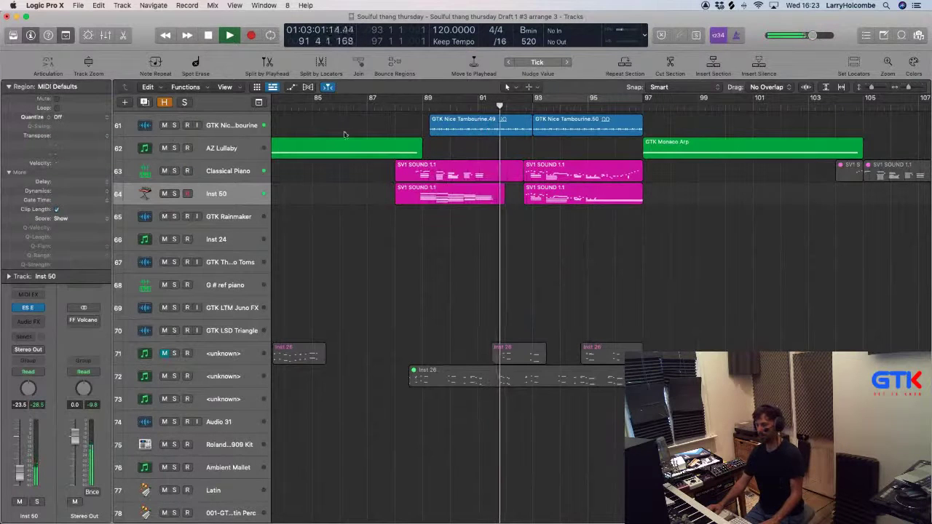
Join the two Inst 50 regions into one and play the result from around bar 88.
drag(363, 200, 576, 201)
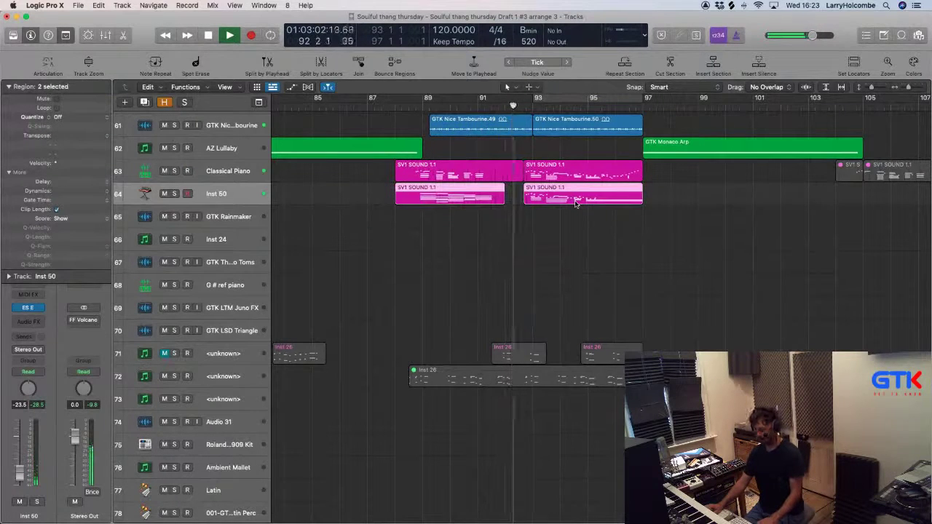
click(505, 240)
key(x)
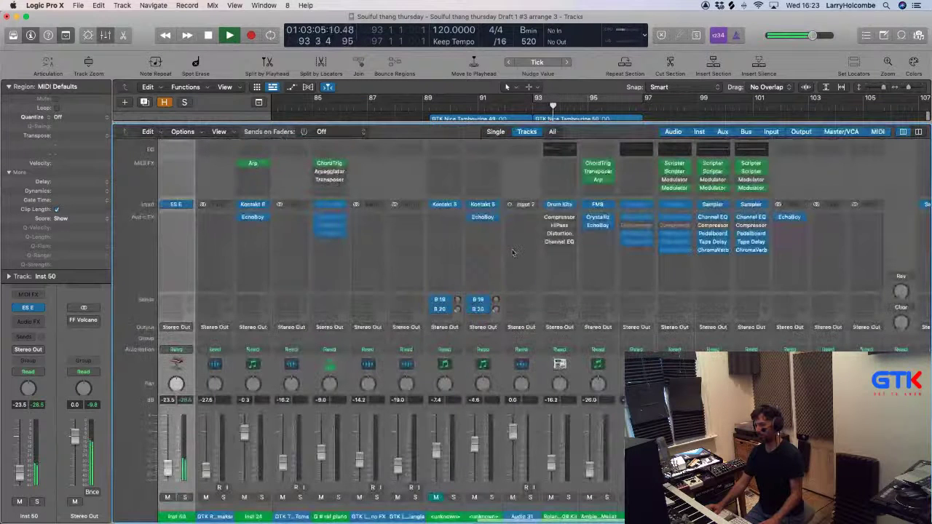
key(p)
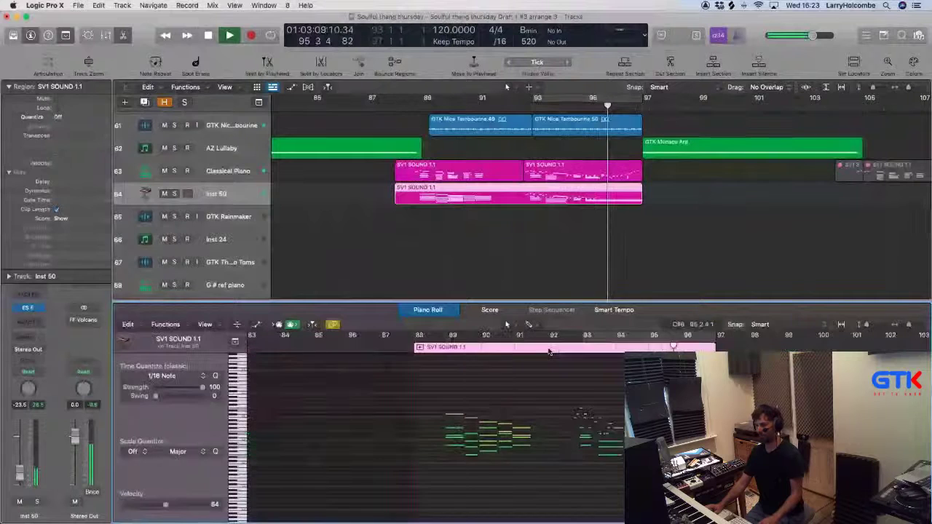
key(p)
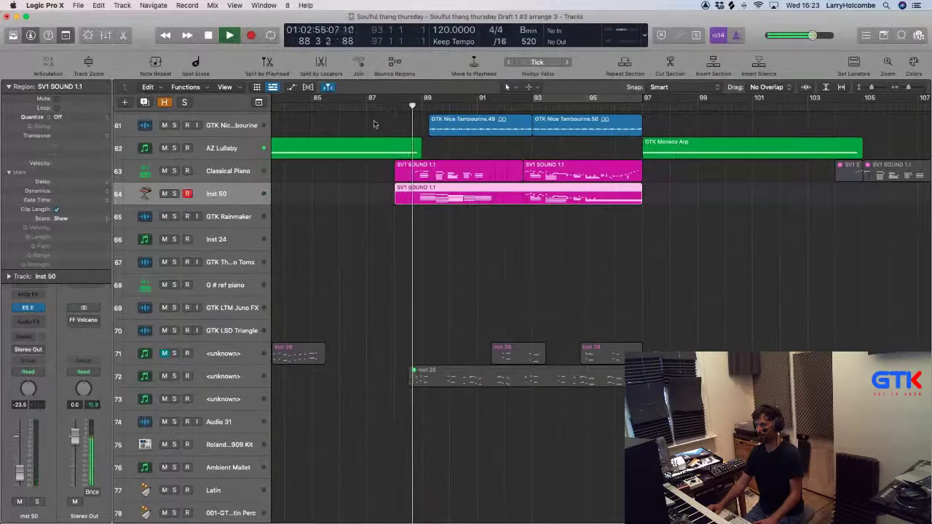
click(374, 125)
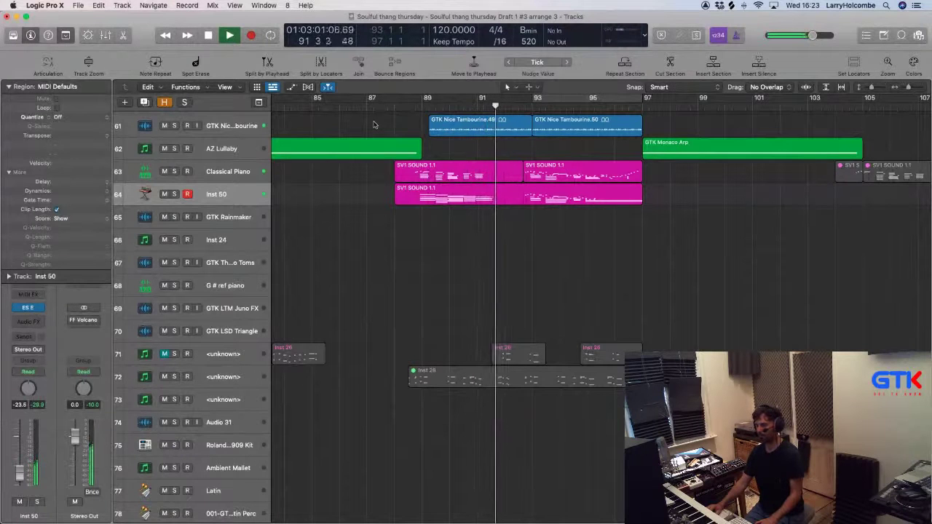
Delete the joined Inst 50 region and undo the deletion.
scroll(375, 122, up, 1)
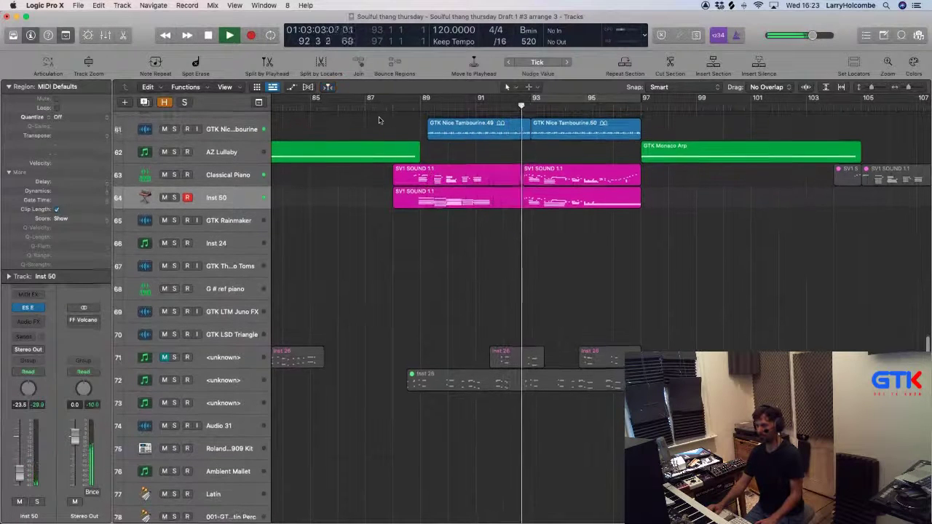
click(537, 203)
key(Delete)
key(space)
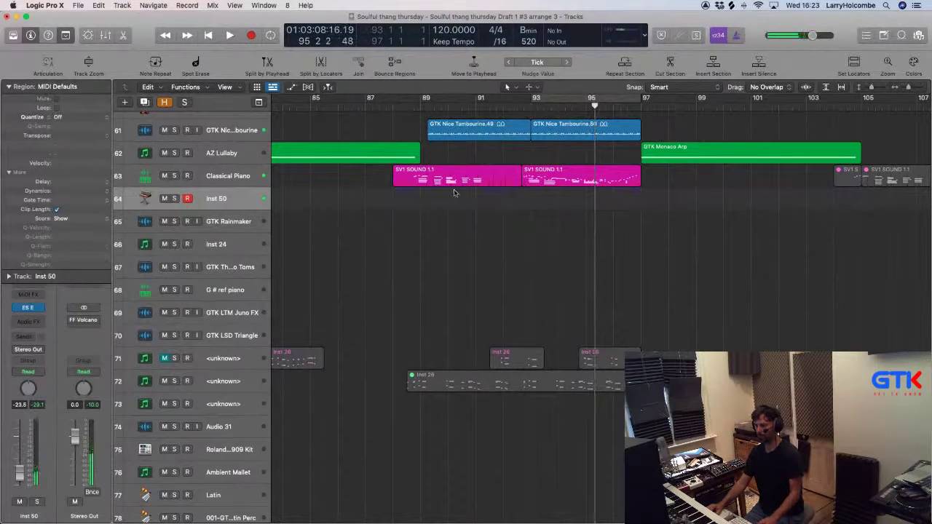
key(super+z)
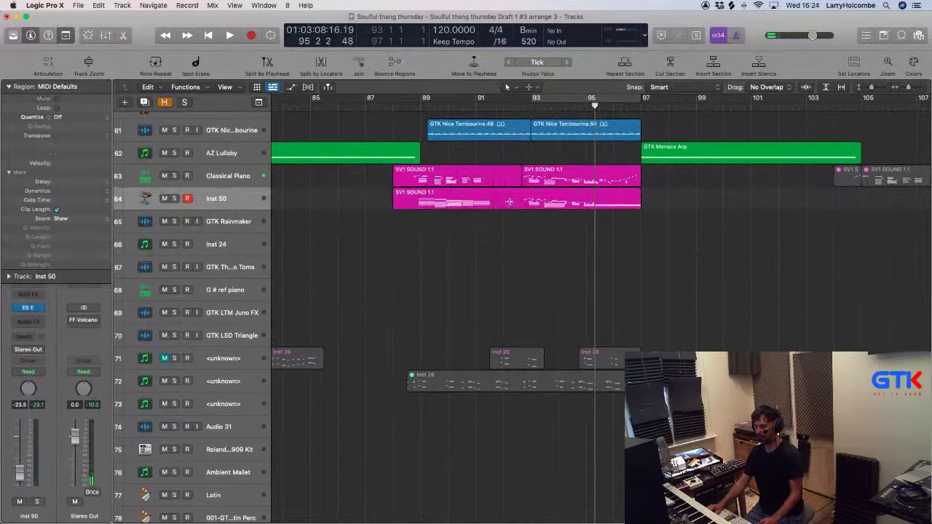
Delete the joined Inst 50 region's part after about bar 92 and place a copy of the remaining part directly behind it.
drag(510, 203, 704, 207)
key(Delete)
drag(466, 207, 579, 213)
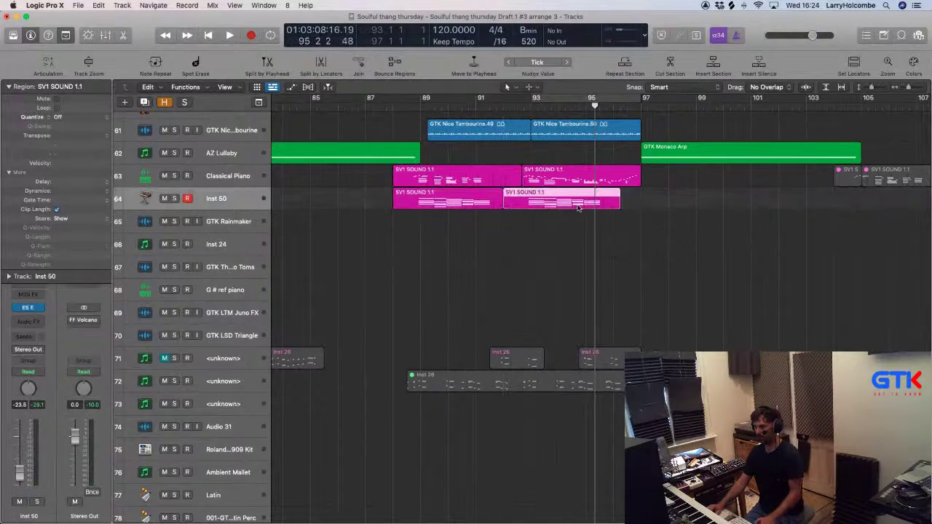
Solo Classical Piano together with Inst 50 and loop bars 93 to 98.
key(space)
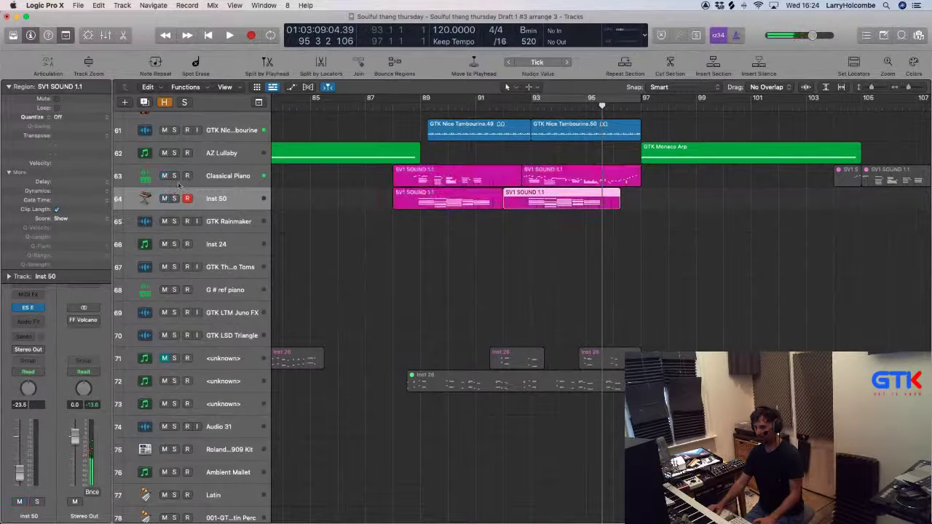
click(174, 177)
click(175, 176)
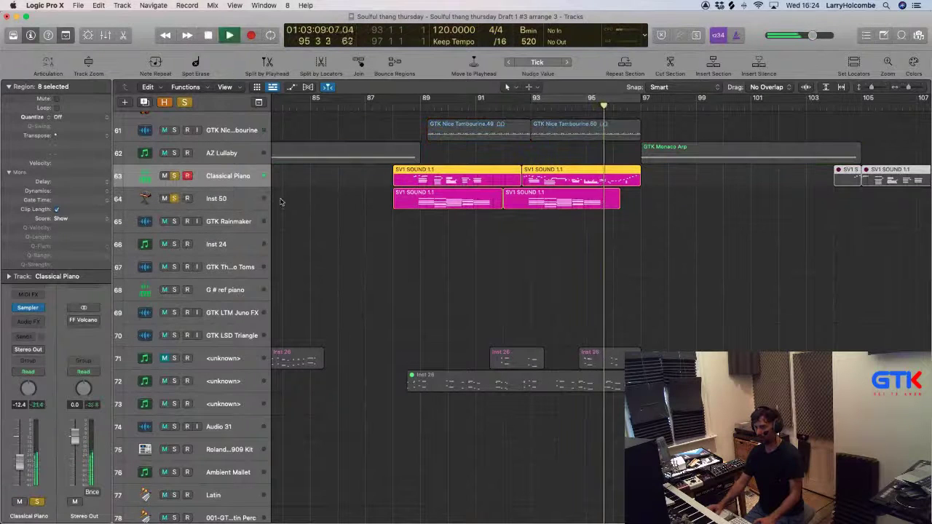
drag(530, 100, 670, 103)
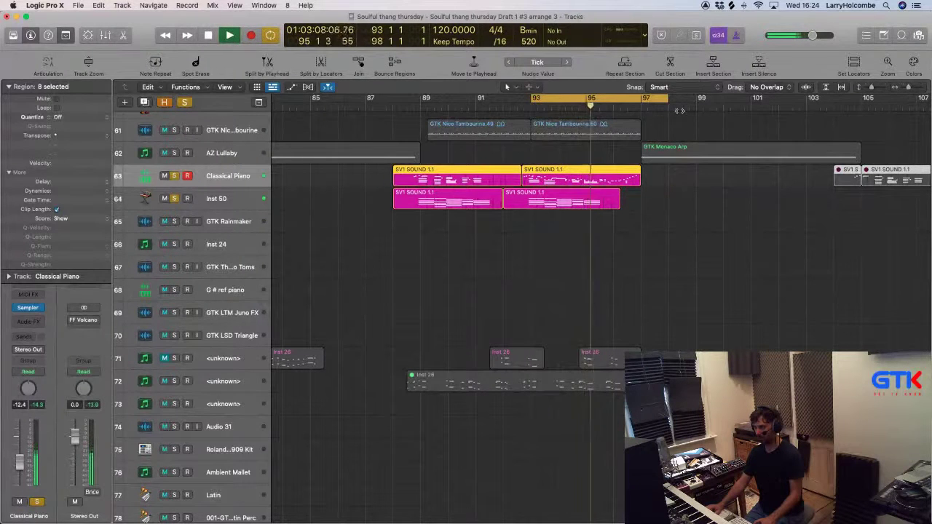
Open the copied Inst 50 region in the Piano Roll, examine its chords against the looped piano, and close the editor.
double_click(606, 197)
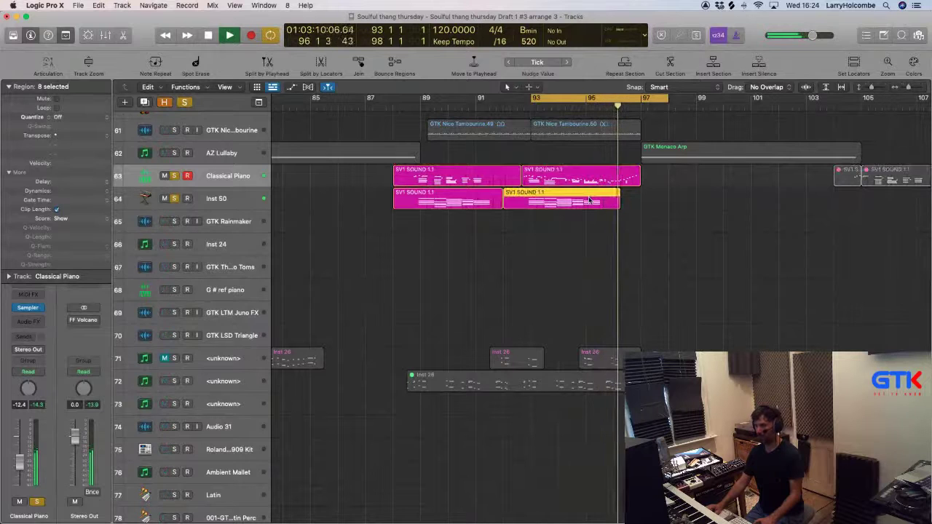
key(space)
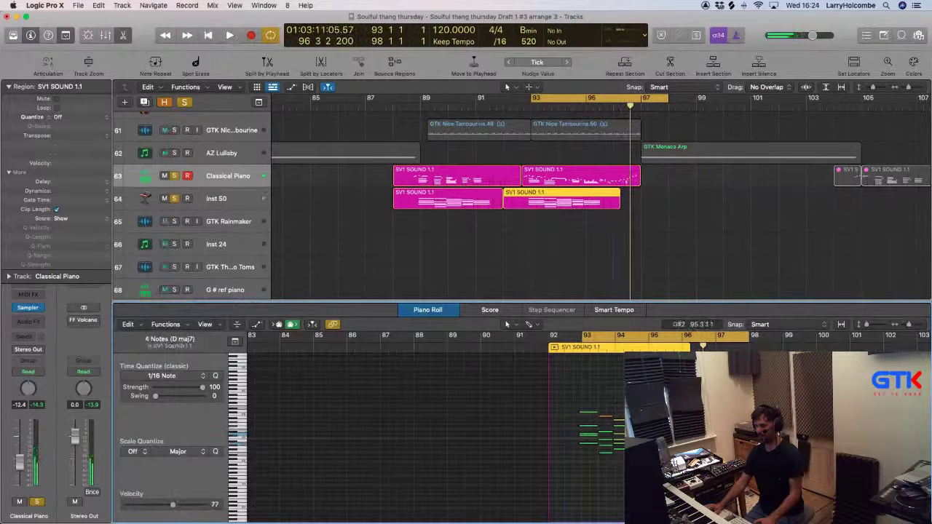
key(space)
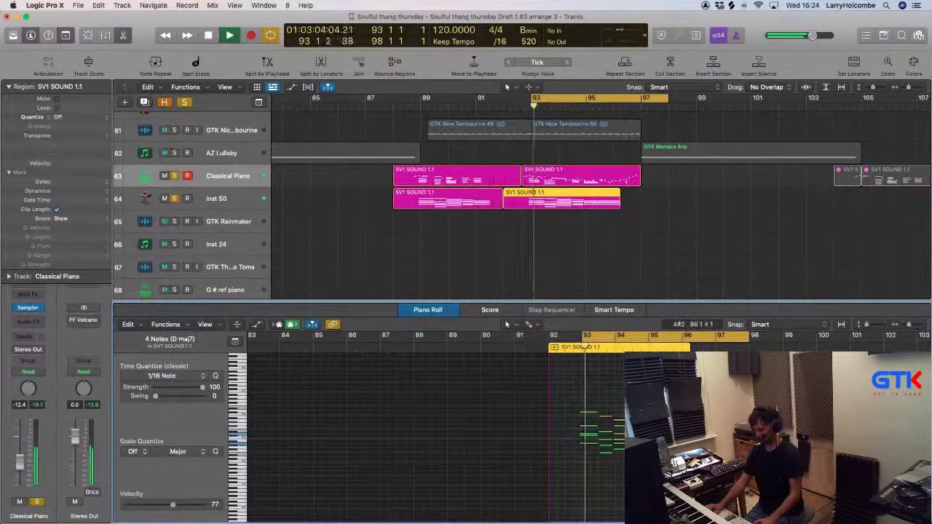
key(e)
drag(386, 256, 554, 206)
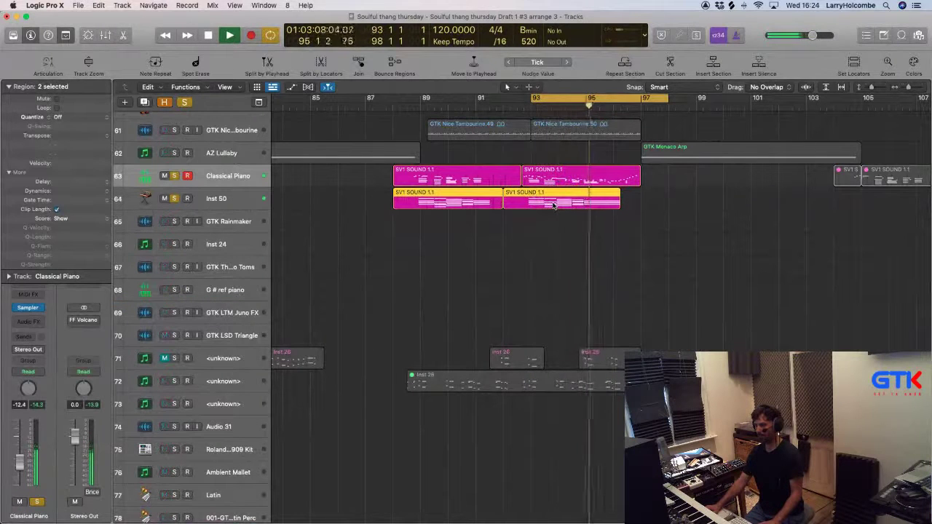
click(635, 208)
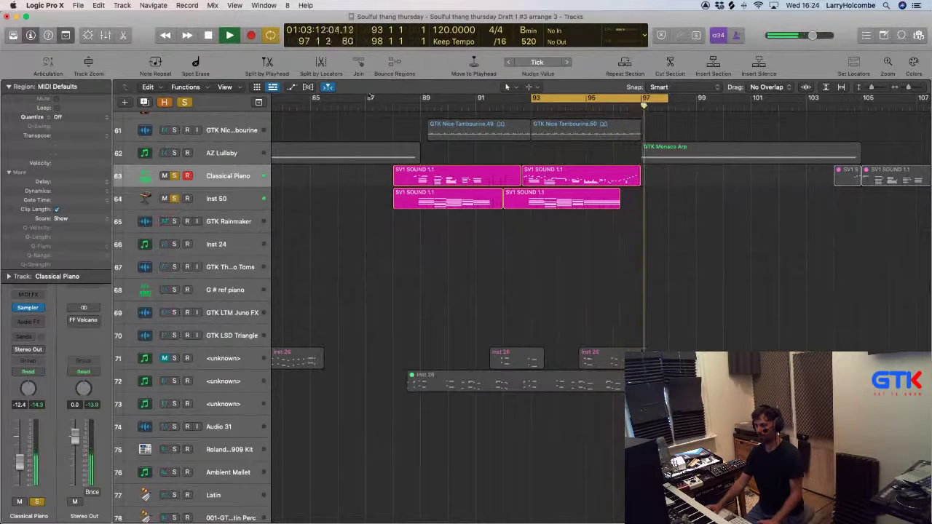
Loop bars 87 to 103, then split off and mute the last chord of the Classical Piano part just before bar 97.
drag(366, 98, 805, 98)
drag(607, 157, 690, 223)
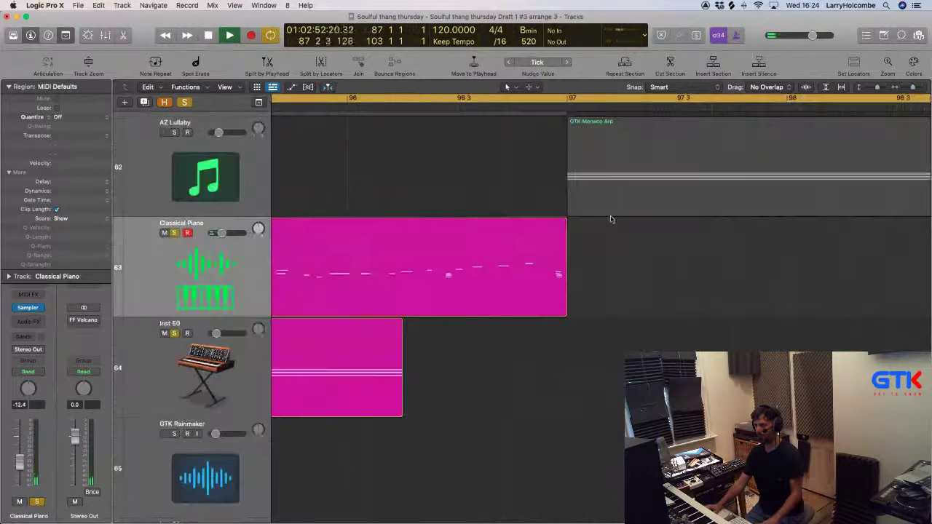
drag(557, 271, 547, 269)
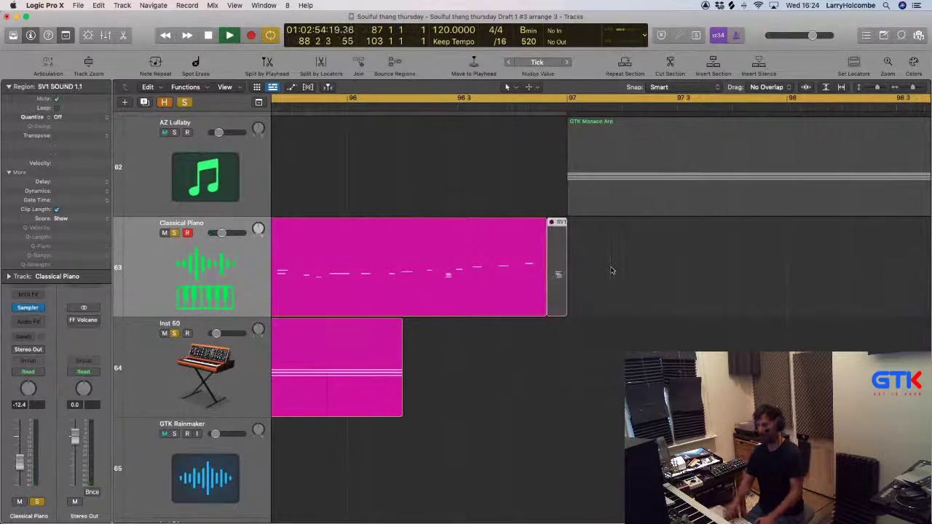
ctrl+alt+click(611, 268)
ctrl+alt+click(611, 268)
key(space)
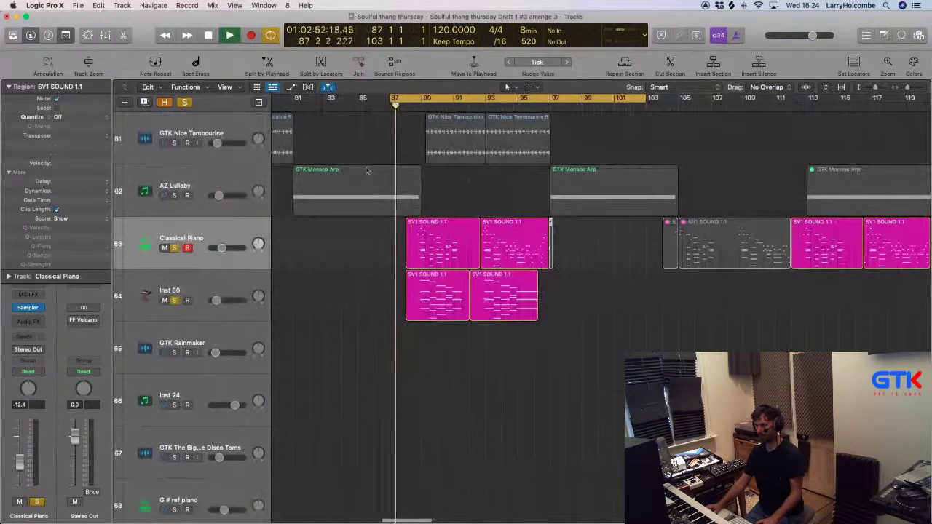
Unsolo Classical Piano and Inst 50, turn off the loop and play the full mix from about bar 87.
click(205, 252)
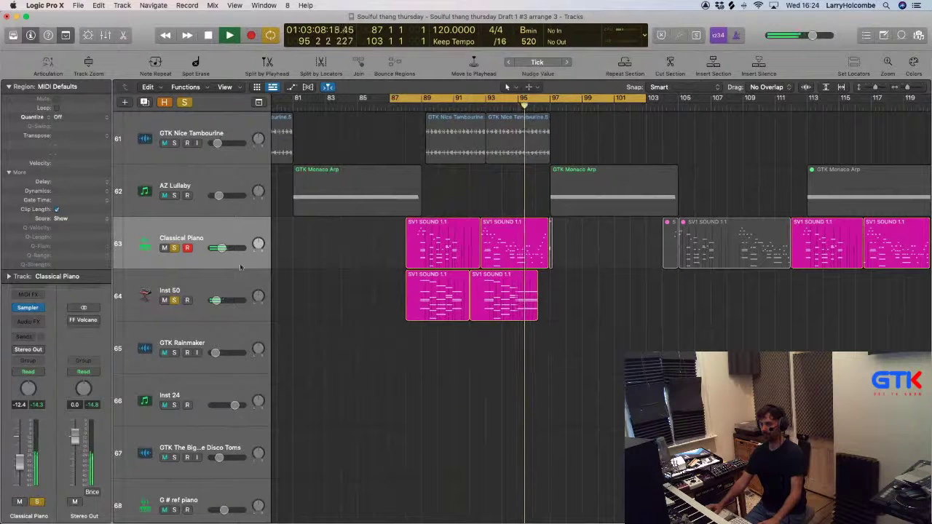
click(174, 248)
click(175, 248)
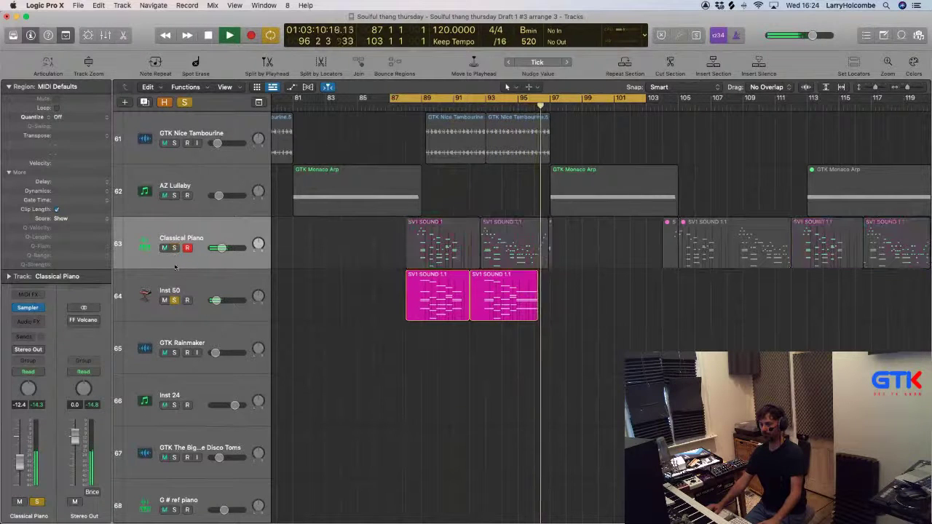
click(174, 300)
click(392, 106)
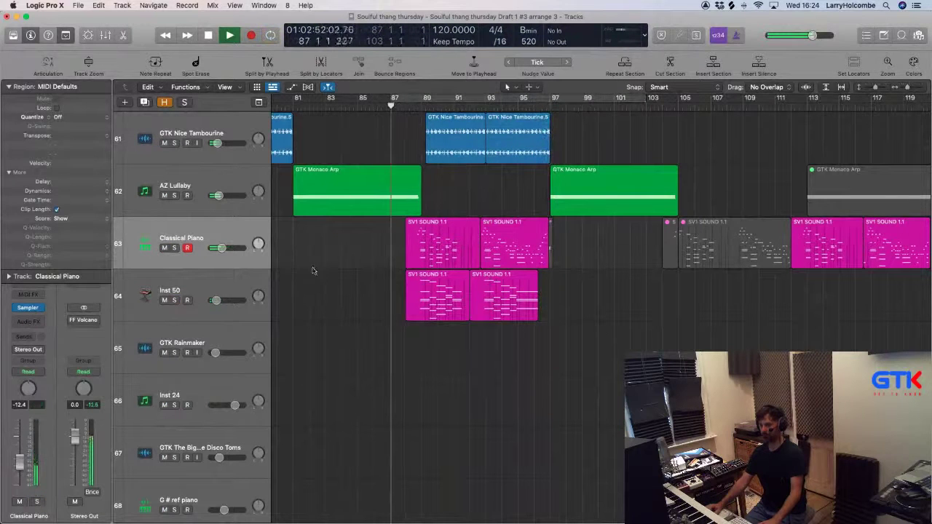
Show the track automation and set Inst 50's automation lane to the ES E Cutoff parameter.
click(222, 281)
key(a)
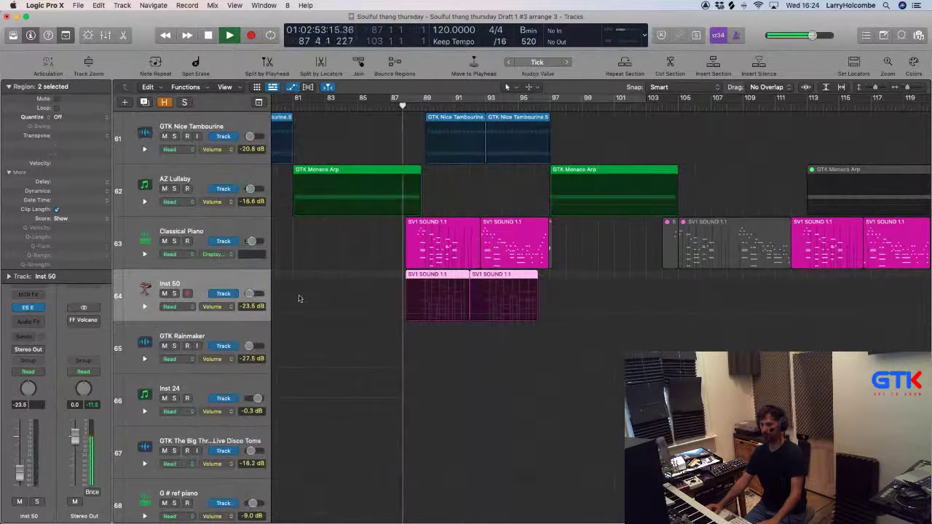
click(212, 306)
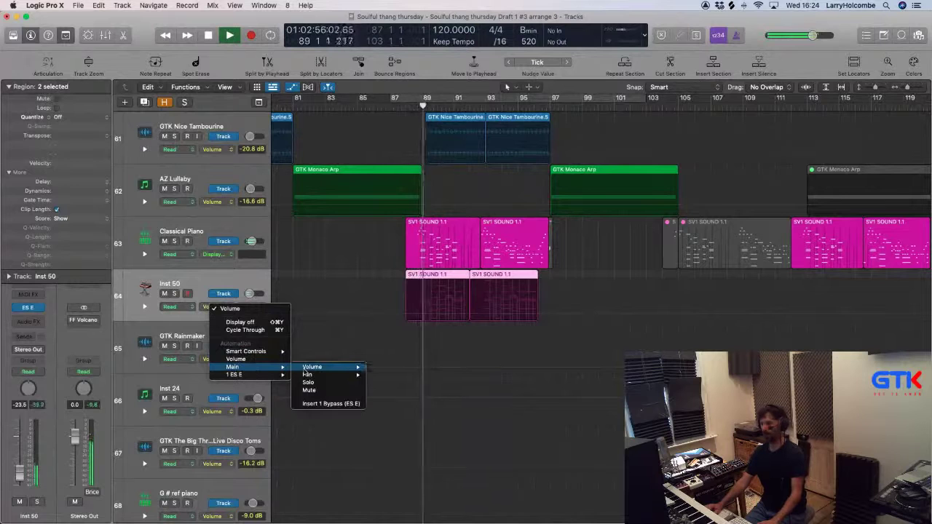
mouse_move(264, 376)
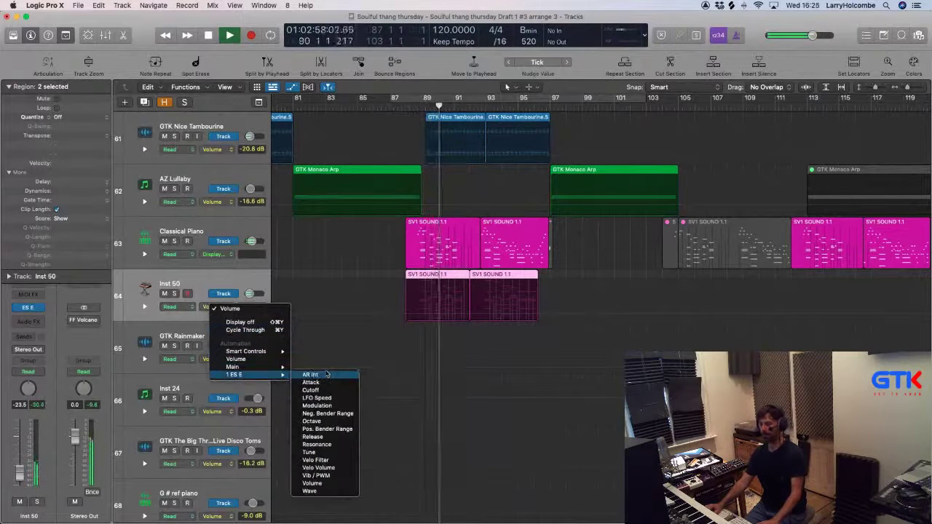
click(313, 391)
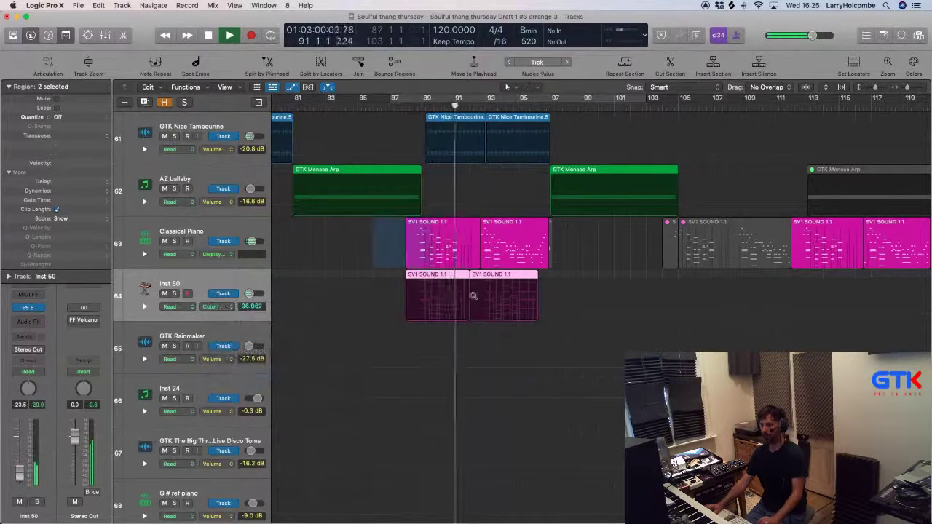
Automate Inst 50's cutoff to rise in a curve from about 37.8% at bar 88 to 100% near bar 96, and hide the automation.
key(z)
drag(830, 320, 836, 321)
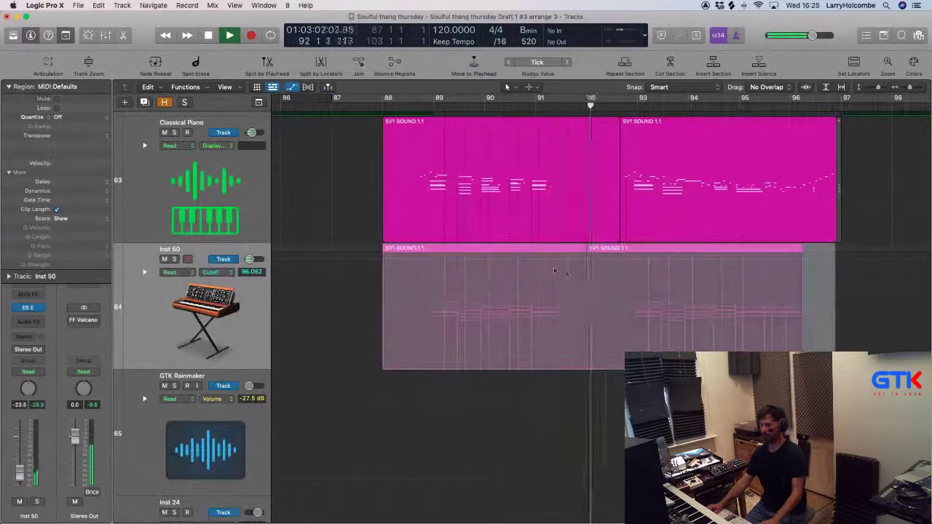
drag(532, 270, 533, 328)
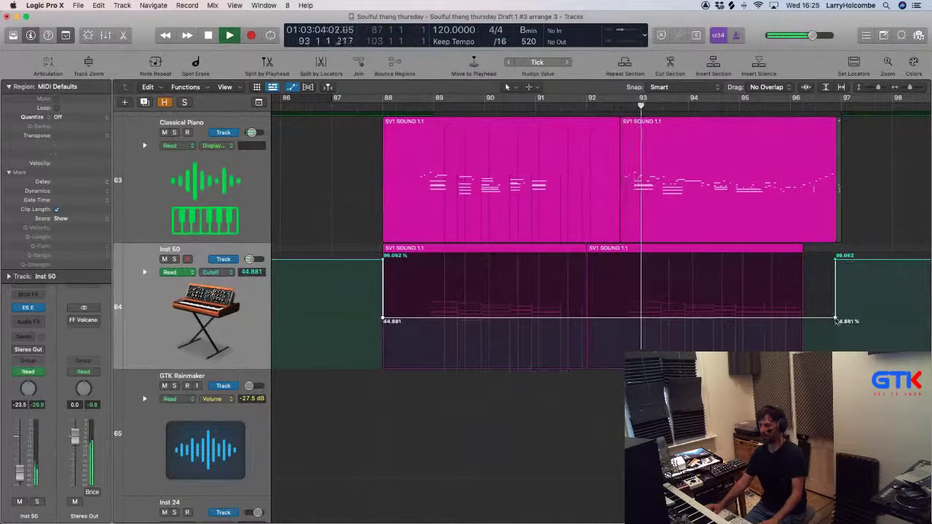
drag(832, 323, 800, 255)
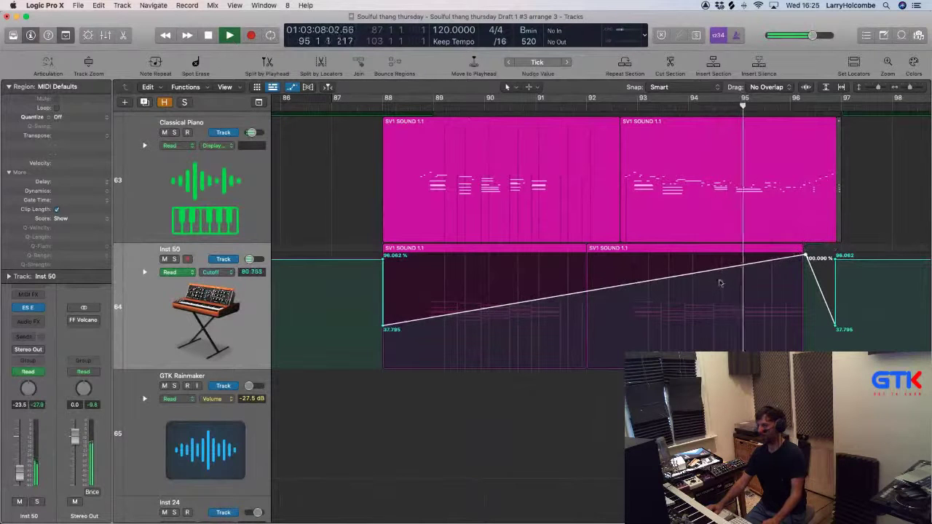
drag(595, 292, 638, 307)
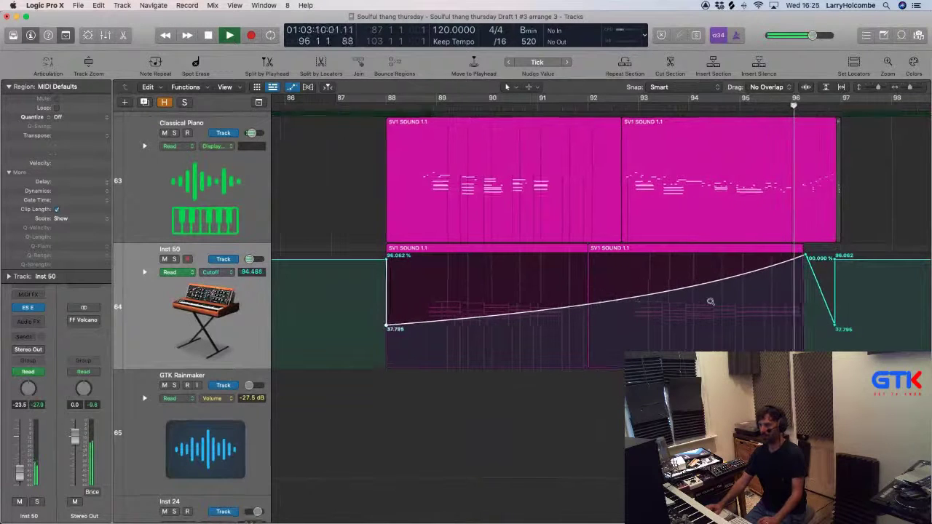
scroll(711, 304, down, 5)
key(a)
scroll(711, 304, up, 2)
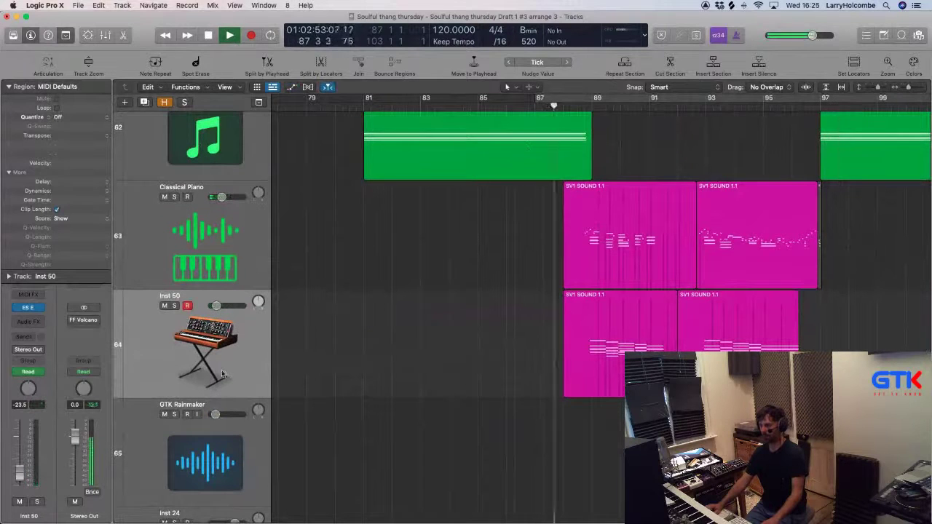
Join the two neighbouring Inst 50 regions between bars 88 and 96 into one region.
click(199, 251)
click(208, 350)
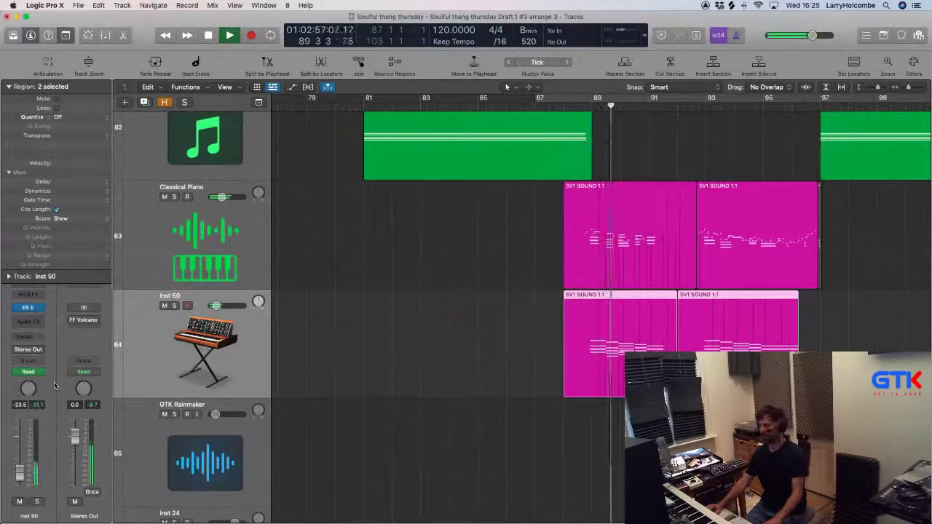
scroll(397, 293, down, 3)
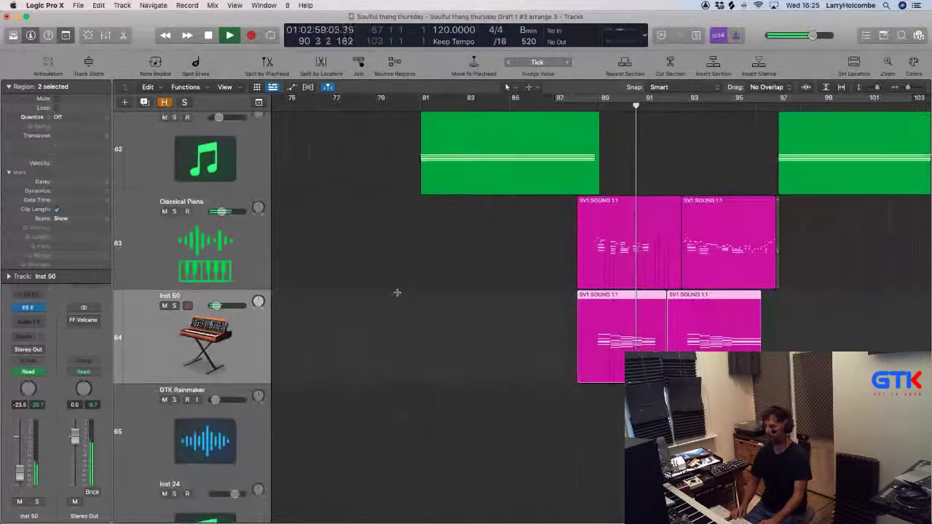
scroll(397, 293, down, 4)
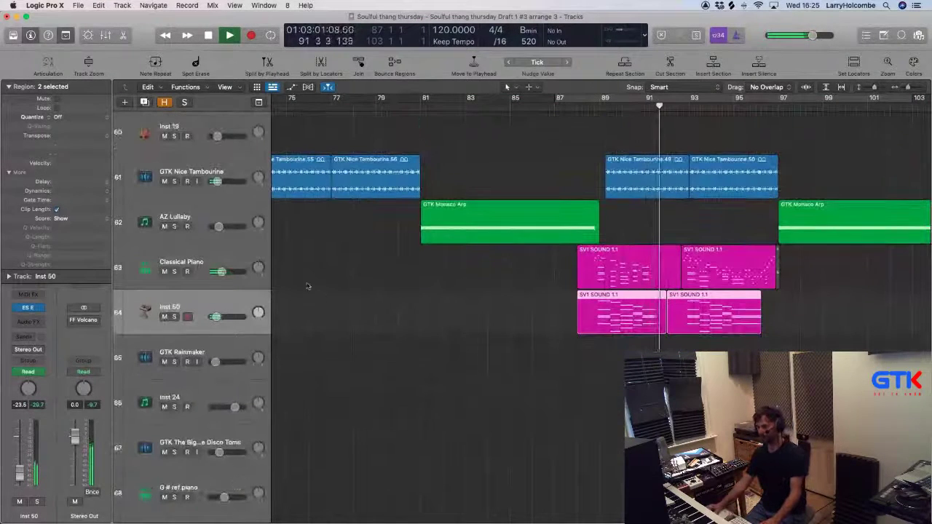
click(548, 319)
click(630, 320)
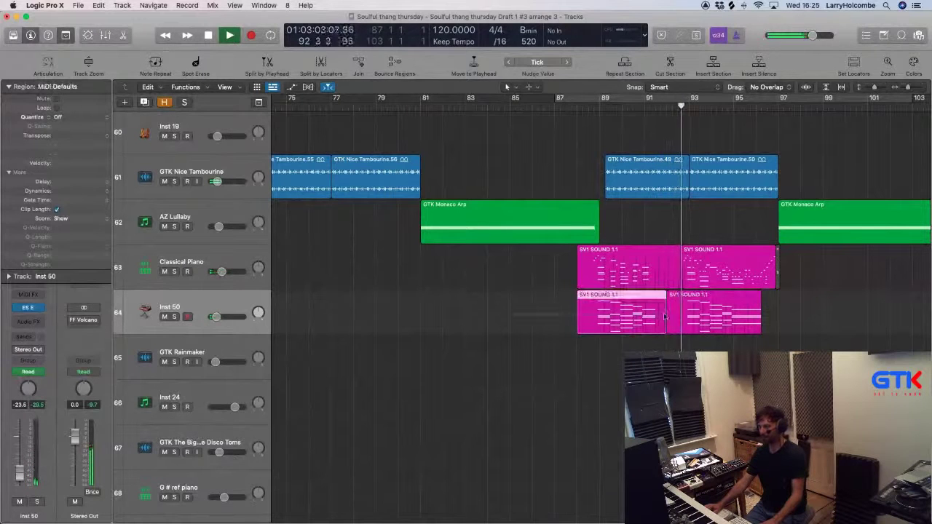
shift+click(688, 321)
key(super+j)
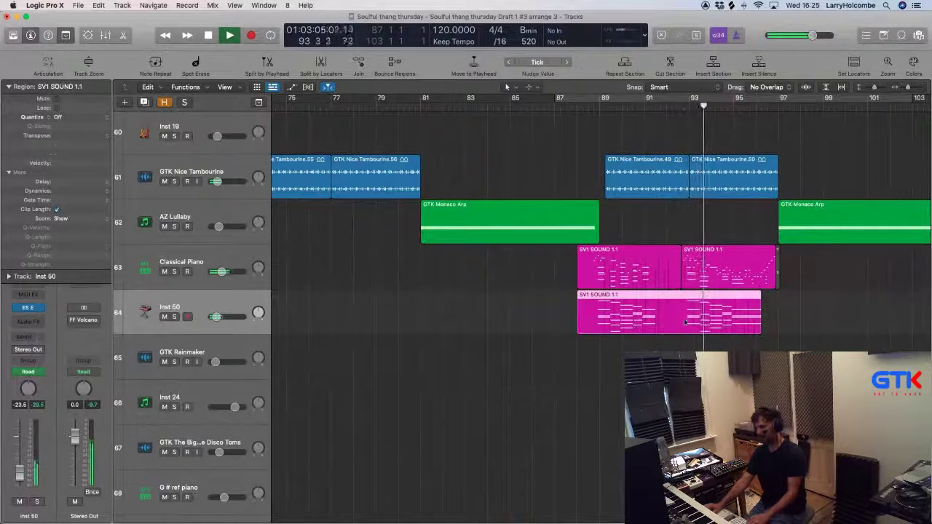
Lengthen the last chord of the first phrase in the joined Inst 50 region so it fills the gap before bar 93.
key(p)
drag(529, 402, 575, 447)
key(p)
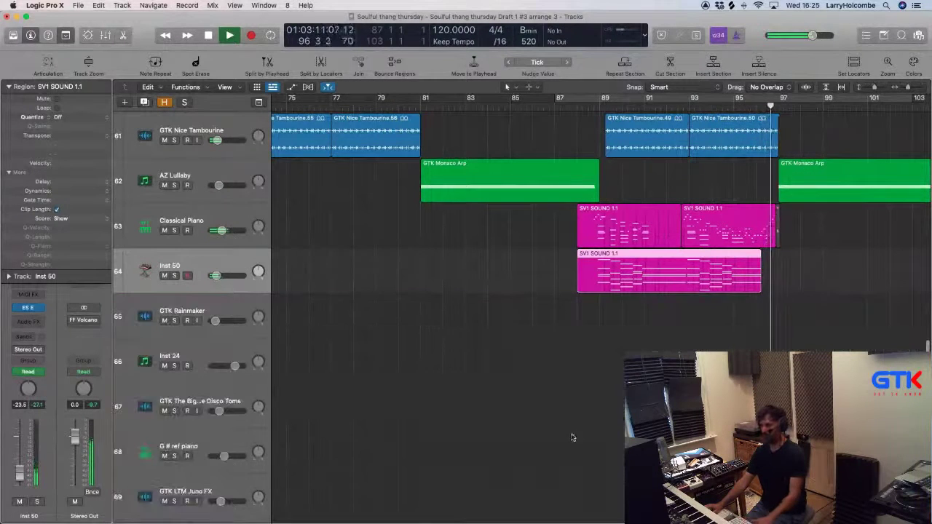
click(596, 388)
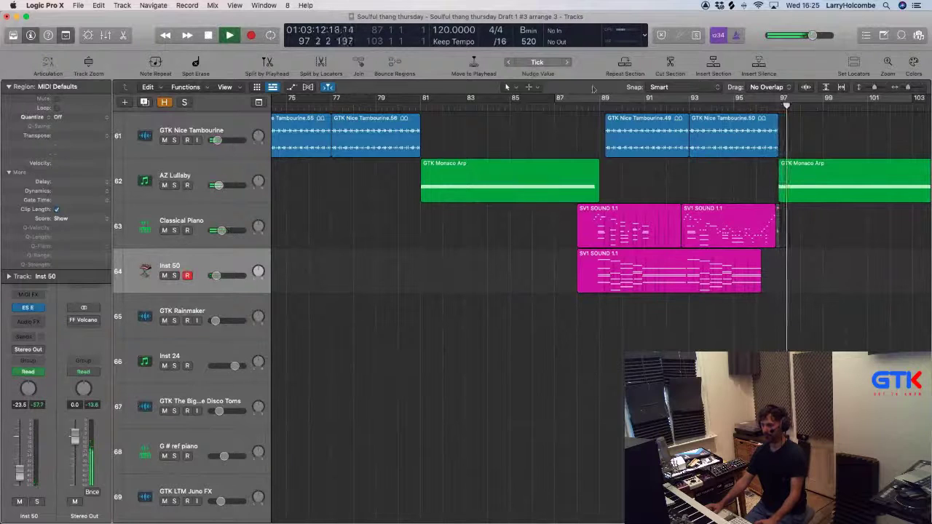
Listen to the passage from about bar 88, check Inst 50's ES E synth settings, and replay it from about bar 87.
click(575, 104)
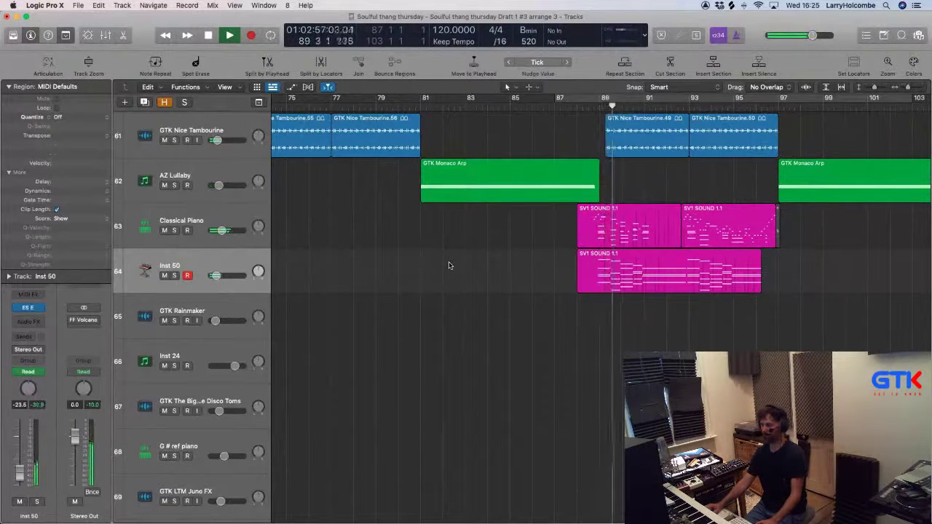
scroll(449, 266, up, 1)
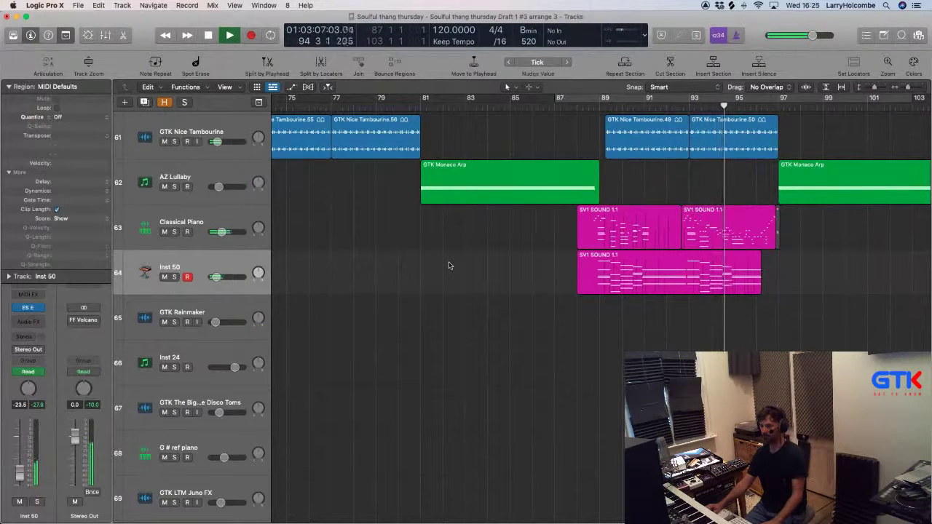
scroll(449, 266, left, 1)
click(29, 310)
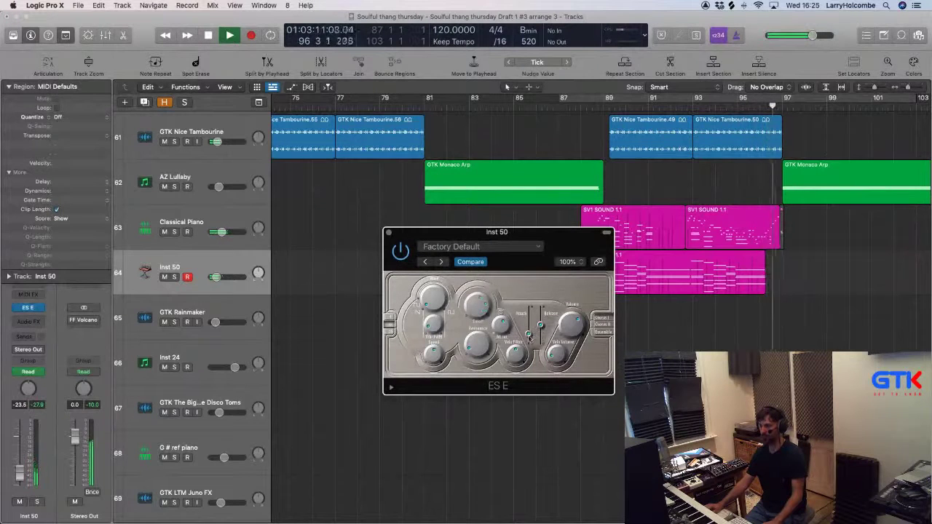
click(570, 110)
key(space)
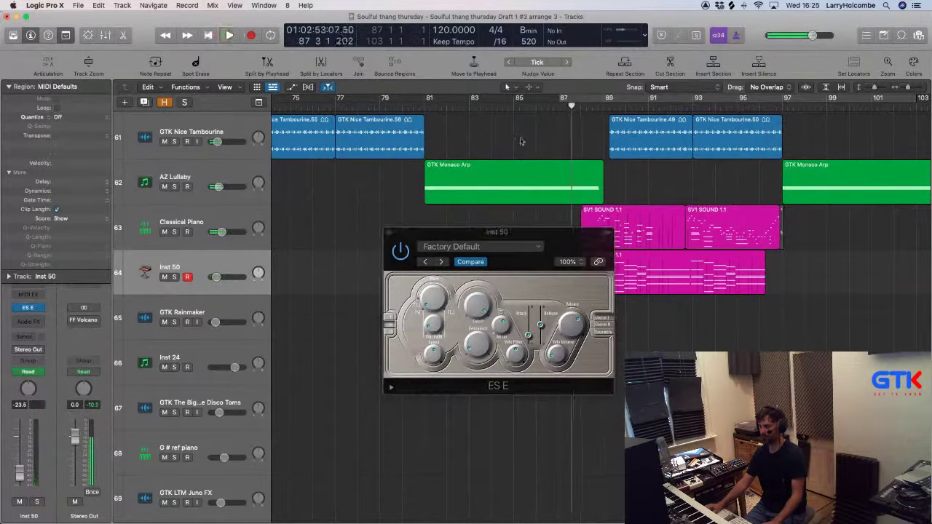
click(389, 232)
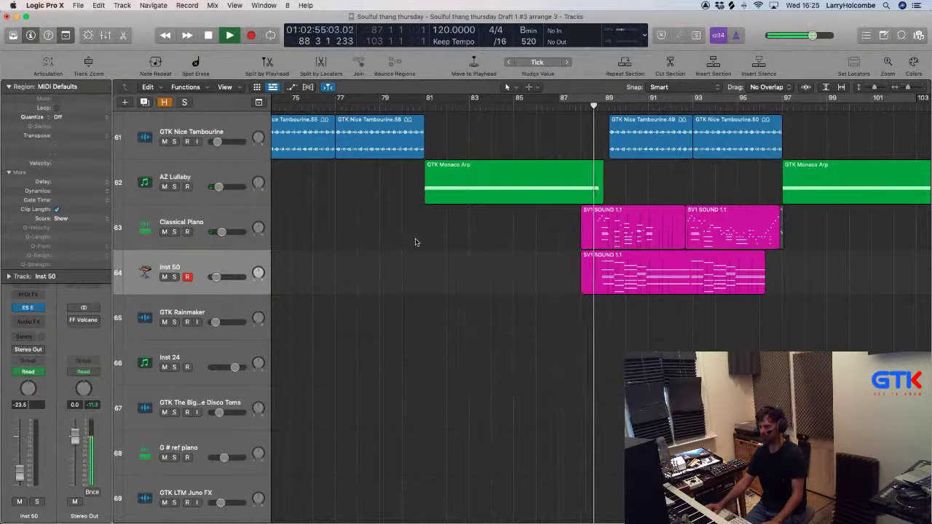
Examine the regions on all tracks around bars 65 to 113 while the arrangement plays.
key(super+Up)
key(super+Up)
key(super+Up)
key(super+Up)
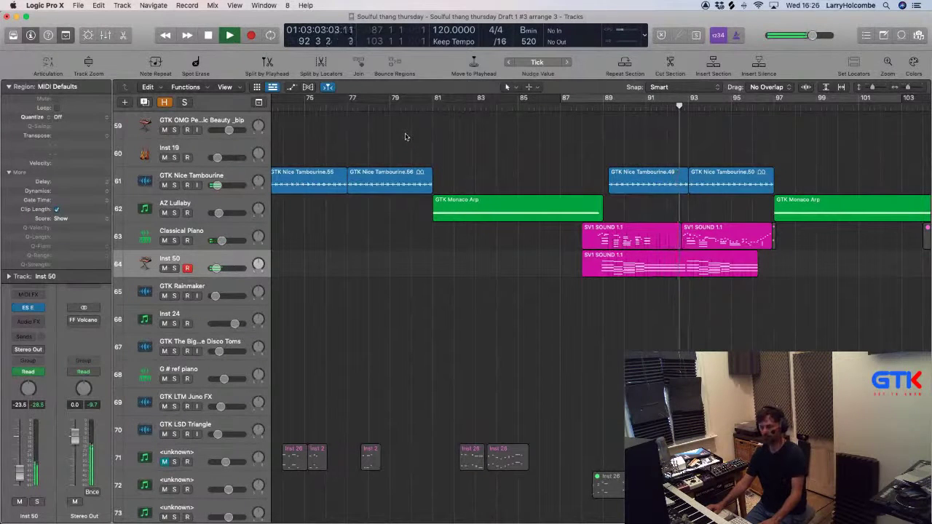
scroll(420, 175, up, 1)
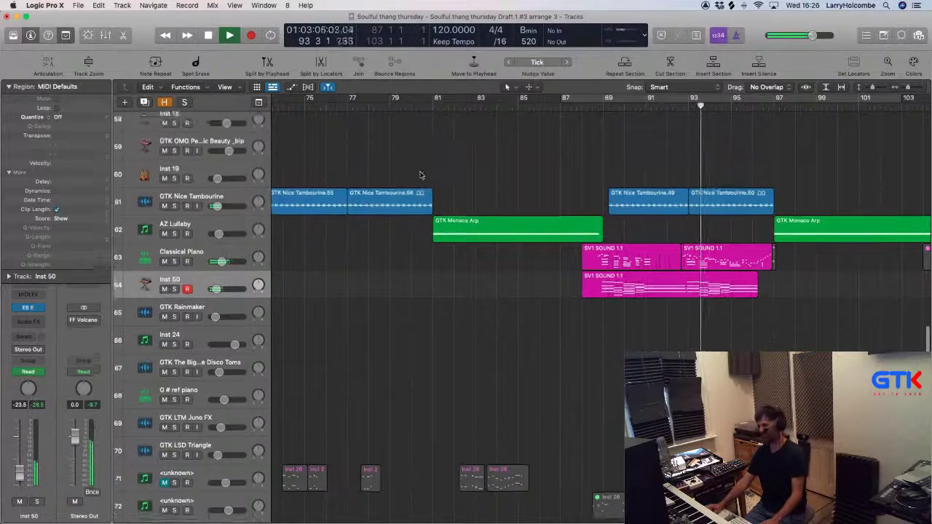
scroll(421, 175, down, 2)
scroll(421, 175, up, 3)
scroll(421, 175, up, 1)
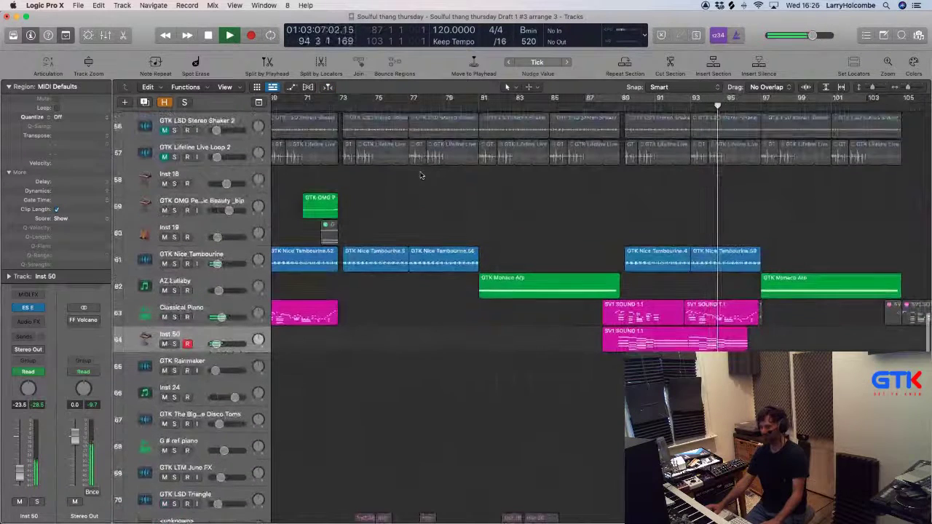
scroll(450, 207, right, 3)
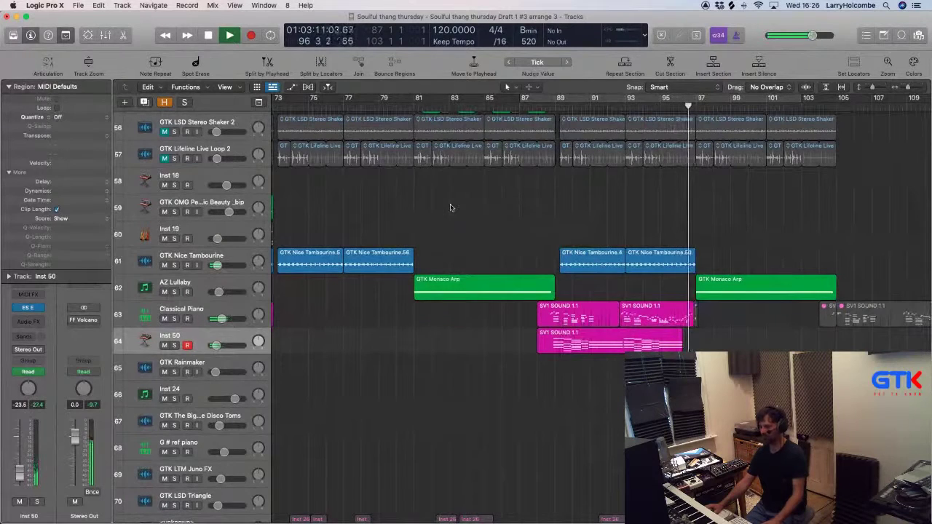
scroll(450, 207, down, 3)
scroll(450, 206, up, 4)
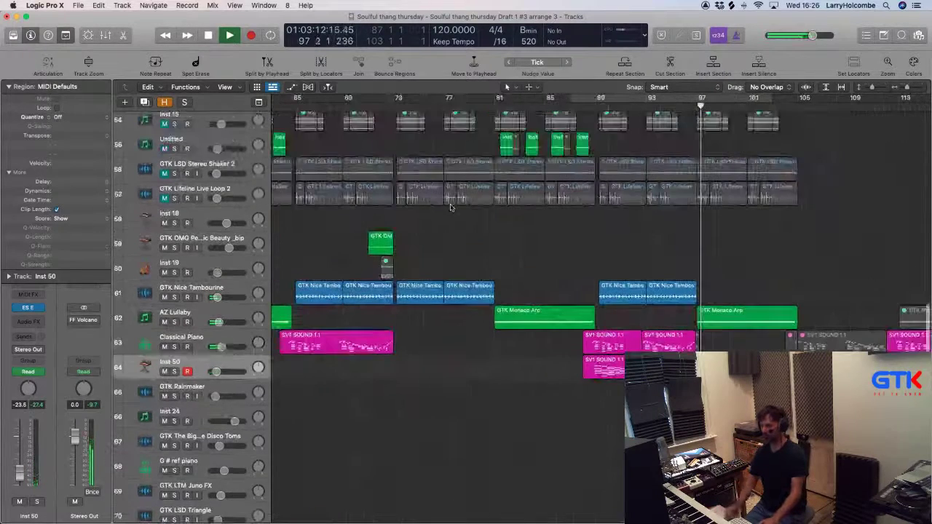
scroll(452, 204, up, 10)
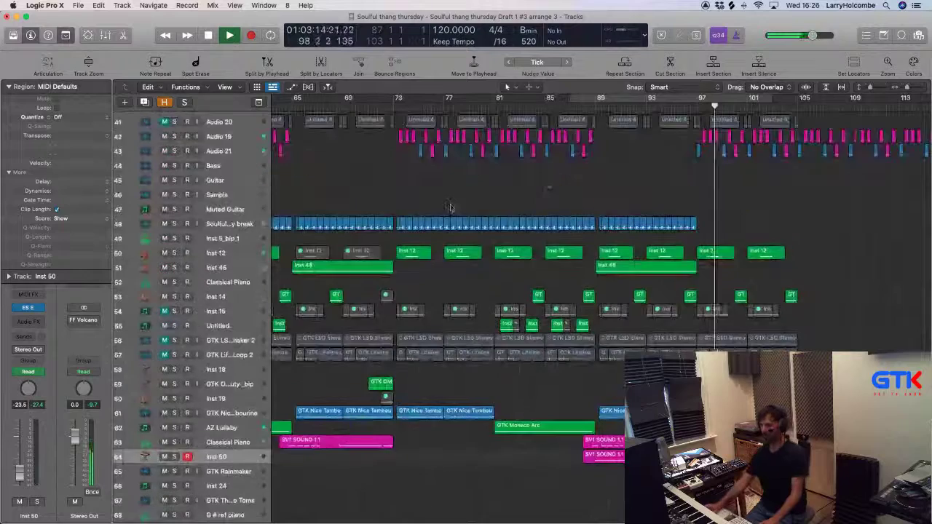
scroll(550, 182, up, 10)
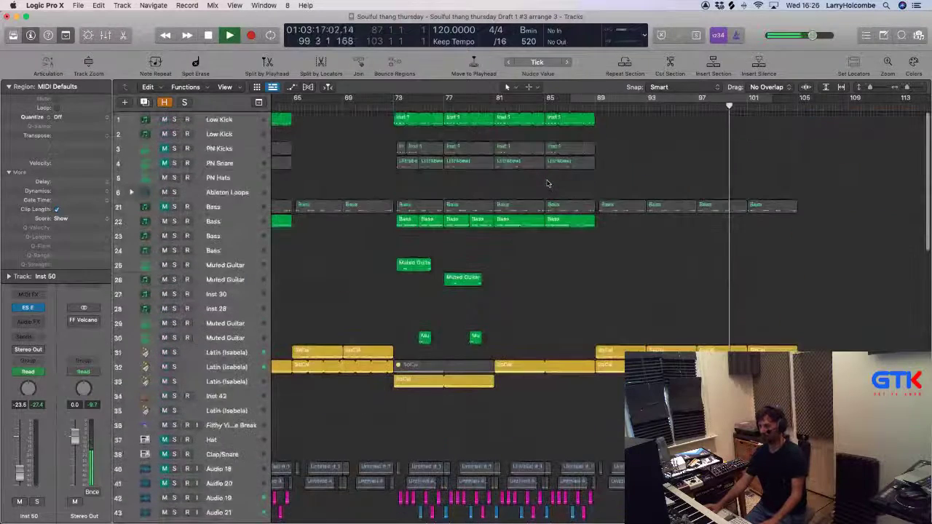
scroll(787, 185, down, 15)
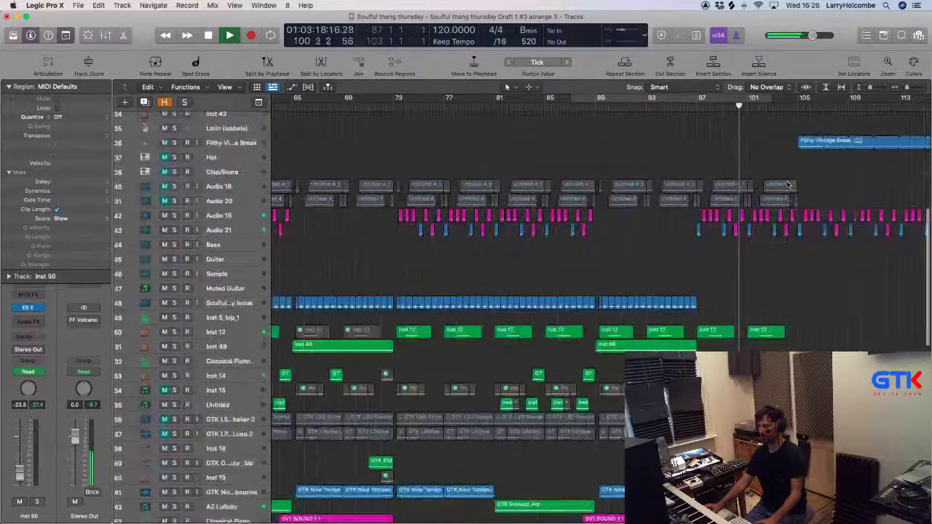
Add one empty software instrument track below the last track, Take ME to here.
click(238, 472)
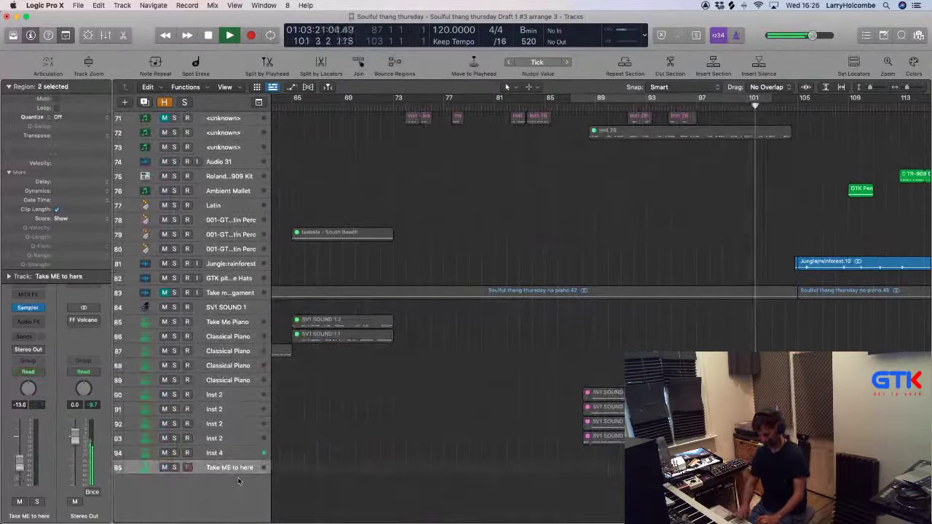
key(alt+super+n)
click(624, 170)
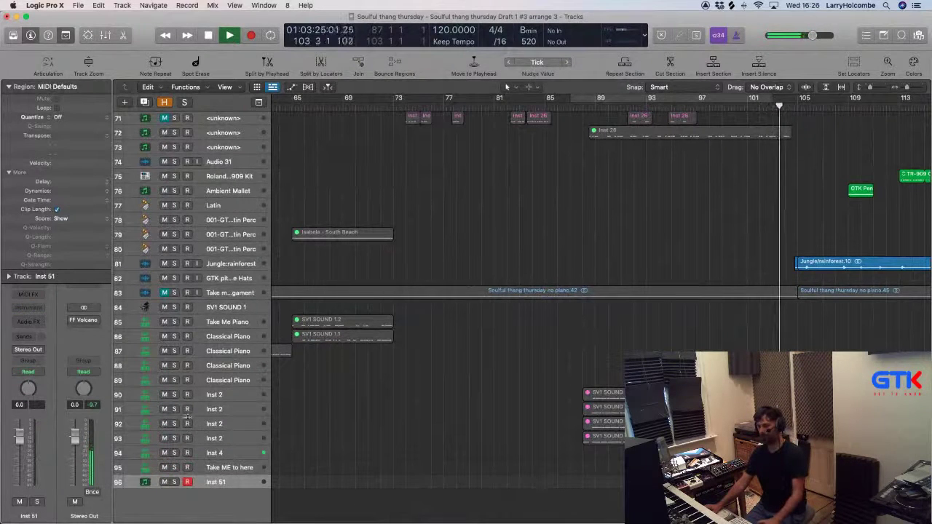
key(super+Tab)
key(super+Tab)
key(super+Tab)
key(super+Tab)
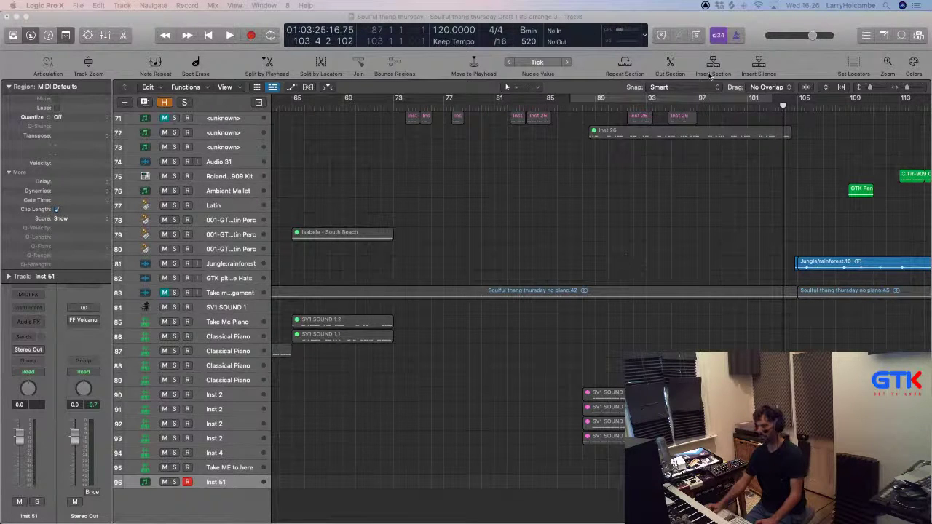
Set the cycle range from bar 89 to bar 105 and collapse the region inspector.
drag(594, 105, 804, 105)
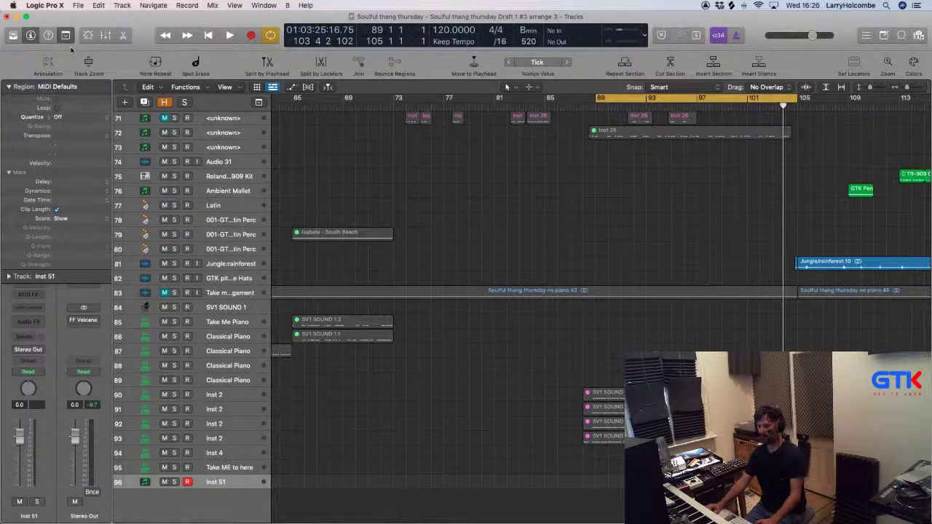
click(8, 86)
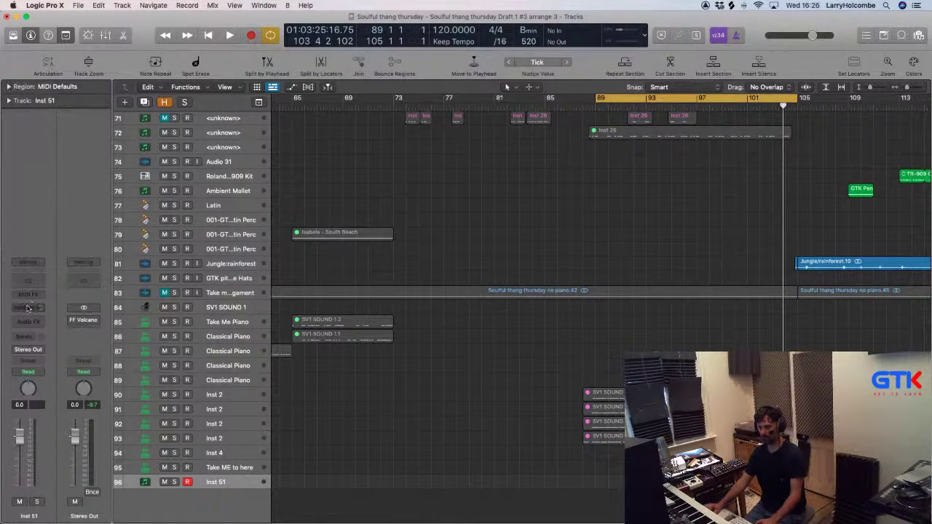
Add an audio track below Inst 51 and set its input to Input 2.
key(alt+super+n)
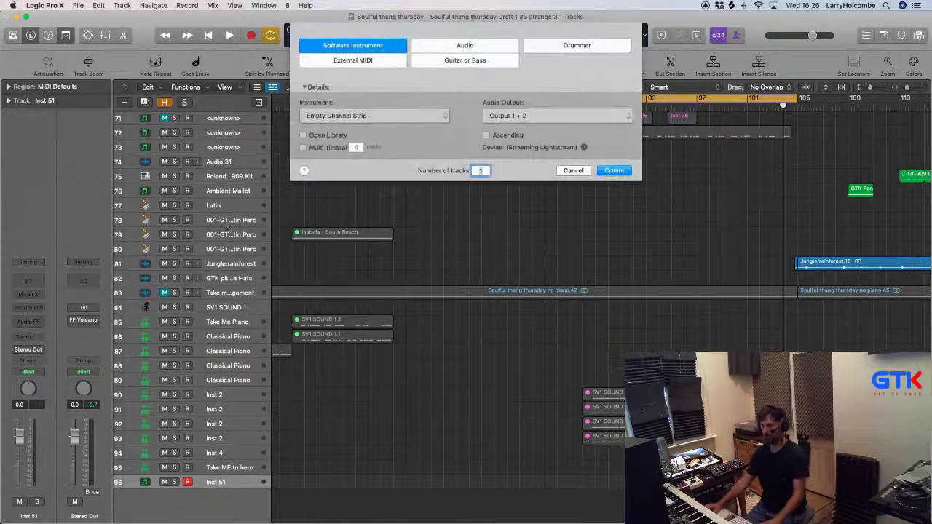
click(455, 46)
click(614, 194)
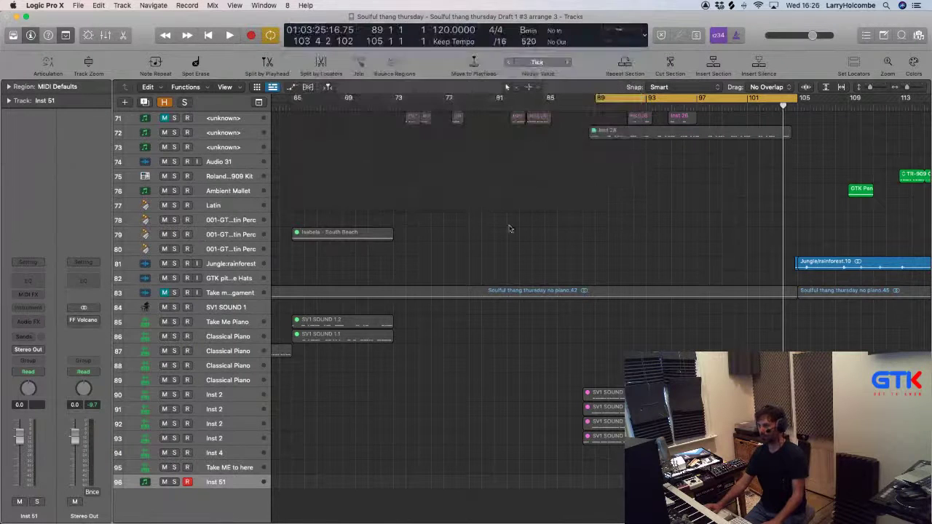
click(33, 308)
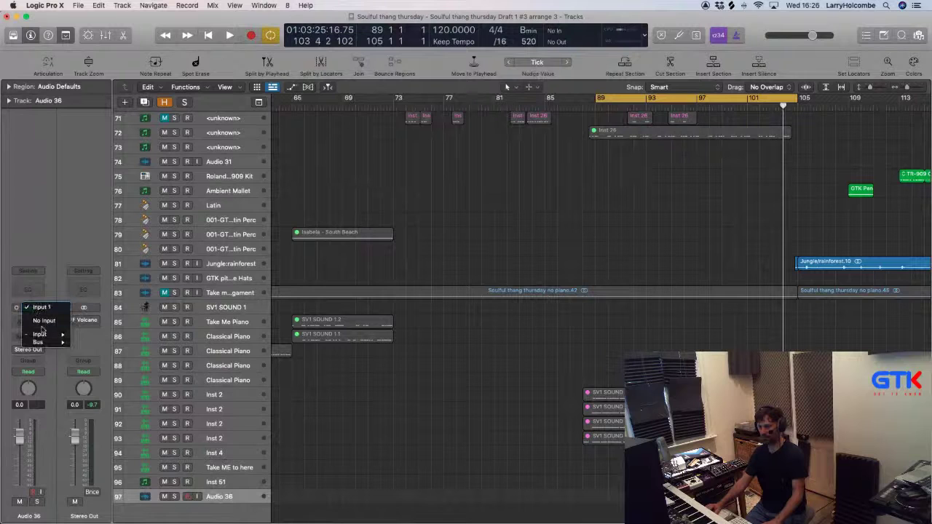
click(86, 341)
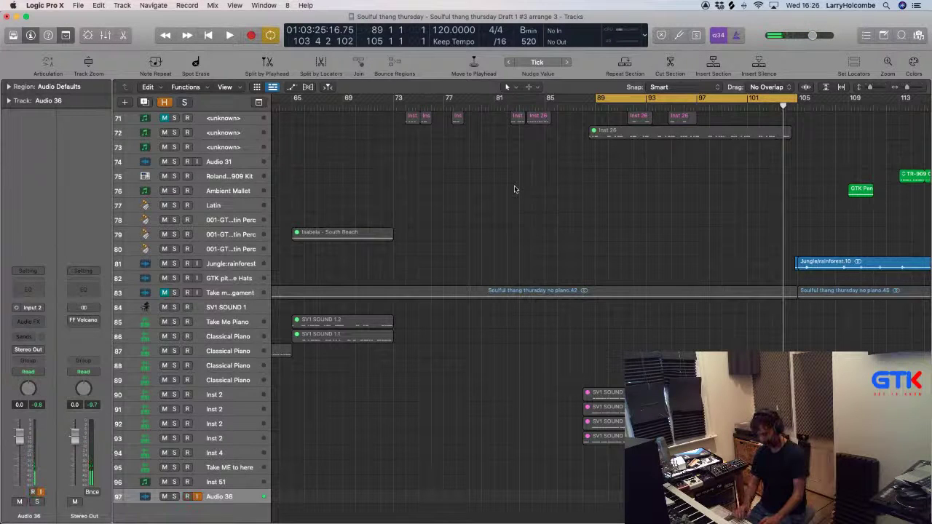
Set the audio I/O buffer size to 64 samples, acknowledge the audio interface alert and close the preferences.
key(alt+comma)
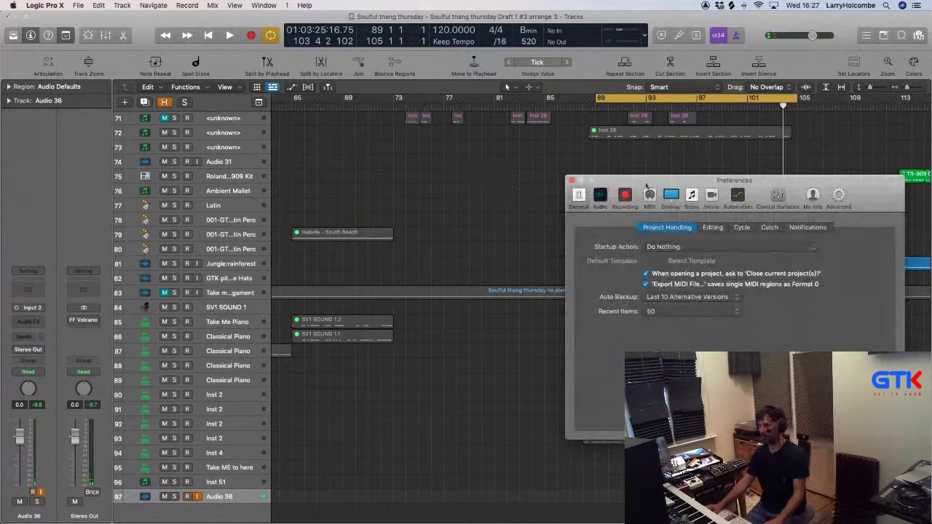
click(599, 194)
click(499, 238)
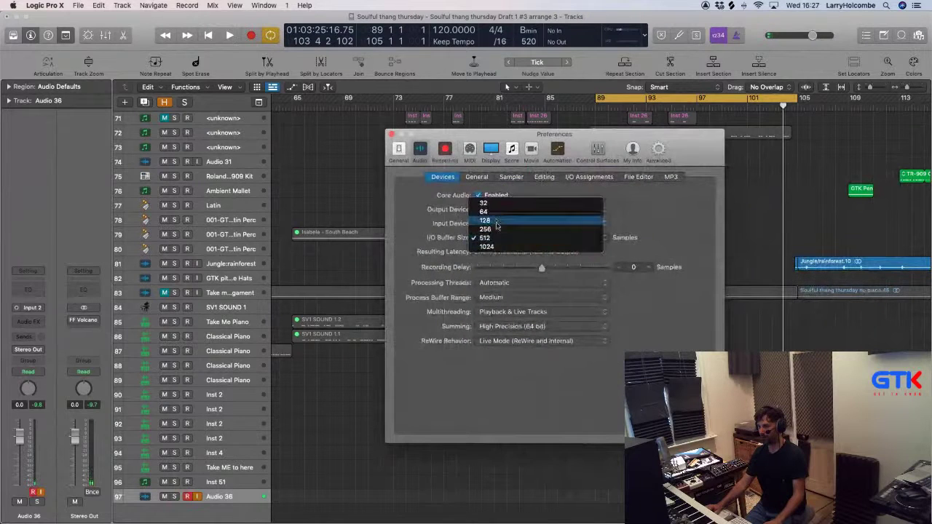
click(495, 216)
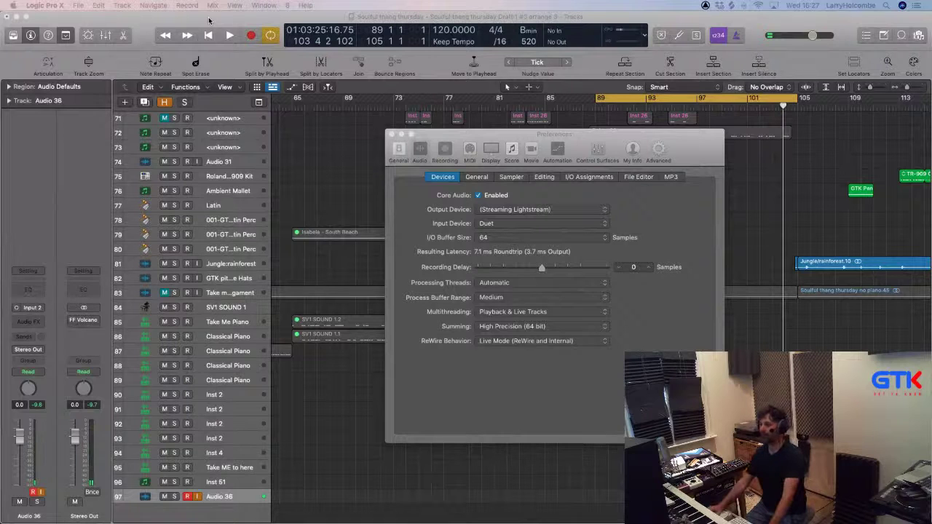
drag(578, 138, 514, 129)
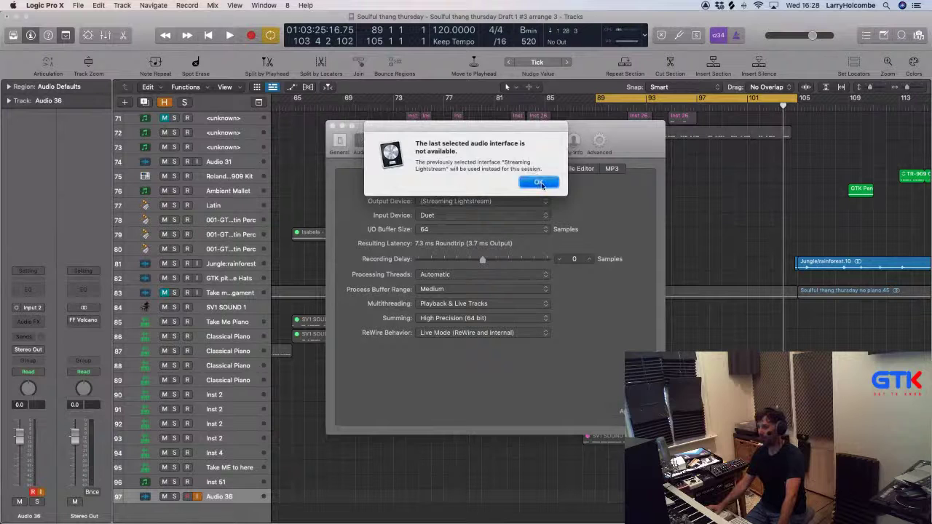
click(539, 183)
click(332, 129)
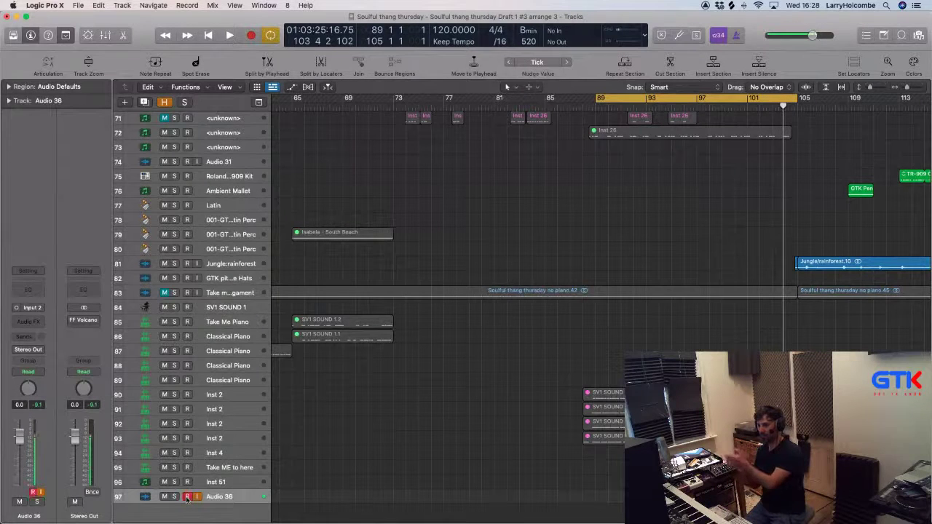
Record-enable Audio 36 and record the external instrument as takes over the cycle range from bar 89.
click(187, 497)
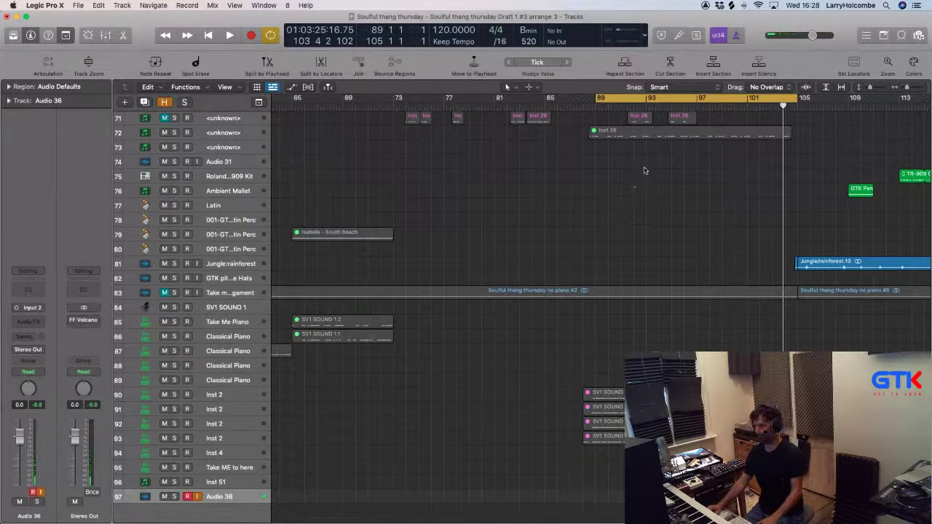
scroll(657, 154, up, 5)
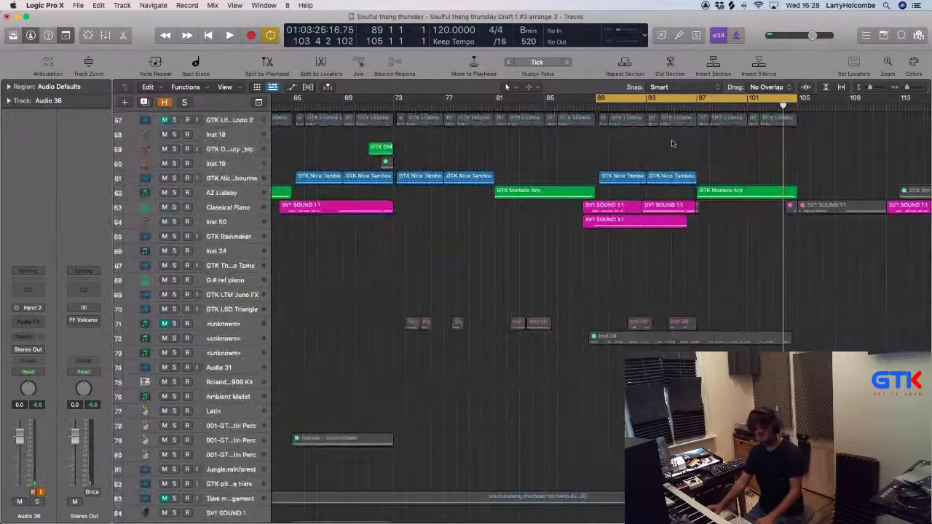
scroll(595, 190, down, 6)
key(space)
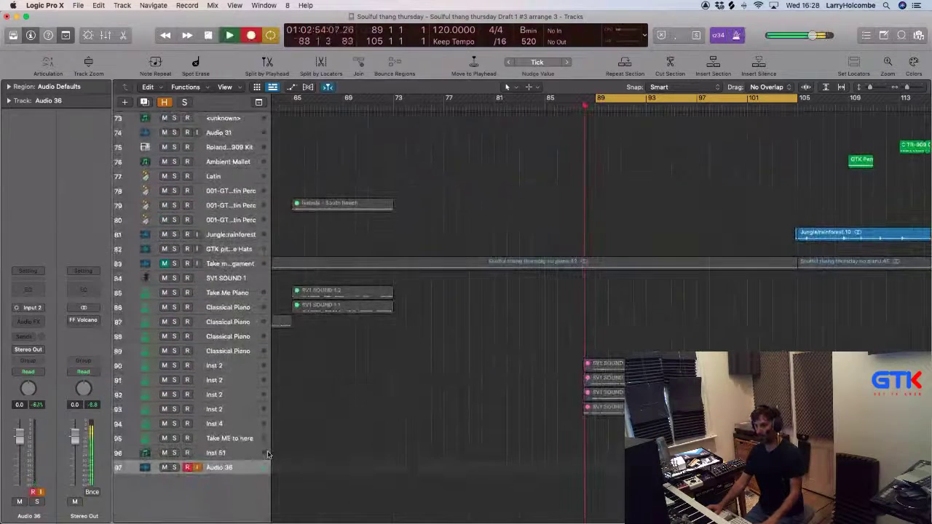
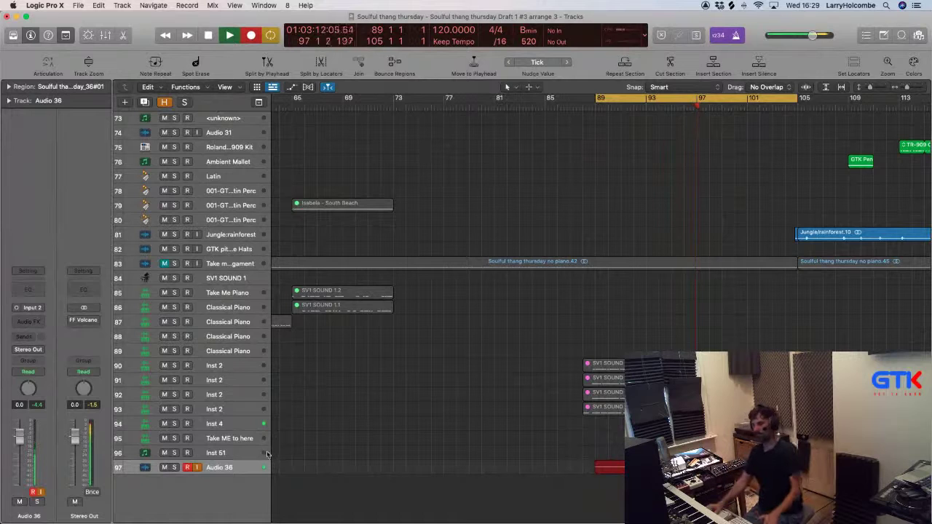
key(space)
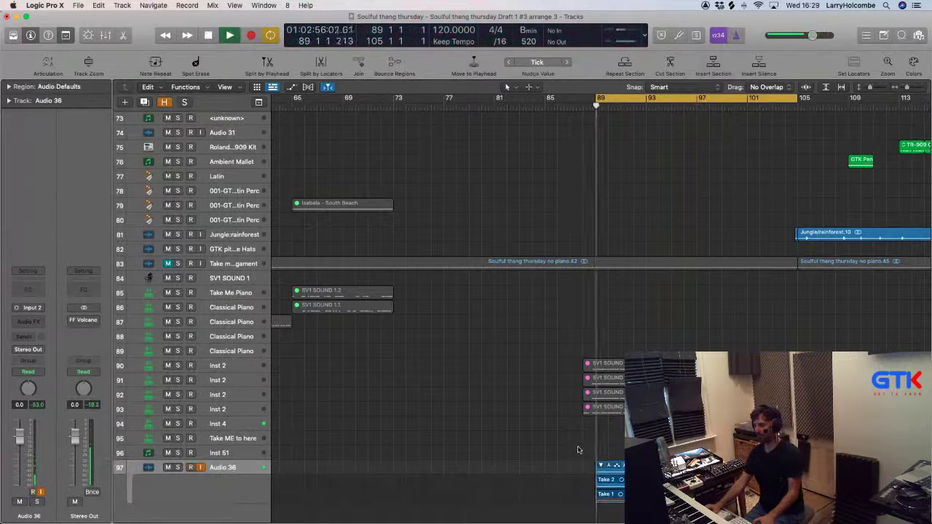
Check the playback of the recorded takes from bar 89 and disarm Audio 36.
key(space)
key(z)
scroll(398, 307, down, 20)
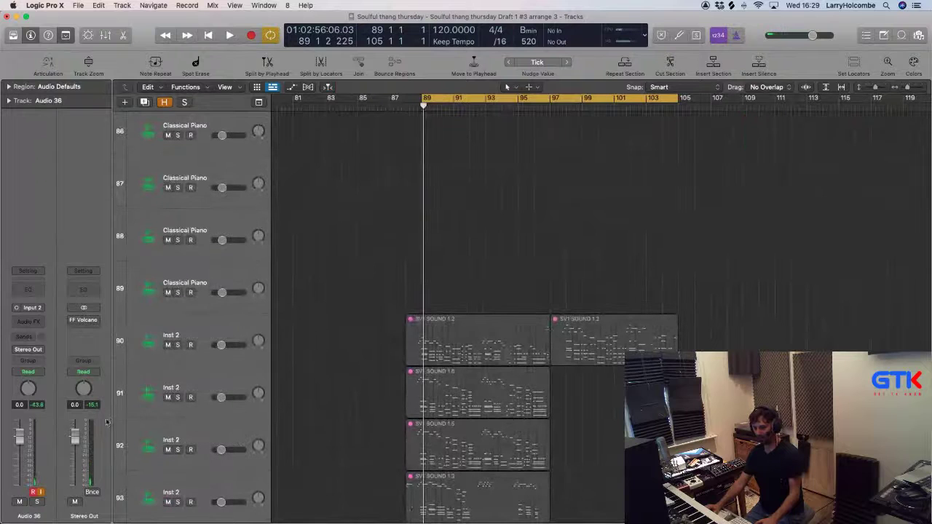
key(space)
key(space)
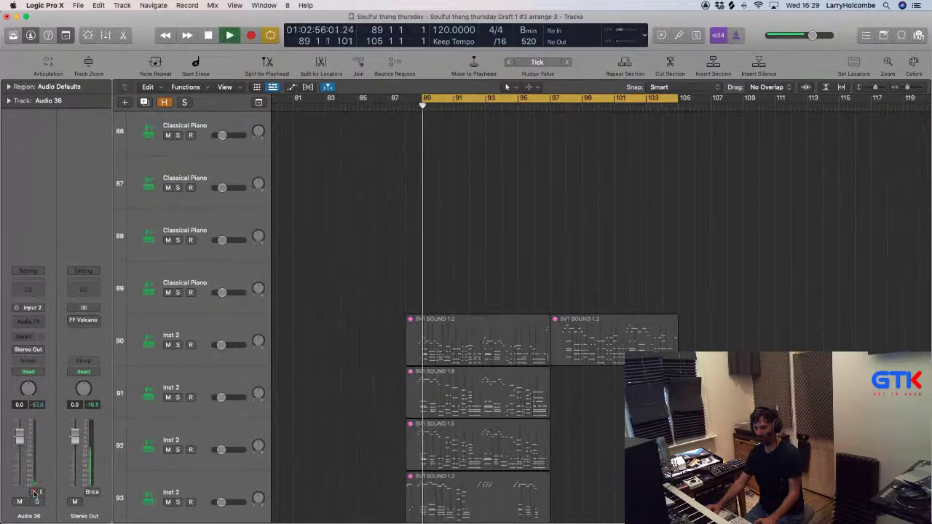
click(35, 494)
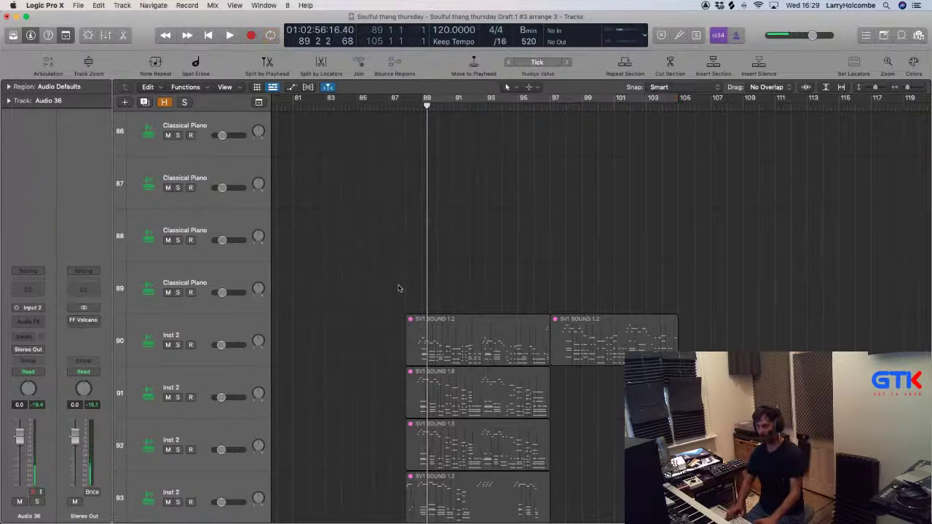
Play the arrangement from around bar 1 with the timeline and tracks zoomed out to check the sound.
key(Return)
key(space)
key(super+Up)
key(super+Up)
key(super+Up)
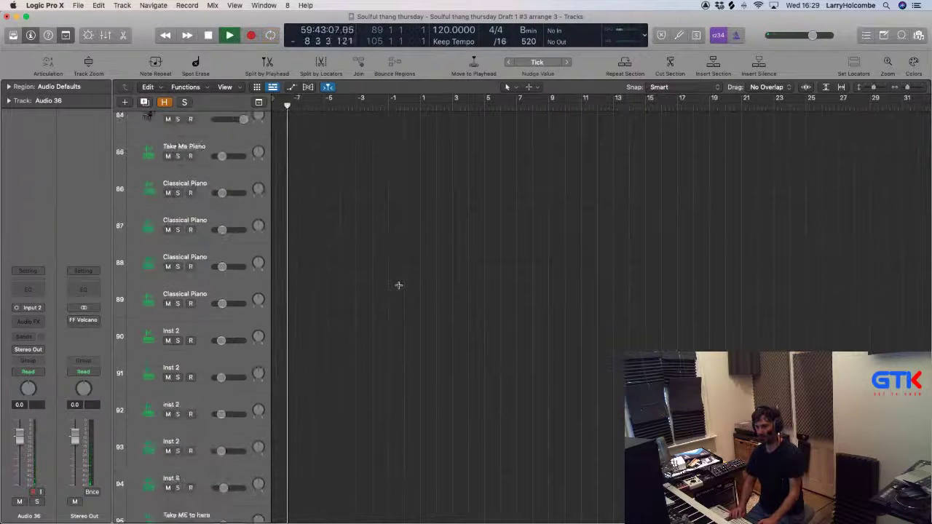
click(430, 107)
scroll(414, 166, down, 2)
scroll(412, 166, down, 2)
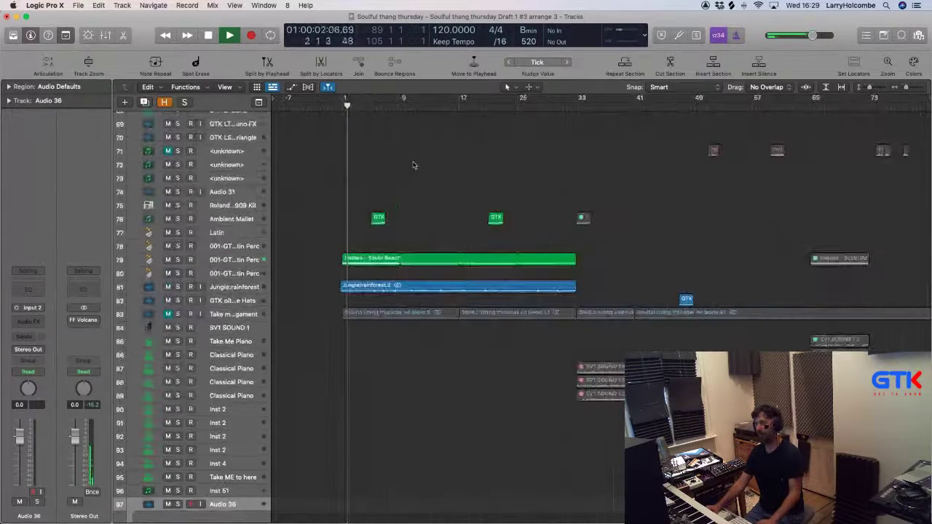
Switch to Audio MIDI Setup and examine the sample-rate options of the Duet's output format.
key(super+Tab)
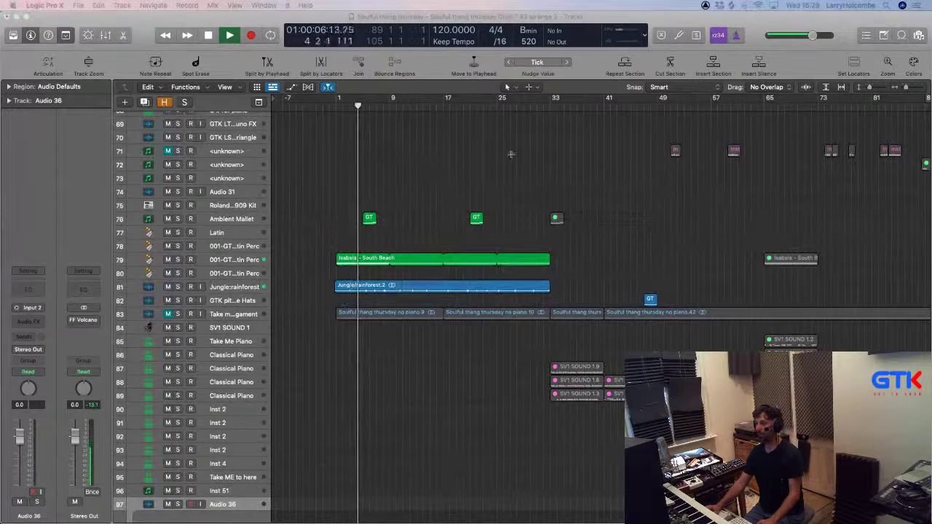
key(super+Tab)
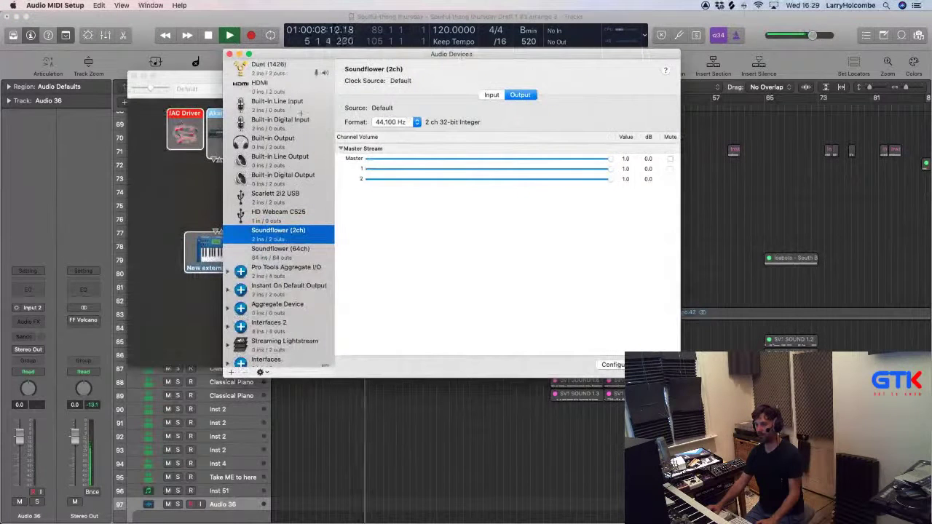
click(268, 65)
click(413, 122)
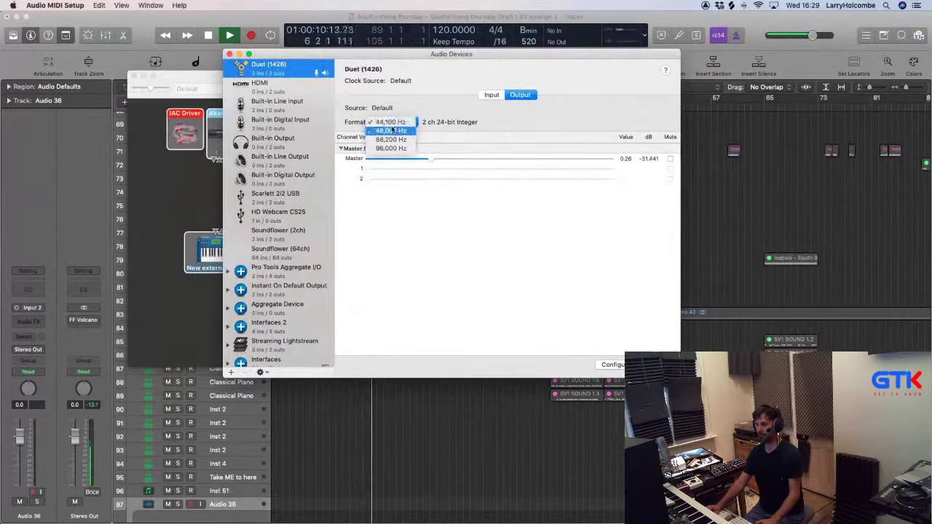
click(634, 135)
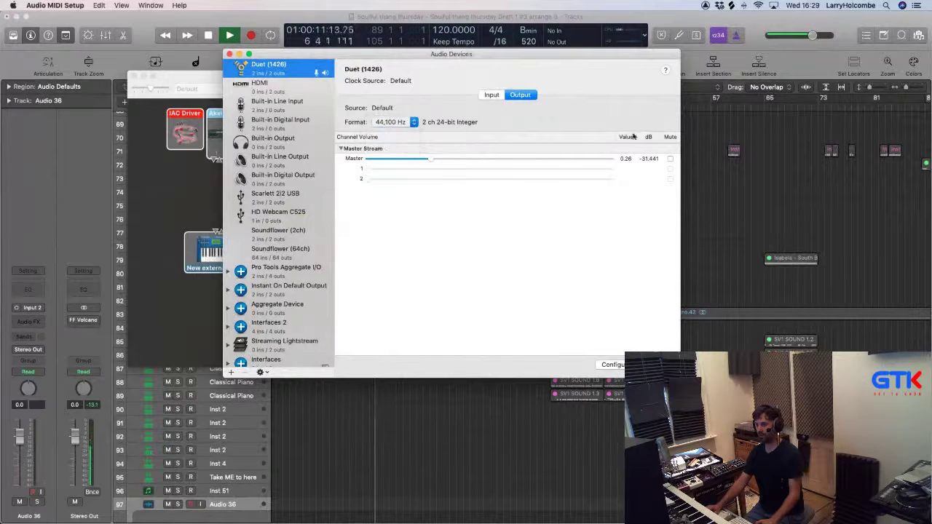
Switch to Logic Pro X, save the Soulful thang thursday project with playback stopped, and quit the program.
click(719, 136)
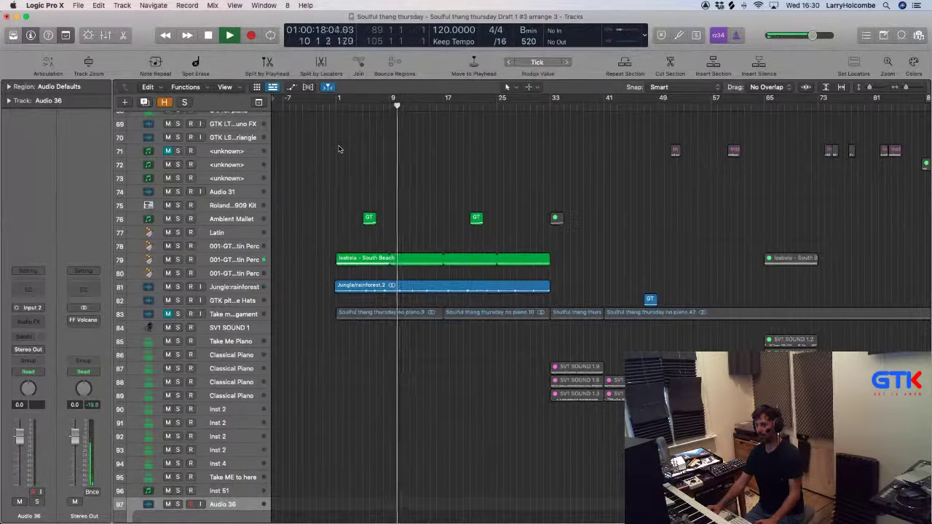
key(space)
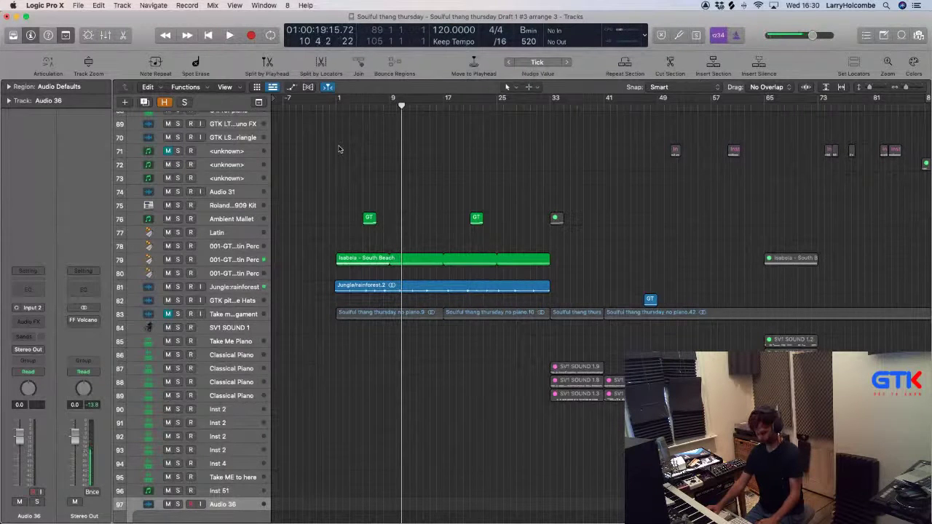
key(super+s)
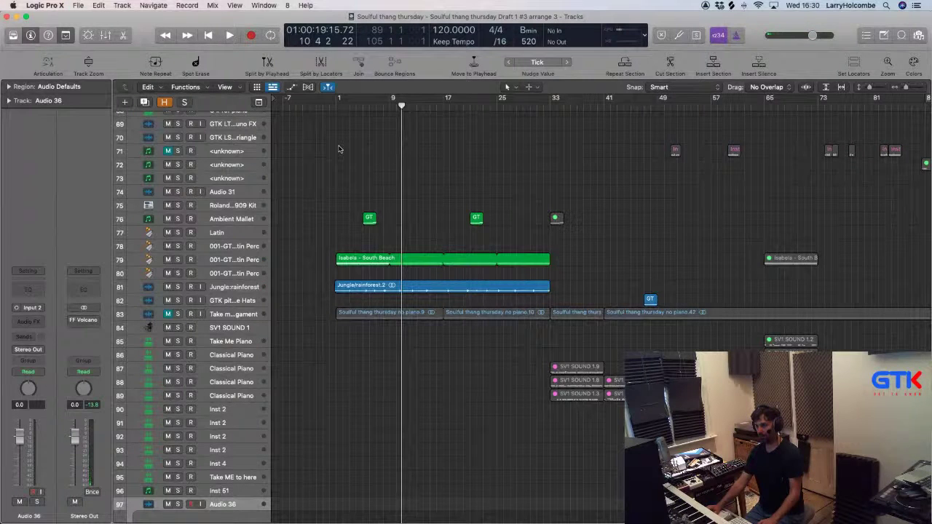
key(super+q)
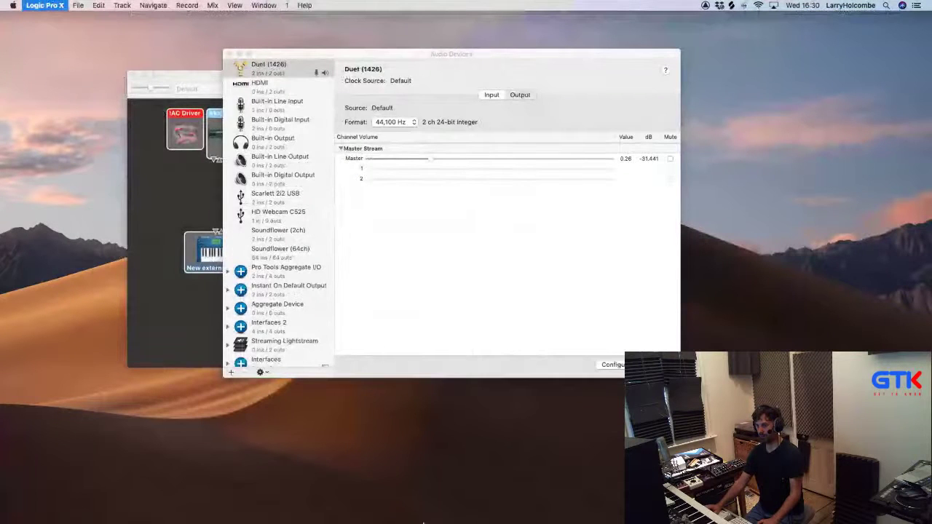
Relaunch Logic Pro X, accept the audio interface notice and reopen the recent project Soulful thang thursday.
mouse_move(426, 517)
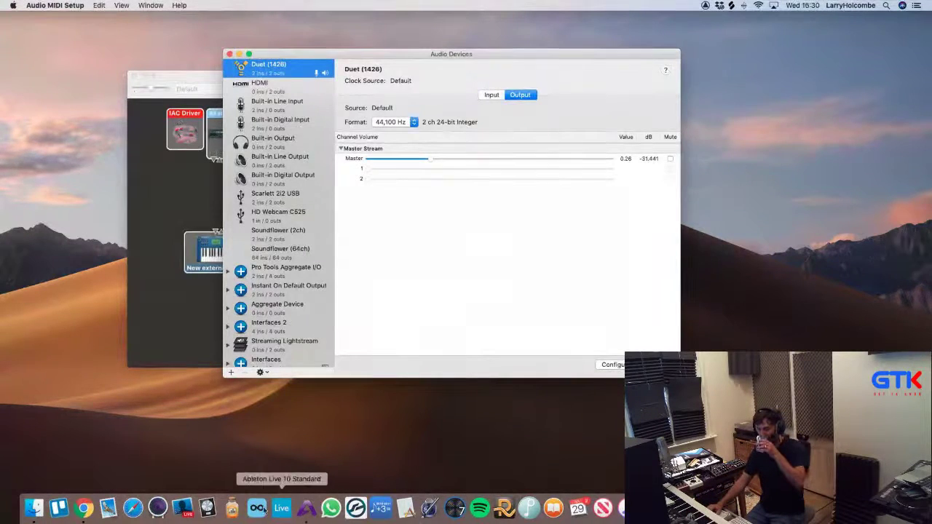
click(207, 507)
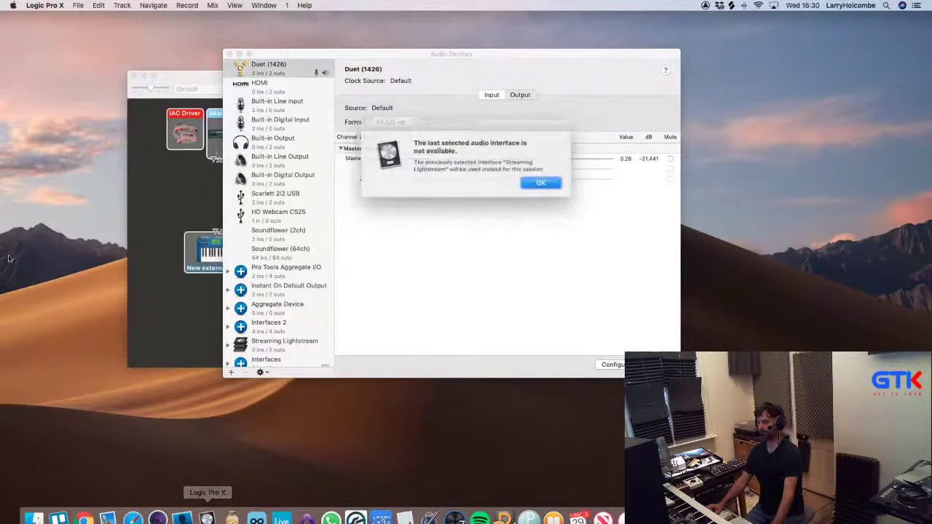
key(Return)
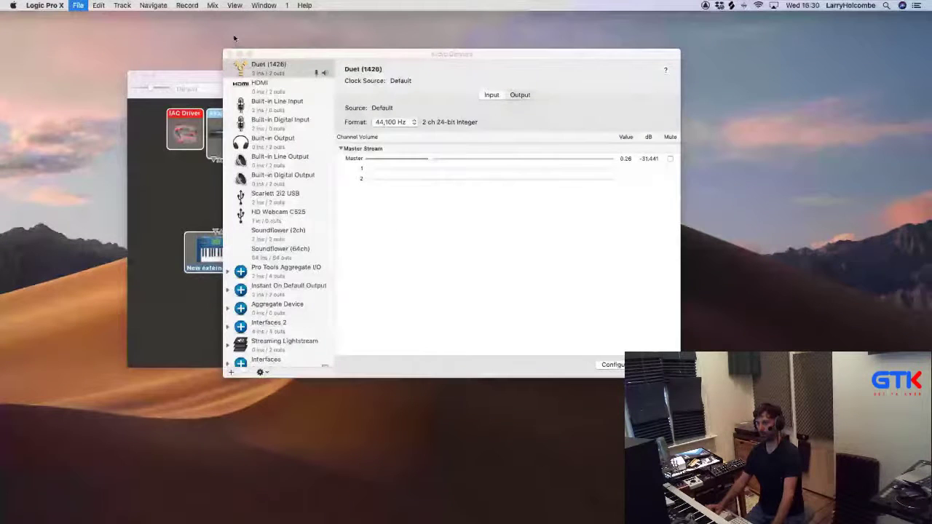
click(531, 412)
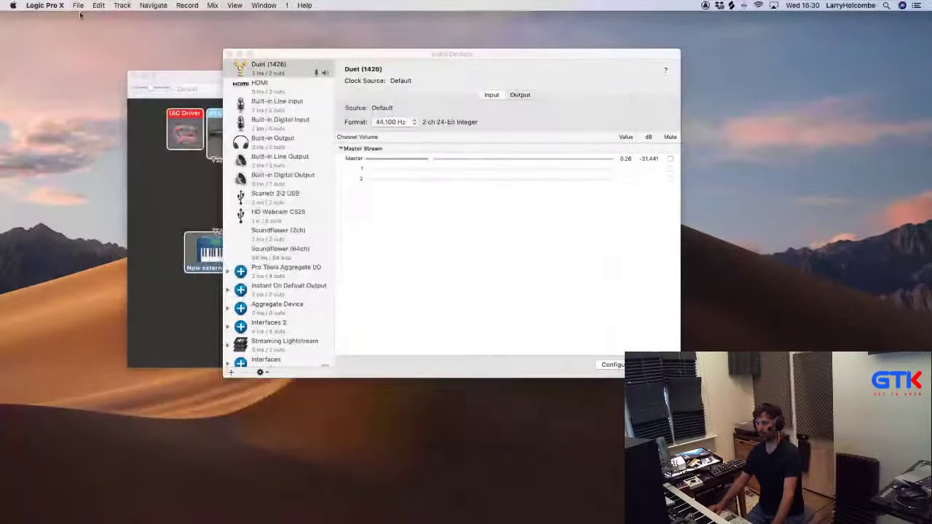
click(78, 5)
mouse_move(116, 44)
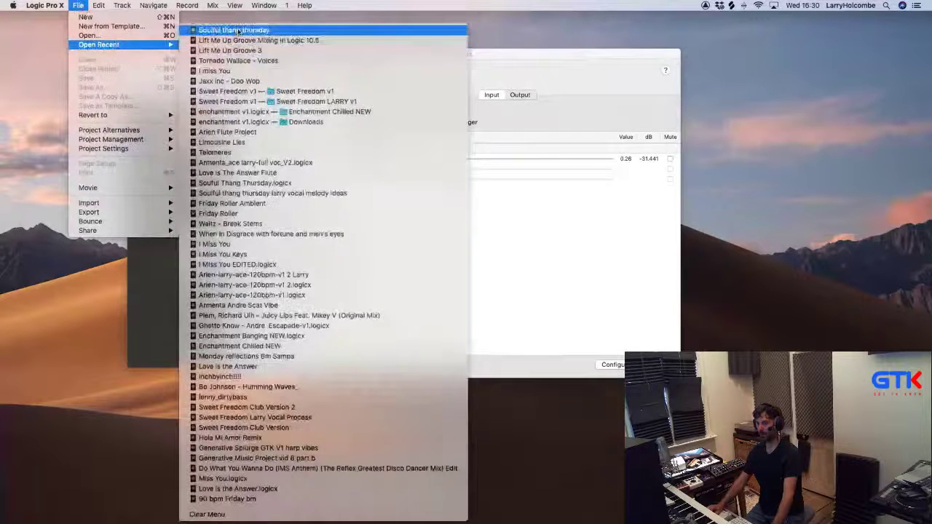
click(237, 31)
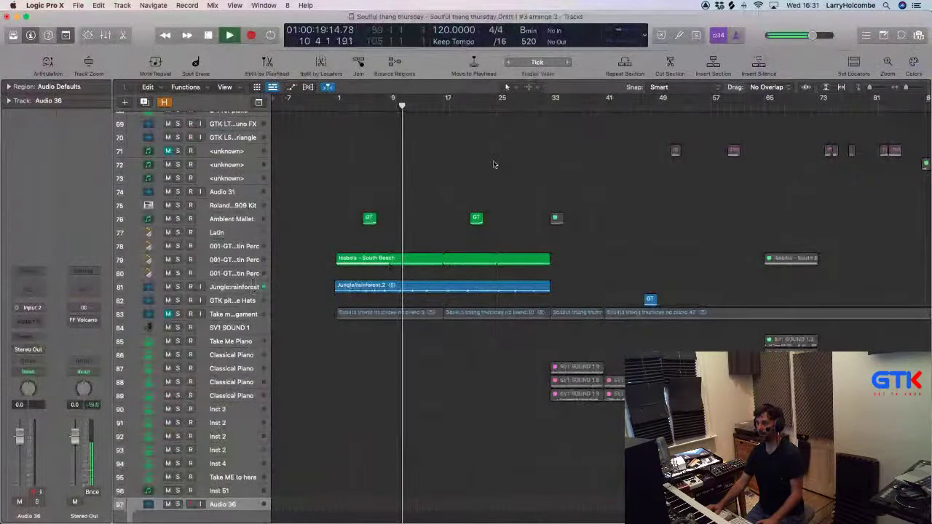
Zoom in on the Audio 36 take folder and play it with a cycle range from bar 89 to bar 105.
scroll(494, 165, right, 5)
ctrl+alt+click(494, 162)
scroll(493, 162, down, 2)
scroll(493, 163, right, 2)
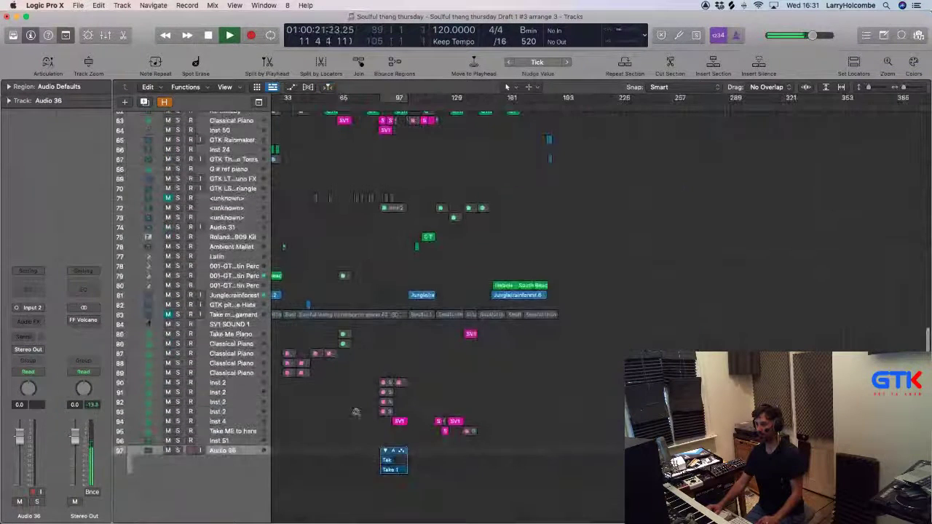
drag(359, 420, 450, 502)
key(space)
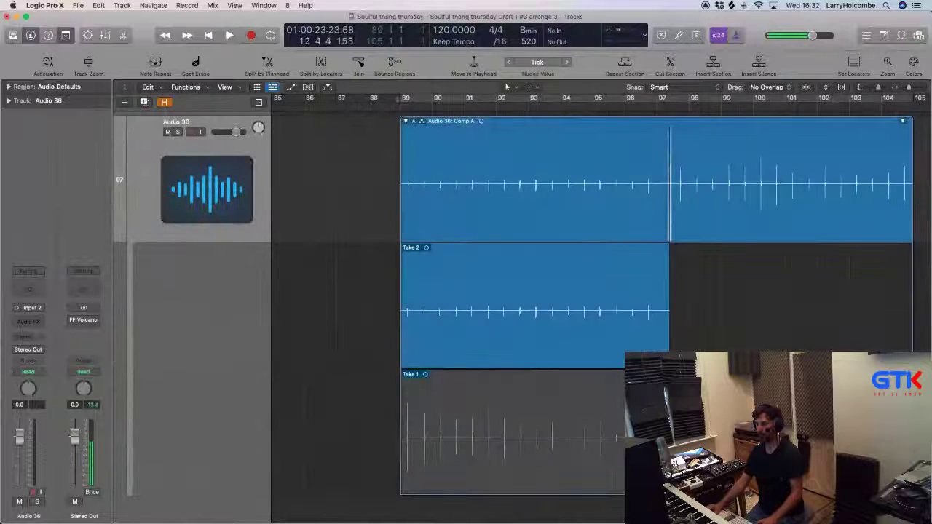
drag(406, 100, 910, 99)
key(space)
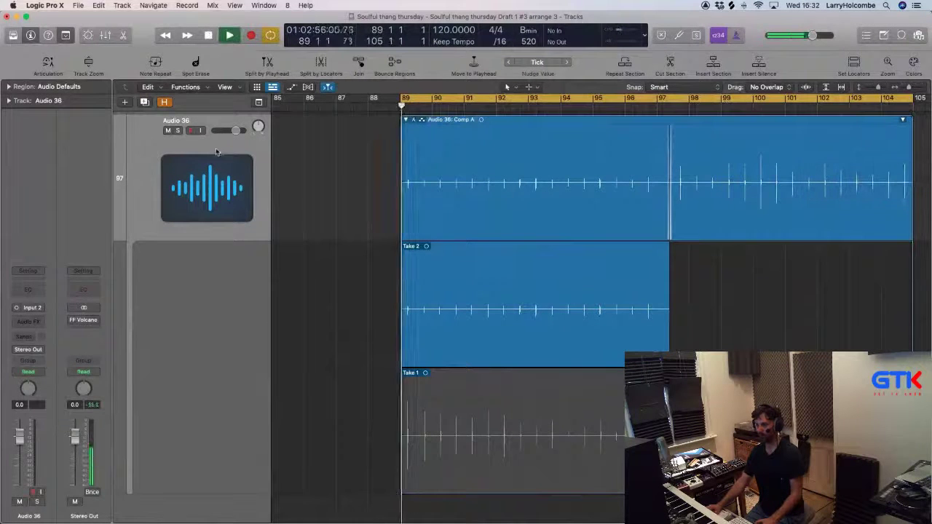
Solo the Audio 36 track and raise its volume to 6.0 dB.
click(36, 502)
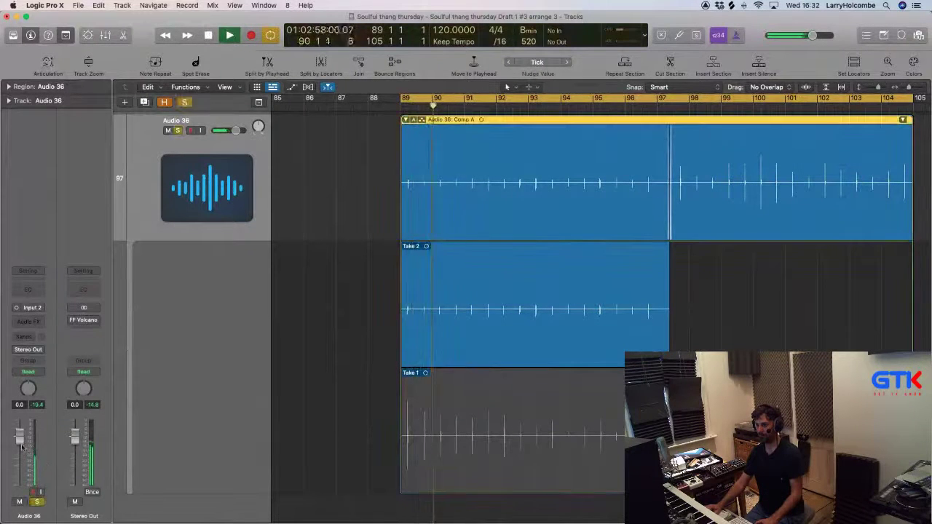
drag(32, 444, 31, 430)
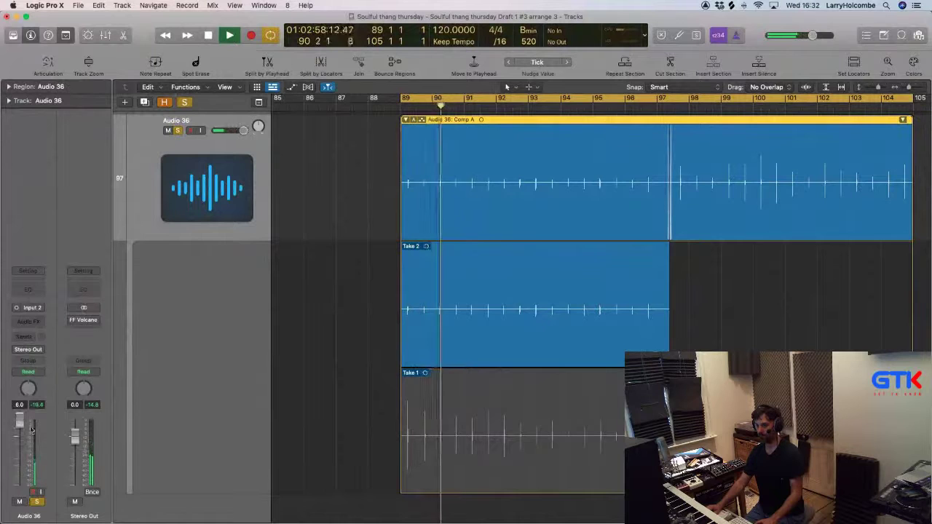
Insert a Noise Gate from the Dynamics plug-ins on the Audio 36 channel and close its window.
click(31, 321)
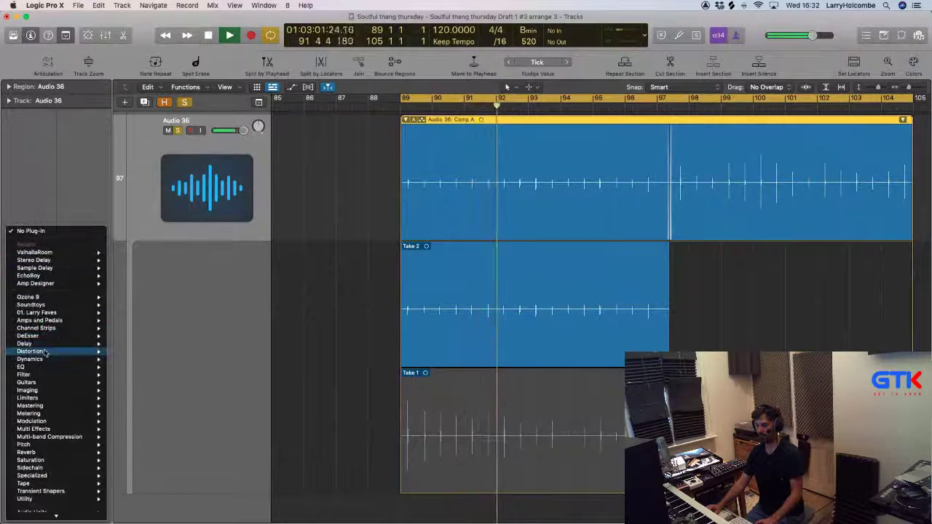
mouse_move(58, 359)
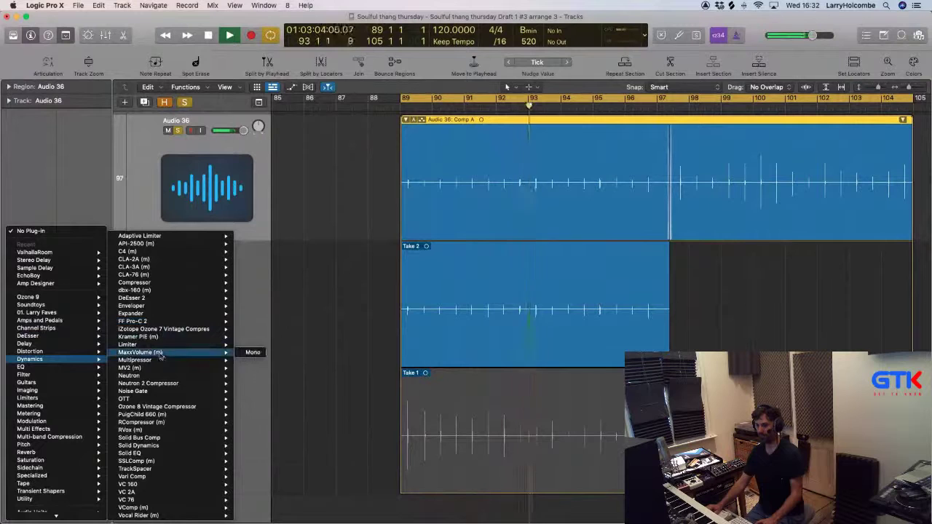
mouse_move(160, 393)
click(251, 391)
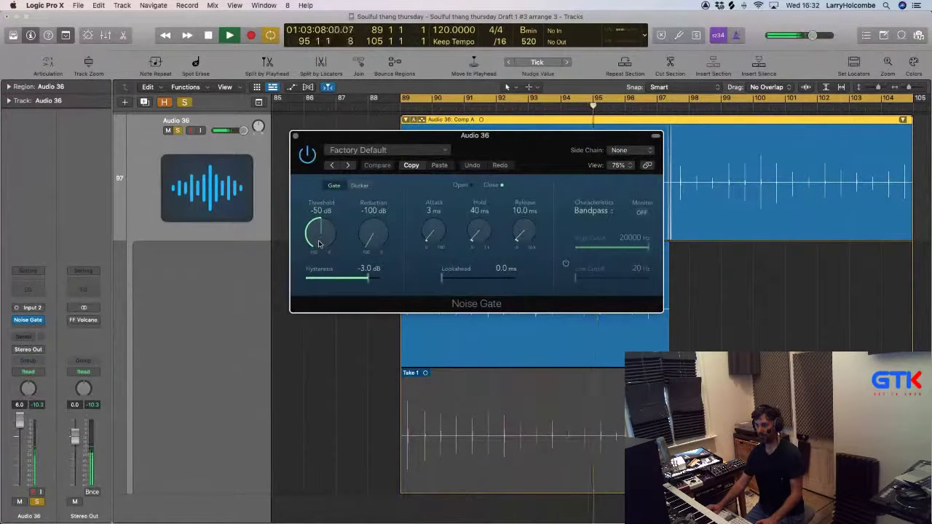
click(295, 136)
Set the threshold of the Noise Gate on Audio 36 to -40 dB and close the plug-in.
key(super+Left)
key(super+Up)
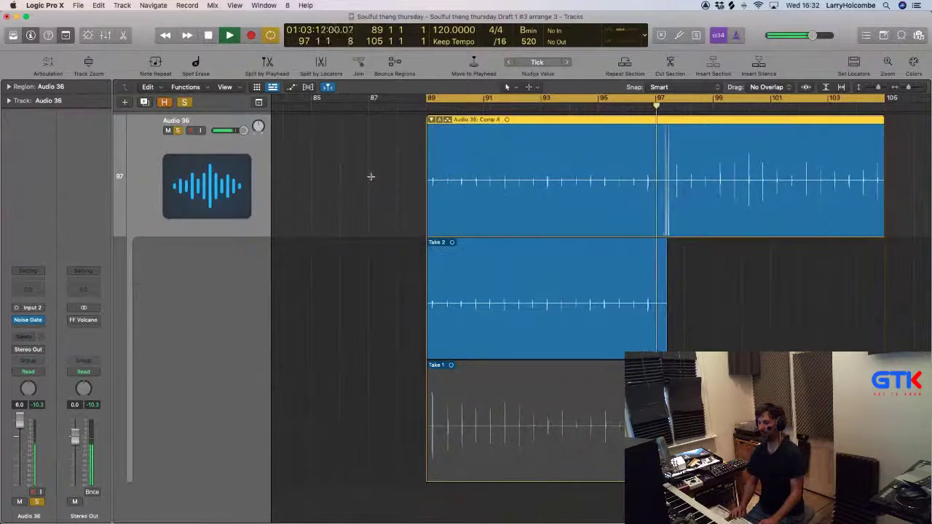
key(super+Up)
key(super+Up)
key(super+Up)
key(super+Up)
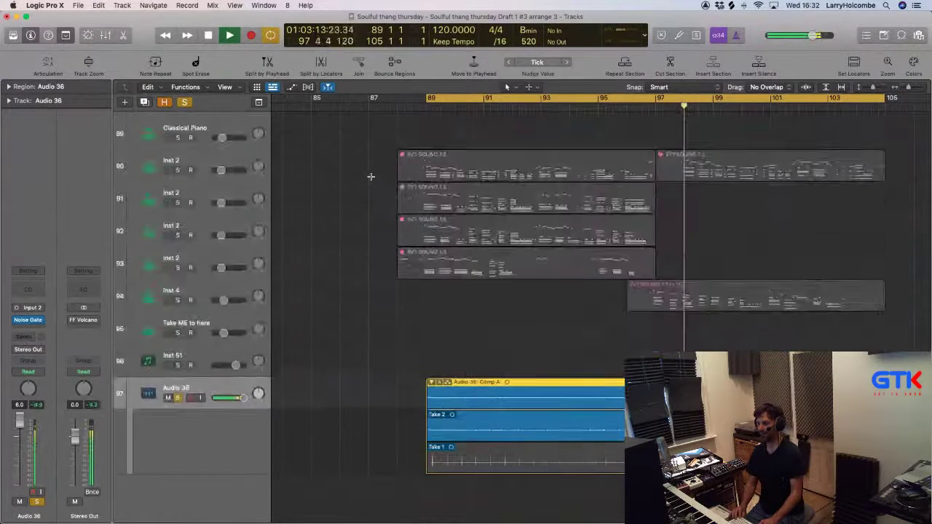
scroll(371, 179, left, 1)
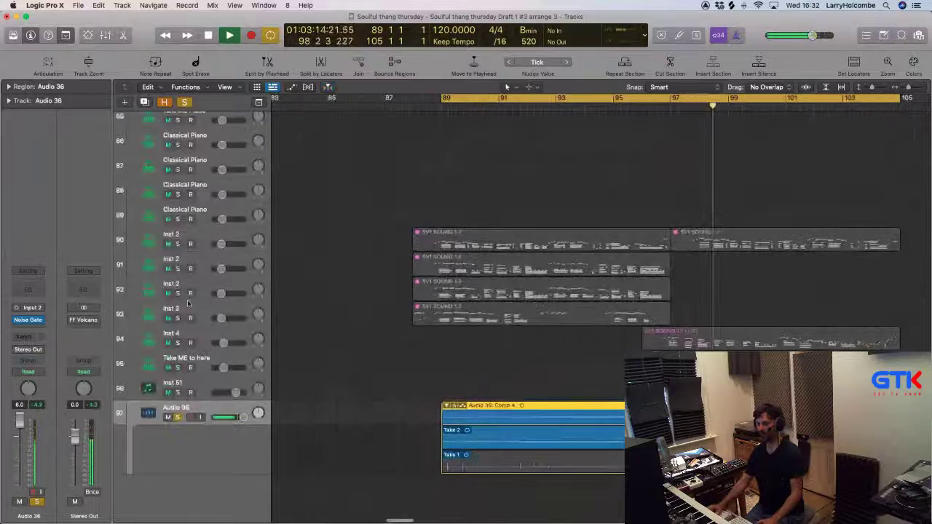
click(28, 320)
mouse_move(316, 238)
mouse_down()
mouse_move(317, 229)
mouse_move(319, 240)
mouse_up()
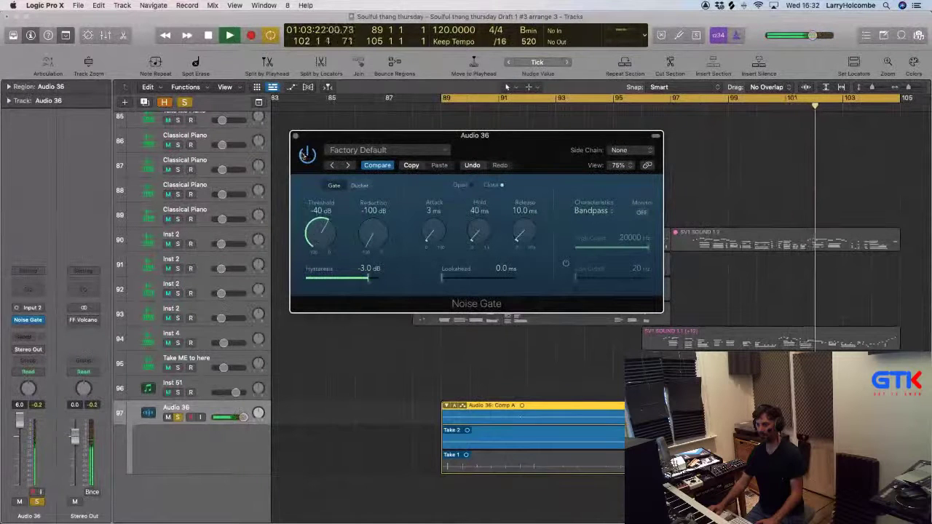
click(295, 137)
Choose Take 1 instead of Take 2 for the first part of the Audio 36 comp.
scroll(339, 208, down, 5)
click(340, 246)
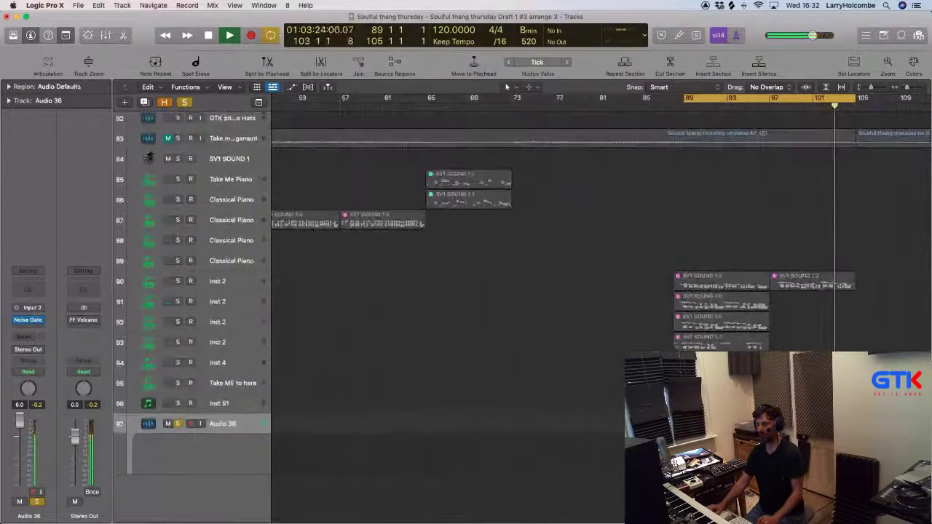
scroll(340, 246, up, 8)
click(564, 437)
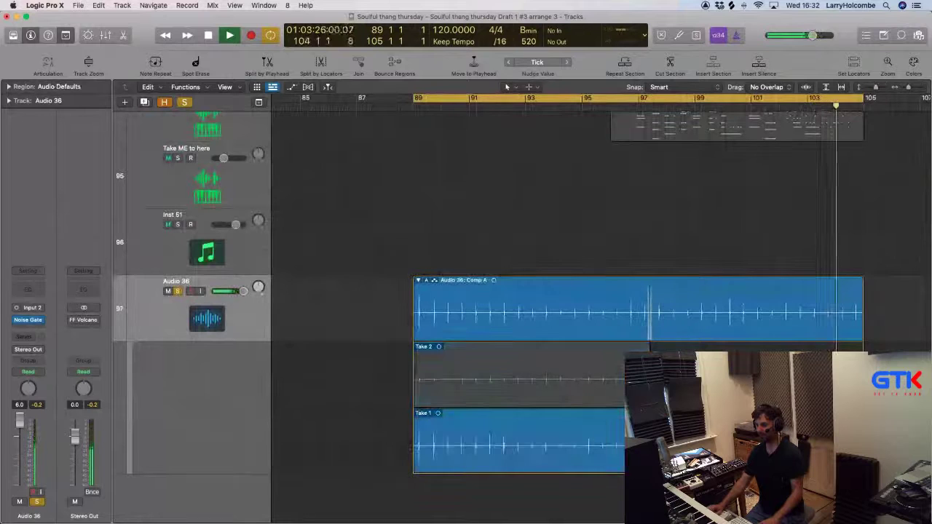
Stop playback, unpack the Audio 36 take folder to new tracks and delete the Comp A regions from Audio 36.
key(space)
click(426, 280)
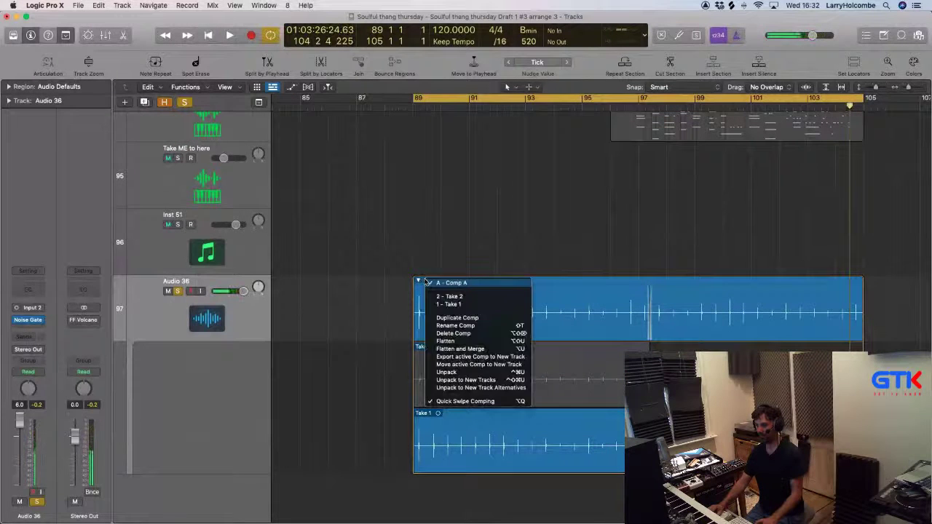
click(484, 380)
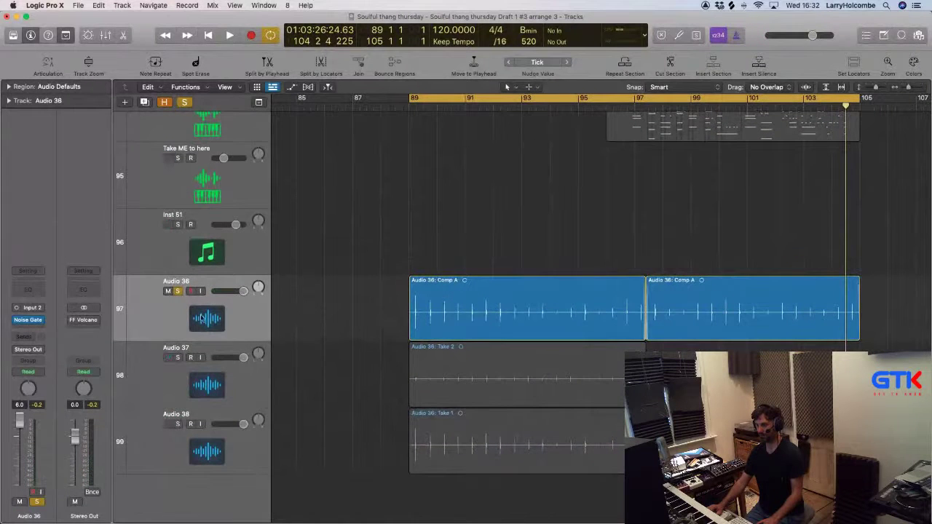
click(217, 368)
click(217, 312)
key(Delete)
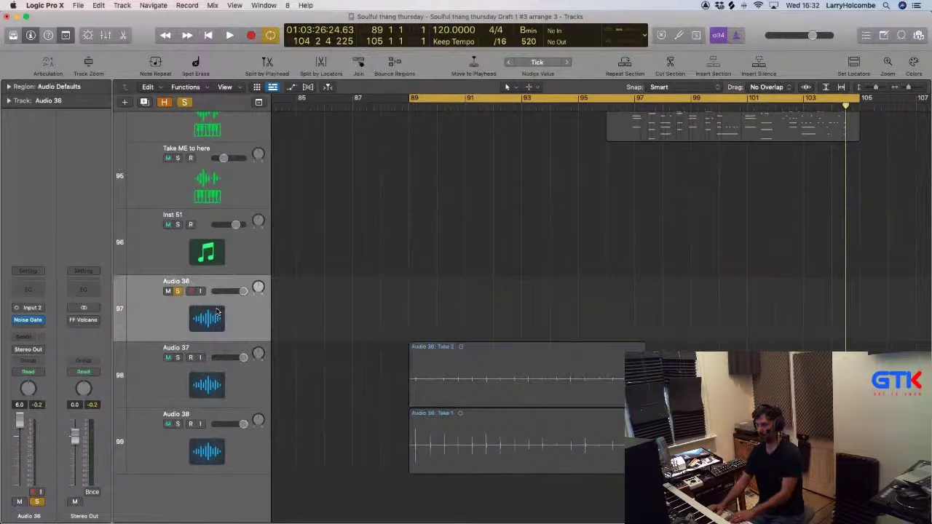
Copy the Take 2 region on Audio 37 to bar 97, and play the cycle with Audio 36 unsoloed.
drag(494, 372, 719, 374)
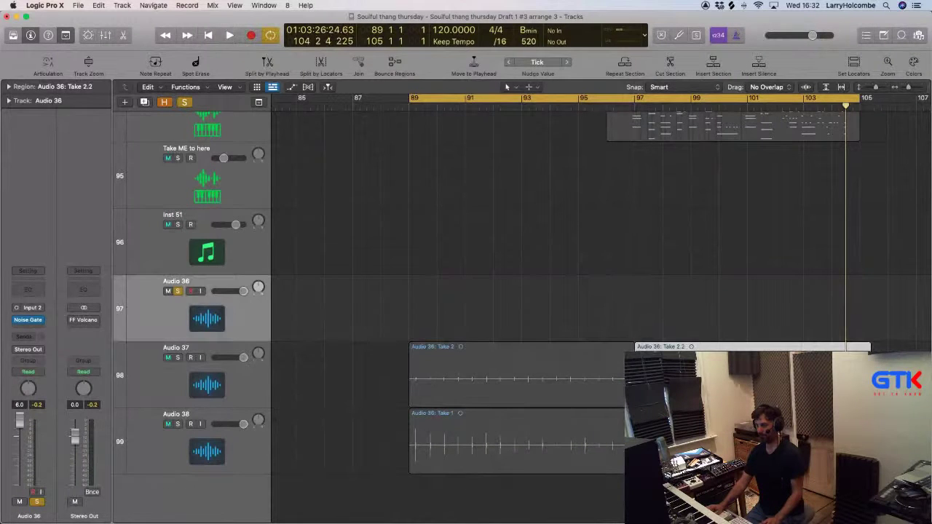
key(s)
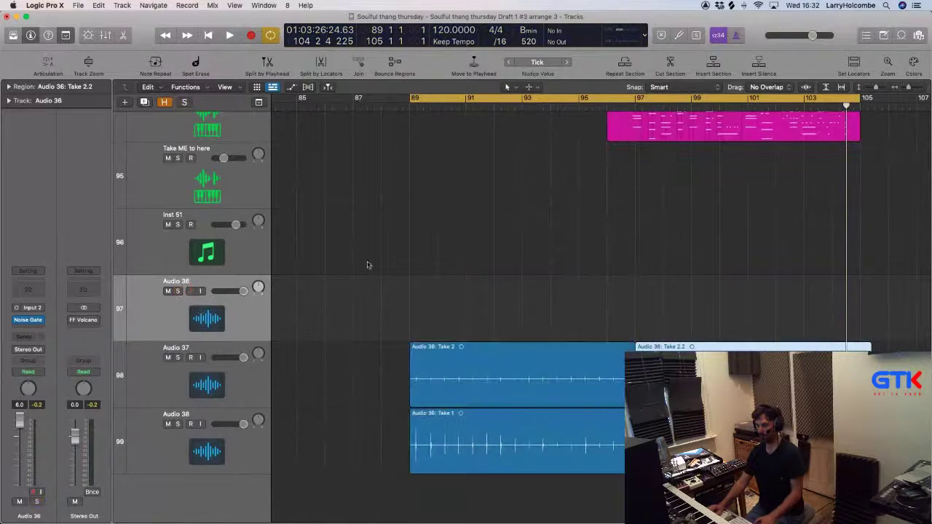
key(space)
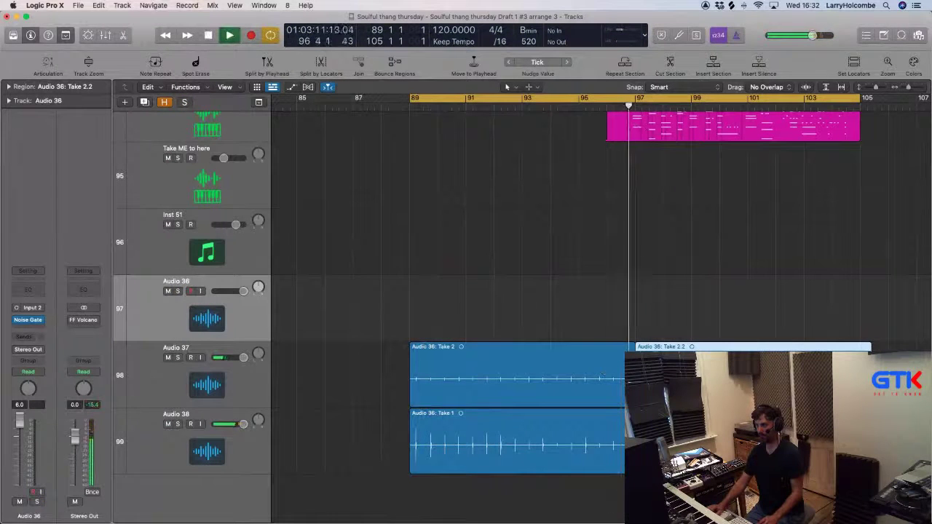
Delete the Take 1 and Take 2 regions between bars 89 and 97 on Audio 38 and Audio 37.
drag(636, 394, 911, 436)
click(685, 371)
drag(612, 337, 543, 441)
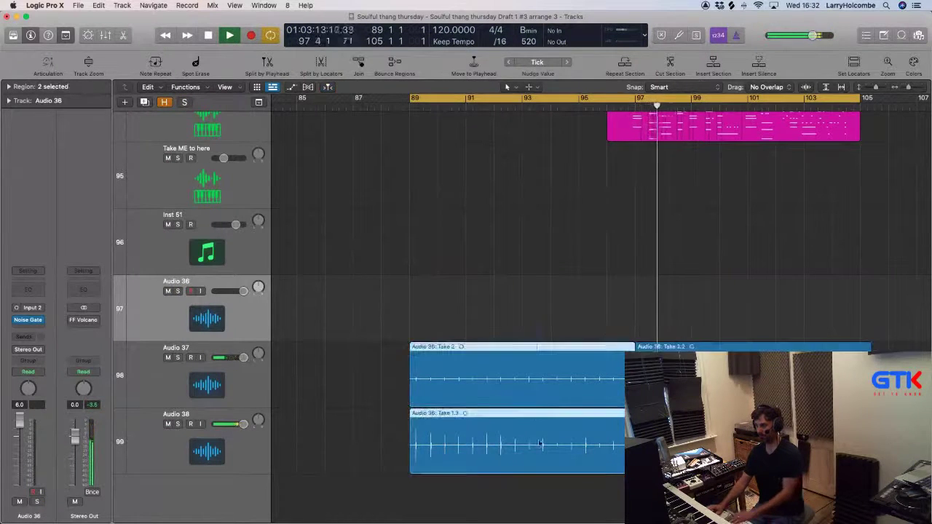
key(Delete)
Lower the volume of Audio 37 and Audio 38 in the mixer, and play from bar 97 with the cycle range off.
key(x)
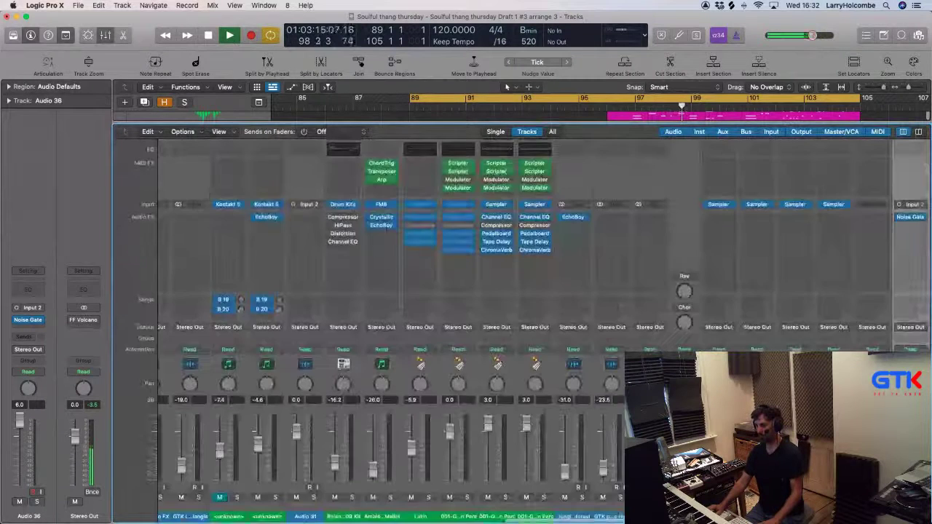
scroll(466, 292, right, 5)
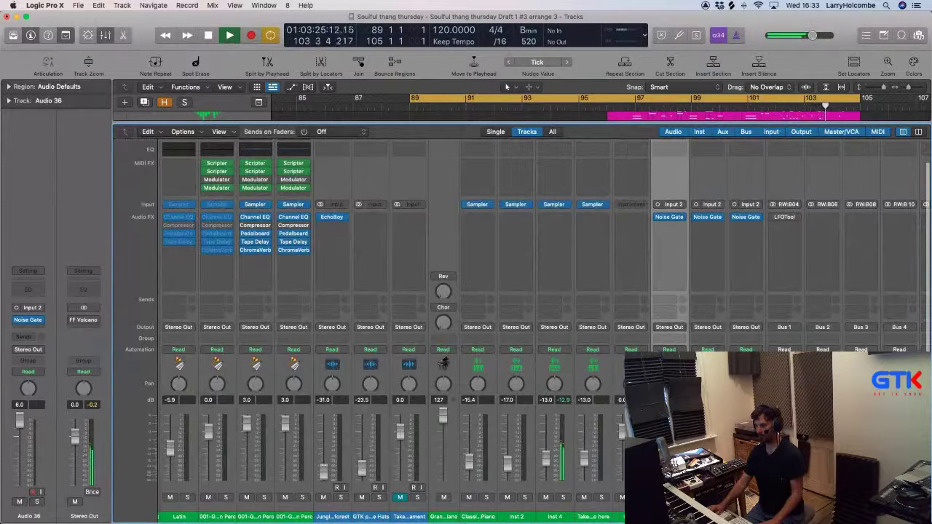
key(x)
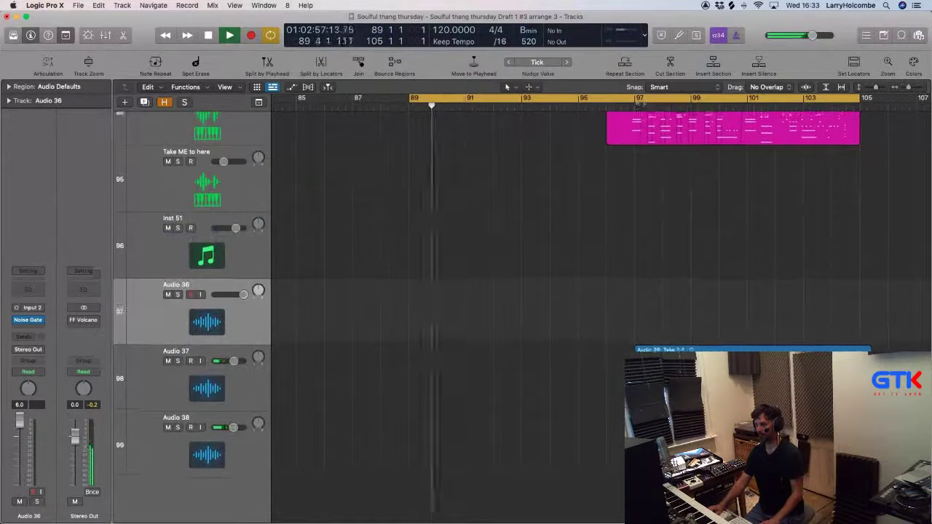
click(630, 98)
click(632, 107)
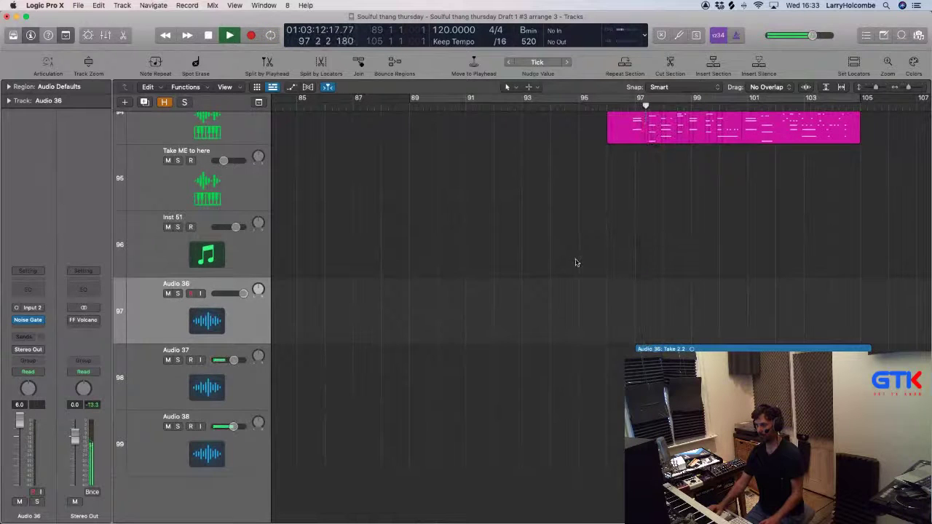
Pan Audio 37 to -64 and Audio 38 to +63 during playback.
key(x)
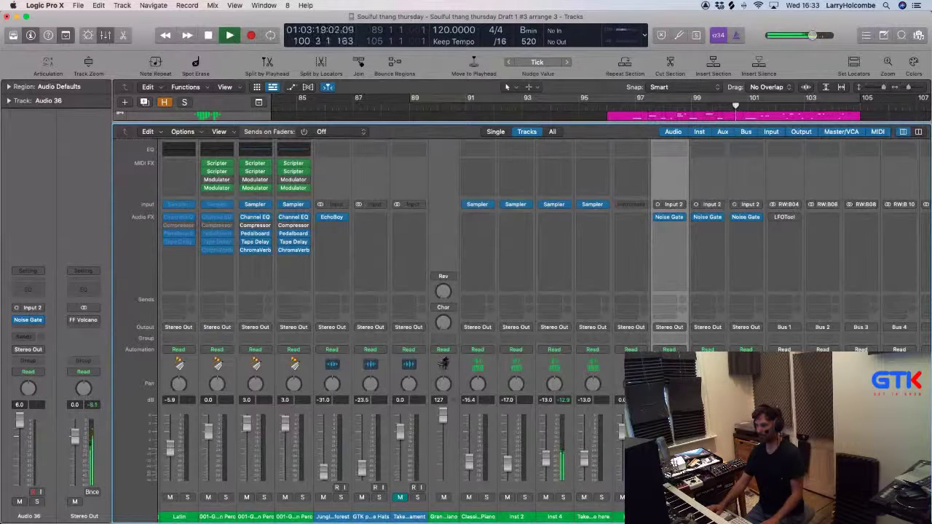
key(x)
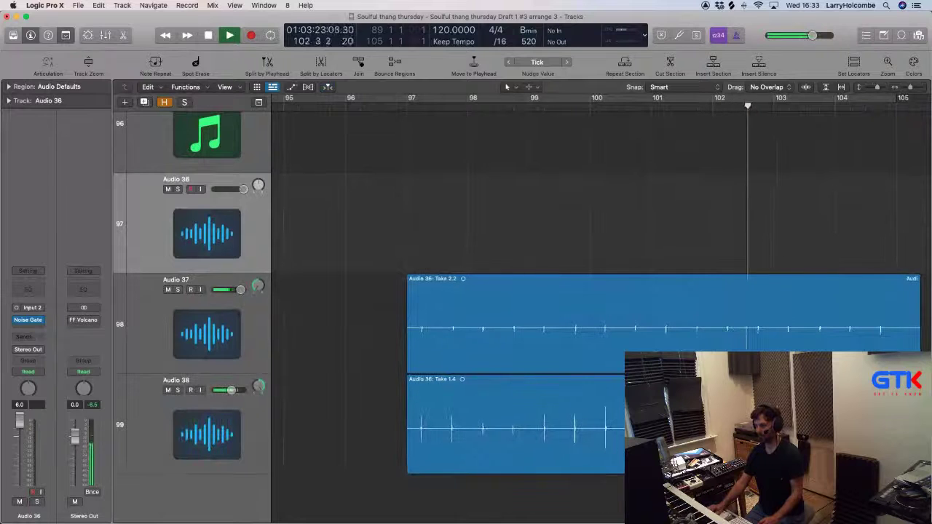
Split the Take 1 region on Audio 38 at bar 101, and copy its second half to bar 97 on a duplicate track below.
click(332, 427)
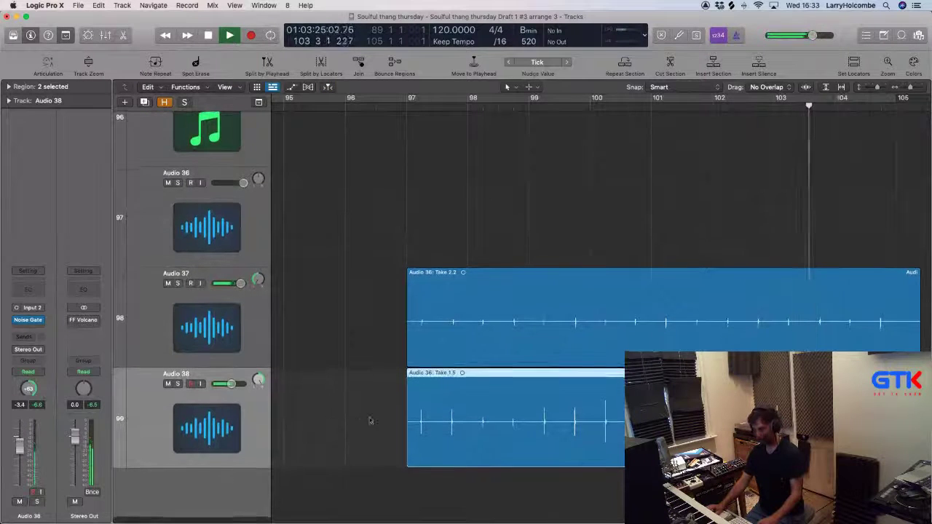
scroll(370, 420, down, 3)
key(space)
drag(709, 319, 472, 420)
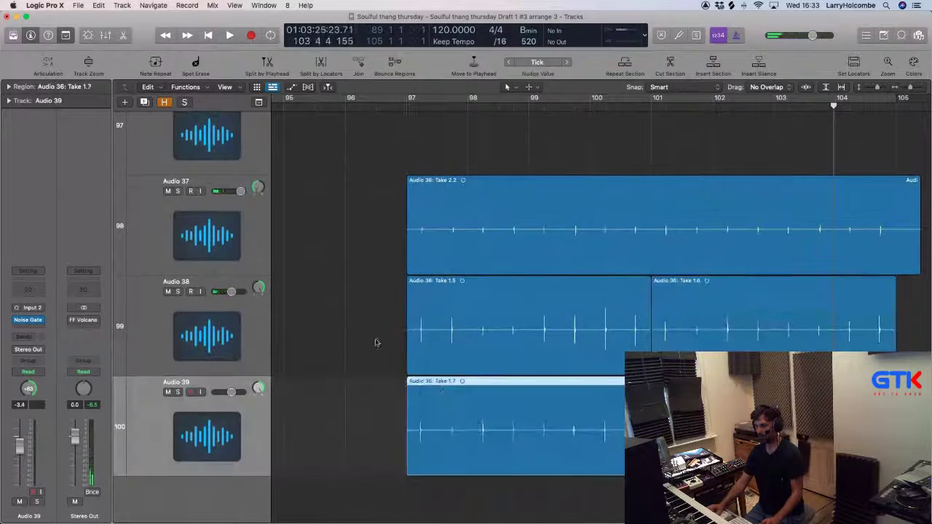
Copy the regions at bar 97 on Audio 38 and Audio 39 to bar 101 on the same tracks.
shift+click(513, 336)
drag(513, 336, 760, 336)
click(264, 286)
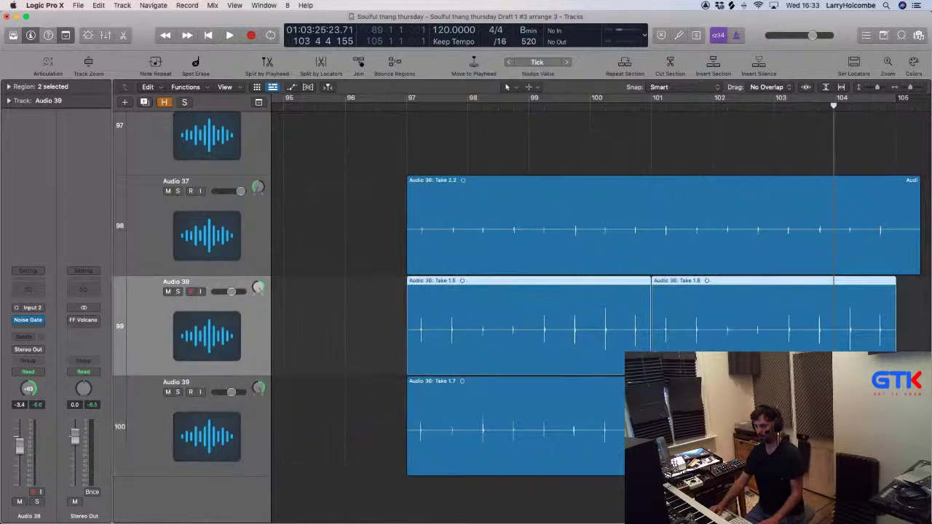
Split the Take 2 region on Audio 37 at bar 101.
drag(651, 183, 928, 211)
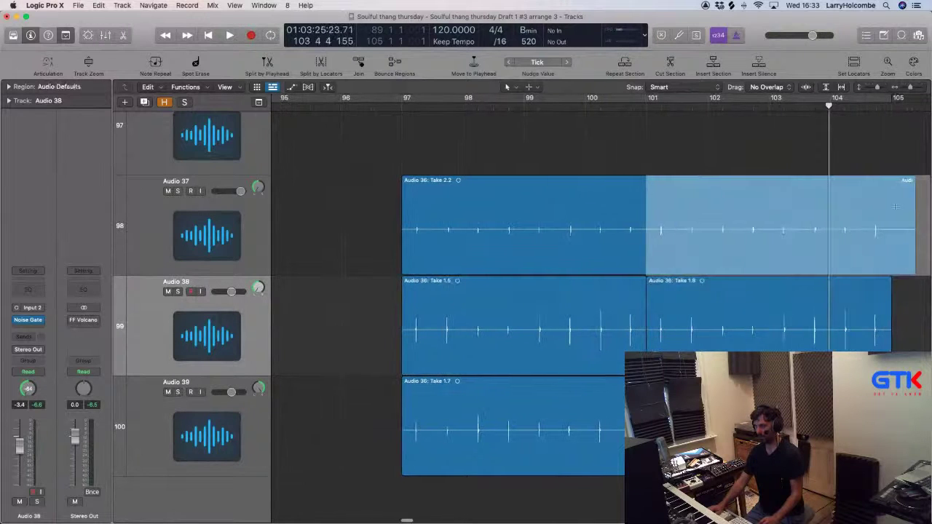
click(697, 210)
click(212, 237)
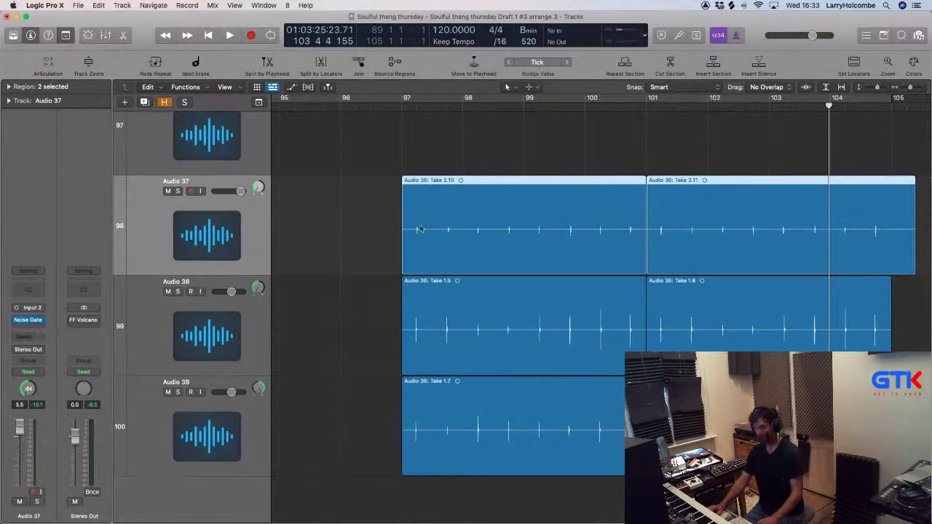
Copy the second half of Take 2 to bar 97 on a duplicate of Audio 37, and repeat both tracks' bar 97 regions at bar 101.
key(super+d)
drag(725, 228, 478, 330)
shift+click(473, 218)
drag(474, 218, 700, 235)
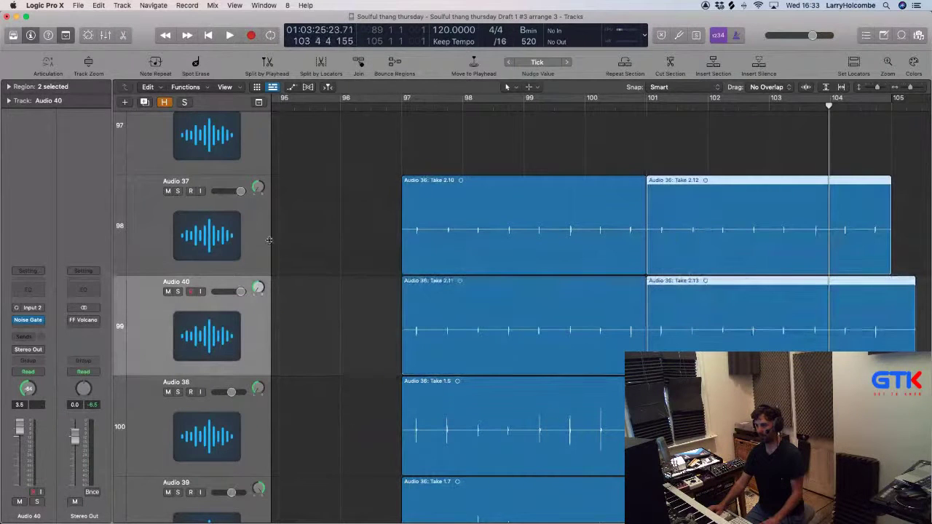
Pan Audio 40 to +63 and play from bar 97.
click(245, 332)
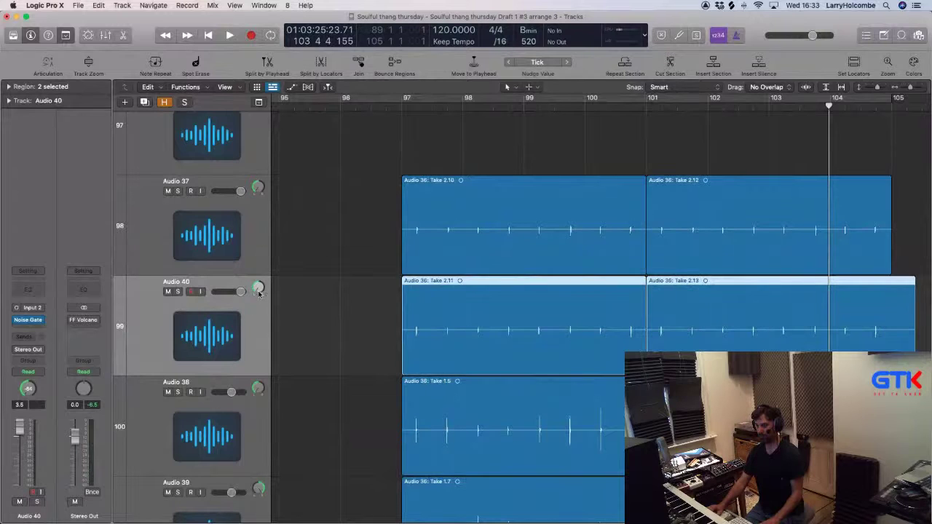
click(388, 107)
key(space)
Lower the volumes of Audio 37, 40, 38 and 39 together in the mixer, bringing Audio 37 to -5.1 dB.
key(x)
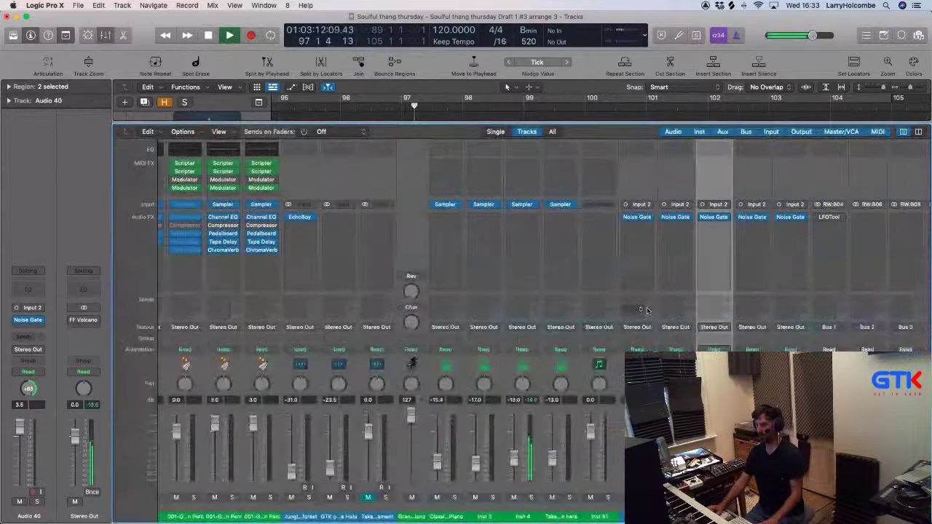
drag(676, 516, 790, 516)
drag(780, 427, 779, 451)
scroll(779, 441, right, 1)
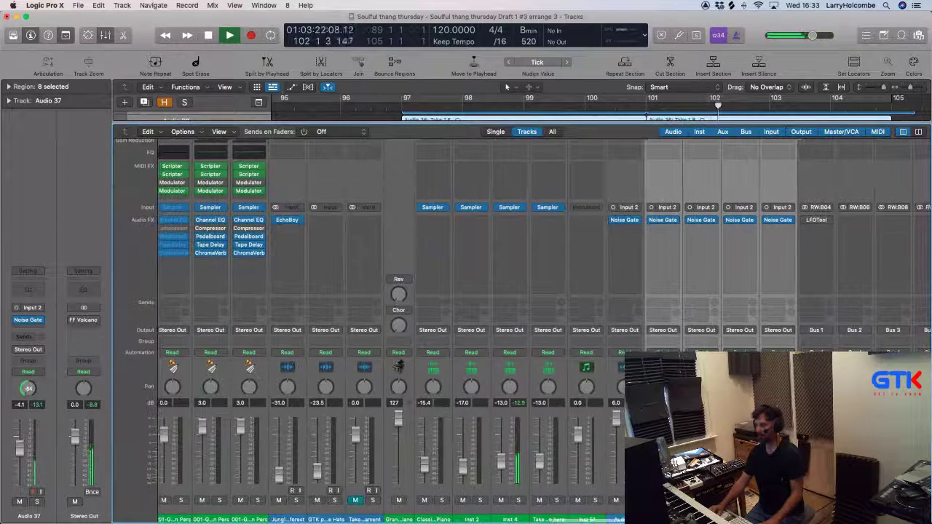
scroll(780, 444, right, 1)
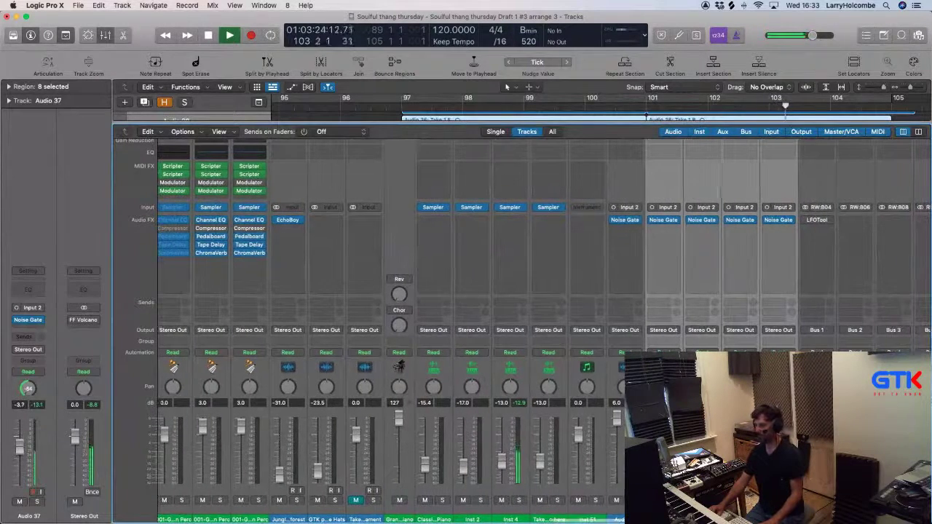
scroll(780, 445, right, 1)
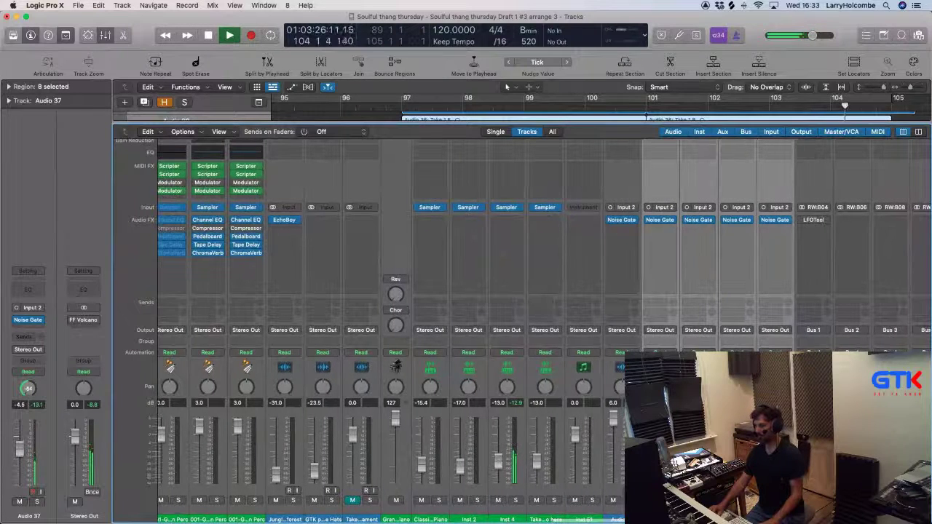
key(p)
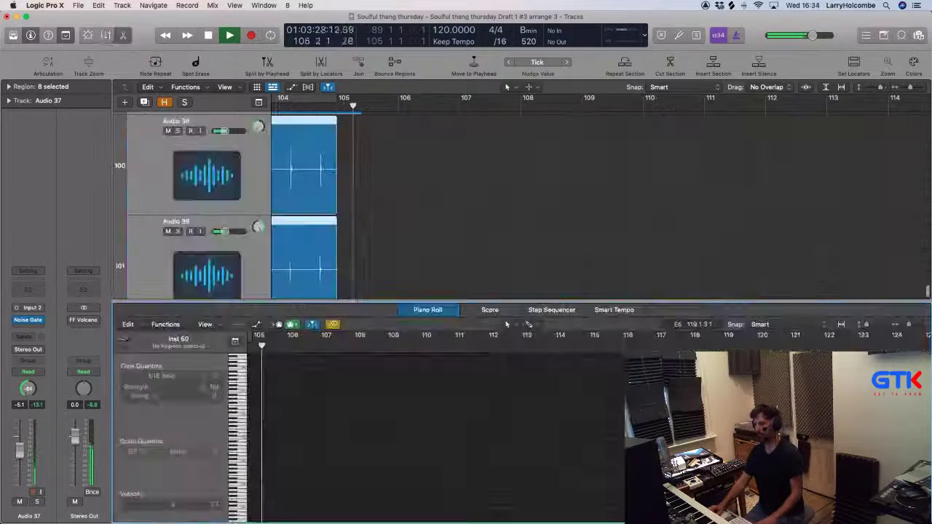
key(x)
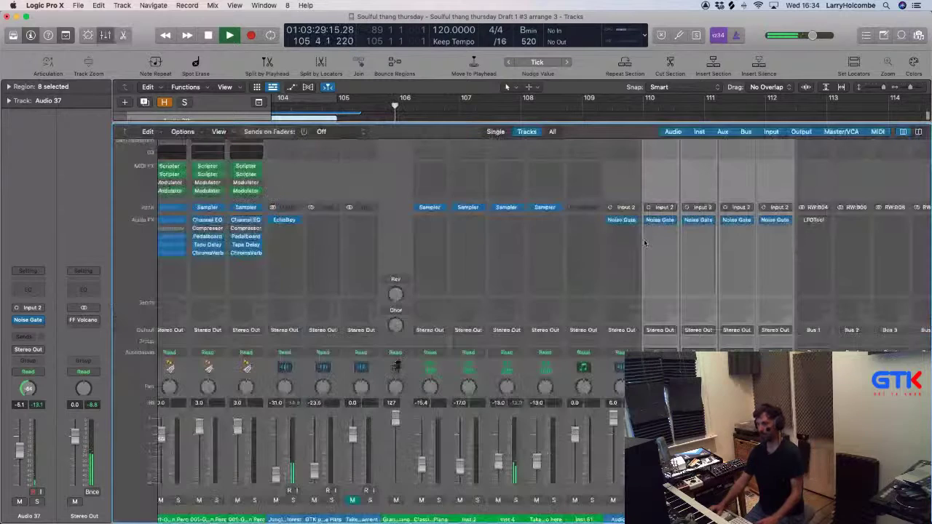
key(x)
Examine the whole arrangement and the section between bars 105 and 121 across all tracks during playback, and stop at bar 117.
key(Up)
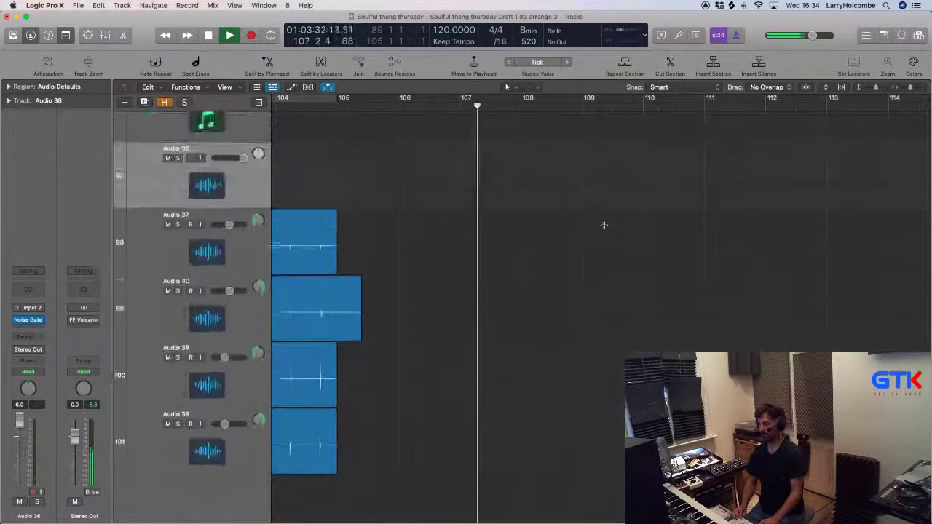
key(super+Up)
key(super+Up)
key(super+Up)
key(super+Up)
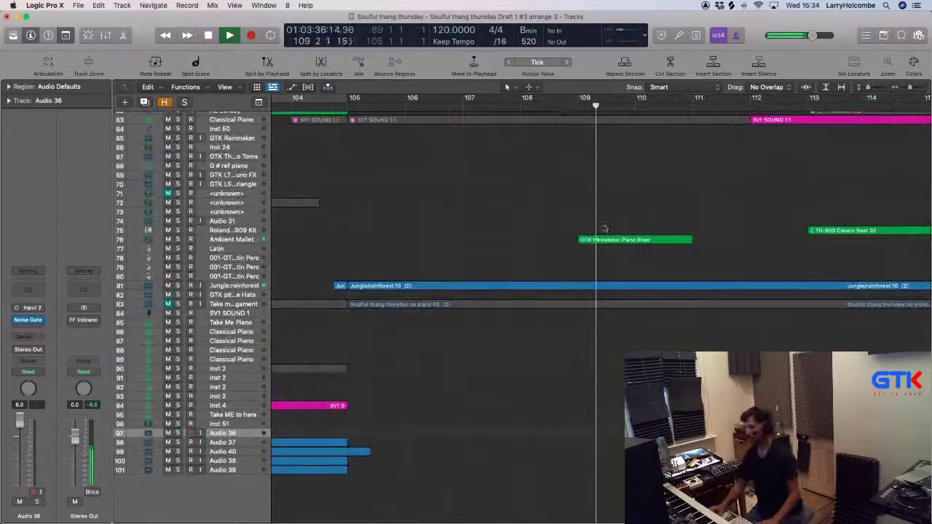
ctrl+alt+click(603, 226)
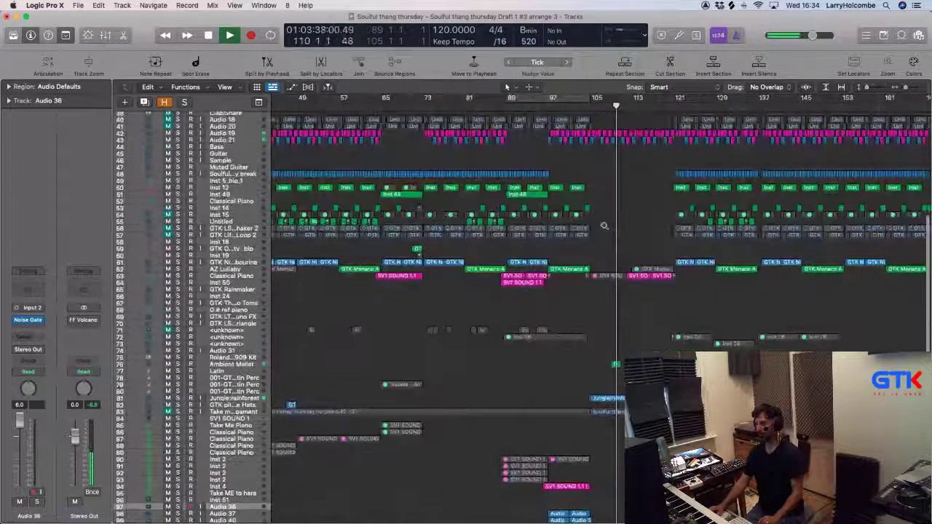
ctrl+alt+click(696, 316)
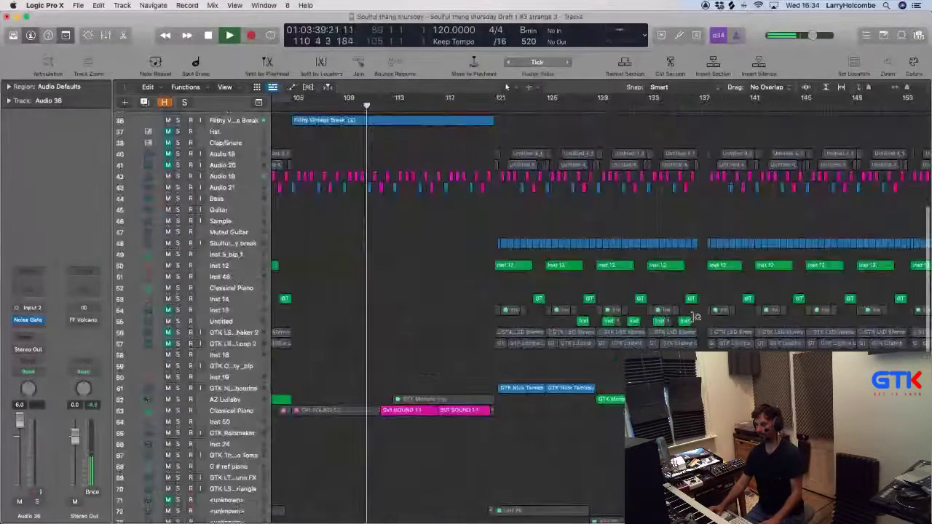
scroll(466, 153, up, 8)
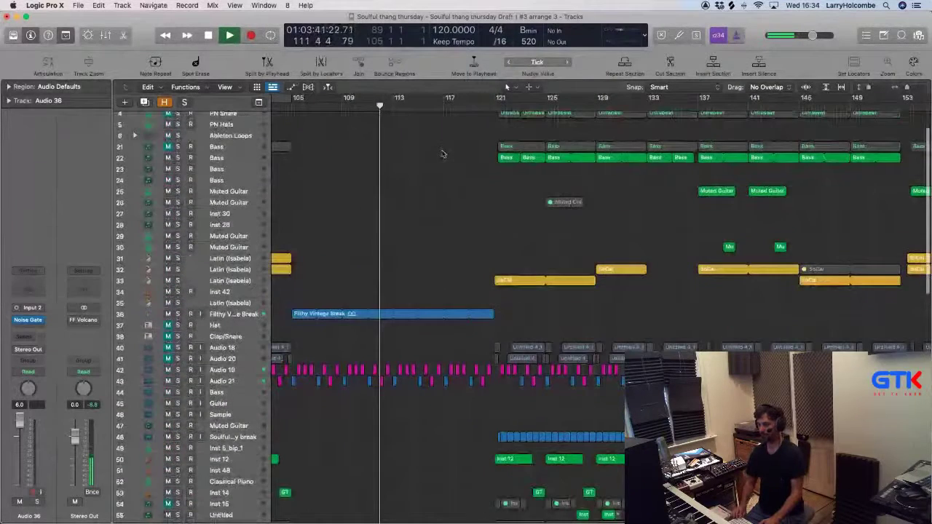
key(super+Up)
key(super+Up)
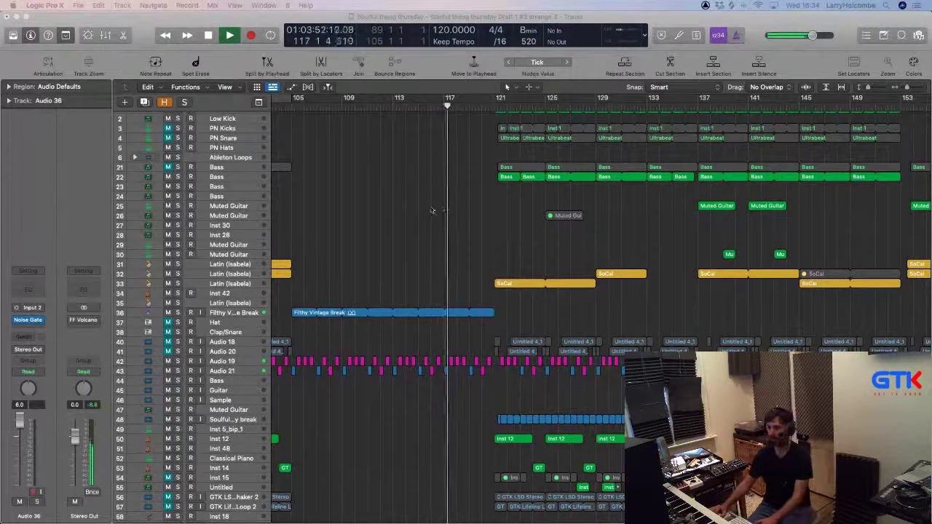
key(space)
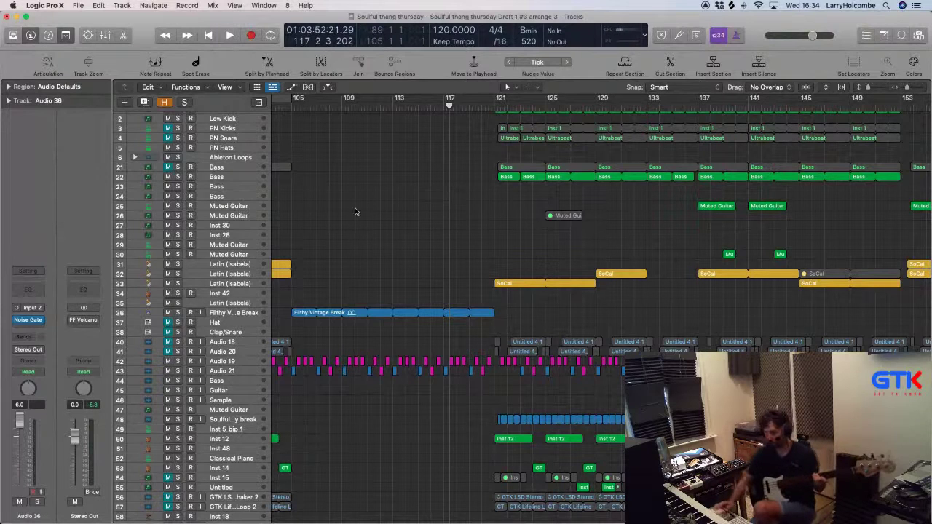
Create one audio track below Audio 39 that uses Input 2, with record enable and input monitoring on.
key(x)
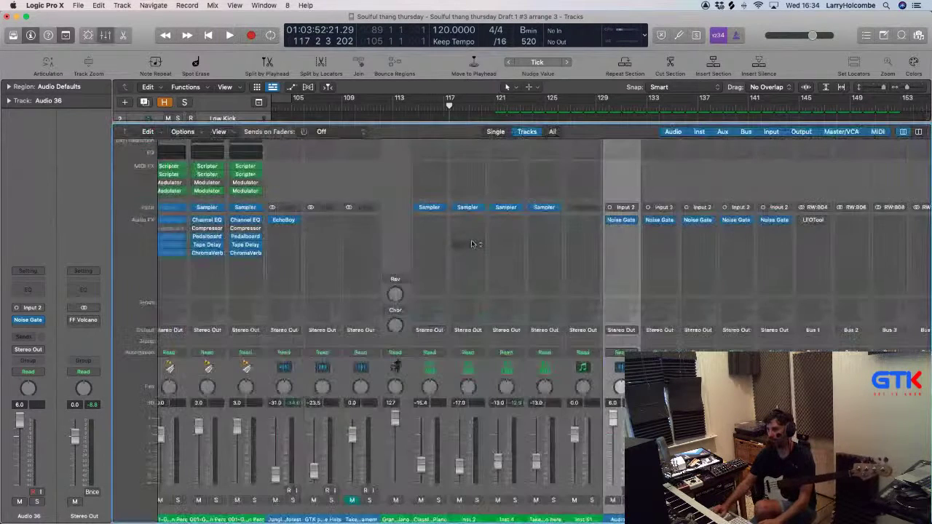
key(x)
scroll(332, 424, down, 15)
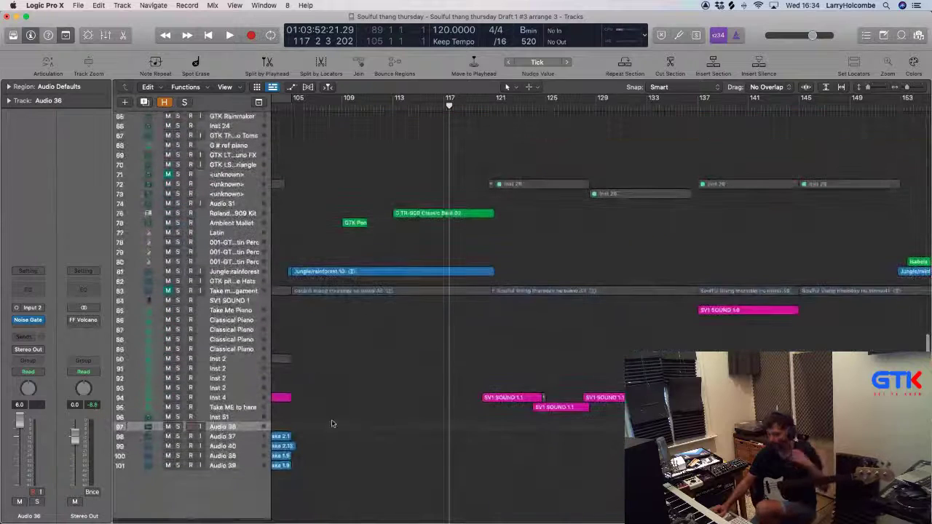
click(237, 471)
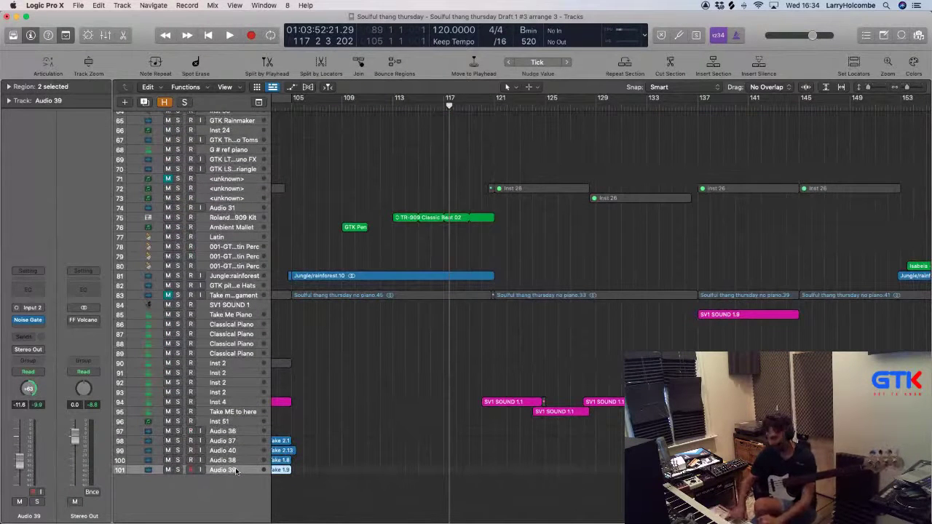
key(alt+super+n)
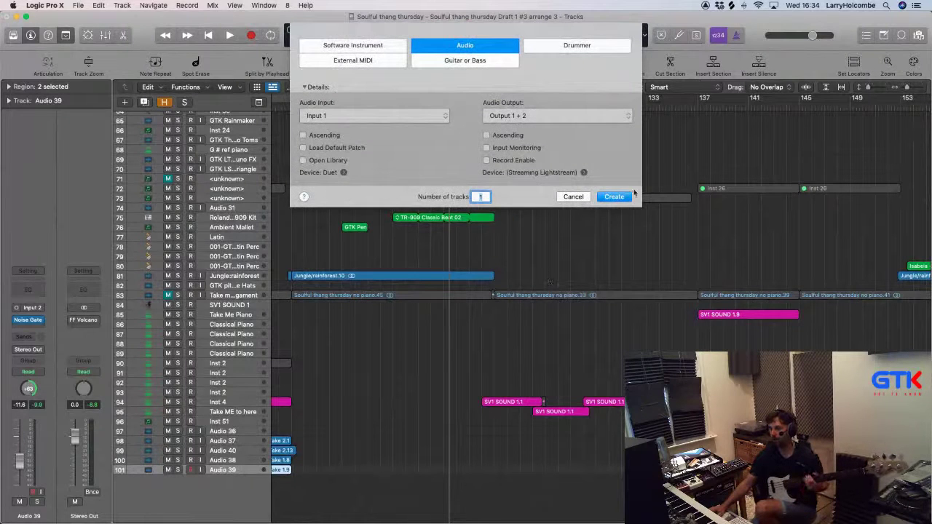
click(618, 197)
click(35, 308)
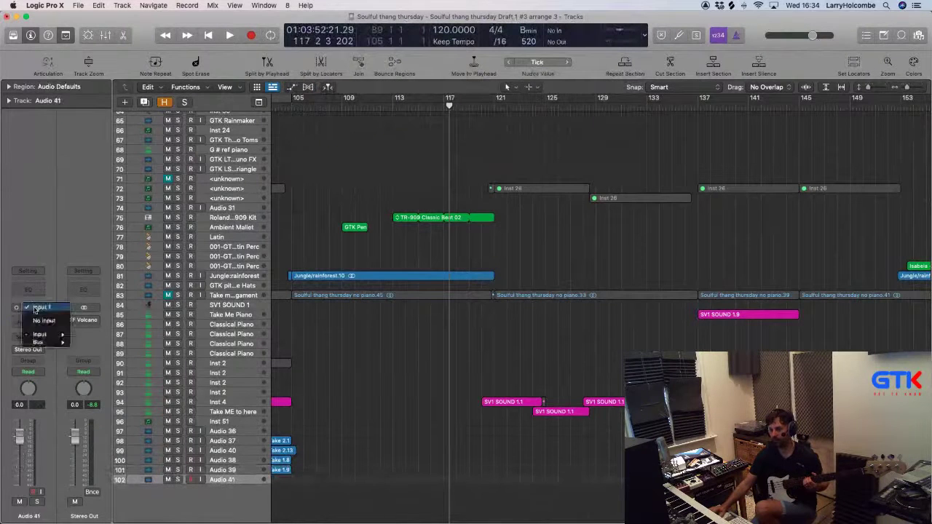
click(87, 341)
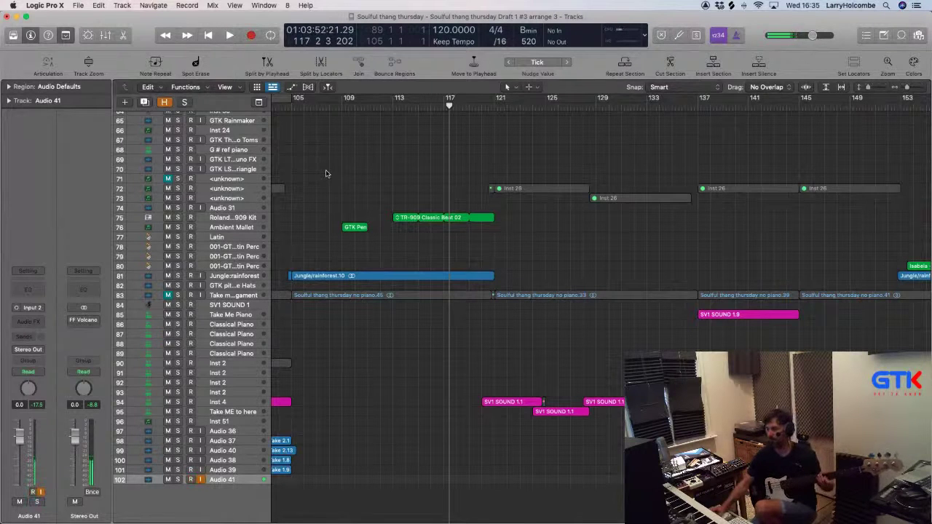
Set the cycle range to bars 97 to 105 and start playback.
scroll(326, 174, up, 10)
scroll(326, 173, left, 3)
scroll(323, 171, down, 10)
scroll(324, 171, left, 3)
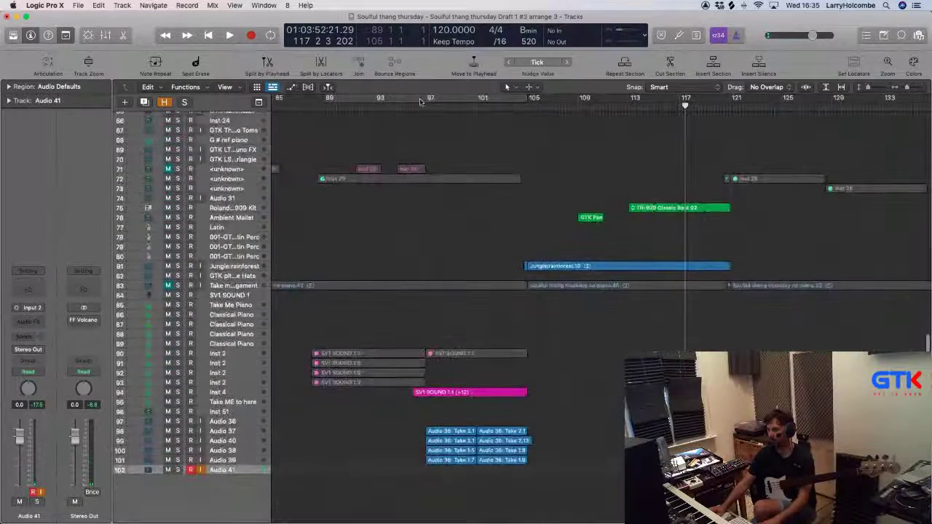
drag(430, 97, 528, 109)
key(space)
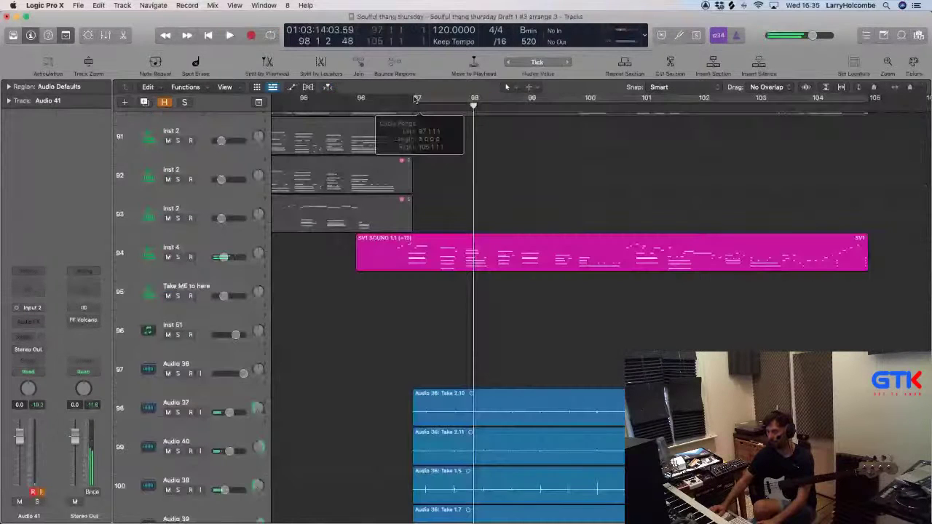
Play a cycle over bars 97 to 99 with only Inst 4 and Audio 41 soloed.
drag(418, 99, 521, 112)
key(space)
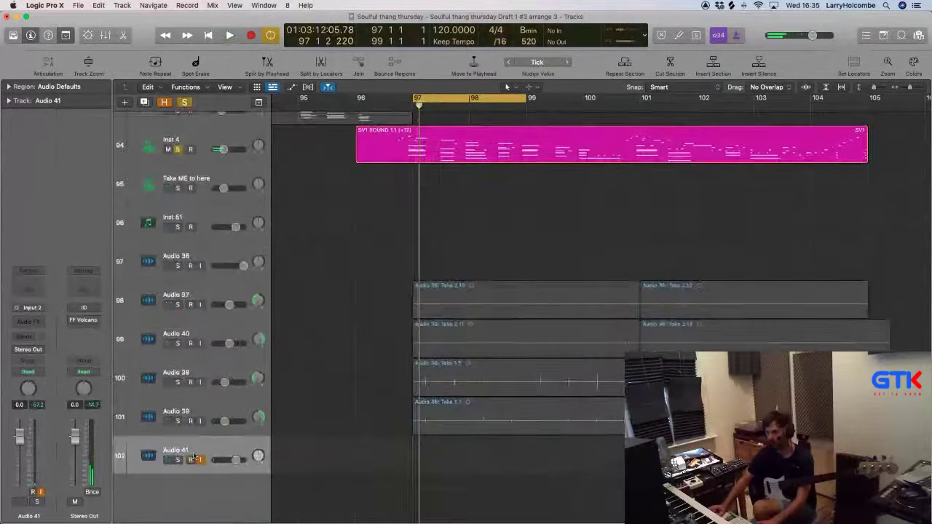
click(176, 460)
key(space)
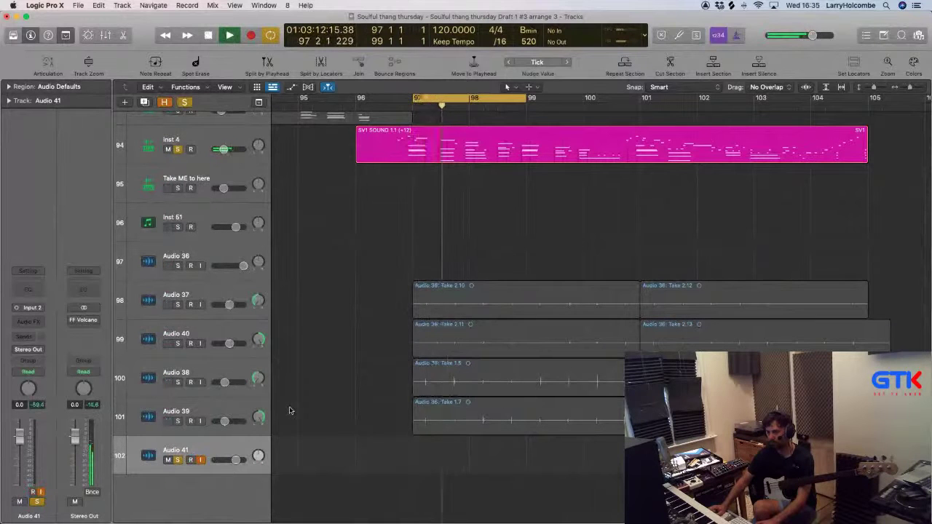
Open the SV1 SOUND 1.1 region on Inst 4 in the Piano Roll, and examine the chord notes around bar 97 with the cycle playing.
double_click(398, 156)
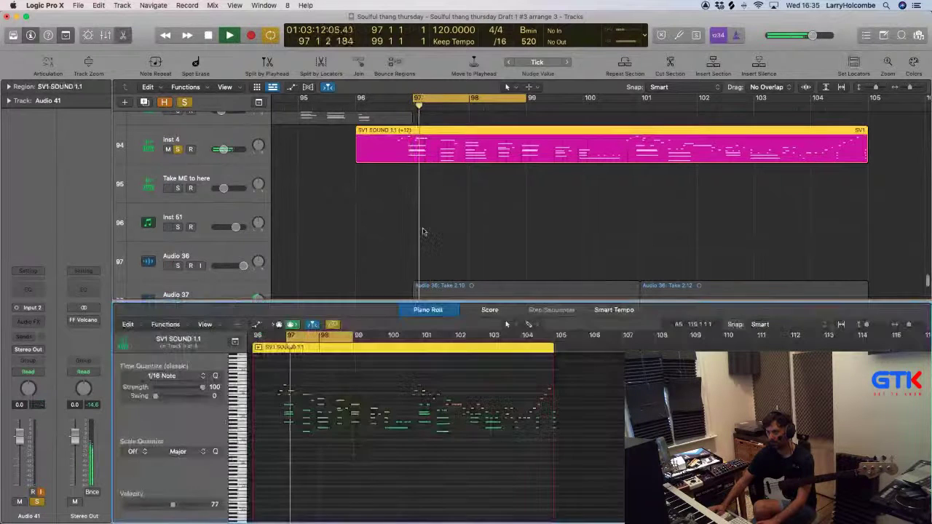
drag(302, 422, 264, 442)
key(space)
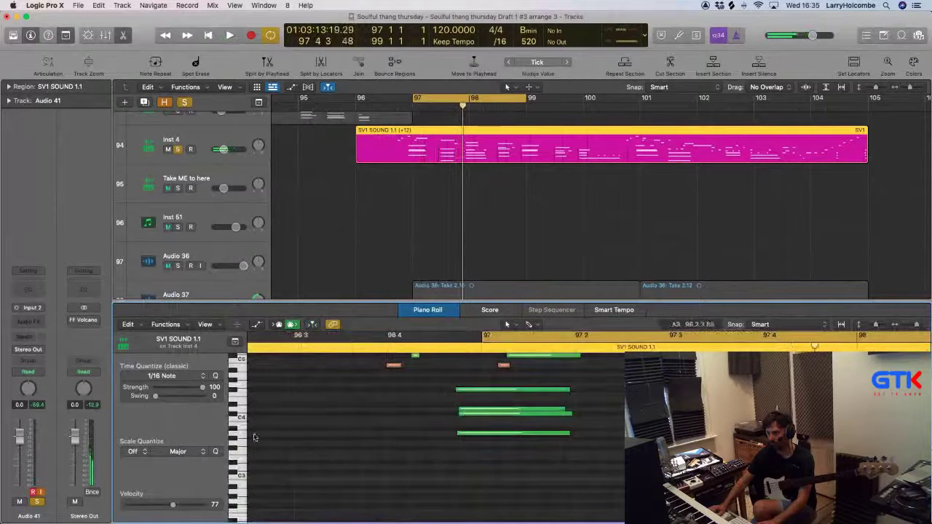
key(space)
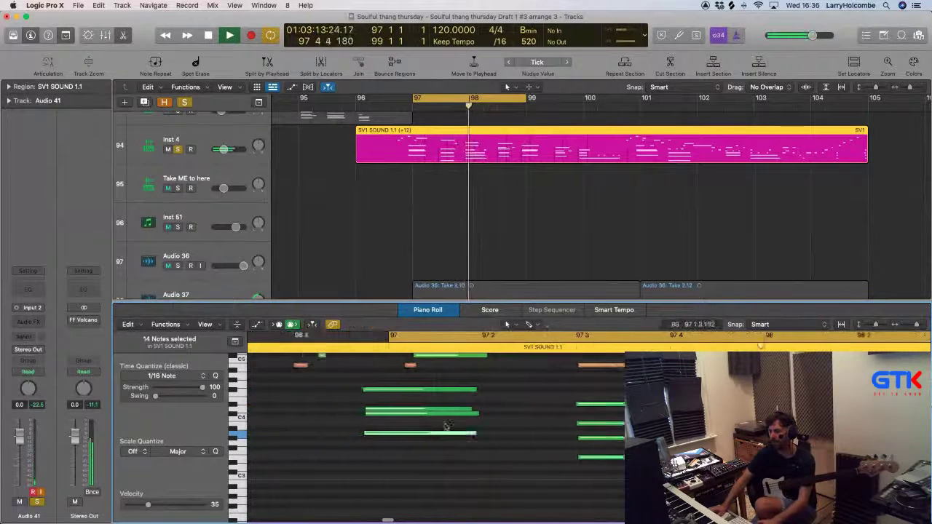
Stop playback and select the short note just before bar 97 in the Piano Roll.
scroll(379, 431, up, 3)
key(space)
click(371, 379)
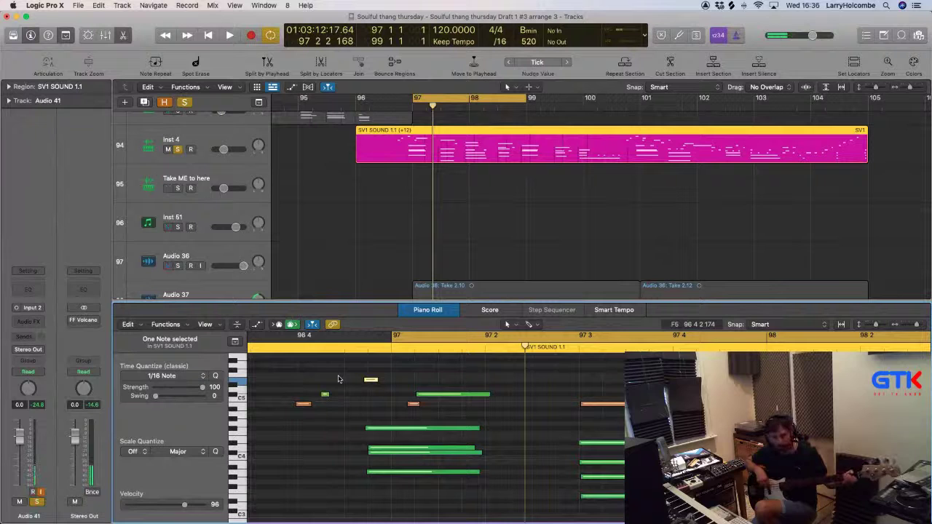
Show the region parameters for SV1 SOUND 1.1 on Inst 4 and lower its transposition by one octave to zero.
scroll(351, 211, down, 4)
click(351, 210)
scroll(350, 210, up, 5)
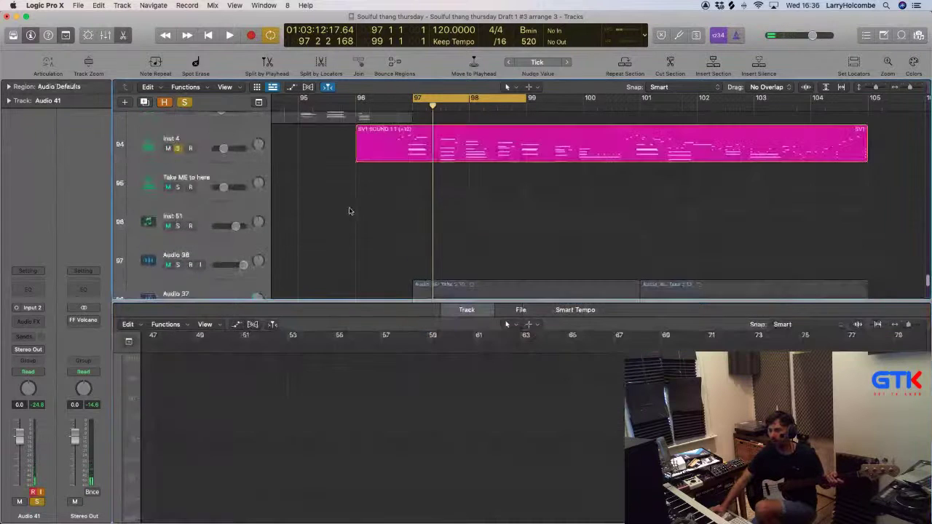
click(447, 168)
click(9, 86)
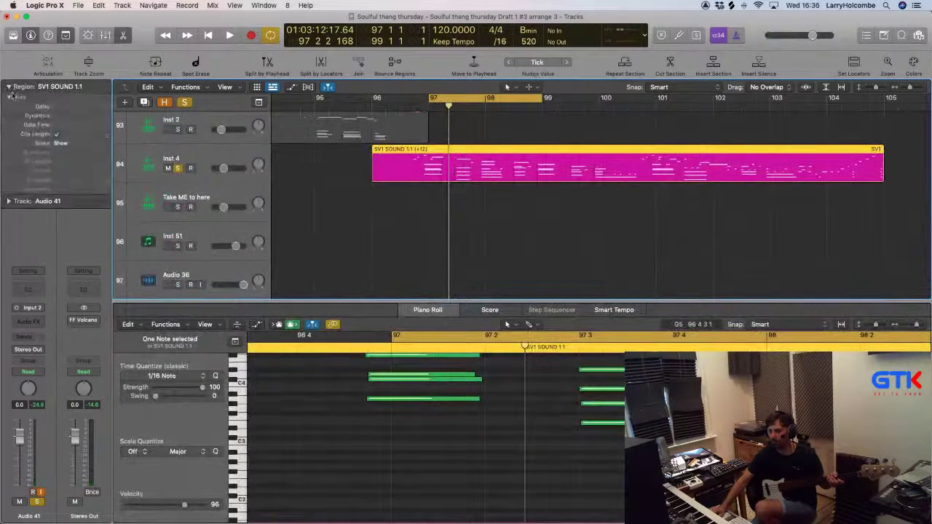
click(291, 203)
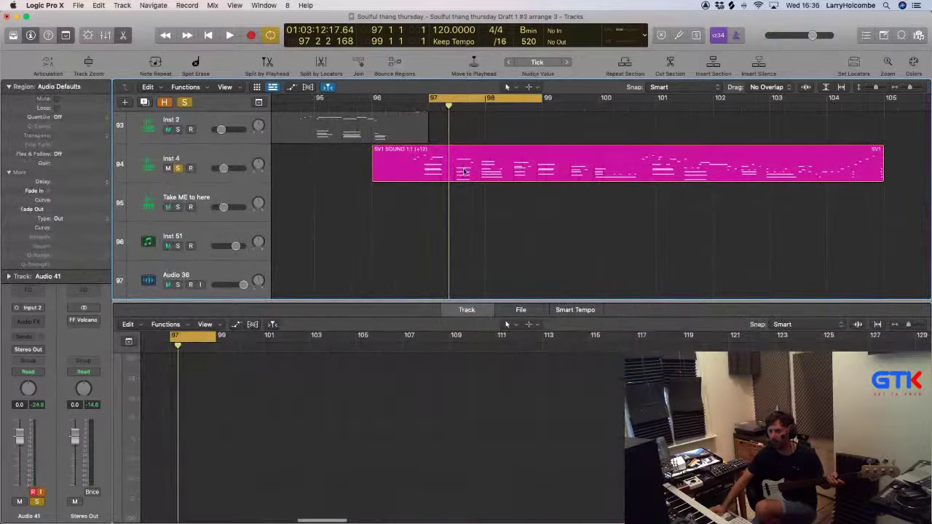
click(464, 172)
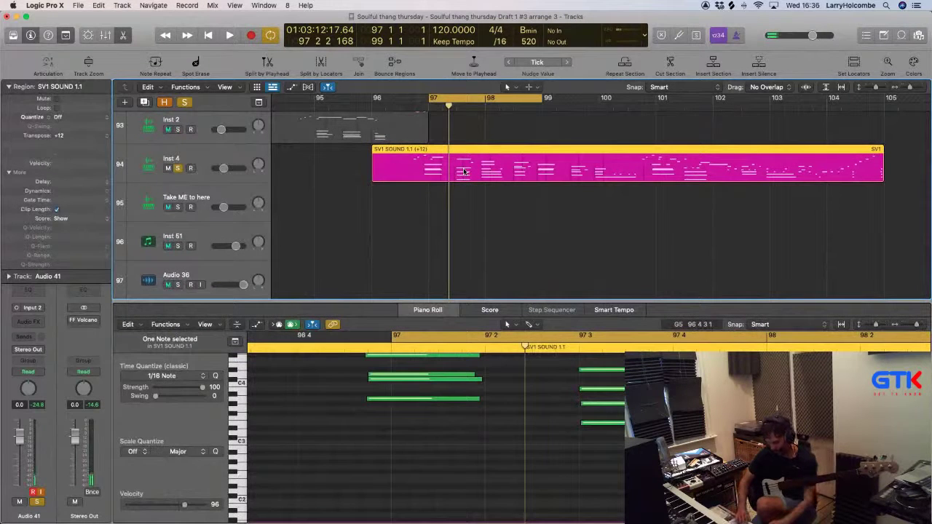
key(alt+shift+Down)
scroll(342, 228, up, 2)
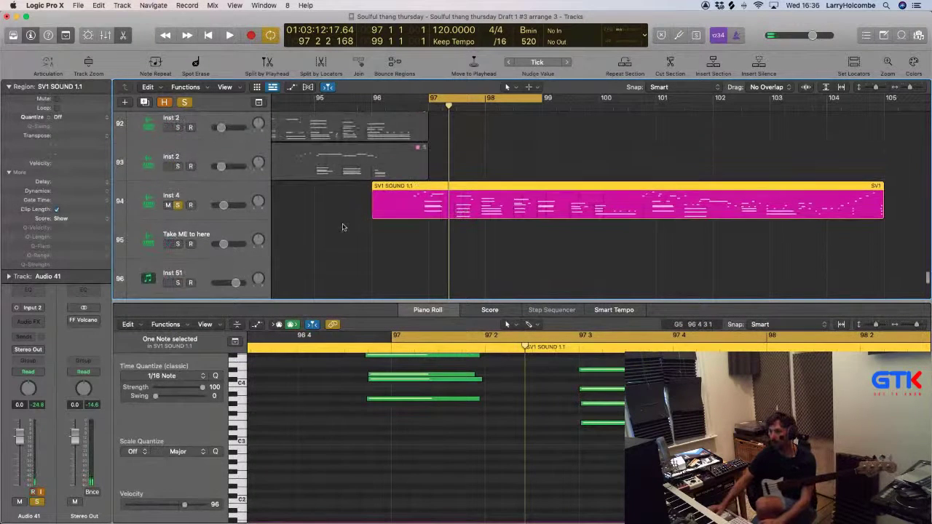
Play the SV1 SOUND 1.1 region around bar 97, stop, and select all its C#5 notes from the Piano Roll keyboard.
click(344, 227)
click(390, 207)
scroll(386, 219, right, 1)
key(space)
scroll(406, 368, up, 2)
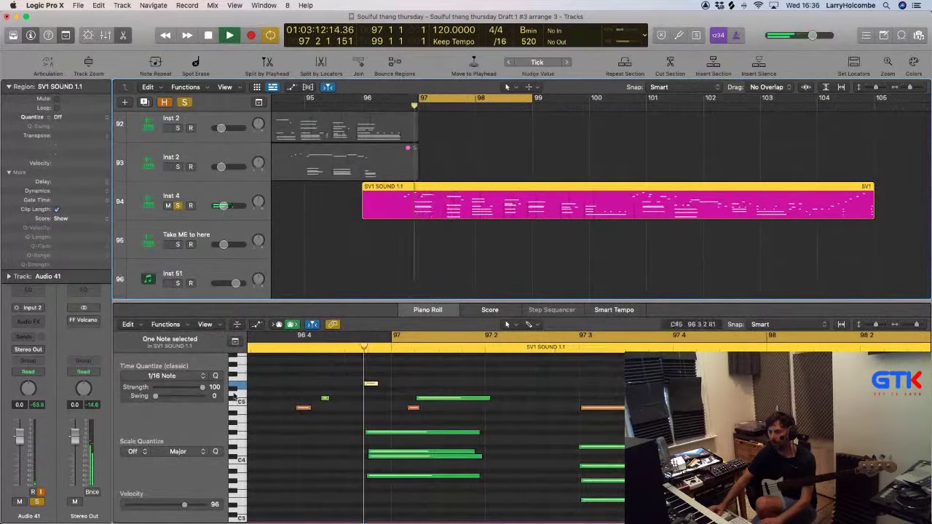
key(space)
click(240, 386)
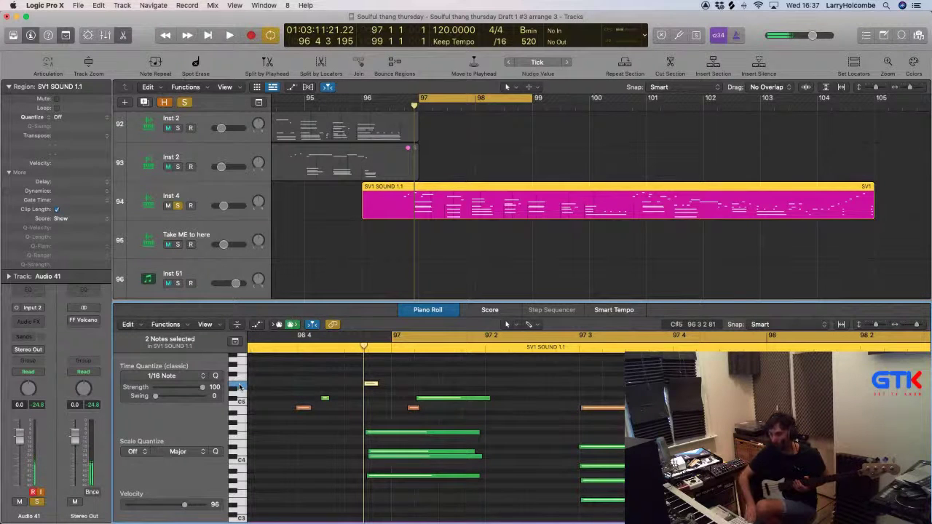
Audition the short loop, then extend the cycle range to bars 97 to 105 and play it.
key(space)
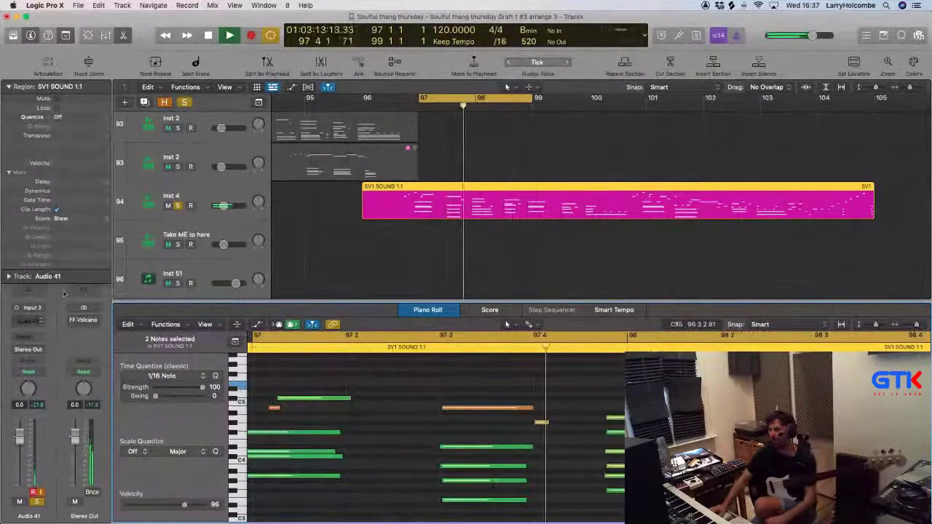
key(space)
click(422, 97)
drag(423, 98, 879, 150)
key(space)
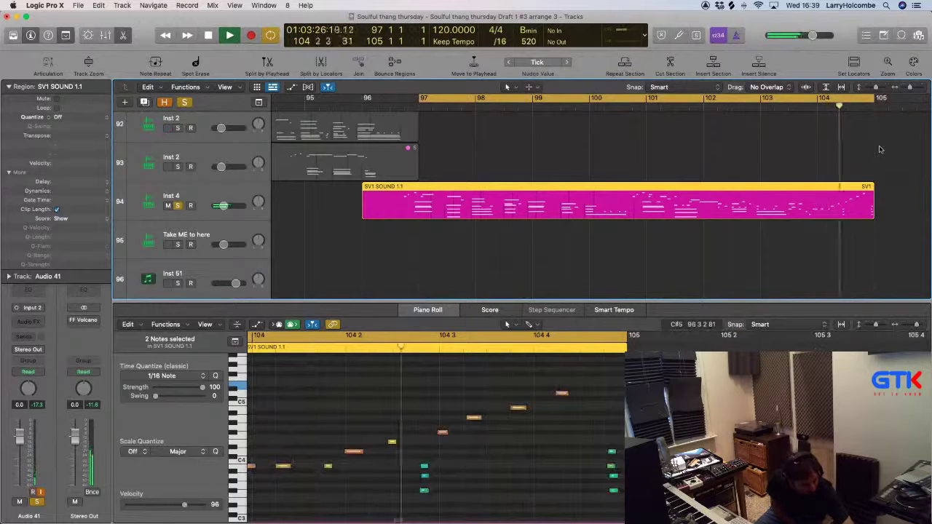
Stop playback, select the Inst 4 track and close the Piano Roll.
scroll(855, 141, up, 5)
key(space)
scroll(605, 161, down, 8)
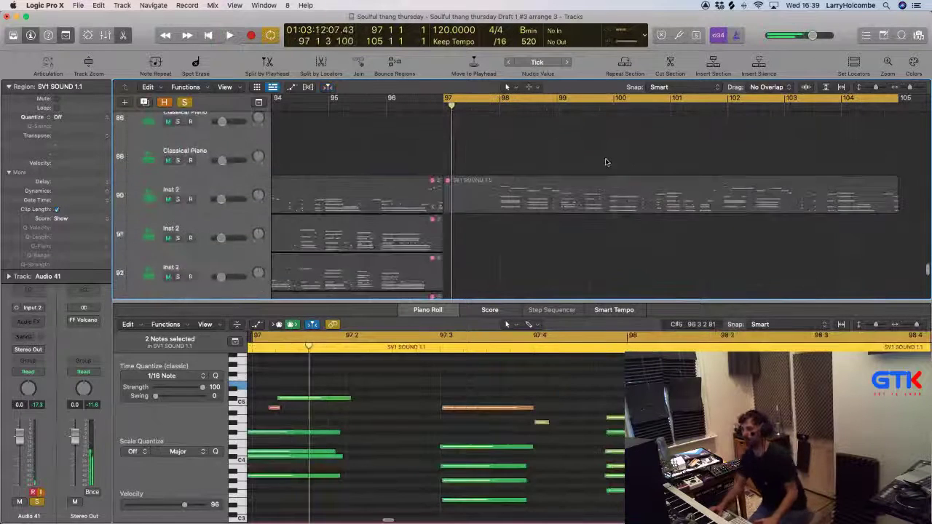
click(570, 156)
scroll(565, 162, down, 2)
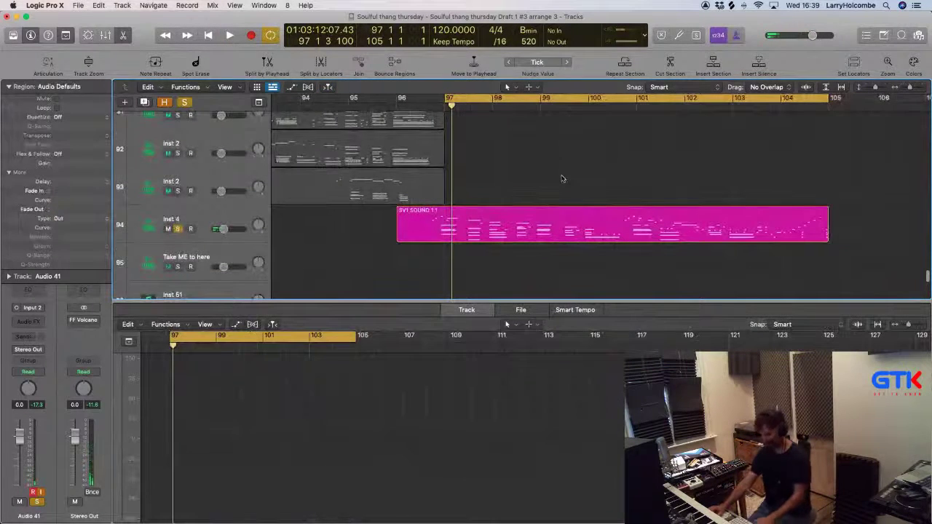
click(214, 211)
click(214, 211)
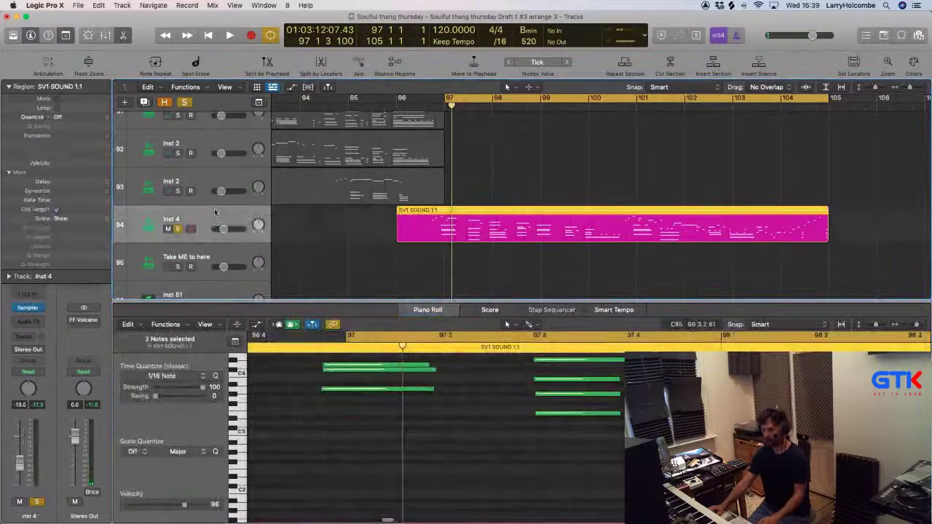
key(e)
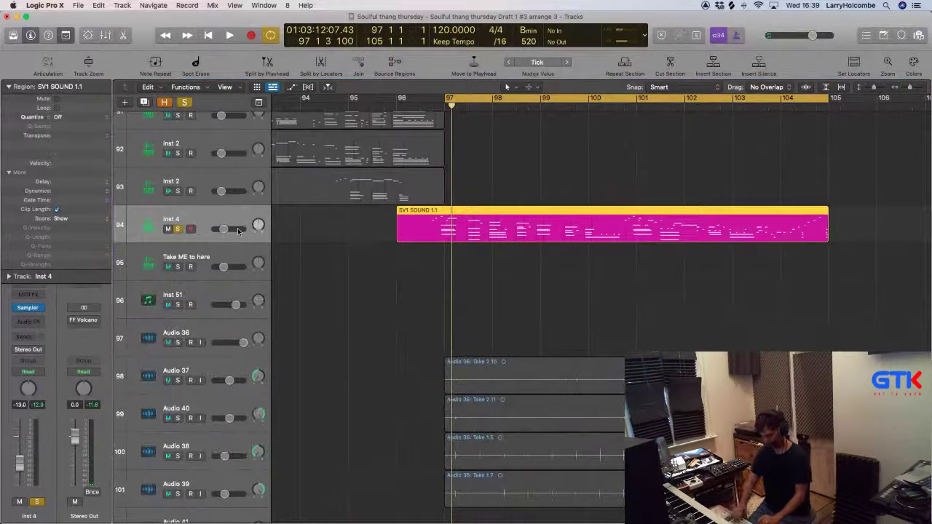
Create one software instrument track below Inst 4, load ES E (Ensemble Synth) on it, and move its plug-in window aside.
key(alt+super+n)
click(360, 46)
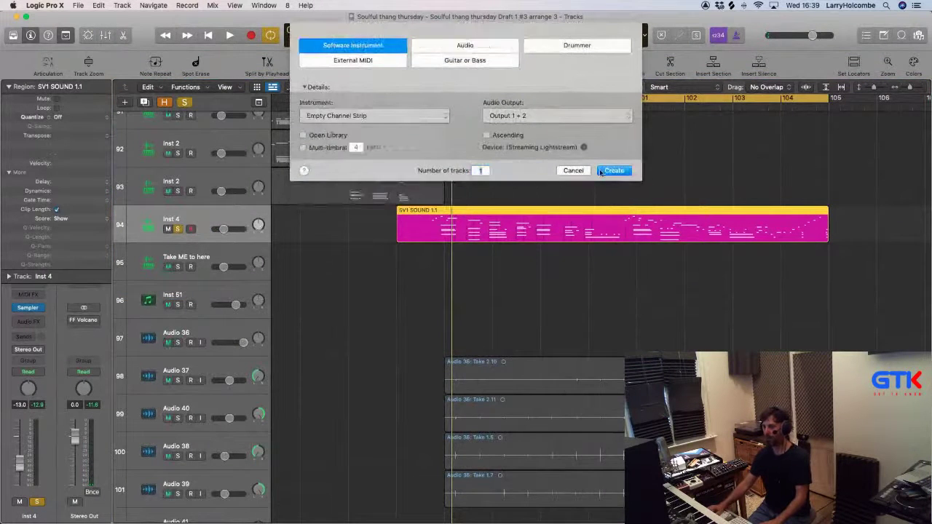
key(Return)
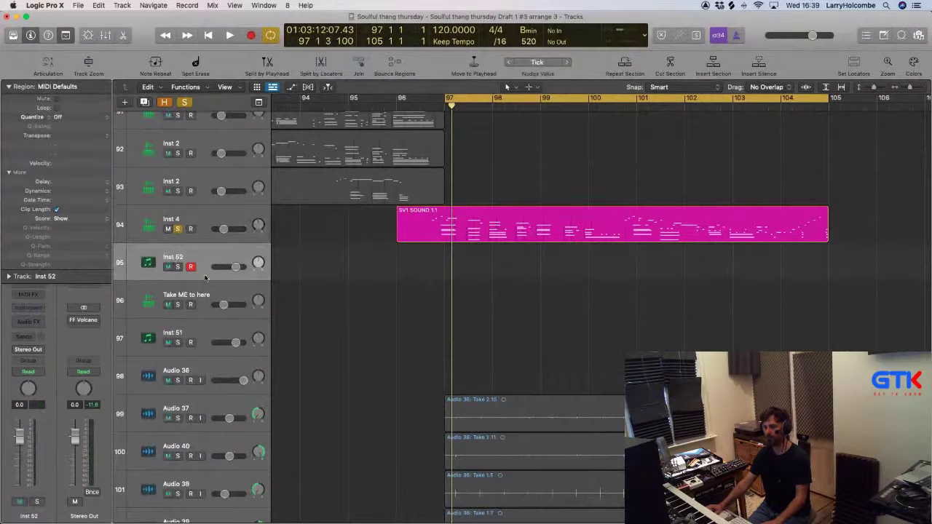
click(25, 310)
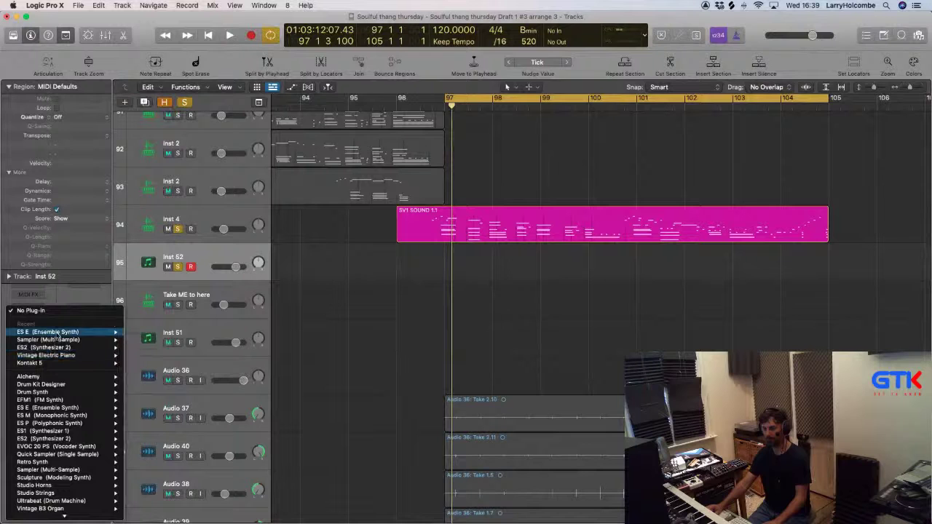
click(153, 333)
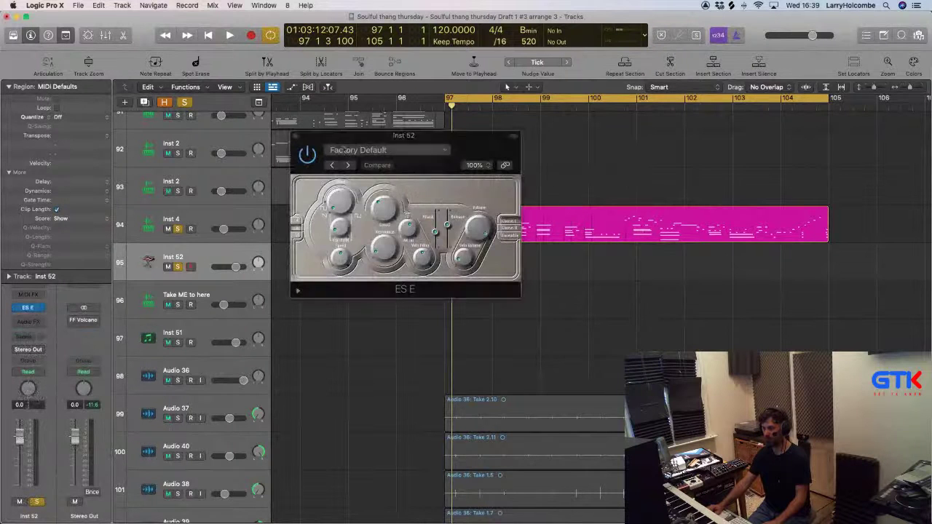
drag(313, 153, 121, 258)
Copy the SV1 SOUND 1.1 region from Inst 4 to Inst 52 at the same position and open the copy in an enlarged Piano Roll.
drag(516, 232, 516, 267)
double_click(515, 267)
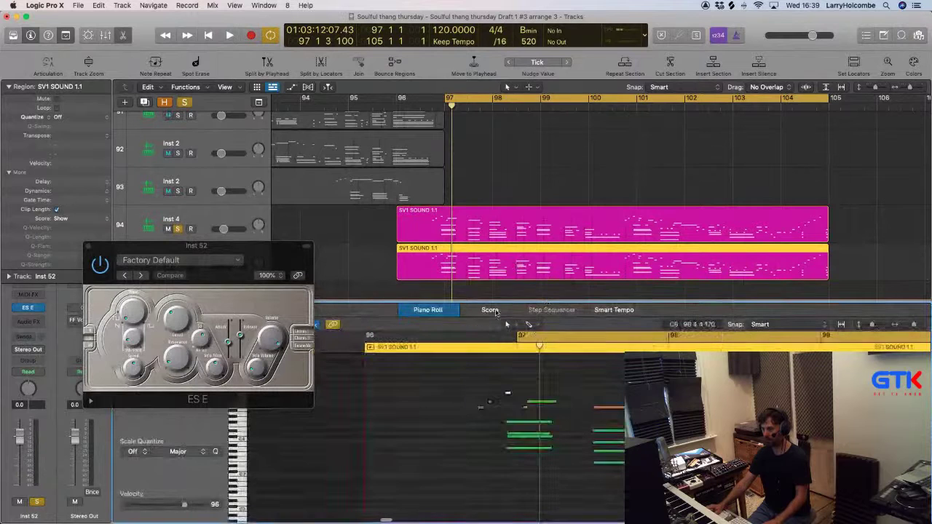
drag(491, 302, 491, 154)
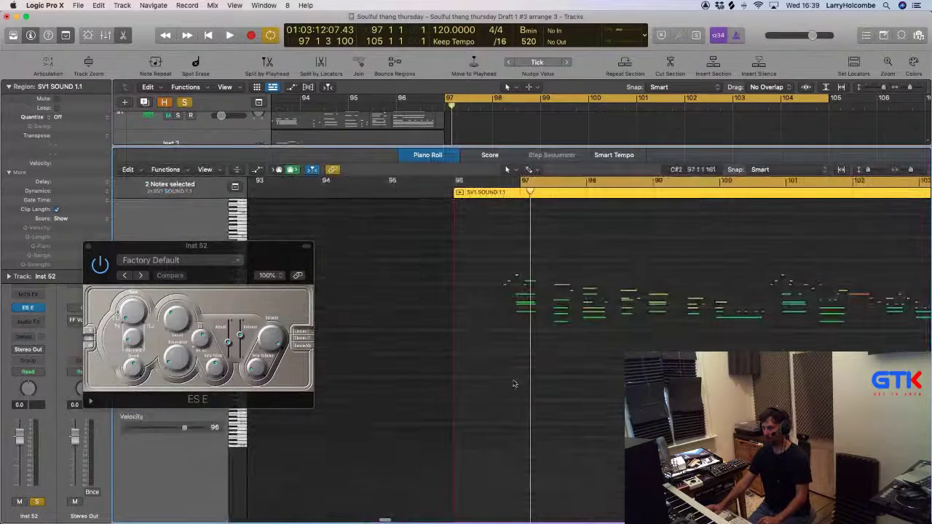
ctrl+alt+click(485, 242)
Play the copied region, lower the Inst 52 volume to -18.0 dB, and move the ES E window clear of the notes.
key(space)
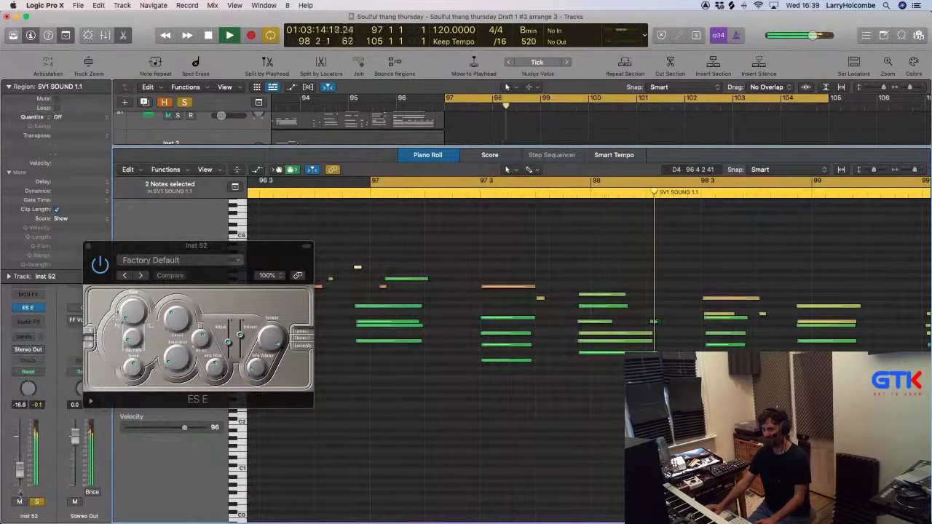
drag(191, 244, 648, 438)
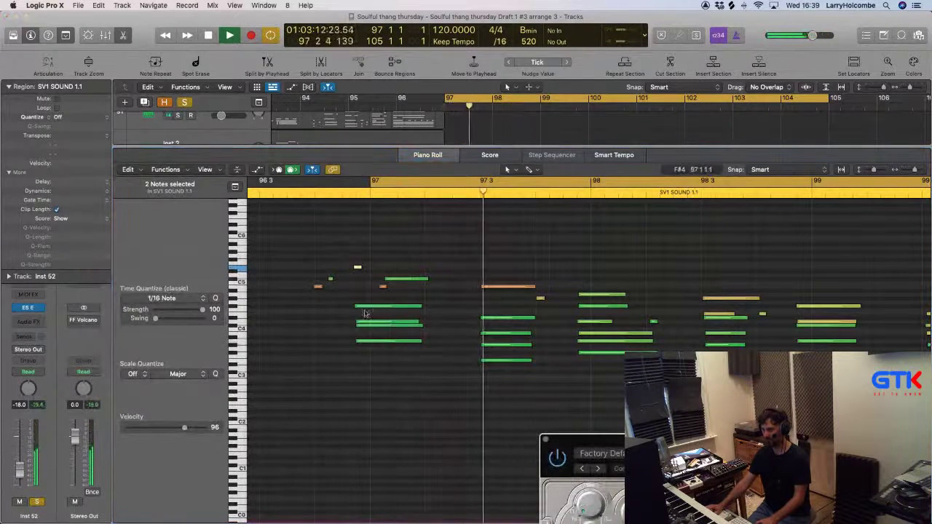
click(371, 336)
key(space)
Extend the start of the high held note at bar 97 earlier and delete the other notes of that chord and its pickup.
click(371, 343)
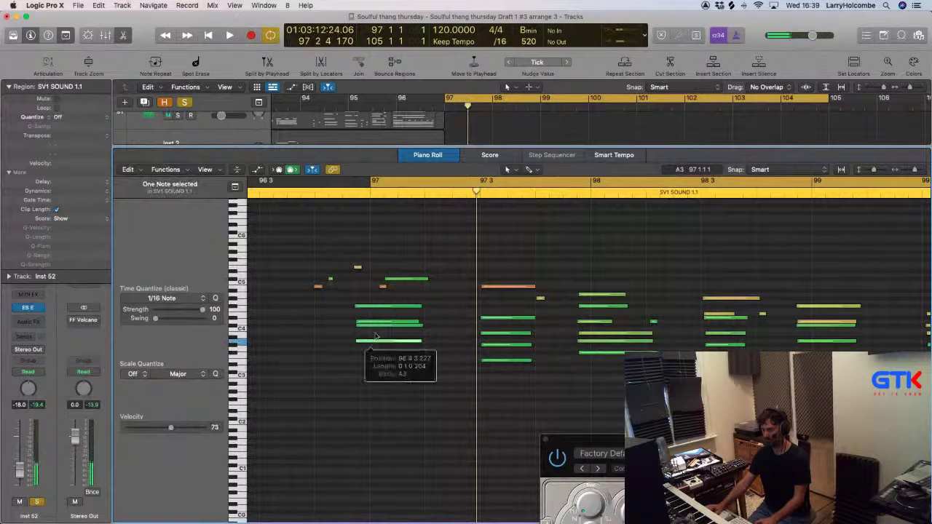
click(391, 279)
drag(387, 280, 375, 280)
drag(310, 247, 370, 339)
key(Delete)
key(Delete)
Listen to the remaining first note and extend its start to the beginning of bar 97.
key(space)
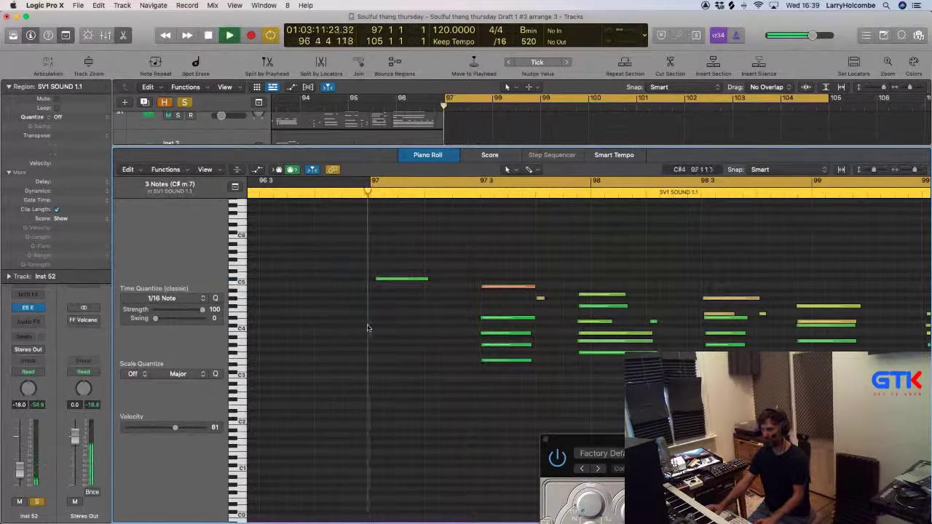
key(space)
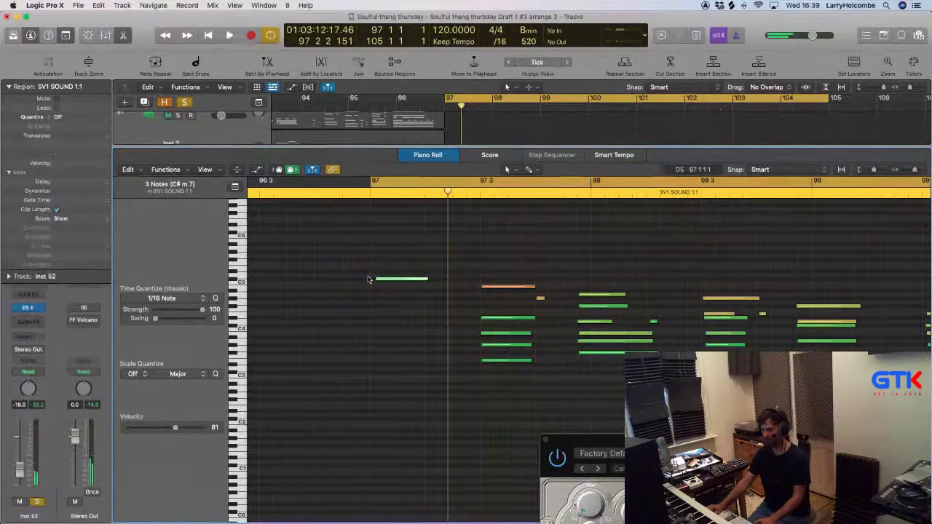
drag(372, 282, 371, 281)
key(space)
click(458, 270)
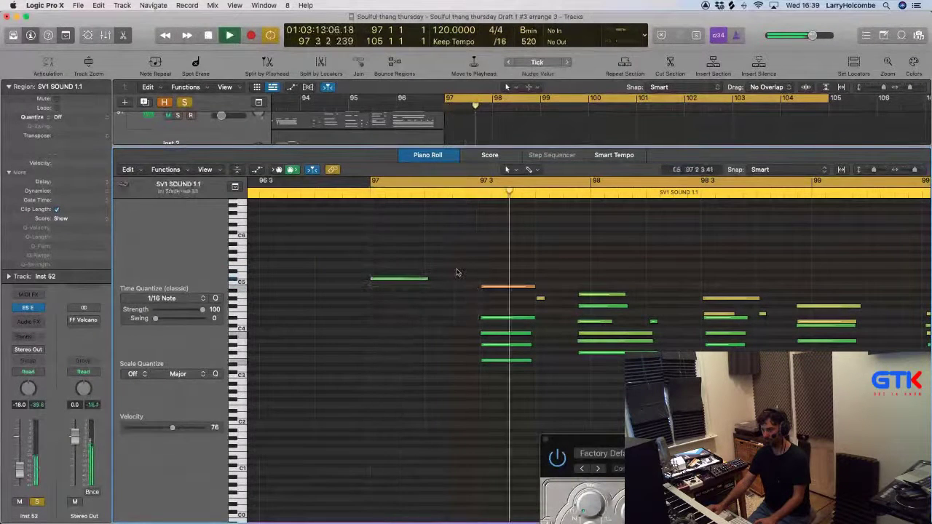
Delete all but the top note of the chords at 97 3, 98 and 98 3 while checking with playback.
drag(481, 301, 545, 363)
key(Delete)
key(space)
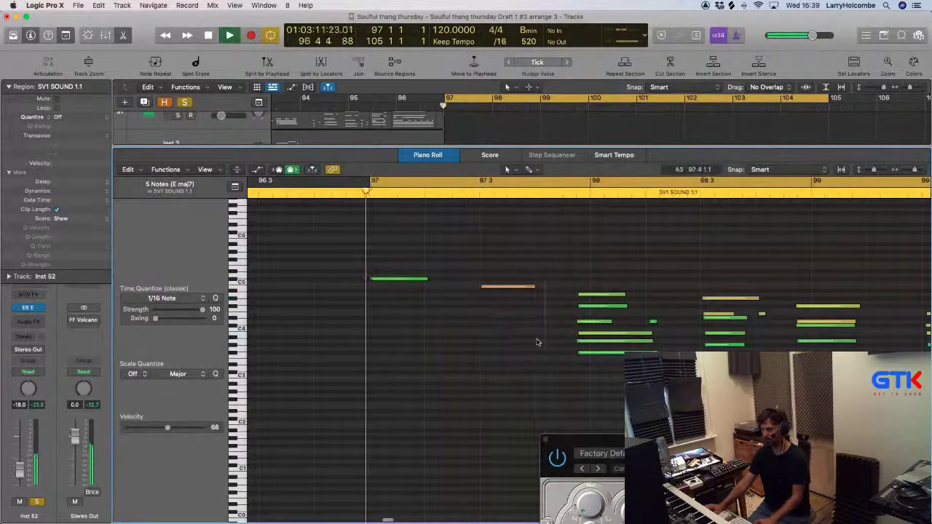
key(space)
scroll(538, 342, left, 2)
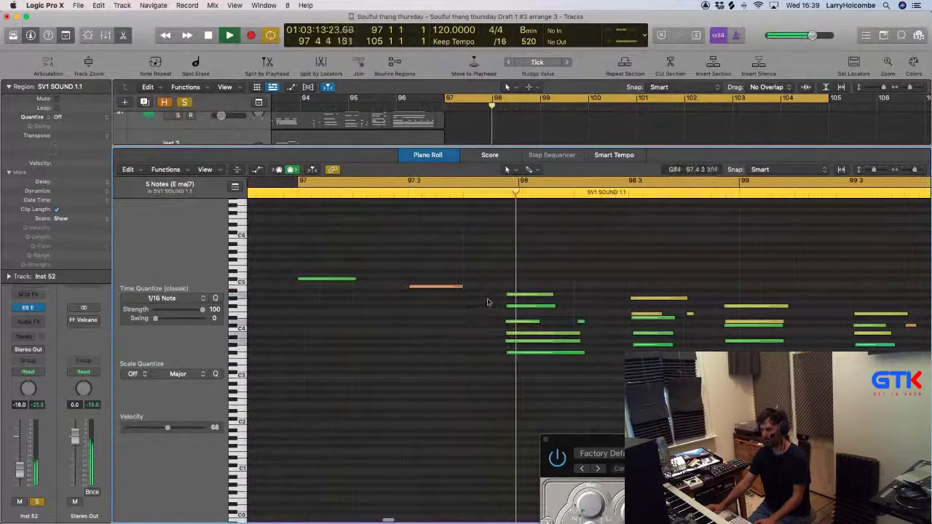
drag(488, 298, 584, 362)
key(Delete)
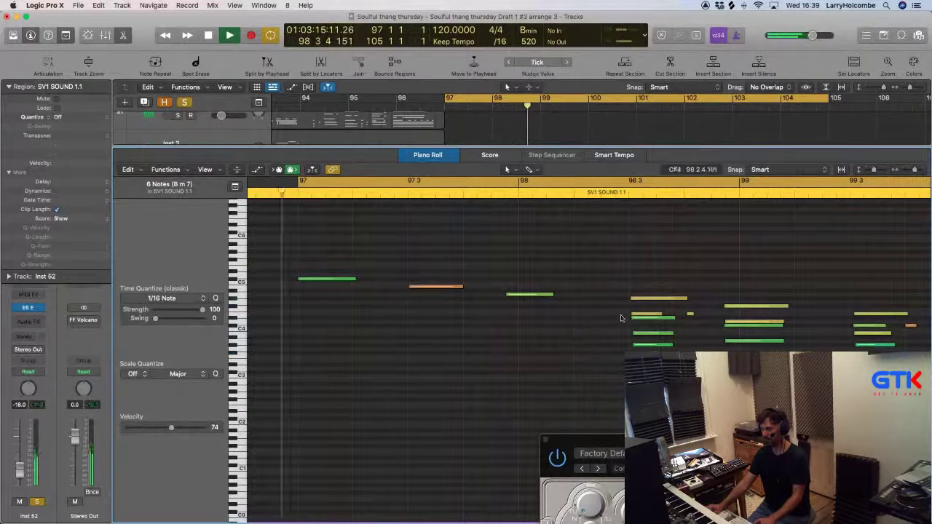
key(Delete)
scroll(622, 318, left, 1)
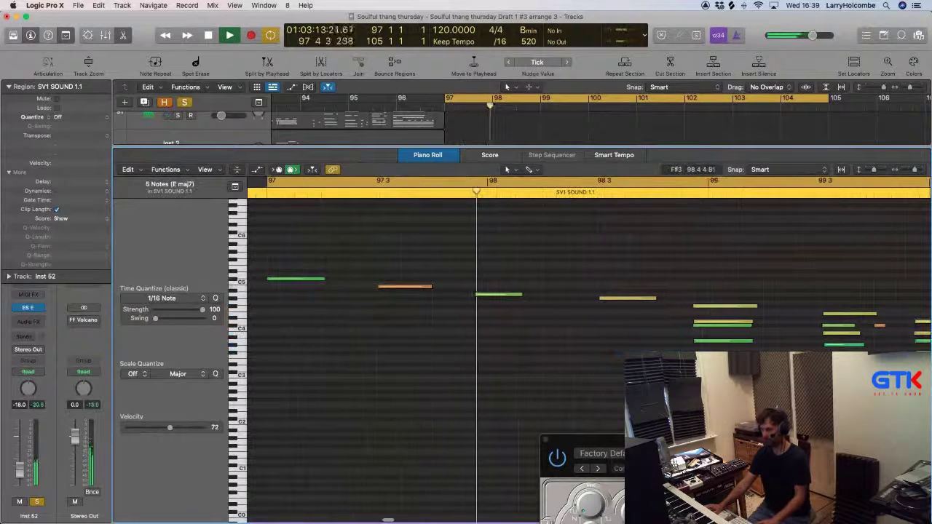
Strip the chords from bar 99 through bar 100 down to their top notes, then stop playback.
scroll(549, 345, right, 5)
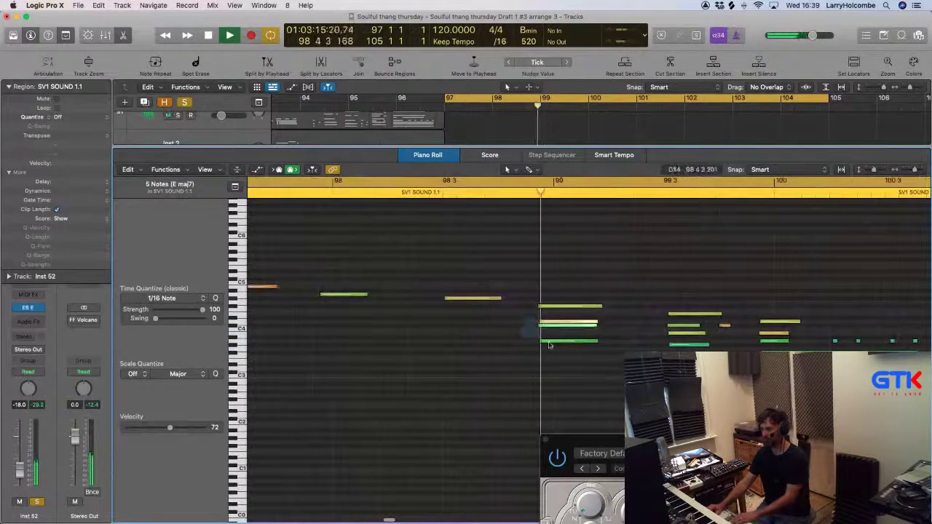
scroll(583, 339, down, 3)
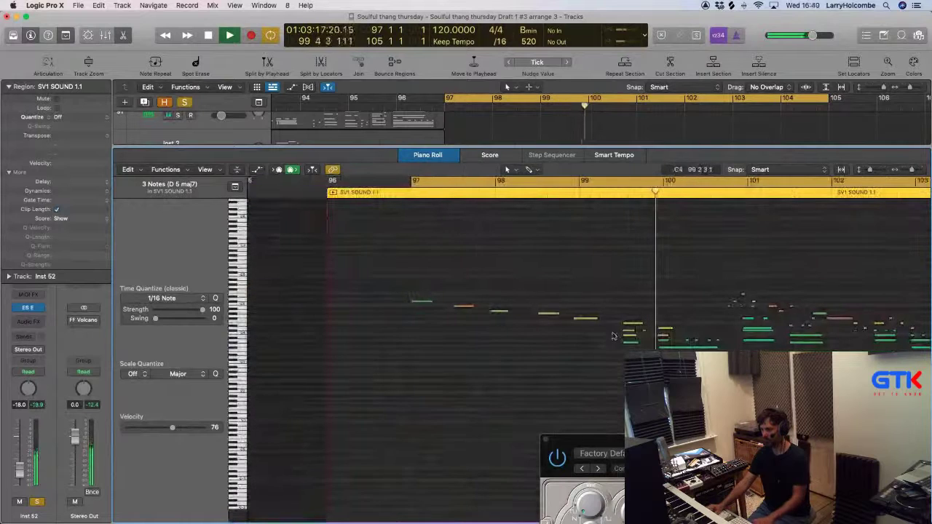
drag(612, 335, 719, 352)
key(Delete)
key(space)
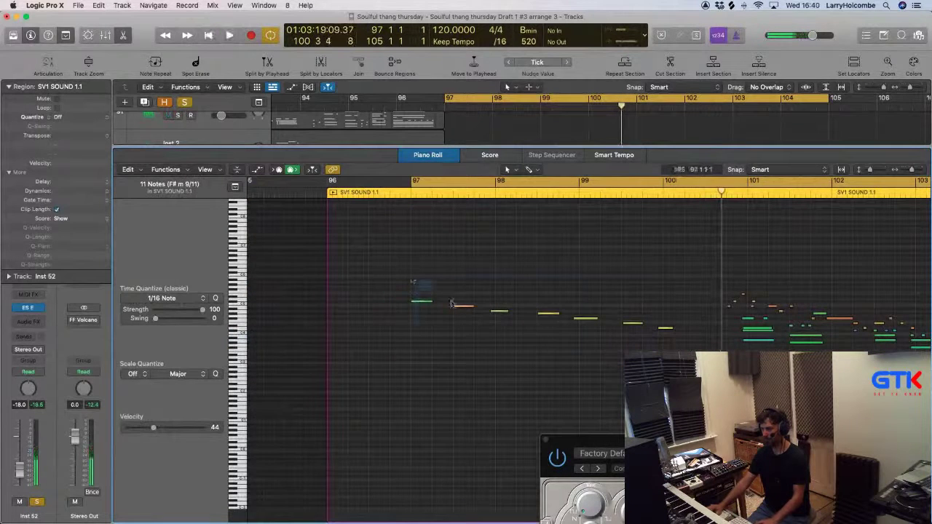
Lower the seven remaining top notes in bars 97 to 100 by two octaves and play the result.
drag(451, 303, 674, 355)
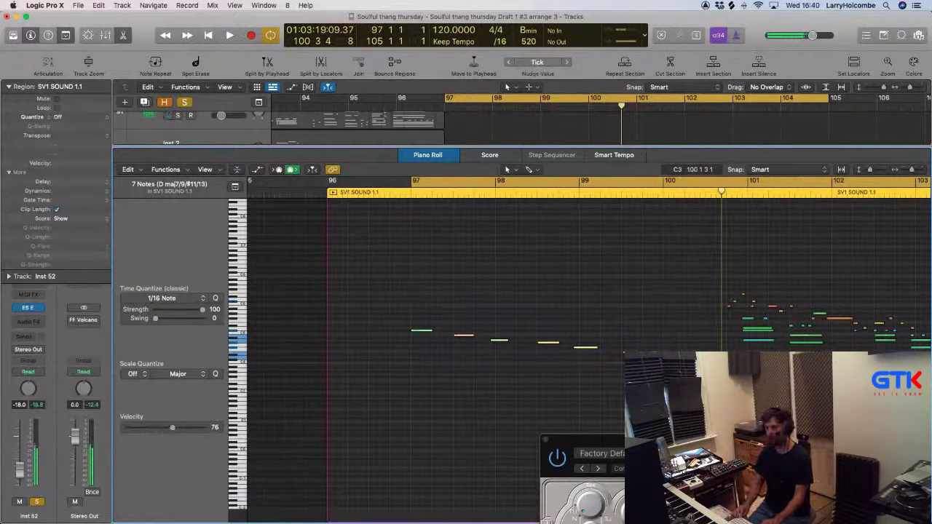
click(426, 227)
key(space)
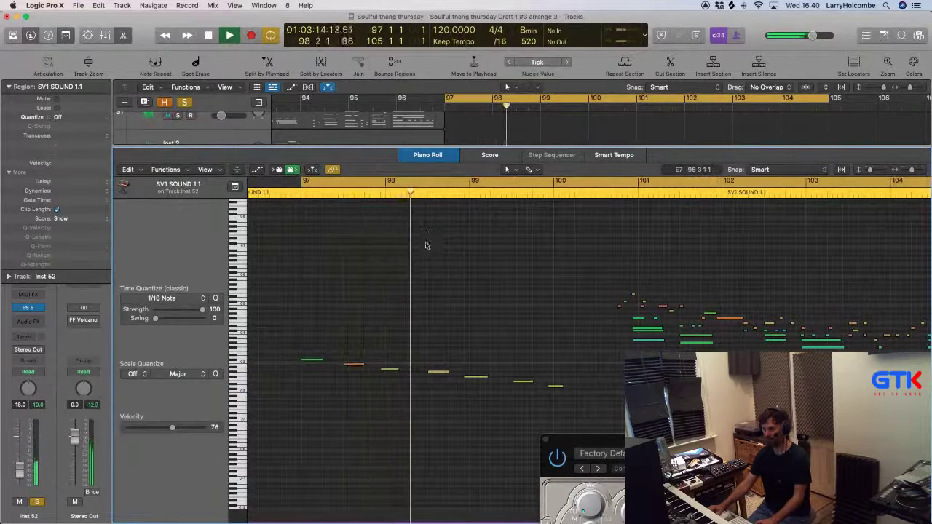
Force the seven low notes in bars 97 to 100 to legato so each reaches the next, and restart playback.
drag(310, 333, 565, 394)
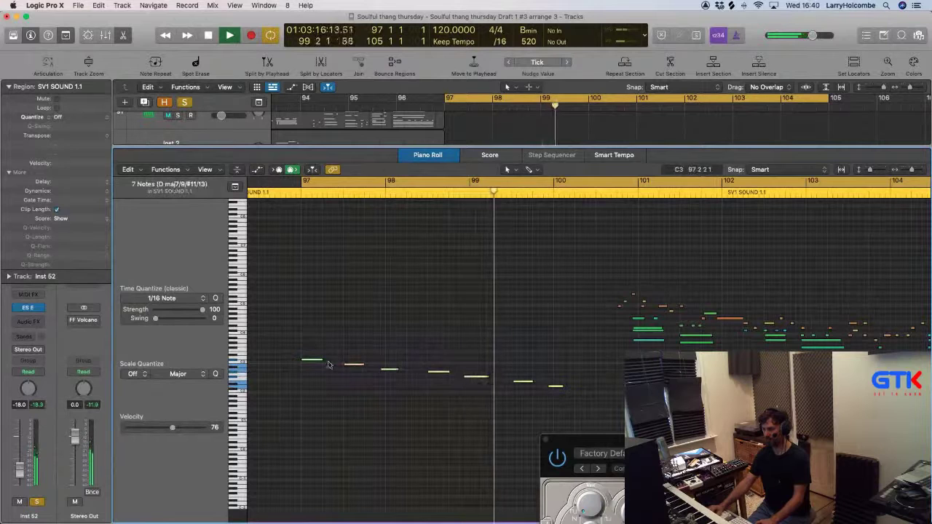
key(space)
key(shift+backslash)
key(space)
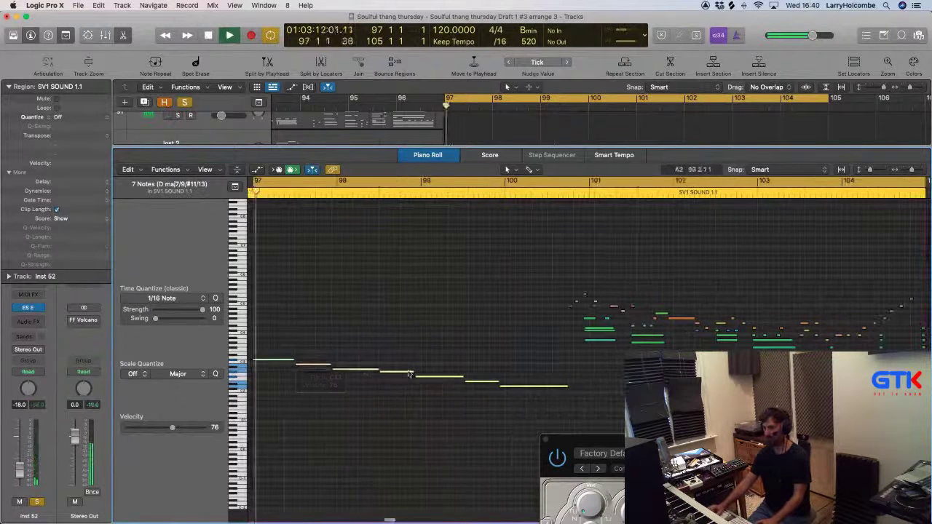
Lower the filter cutoff on the ES E synth during playback and park its window clear of the notes.
drag(632, 442, 502, 241)
drag(507, 313, 508, 329)
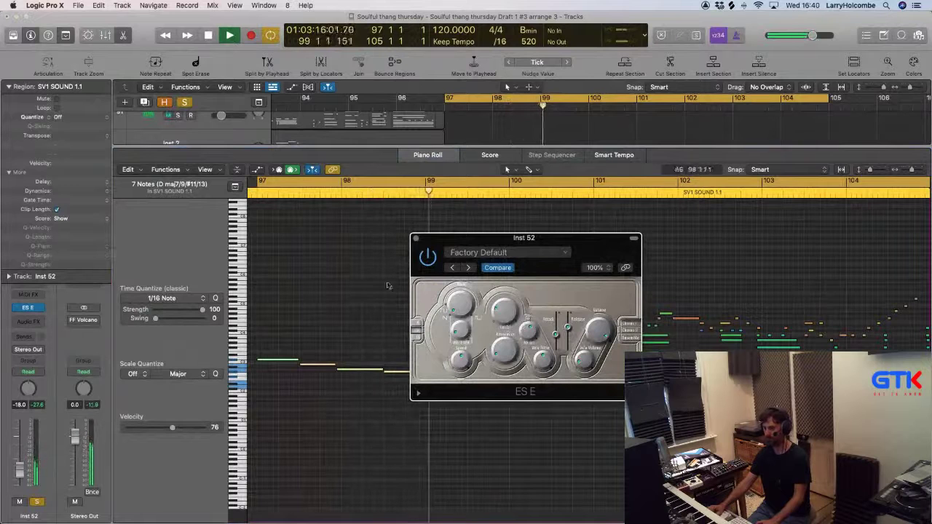
drag(438, 241, 684, 219)
Transpose the seven legato notes down two further octaves while listening, and return playback to the start.
drag(278, 338, 523, 421)
key(alt+shift+Down)
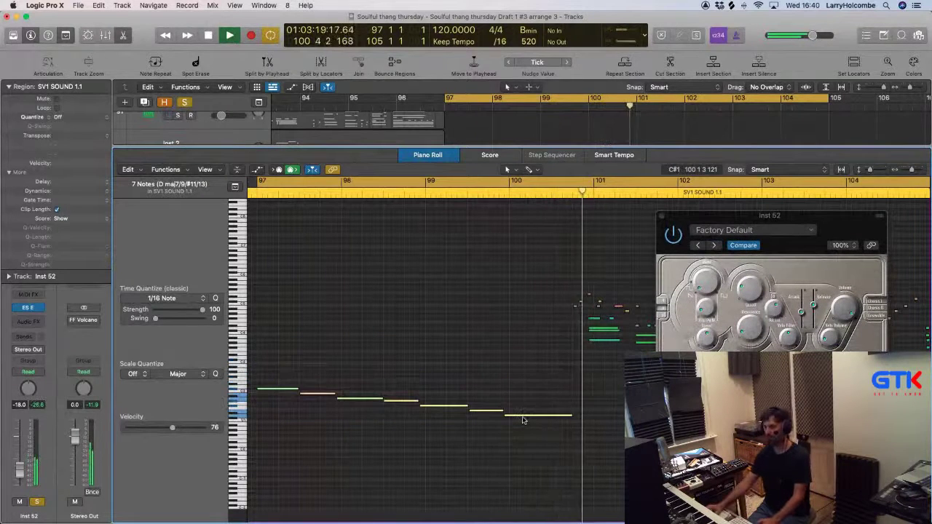
scroll(522, 420, left, 5)
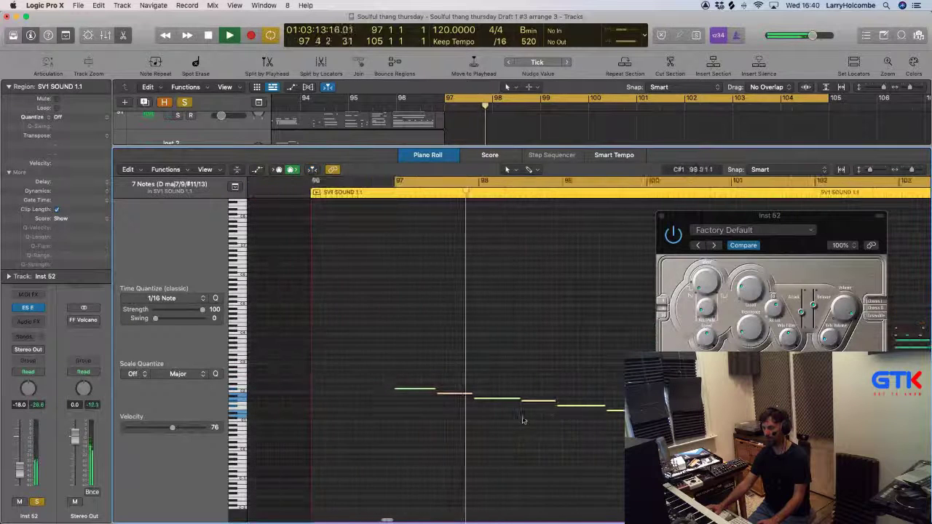
drag(468, 361, 750, 449)
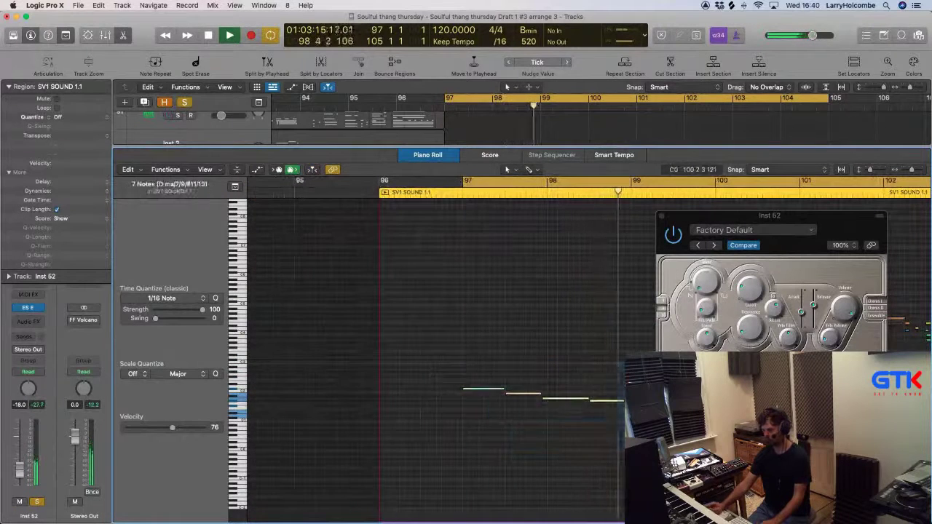
key(alt+shift+Down)
key(Return)
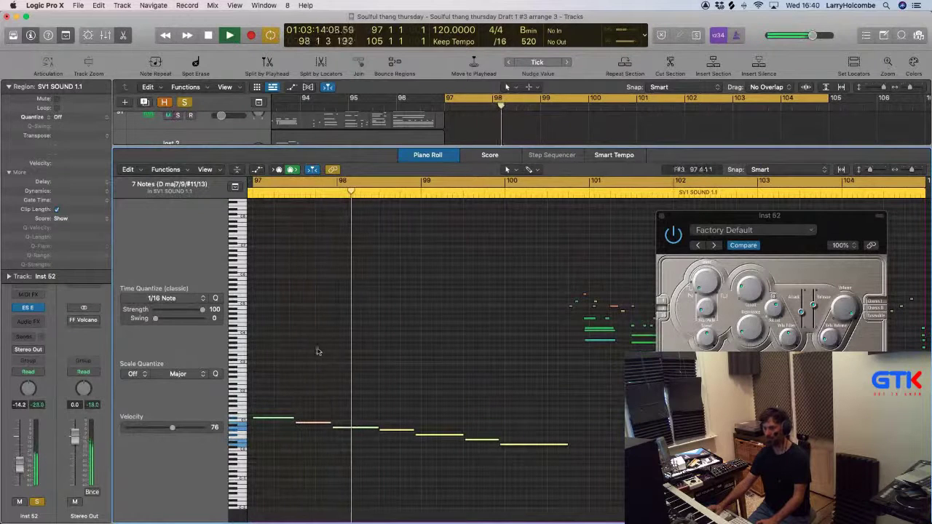
Check the pitch of the line's last low note at bar 100, replay the line and close the ES E window.
scroll(584, 327, left, 1)
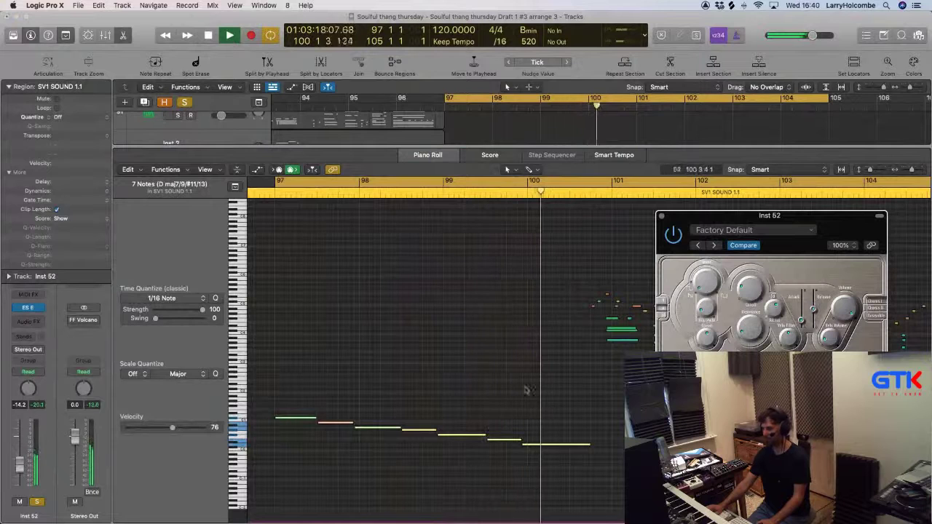
click(458, 409)
key(space)
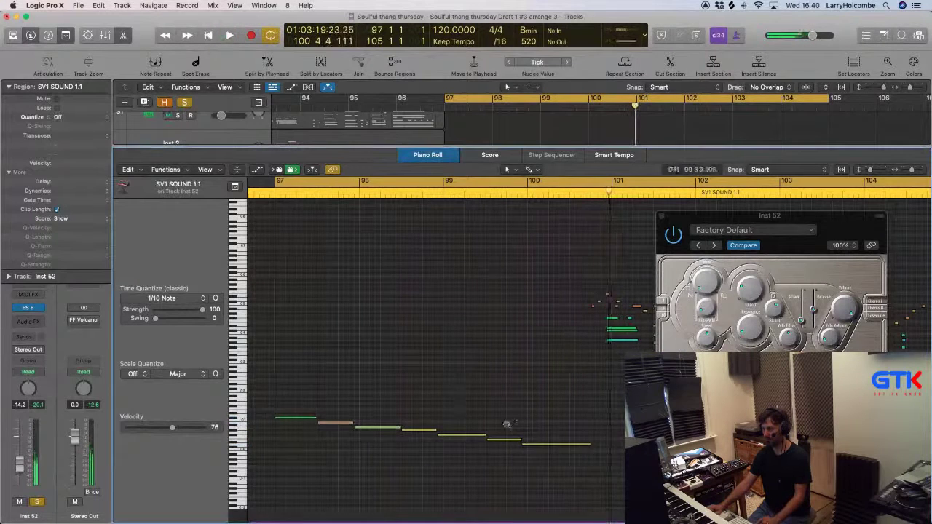
ctrl+alt+drag(498, 413, 600, 474)
click(245, 350)
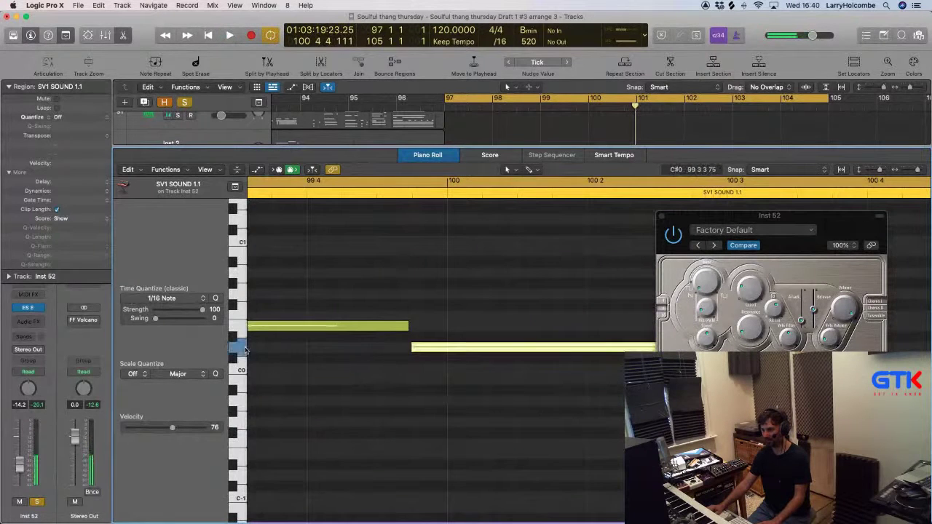
key(space)
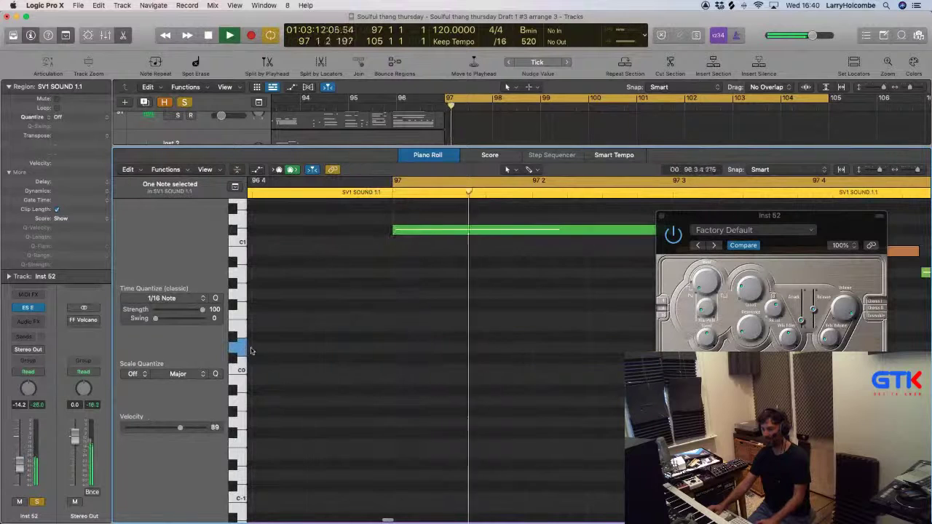
click(663, 215)
ctrl+alt+click(680, 254)
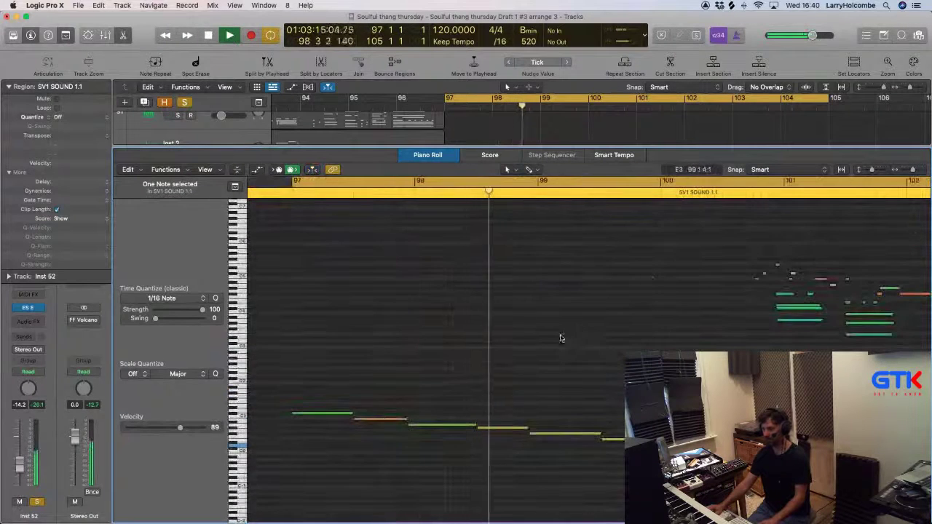
Raise the seven notes in bars 97 to 100 by one octave and resume playback.
click(546, 413)
key(space)
click(555, 434)
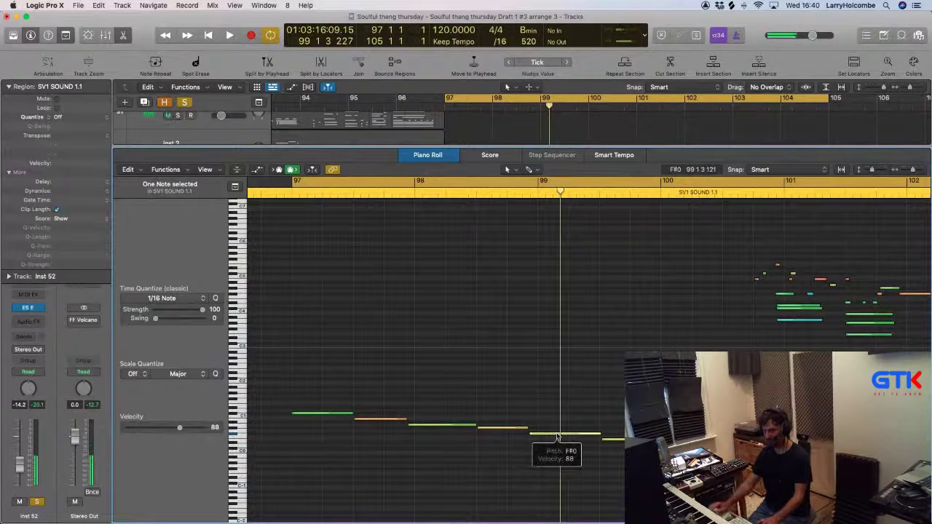
drag(313, 382, 623, 460)
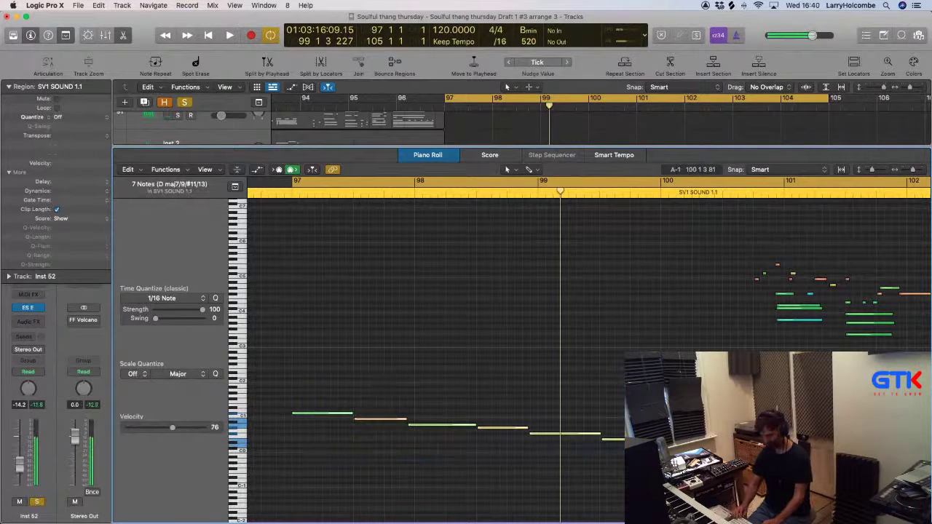
key(alt+shift+Up)
key(shift+space)
click(475, 356)
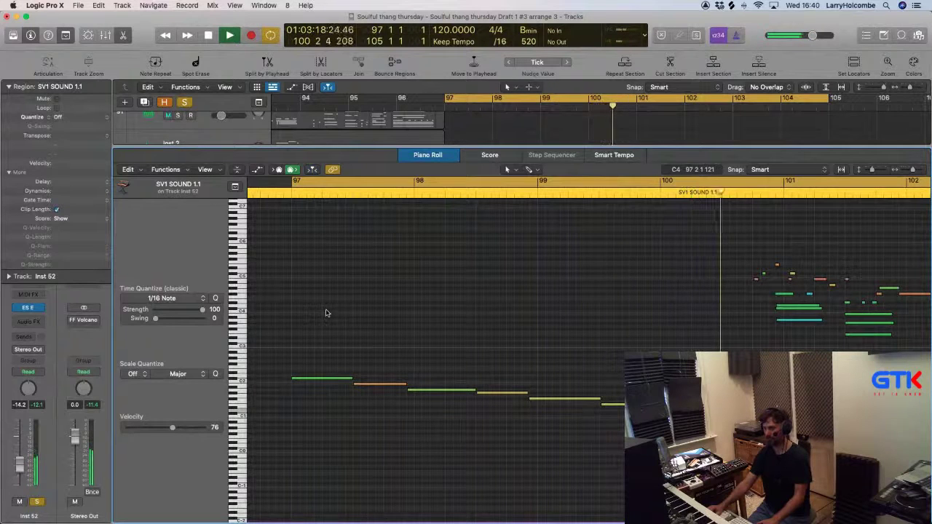
Delete the leftover chord and melody notes after the low line in the Inst 52 region and cut the region off at bar 101.
scroll(352, 314, right, 3)
scroll(352, 313, down, 6)
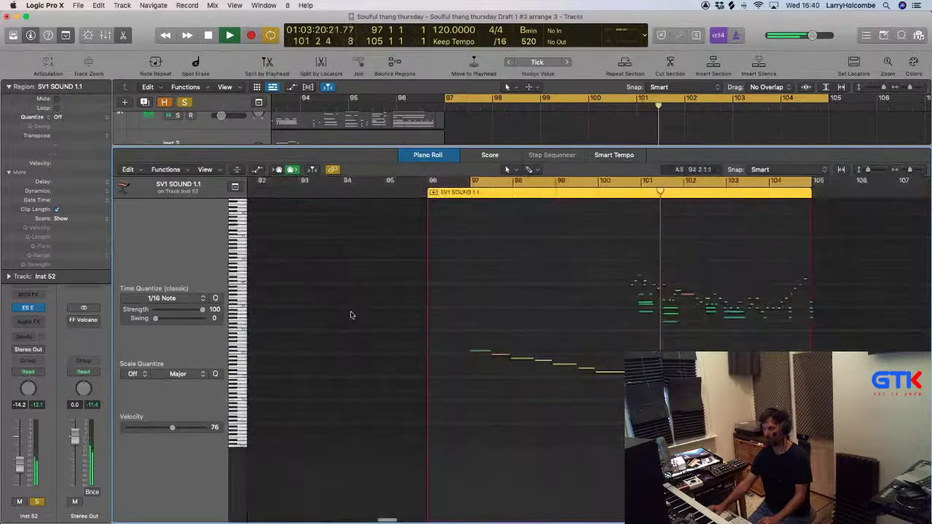
key(e)
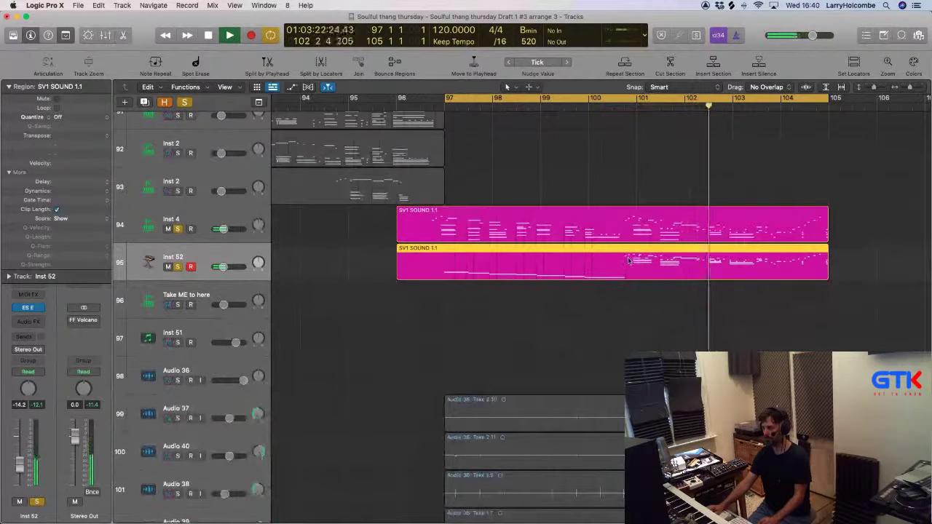
key(e)
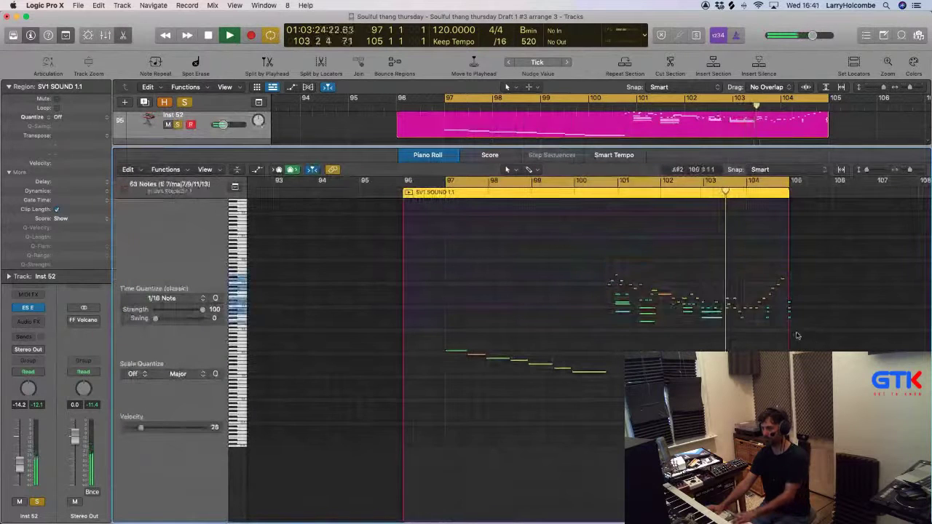
key(Delete)
key(e)
scroll(685, 302, up, 4)
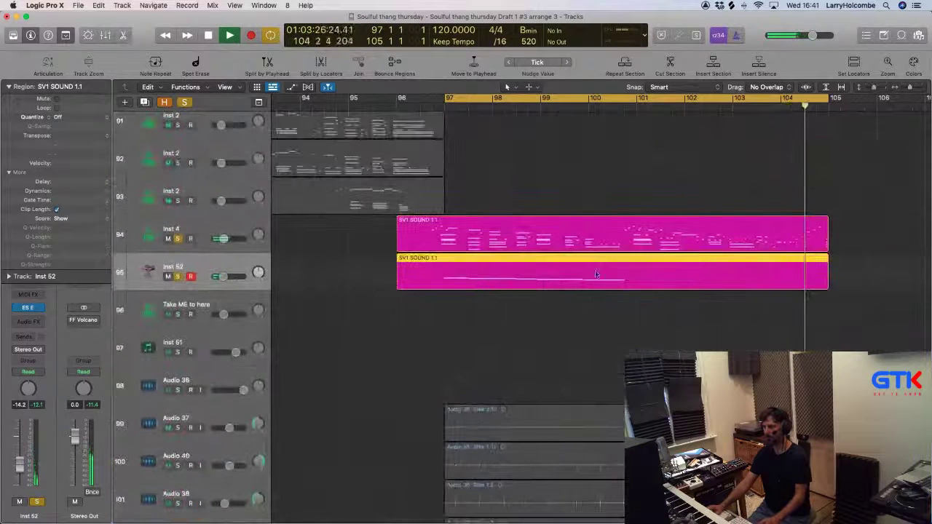
drag(633, 264, 830, 273)
key(Delete)
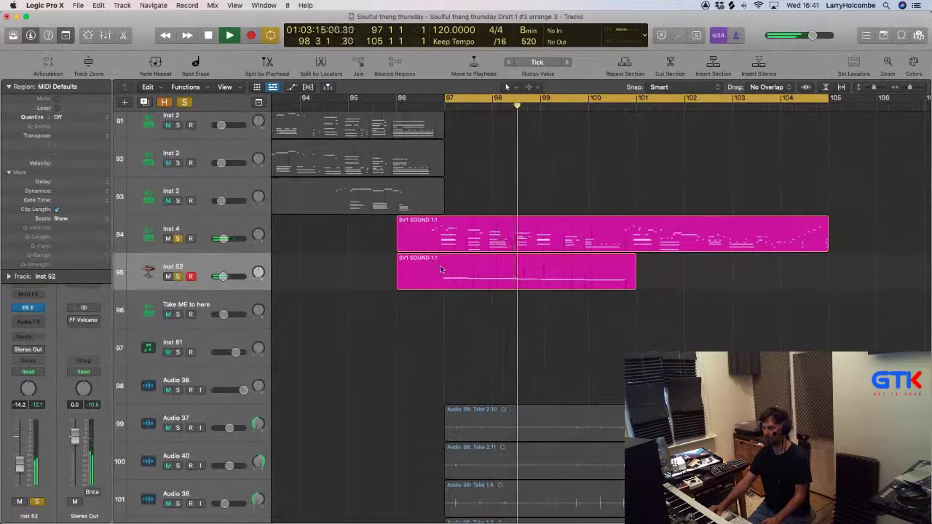
With region dragging set to Overlap, copy the Inst 52 region four bars later and join the two regions.
drag(440, 269, 717, 280)
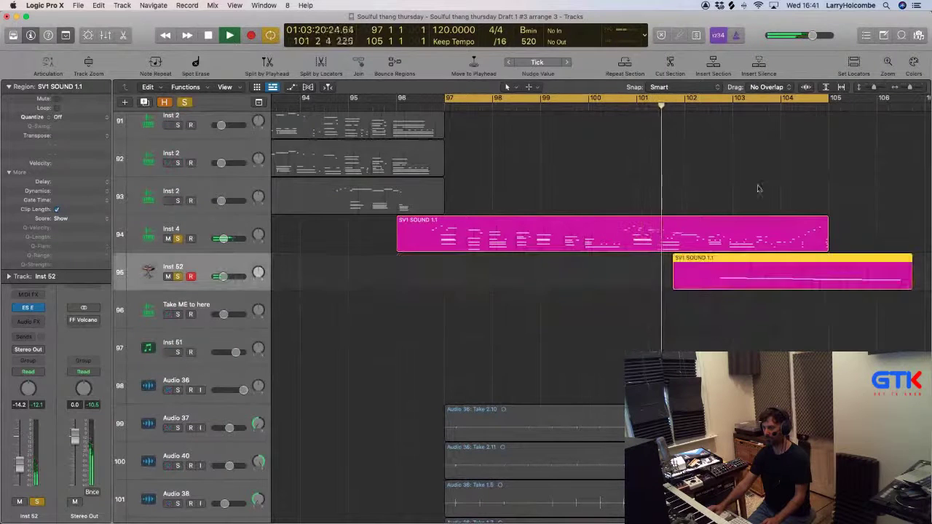
key(super+z)
click(770, 87)
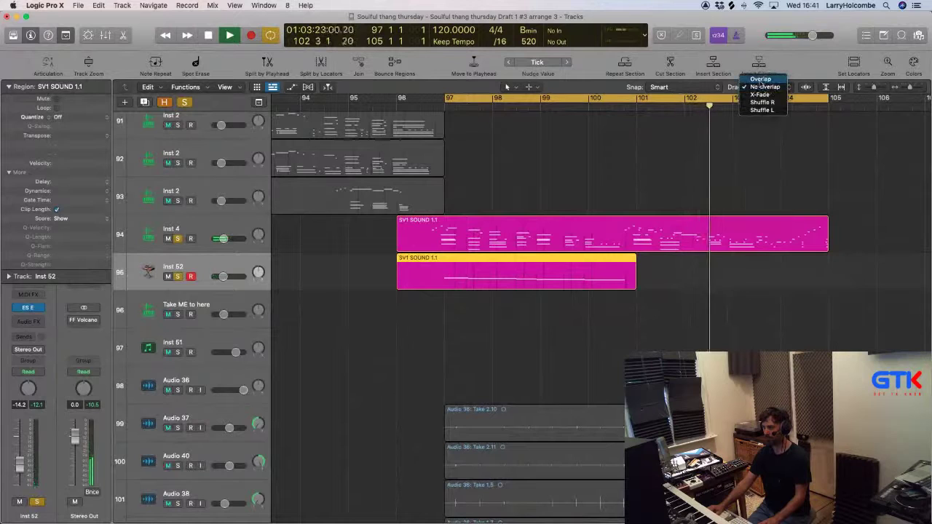
click(760, 79)
drag(431, 278, 624, 287)
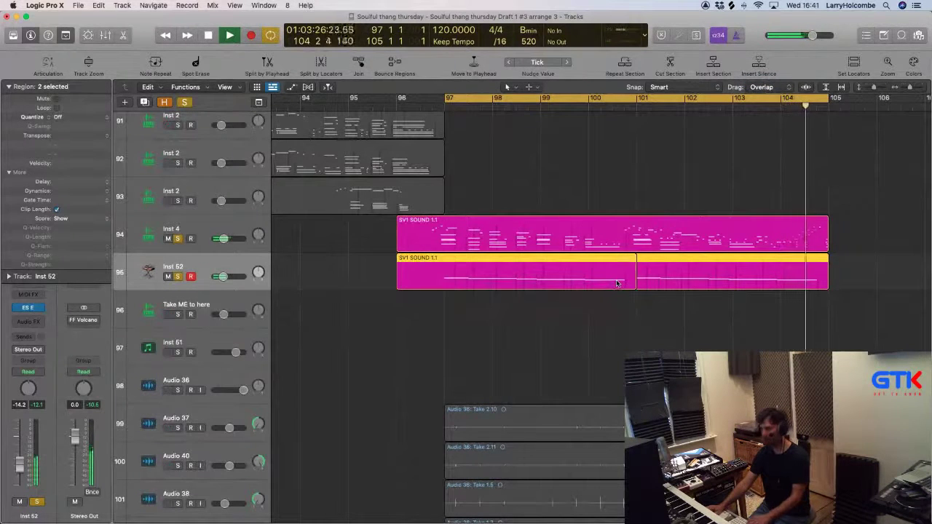
key(super+j)
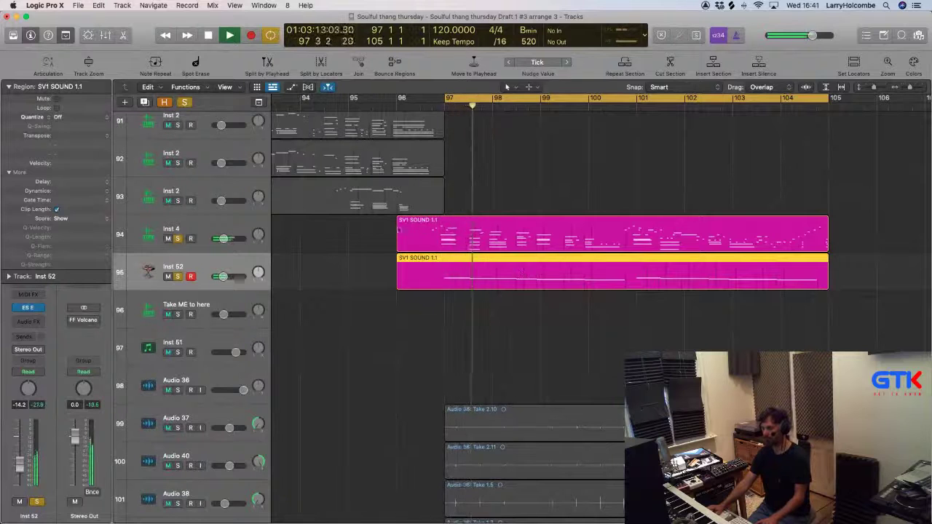
Open the joined Inst 52 region in the piano roll.
click(348, 241)
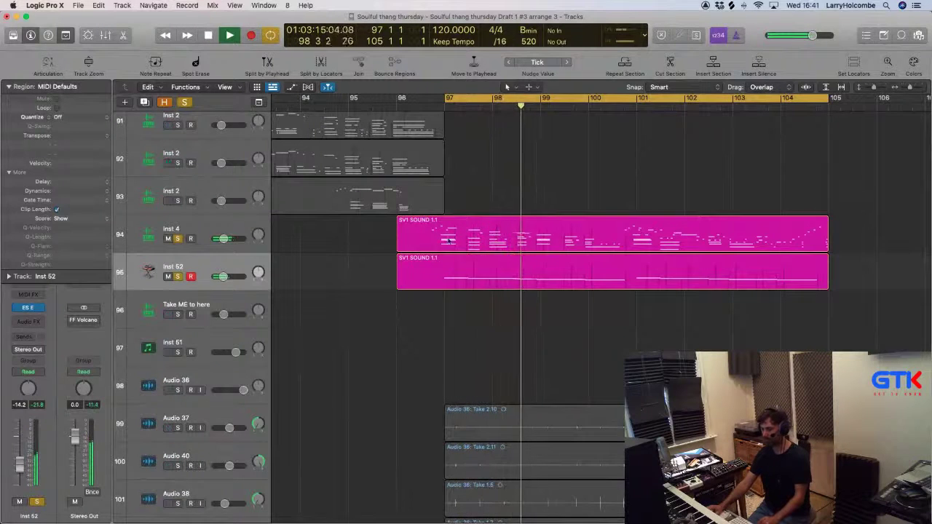
scroll(449, 241, down, 5)
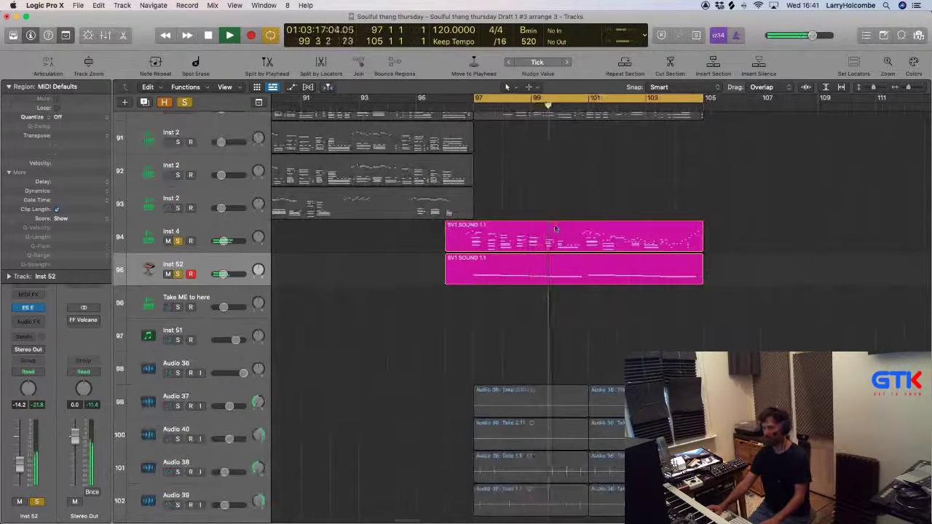
scroll(428, 245, down, 4)
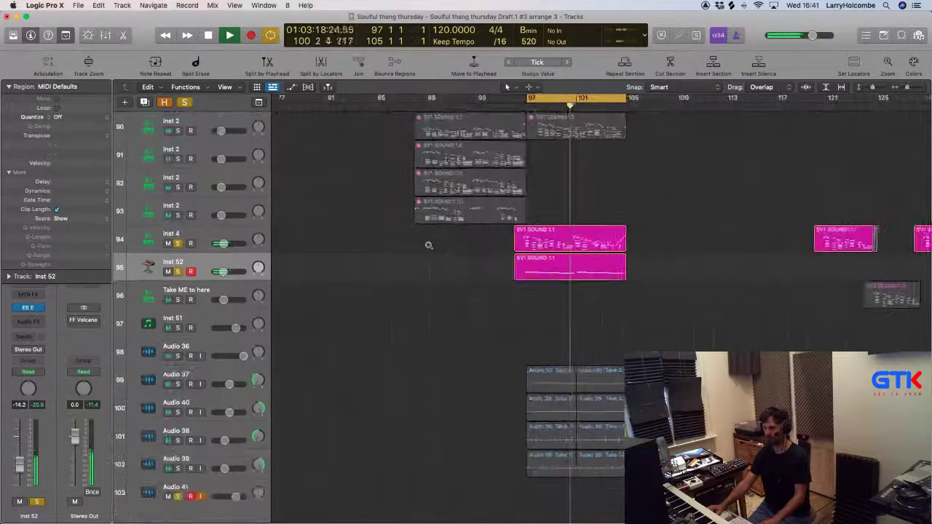
scroll(400, 233, down, 1)
click(561, 270)
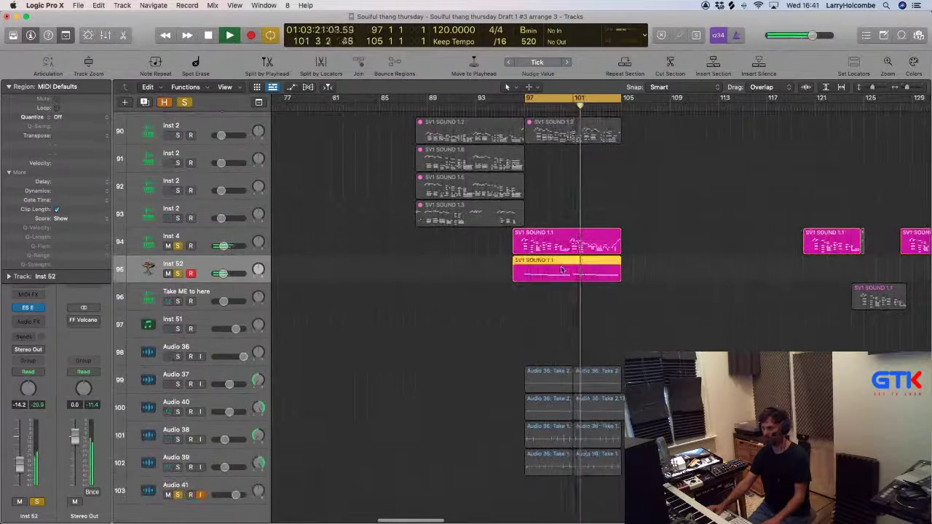
double_click(562, 270)
key(p)
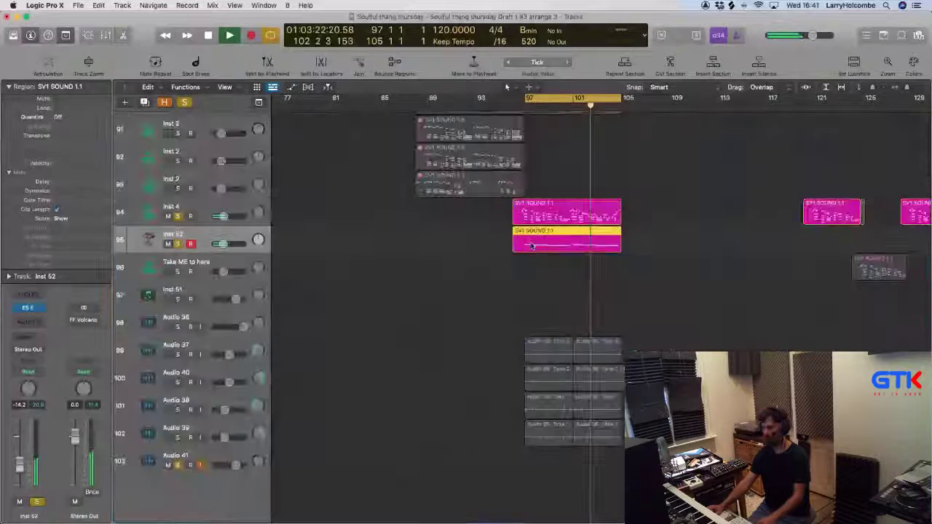
key(z)
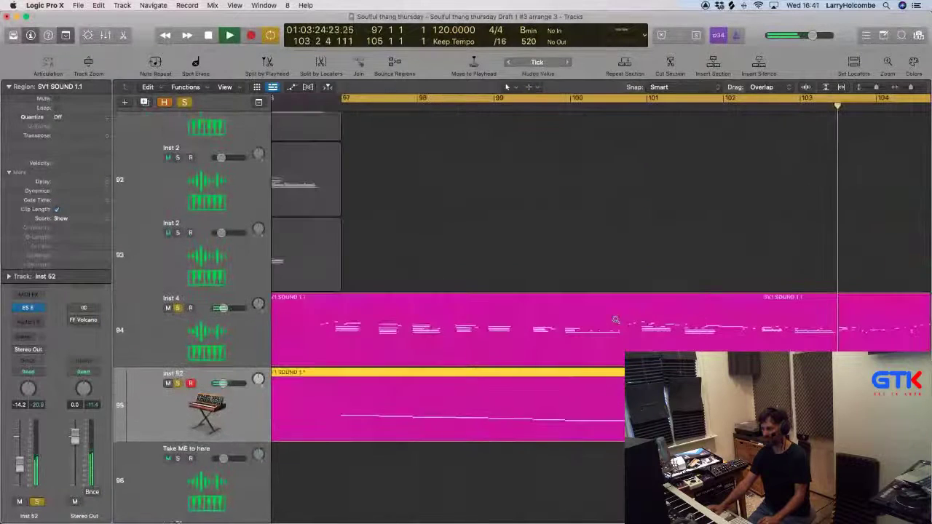
drag(595, 287, 674, 358)
key(p)
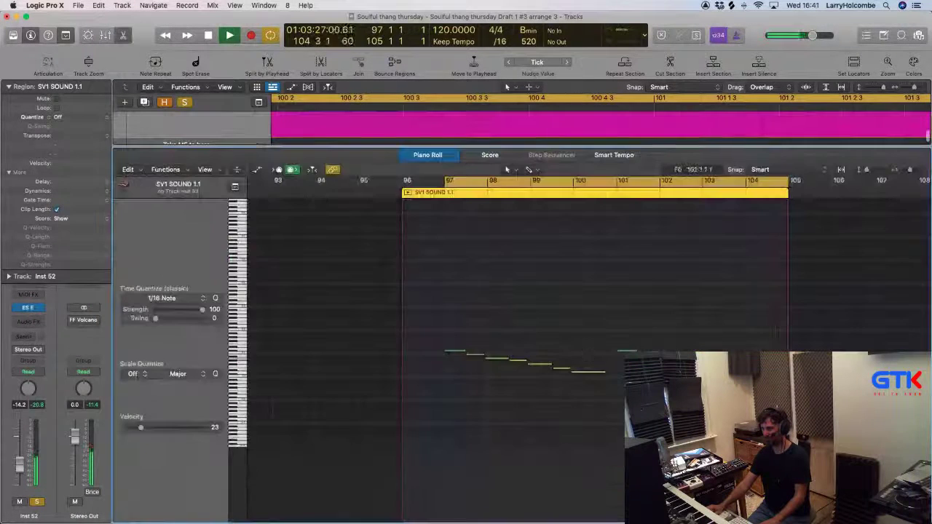
Pull the start of the repeated line's first note at bar 101 slightly earlier.
drag(535, 312, 678, 410)
scroll(600, 354, left, 10)
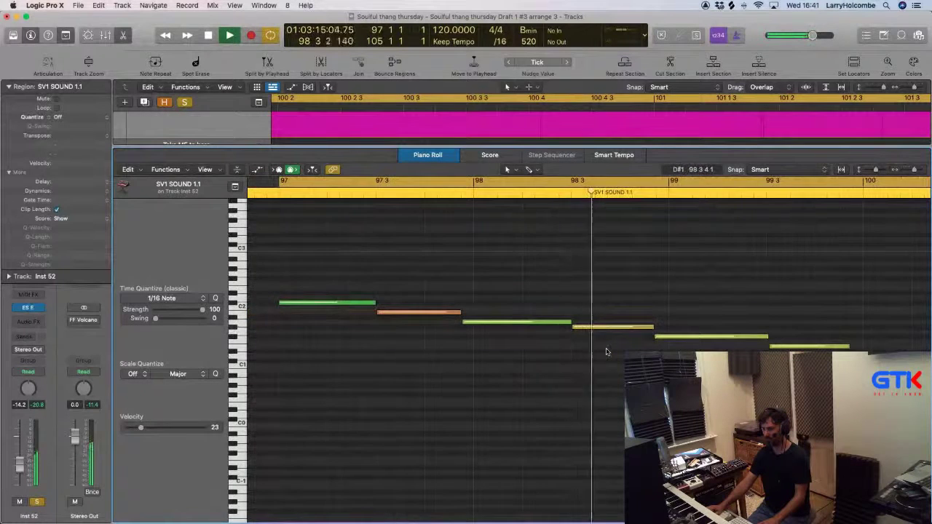
scroll(607, 352, right, 7)
scroll(607, 352, down, 2)
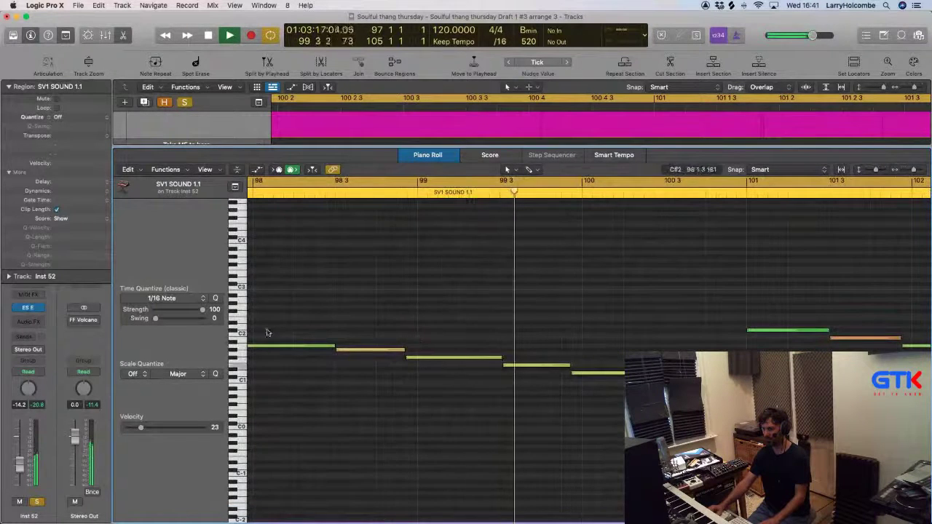
click(234, 333)
scroll(641, 352, right, 4)
scroll(641, 352, down, 3)
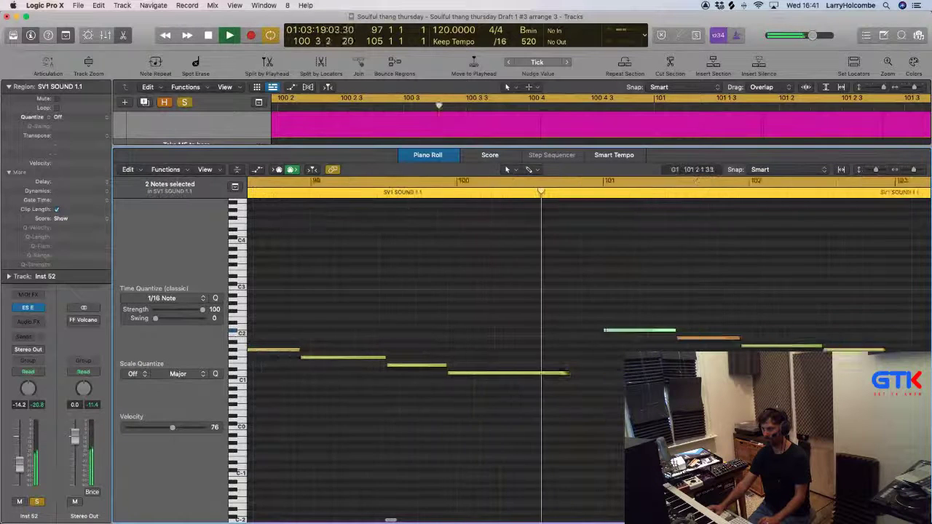
scroll(531, 346, left, 2)
click(532, 346)
drag(583, 354, 573, 355)
scroll(585, 356, left, 4)
scroll(585, 357, left, 3)
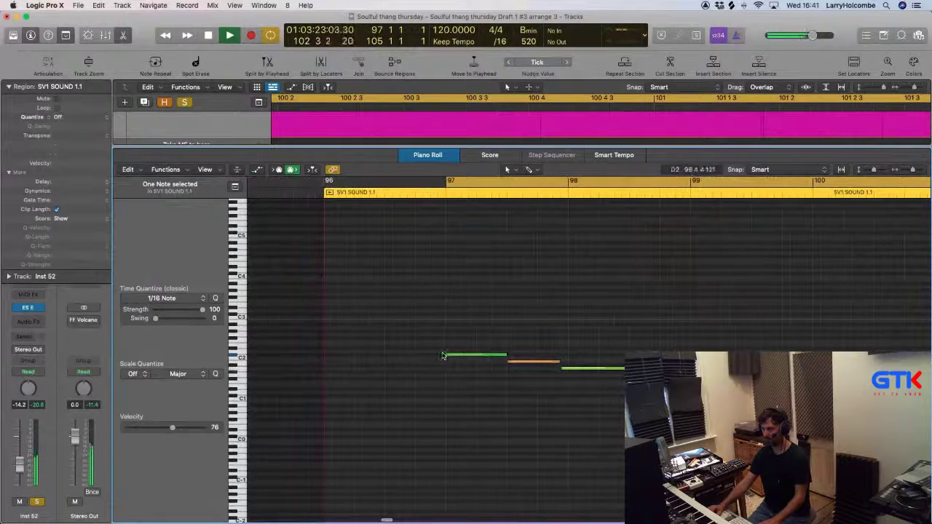
Pull the start of the low line's first note at bar 97 slightly earlier, close the piano roll and stop playback.
drag(447, 355, 437, 355)
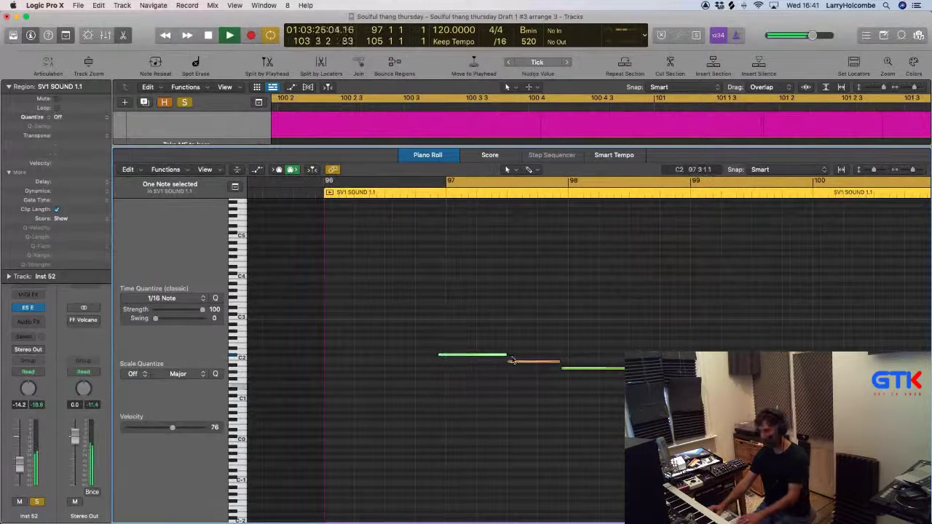
key(p)
scroll(642, 351, up, 3)
key(space)
scroll(643, 350, down, 10)
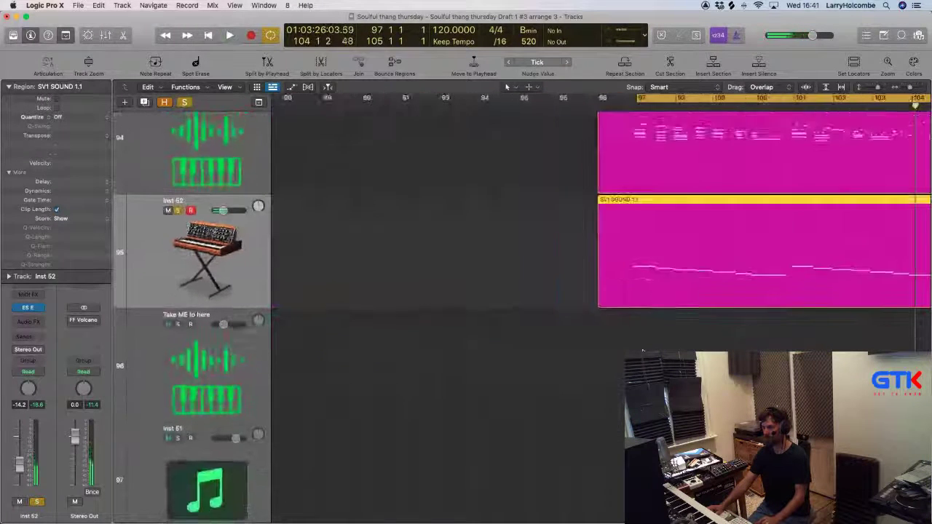
Try the Inst 52 region transposed by +24 and raise its channel fader to -5.4 dB while it plays.
scroll(643, 350, right, 3)
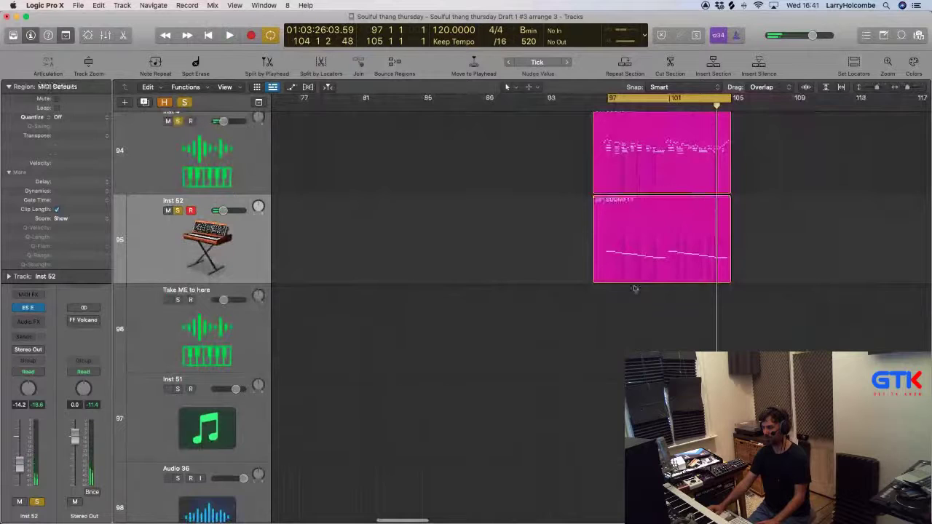
click(106, 136)
click(78, 126)
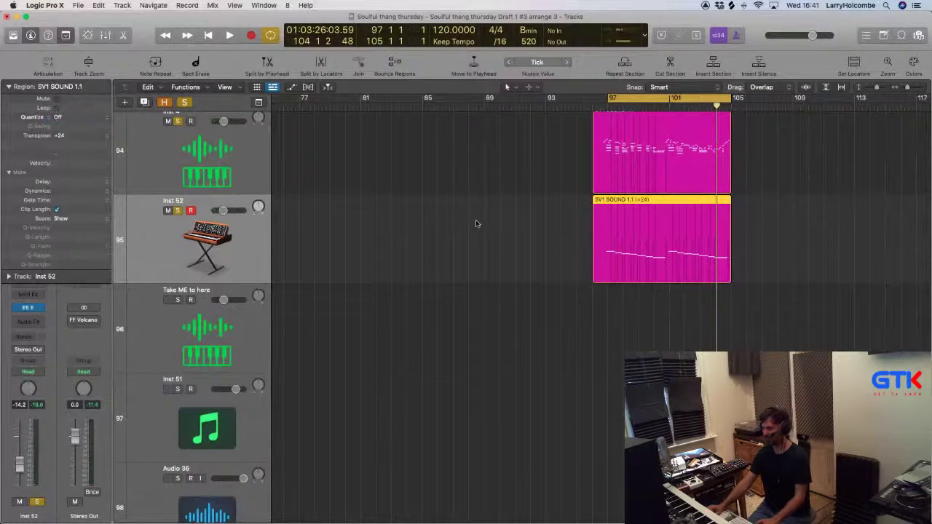
key(space)
click(477, 224)
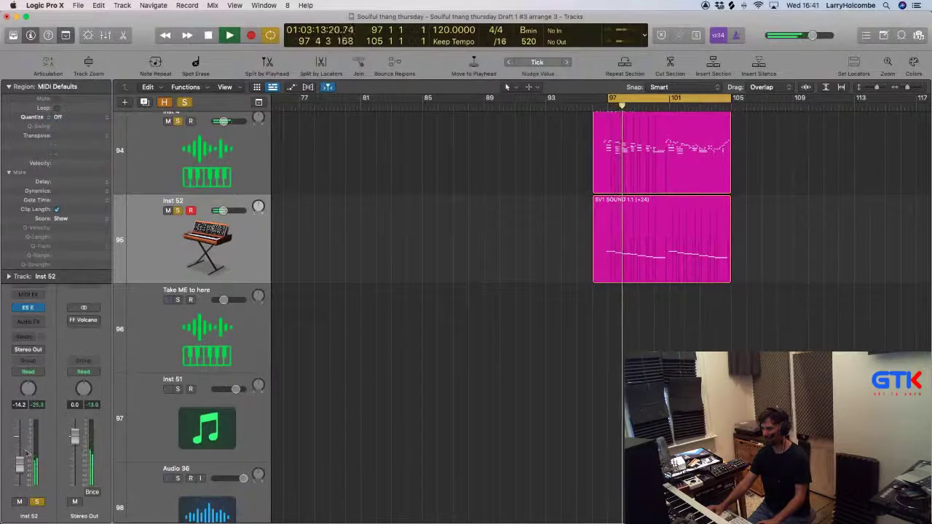
drag(26, 455, 22, 448)
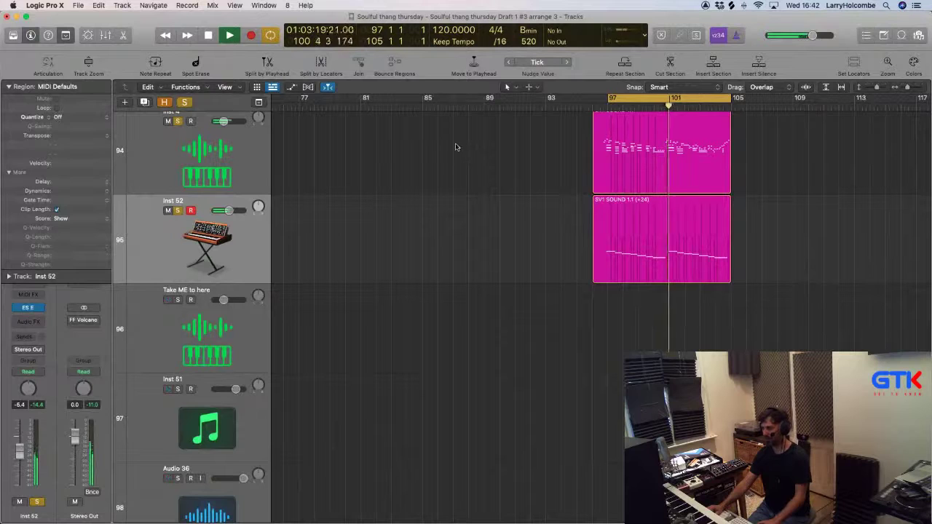
Return the Inst 52 region's transposition to none and play the line from bar 97.
double_click(676, 236)
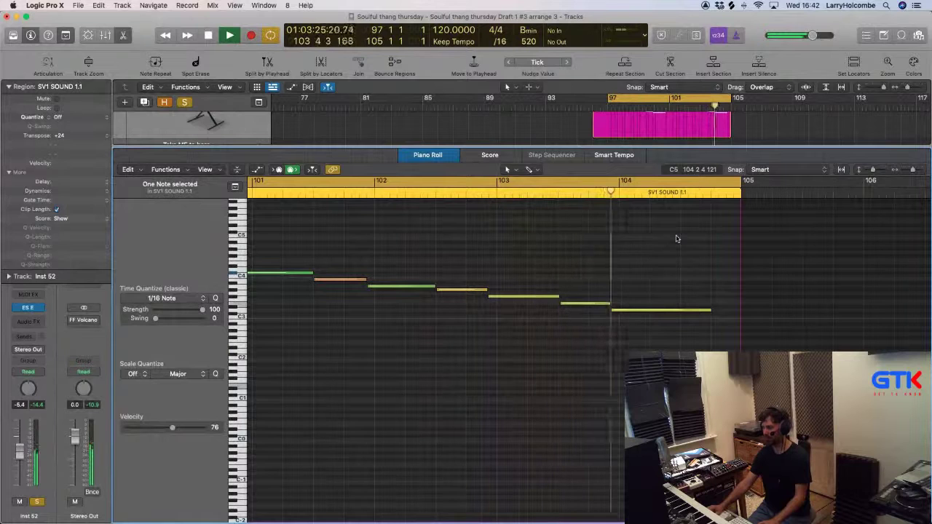
key(p)
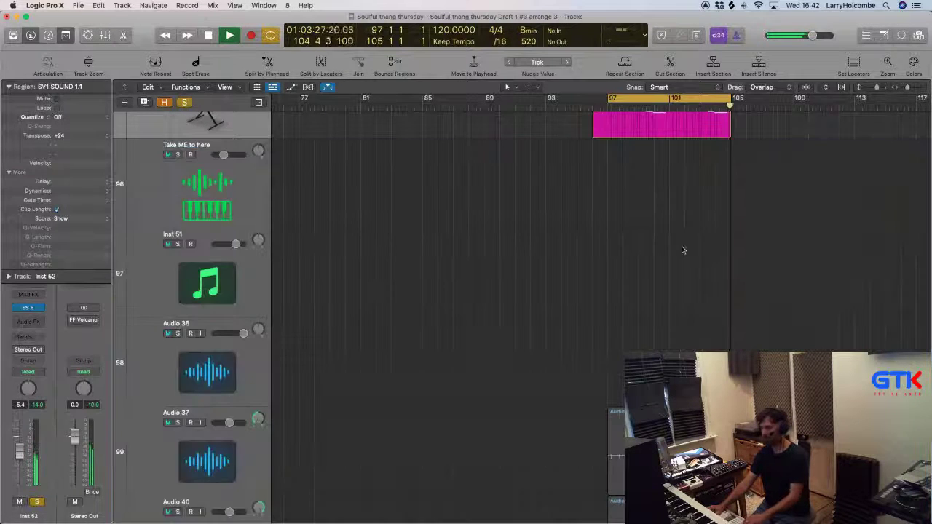
scroll(682, 250, up, 6)
key(space)
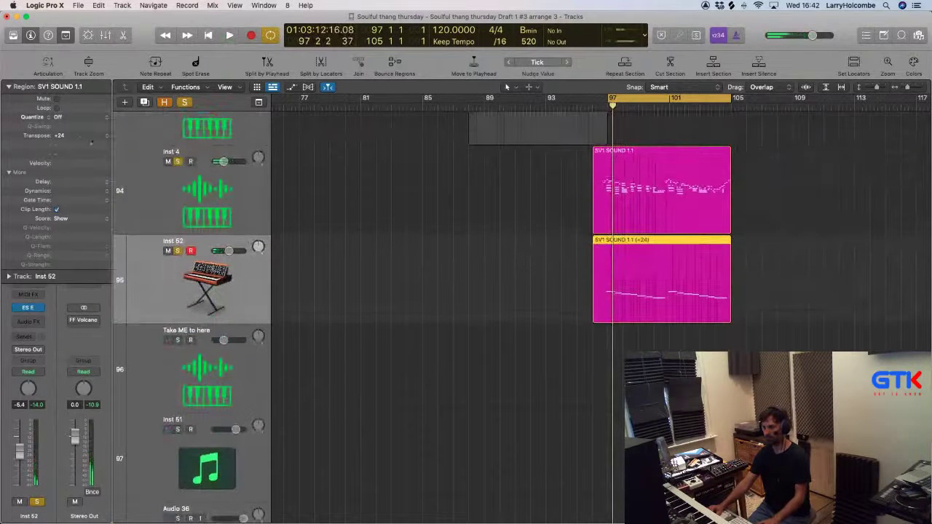
click(109, 141)
click(79, 152)
key(space)
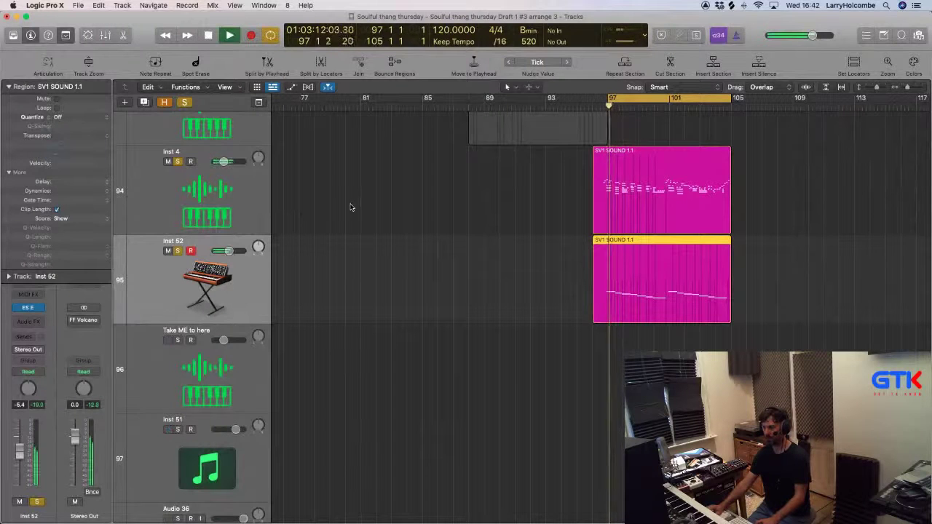
key(space)
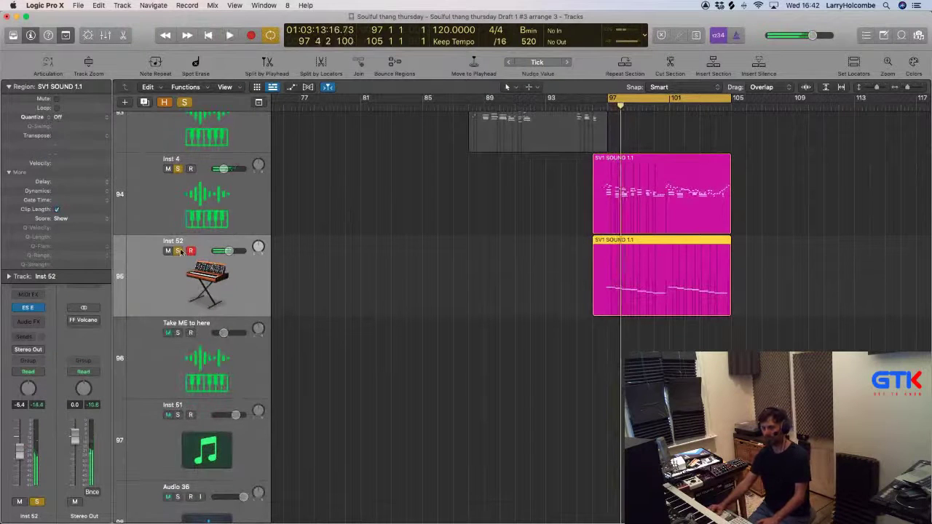
Switch off the solos on Inst 4 and Inst 52 and the Solo mode, and lower Inst 52's fader to -13.8 dB.
click(178, 169)
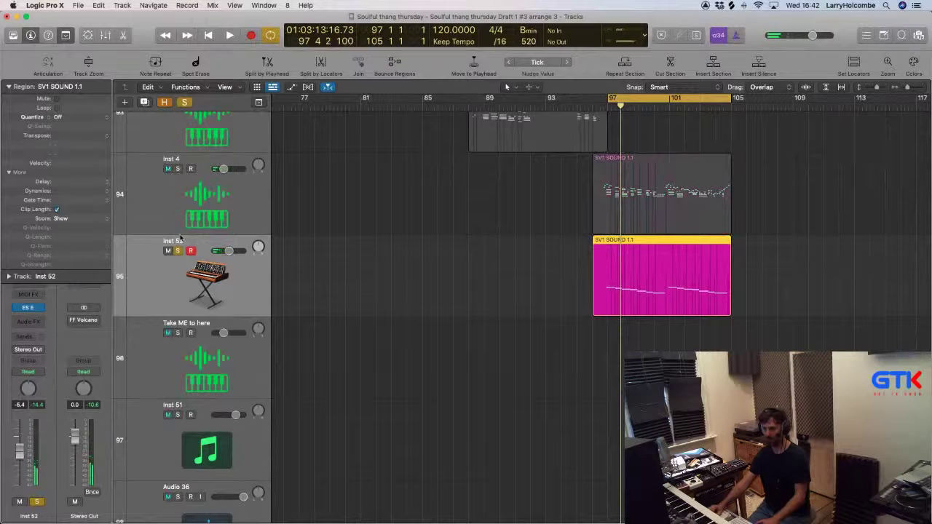
click(178, 251)
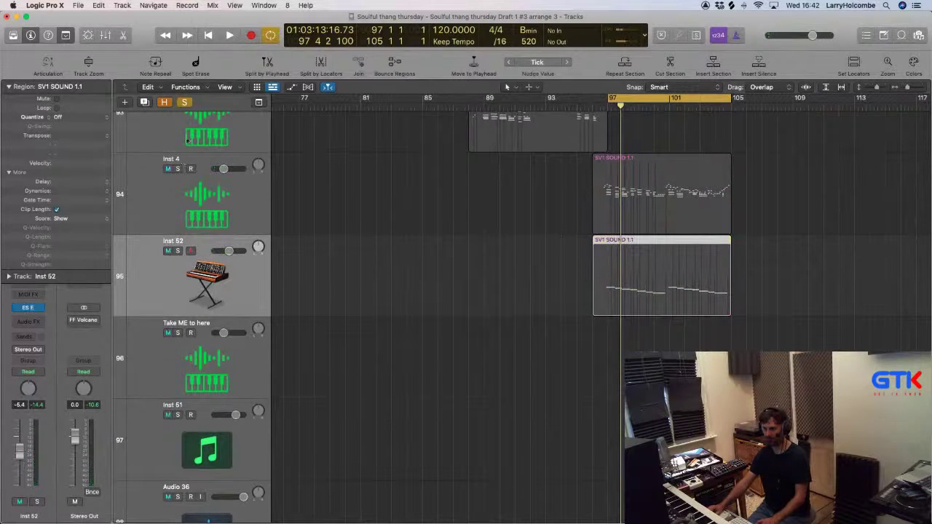
click(183, 102)
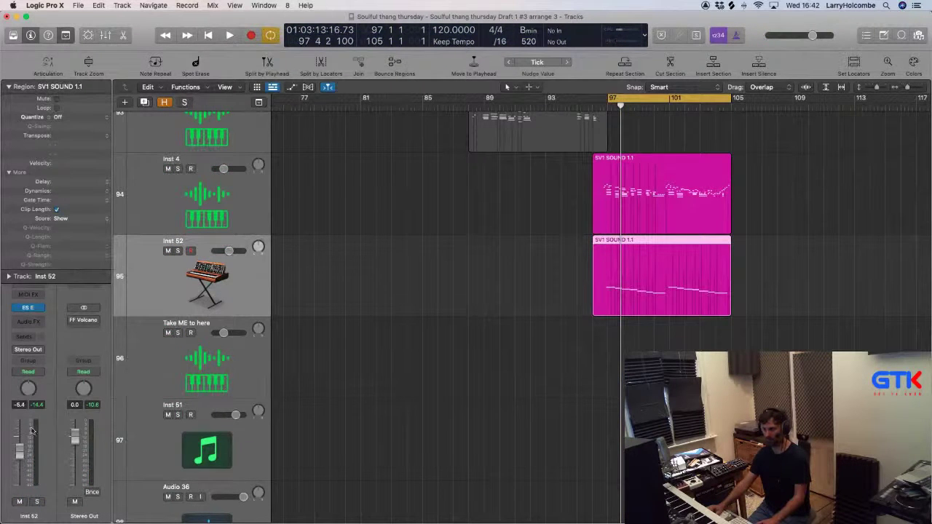
key(super+Up)
key(super+Up)
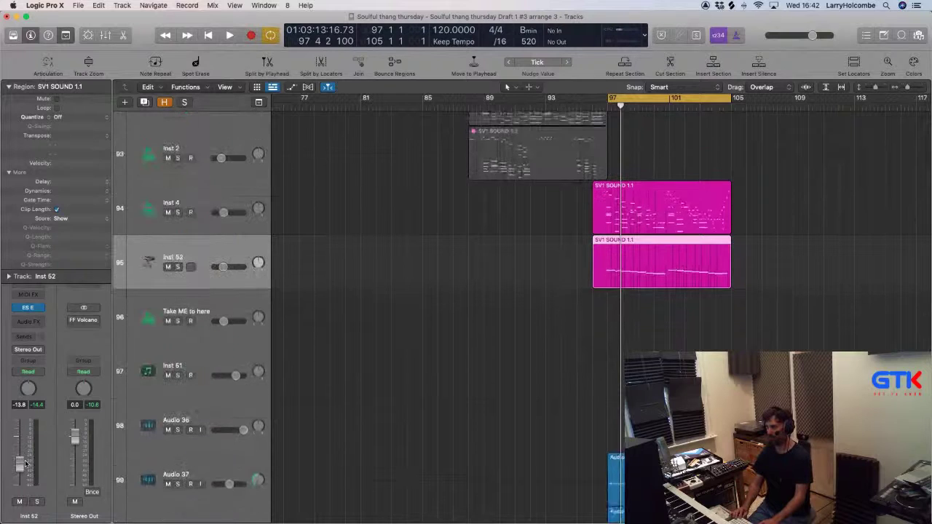
key(super+Up)
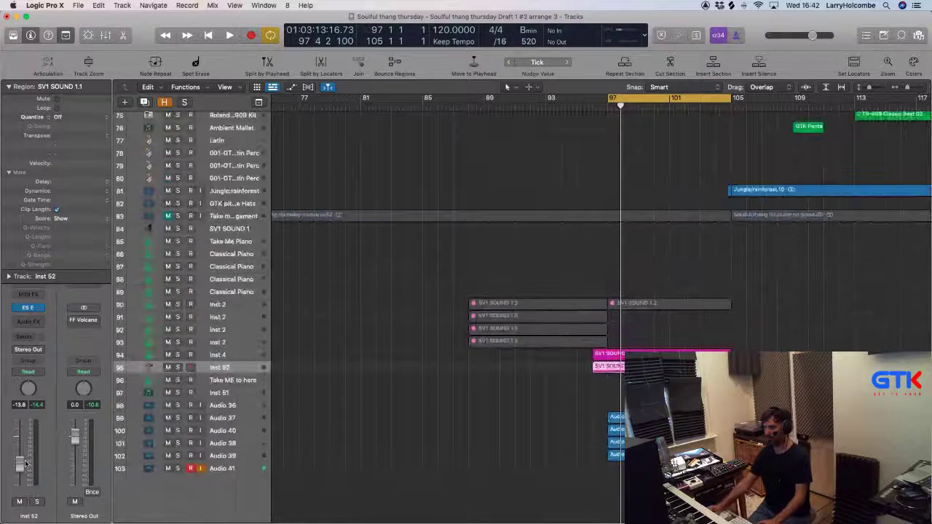
Turn off the cycle and play the full mix from about bar 94, framing the Inst 4 and Inst 52 regions.
click(569, 106)
key(super+Left)
key(super+Left)
key(super+Left)
key(super+Up)
key(super+Left)
key(super+Up)
key(super+Up)
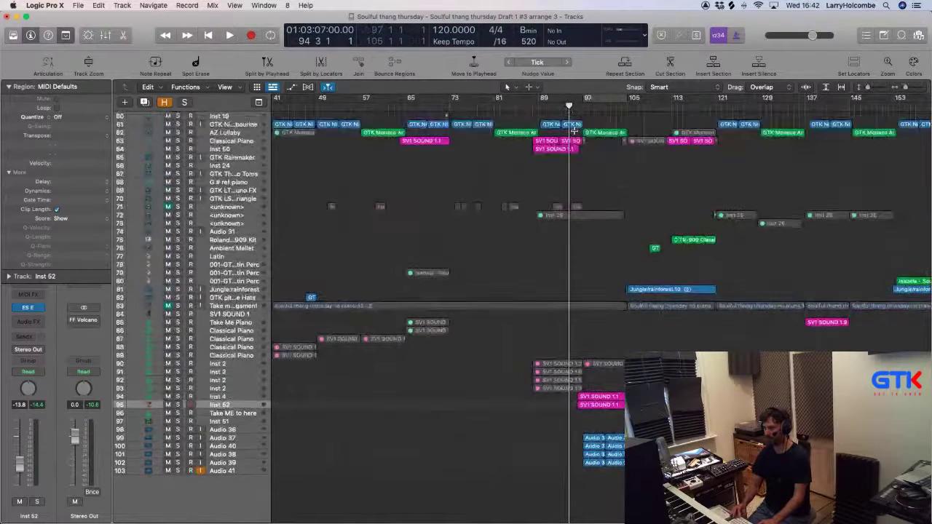
key(super+Up)
drag(542, 363, 692, 466)
key(space)
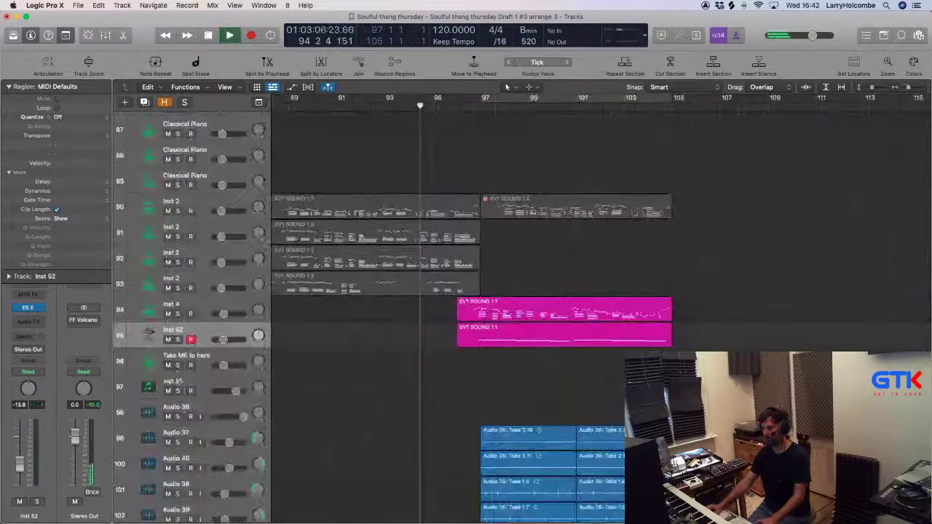
Lower the Inst 52 channel fader to -26.5 dB while the section from bar 97 plays.
click(499, 337)
scroll(499, 338, down, 5)
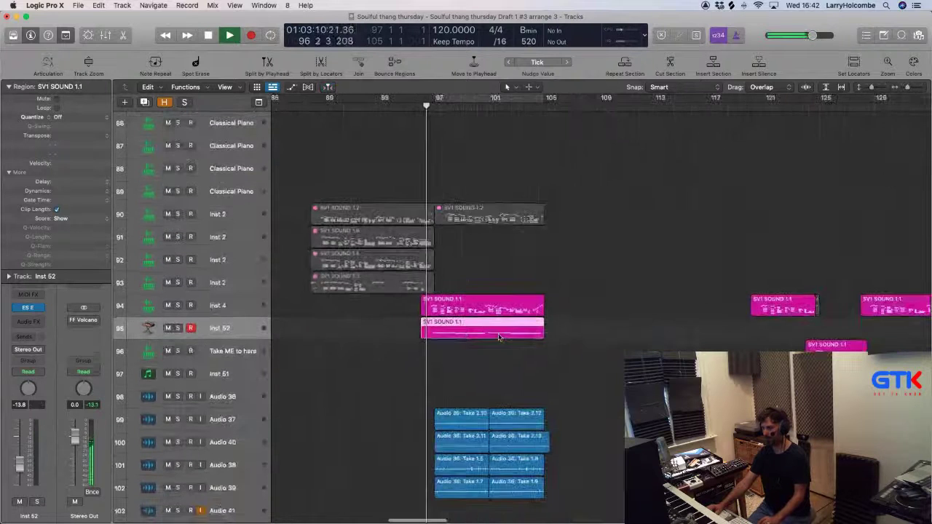
mouse_move(447, 330)
mouse_down()
mouse_move(507, 331)
mouse_move(452, 333)
mouse_up()
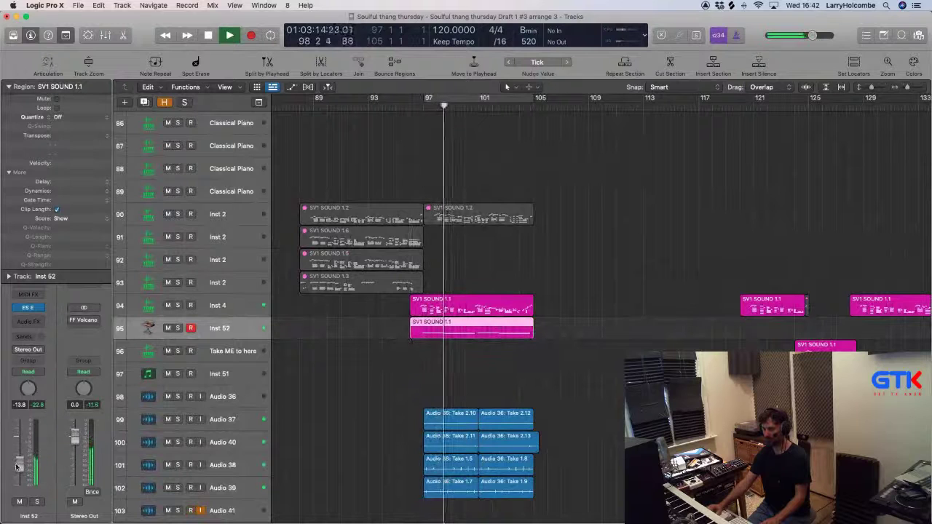
drag(18, 467, 19, 473)
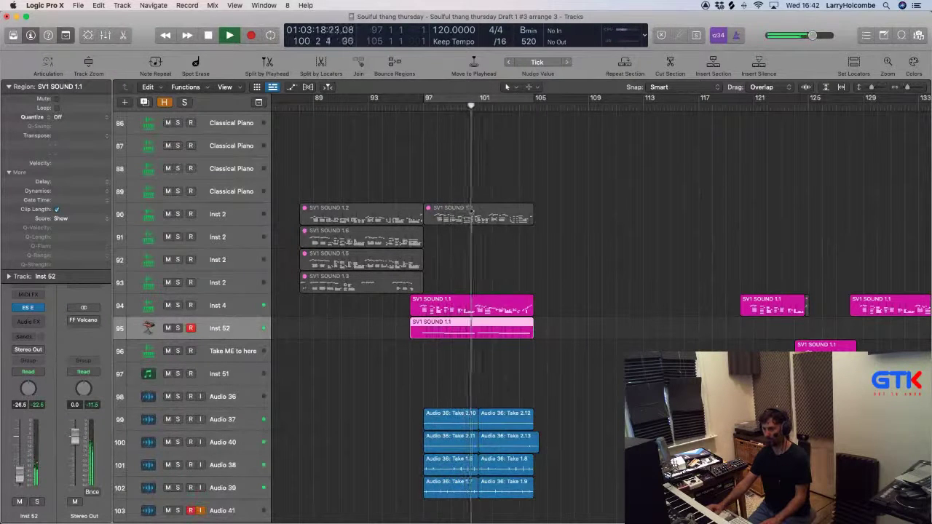
Place copies of the Inst 52 region on its own track at bar 108 and bar 120.
click(474, 287)
drag(435, 329, 598, 329)
click(395, 169)
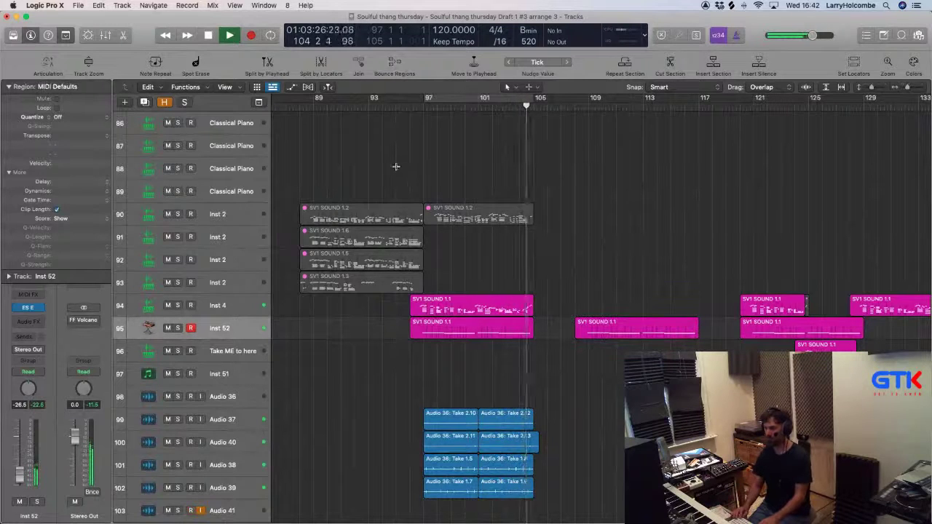
Stop playback, disarm recording on the Audio 41 track and resume playback.
key(super+Up)
key(super+Up)
key(super+Up)
key(super+Up)
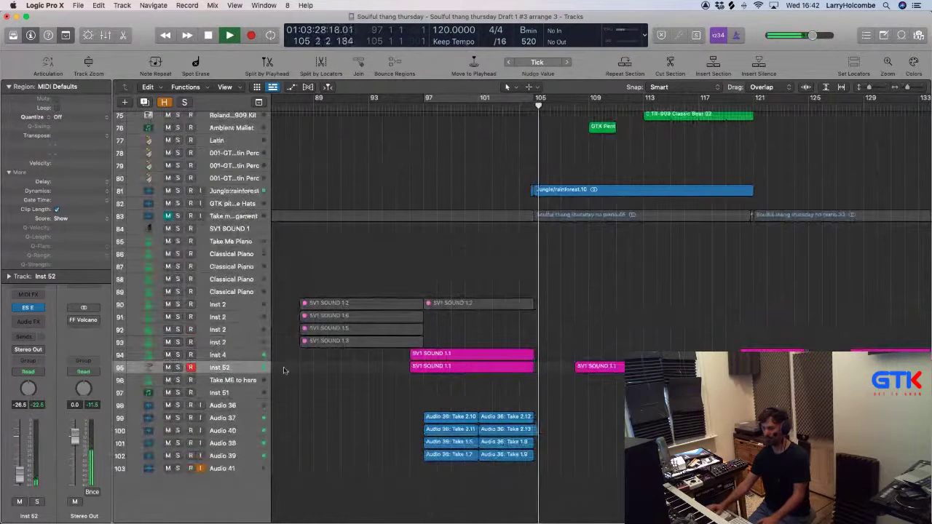
key(space)
click(191, 469)
key(space)
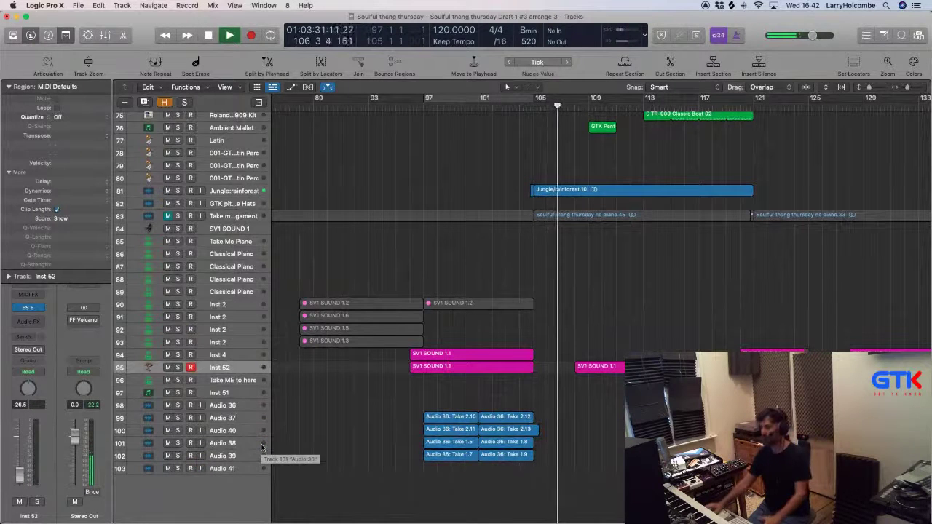
Try moving the Inst 52 copy at bar 108 back to bar 105, and undo the move.
drag(473, 312, 591, 380)
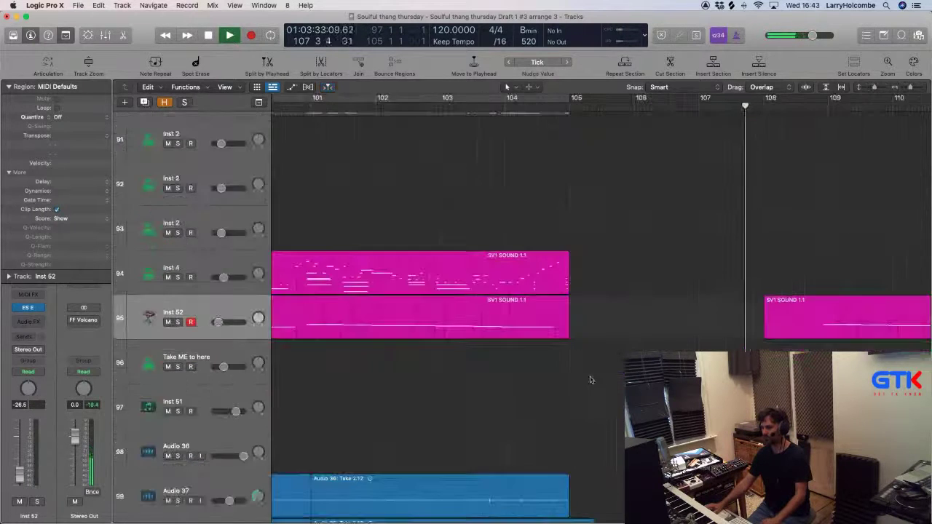
scroll(655, 338, right, 3)
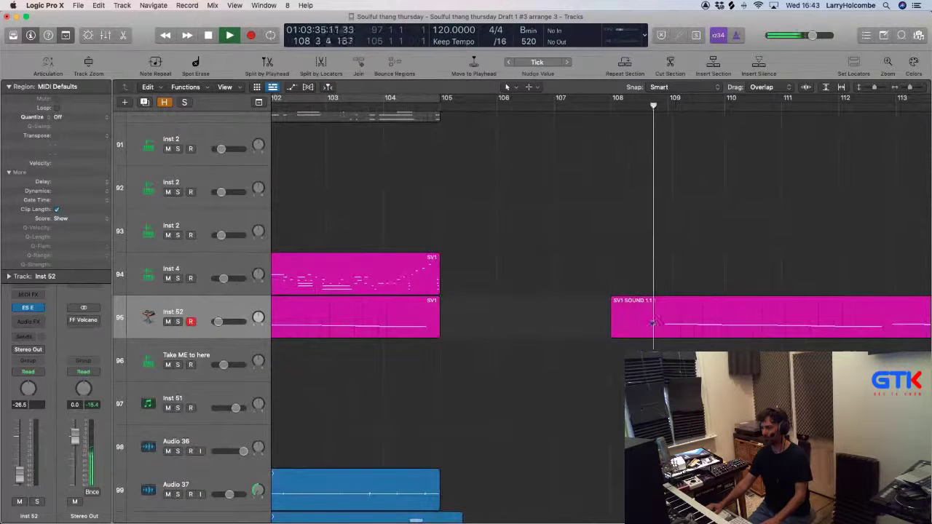
click(685, 322)
scroll(678, 321, down, 5)
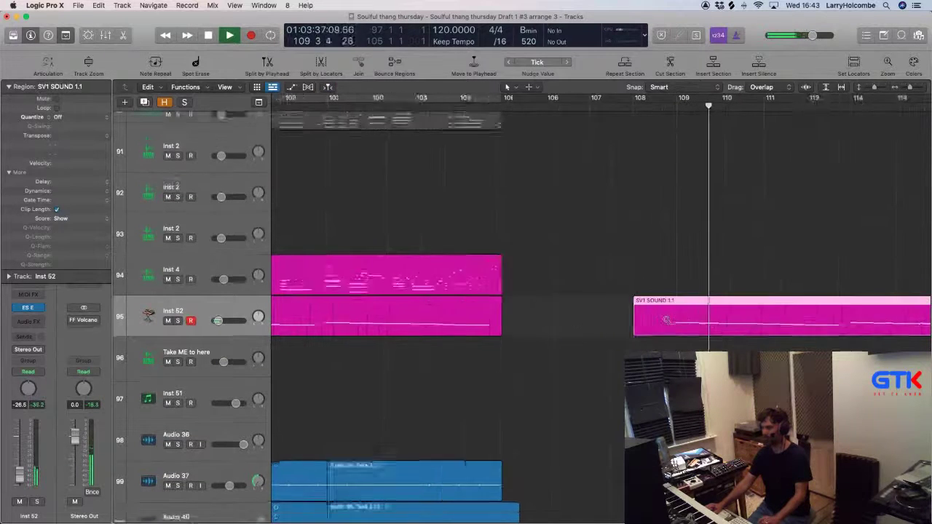
mouse_move(651, 318)
mouse_down()
mouse_move(679, 321)
mouse_move(637, 320)
mouse_up()
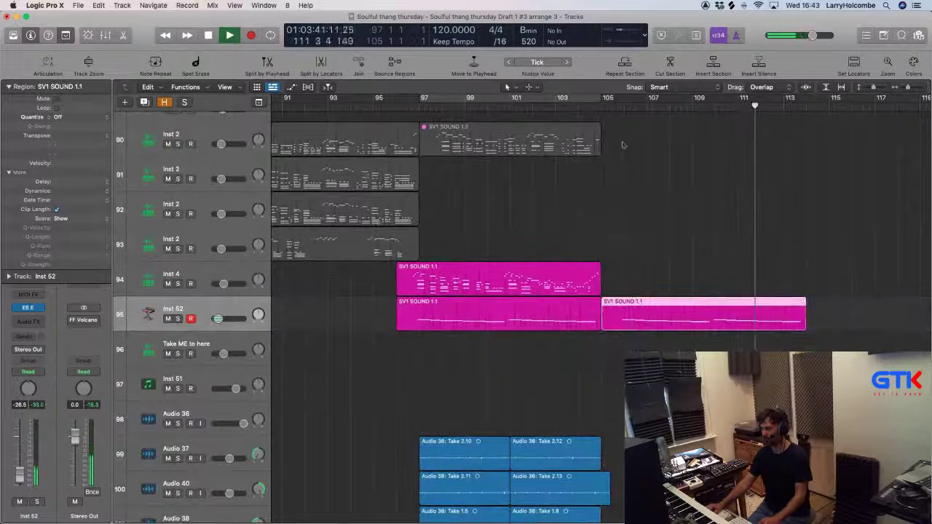
key(super+z)
Remove the Inst 52 copy at bar 120 and move the bar 108 copy to start at bar 112.
scroll(678, 208, down, 5)
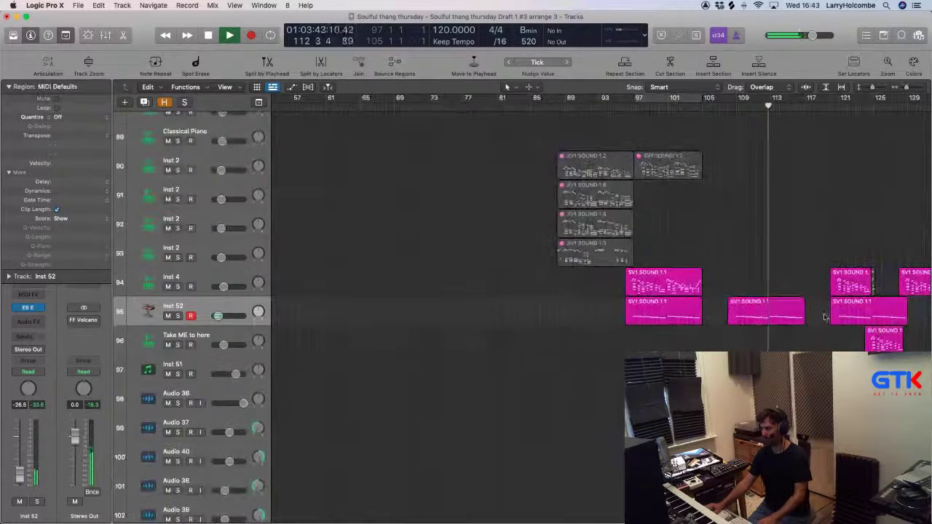
drag(765, 317, 800, 318)
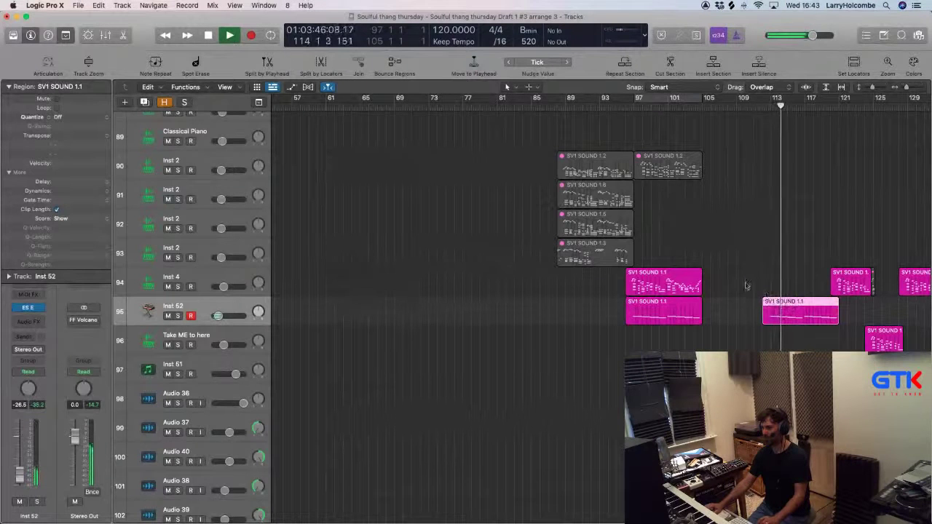
Delete the lowest closing notes of the descending phrases around bars 116 and 120 in the Inst 52 region at bar 112.
key(z)
key(p)
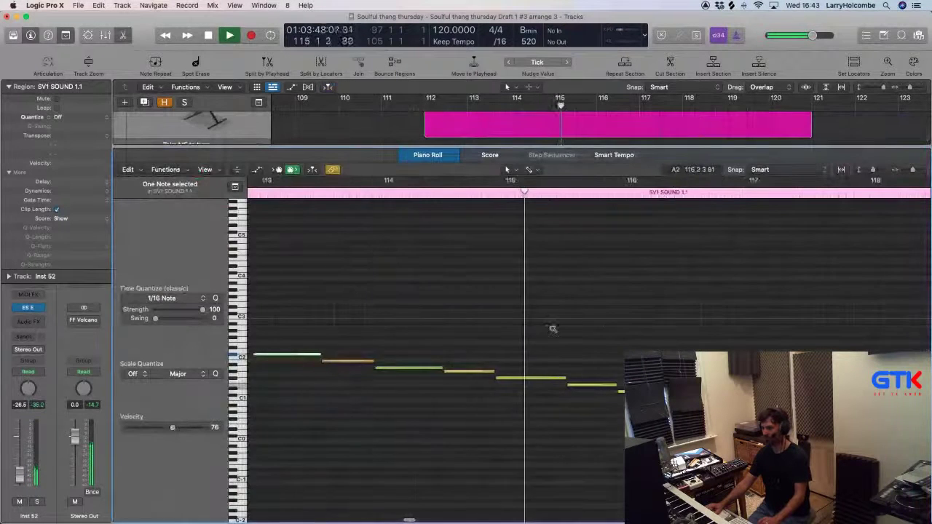
scroll(553, 329, down, 5)
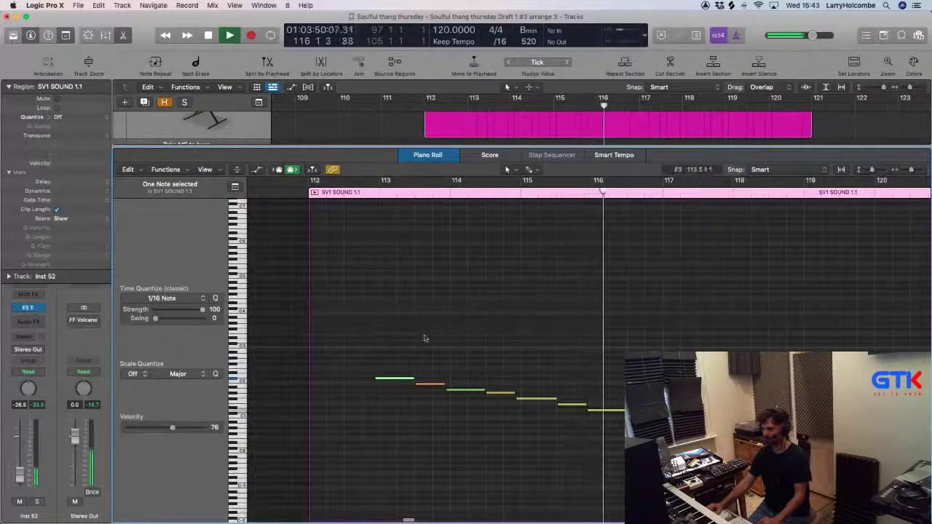
scroll(424, 337, down, 2)
drag(413, 343, 808, 471)
click(730, 383)
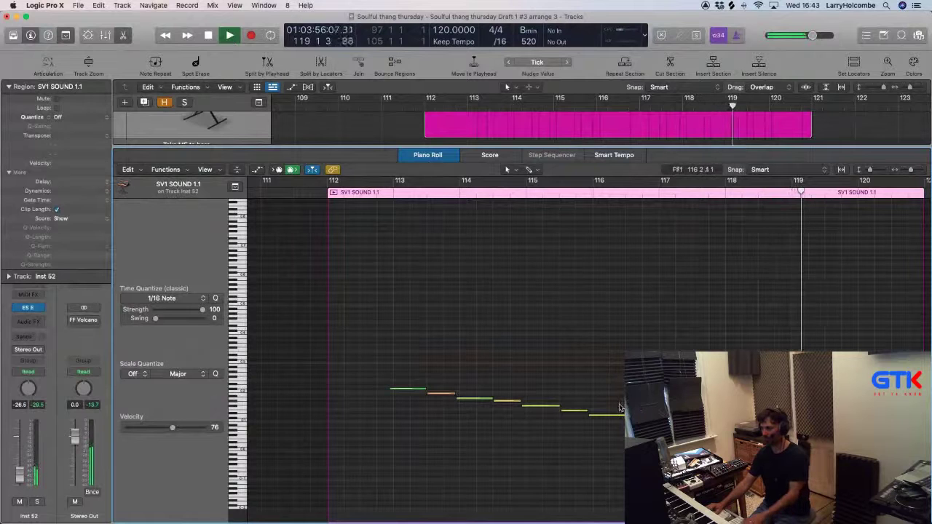
drag(584, 406, 625, 433)
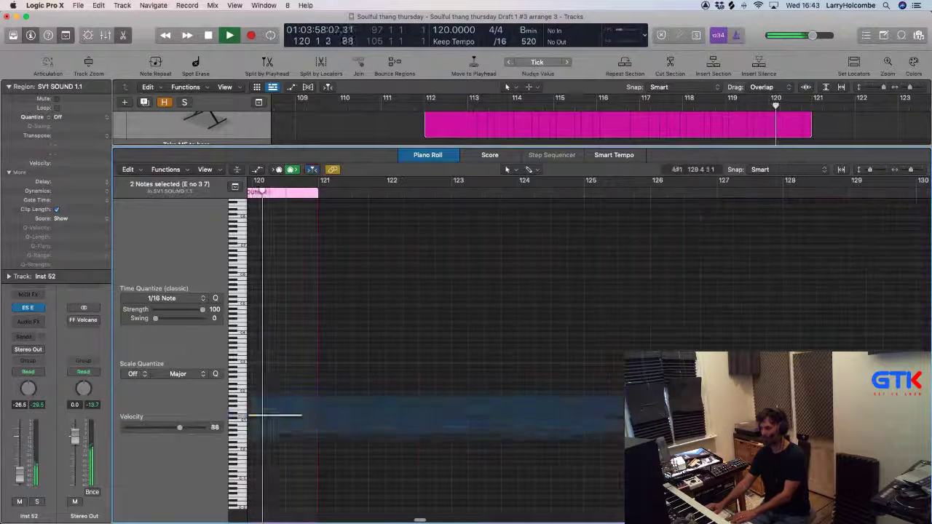
scroll(431, 407, left, 2)
scroll(431, 406, right, 2)
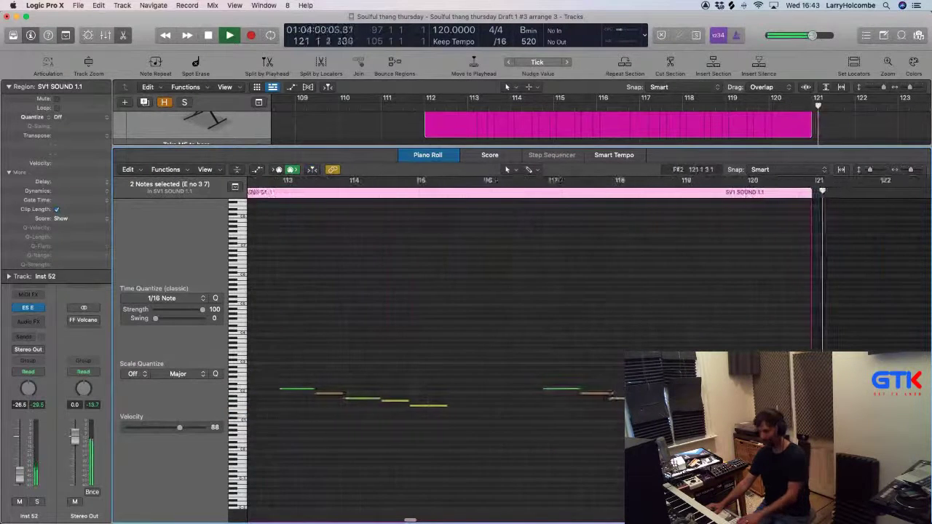
key(p)
scroll(431, 406, up, 5)
click(405, 152)
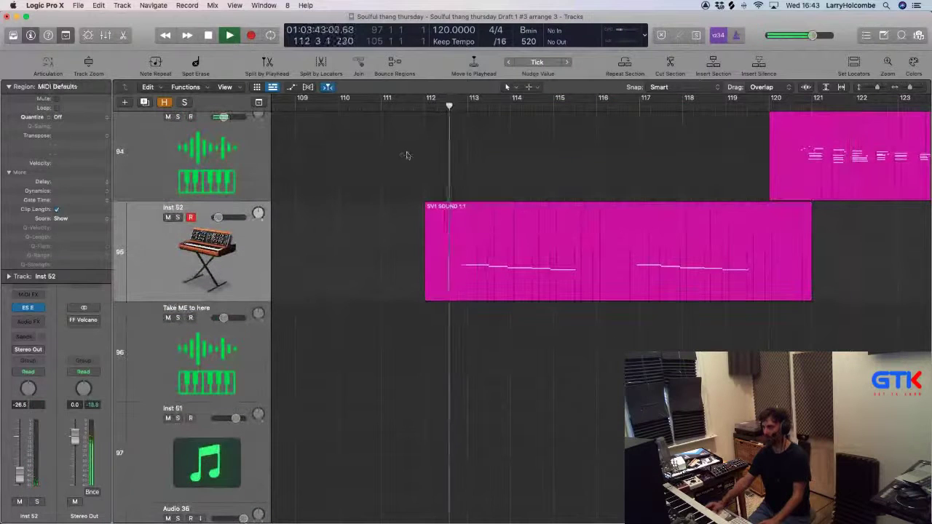
Transpose the Inst 52 region at bar 112 by -12 and play it from its start.
key(super+Up)
key(super+Up)
key(super+Up)
key(super+Up)
key(super+Up)
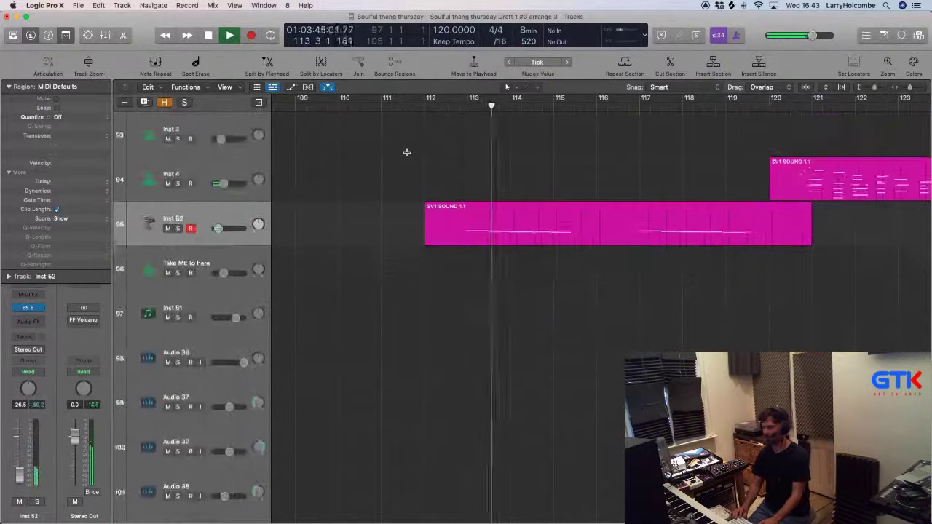
click(506, 230)
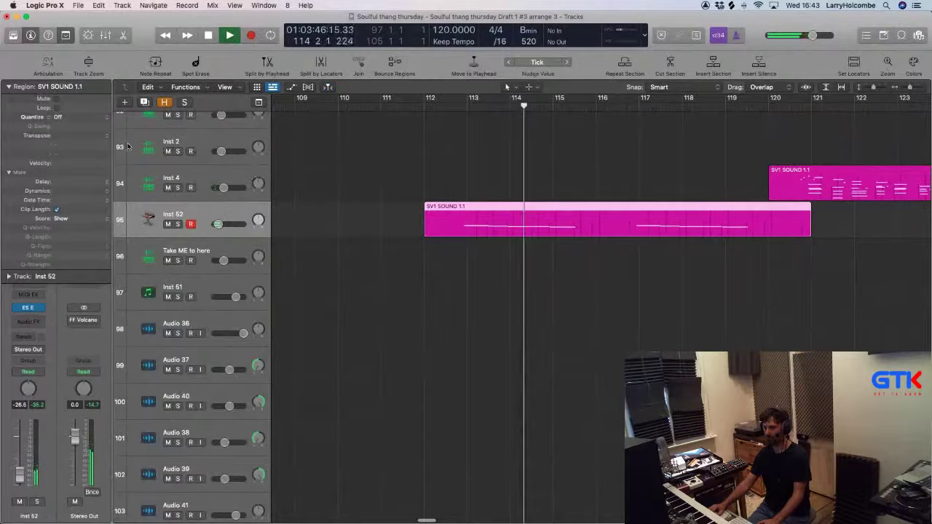
click(85, 137)
click(87, 143)
click(431, 107)
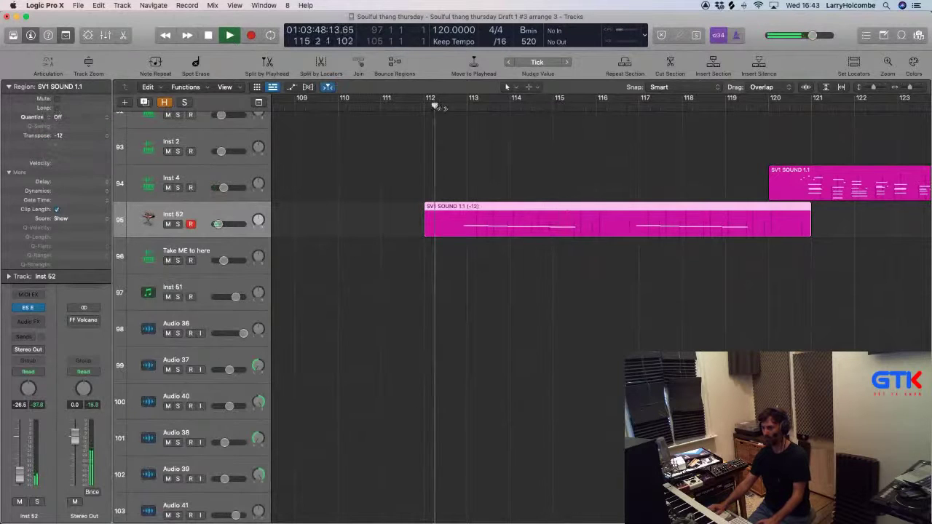
Transpose the earlier Inst 52 region, ending at bar 105, by -12 as well.
scroll(427, 128, down, 4)
click(372, 158)
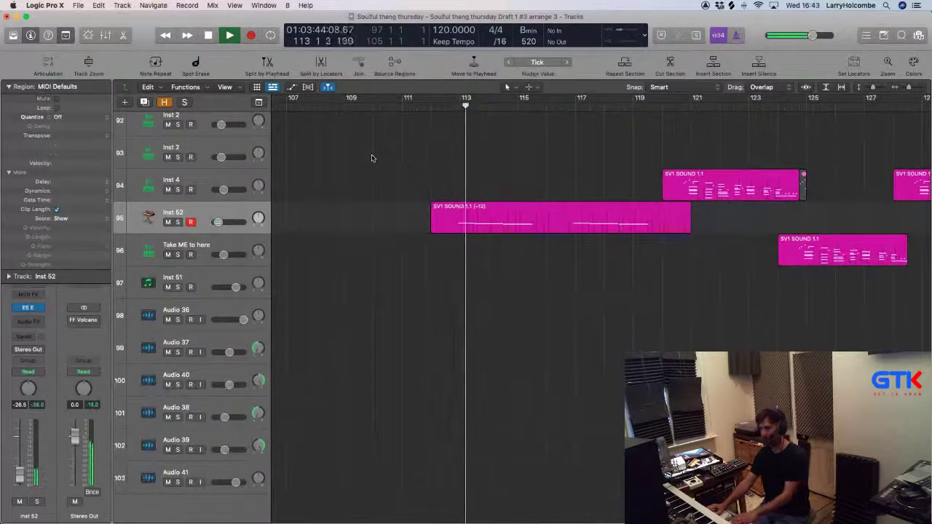
scroll(371, 158, down, 6)
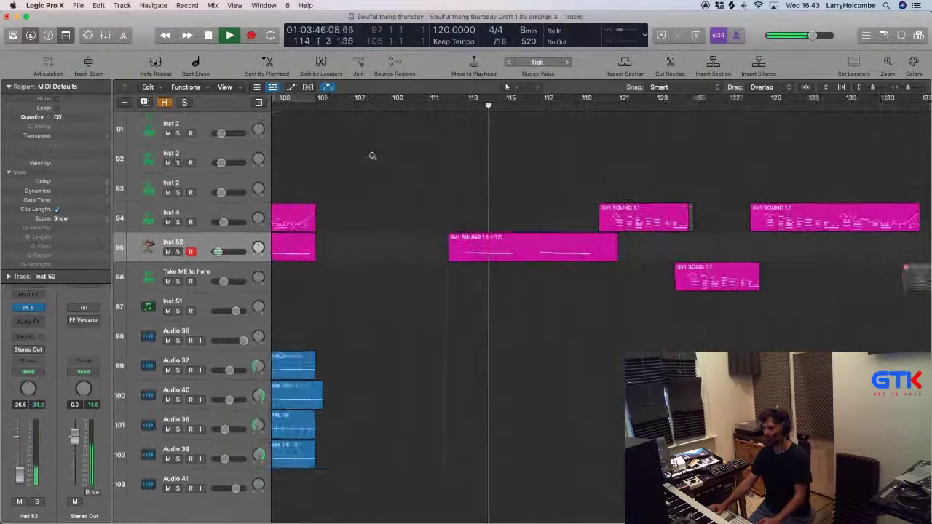
click(391, 252)
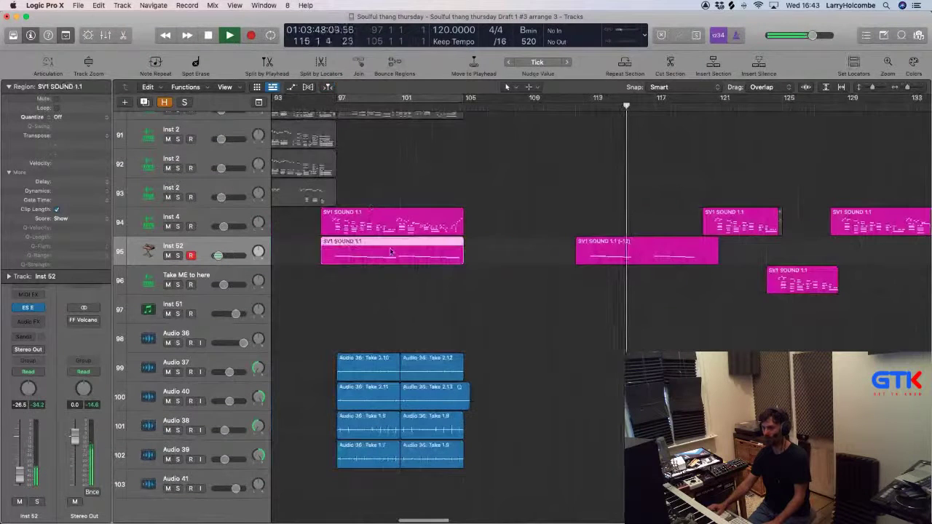
click(104, 137)
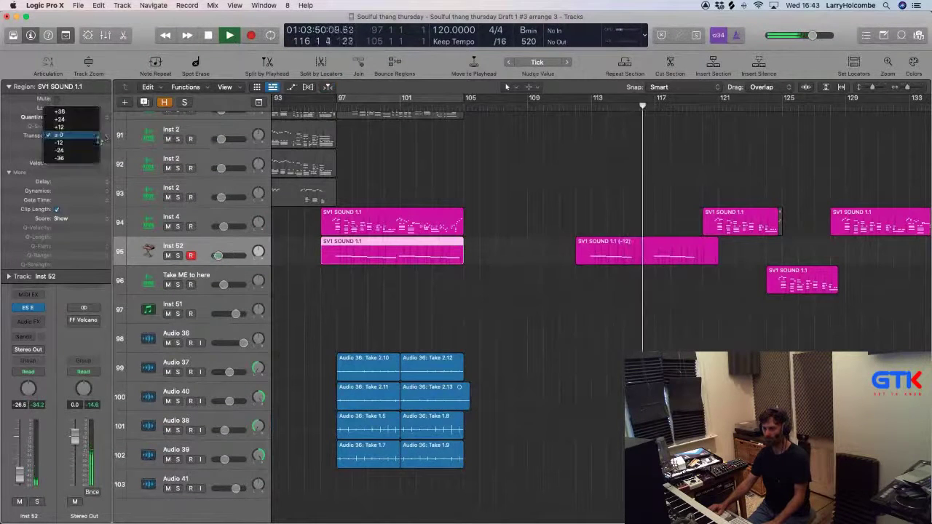
click(44, 146)
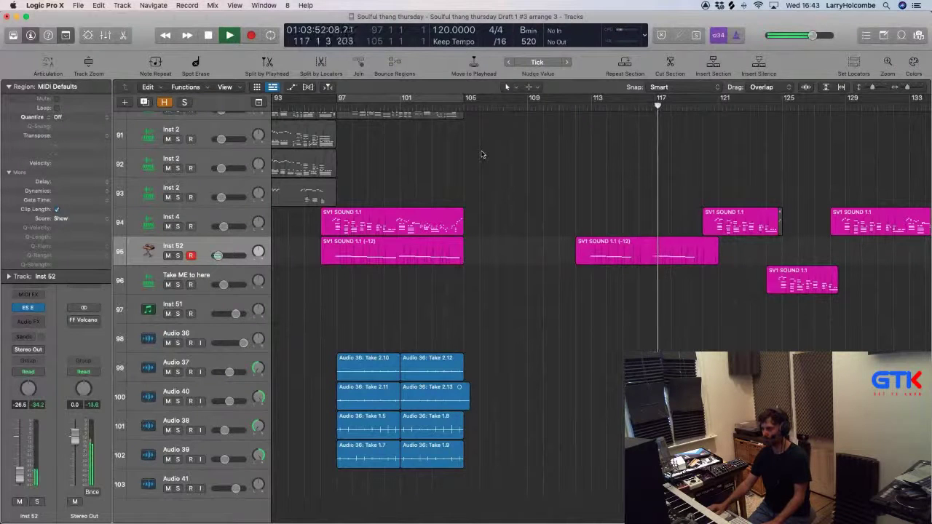
Add a new track with duplicate settings below the Bass track 22.
scroll(523, 166, right, 5)
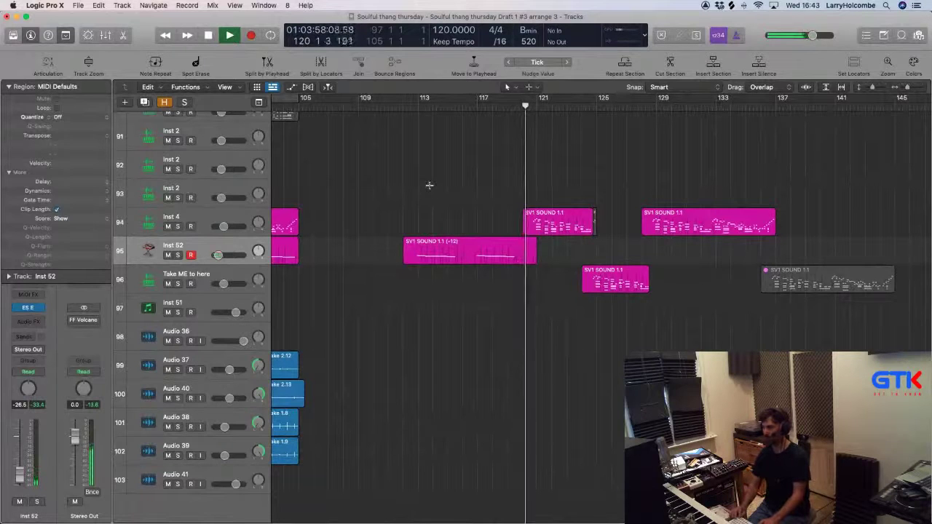
key(super+Up)
key(super+Up)
key(super+Up)
key(super+Up)
key(super+Up)
scroll(429, 189, up, 15)
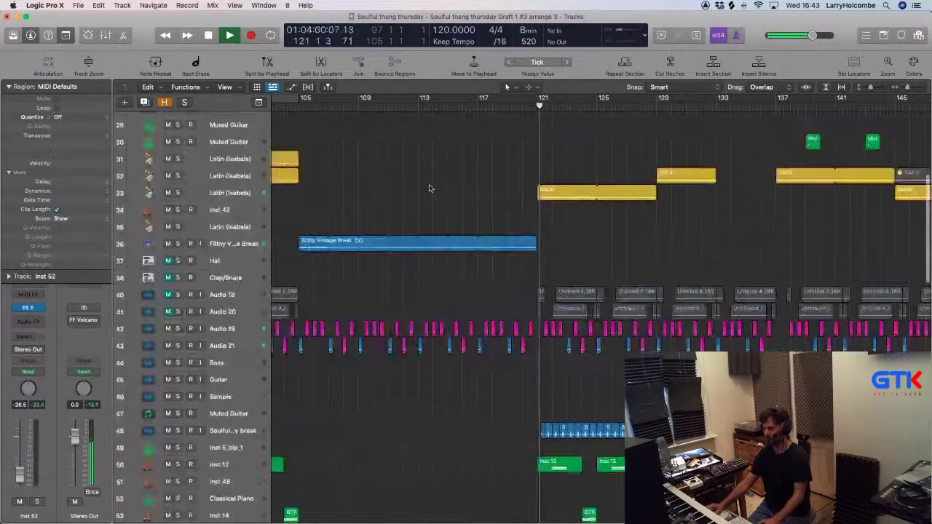
click(242, 239)
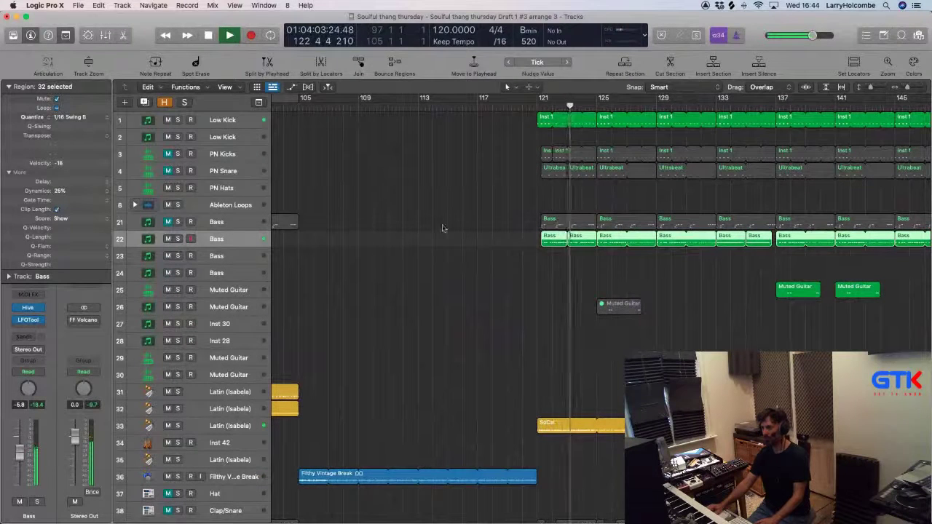
key(super+d)
Mute the three Bass regions on track 22 between bars 121 and 129, and set the cycle range to those bars.
drag(575, 251, 605, 246)
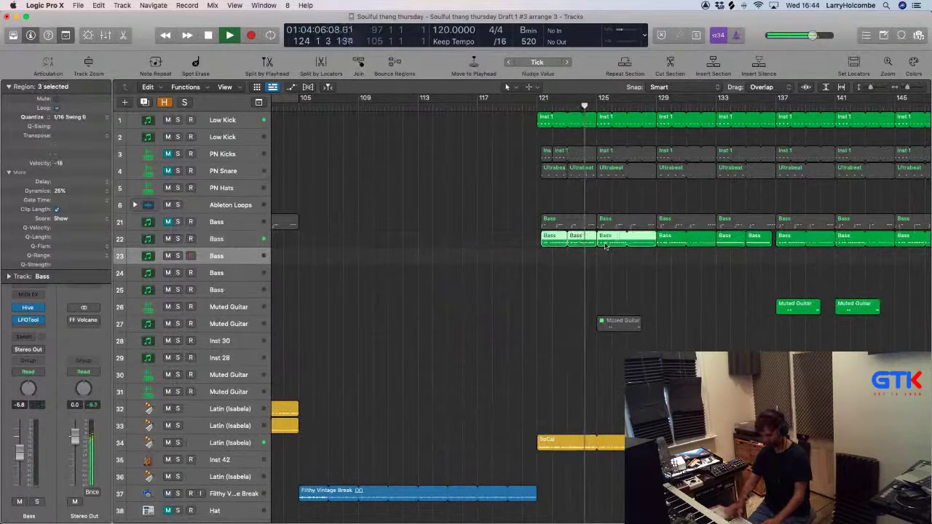
key(ctrl+m)
drag(539, 102, 655, 100)
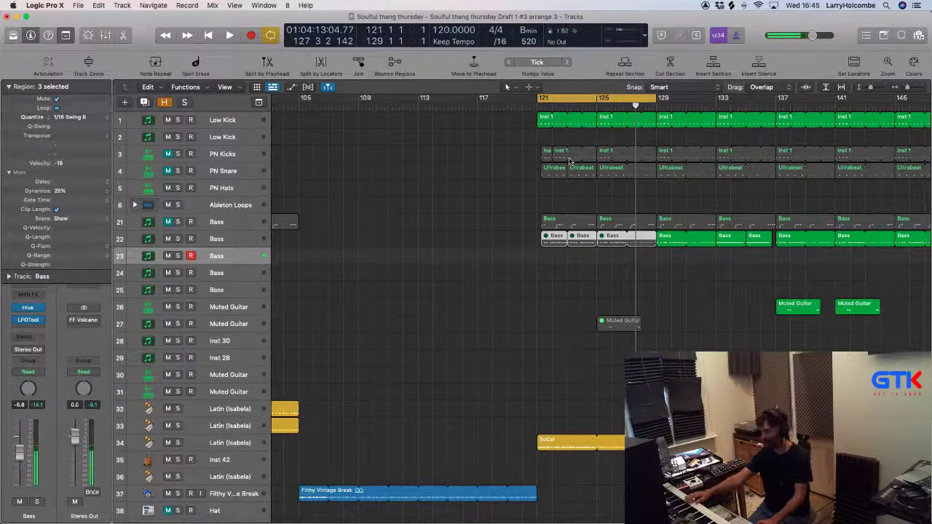
Play the looped bars 121 to 129 to try out bass notes on the armed duplicate track, and stop playback.
key(space)
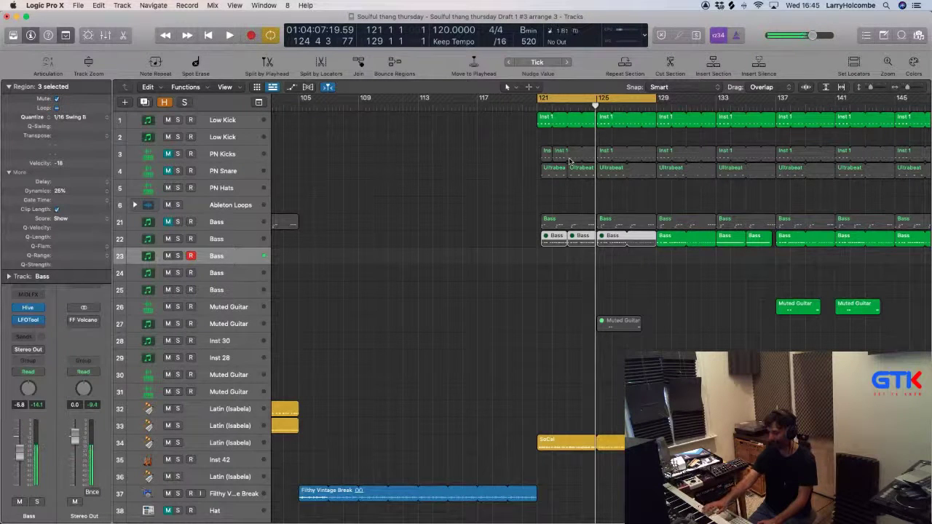
key(space)
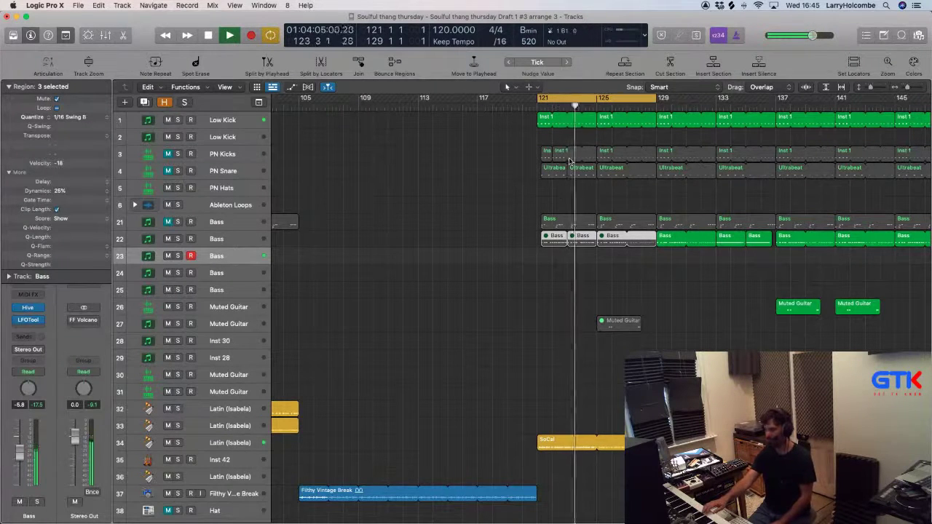
key(space)
Unmute the three Bass regions on track 22 and play the loop with the original bass line.
drag(492, 234, 613, 247)
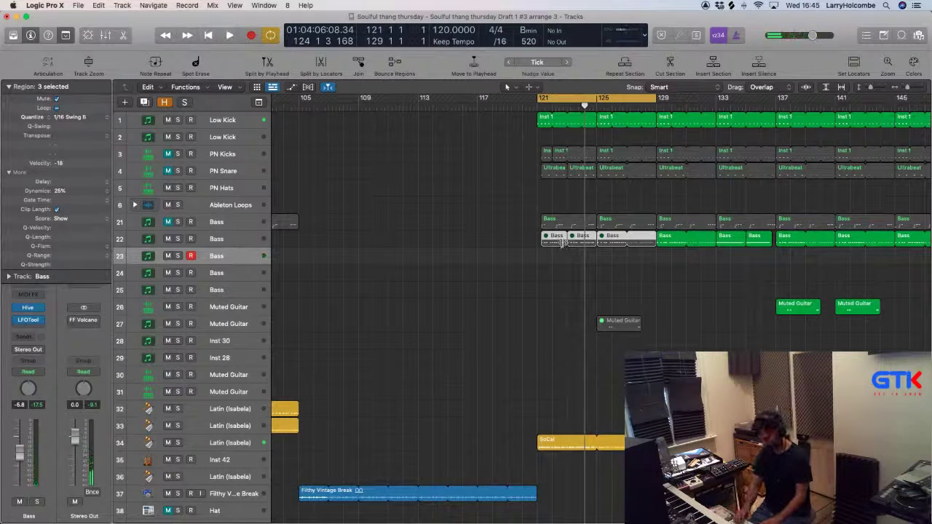
key(ctrl+m)
key(space)
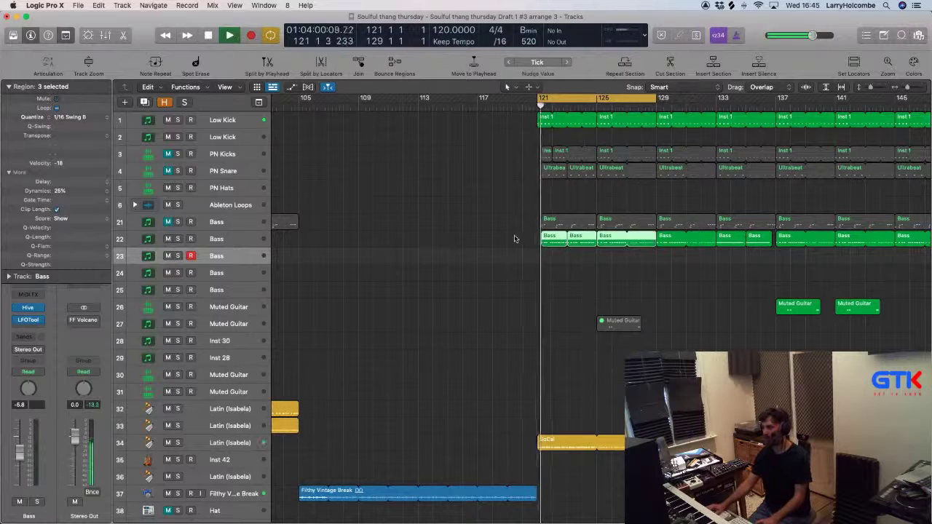
Examine the Bass regions' notes from bar 121 in the Piano Roll, selecting all B2 notes to check the pitch.
double_click(553, 238)
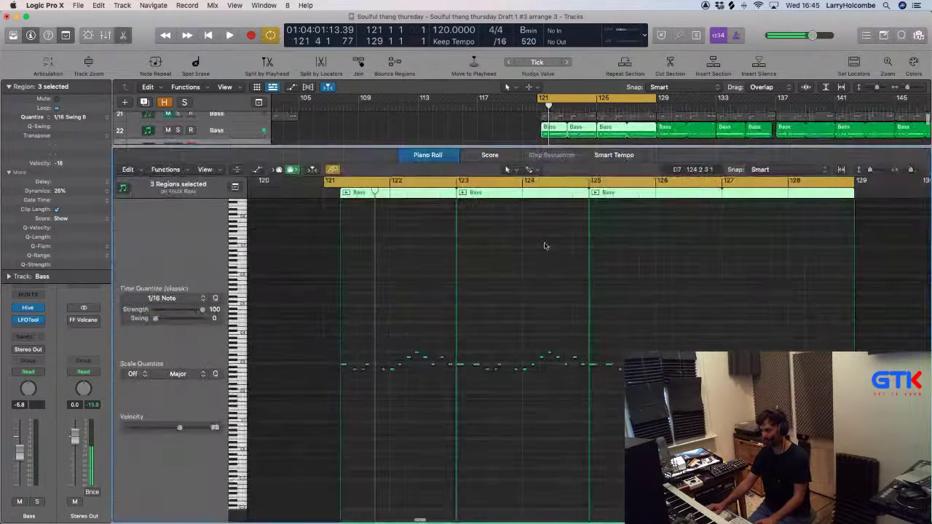
drag(489, 316, 316, 369)
key(space)
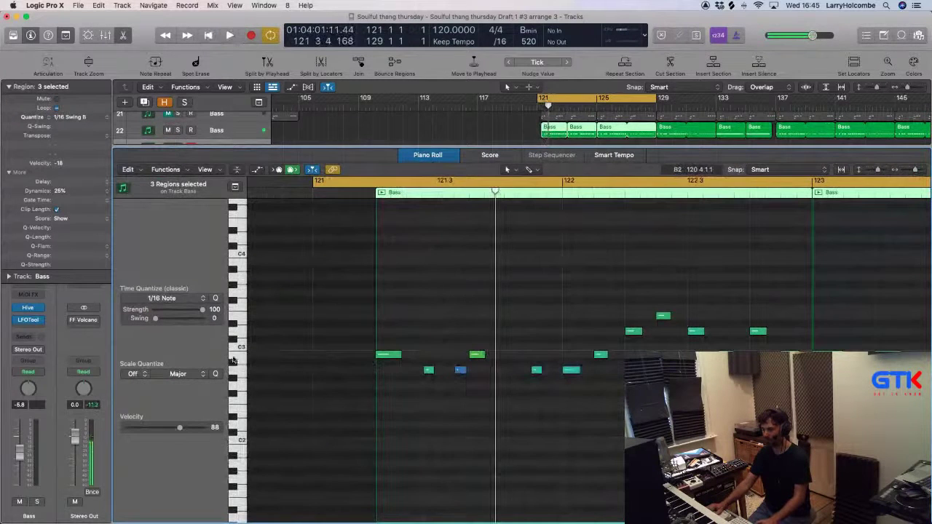
click(243, 357)
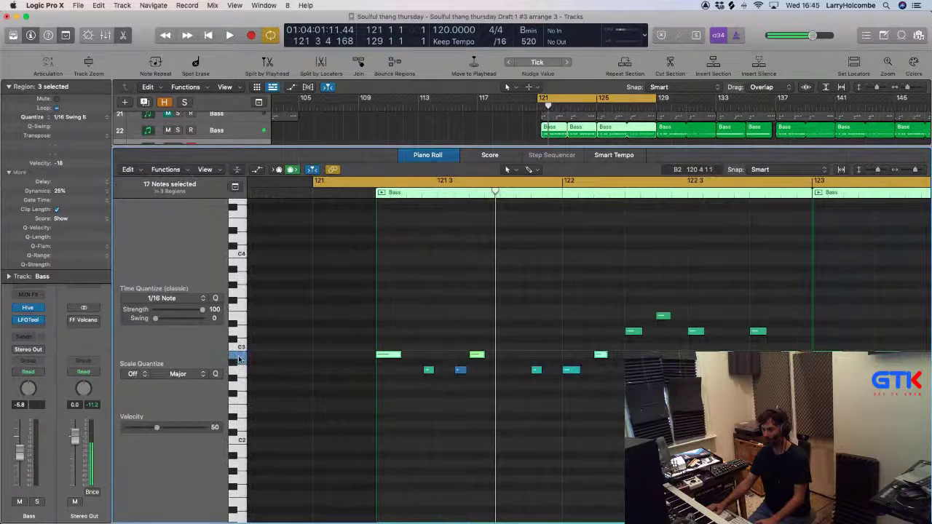
key(space)
scroll(437, 372, down, 3)
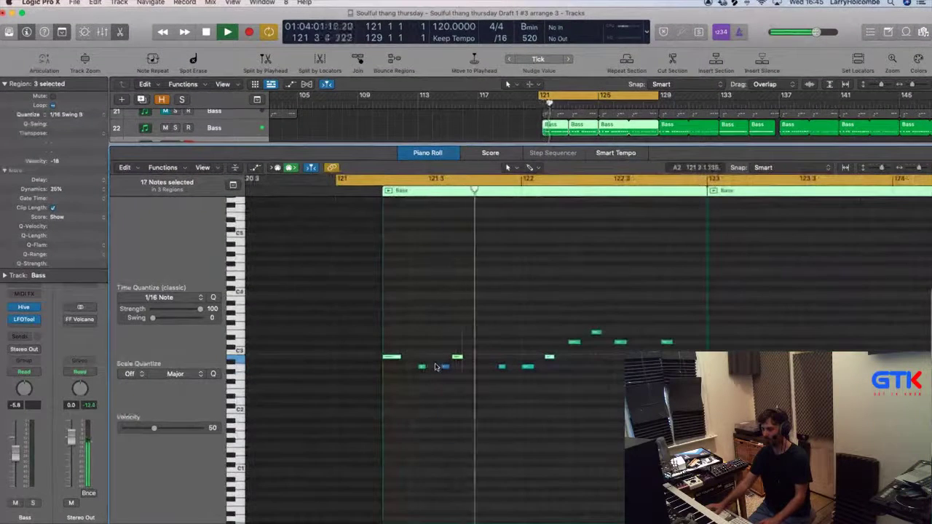
scroll(467, 356, right, 3)
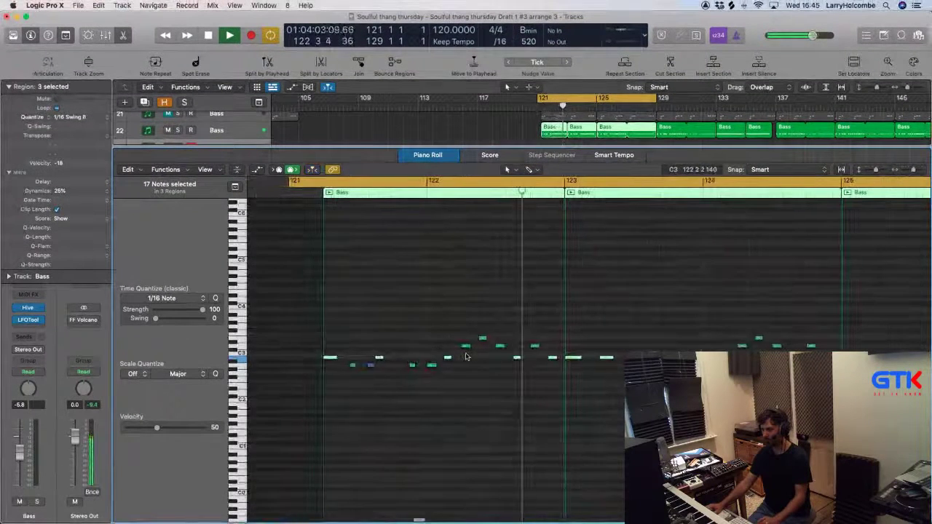
Close the Piano Roll, mute the three Bass regions on track 22 and restart the loop.
key(p)
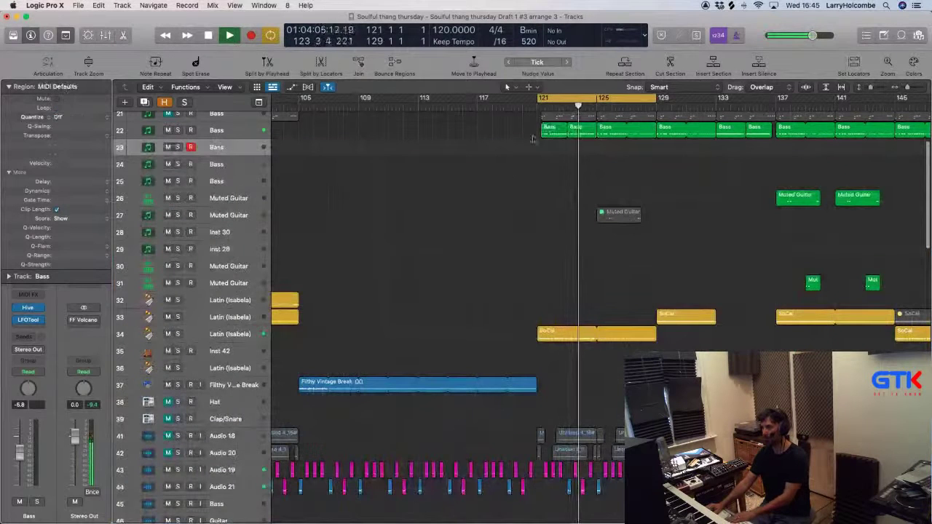
key(ctrl+m)
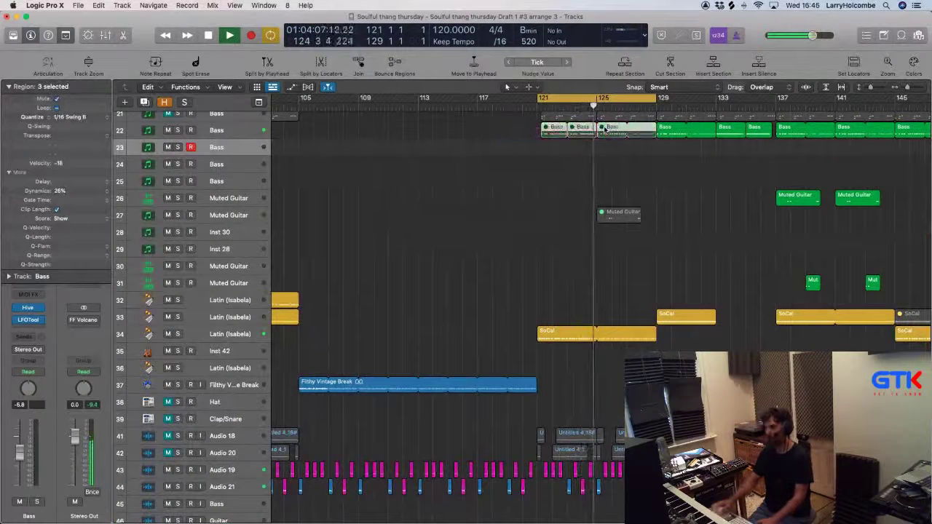
key(space)
key(space)
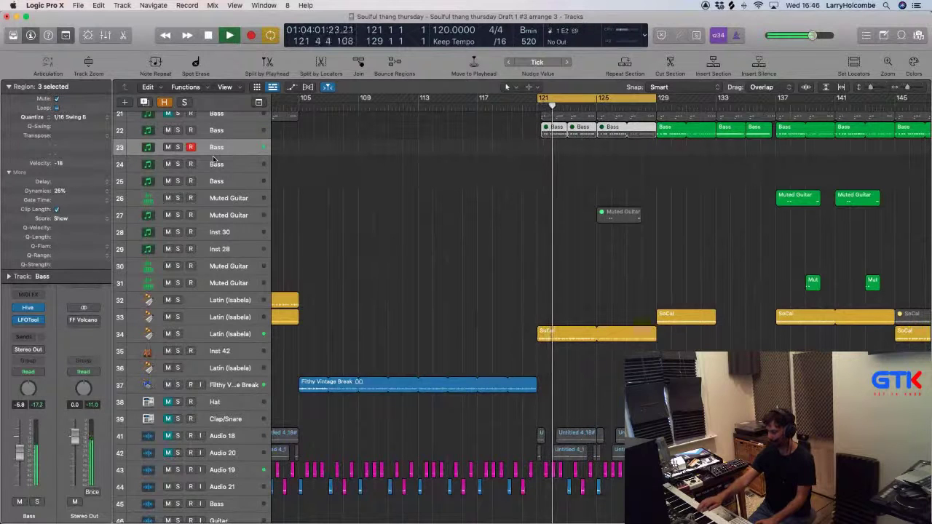
Rehearse a new bass line on the armed Bass track 23, starting and stopping the loop between tries.
key(space)
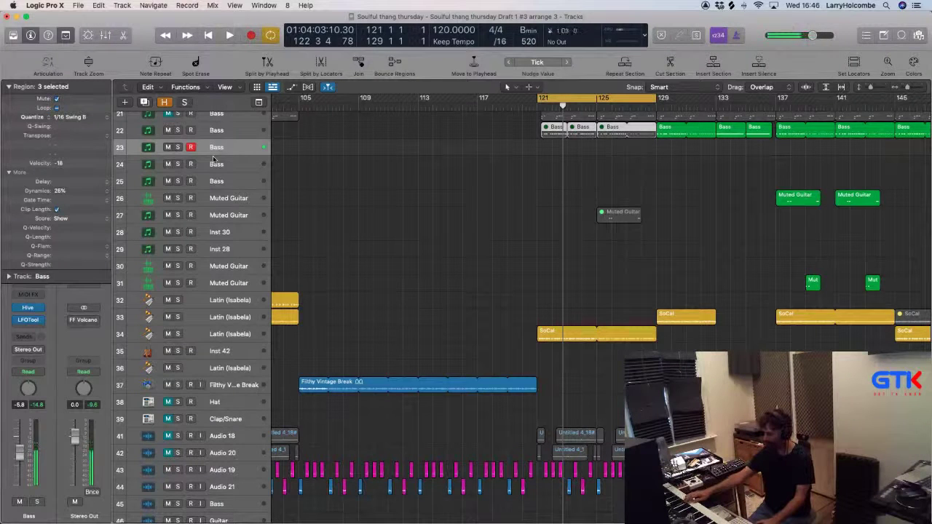
key(space)
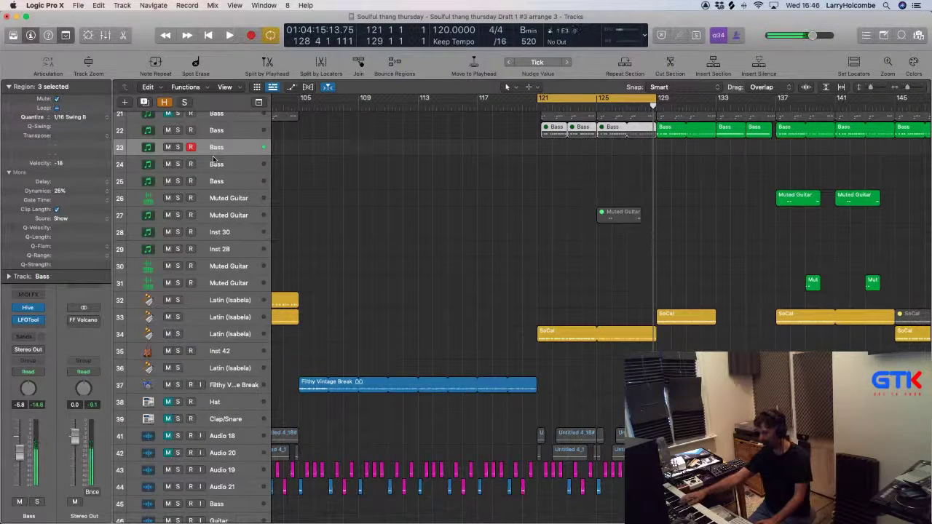
key(space)
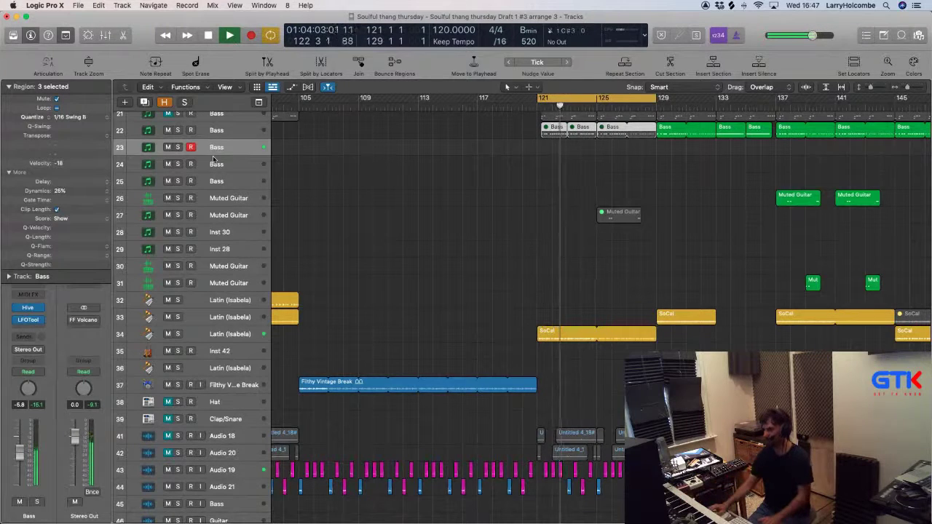
key(space)
Split the Inst 52 region so the phrase from just before bar 117 up to bar 120 becomes its own region.
scroll(357, 176, down, 5)
scroll(357, 177, left, 3)
scroll(489, 235, down, 15)
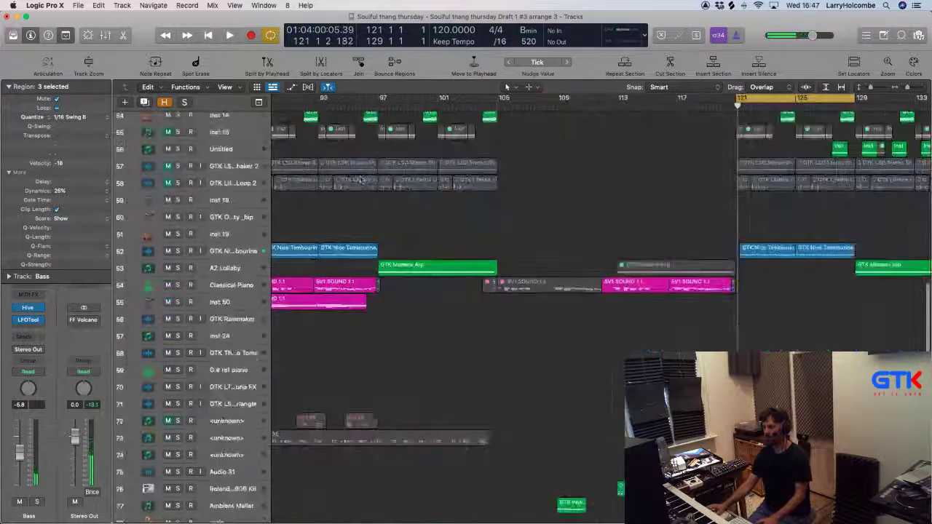
scroll(488, 235, right, 3)
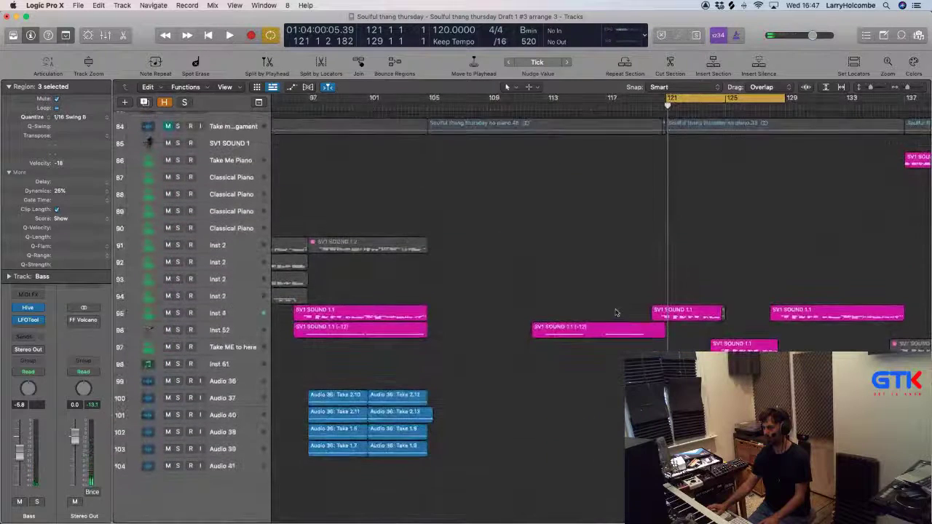
scroll(617, 312, down, 2)
drag(547, 277, 699, 396)
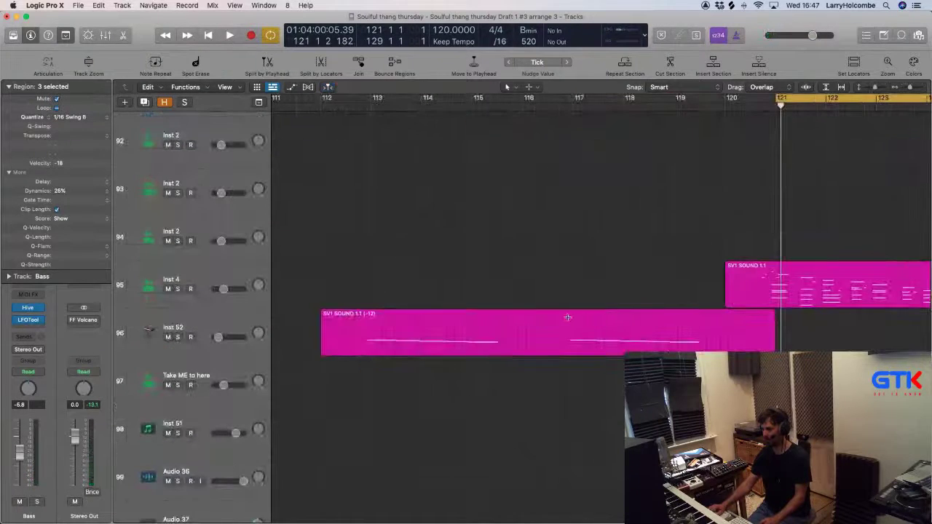
drag(497, 251, 787, 450)
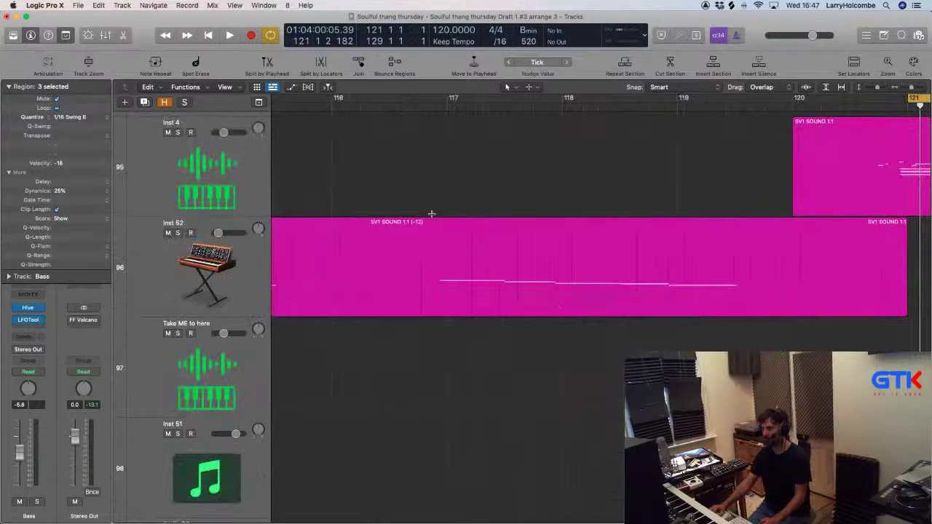
drag(421, 223, 797, 247)
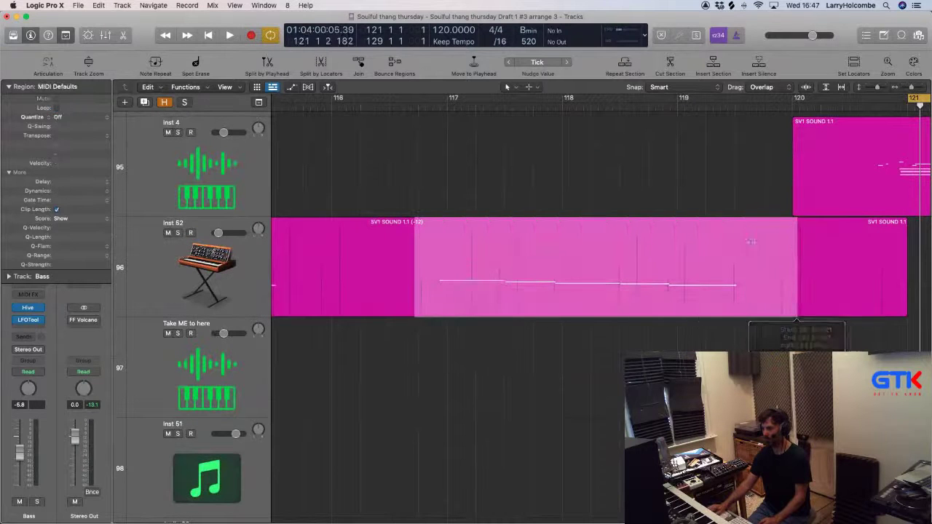
click(708, 242)
Copy the separated Inst 52 phrase four bars further along its track and play it with the cycle turned off.
scroll(461, 234, down, 3)
drag(462, 235, 604, 240)
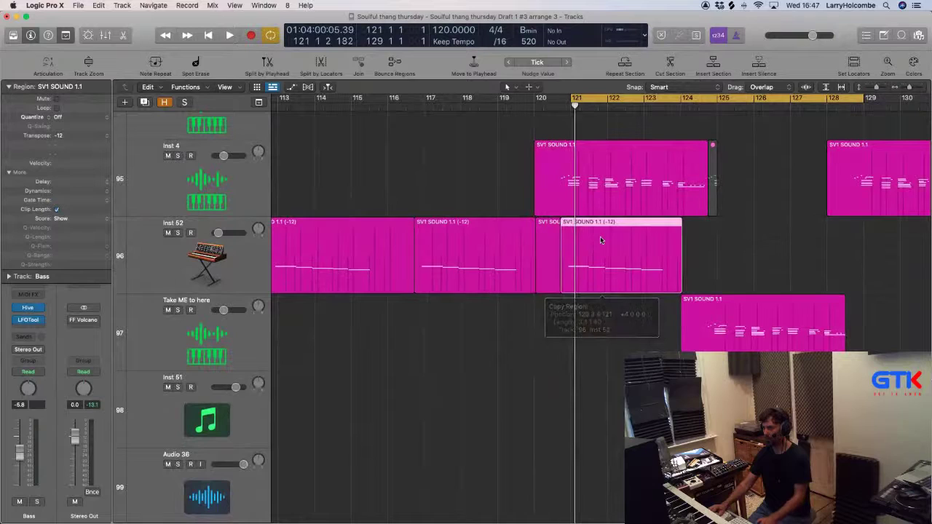
key(space)
click(586, 98)
scroll(530, 143, down, 3)
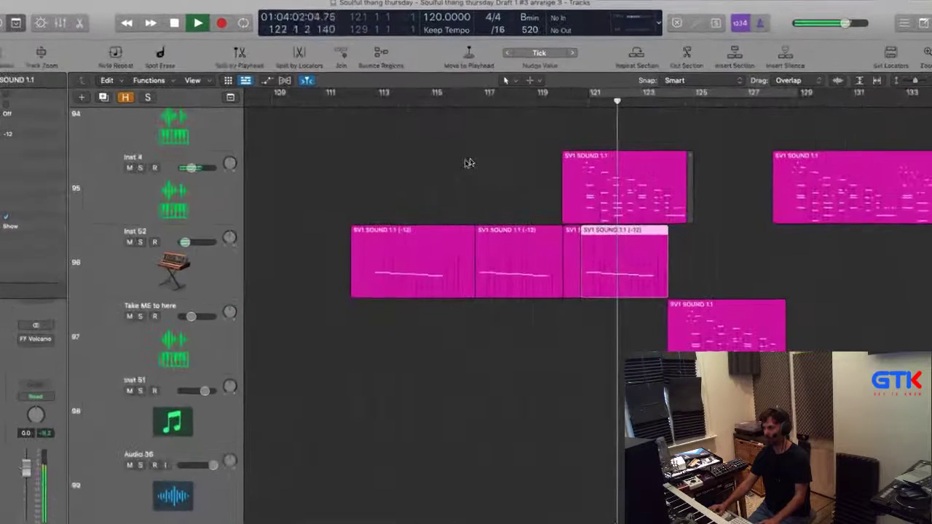
scroll(458, 161, up, 1)
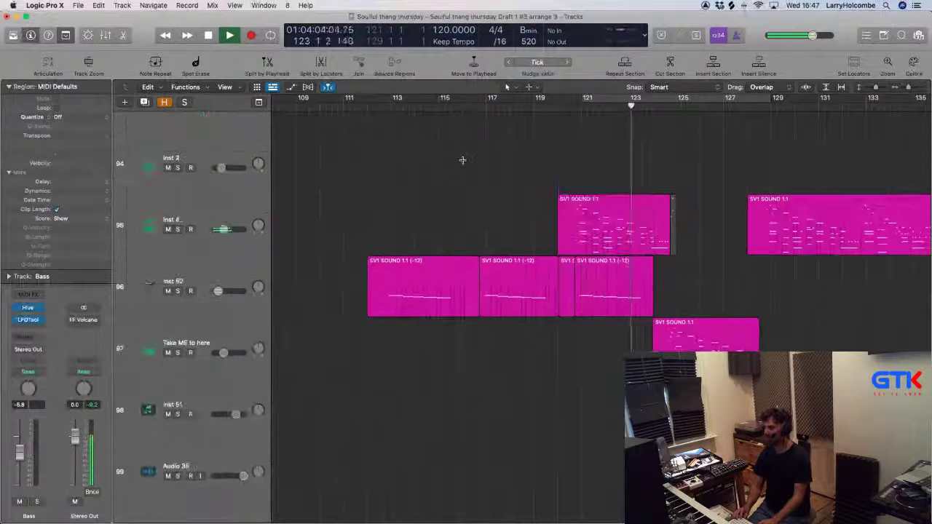
scroll(461, 158, down, 5)
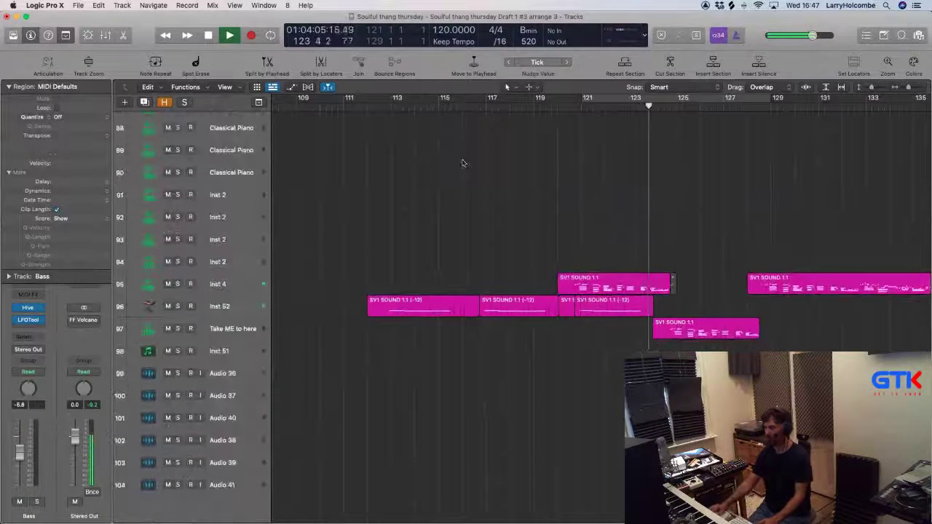
scroll(560, 265, up, 5)
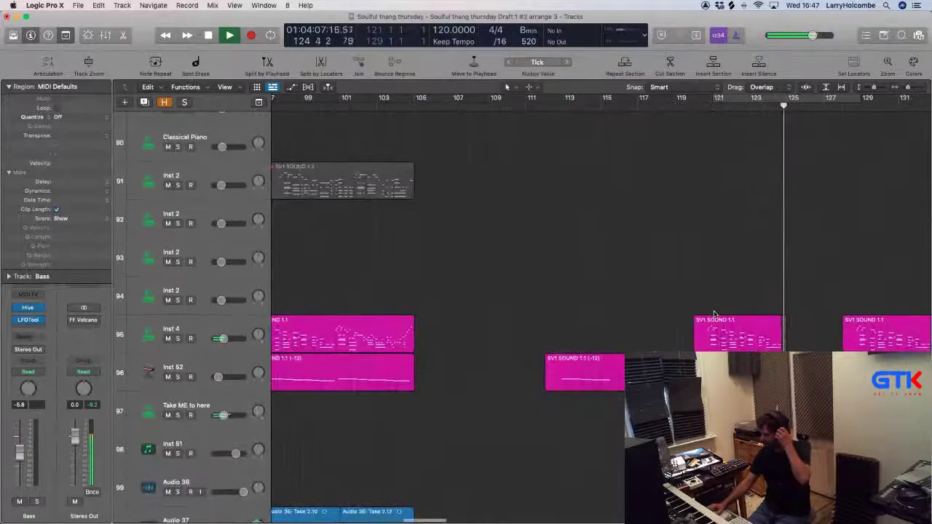
Copy the nine-bar Inst 52 region starting at bar 96 to bar 120 and play the cycle from bar 121.
scroll(536, 342, left, 3)
click(423, 374)
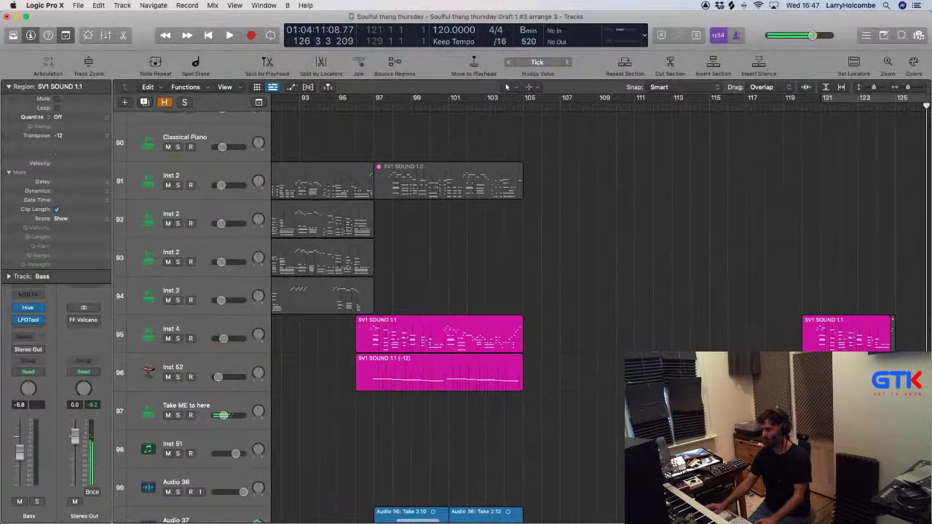
click(743, 96)
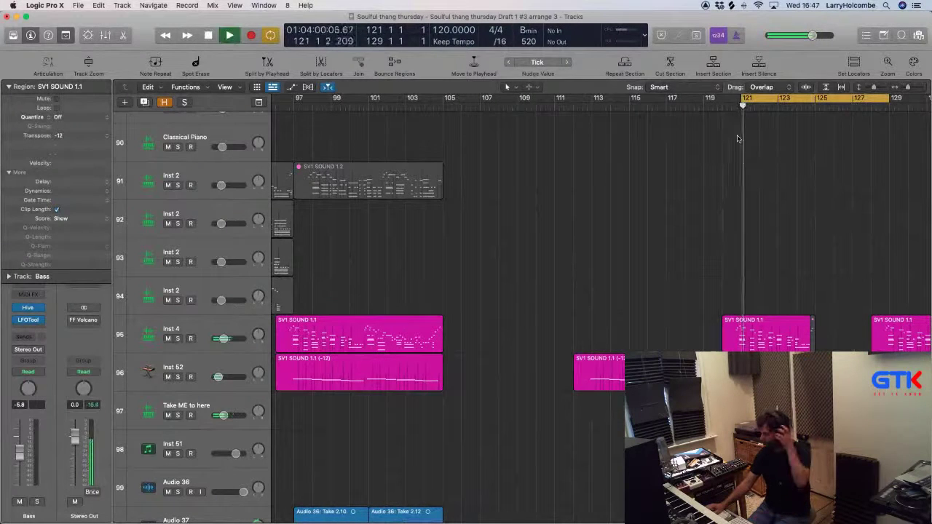
Look through the channel strips in the Mixer during playback, then close it.
key(x)
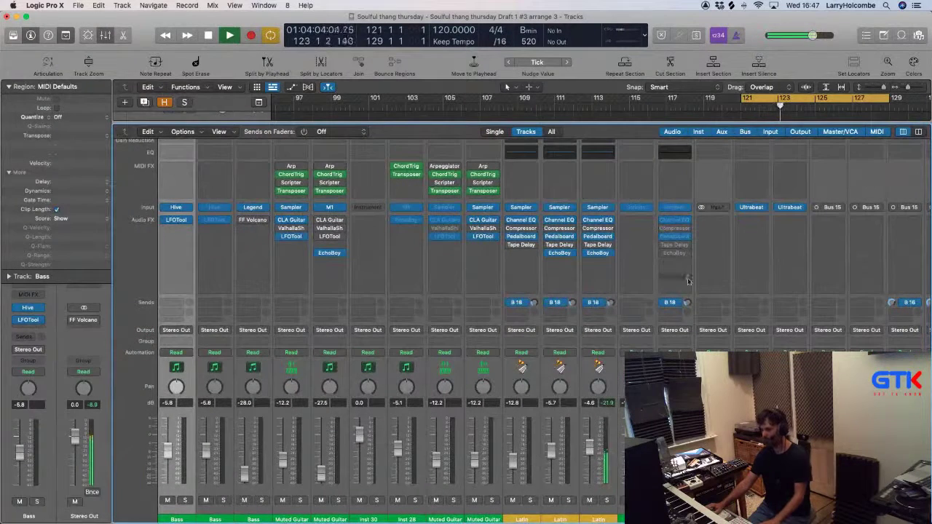
scroll(668, 351, right, 3)
scroll(668, 351, right, 10)
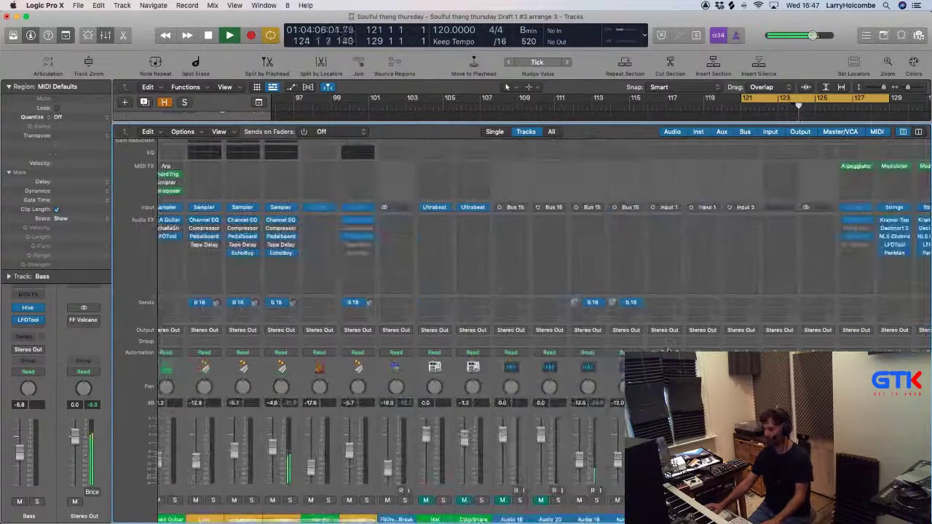
key(x)
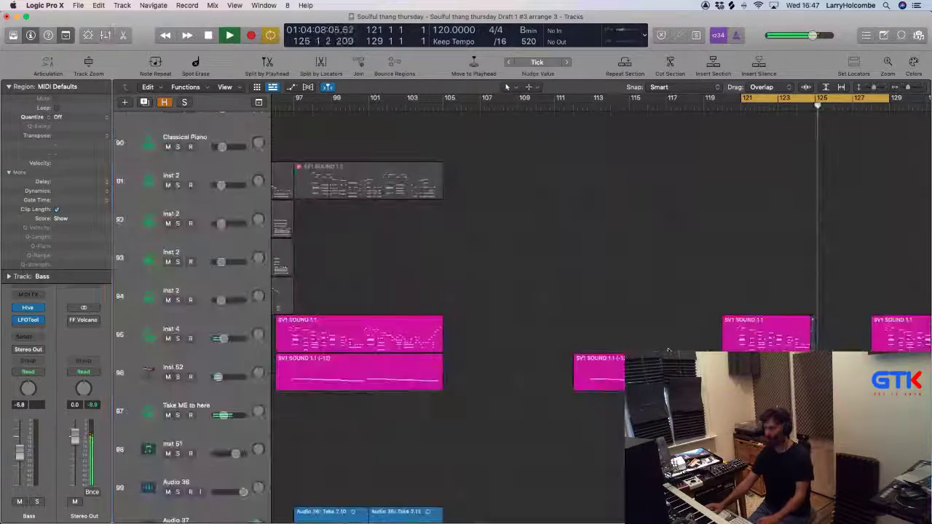
Turn off the cycle and examine the Inst 52 regions against the rest of the arrangement during playback.
scroll(668, 351, right, 3)
key(super+Left)
key(super+Left)
key(super+Left)
click(665, 100)
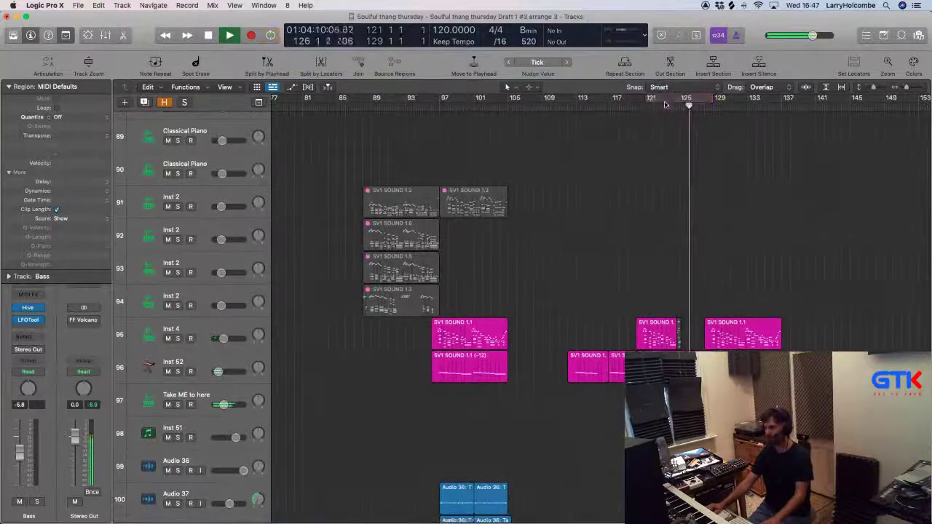
key(super+Up)
key(super+Up)
key(super+Up)
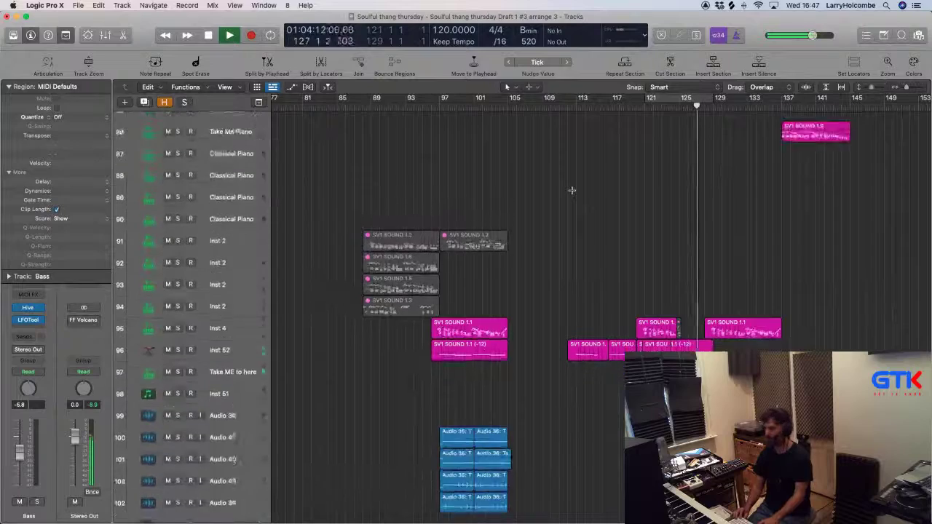
key(super+Up)
key(super+Left)
key(super+Left)
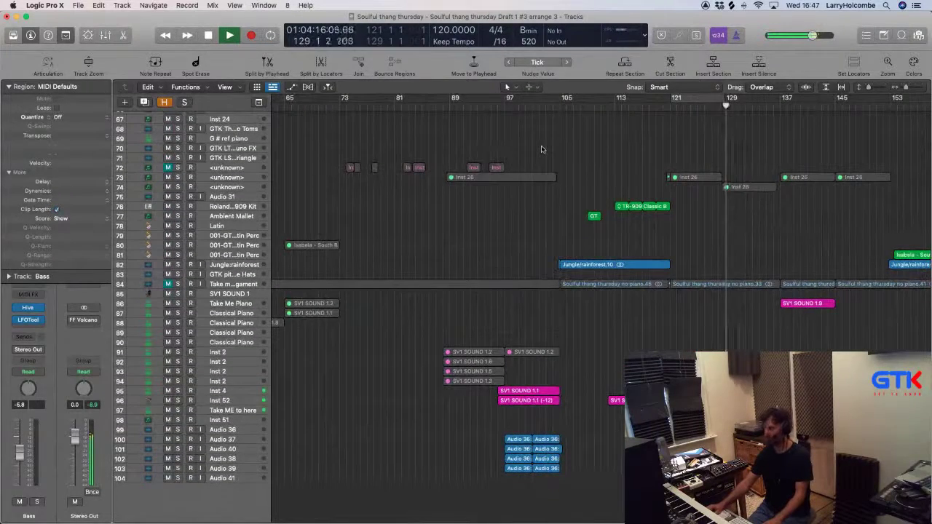
key(z)
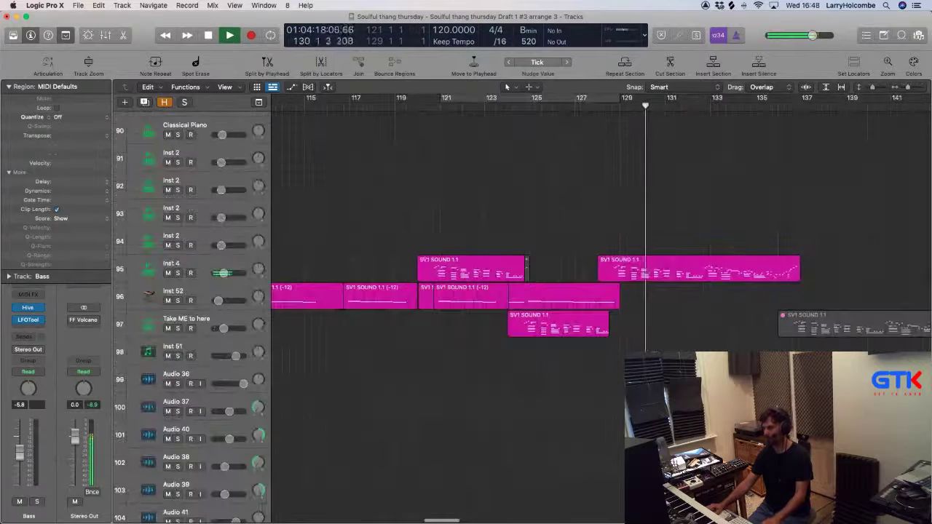
Try to copy the nine-bar Inst 52 region to about bar 128 and trim its start past bar 129.
key(super+Up)
key(super+Left)
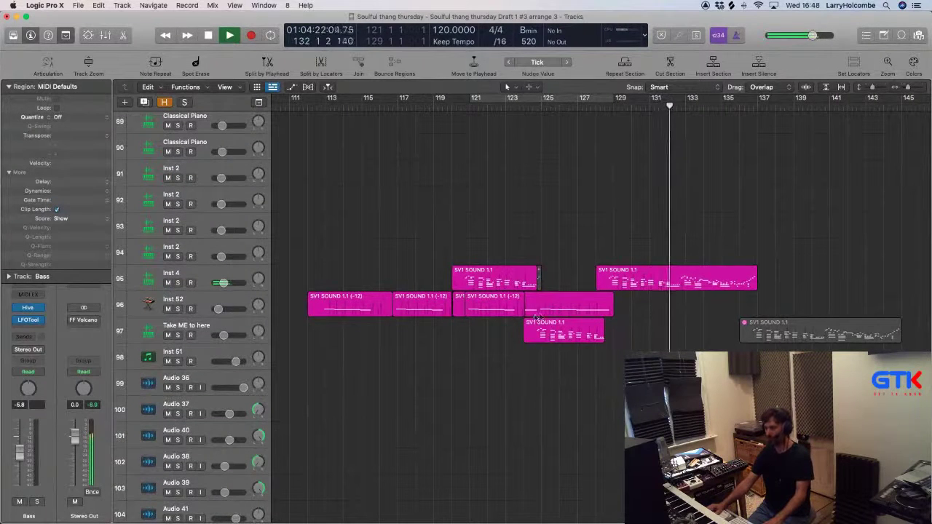
drag(526, 304, 704, 314)
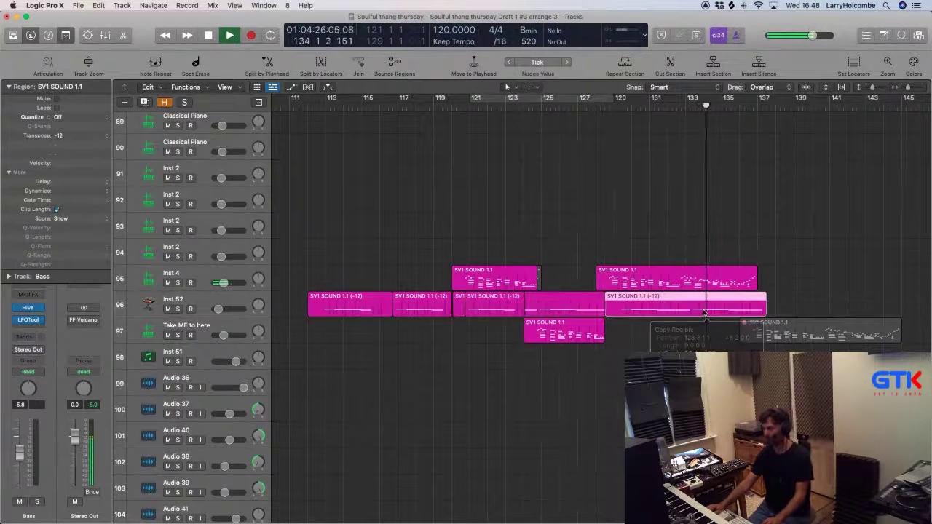
key(super+Right)
key(super+Down)
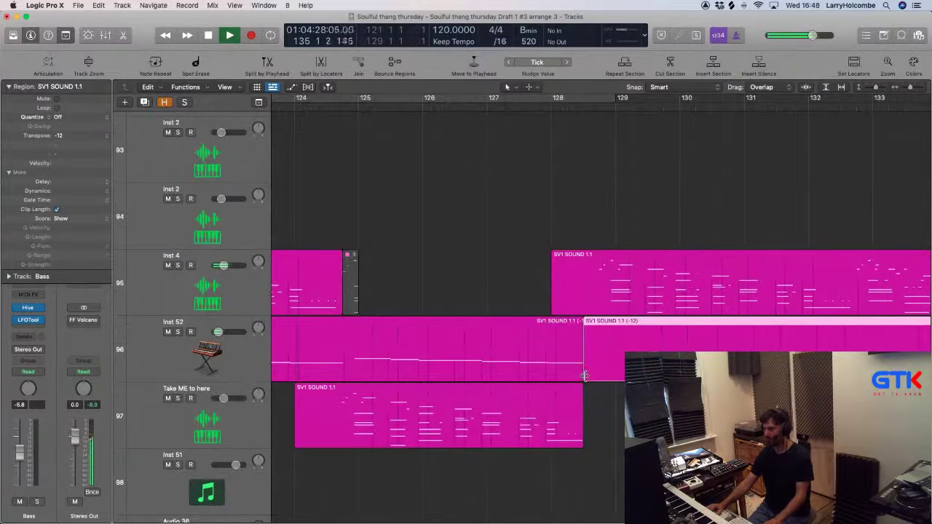
drag(584, 376, 640, 375)
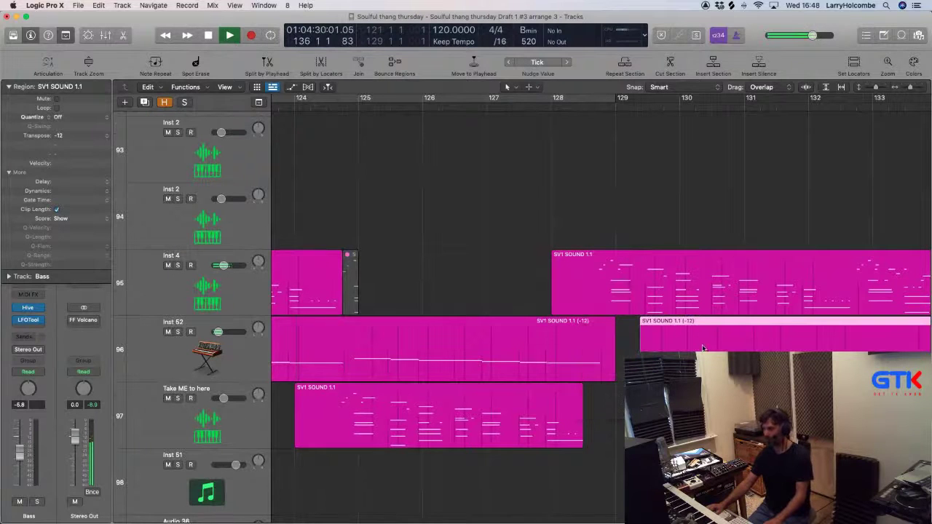
drag(703, 348, 663, 348)
key(z)
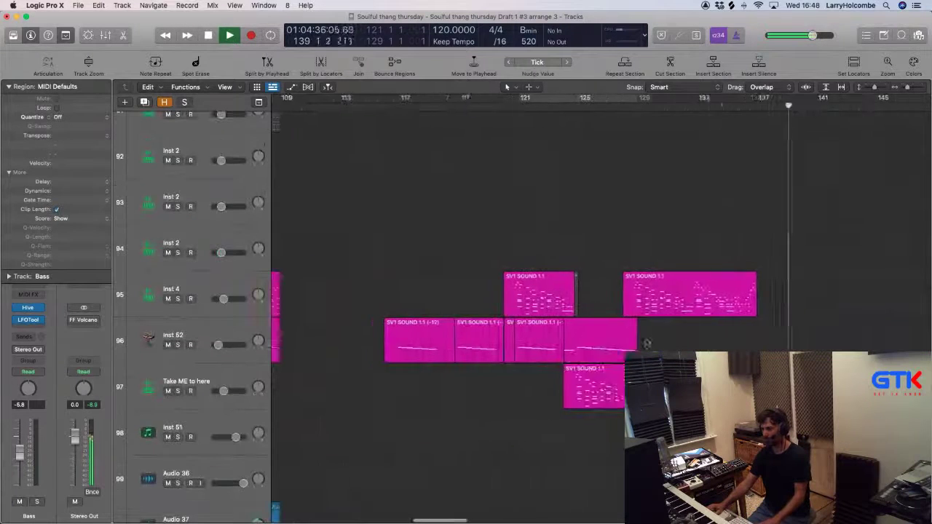
Play from bar 120 and copy the short Inst 52 phrase near bar 121 to about bars 129 and 133.
scroll(506, 158, left, 3)
click(562, 107)
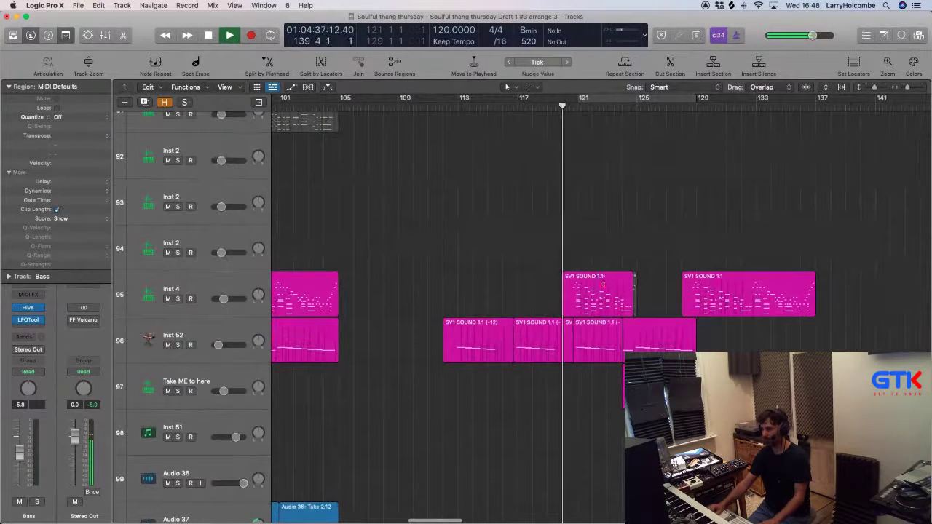
click(597, 342)
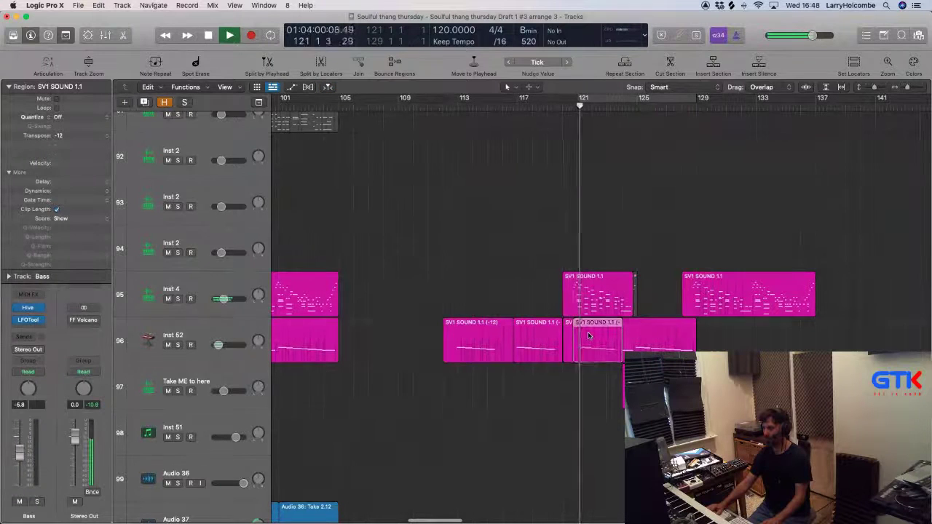
drag(589, 336, 765, 351)
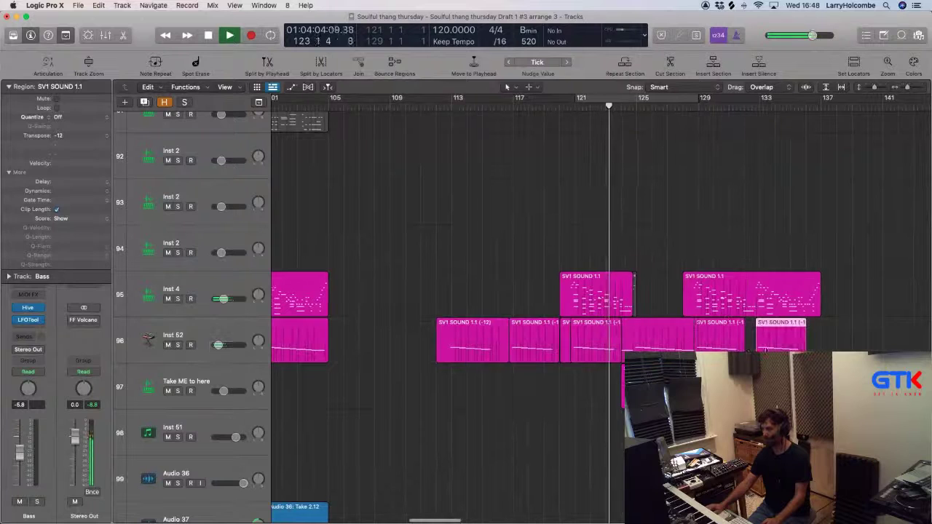
scroll(703, 340, down, 1)
Delete the short Inst 52 regions overlapping bars 120–124 and the two phrase copies after bar 129.
click(584, 354)
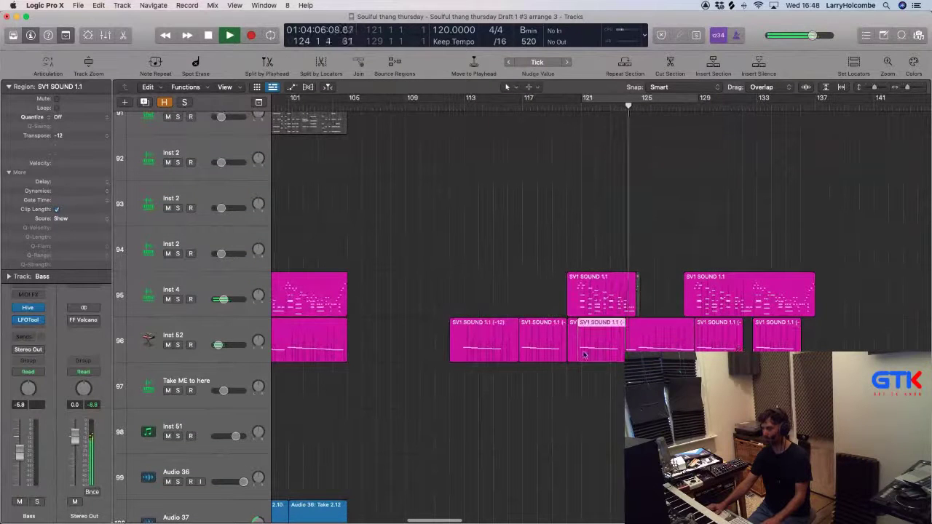
click(549, 299)
click(573, 341)
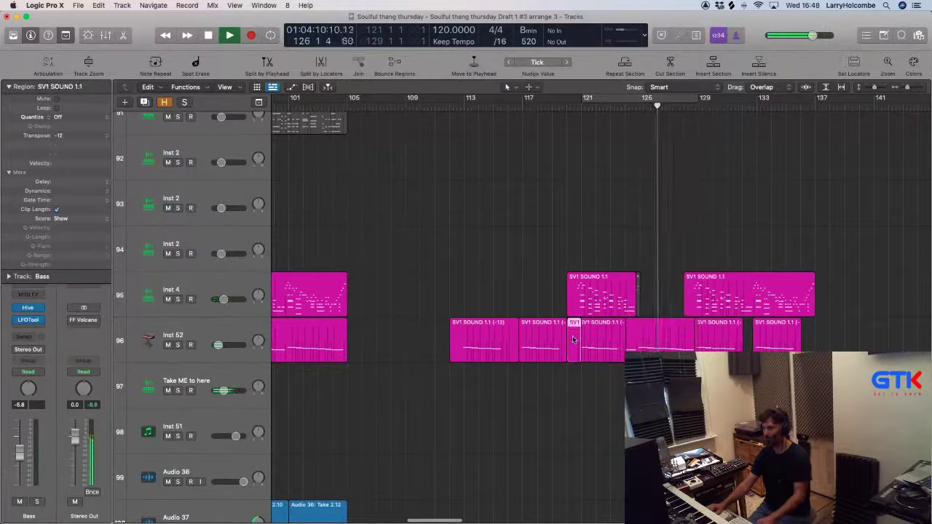
click(589, 338)
key(Delete)
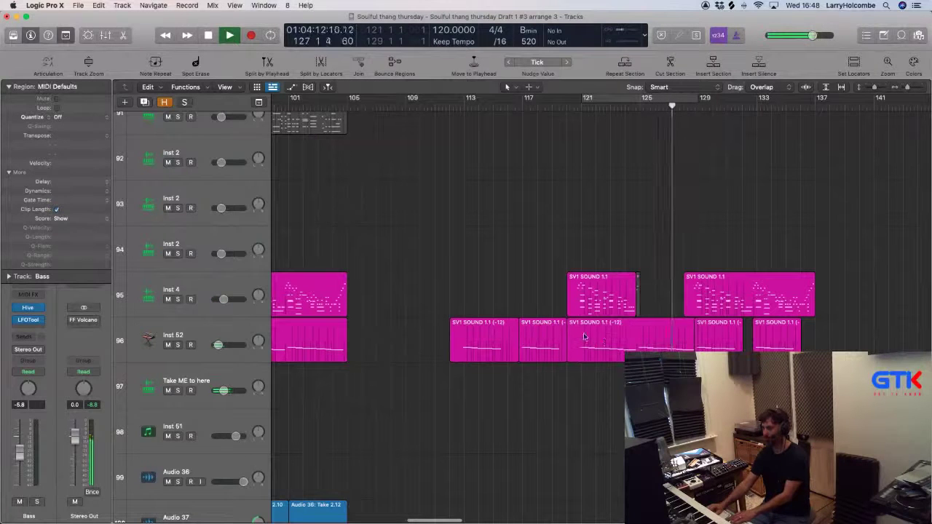
drag(810, 367, 712, 343)
key(Delete)
Copy the long Inst 52 region from bar 120 to bar 128 and join both into one region.
drag(630, 341, 712, 335)
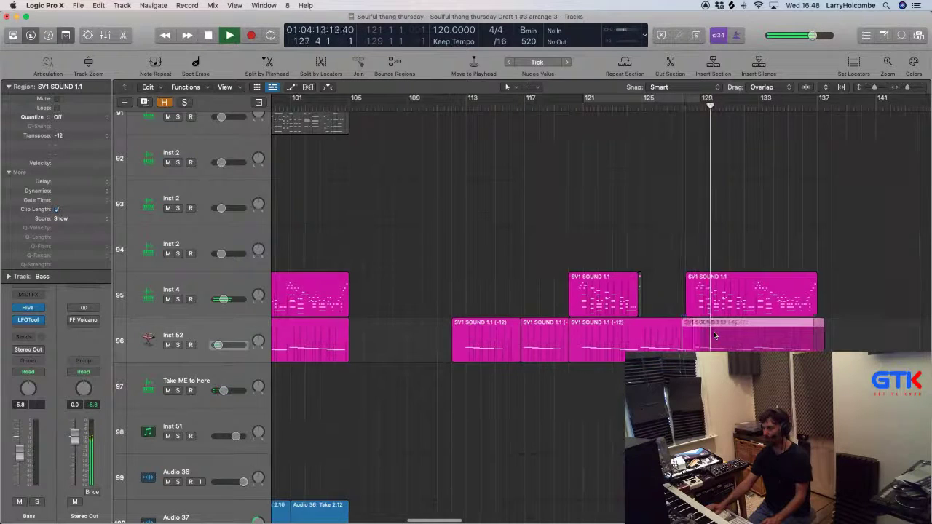
shift+click(669, 343)
key(super+j)
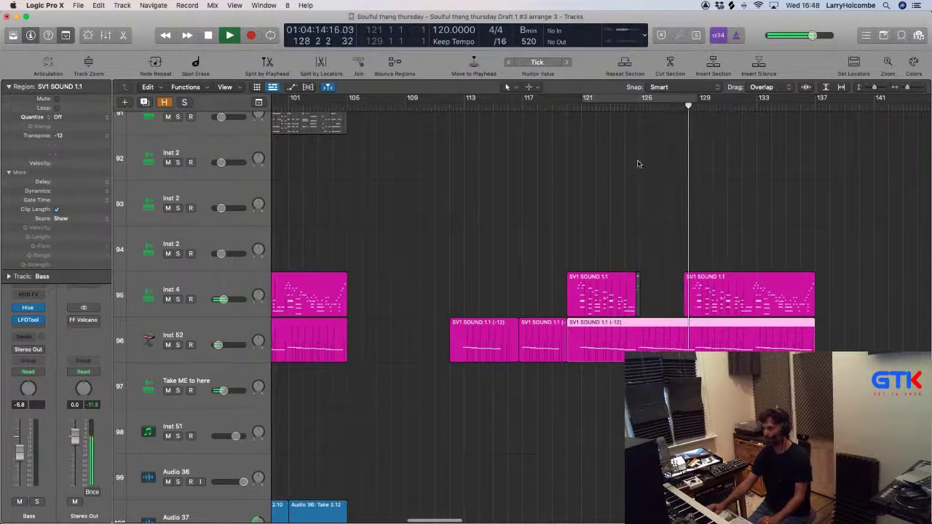
scroll(611, 158, down, 1)
click(611, 158)
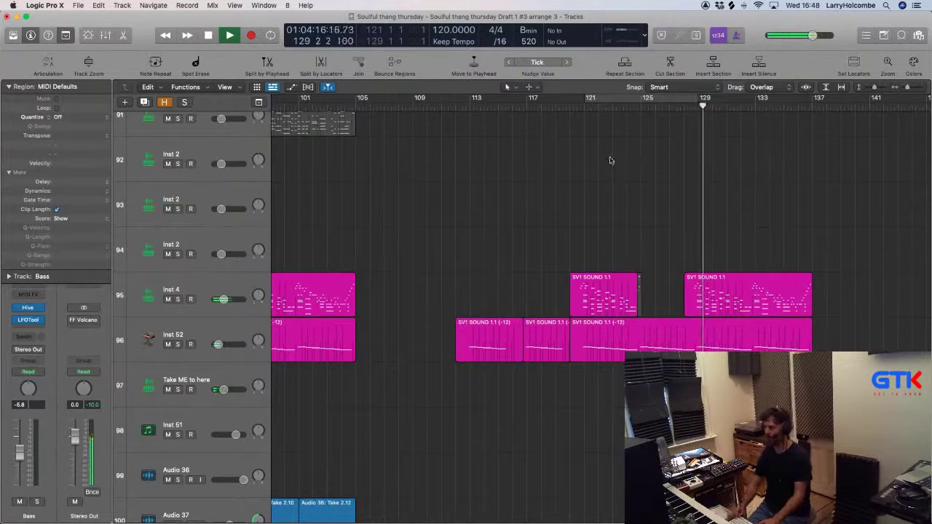
Mute the three regions on Bass track 22 between bars 129 and 137.
key(super+Up)
key(super+Up)
key(super+Up)
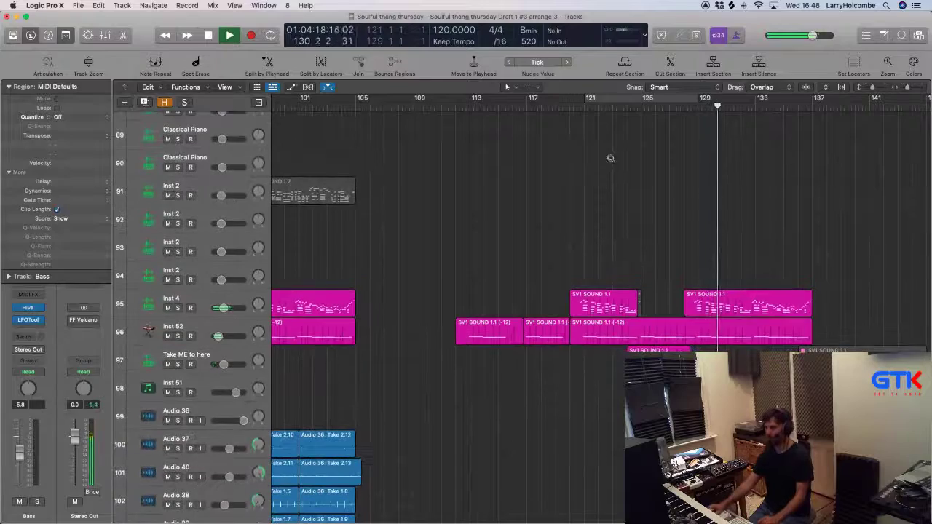
scroll(592, 167, up, 10)
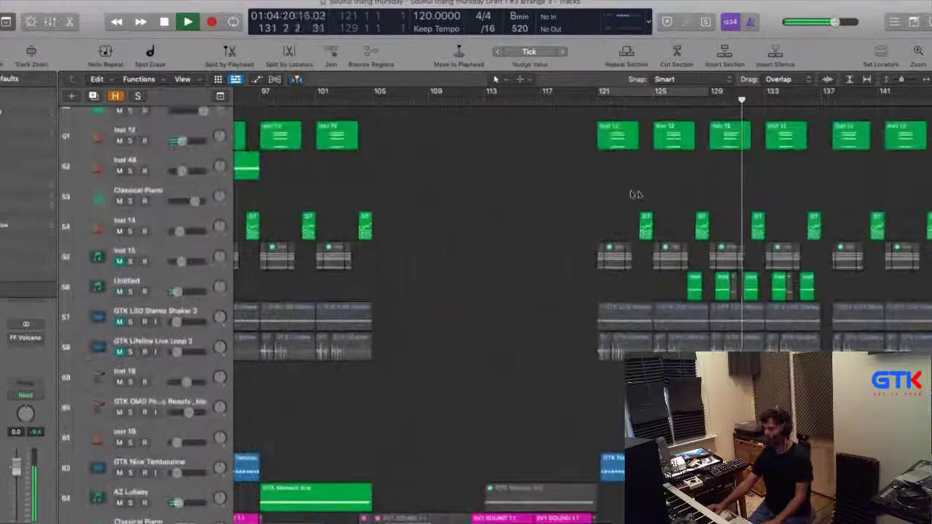
scroll(635, 195, up, 20)
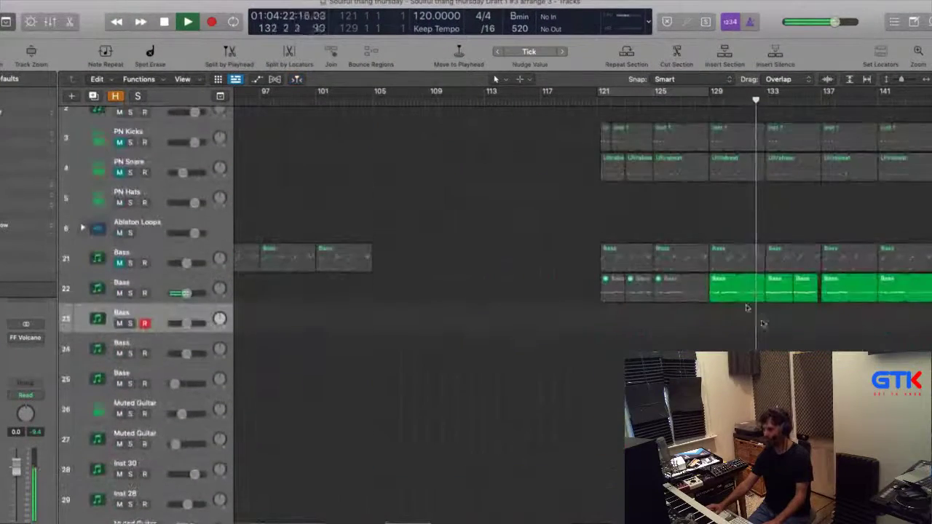
drag(722, 325, 801, 301)
key(ctrl+m)
scroll(807, 303, right, 5)
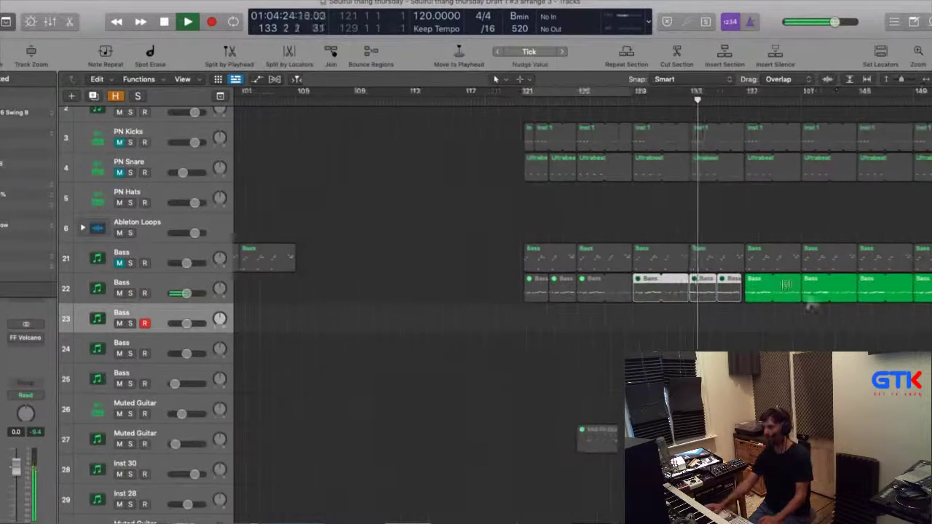
Examine the whole arrangement across all tracks from bar 121 onward while the song plays.
scroll(801, 297, right, 2)
key(super+Up)
key(super+Up)
key(super+Up)
key(super+Up)
key(super+Up)
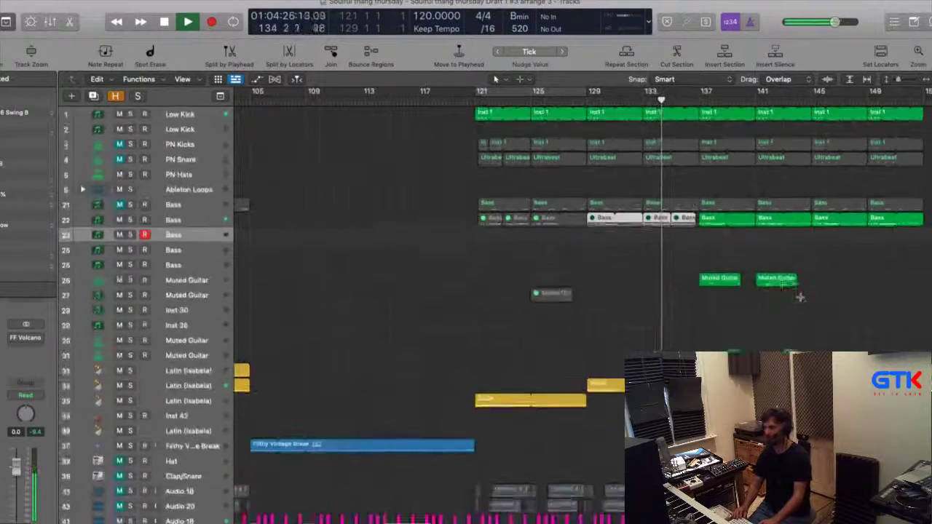
key(super+Up)
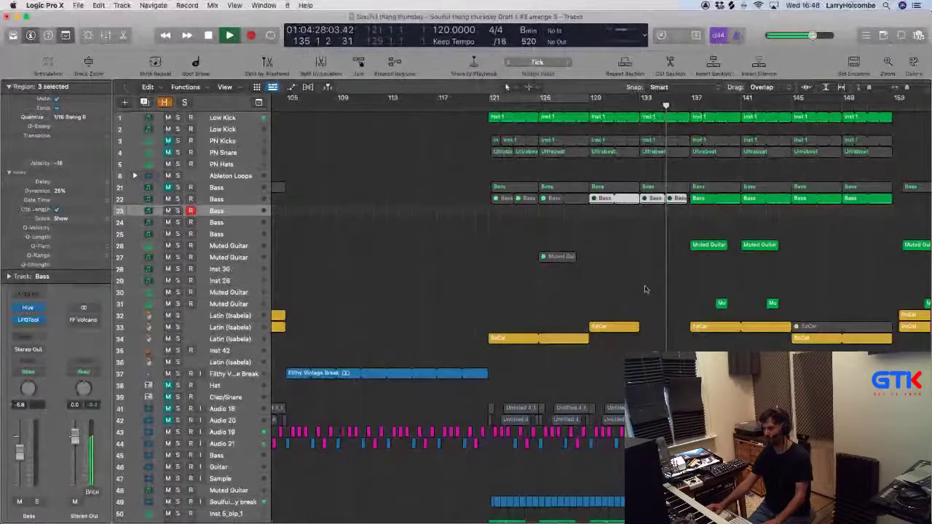
scroll(648, 306, right, 2)
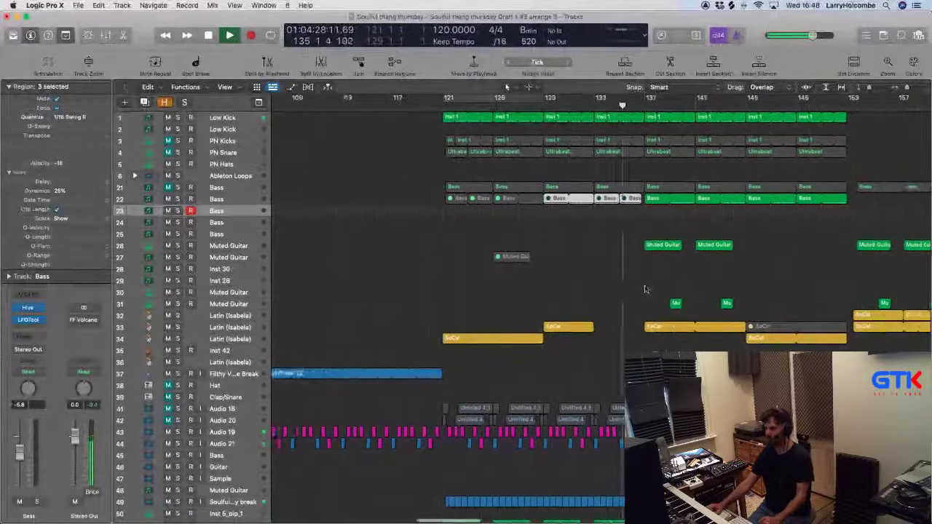
scroll(645, 289, right, 2)
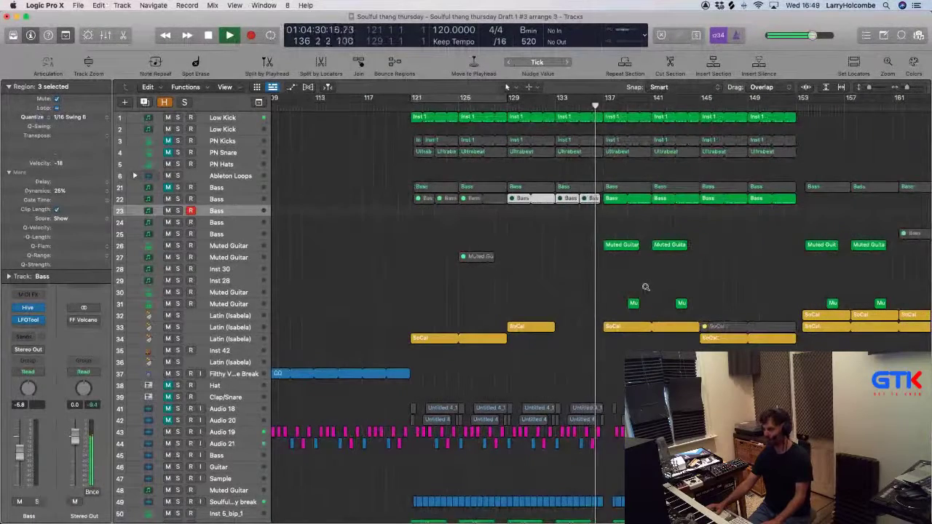
scroll(645, 287, down, 10)
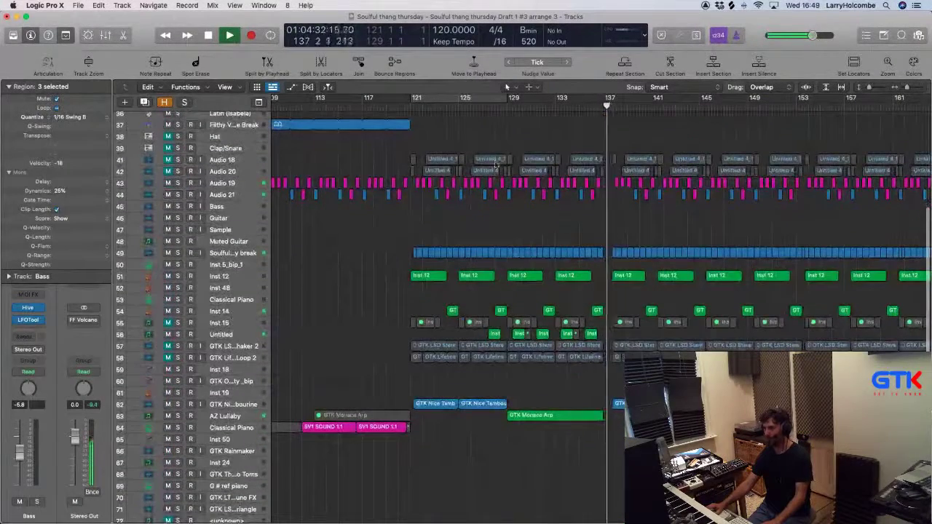
scroll(502, 191, down, 2)
scroll(525, 196, up, 8)
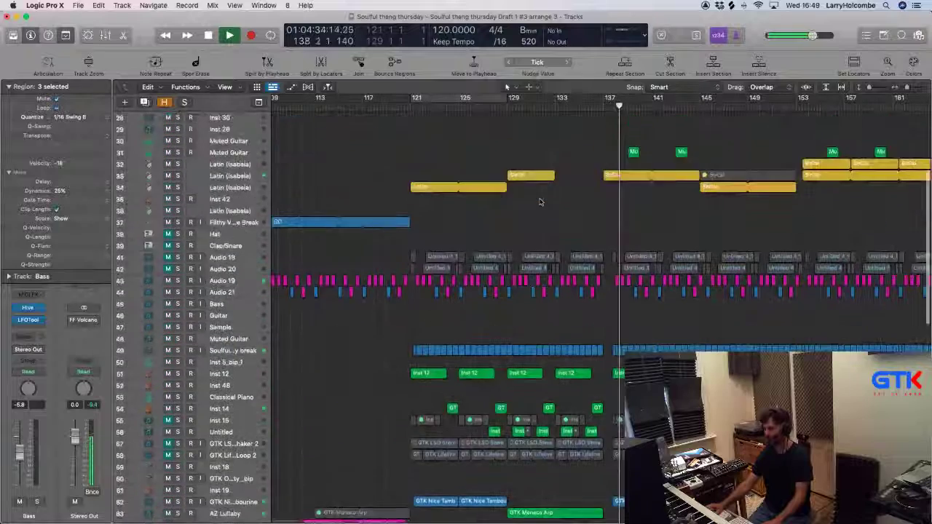
scroll(539, 202, up, 3)
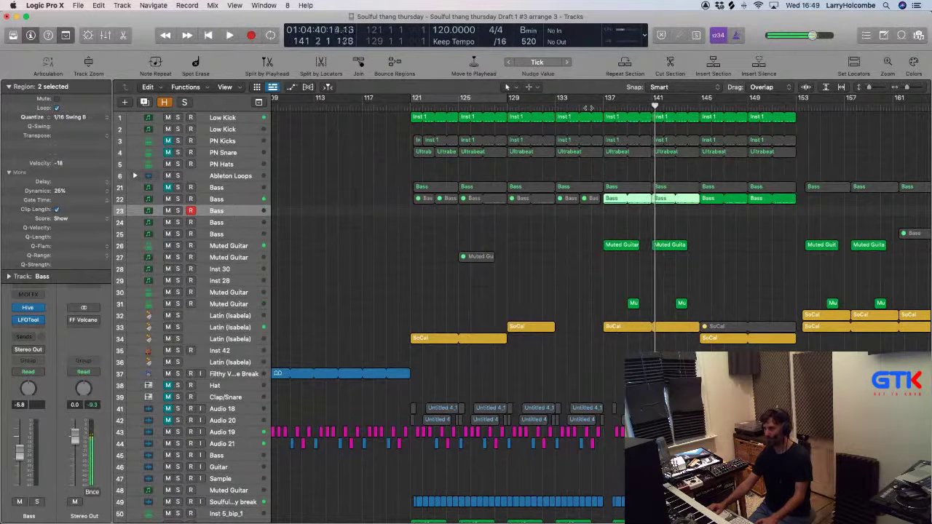
Select all regions from bar 137 onward and move them eight bars later to start at bar 145.
click(602, 106)
key(super+a)
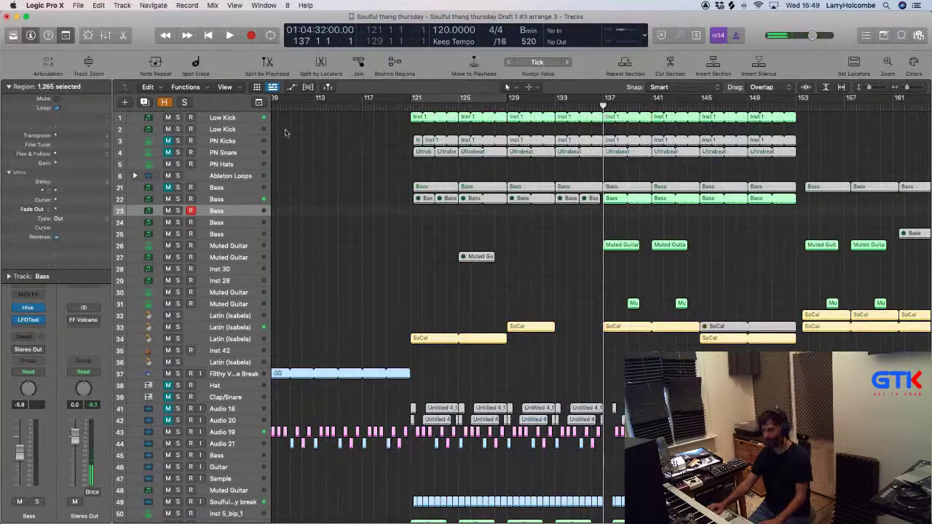
click(650, 169)
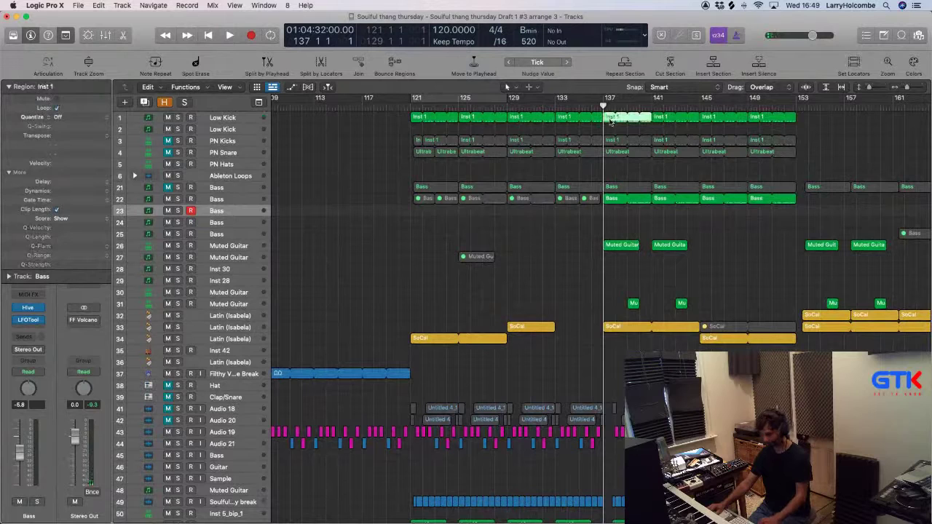
key(shift+f)
drag(638, 121, 706, 124)
click(548, 182)
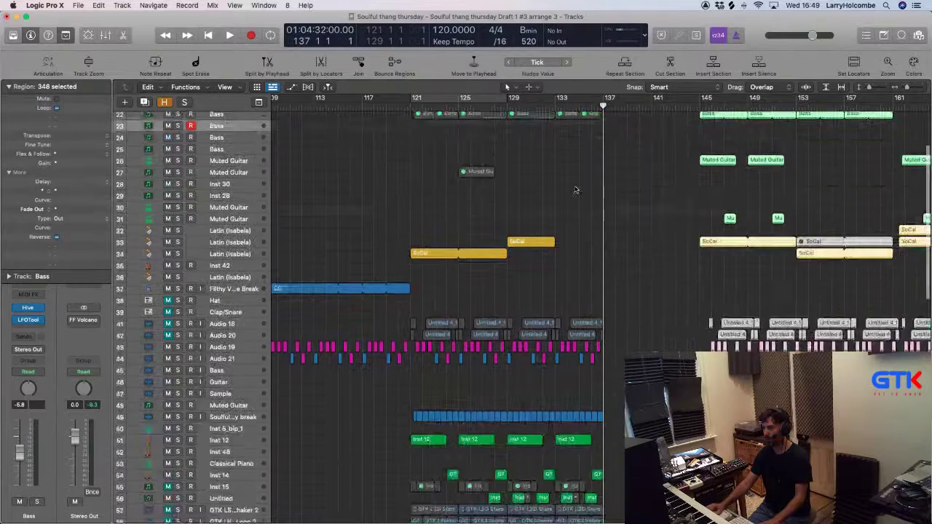
Move the SV1 SOUND 1.9 region on the Take Me Piano track from bar 145 to bar 137.
scroll(713, 331, down, 15)
scroll(714, 331, right, 5)
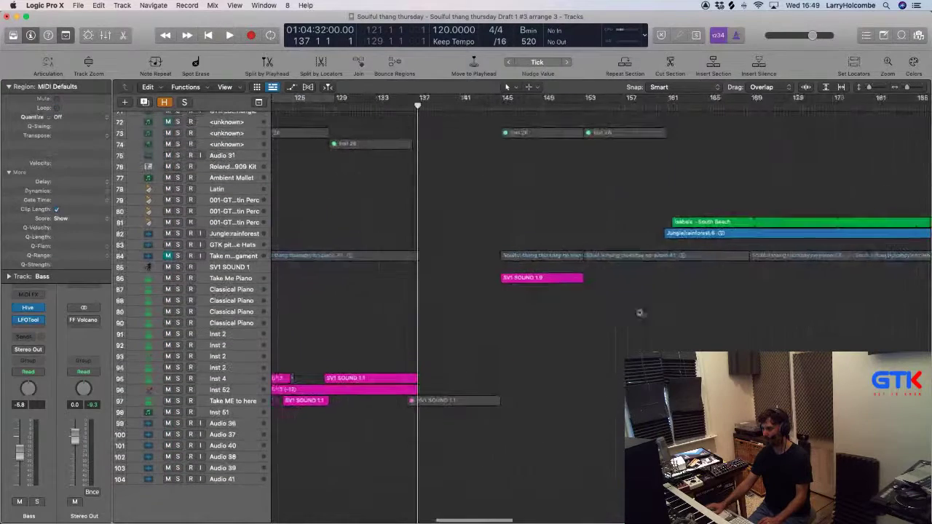
drag(521, 280, 445, 279)
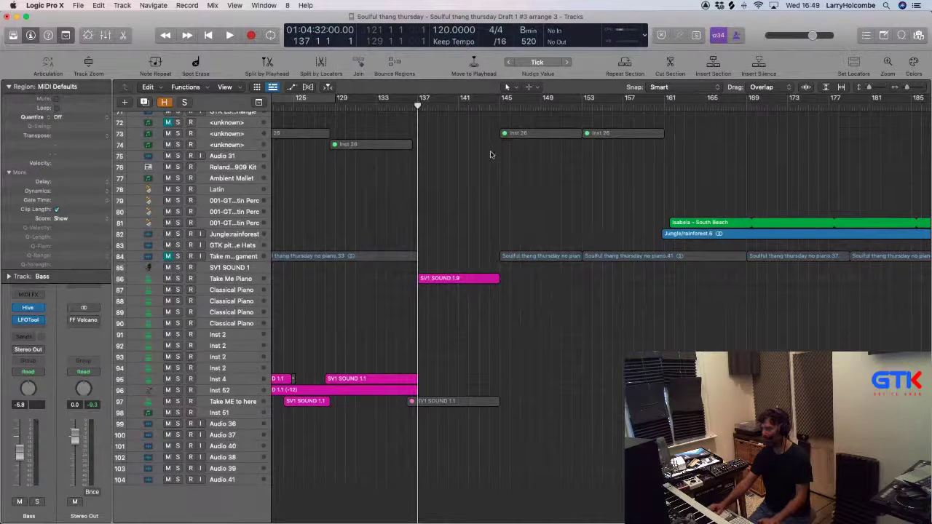
Play from bar 137 and review the tracks around the gap between bars 137 and 145.
scroll(490, 155, left, 5)
scroll(490, 154, up, 12)
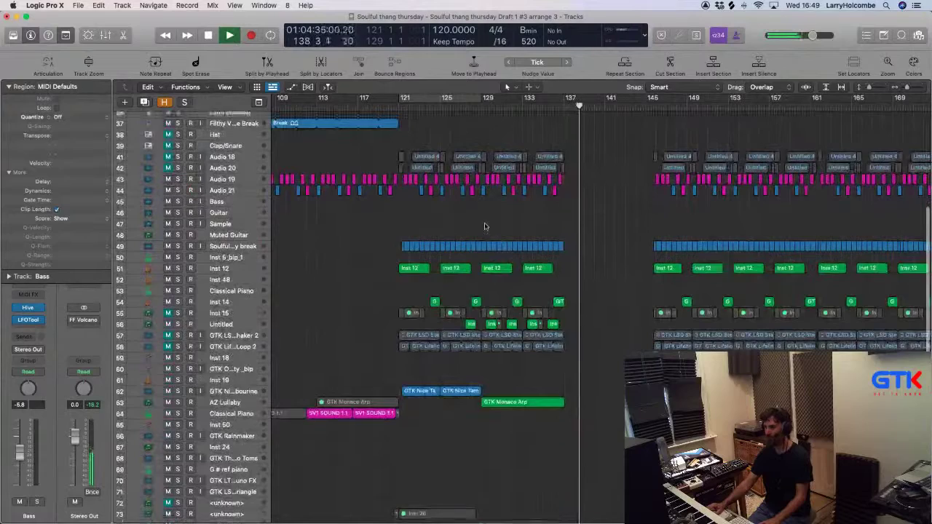
scroll(487, 226, up, 12)
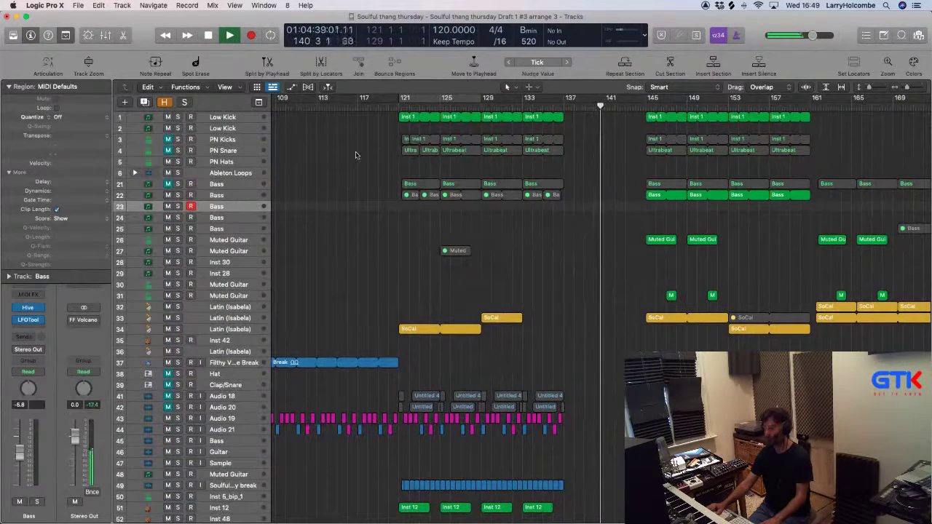
scroll(388, 167, down, 20)
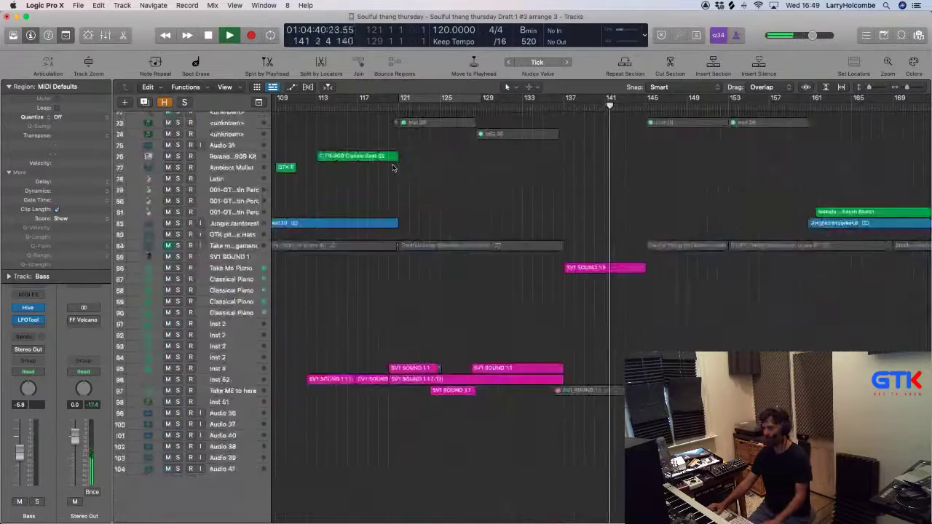
scroll(393, 169, down, 3)
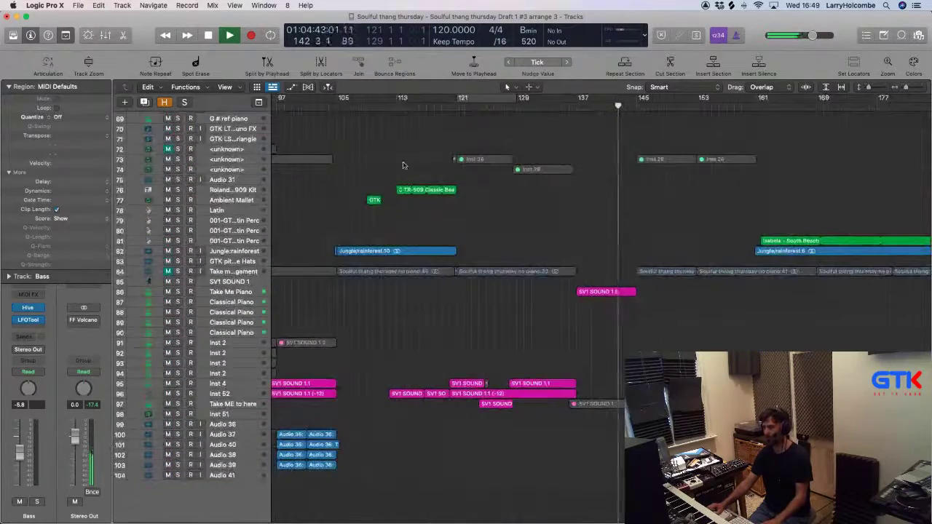
scroll(404, 166, up, 18)
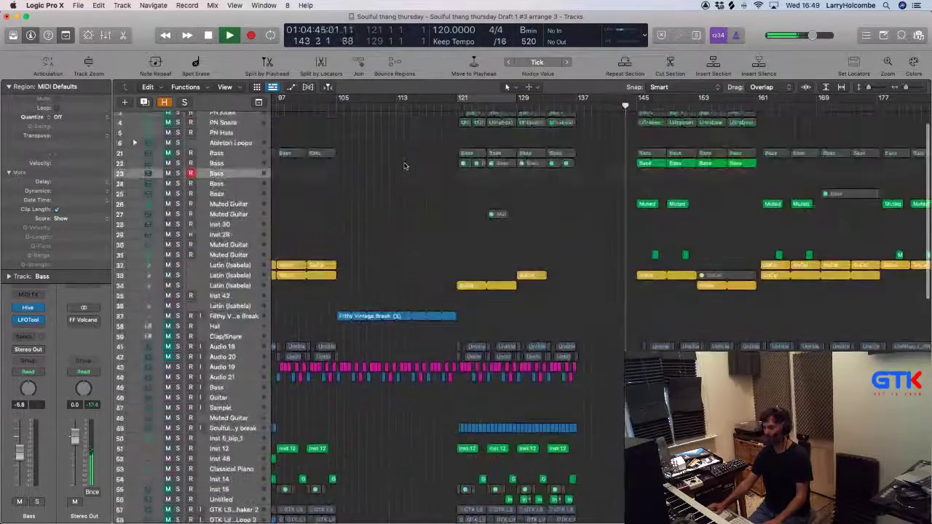
scroll(404, 166, up, 2)
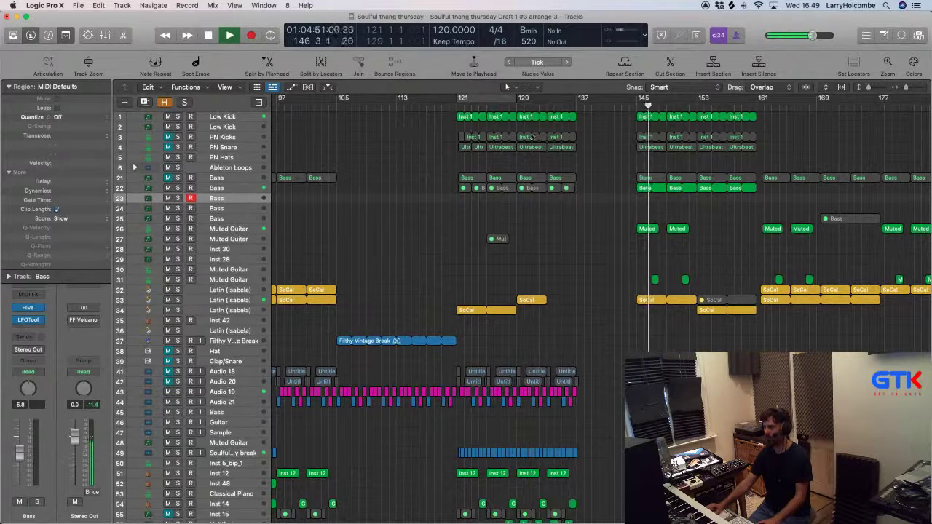
Set a skip-cycle area over bars 137–145 and try playing with it.
drag(573, 105, 638, 103)
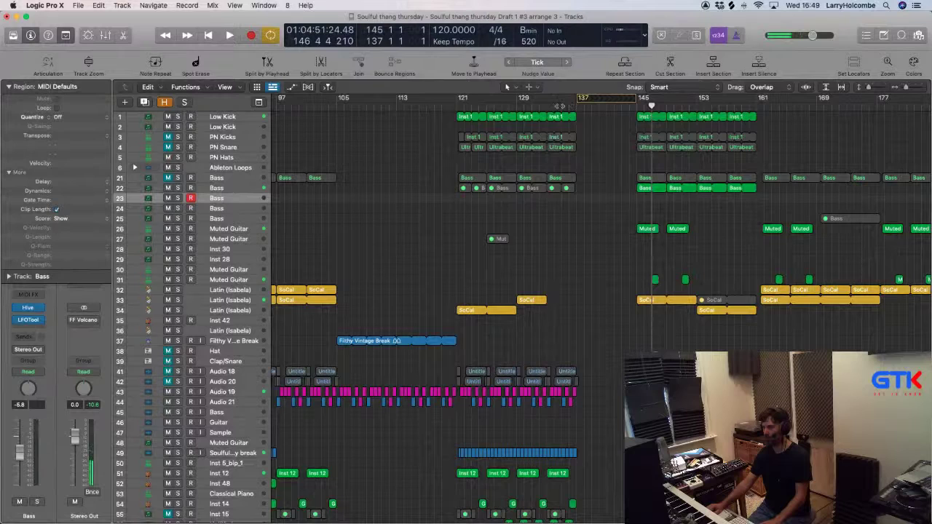
key(space)
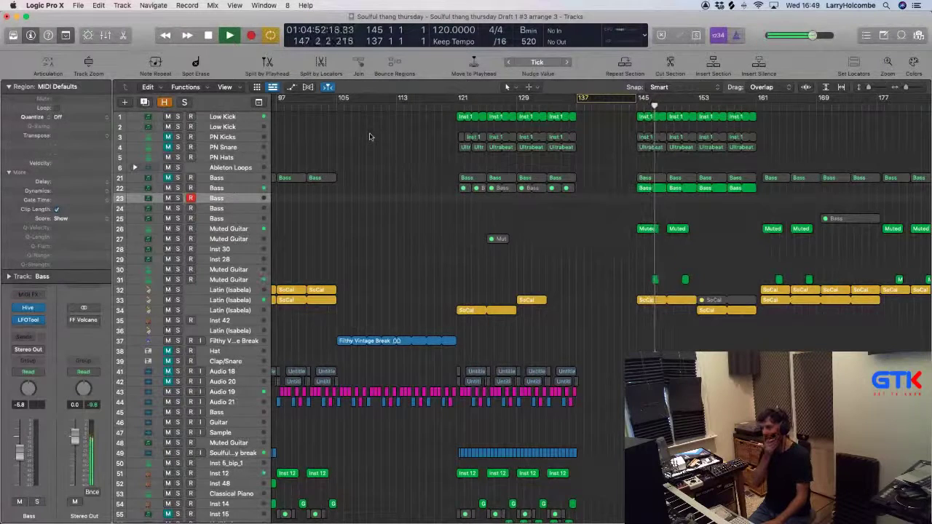
key(space)
Move the Take Me Piano SV1 SOUND 1.9 region from bar 137 to bar 129 and play that section.
scroll(371, 136, down, 3)
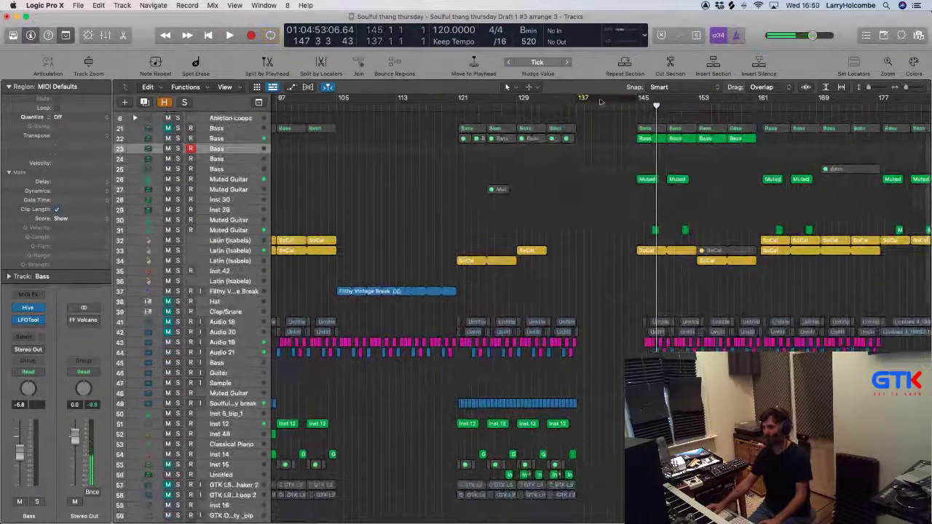
scroll(463, 173, down, 12)
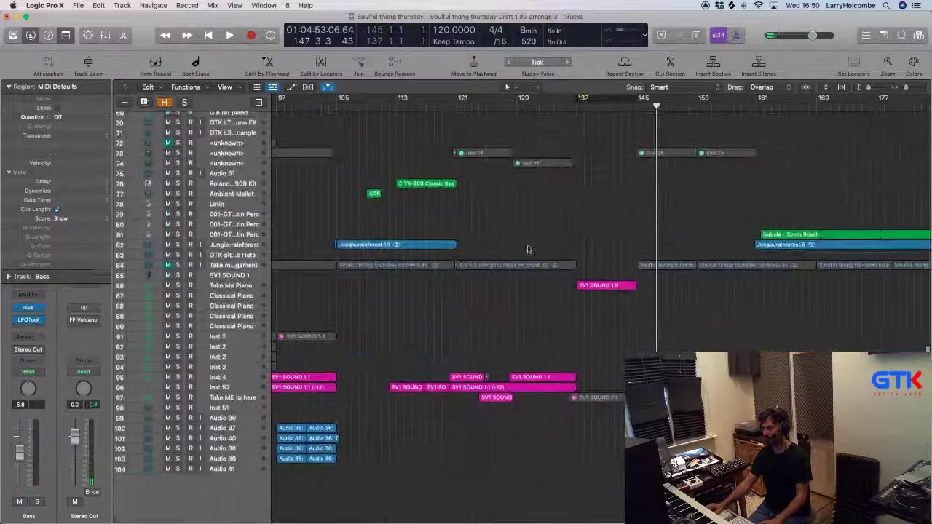
scroll(529, 250, left, 2)
drag(605, 288, 546, 287)
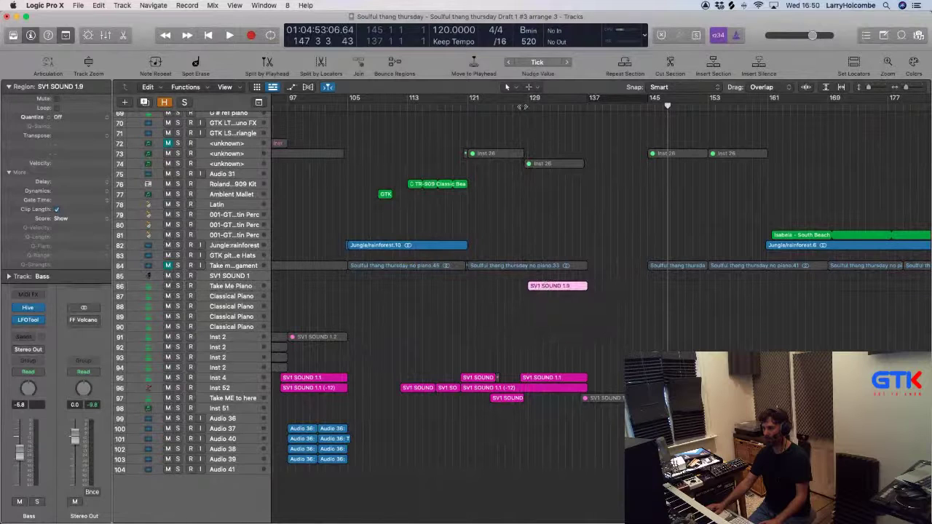
click(442, 125)
key(space)
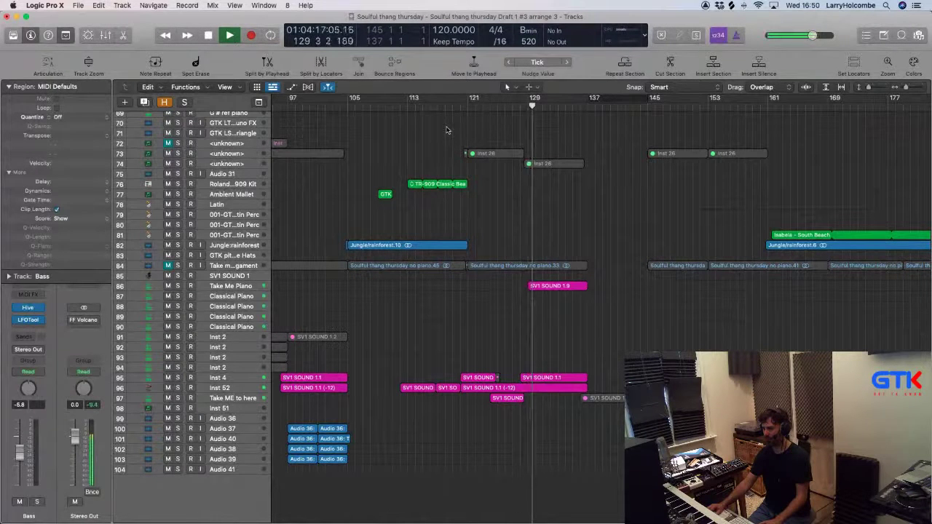
Audition the Take Me Piano track and mute its SV1 SOUND 1.9 region at bar 129.
click(240, 287)
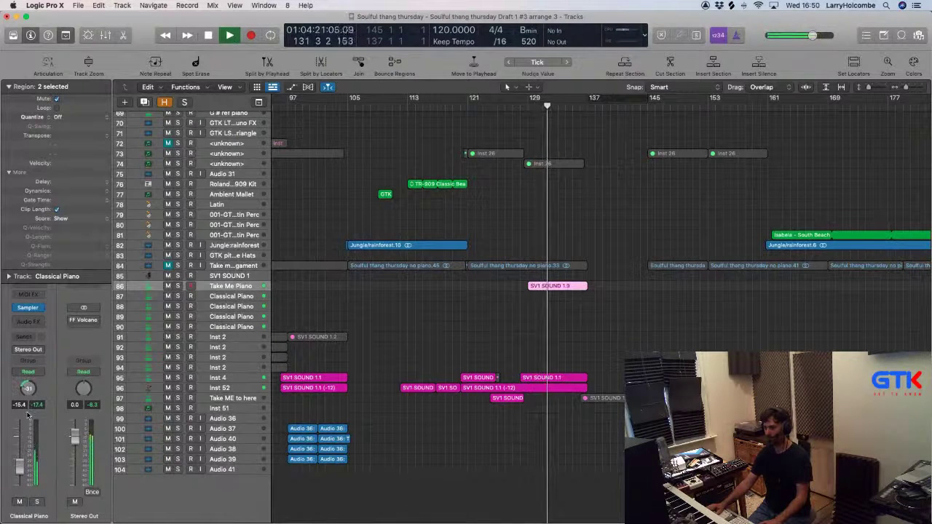
ctrl+alt+click(424, 376)
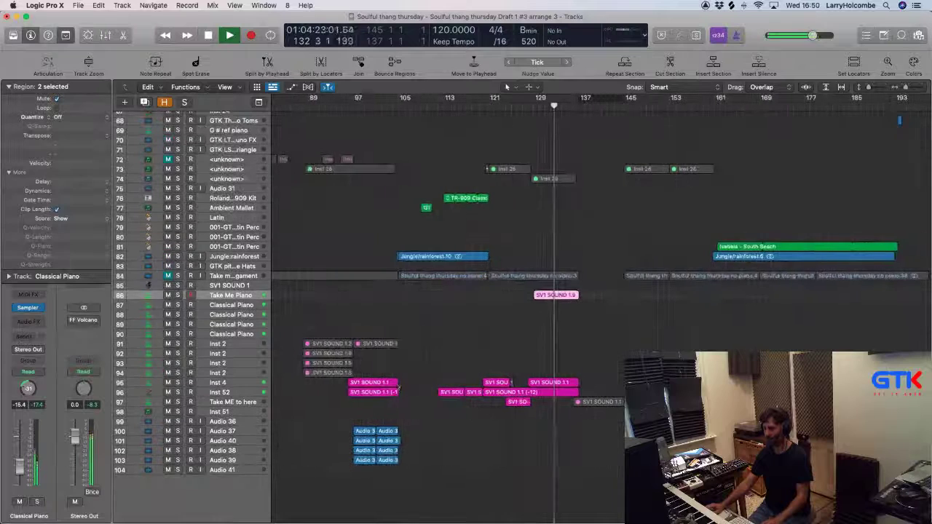
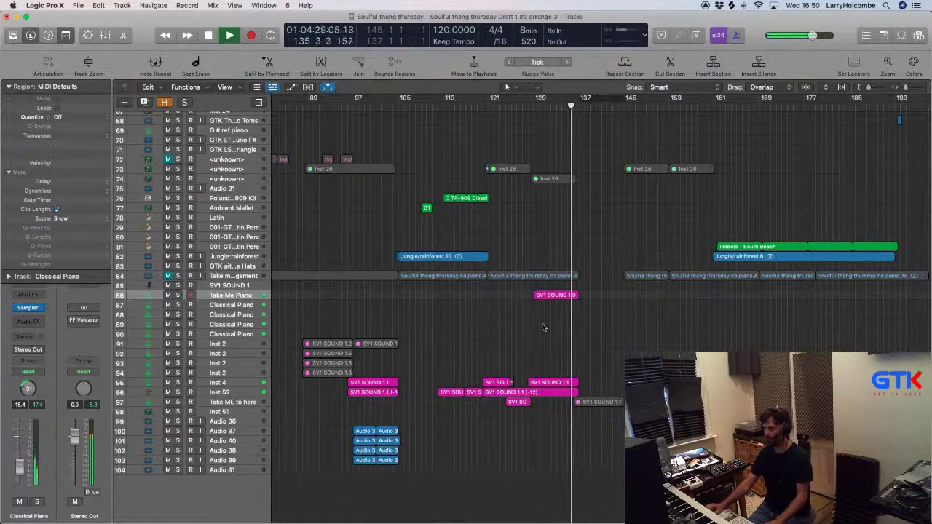
click(559, 296)
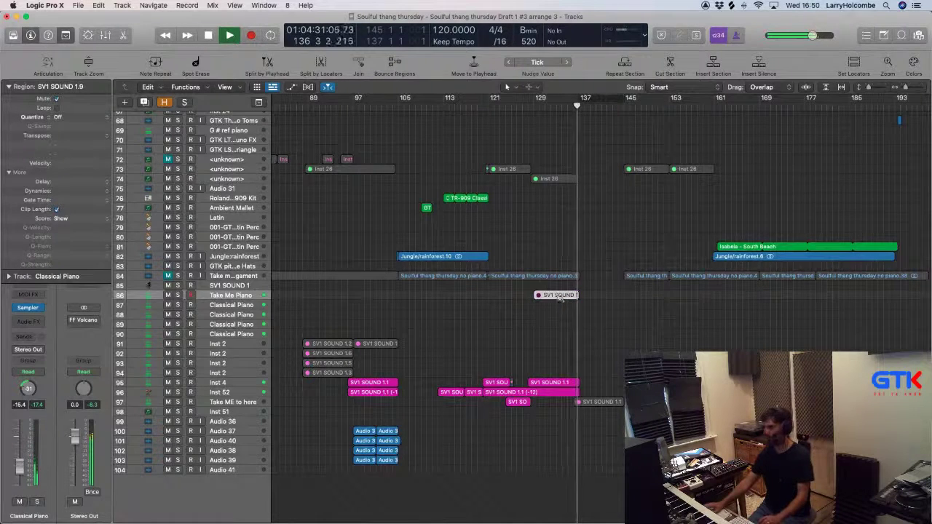
scroll(567, 283, down, 2)
click(469, 143)
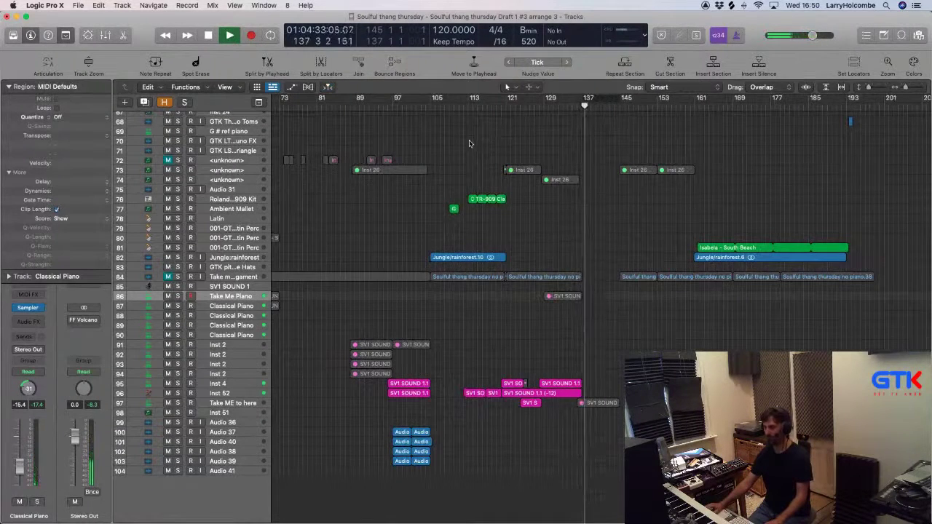
Set a skip-cycle area over bars 139–145 while playing from about bar 136.
scroll(470, 143, up, 10)
scroll(542, 263, up, 5)
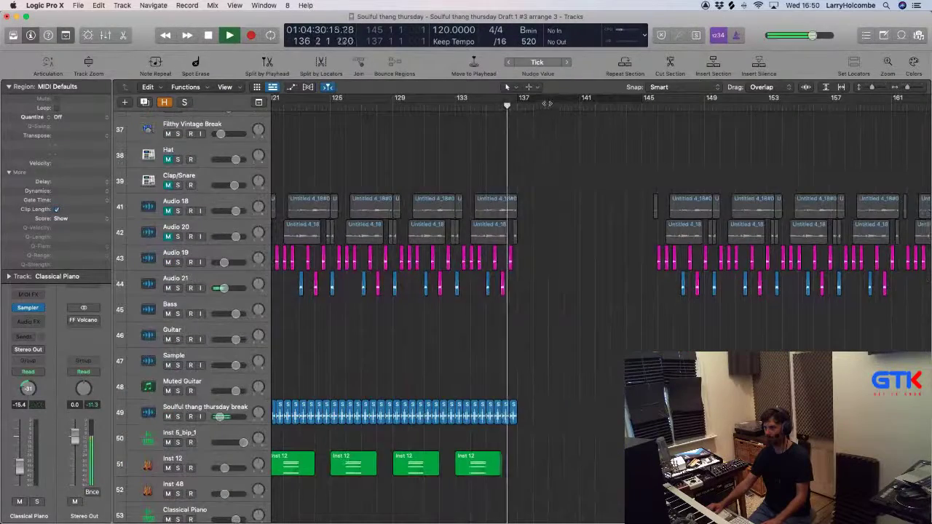
drag(545, 103, 641, 104)
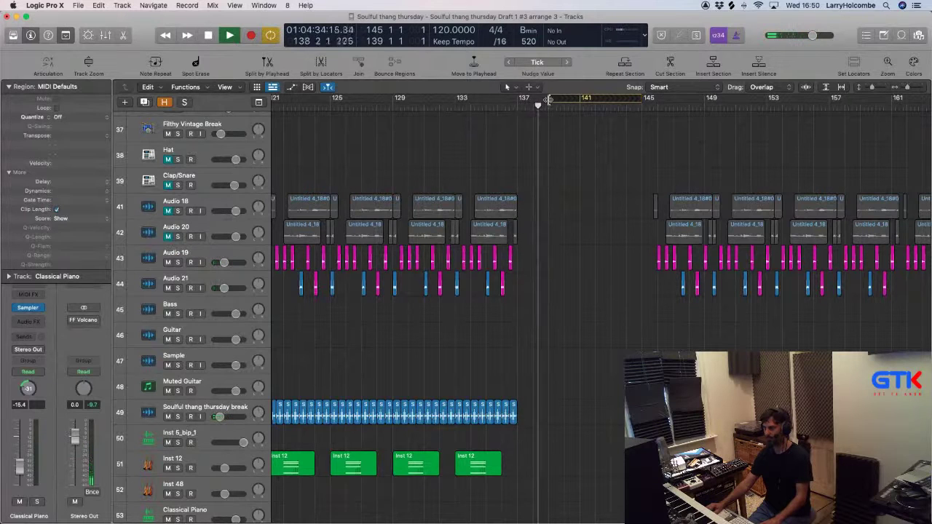
Set a skip-cycle area over bars 137–145 while playing across the gap into the section at bar 145.
drag(523, 103, 641, 103)
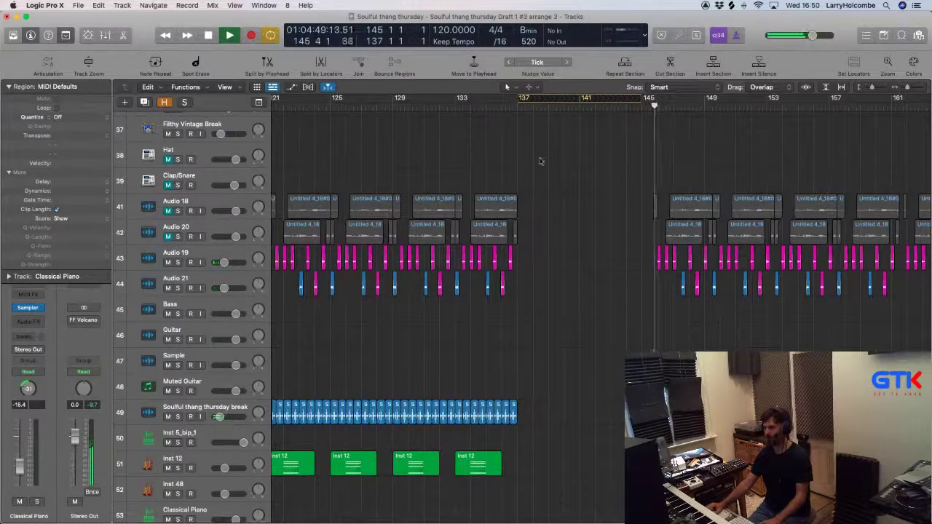
scroll(539, 160, up, 8)
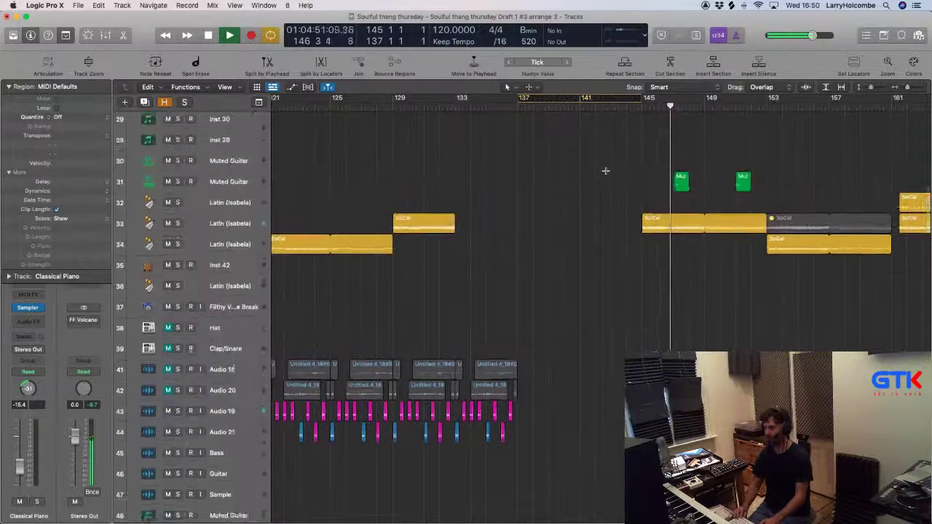
scroll(605, 170, down, 6)
scroll(606, 173, up, 3)
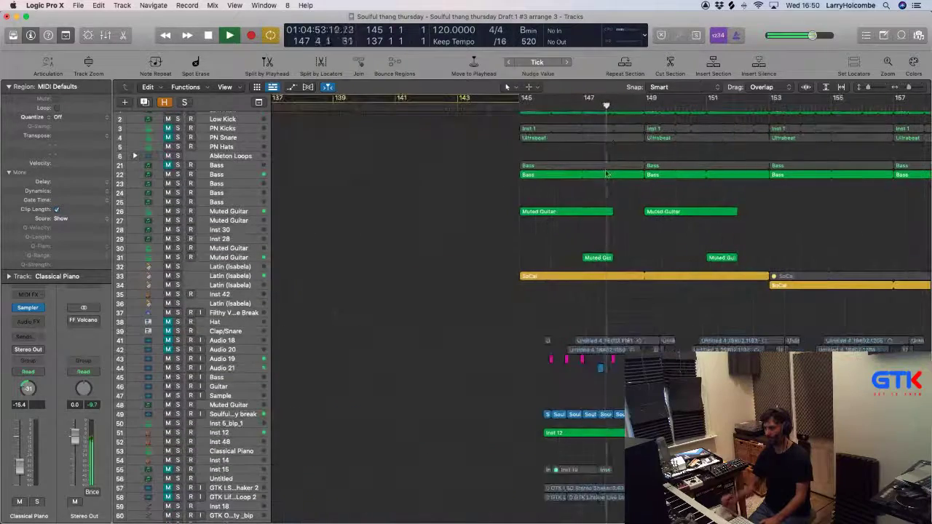
Look over all tracks around the gap at bars 137–145 during playback and turn the cycle off.
scroll(606, 173, down, 4)
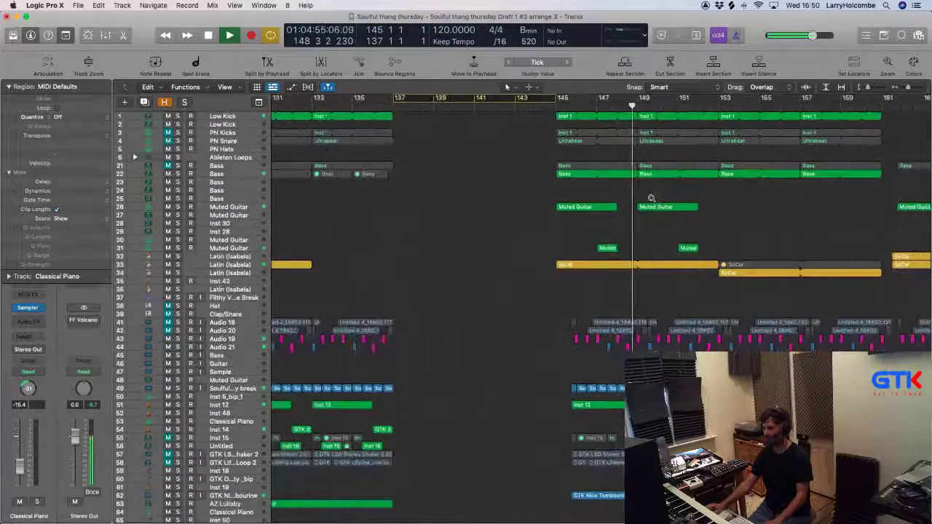
scroll(651, 197, down, 2)
scroll(651, 197, down, 4)
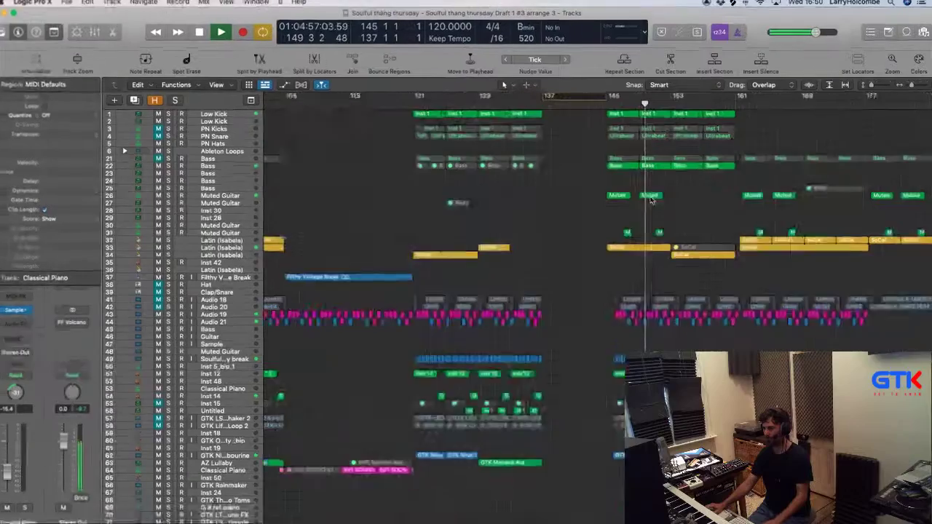
scroll(650, 196, down, 10)
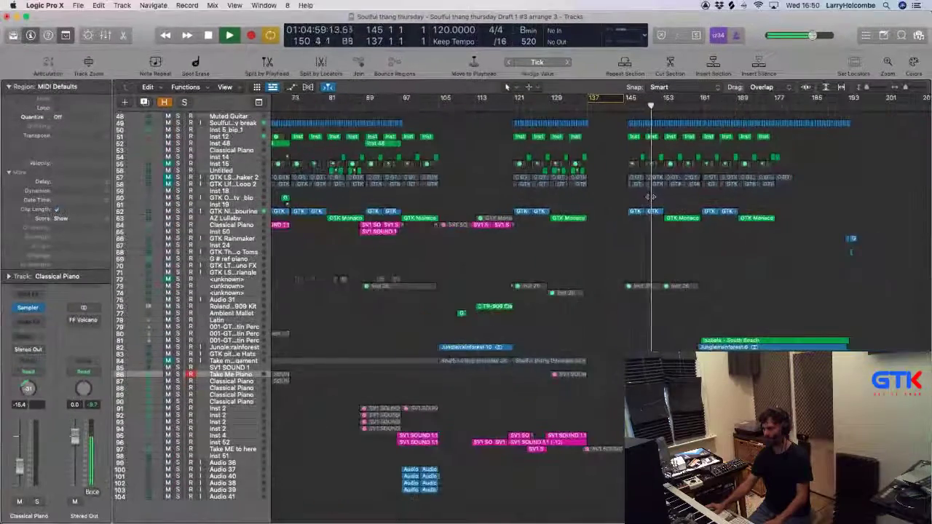
scroll(651, 198, up, 5)
scroll(651, 197, down, 2)
scroll(651, 197, up, 3)
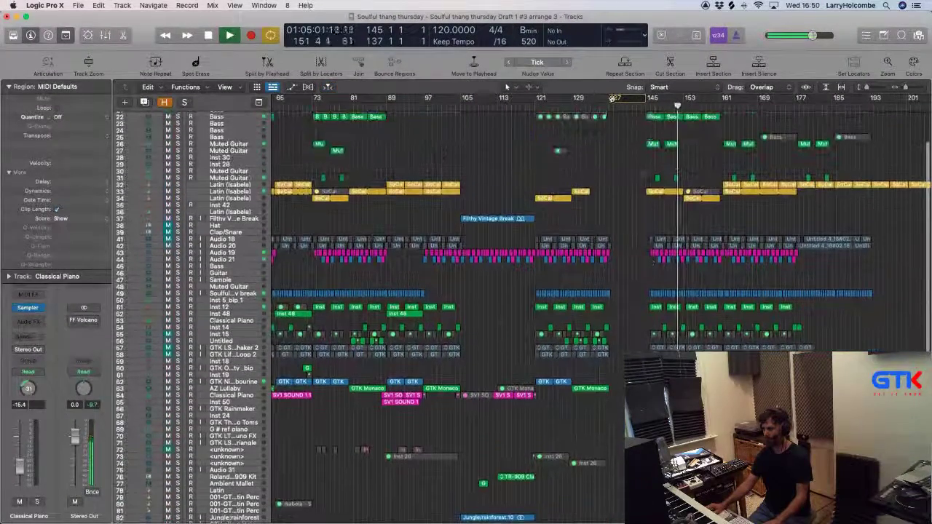
scroll(641, 141, down, 2)
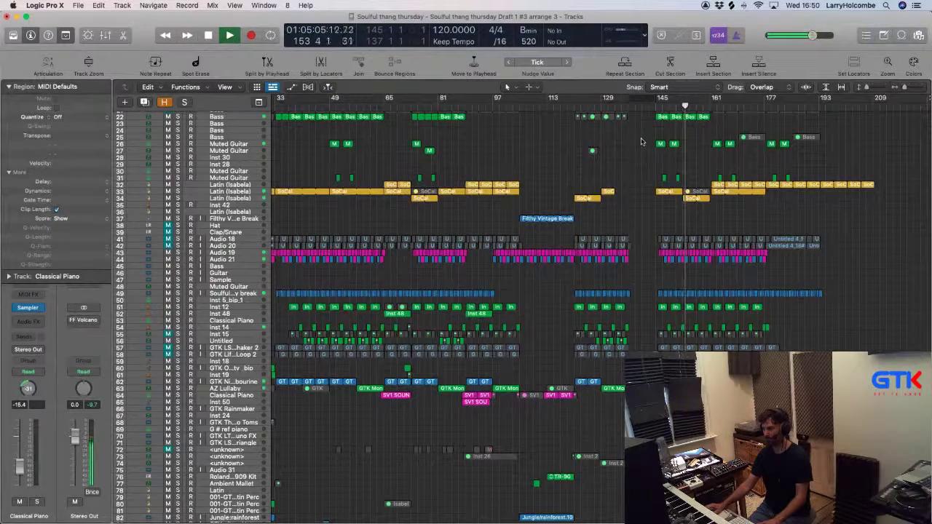
Stop playback and examine where the drum, break and Inst 12 regions start after bar 145.
drag(808, 186, 656, 266)
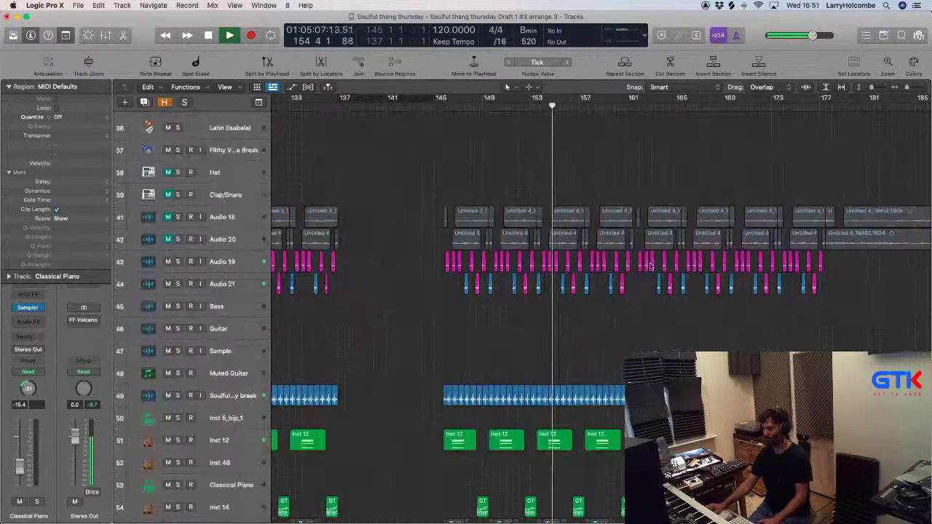
ctrl+alt+click(570, 264)
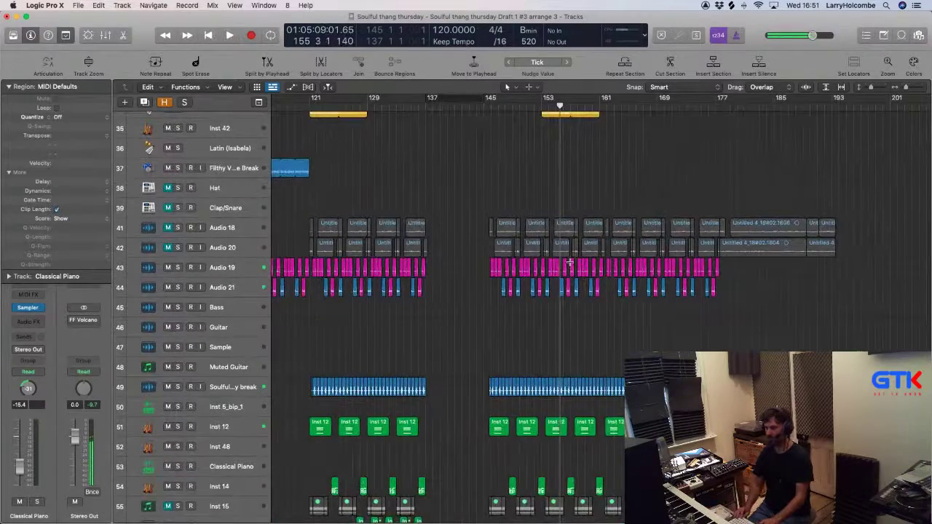
key(super+Up)
key(super+Up)
key(super+Up)
key(super+Up)
key(super+Up)
key(super+Up)
key(super+Up)
key(super+Right)
key(super+Right)
key(super+Right)
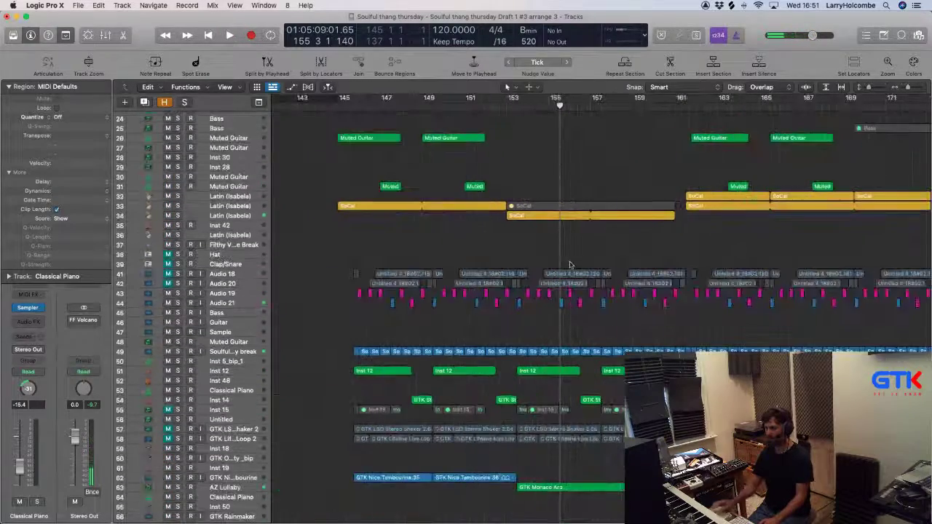
Select all regions starting after the gap, from bar 145 onward, on the tracks from Audio 18 down.
scroll(495, 273, up, 5)
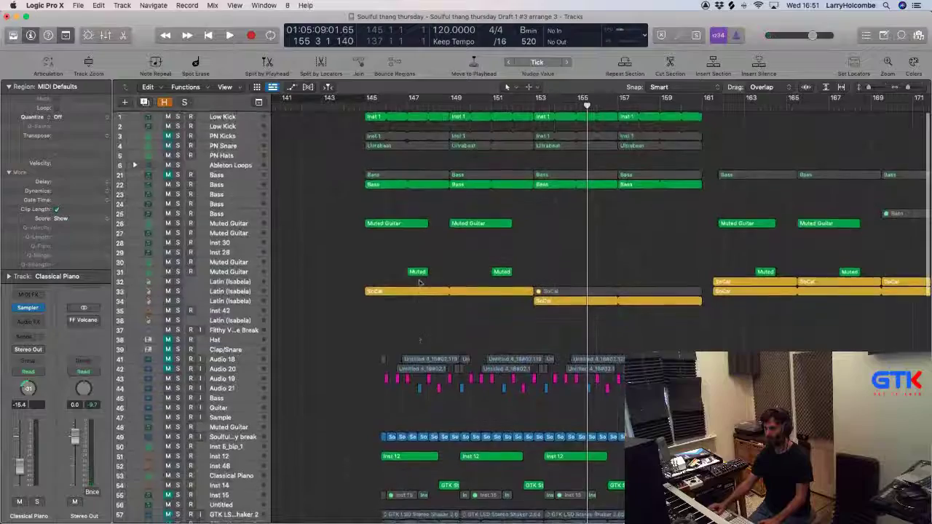
scroll(420, 282, down, 10)
drag(347, 128, 852, 448)
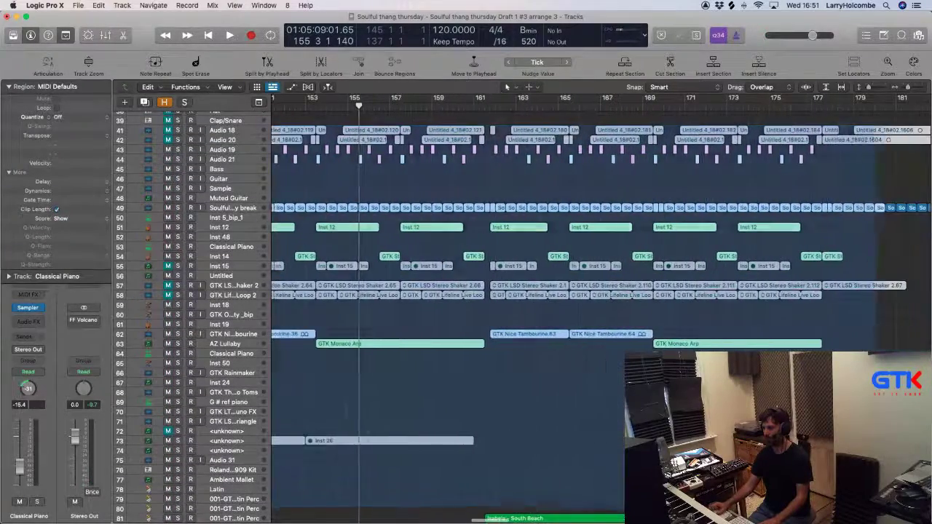
key(z)
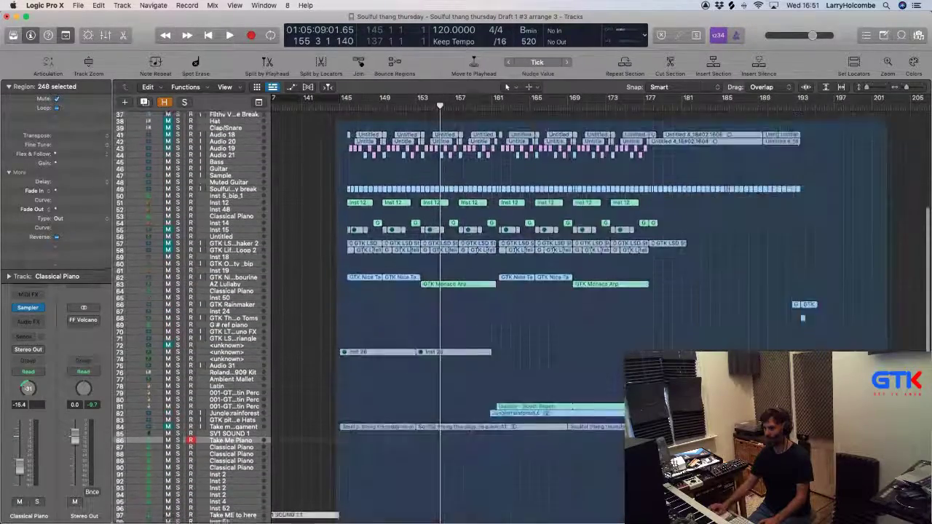
drag(887, 520, 901, 520)
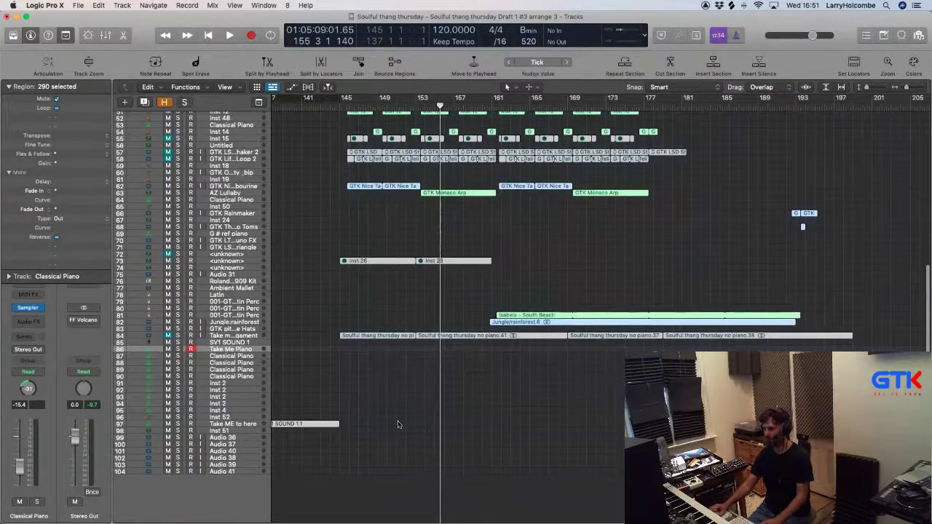
Move the selected regions two beats earlier so the Soulful thang thursday break starts at 145 2 1 1, including their track automation.
scroll(349, 444, up, 15)
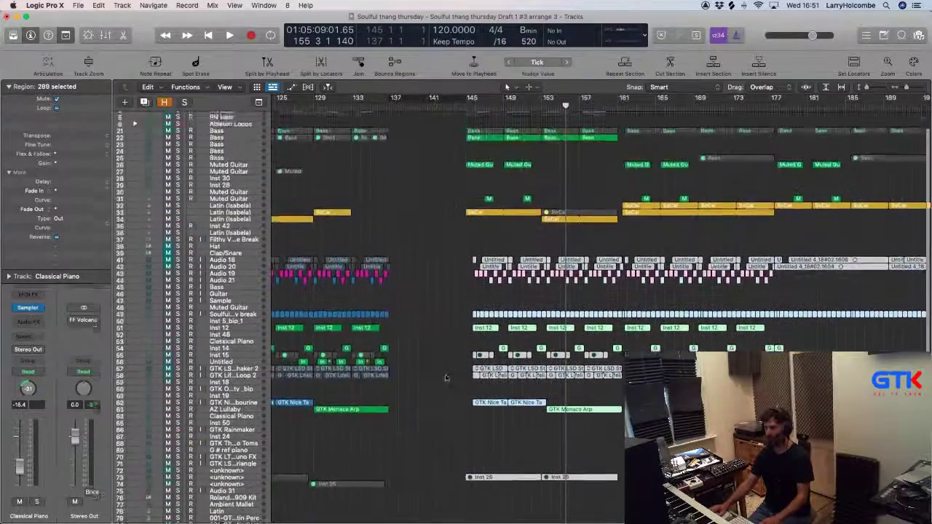
drag(405, 216, 558, 331)
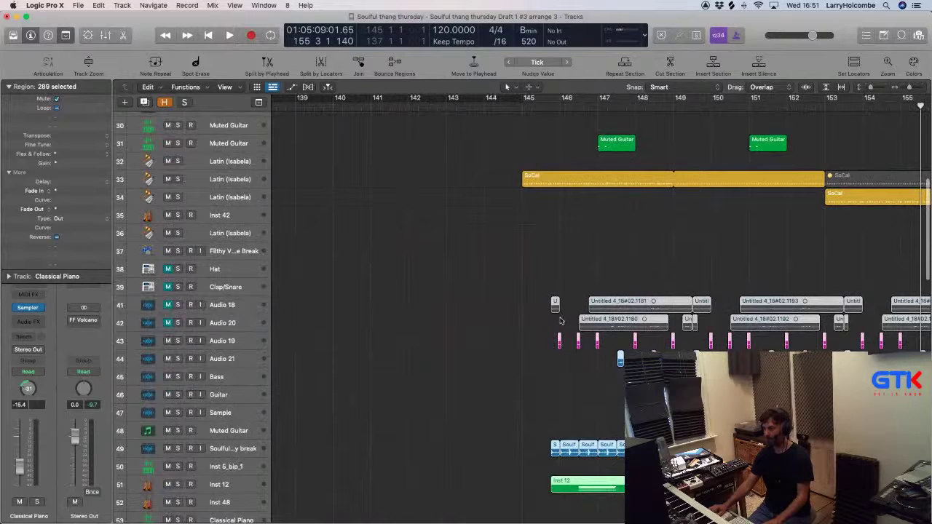
scroll(561, 322, down, 4)
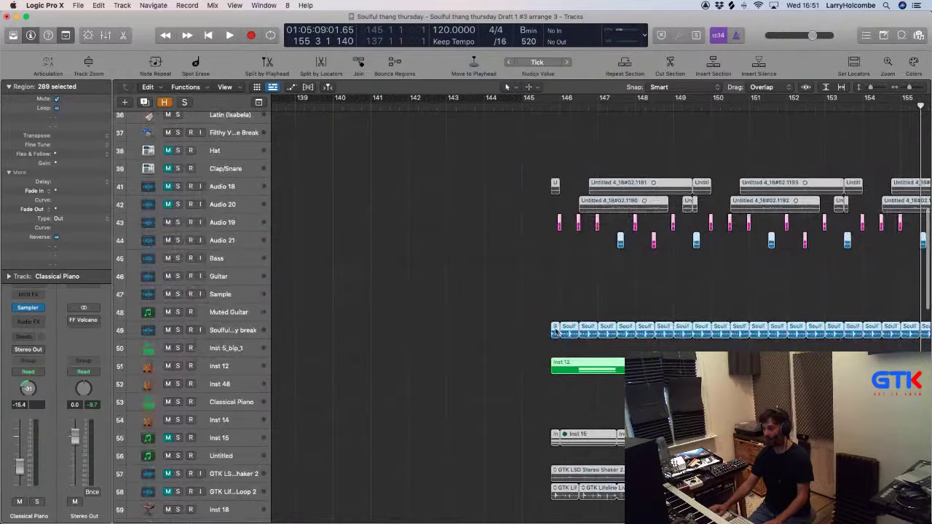
drag(555, 331, 537, 331)
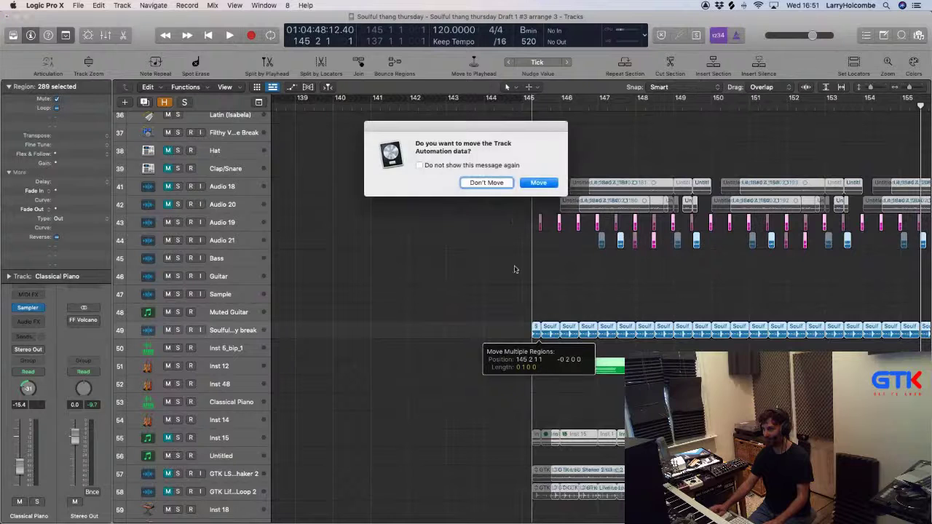
click(539, 183)
click(451, 230)
Play from about bar 144 to check the entry of the shifted section at bar 145.
scroll(450, 230, up, 12)
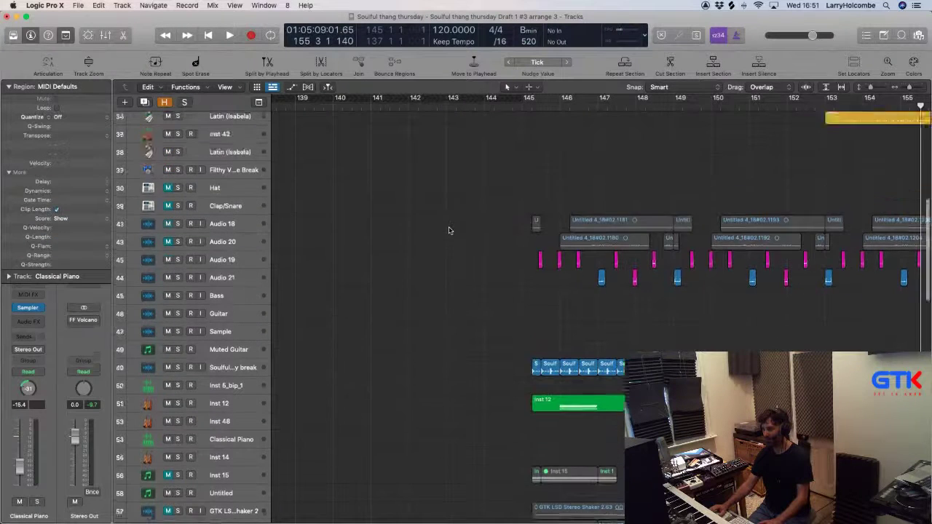
click(454, 106)
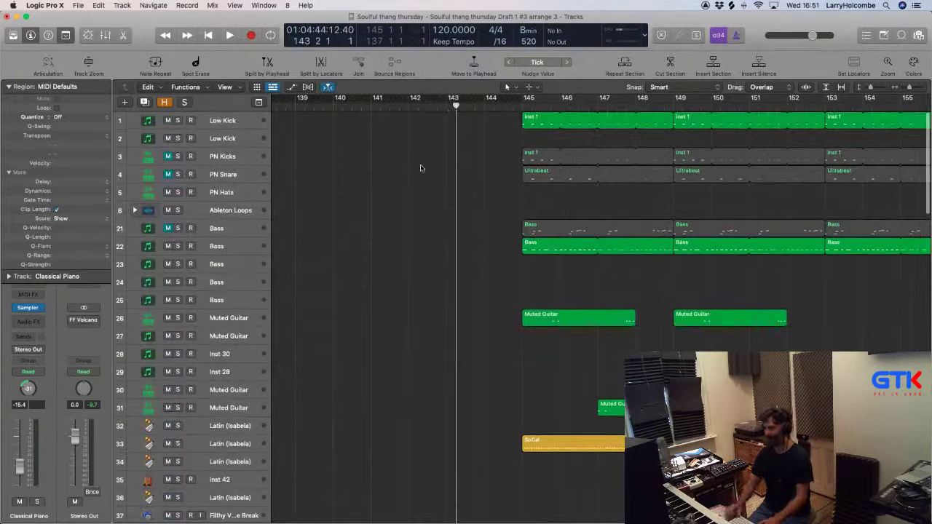
key(super+Up)
key(super+Up)
key(super+Up)
key(super+Up)
key(super+Up)
key(super+Up)
key(super+Up)
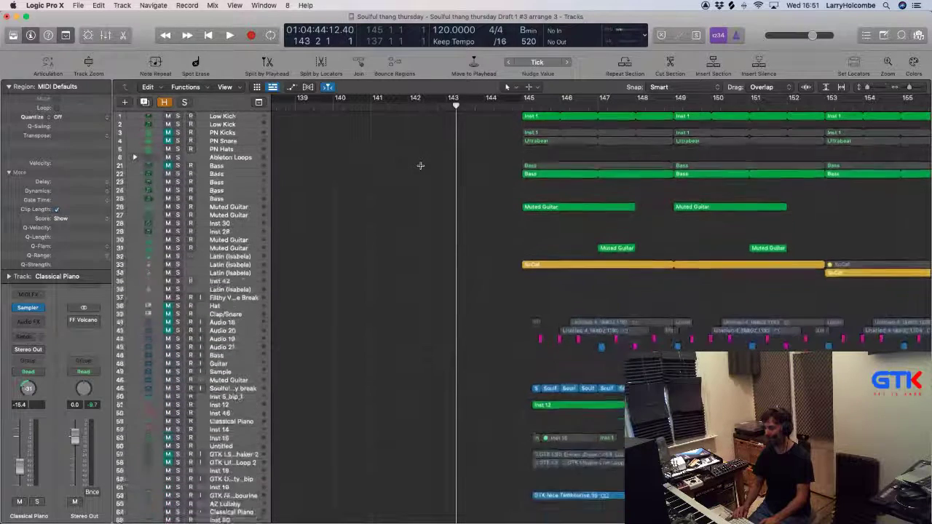
key(super+Up)
click(490, 107)
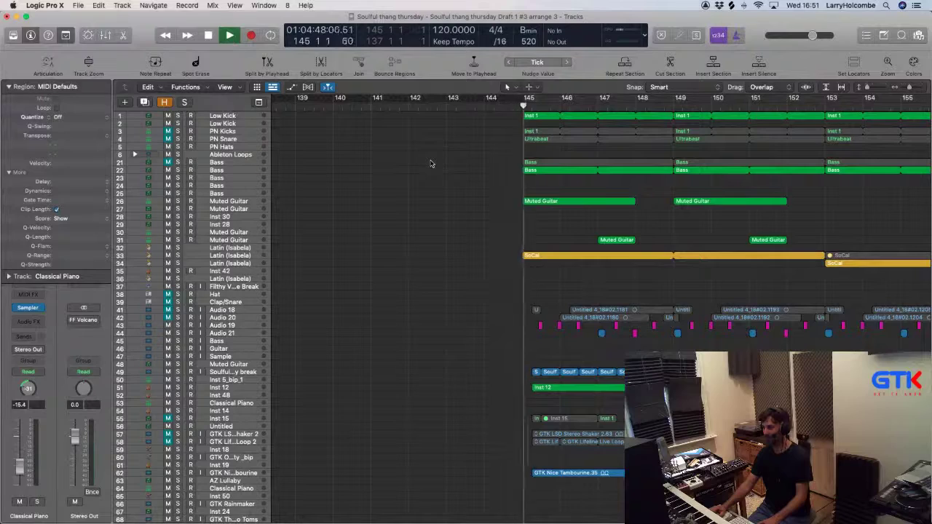
key(super+Up)
key(super+Left)
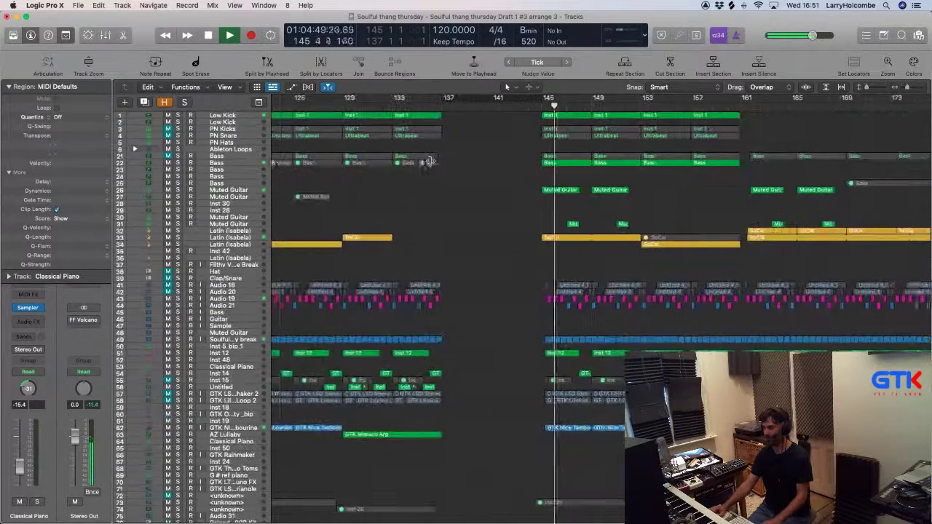
Set a skip-cycle area over bars 137–145 and play from about bar 135.
drag(446, 99, 478, 107)
click(418, 106)
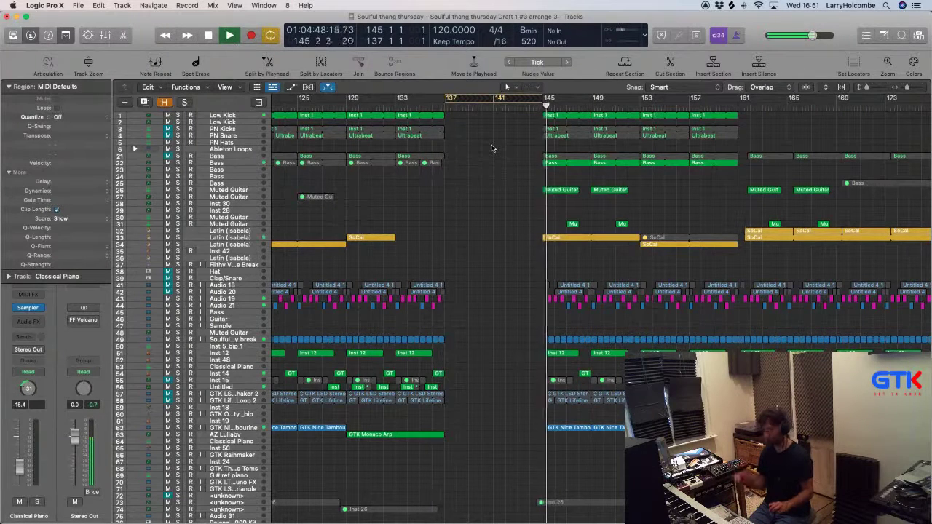
scroll(508, 155, down, 3)
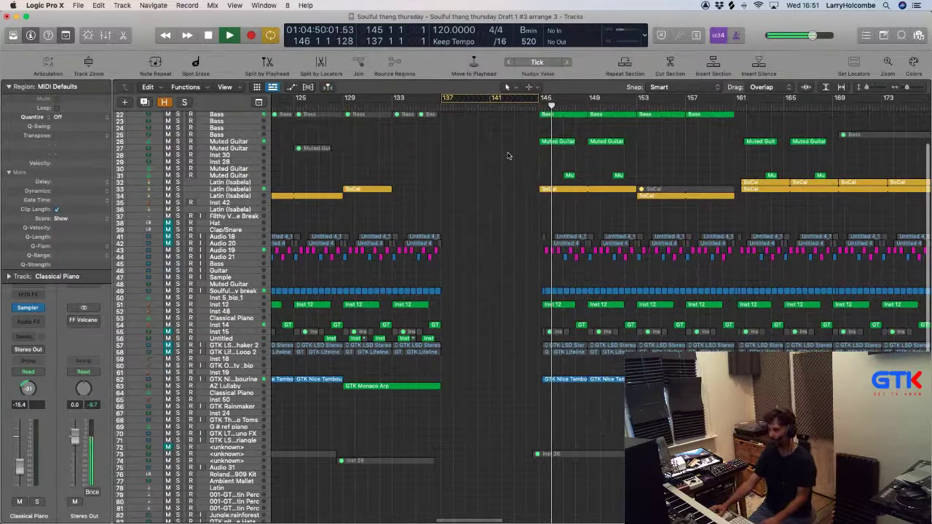
Unmute the SV1 SOUND 1.1 region over the gap on the Take ME to here track and move it to about bar 152.
scroll(491, 275, down, 10)
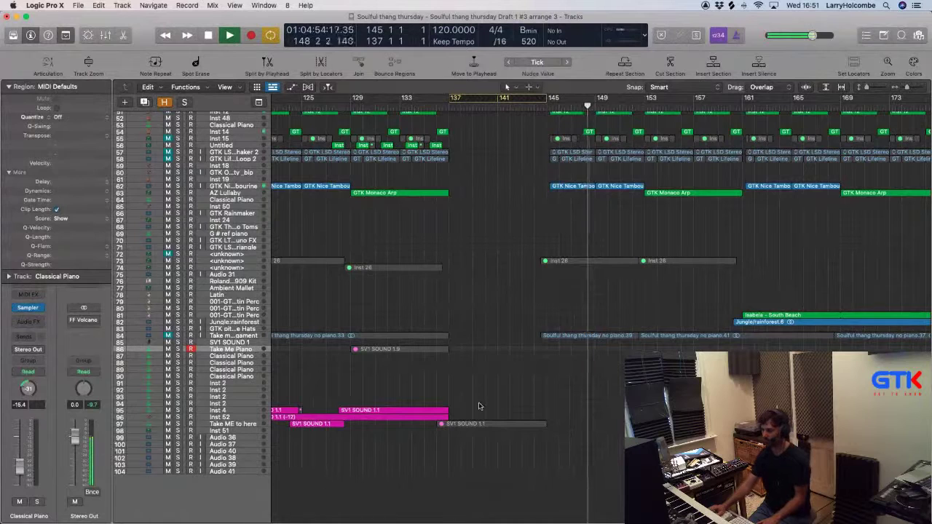
click(470, 423)
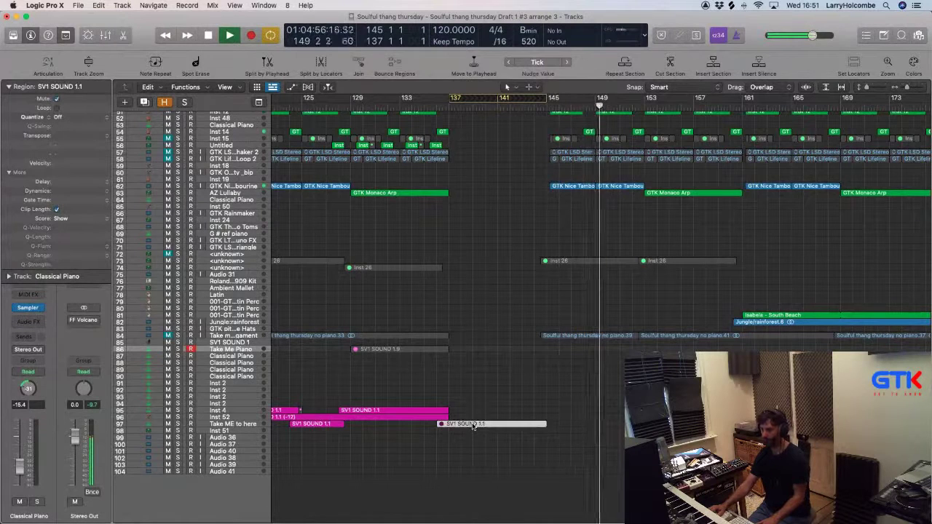
drag(472, 426, 619, 415)
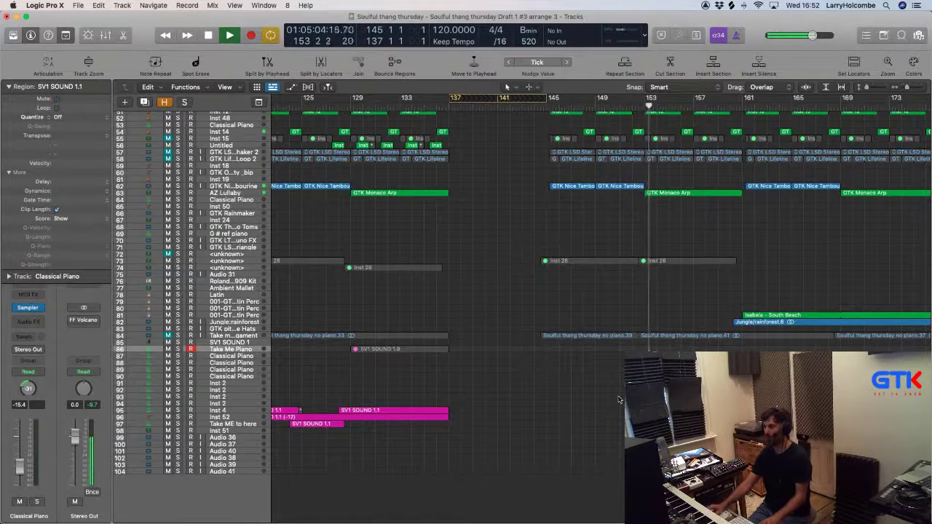
scroll(618, 400, up, 3)
scroll(618, 400, up, 2)
scroll(617, 397, down, 5)
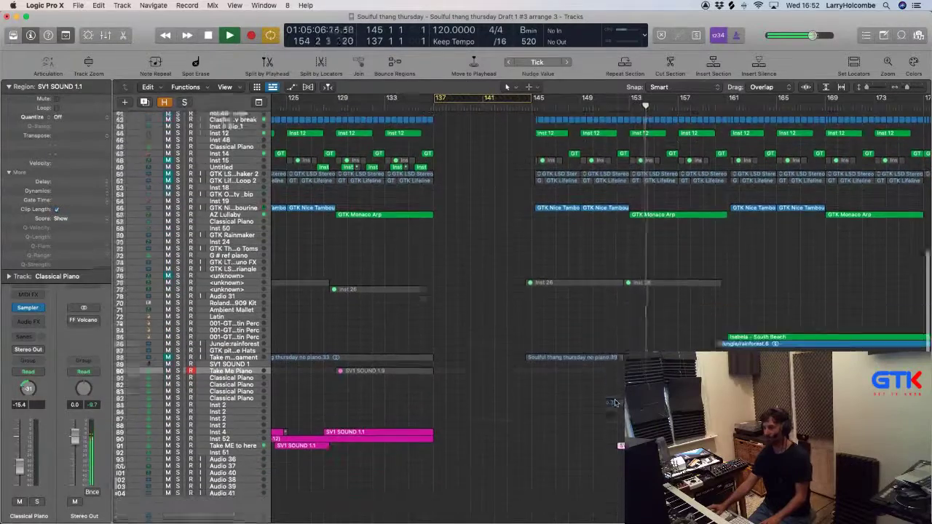
Delete the SV1 SOUND 1.1 region near bar 152 on the Take ME to here track and stop playback.
key(super+Left)
key(super+Left)
drag(465, 369, 645, 474)
scroll(800, 339, down, 5)
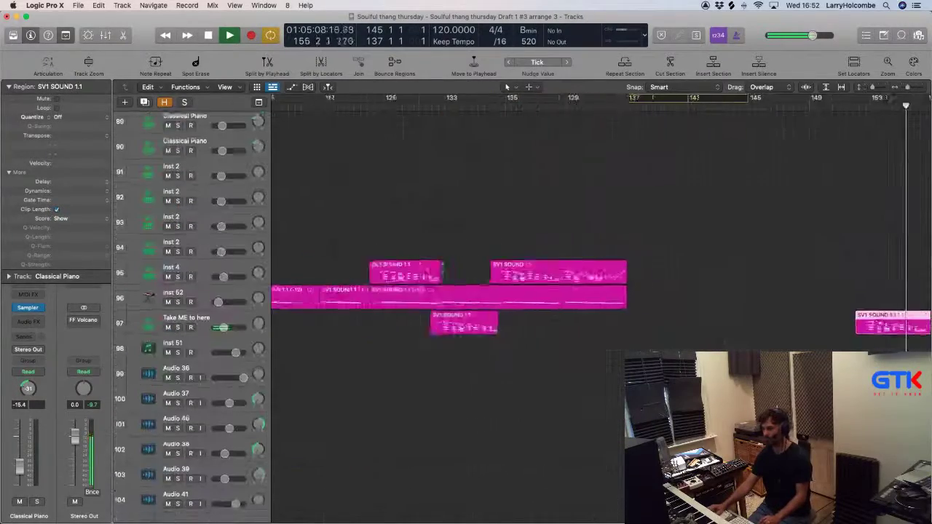
scroll(799, 337, right, 3)
key(Delete)
key(space)
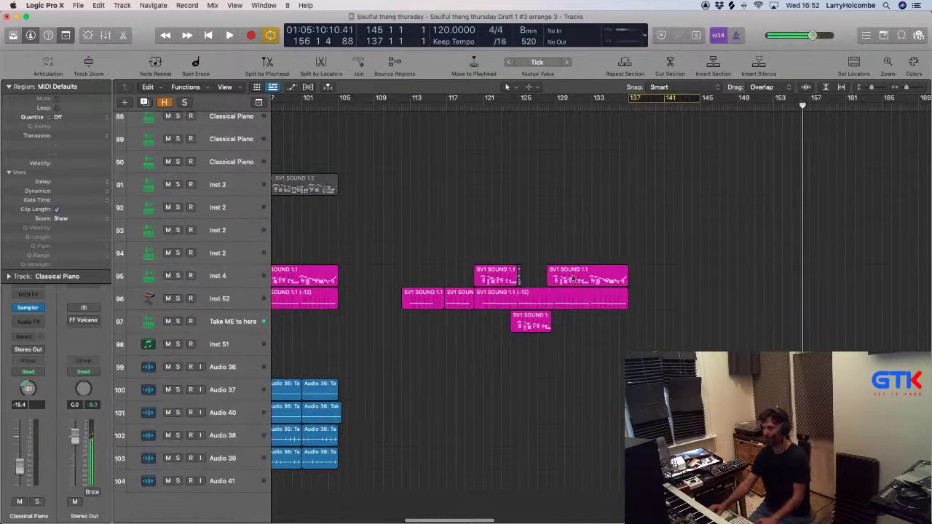
Play and examine the SV1 SOUND 1.1 regions on Inst 4, Inst 52 and Take ME to here around bars 125–129.
click(556, 108)
key(space)
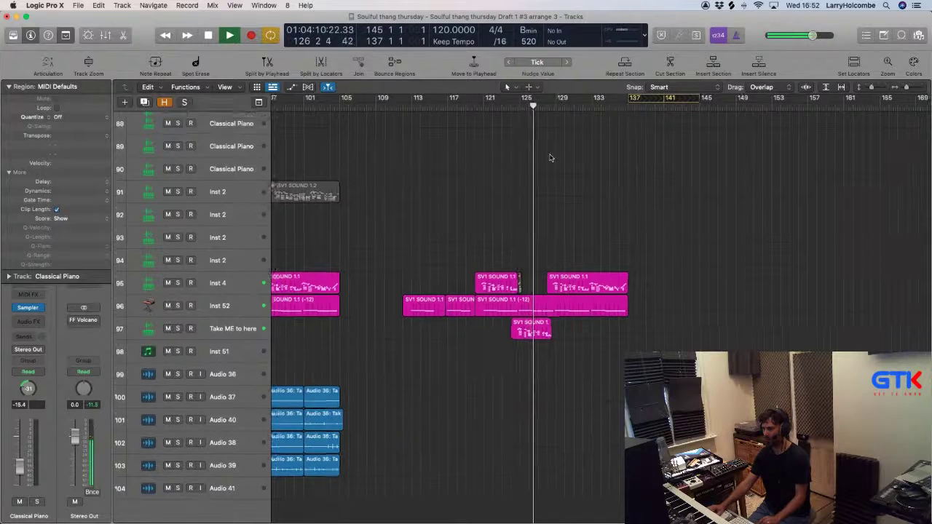
scroll(549, 155, down, 3)
drag(463, 235, 580, 342)
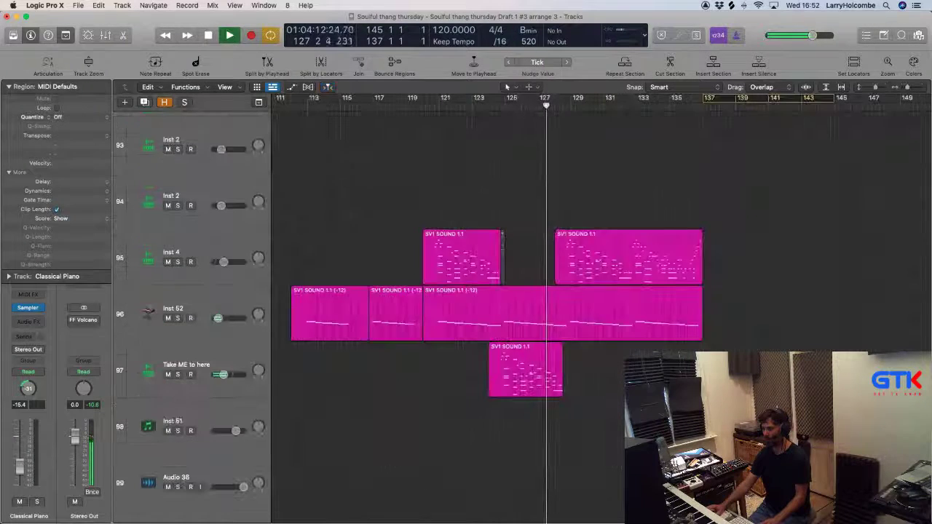
scroll(461, 384, down, 3)
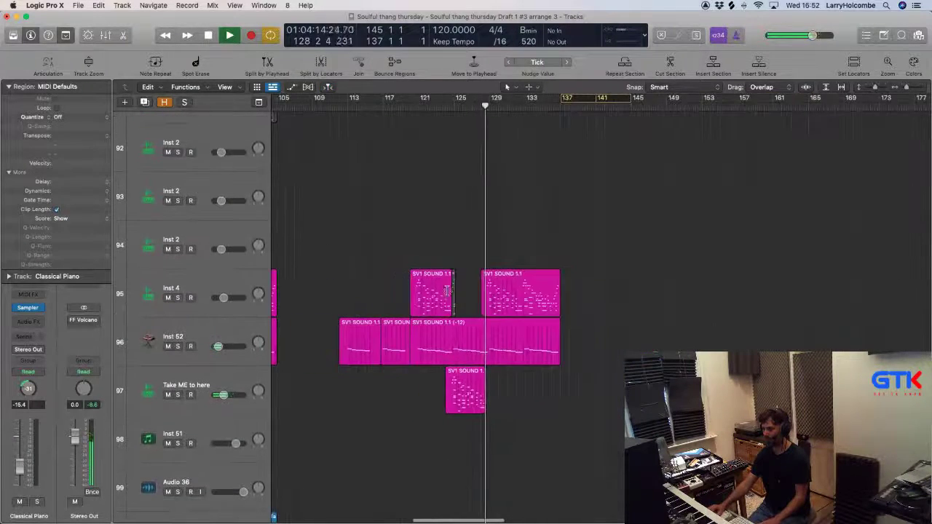
Move the SV1 SOUND 1.1 region on the Take ME to here track to bar 140.
drag(461, 384, 685, 408)
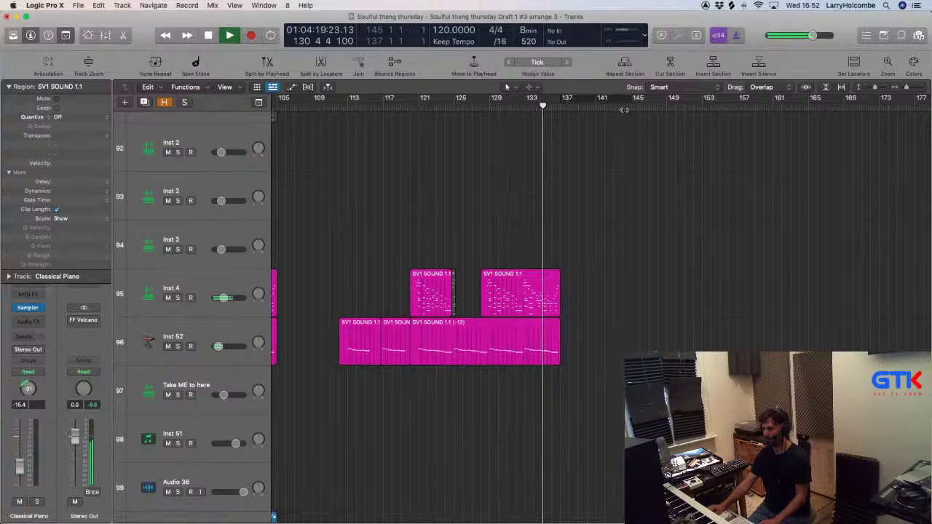
key(super+a)
click(671, 67)
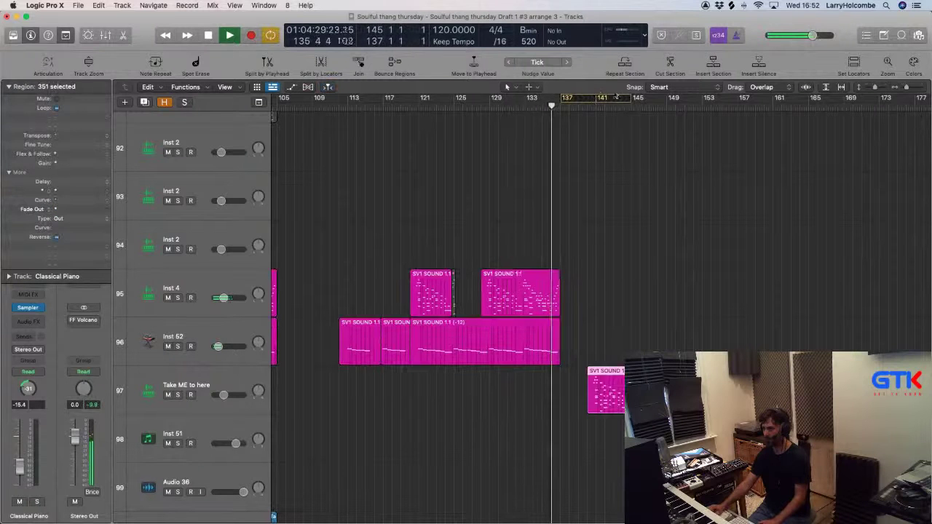
Shift the SV1 SOUND 1.1 region on the Take ME to here track further along to bar 144.
key(super+Up)
key(super+Up)
key(super+Up)
key(super+Up)
key(super+Up)
key(super+Up)
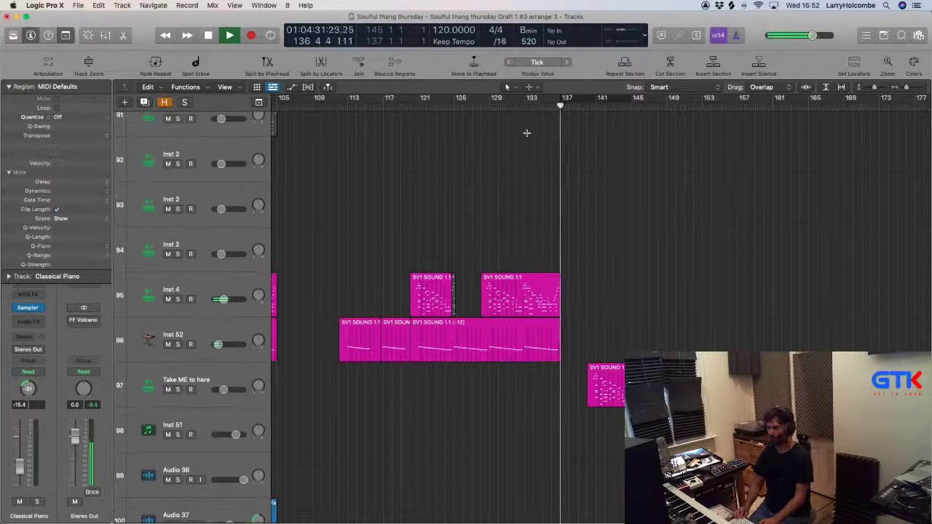
key(super+Up)
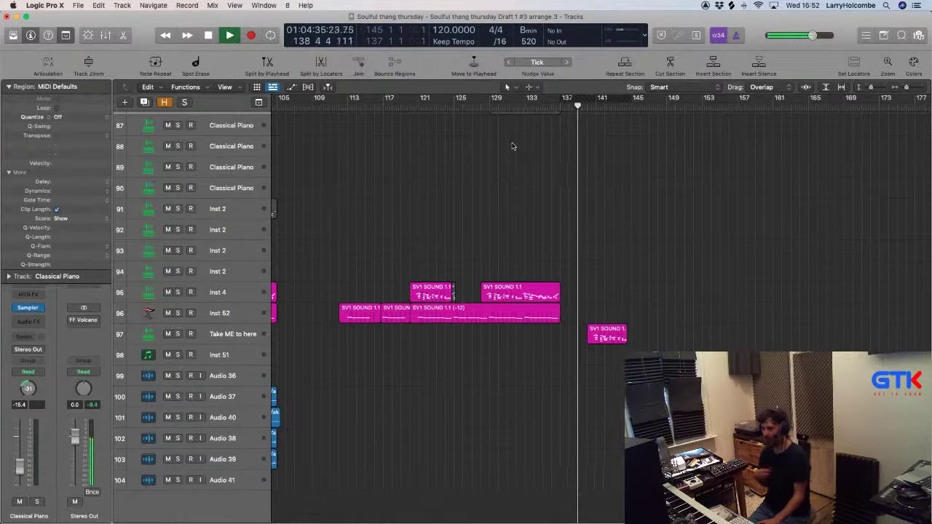
scroll(512, 175, down, 1)
drag(512, 181, 726, 510)
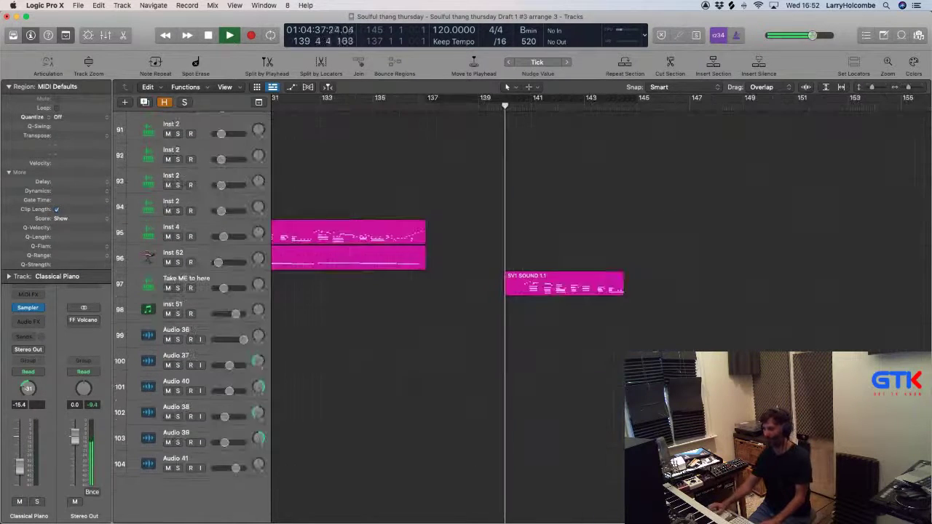
drag(533, 283, 642, 280)
scroll(647, 273, down, 2)
click(640, 260)
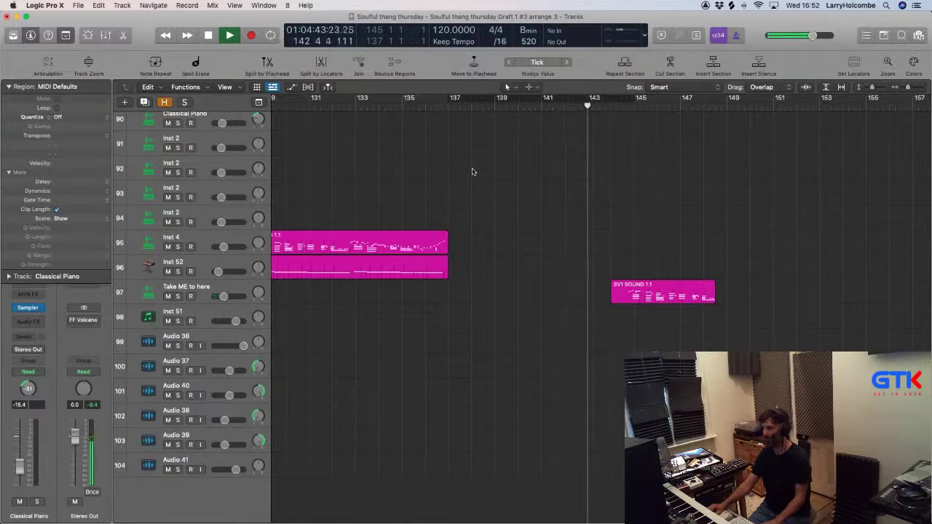
Split the Take ME to here region partway through bar 145 and mute everything after the split.
drag(551, 247, 697, 344)
scroll(685, 331, down, 1)
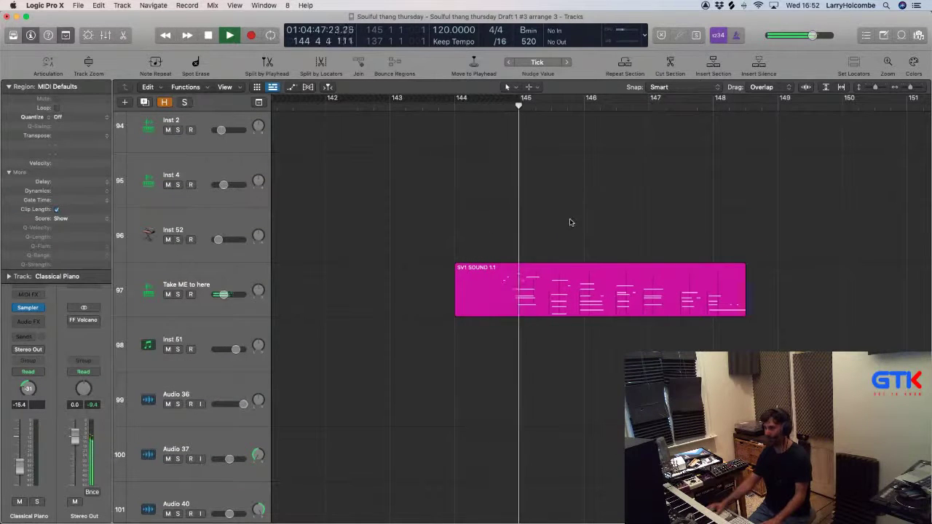
drag(543, 282, 809, 292)
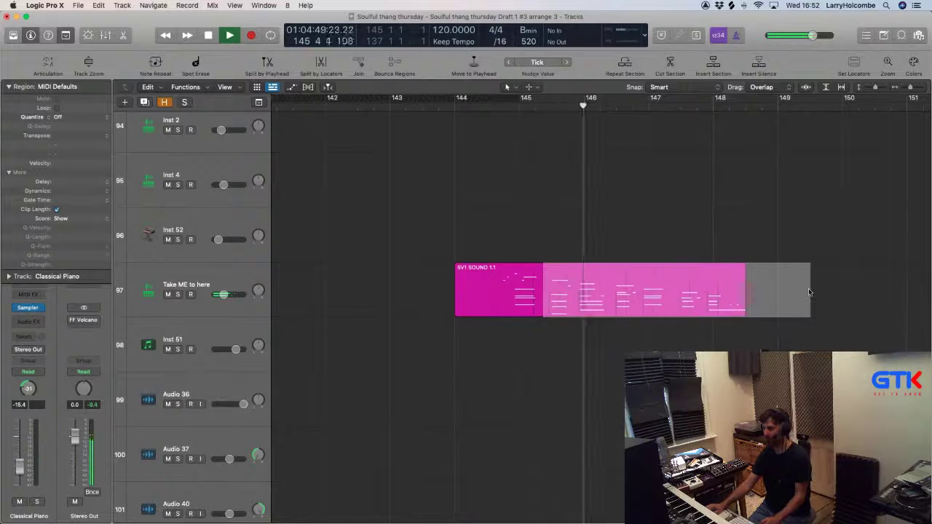
key(ctrl+m)
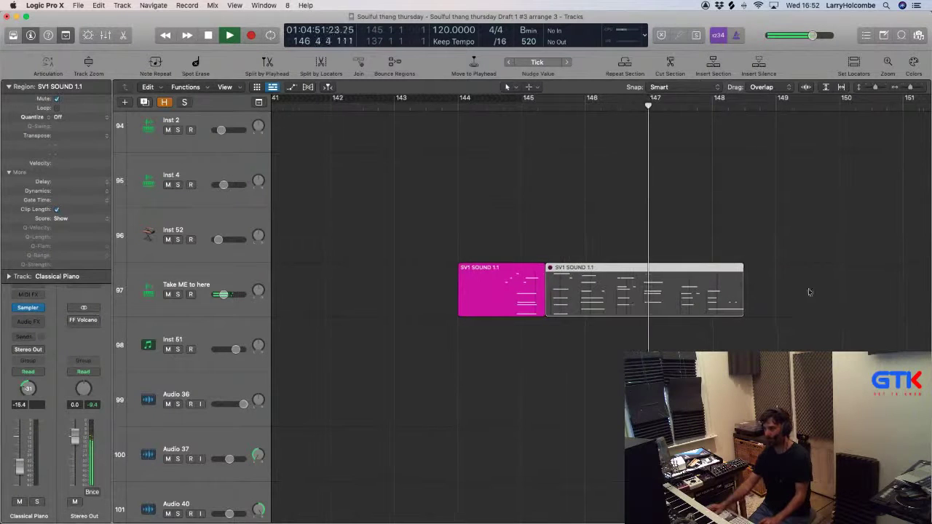
Unmute the SV1 SOUND 1.9 region on the Take Me Piano track, audition it from bar 129 and move it to bar 153.
scroll(551, 209, down, 10)
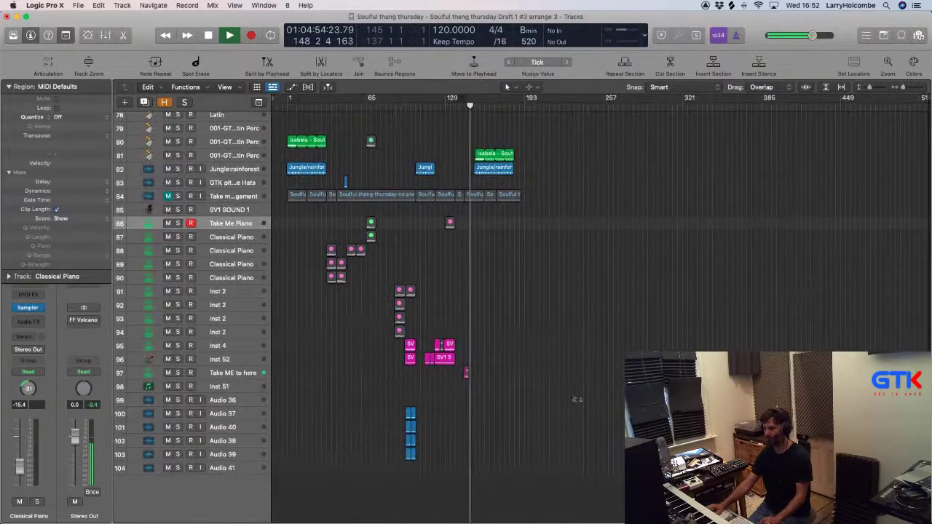
scroll(444, 329, up, 8)
scroll(450, 333, down, 4)
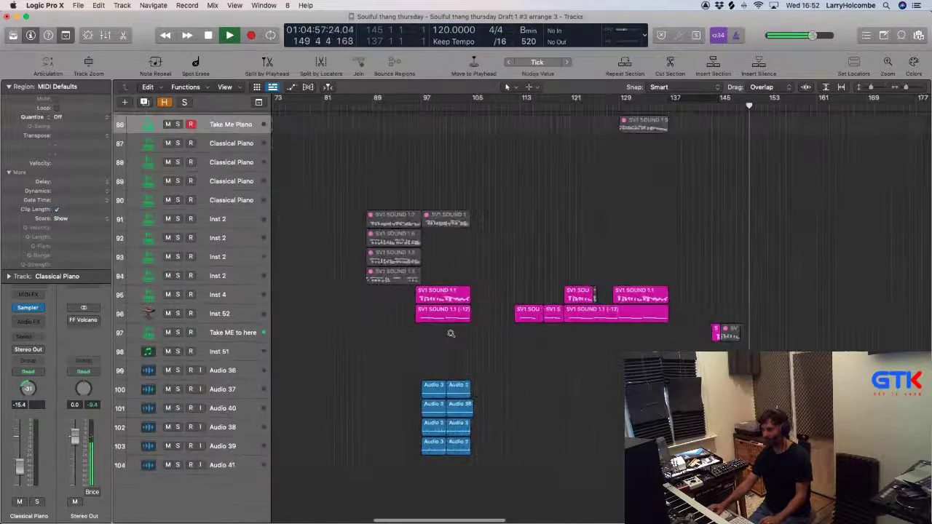
scroll(451, 334, down, 3)
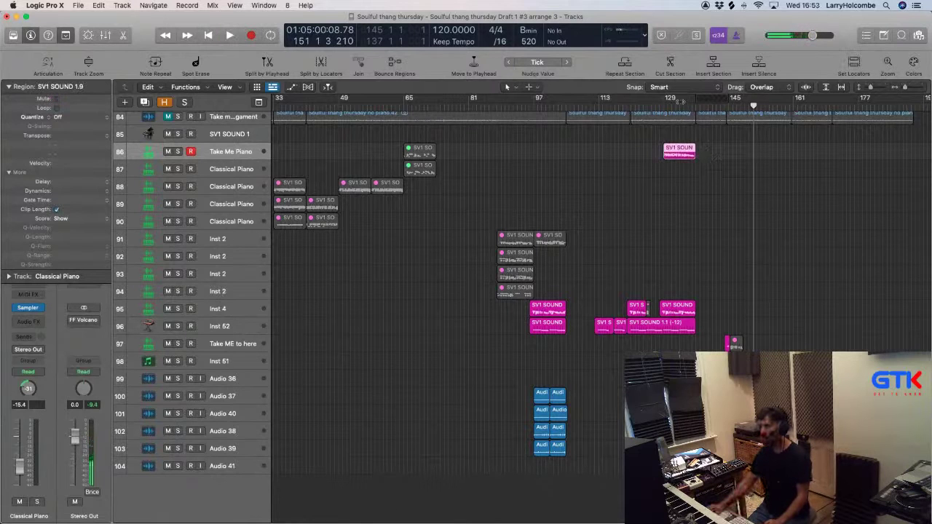
double_click(664, 105)
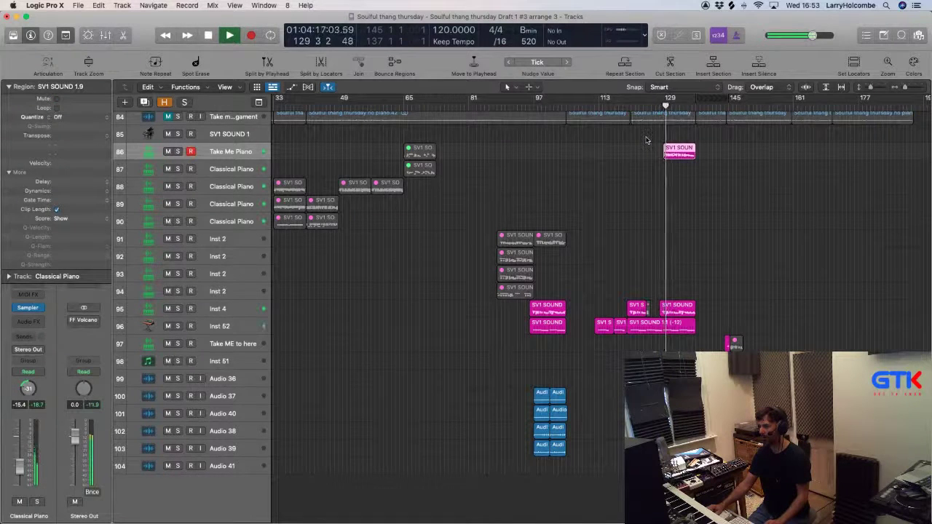
drag(677, 150, 768, 152)
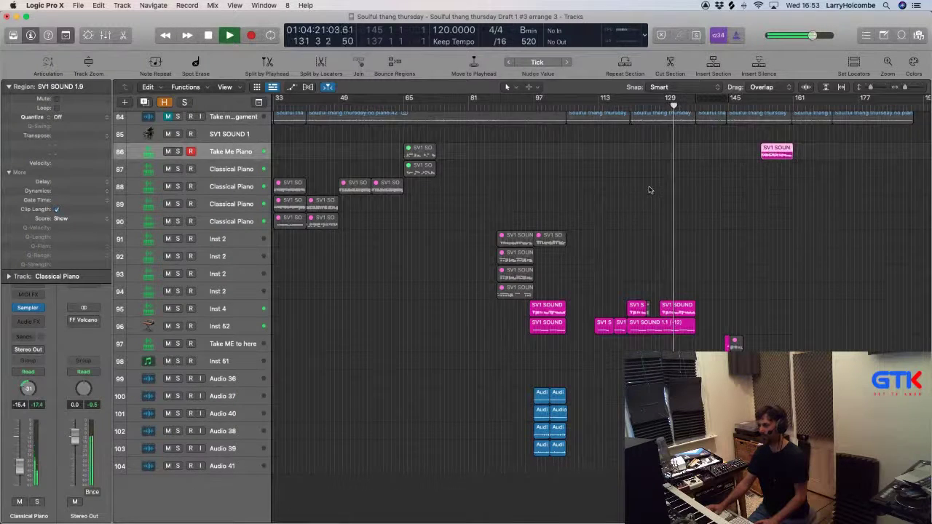
Stop playback and delete the GTK Monaco Arp region starting at bar 129 on the AZ Lullaby track.
key(z)
key(super+Up)
key(super+Up)
key(super+Up)
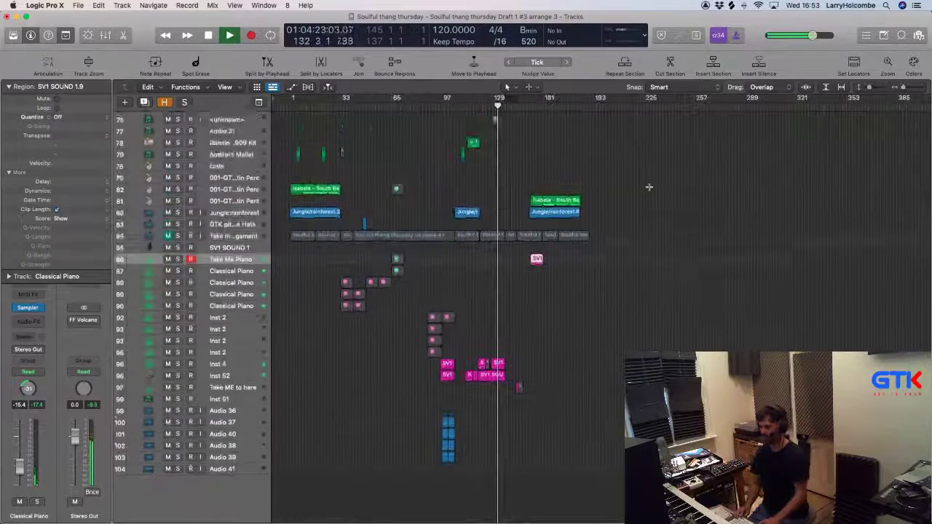
key(super+Right)
key(super+Right)
scroll(546, 201, up, 10)
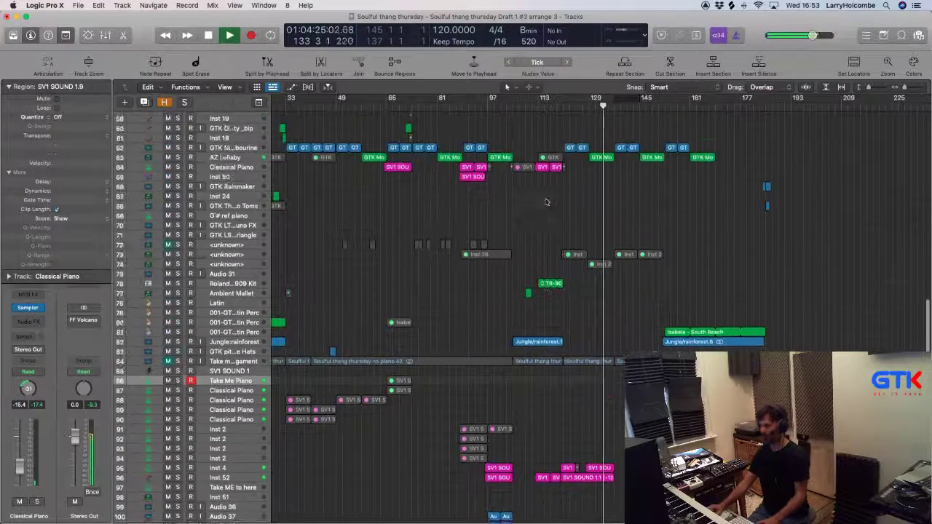
scroll(555, 194, up, 4)
key(space)
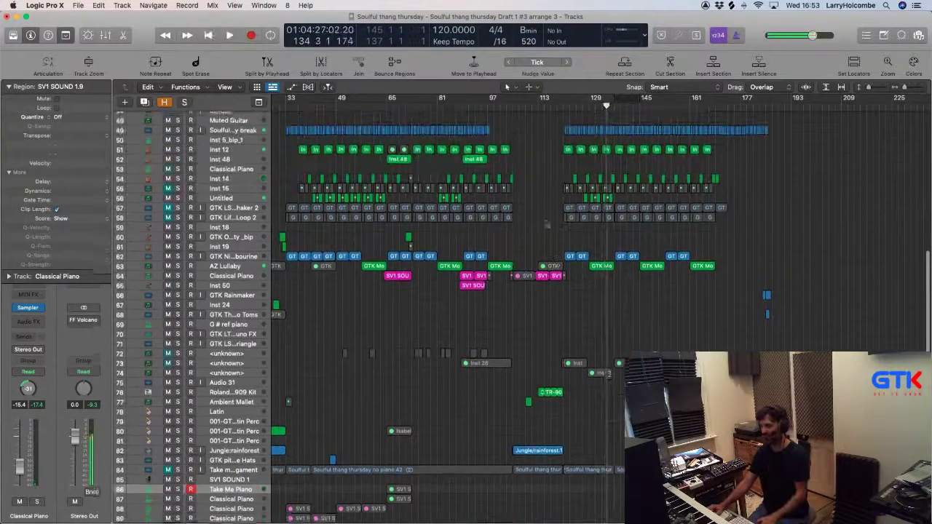
drag(525, 211, 664, 318)
click(632, 322)
key(Delete)
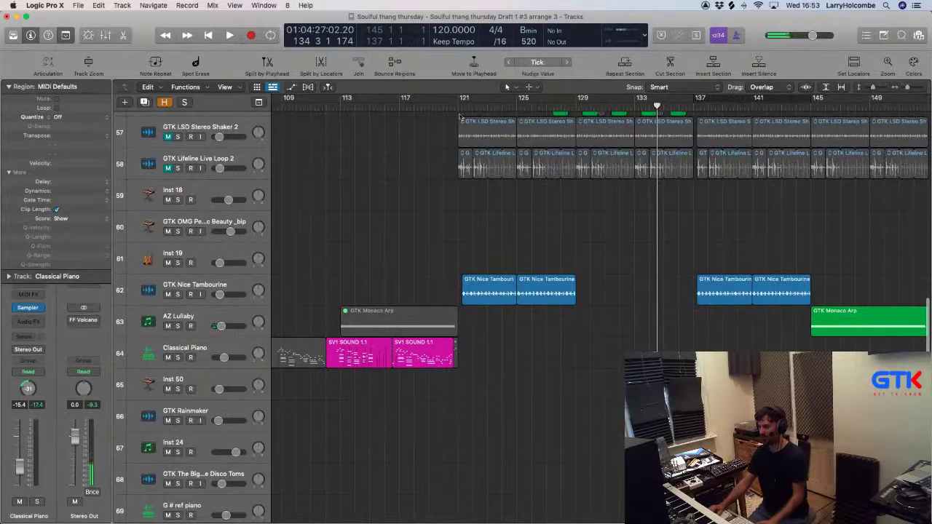
Delete the four Inst 12 regions between bars 121 and 137 and play the song from bar 121.
scroll(442, 204, up, 5)
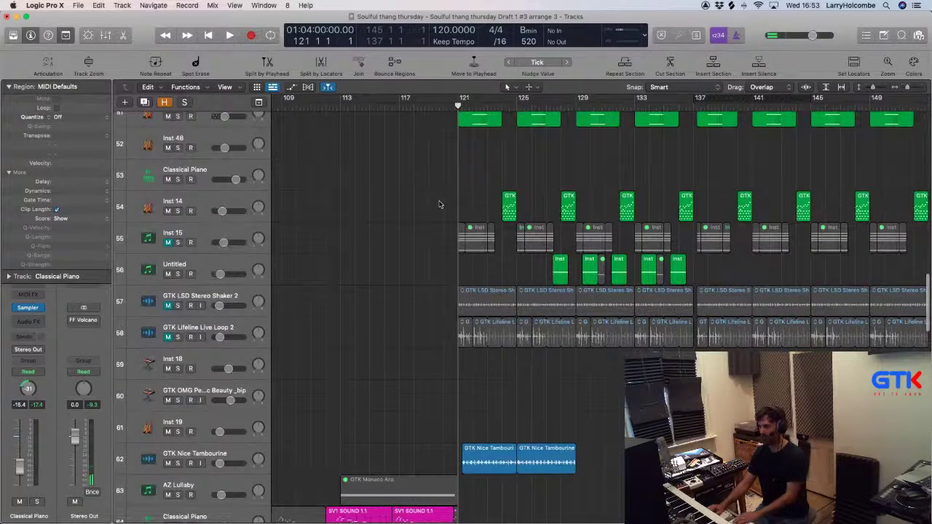
scroll(439, 205, up, 3)
key(space)
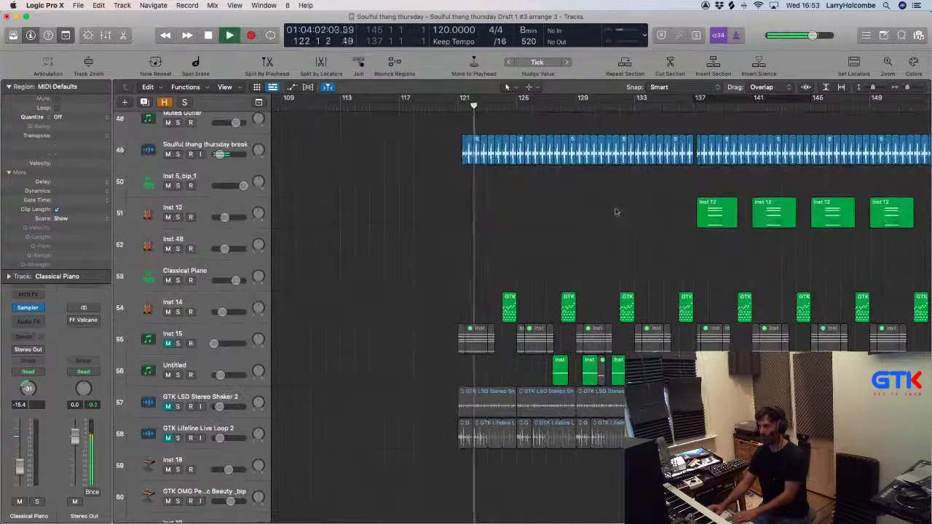
Copy the Inst 48 region at bar 89 to bar 121 on the same track.
scroll(461, 203, left, 4)
ctrl+alt+click(462, 204)
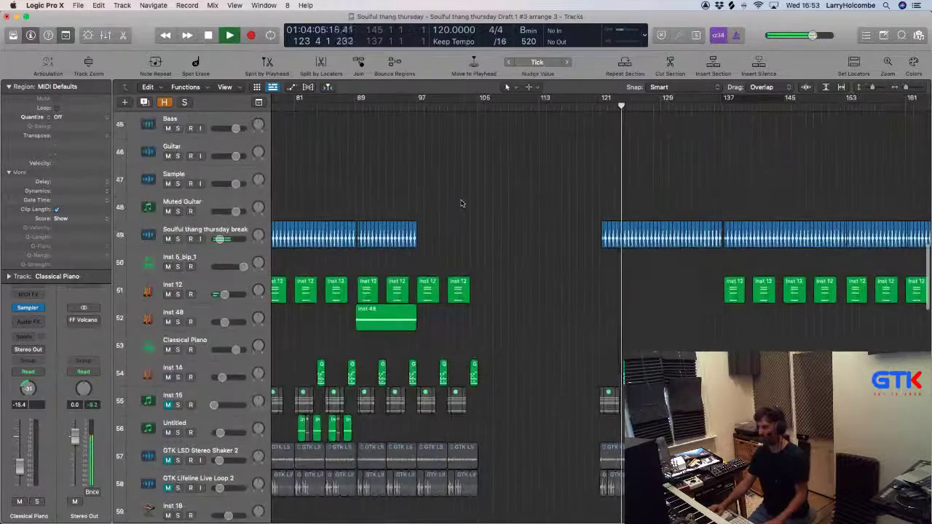
scroll(461, 204, down, 2)
drag(367, 234, 606, 233)
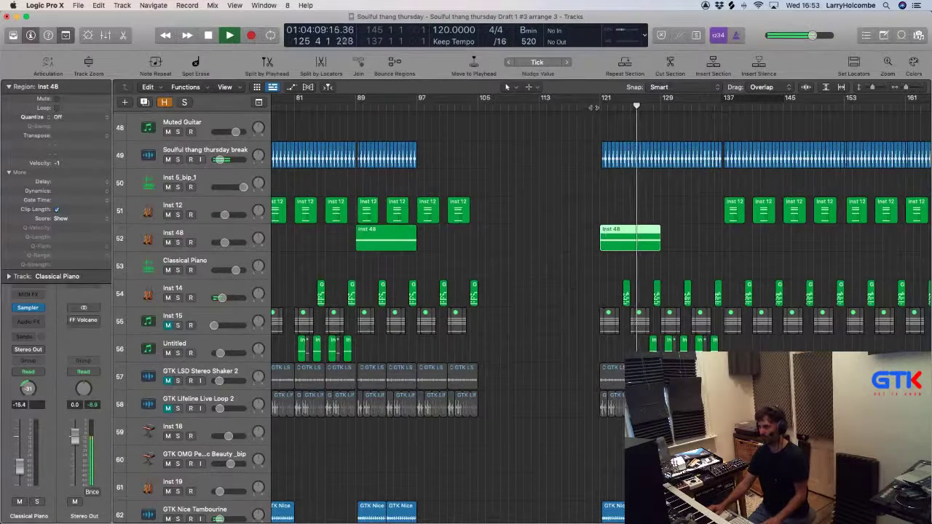
Delete the SV1 SOUND 1.1 region at bar 120 on the Inst 4 track, including the short leftover piece after it.
scroll(588, 155, down, 15)
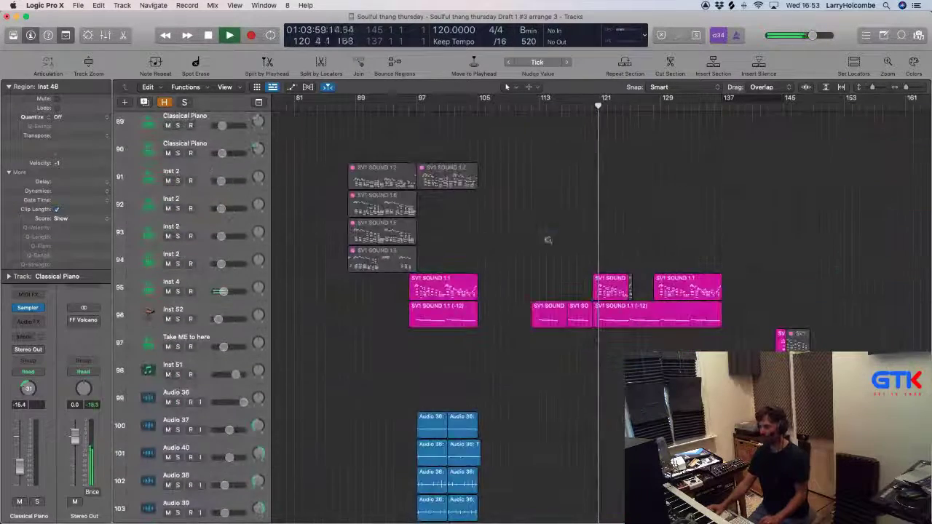
drag(548, 241, 693, 271)
key(super+Left)
key(super+Left)
key(super+Up)
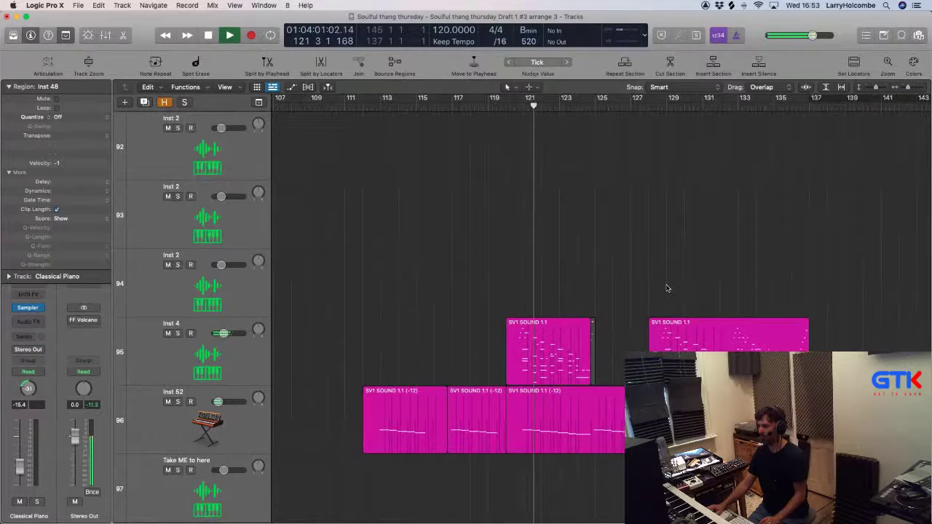
click(572, 320)
key(Delete)
Move the Inst 4 region from bar 128 back to bar 120 and play the song from there.
click(696, 332)
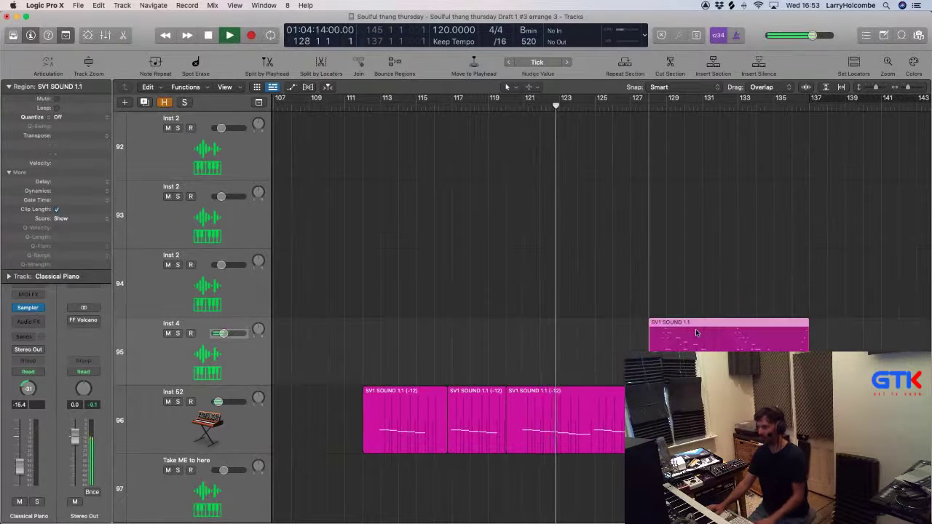
drag(697, 332, 552, 332)
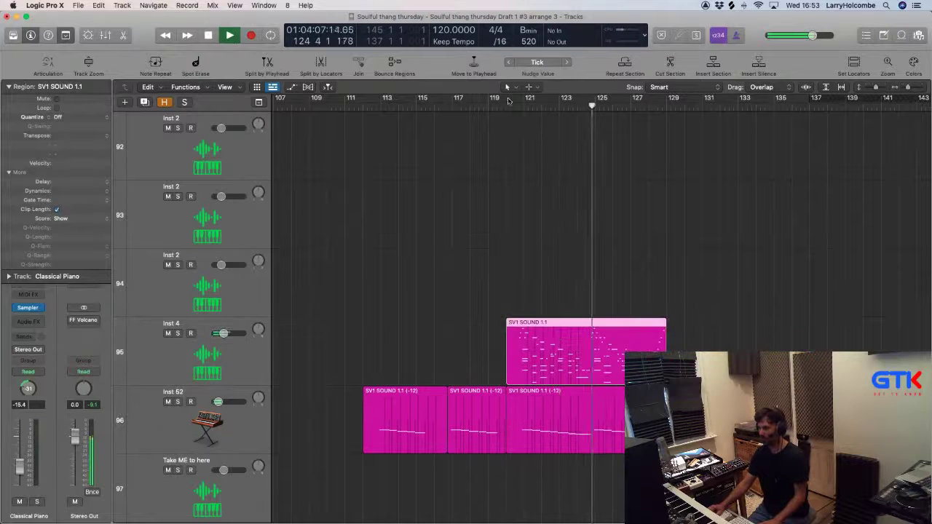
click(509, 108)
click(455, 159)
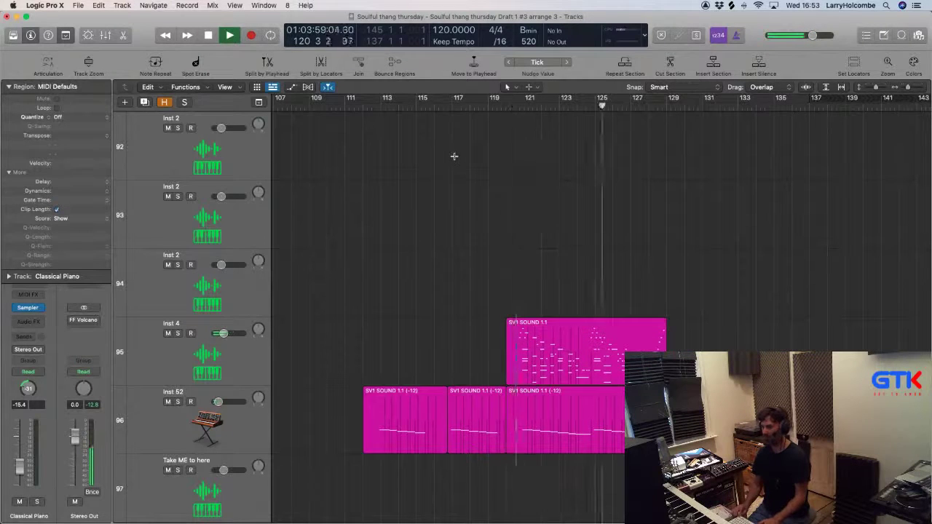
Examine the arrangement across the drum, percussion and piano tracks around bars 113 to 177 during playback.
key(super+Right)
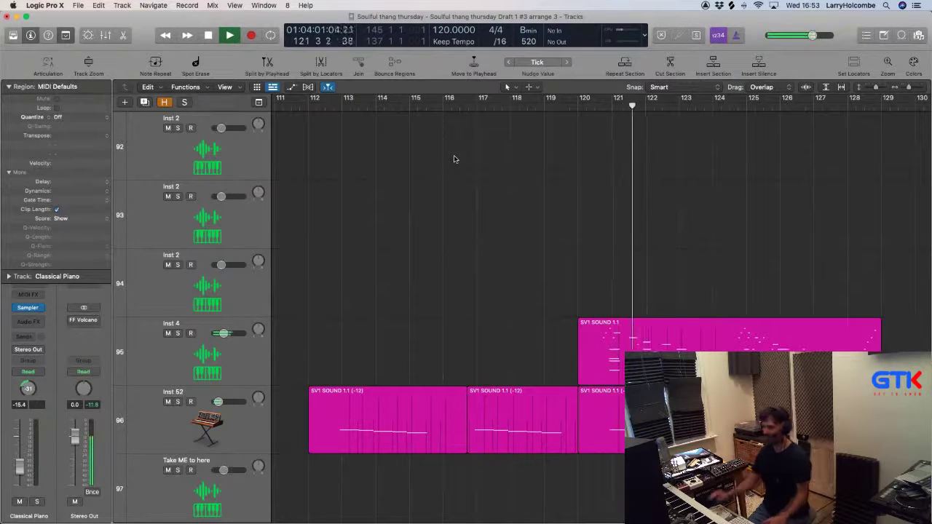
scroll(508, 187, down, 10)
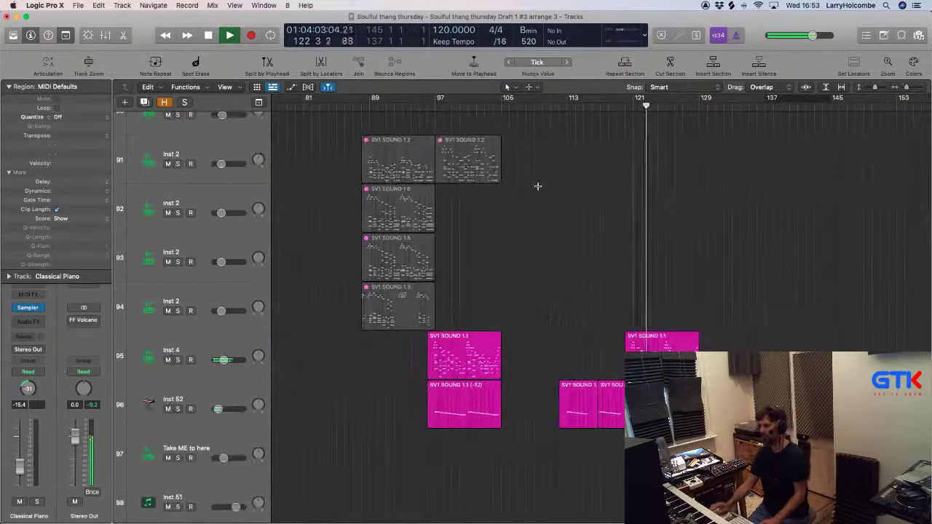
scroll(537, 187, down, 8)
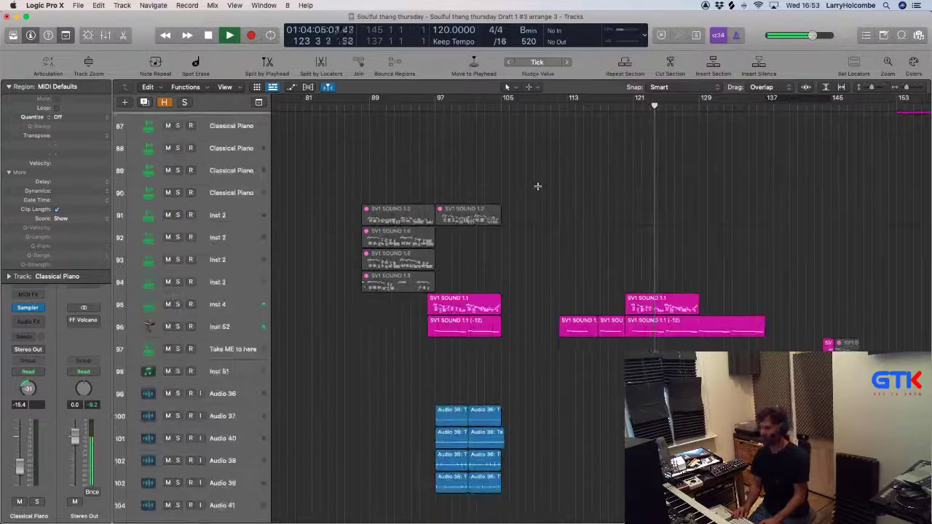
scroll(538, 189, down, 3)
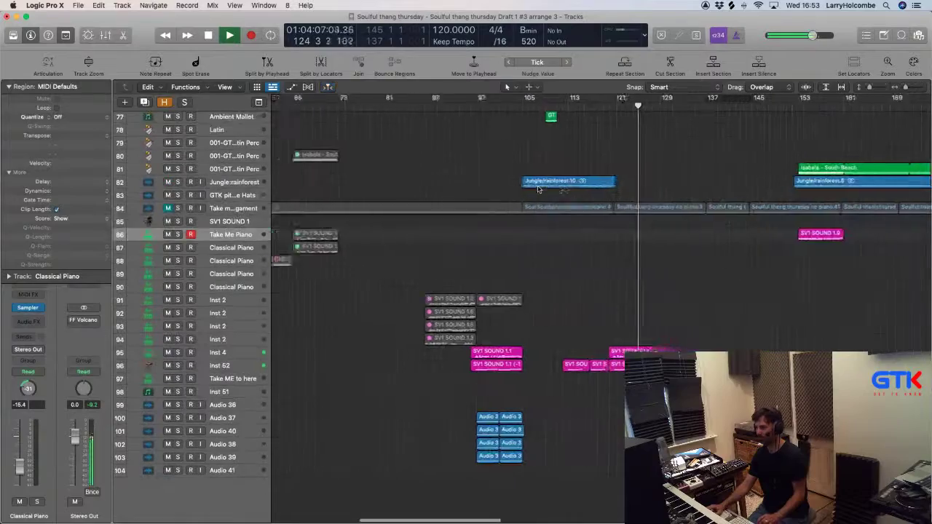
scroll(538, 189, right, 1)
scroll(468, 144, down, 2)
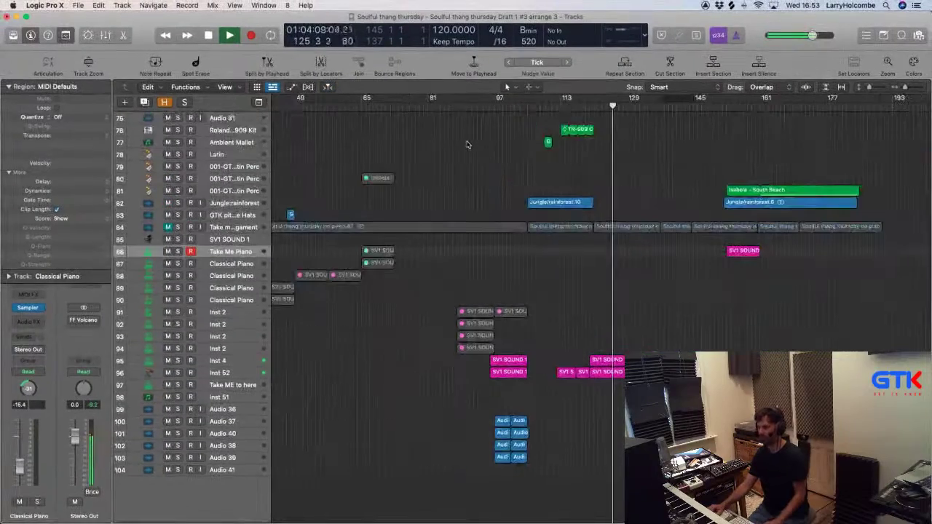
scroll(468, 144, up, 10)
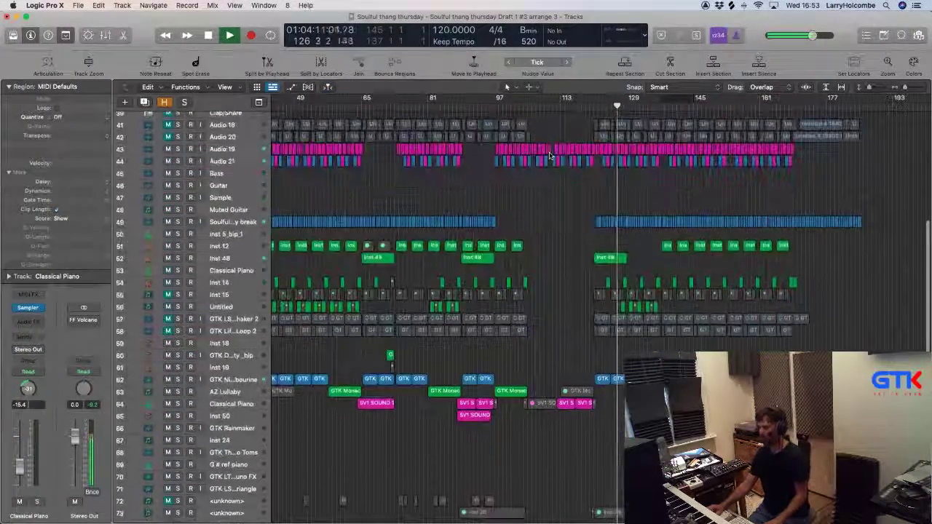
scroll(579, 196, down, 8)
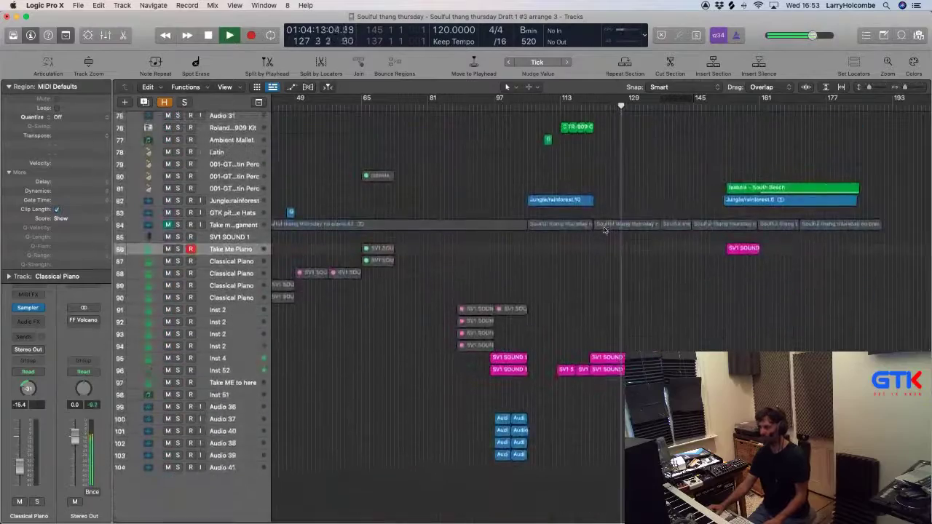
scroll(605, 230, up, 6)
scroll(563, 186, down, 3)
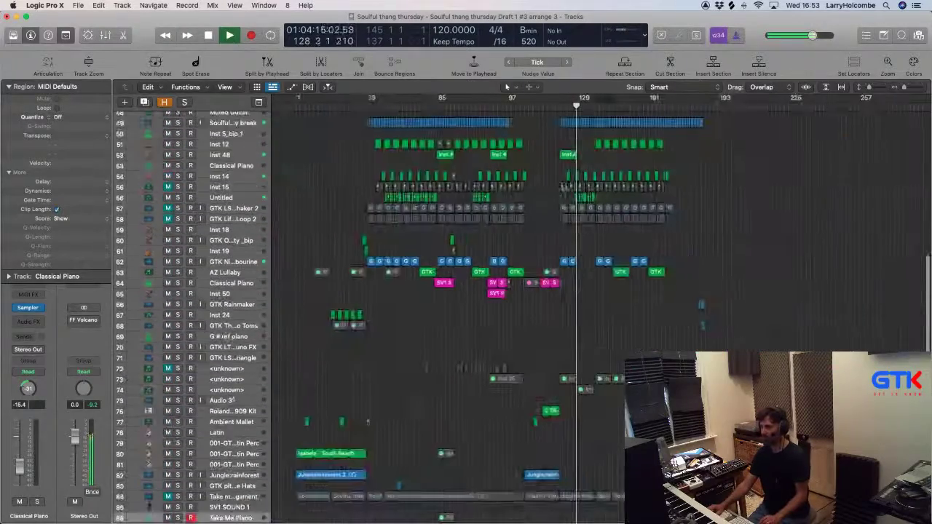
Play the song from bar 97 to hear the SV1 SOUND 1.1 regions on the Inst 4 and Inst 52 tracks.
drag(513, 228, 664, 303)
scroll(635, 281, down, 15)
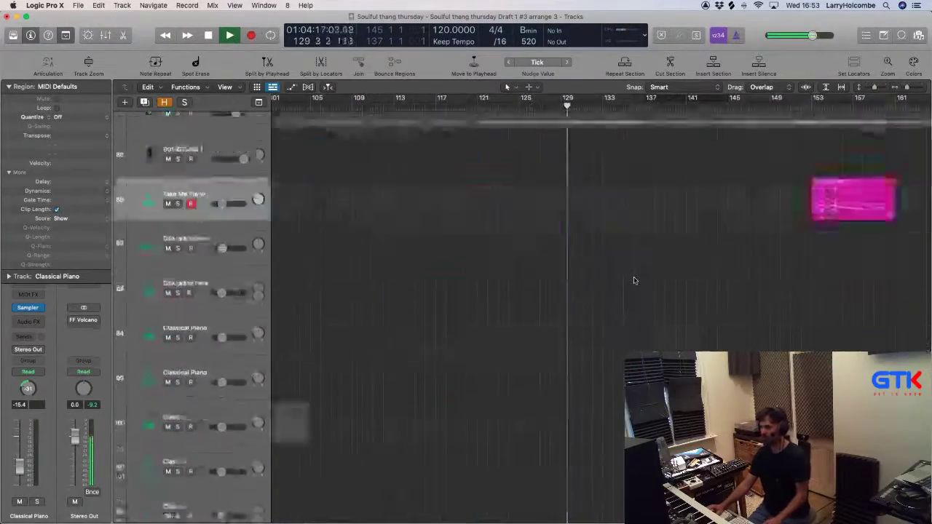
scroll(635, 280, up, 5)
scroll(568, 262, left, 5)
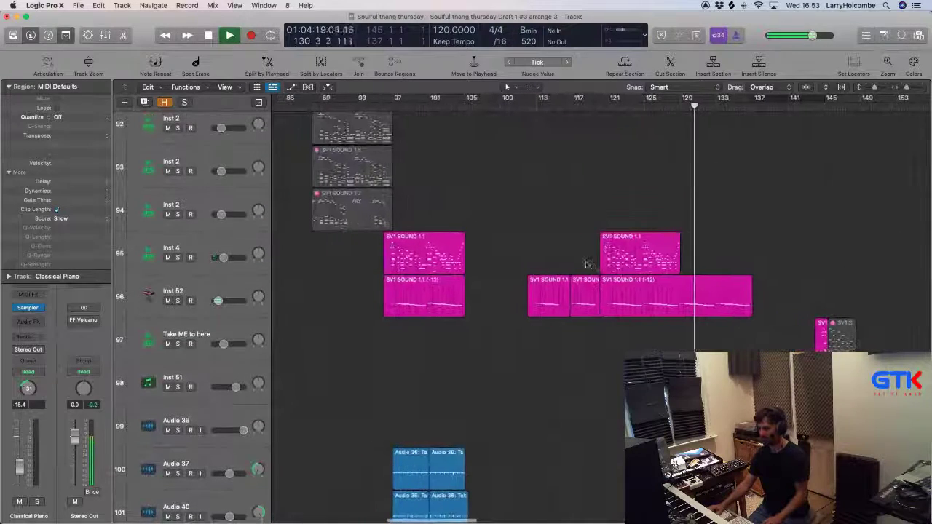
click(399, 106)
scroll(452, 162, left, 2)
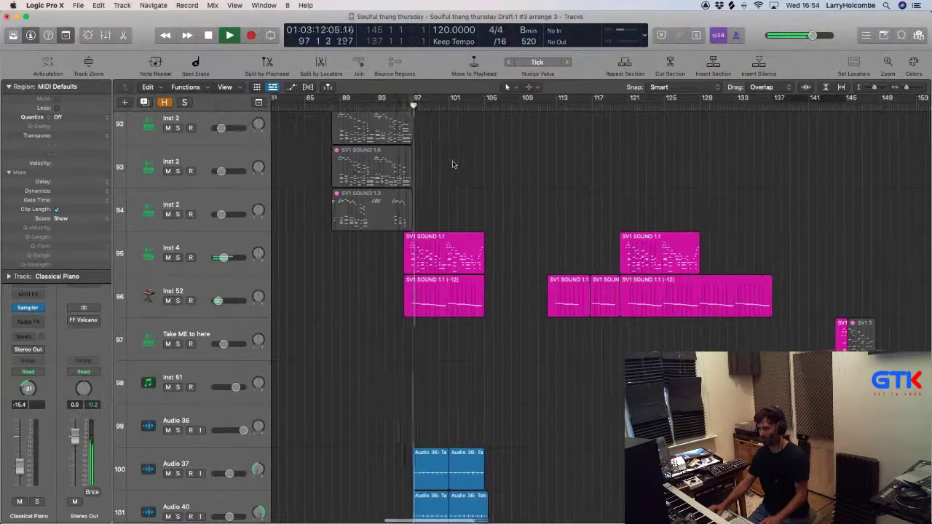
scroll(444, 241, up, 1)
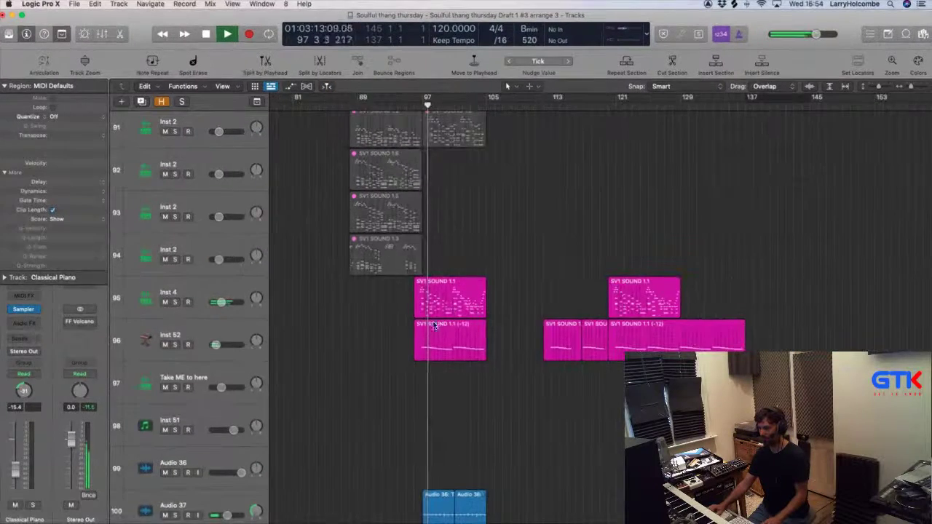
Copy the Inst 4 region at bar 96 to bar 128 and join the copy with the region at bar 120.
drag(433, 306, 690, 309)
click(661, 107)
drag(590, 229, 721, 290)
key(super+j)
click(610, 238)
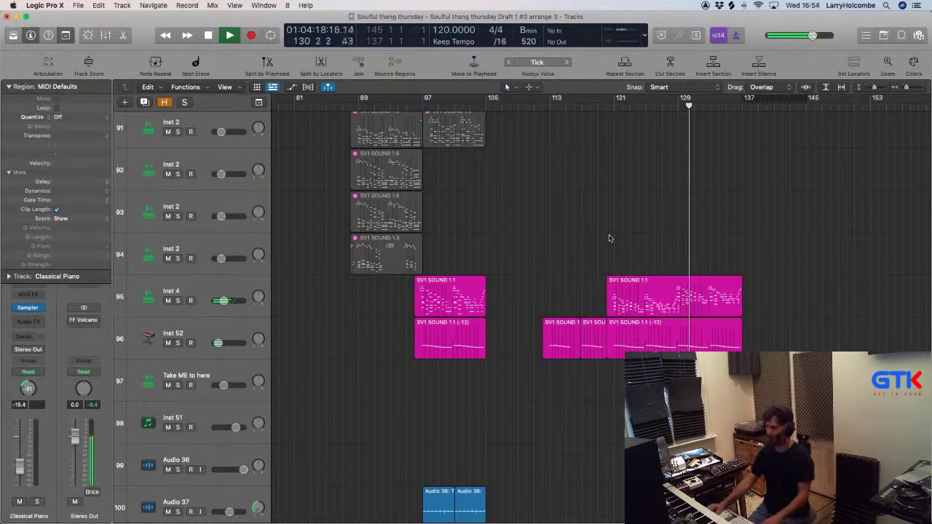
Look through the track list from the Inst 15 track to the audio tracks, checking the Take ME to here track and the piano regions.
scroll(602, 233, down, 5)
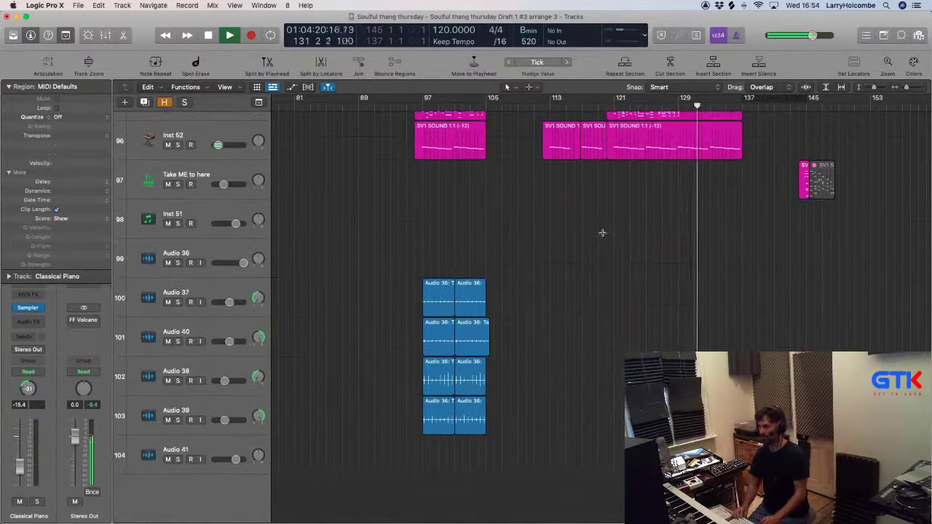
key(super+Up)
key(super+Up)
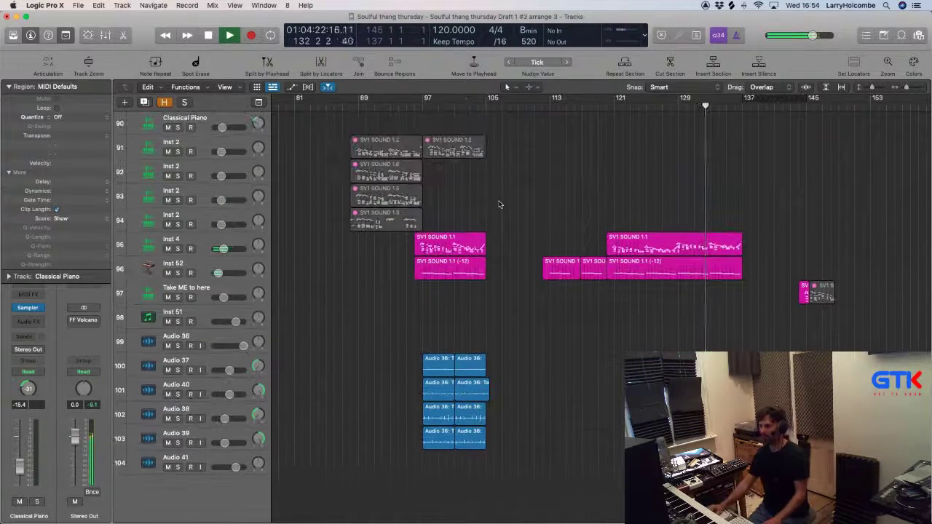
scroll(500, 205, up, 10)
scroll(499, 205, down, 10)
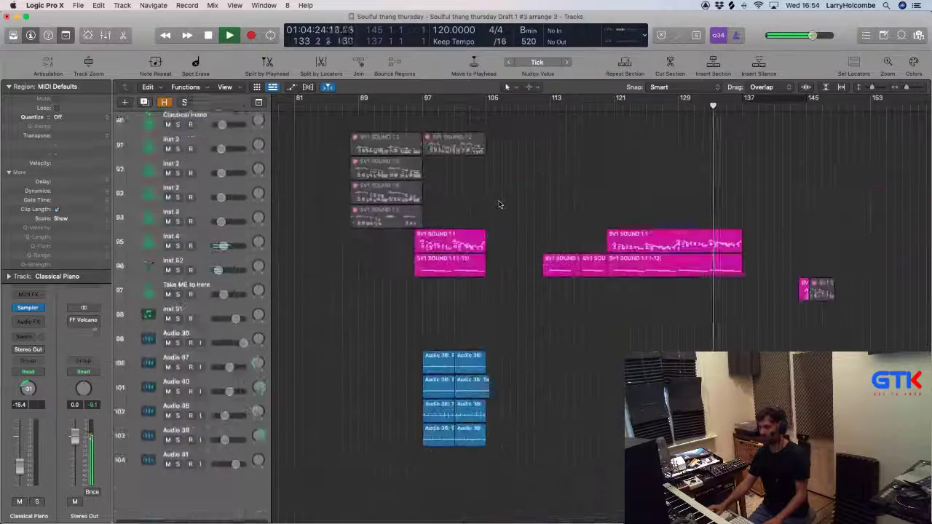
click(222, 286)
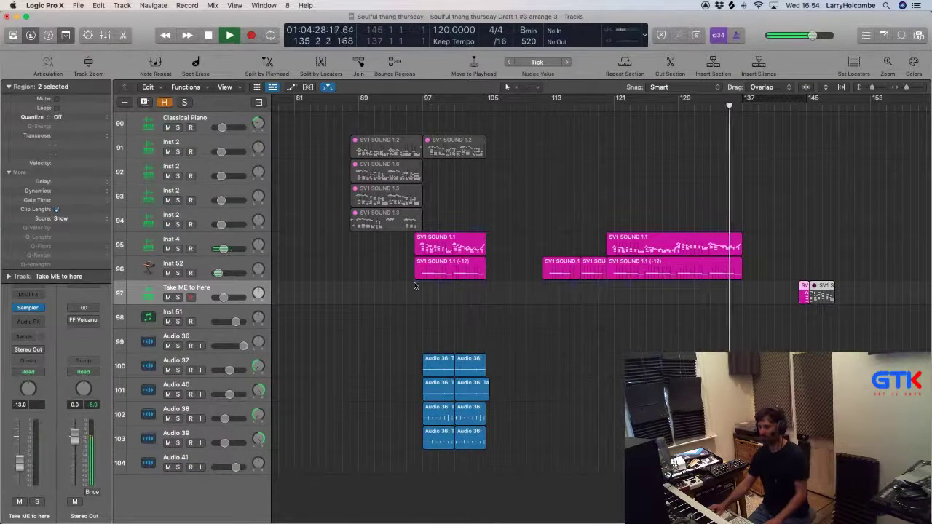
scroll(414, 287, up, 5)
scroll(414, 286, up, 10)
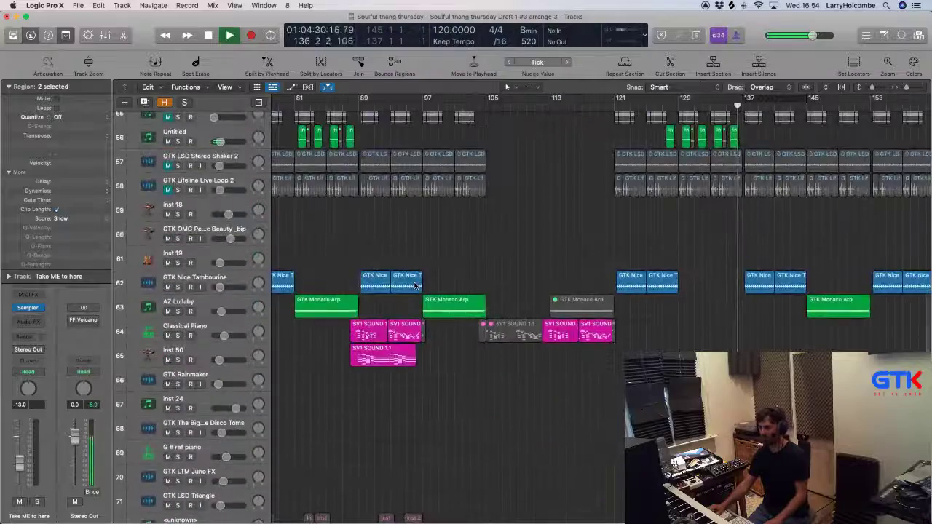
scroll(414, 284, down, 3)
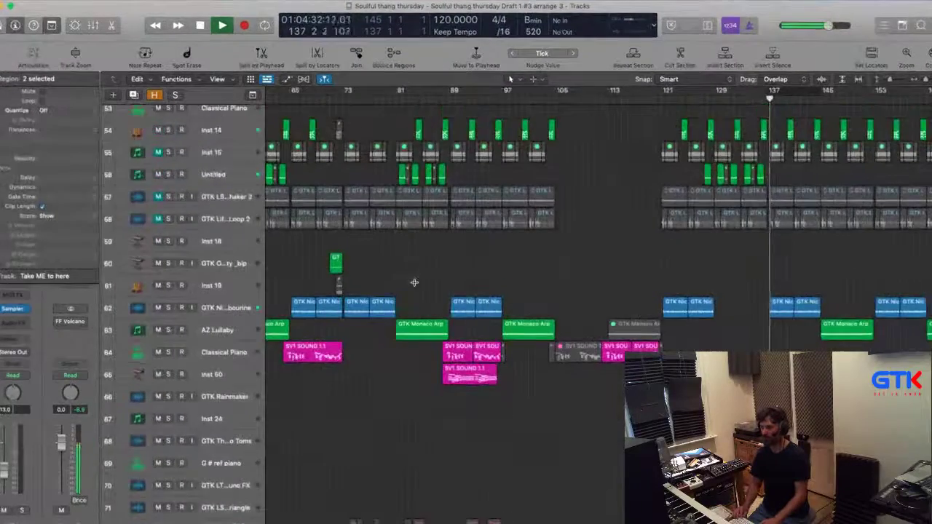
scroll(414, 283, down, 10)
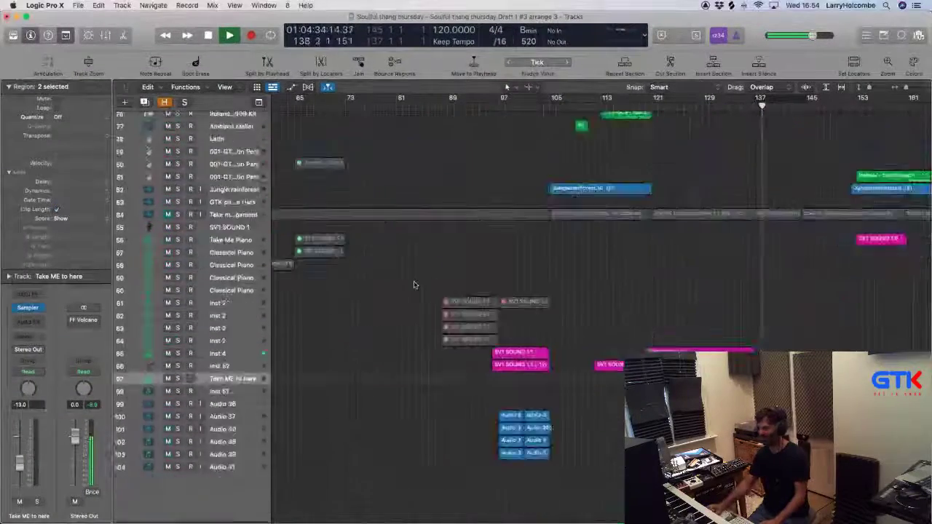
scroll(414, 284, up, 6)
scroll(414, 285, down, 5)
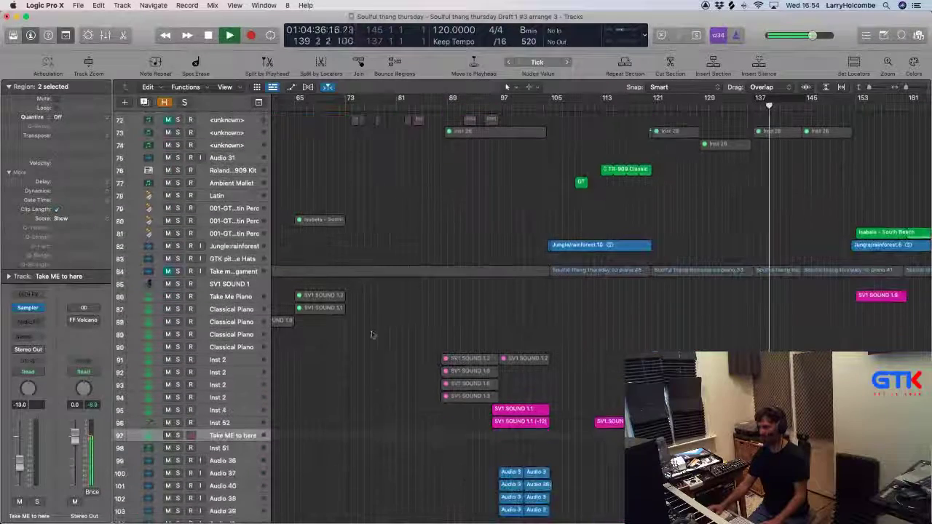
Stop playback and move the Inst 4 and Inst 52 tracks directly below the Classical Piano track, above Inst 50.
click(228, 413)
shift+click(219, 423)
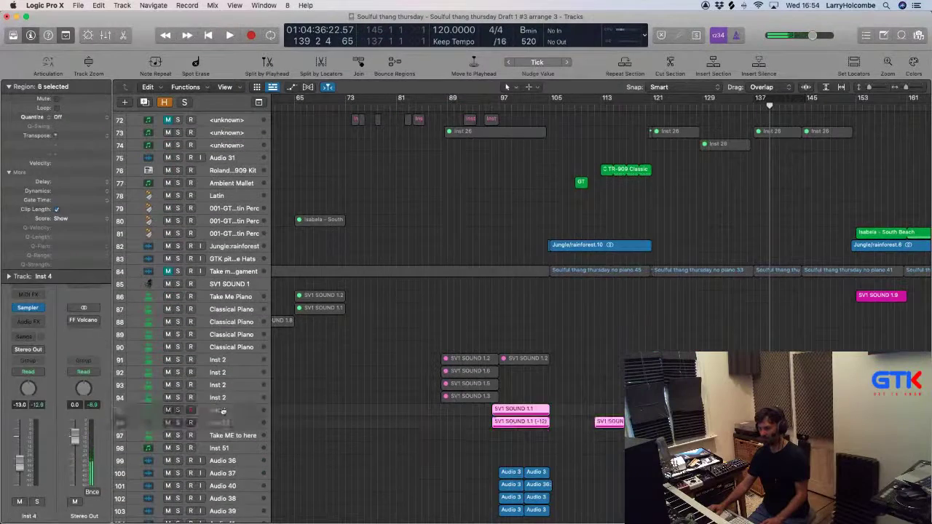
drag(219, 419, 246, 244)
key(z)
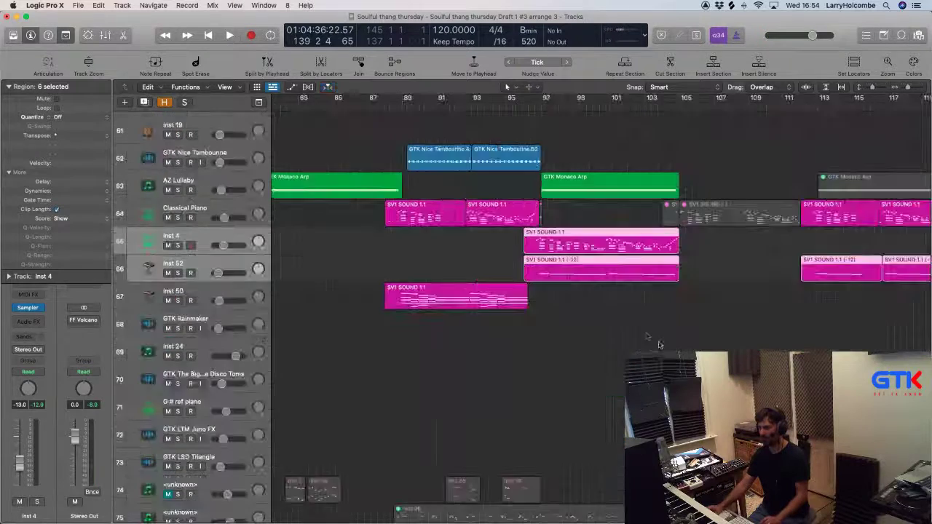
click(644, 342)
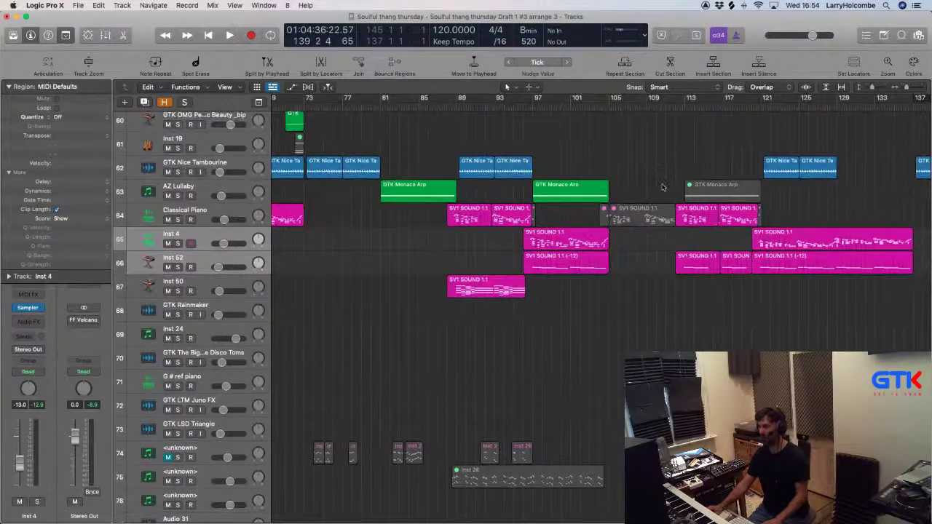
Play the song from bar 88 to hear the grouped piano and instrument tracks.
scroll(663, 187, right, 3)
scroll(654, 206, right, 1)
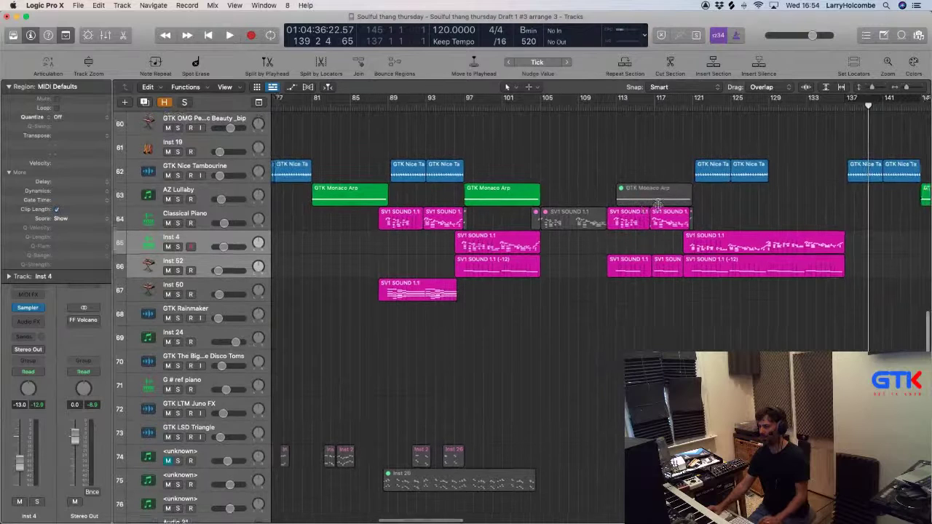
key(super+Left)
click(416, 104)
key(space)
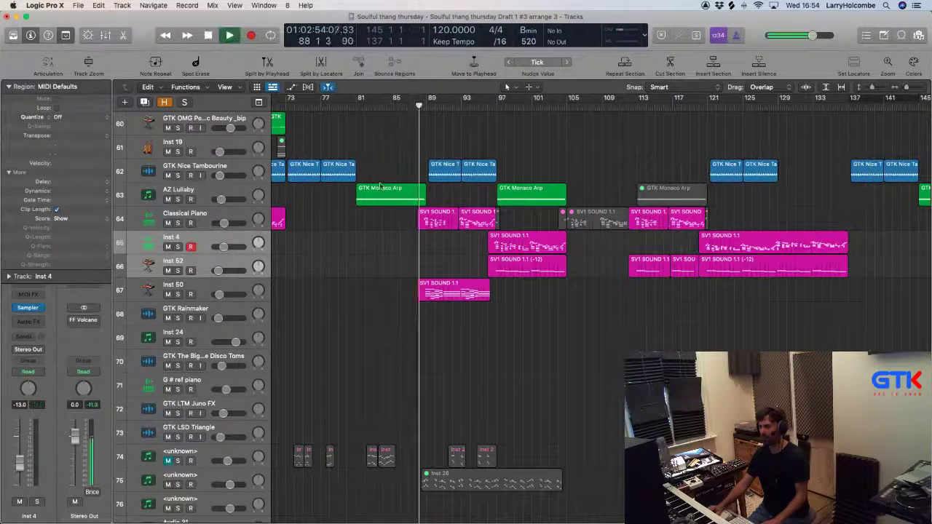
Copy the Inst 50 region at bar 88 to bar 112 on the same track.
click(184, 289)
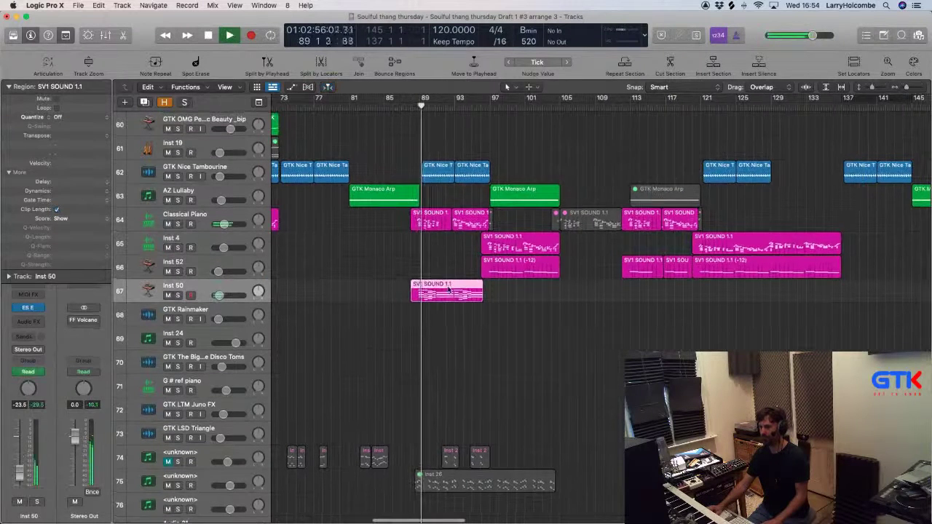
scroll(388, 145, up, 1)
click(388, 146)
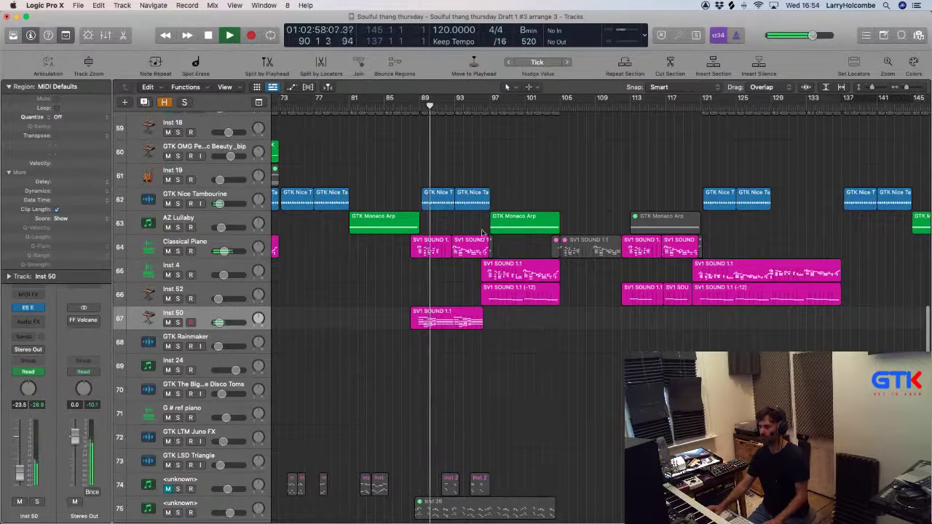
scroll(388, 146, down, 2)
drag(444, 324, 607, 337)
key(Return)
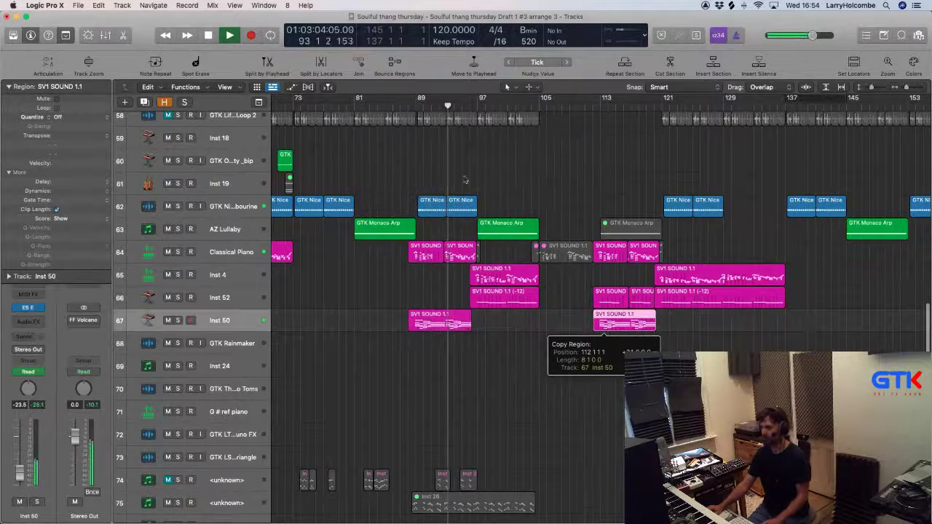
click(394, 167)
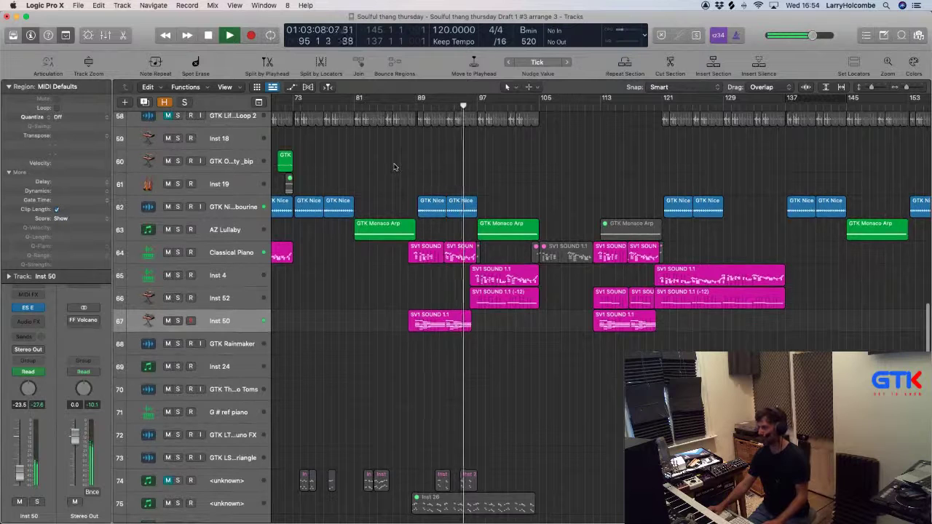
scroll(393, 166, up, 1)
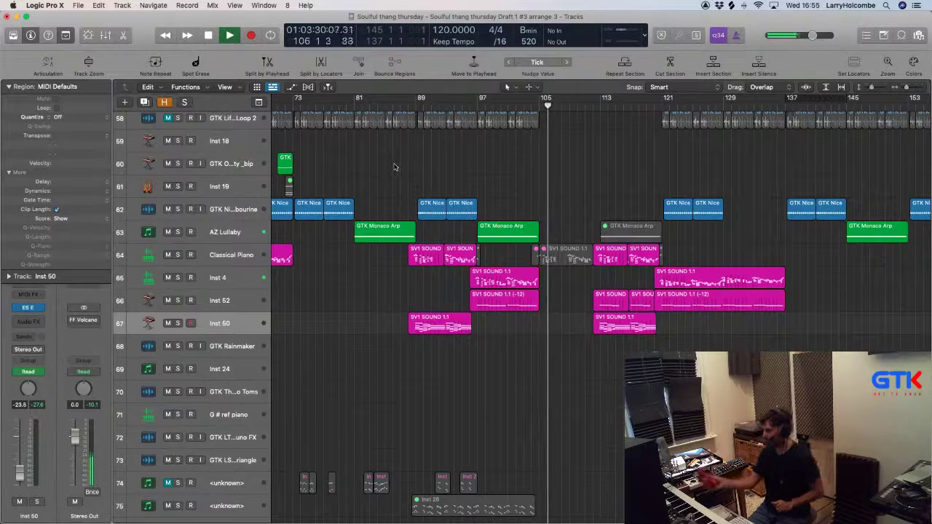
Stop playback, trim the start of the Inst 52 region at bar 96 to just before bar 97, and copy it to just before bar 105.
scroll(499, 242, left, 1)
drag(499, 242, 655, 397)
key(space)
click(450, 300)
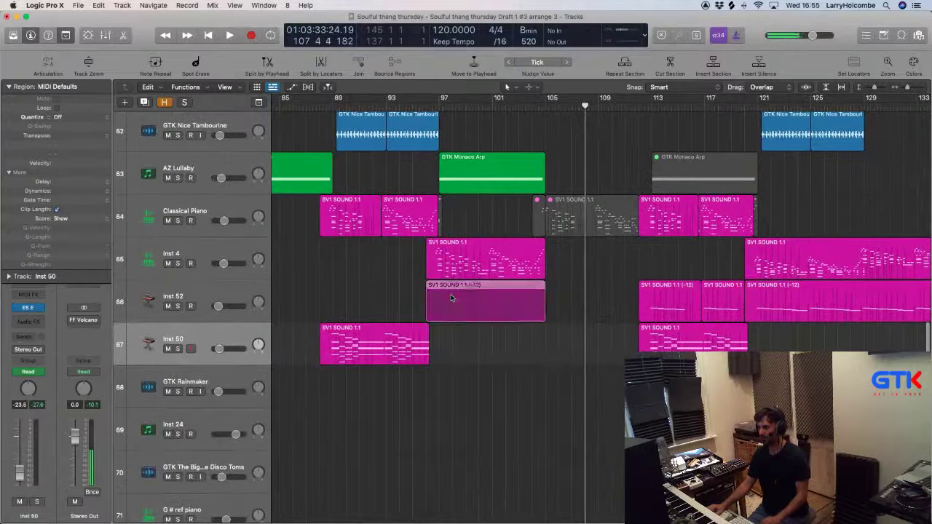
drag(416, 298, 562, 300)
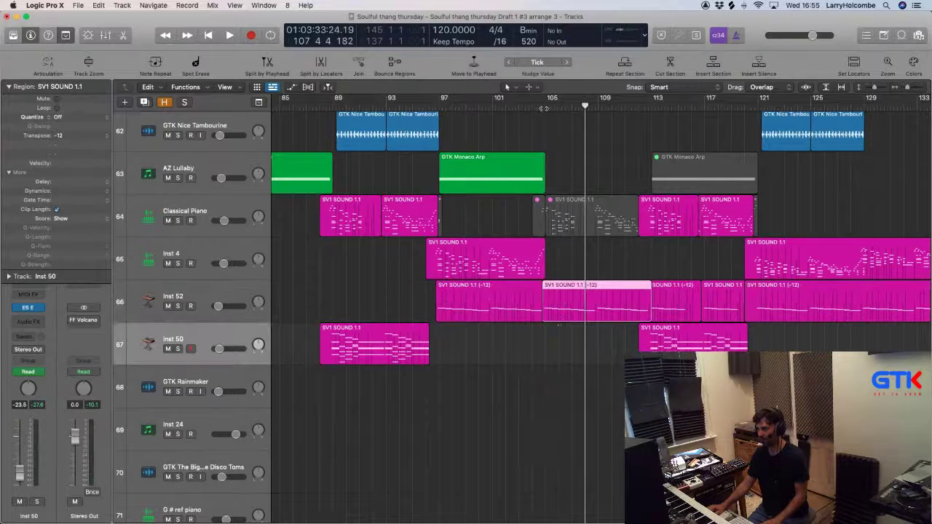
Play the song from about bar 104 and delete the copied Inst 52 region between bars 105 and 112.
double_click(532, 107)
click(520, 136)
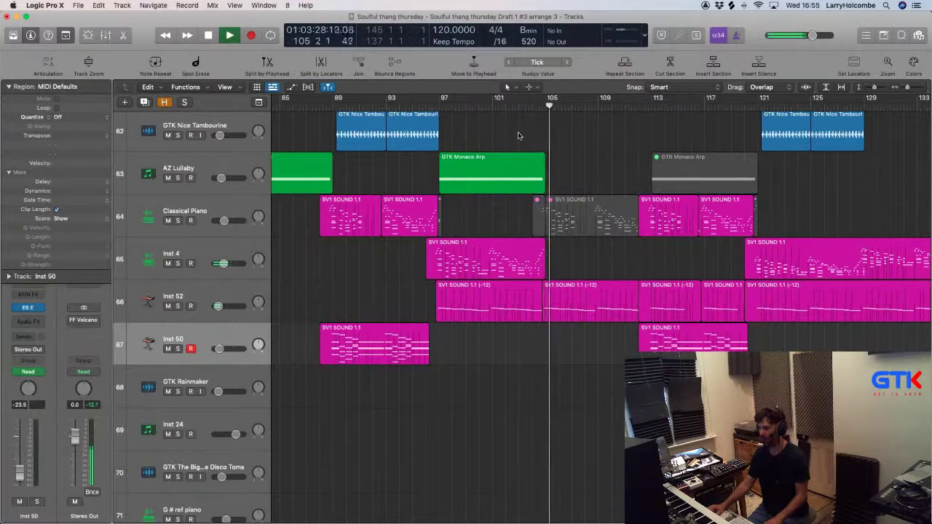
key(super+Up)
key(super+Up)
key(super+Up)
key(super+Up)
key(super+Up)
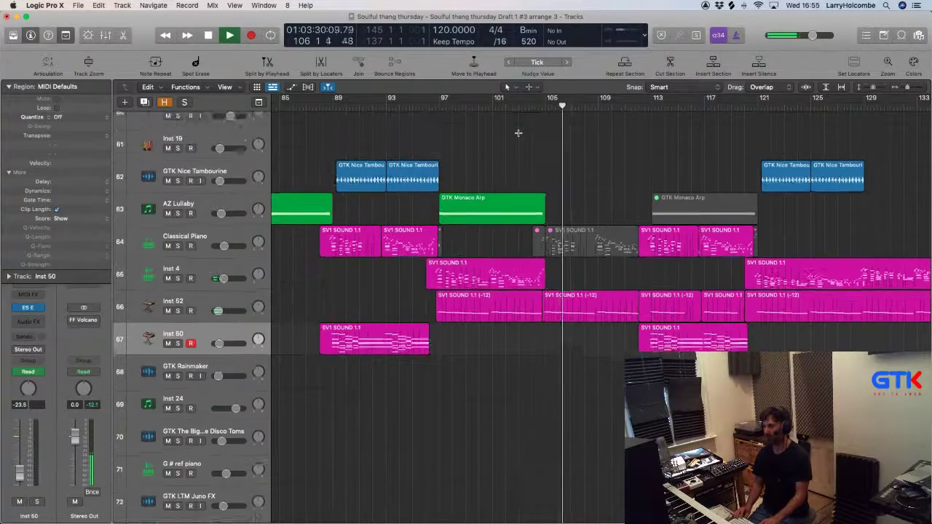
key(super+Left)
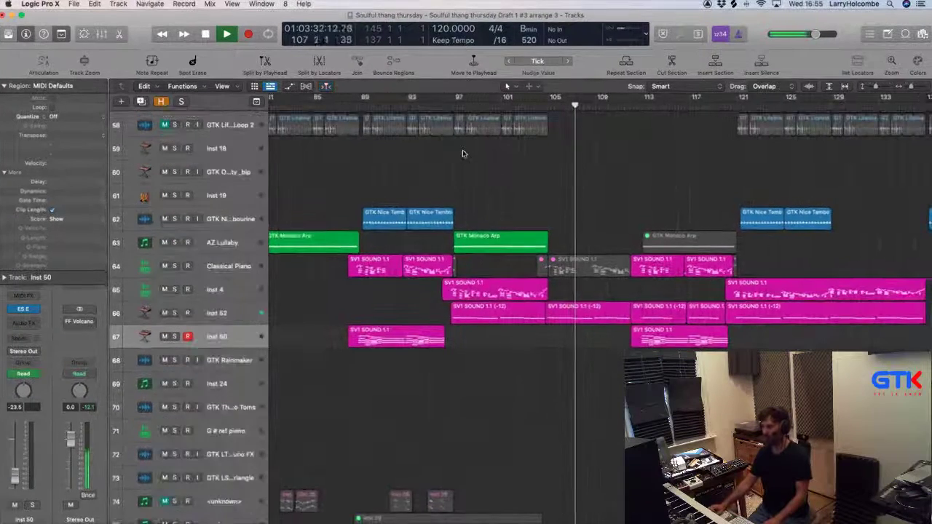
key(super+Up)
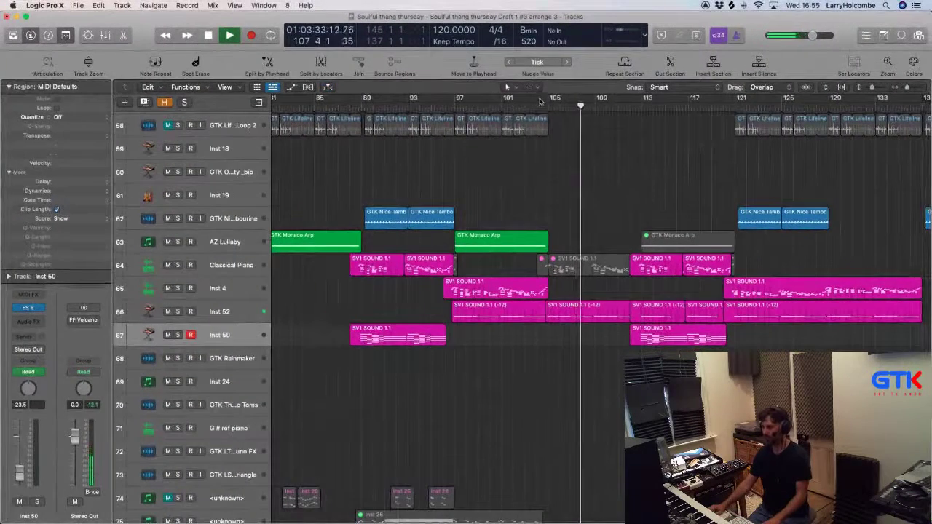
click(579, 314)
key(Delete)
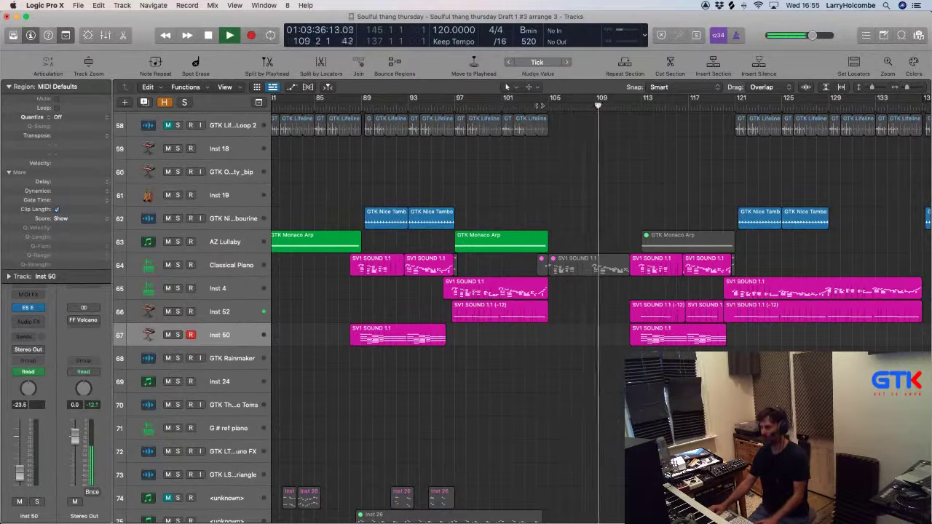
Create a new instrument track below Inst 52 with the same settings as that track.
click(229, 313)
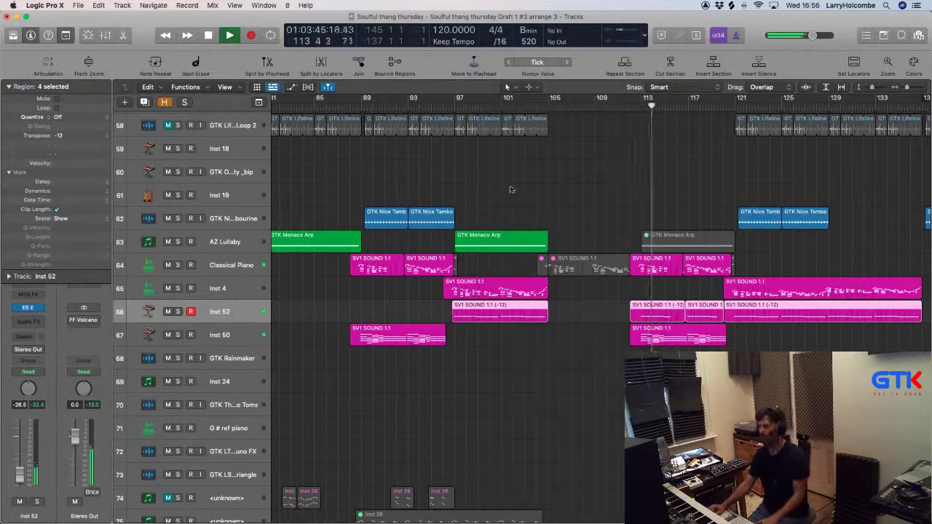
scroll(513, 168, right, 3)
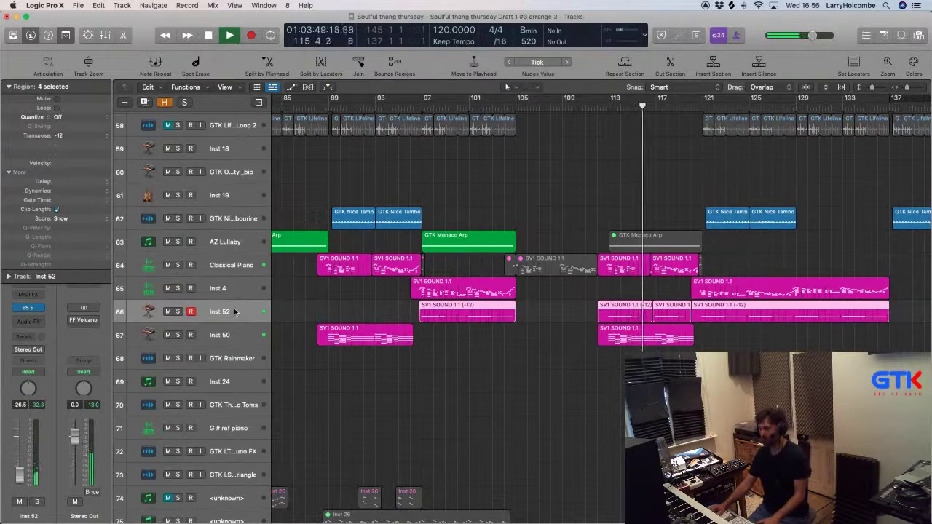
key(super+d)
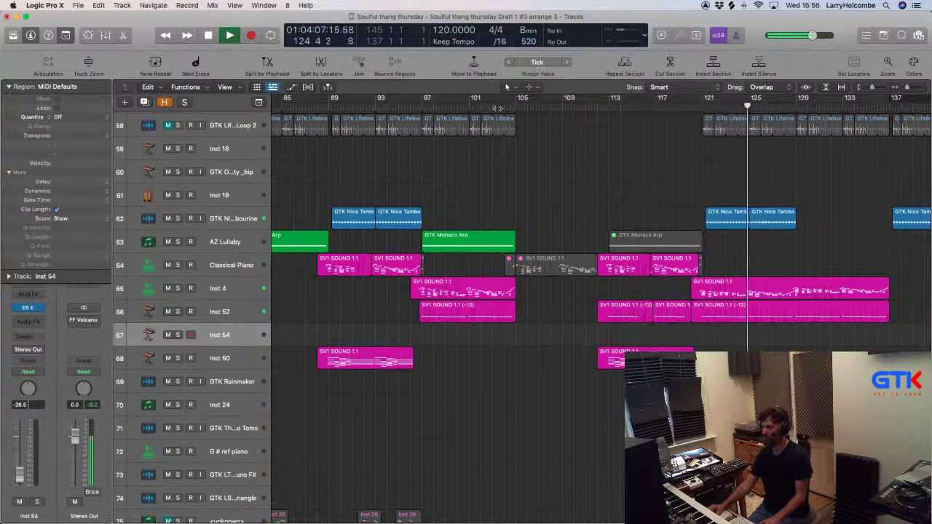
Record a new part on the Inst 54 track from about bar 105 to bar 113, starting playback just before bar 104.
click(491, 105)
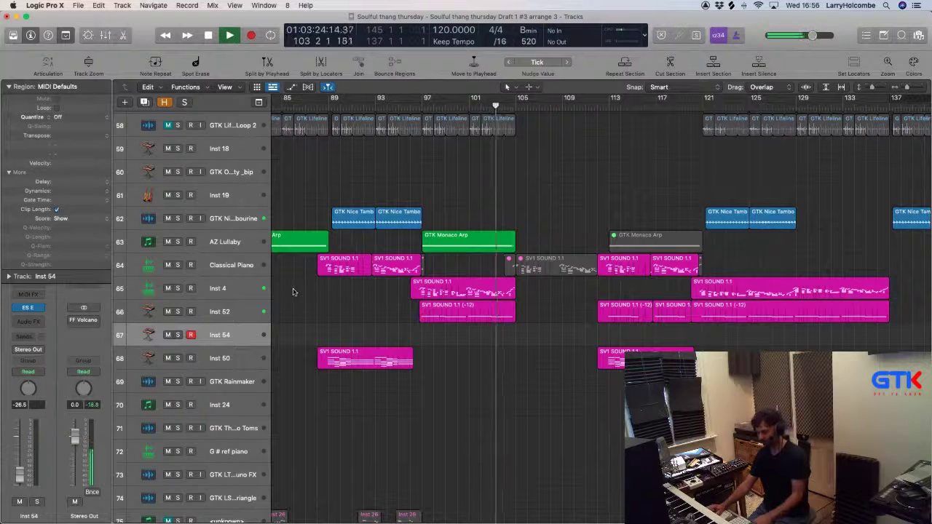
key(r)
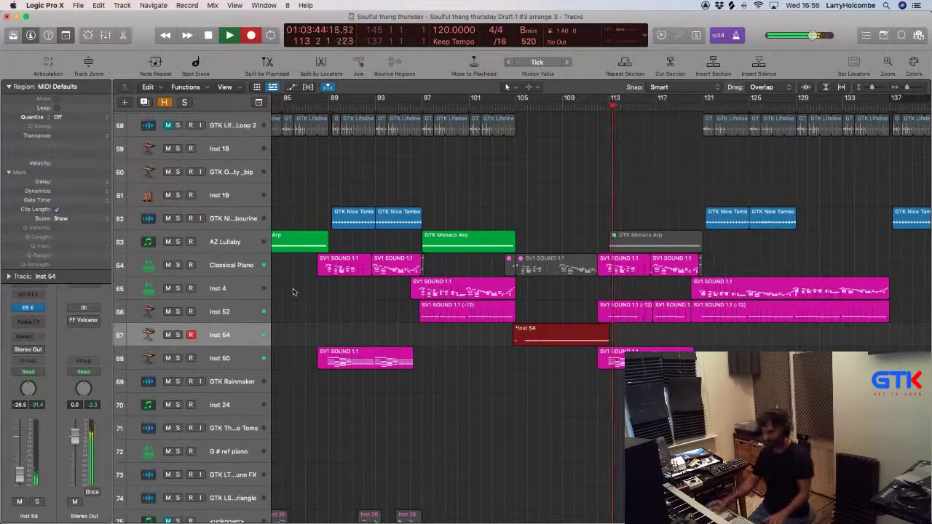
key(space)
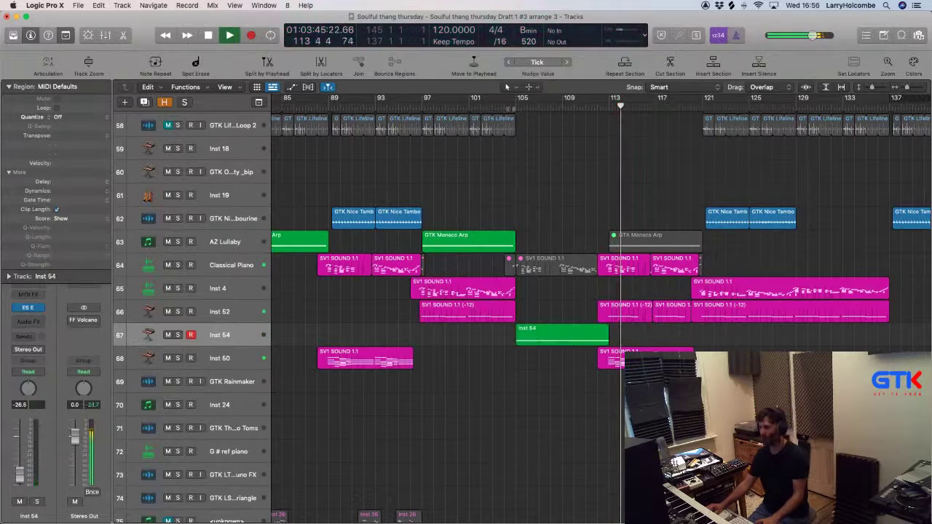
Play the newly recorded Inst 54 region, try transposing it by -12, and restore its original pitch.
key(space)
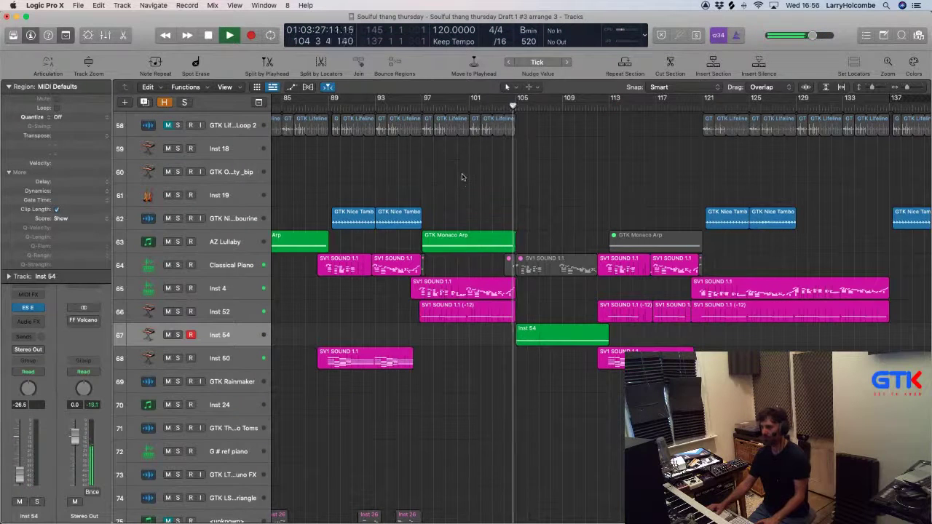
click(240, 336)
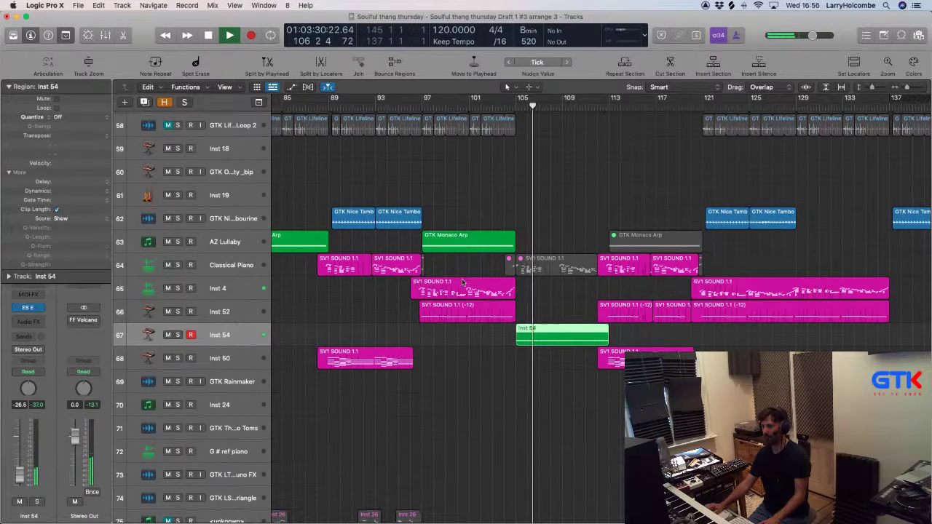
click(53, 138)
click(58, 146)
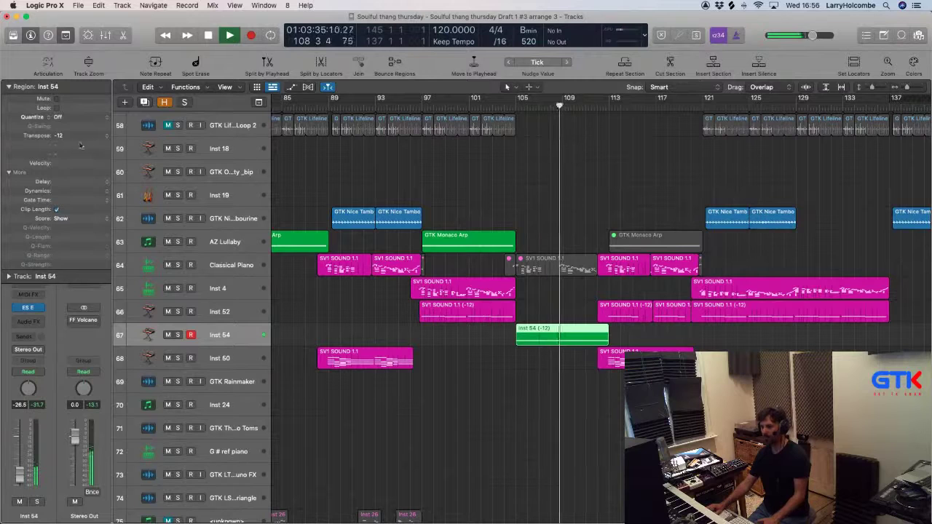
key(space)
click(107, 137)
click(82, 129)
click(461, 158)
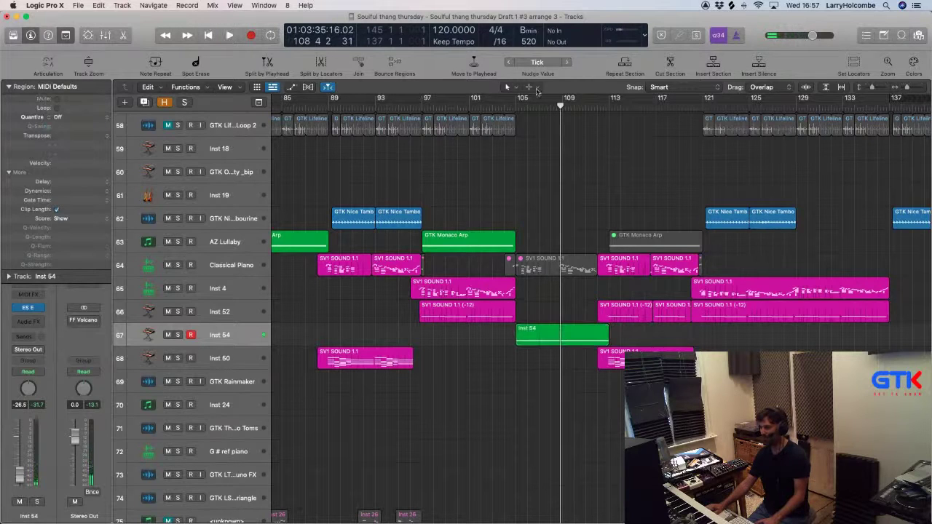
Play the song from about bar 104 to hear how the Inst 54 part leads into the following section.
key(space)
key(space)
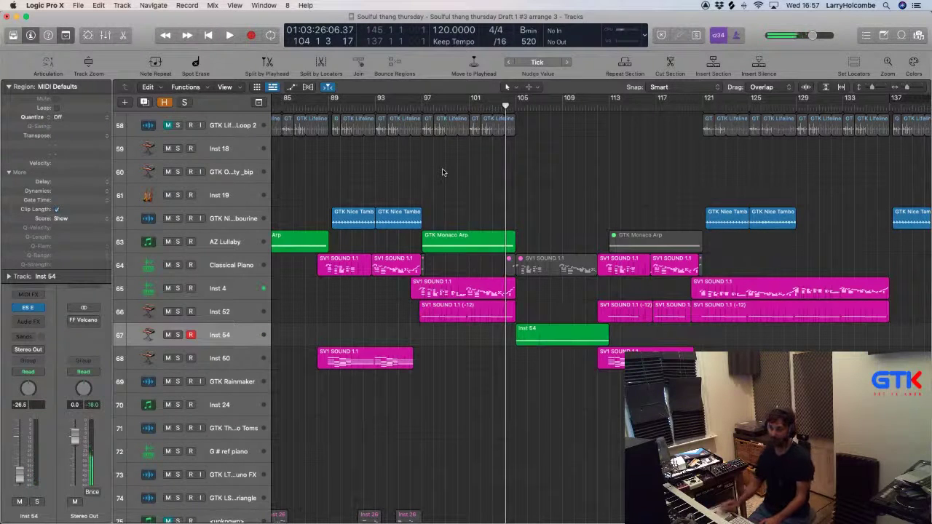
key(super+Up)
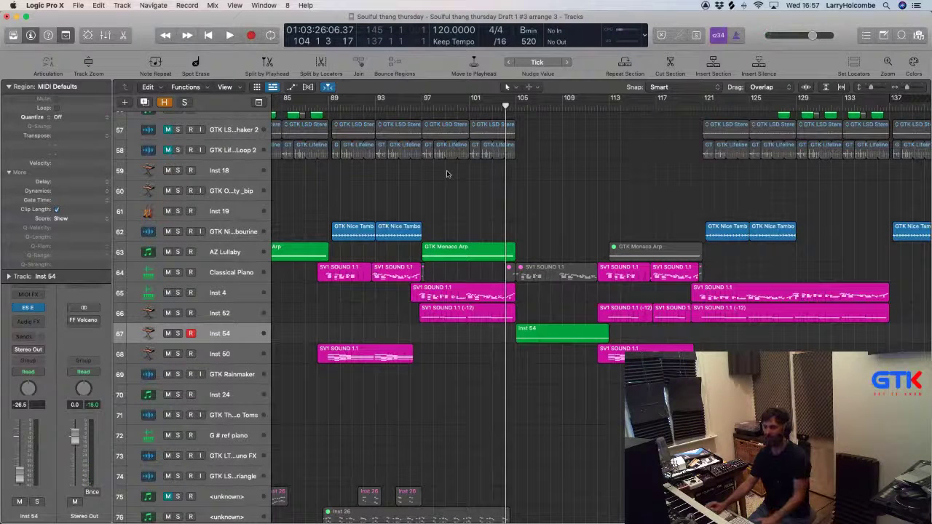
key(space)
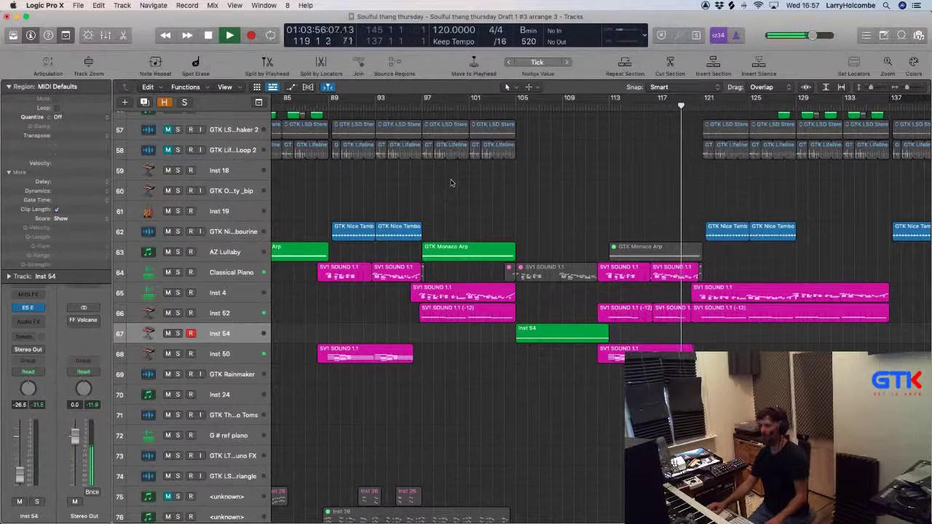
Create a new track with the Inst 52 settings and move the long Inst 52 region at bar 120 onto it.
scroll(529, 196, down, 5)
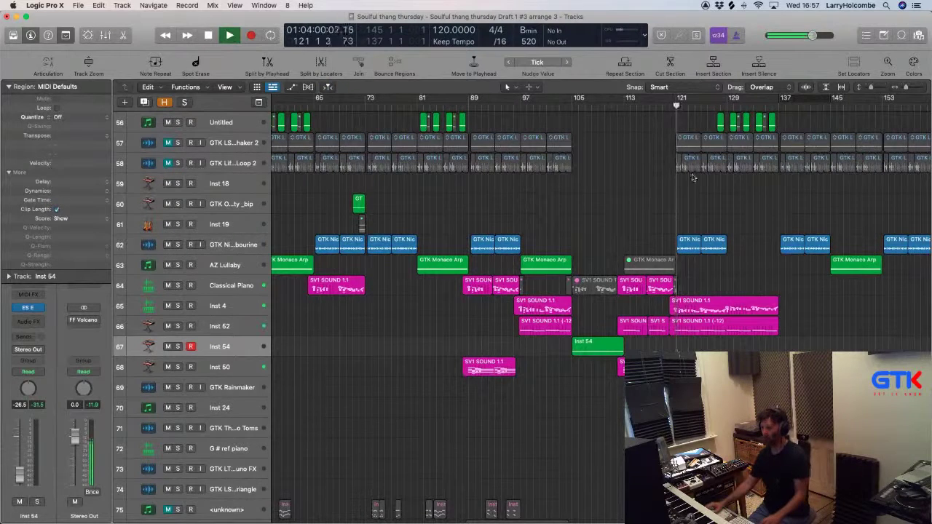
click(233, 328)
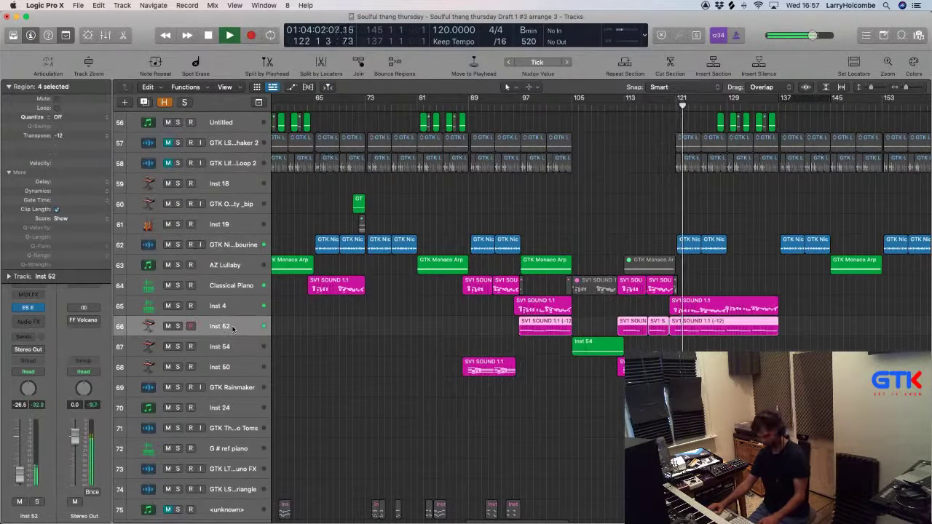
key(super+d)
drag(599, 237, 845, 436)
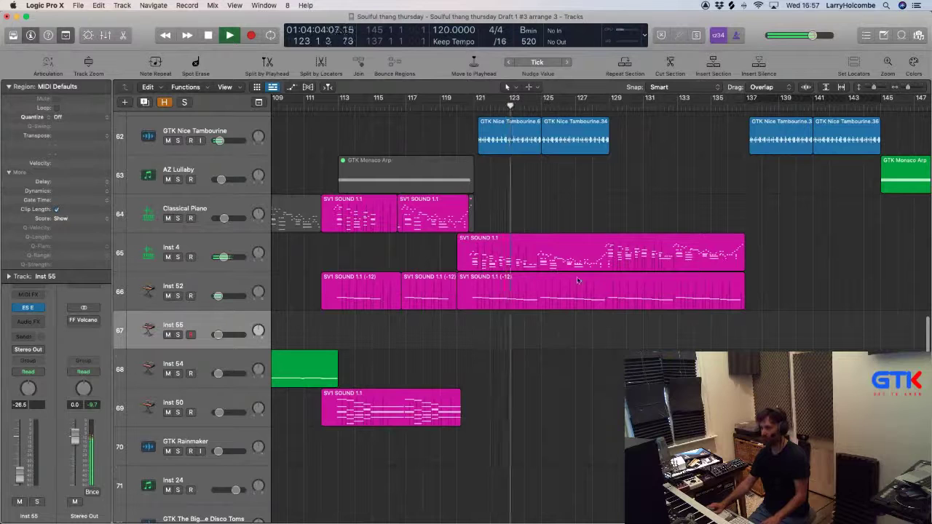
key(space)
drag(577, 280, 578, 319)
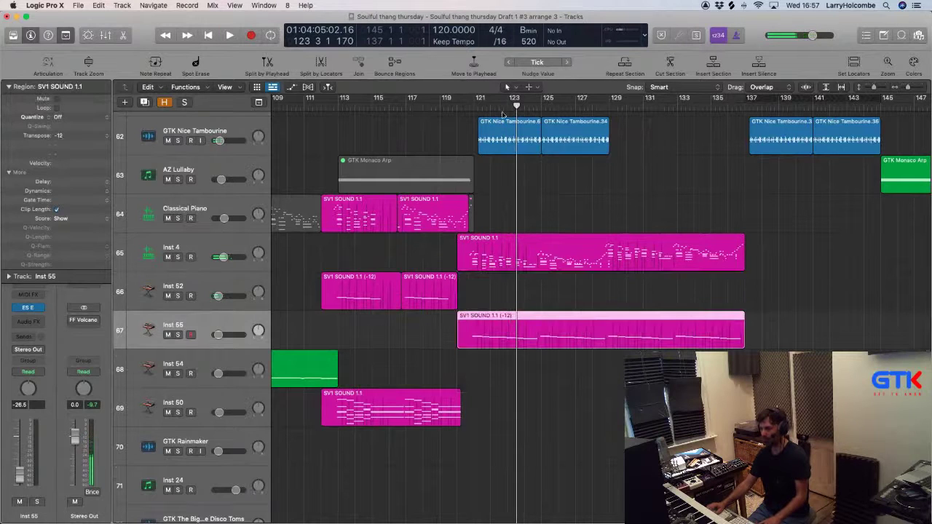
Add the Arpeggiator MIDI effect to Inst 55 and cycle playback from bar 121 to bar 138.
drag(456, 98, 915, 99)
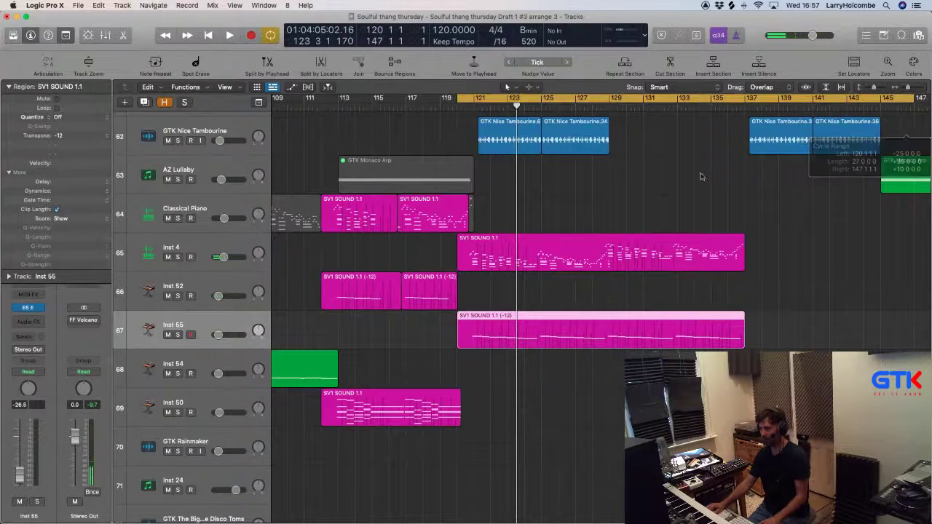
click(27, 295)
click(33, 312)
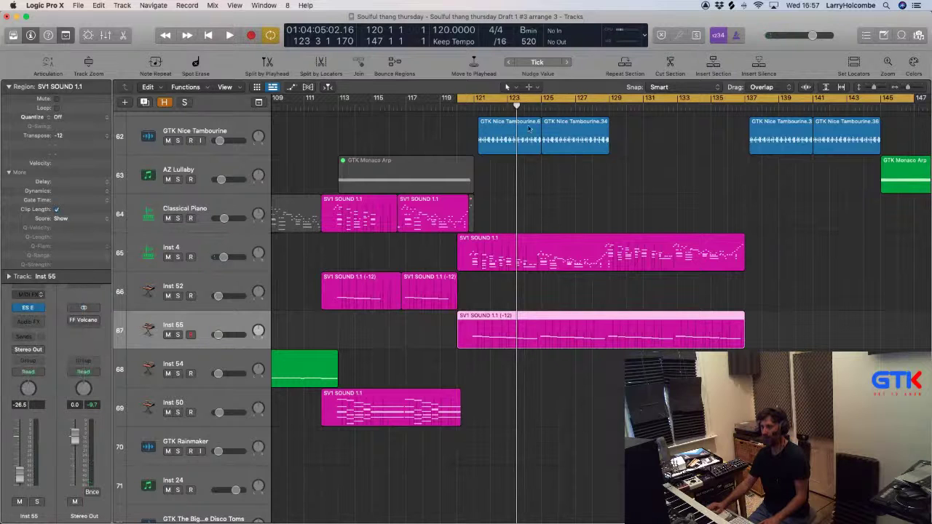
drag(480, 96, 769, 98)
key(space)
drag(391, 141, 631, 167)
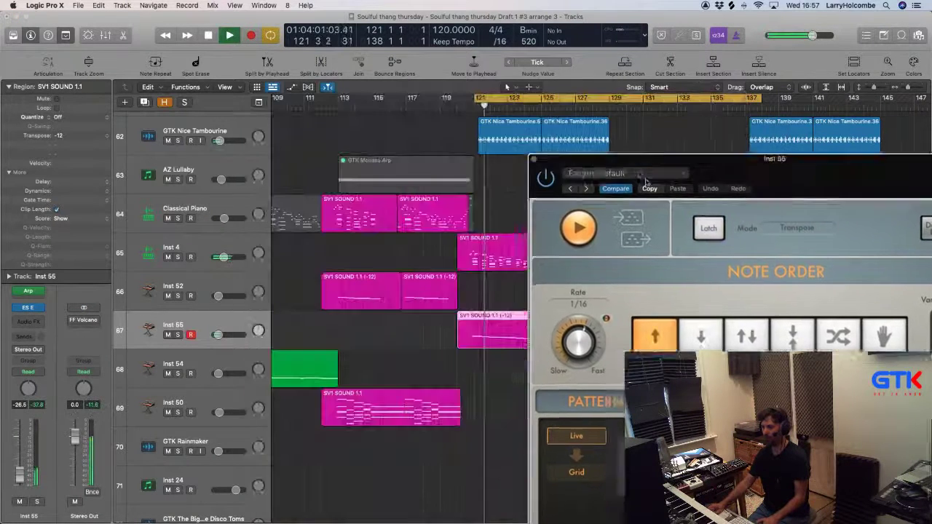
click(534, 160)
Solo Inst 55 and set the arpeggiator's note length to about 49%.
click(177, 335)
key(v)
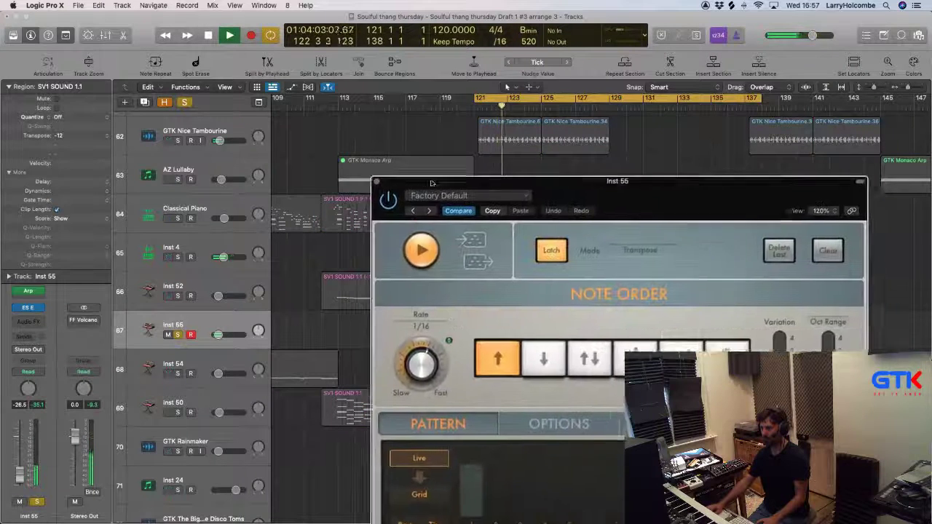
drag(491, 178, 373, 62)
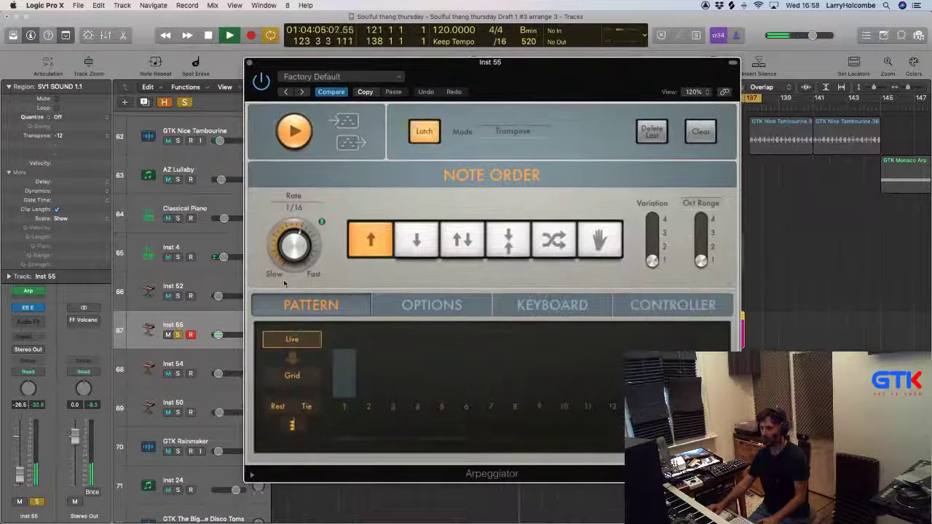
click(432, 305)
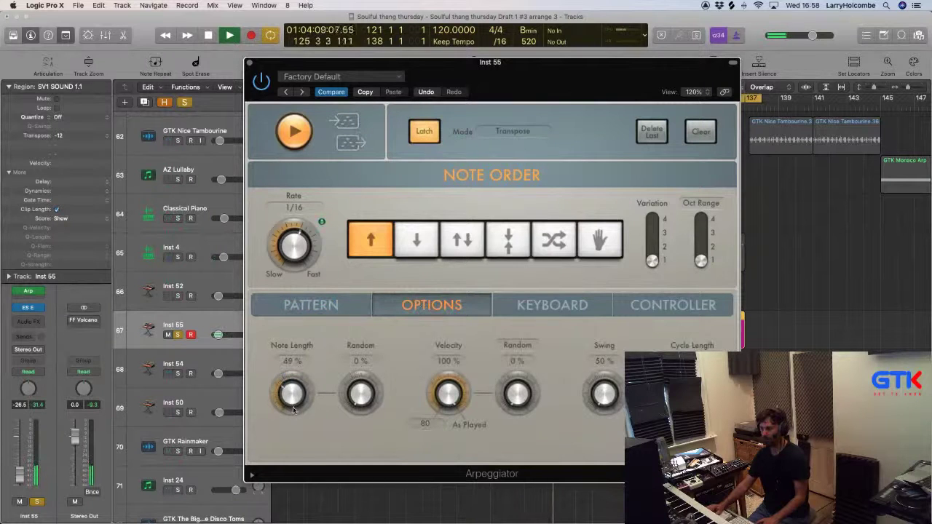
click(250, 63)
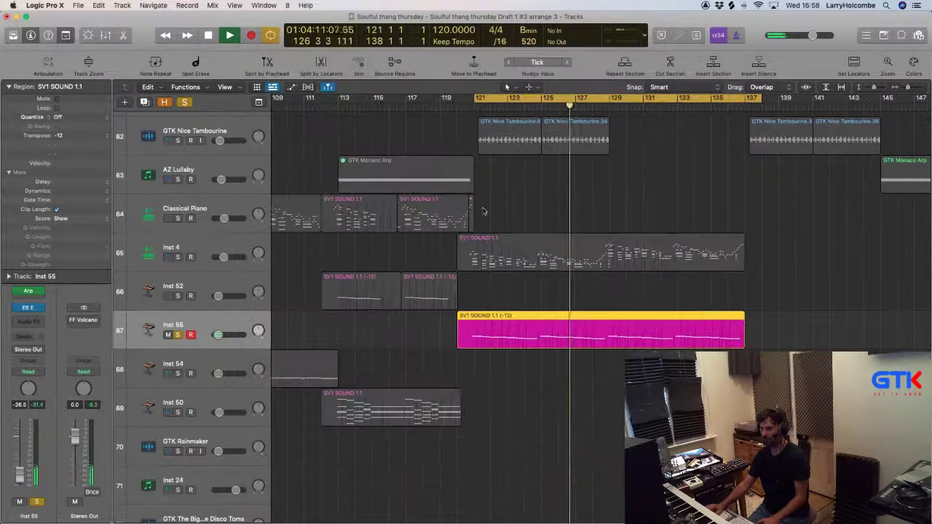
Select all notes in the Inst 55 region and extend them so each one lasts until the next begins.
double_click(544, 335)
key(super+a)
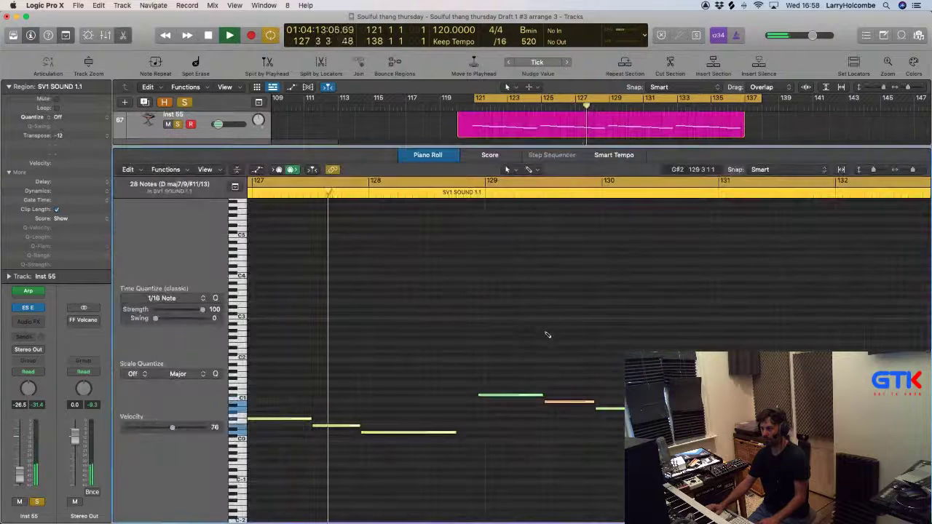
scroll(539, 242, left, 3)
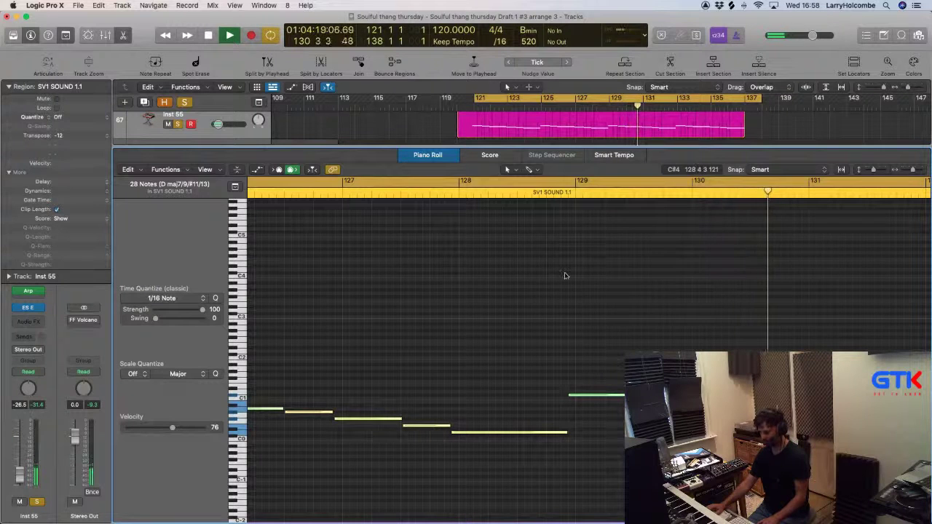
key(e)
scroll(495, 237, up, 2)
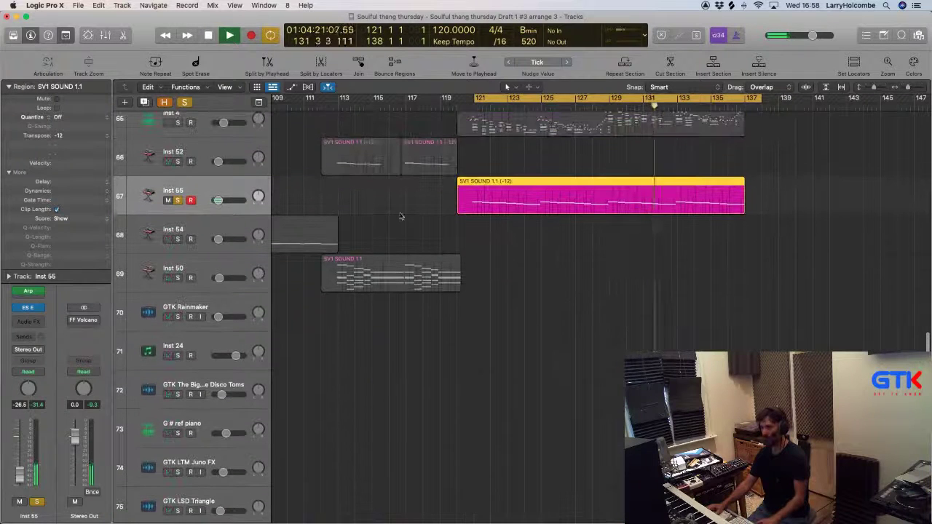
Reopen the Inst 55 arpeggiator, set its note length to 45%, and deselect the region.
click(30, 292)
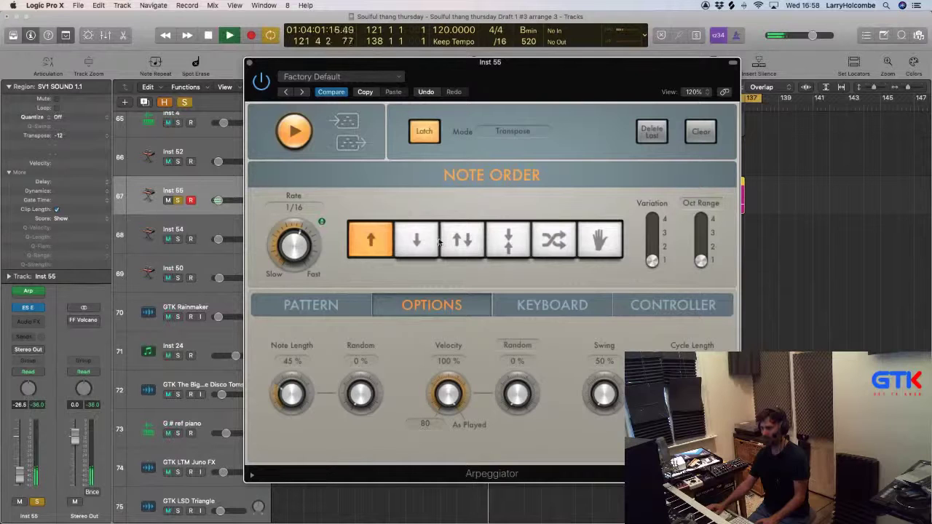
click(250, 64)
click(526, 252)
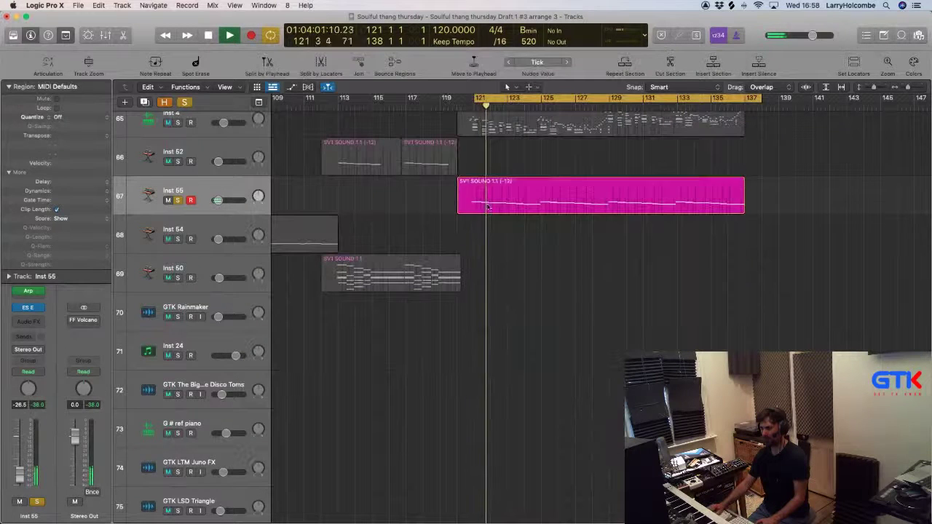
Trim the start of the first C#1 note in the Inst 55 region so it begins exactly at bar 121.
key(space)
double_click(495, 203)
scroll(478, 344, left, 5)
key(space)
click(491, 370)
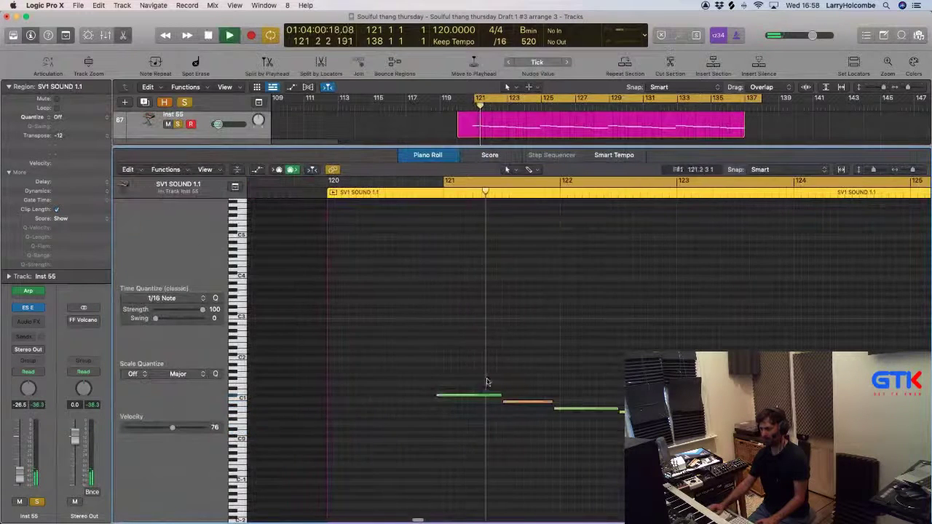
key(space)
drag(437, 394, 444, 398)
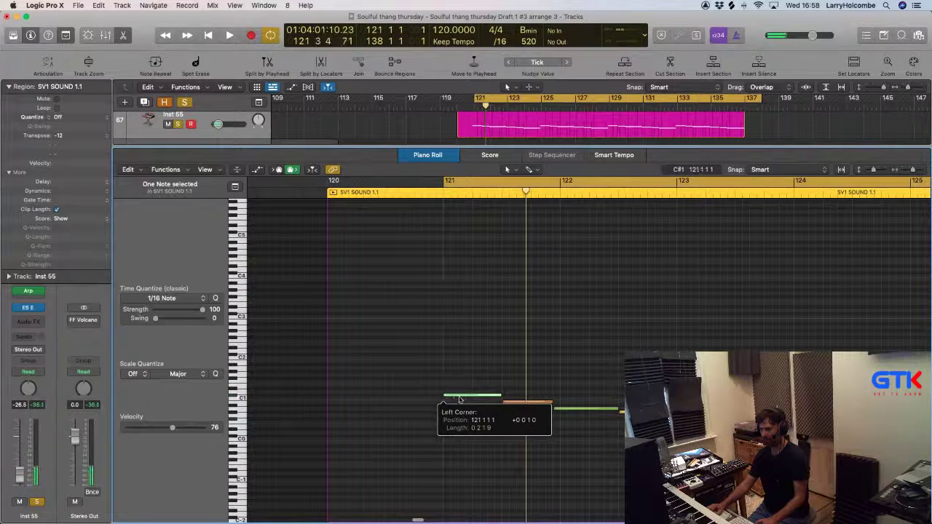
Select all notes of the Inst 55 region and examine the spacing between the first notes around bar 121 during playback.
key(space)
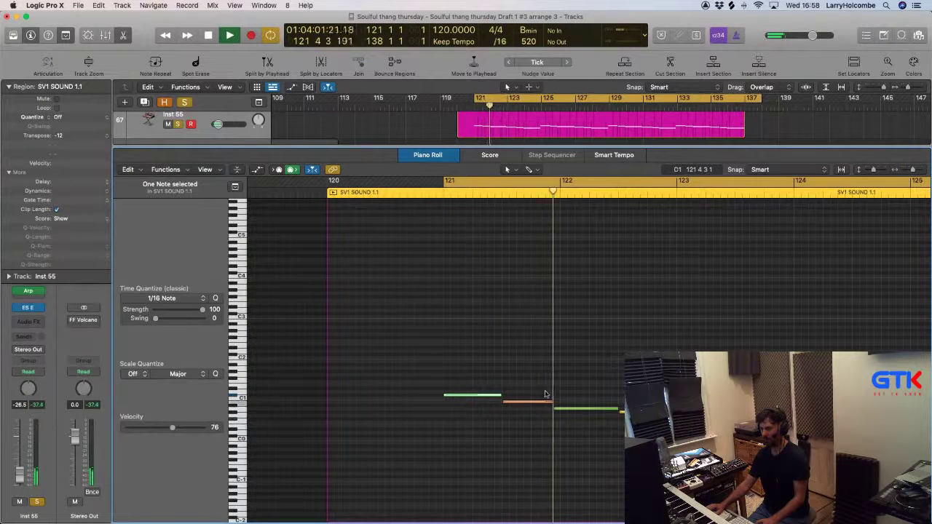
key(space)
drag(470, 350, 569, 444)
key(super+a)
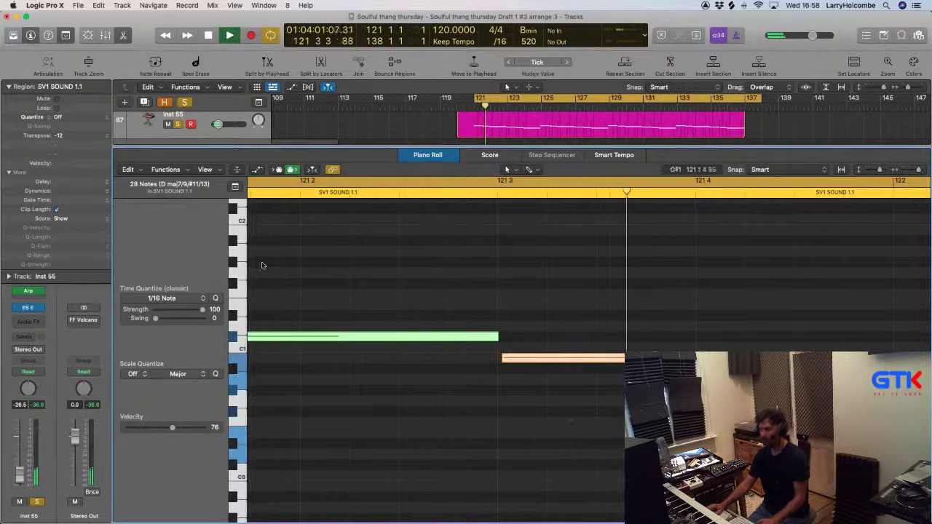
key(space)
ctrl+alt+click(457, 294)
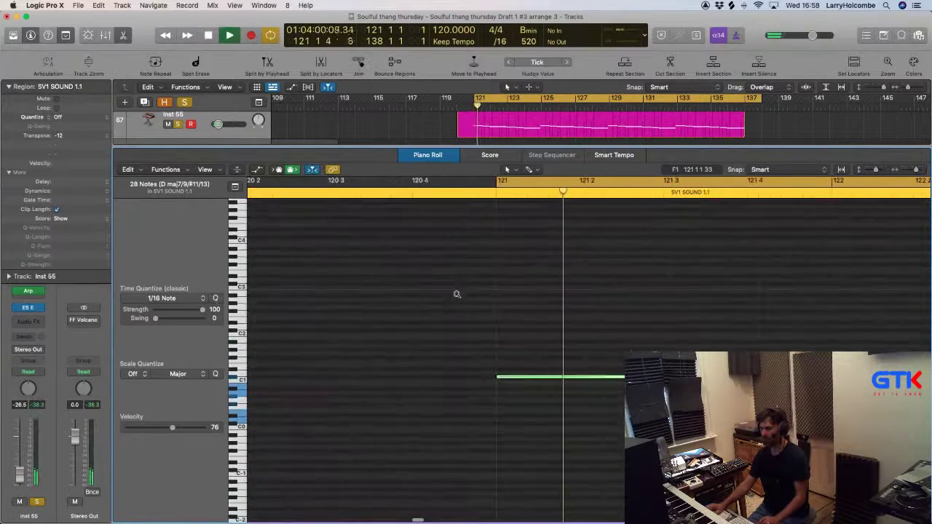
ctrl+alt+click(457, 294)
scroll(457, 296, right, 2)
ctrl+alt+click(458, 295)
ctrl+alt+click(458, 295)
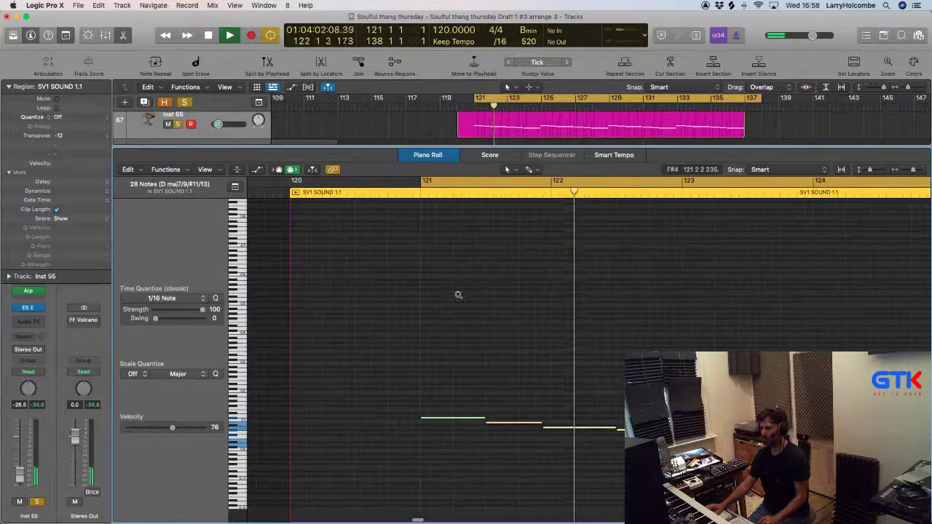
ctrl+alt+click(457, 295)
ctrl+alt+click(458, 294)
ctrl+alt+click(458, 295)
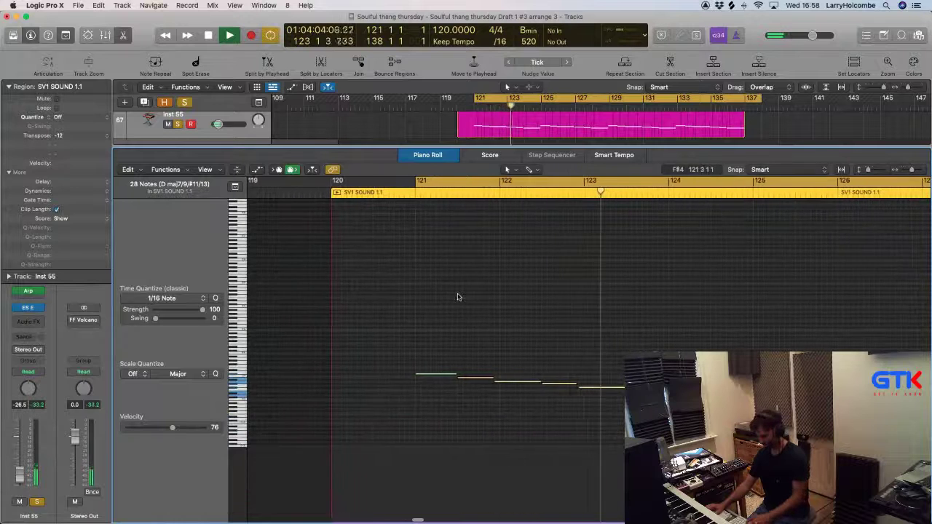
Close the note editor, turn off solo on Inst 55, and play the cycle with the full arrangement.
key(p)
scroll(474, 297, up, 3)
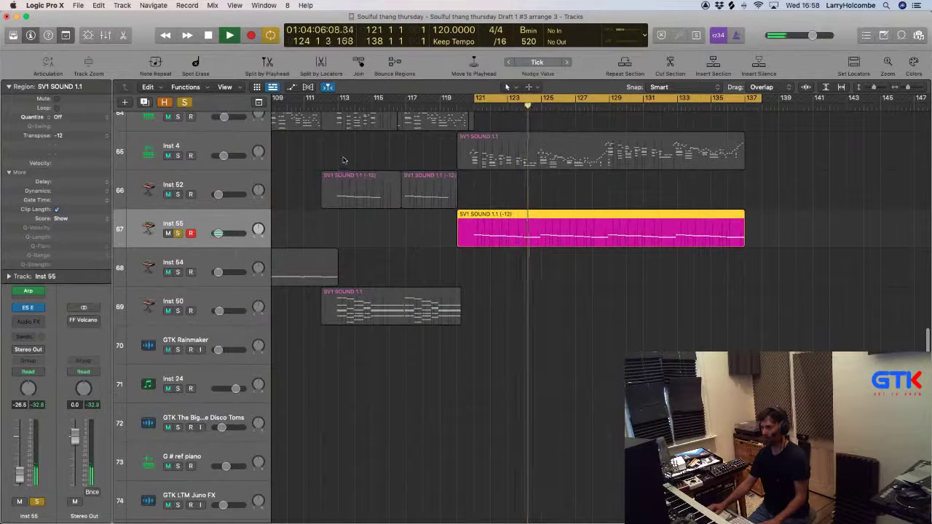
key(space)
click(178, 233)
key(space)
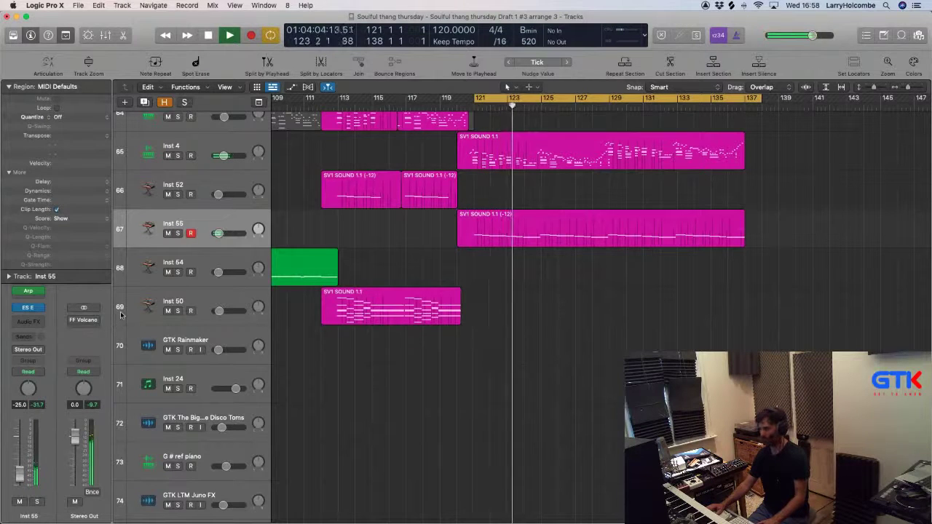
Shorten the release of the ES E synth on Inst 55 and raise the track's volume to -17.6 dB.
click(27, 307)
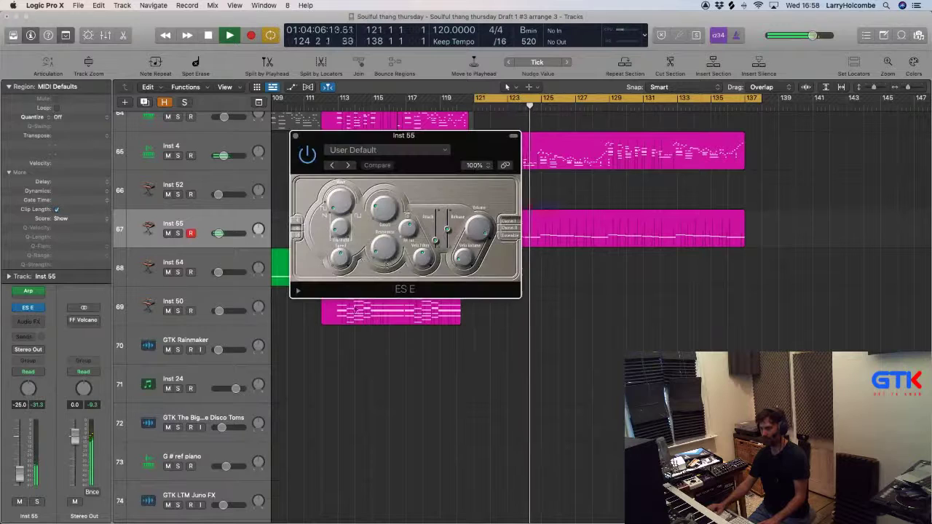
drag(447, 229, 448, 238)
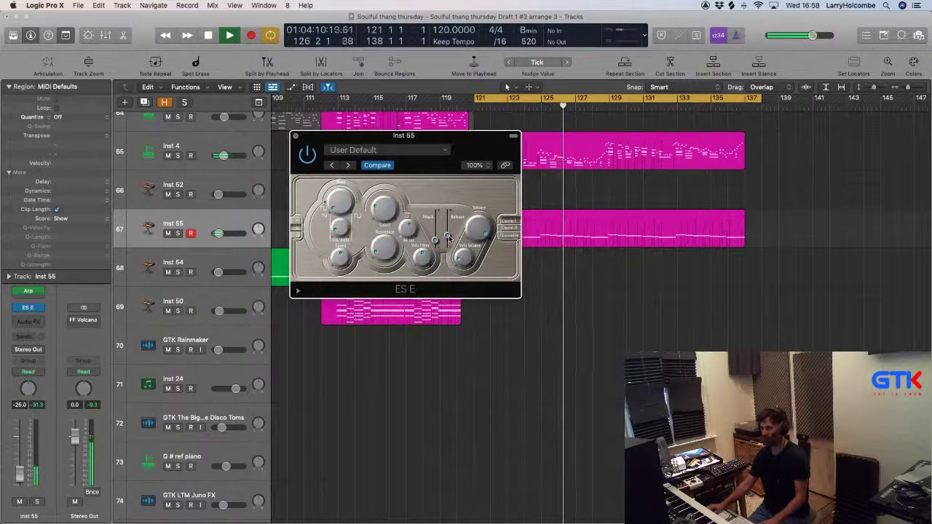
click(295, 136)
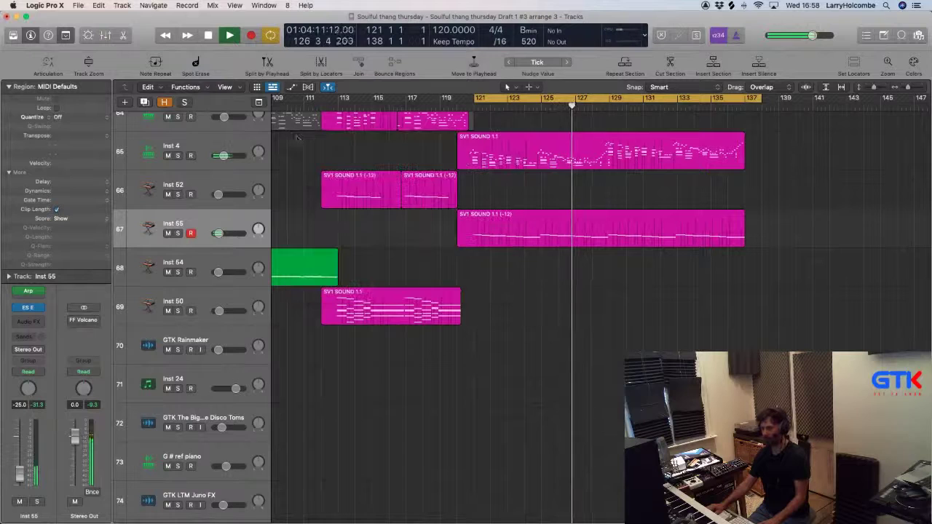
click(29, 292)
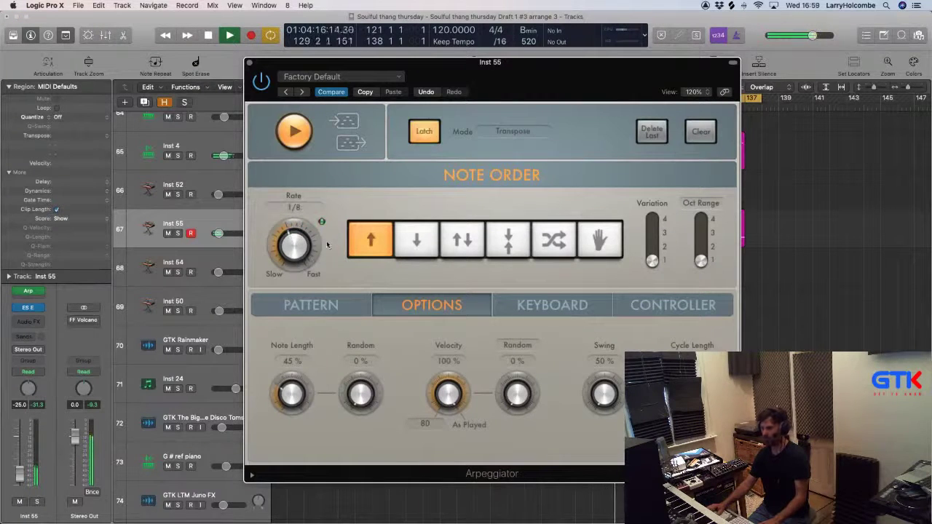
click(249, 64)
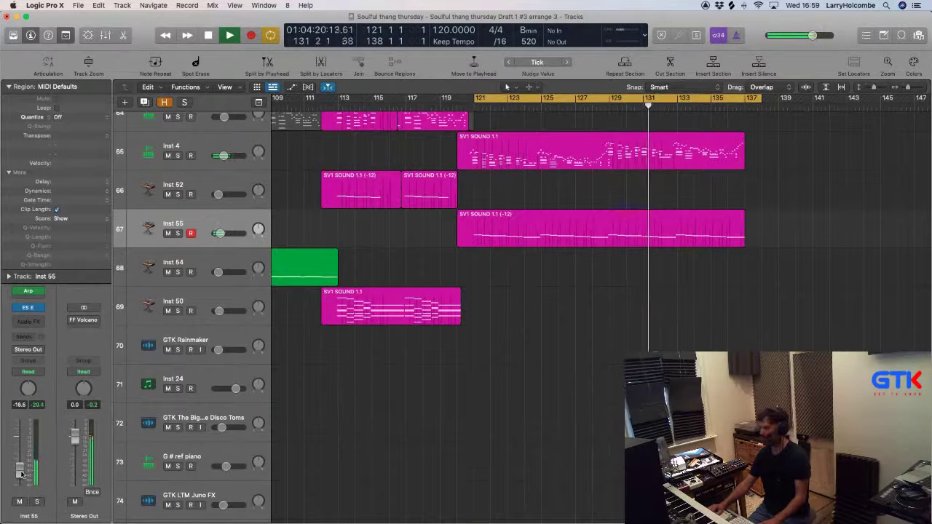
Stop playback and mute all Audio 19 and Audio 21 clips between bars 121 and 137.
scroll(470, 420, up, 5)
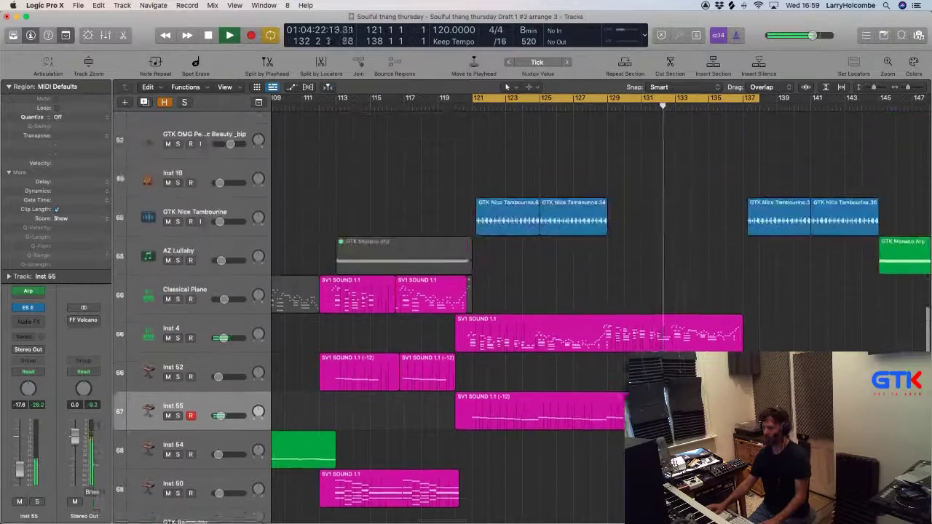
key(super+Up)
key(super+Up)
key(super+Up)
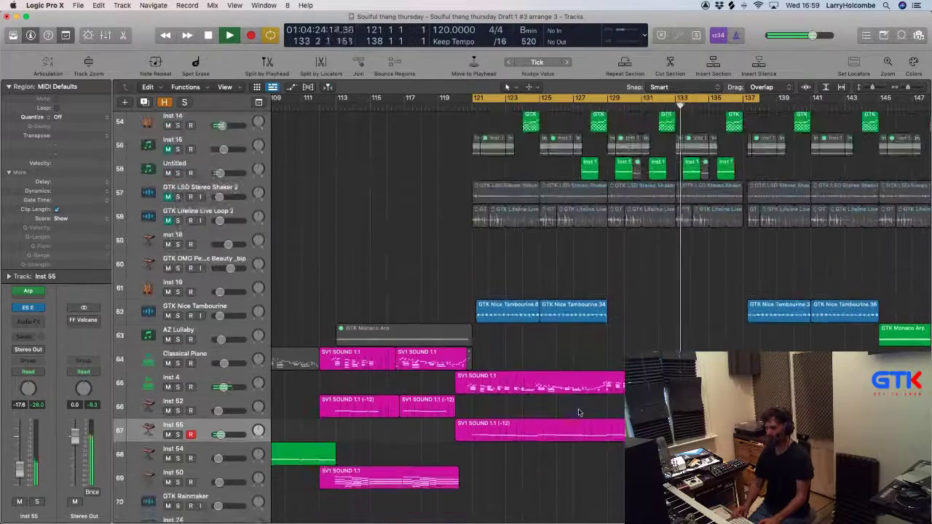
scroll(580, 413, up, 2)
scroll(579, 412, up, 3)
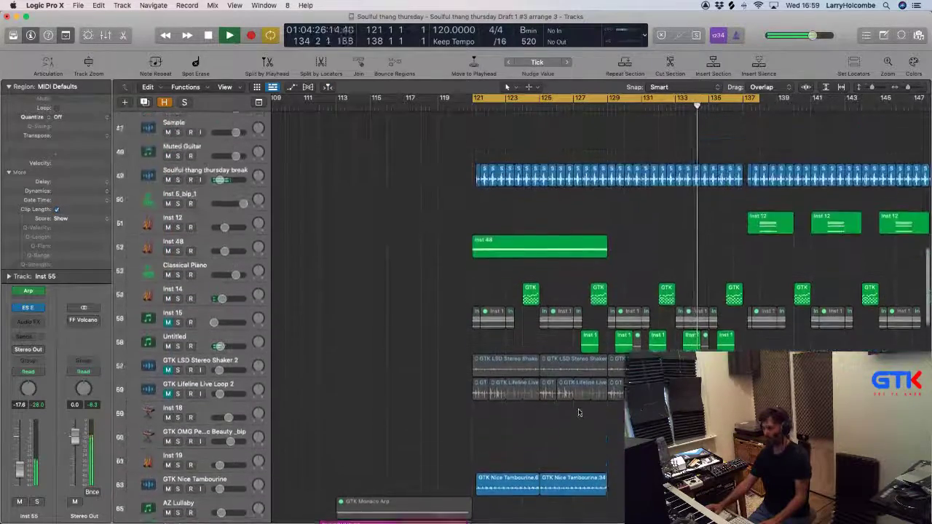
scroll(554, 232, up, 4)
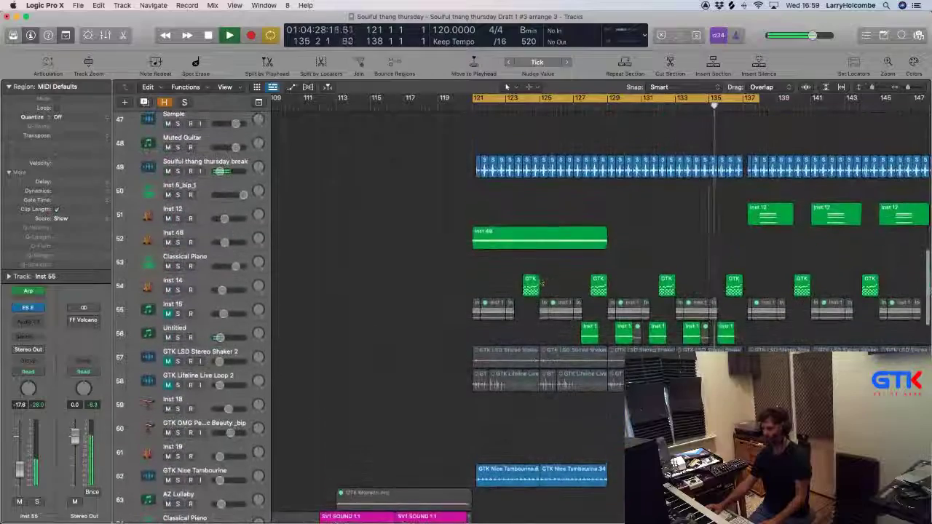
scroll(567, 282, down, 20)
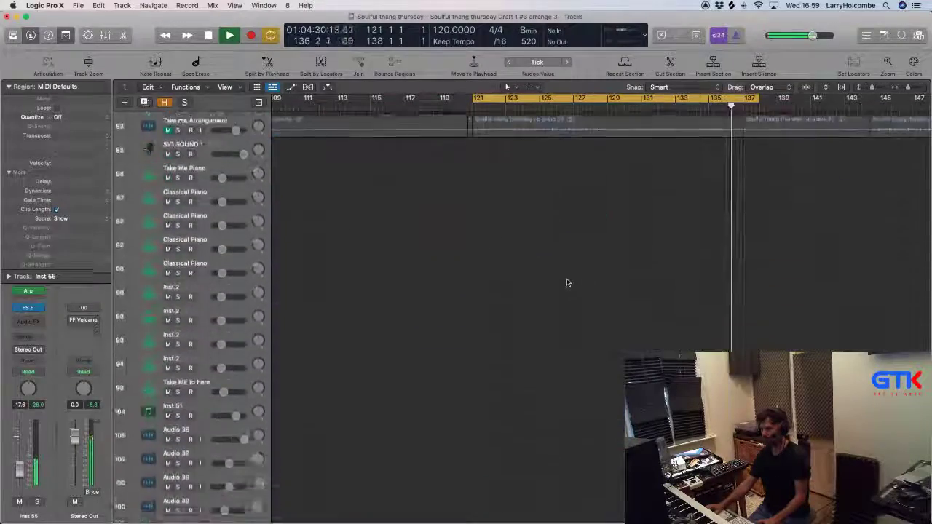
scroll(568, 283, up, 20)
scroll(567, 282, up, 20)
scroll(568, 283, down, 20)
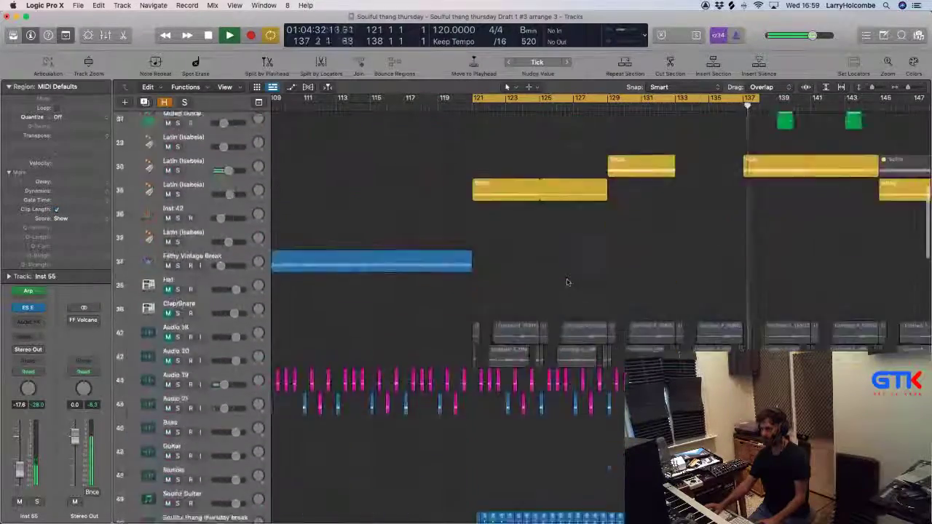
key(space)
drag(472, 266, 739, 330)
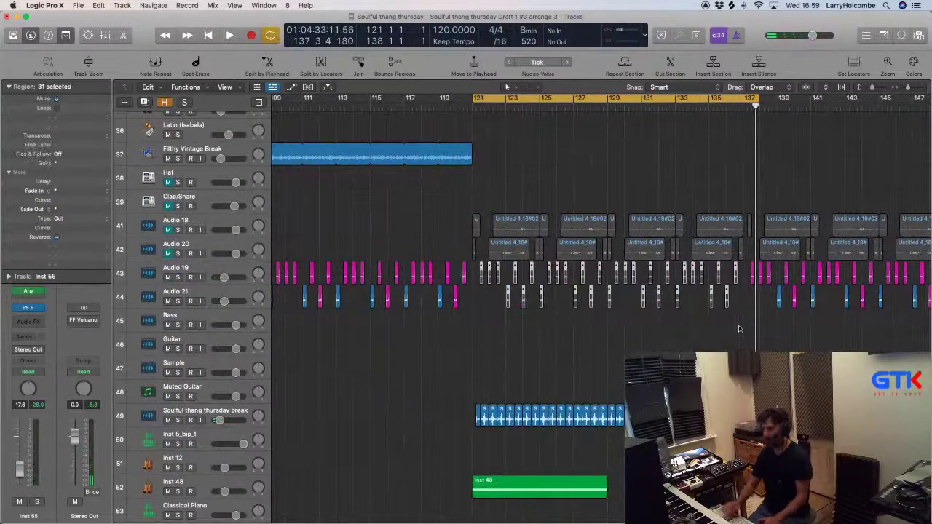
Resume playback, copy the Inst 48 region to bar 129, and set the velocity offset of both Inst 48 regions to -6.
key(space)
scroll(471, 243, down, 15)
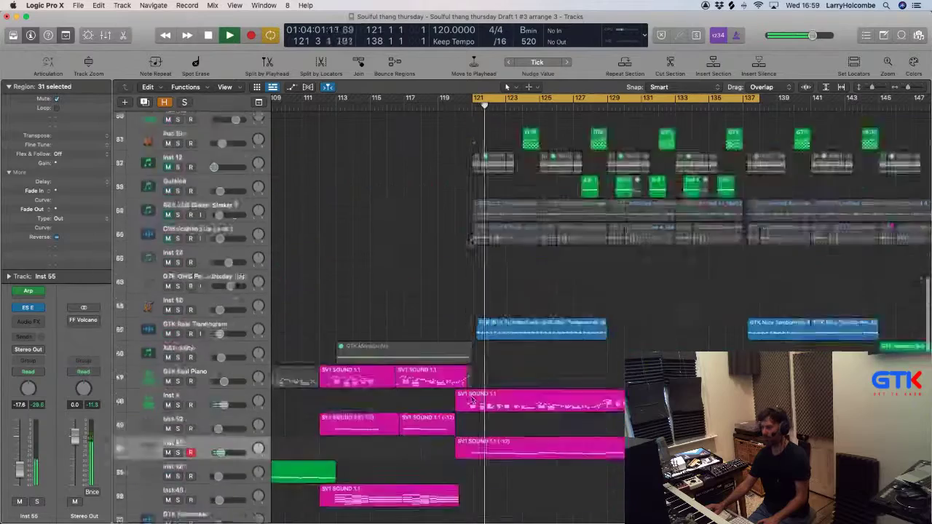
scroll(471, 242, up, 8)
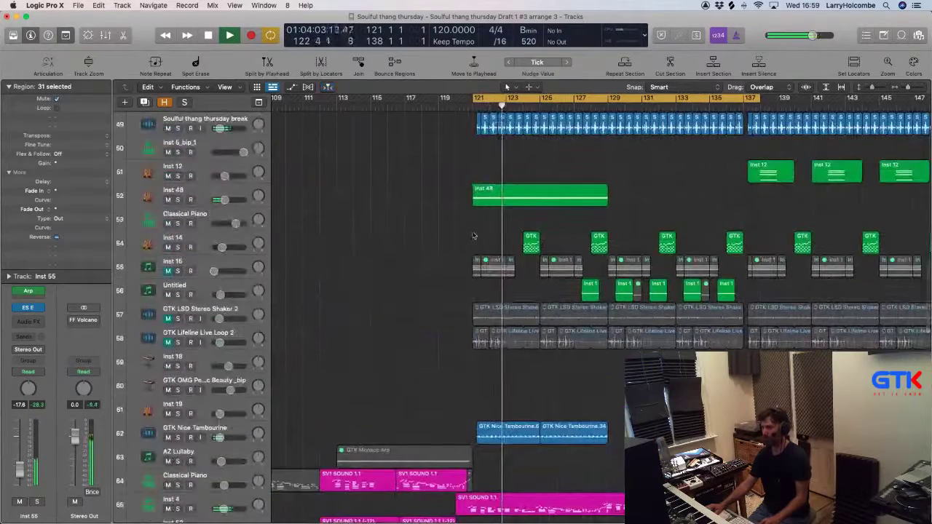
drag(502, 201, 637, 204)
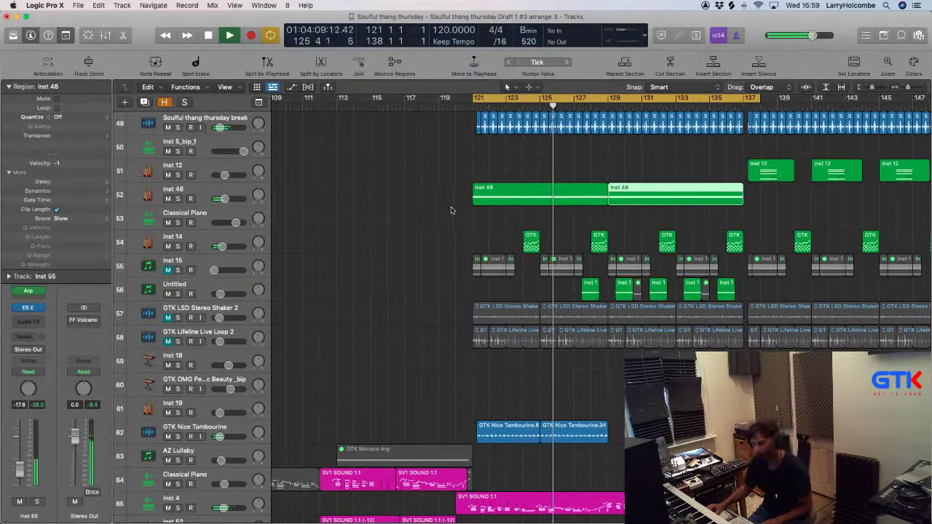
drag(427, 200, 625, 192)
drag(63, 160, 71, 175)
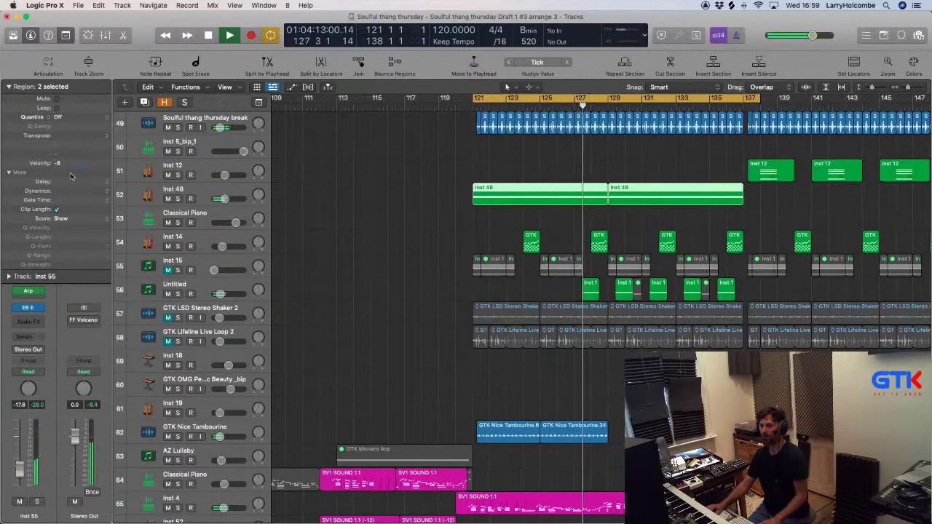
click(389, 182)
Mute the two Low Kick regions between bars 129 and 137.
scroll(420, 215, down, 2)
scroll(468, 234, down, 15)
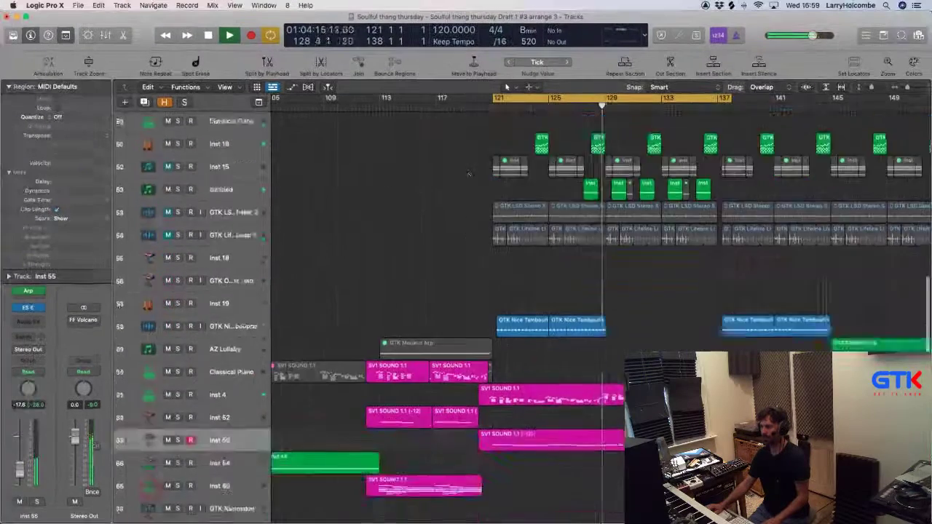
scroll(469, 234, up, 20)
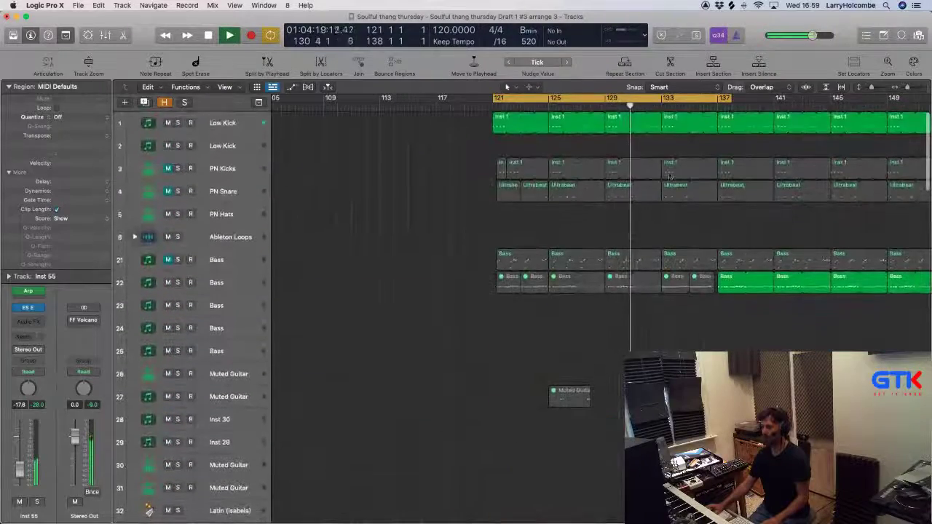
scroll(633, 166, down, 5)
scroll(634, 166, up, 5)
click(626, 125)
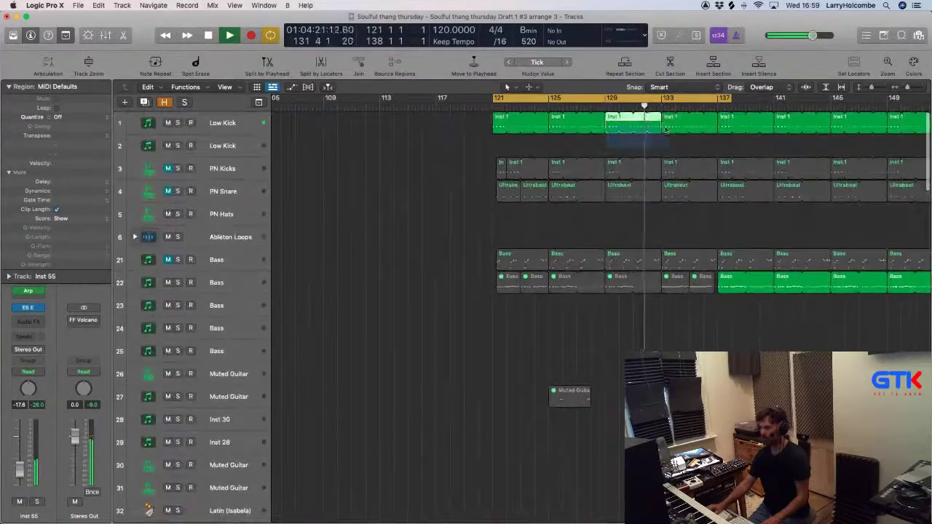
shift+click(685, 125)
key(ctrl+m)
Turn the cycle over bars 121 to 137 back on and restart playback from its beginning.
scroll(472, 182, down, 12)
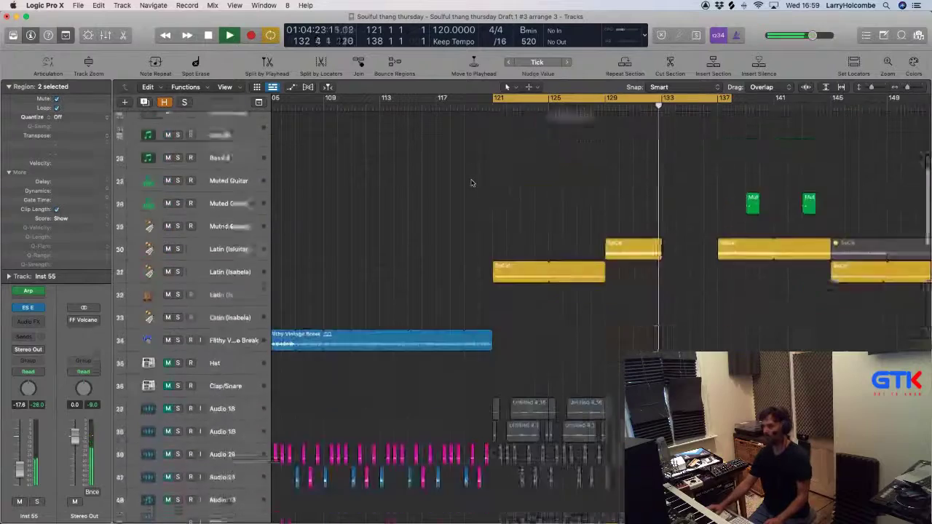
scroll(472, 181, up, 2)
scroll(422, 177, down, 8)
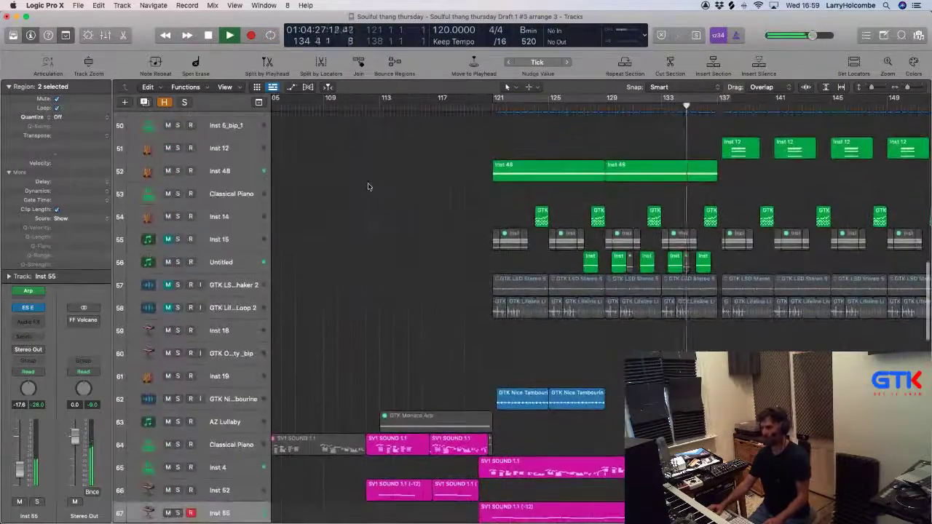
scroll(343, 186, down, 2)
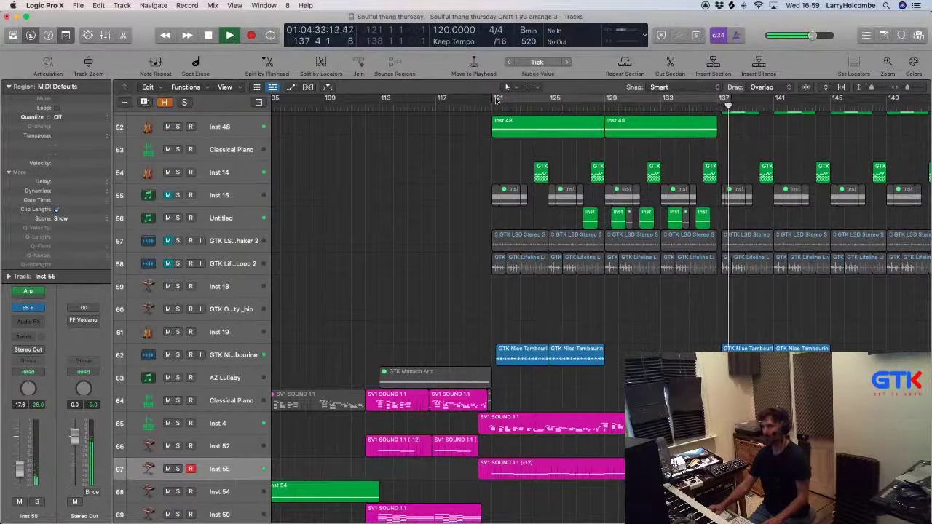
click(496, 100)
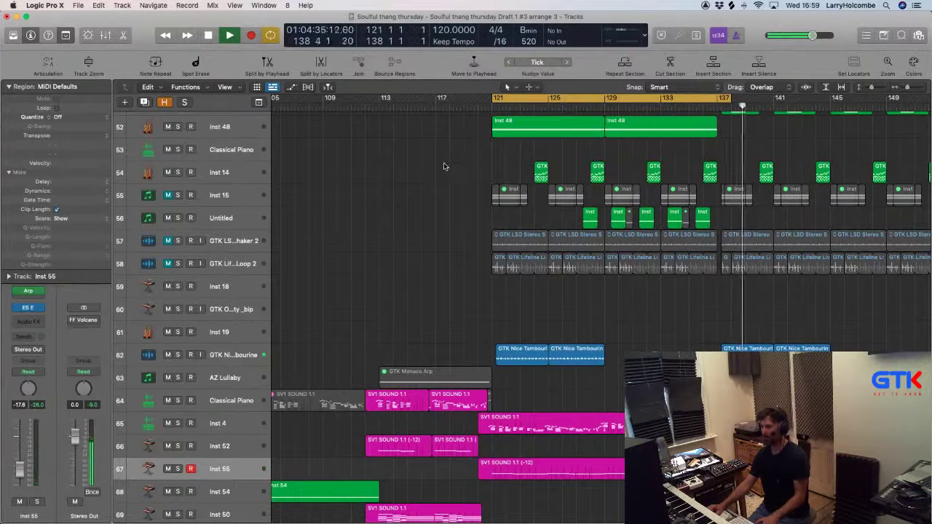
key(space)
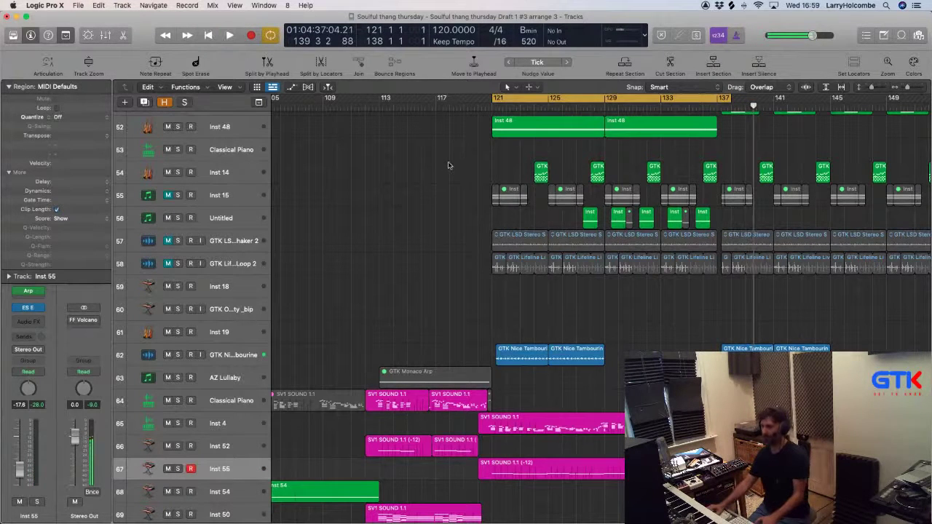
key(space)
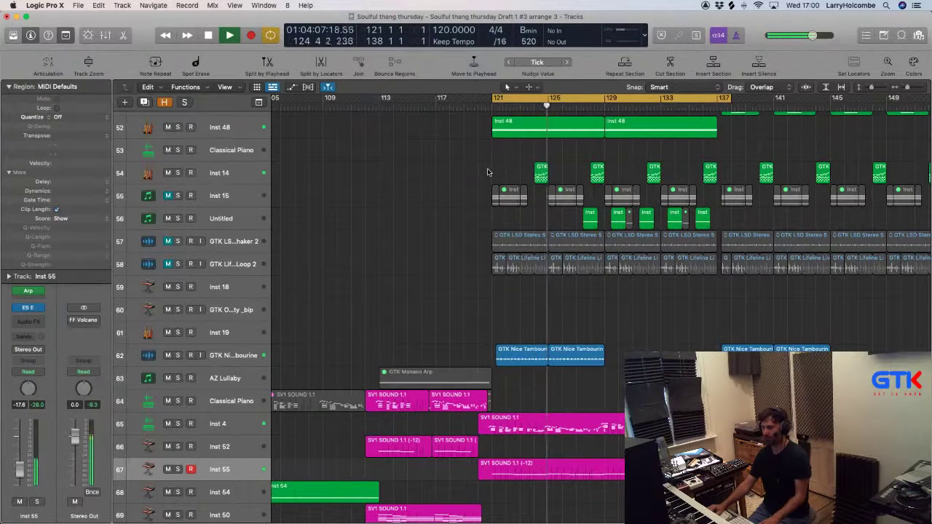
Review the tracks playing in the bar 121 to 137 section while the cycle runs.
scroll(488, 172, up, 3)
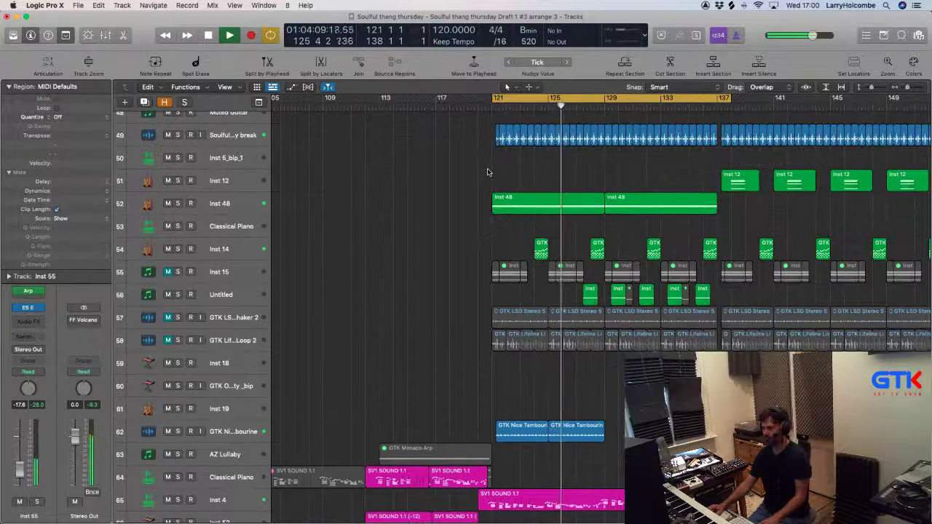
scroll(502, 335, down, 6)
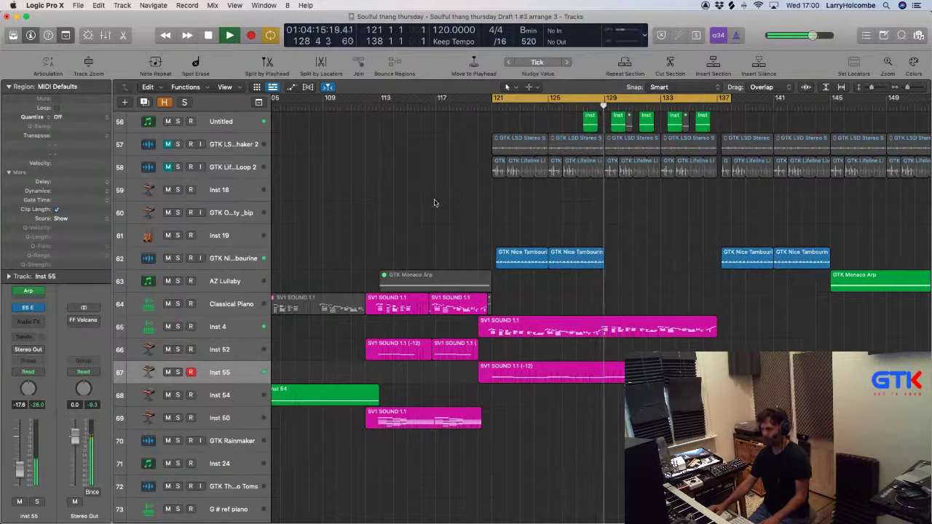
scroll(560, 229, up, 15)
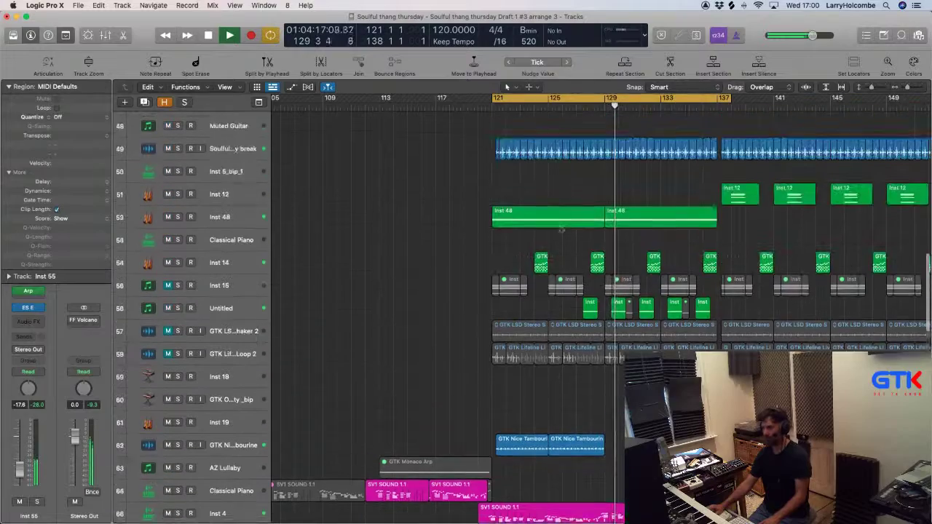
scroll(560, 230, down, 20)
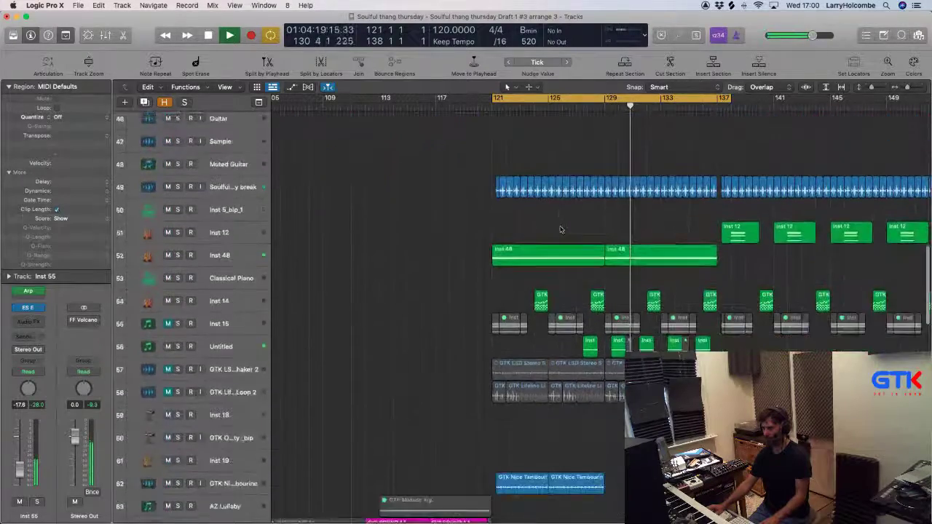
scroll(560, 230, up, 10)
scroll(560, 229, down, 12)
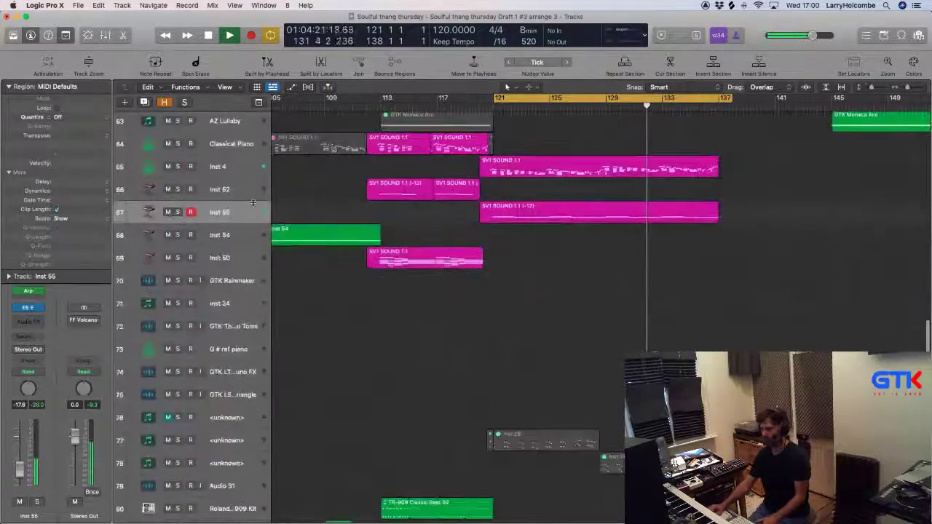
scroll(610, 175, up, 8)
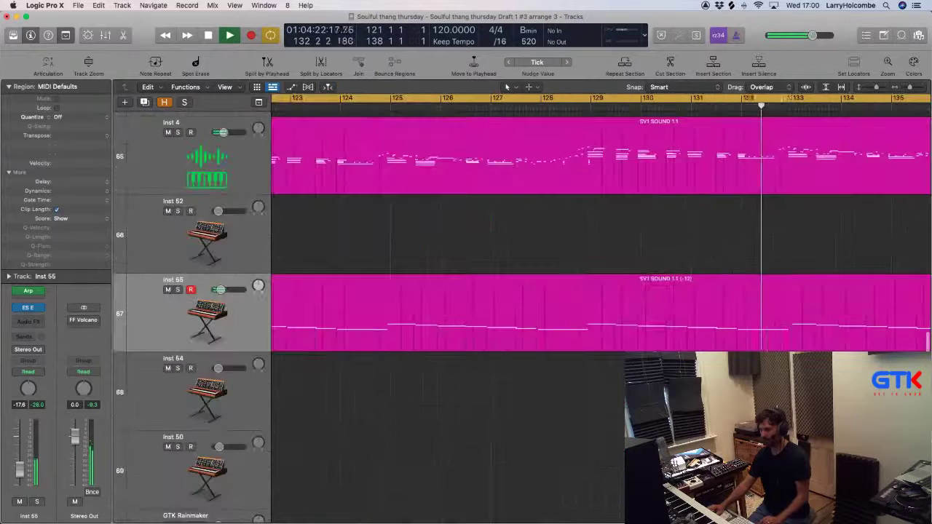
click(590, 286)
drag(588, 284, 759, 285)
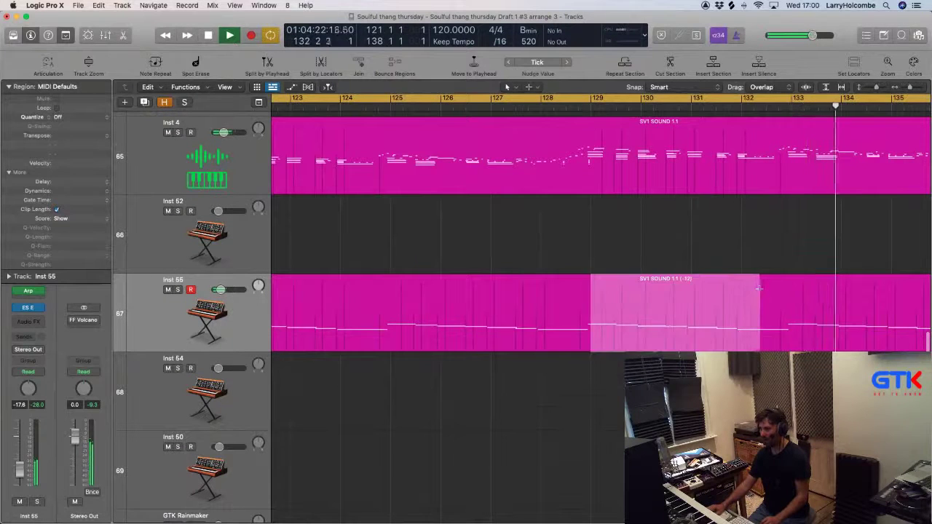
scroll(684, 262, down, 1)
click(675, 253)
ctrl+alt+click(583, 296)
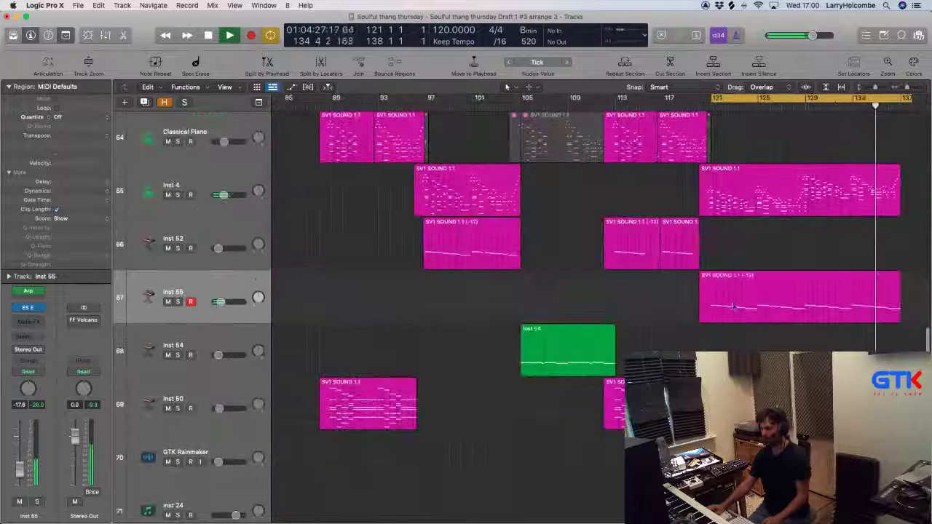
Duplicate the Inst 55 track with its settings and copy its arpeggiated bass region onto the new track at the same position.
mouse_move(704, 306)
mouse_down()
mouse_move(691, 298)
mouse_move(703, 307)
mouse_up()
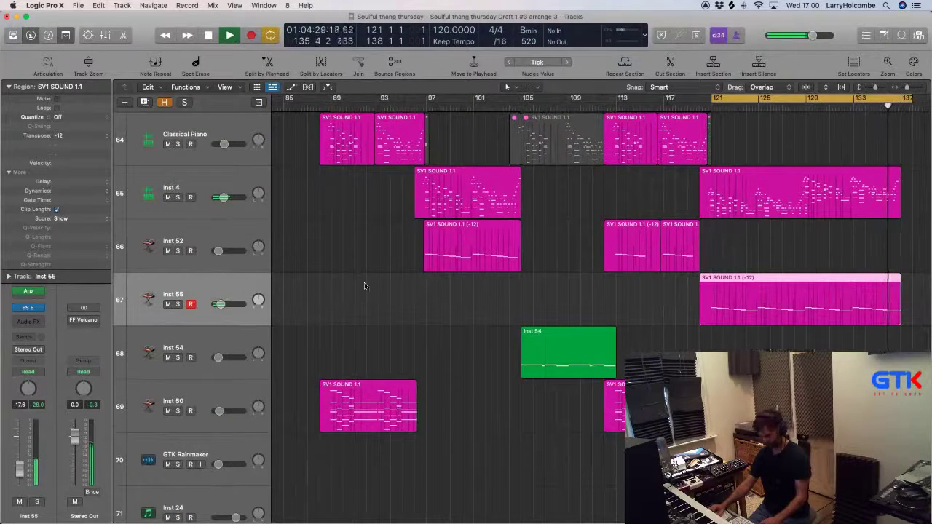
key(super+d)
drag(794, 306, 793, 333)
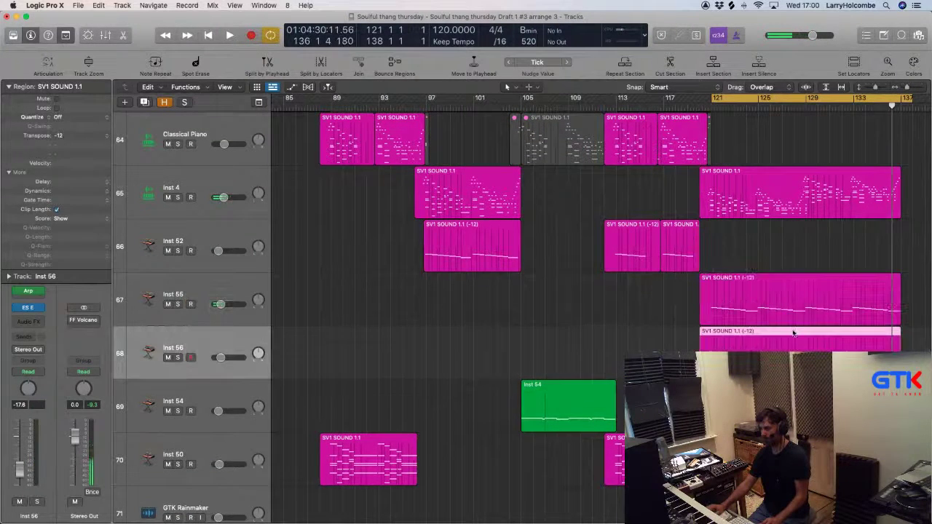
Delete the notes between bars 121 and 129 from the copied bass region on the Inst 56 track.
drag(737, 326, 832, 386)
double_click(535, 368)
ctrl+alt+click(536, 368)
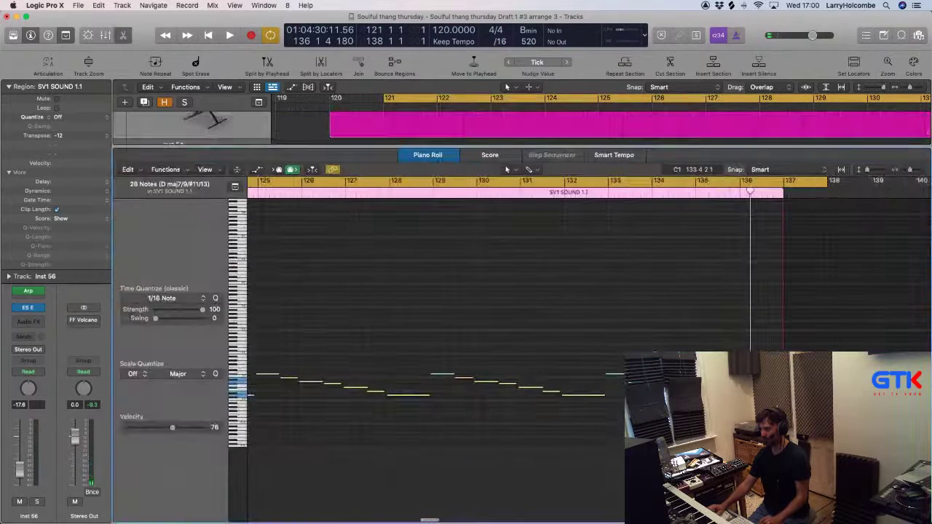
ctrl+alt+click(536, 368)
drag(631, 351, 480, 433)
key(p)
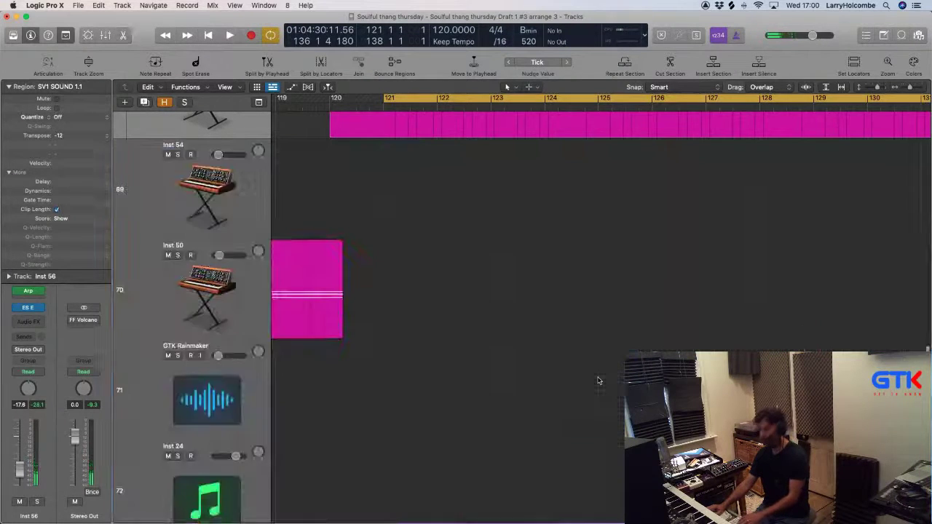
Delete the notes from bar 129 onward from the arpeggiated bass region on the Inst 55 track.
key(p)
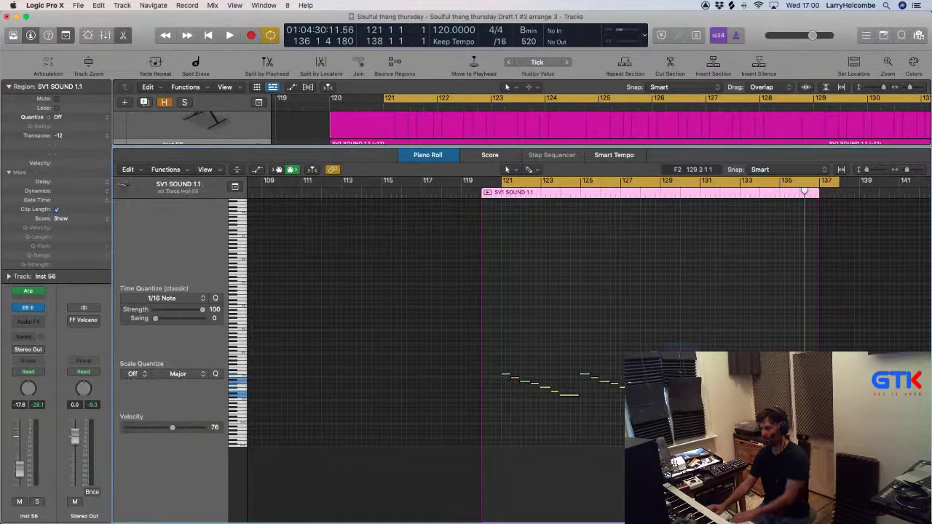
key(p)
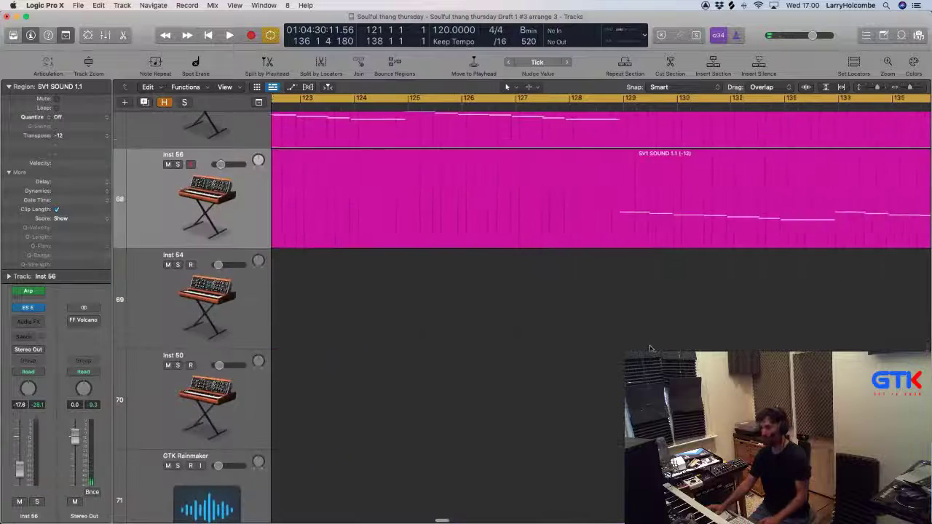
key(z)
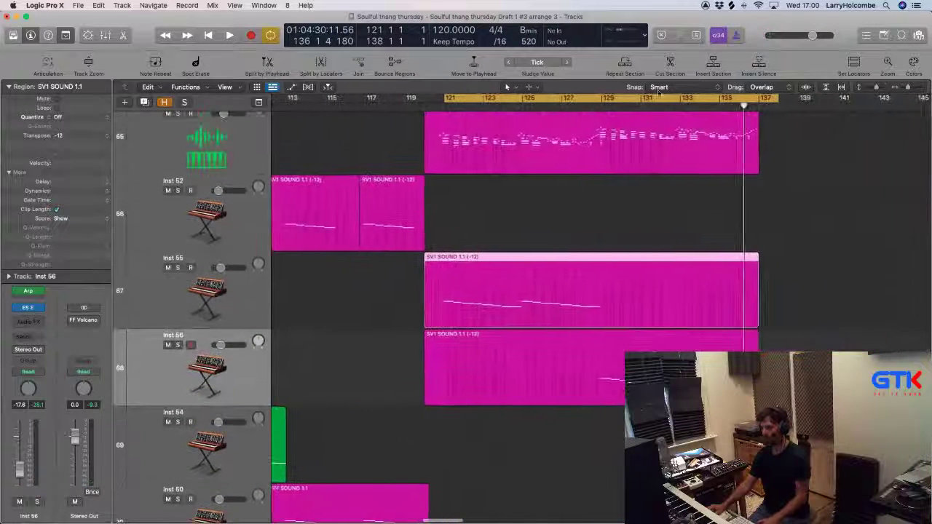
Set the cycle to bars 129 to 137 and audition the Inst 56 arpeggiator at a 1/8 dotted rate.
drag(601, 98, 757, 97)
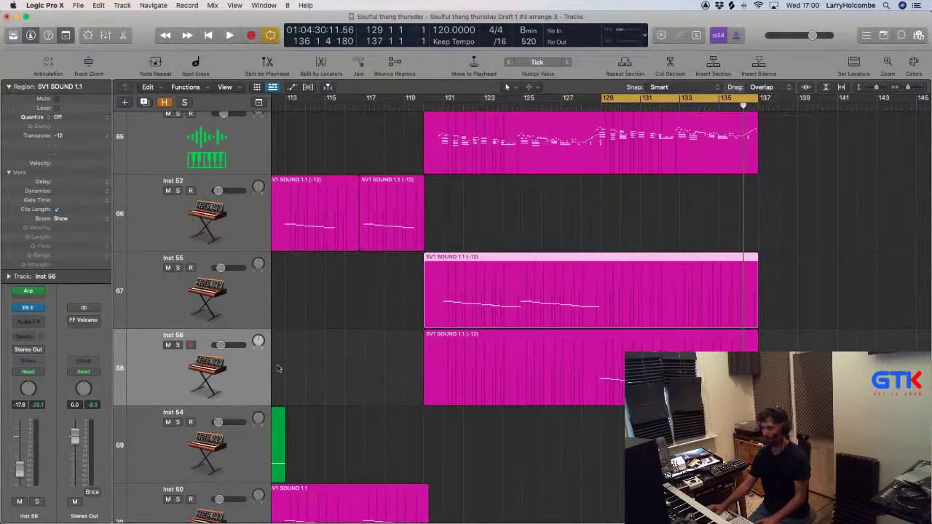
click(29, 293)
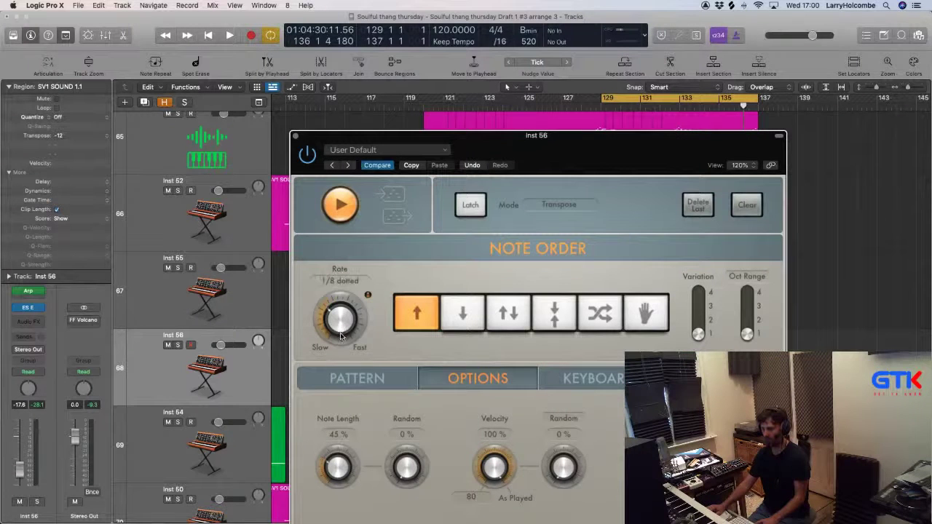
key(space)
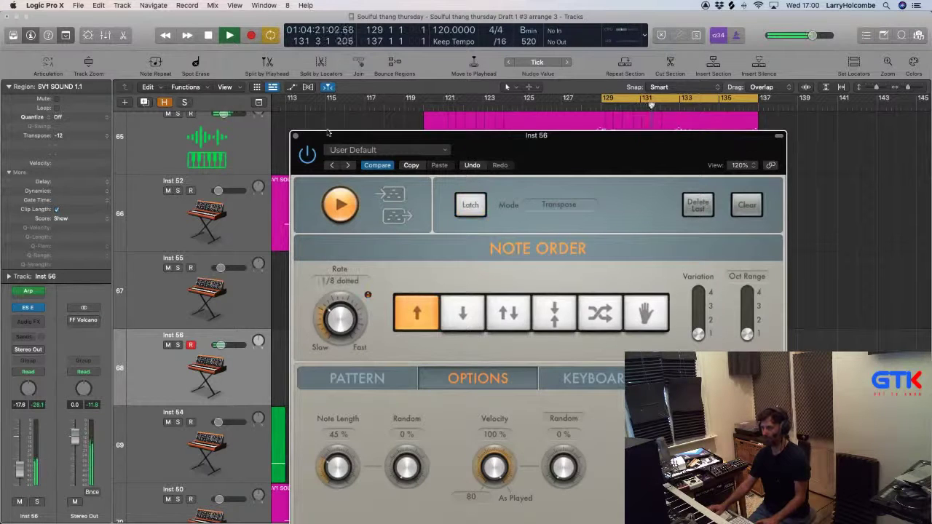
click(294, 136)
Listen to the bar 129 section in the wider arrangement and turn the cycle off so playback runs on.
key(super+Left)
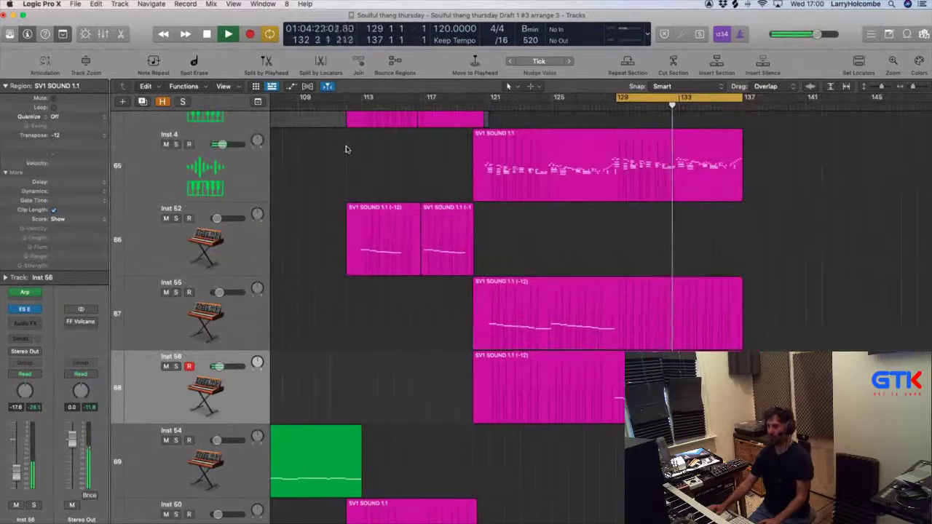
key(super+Up)
key(super+Up)
key(super+Up)
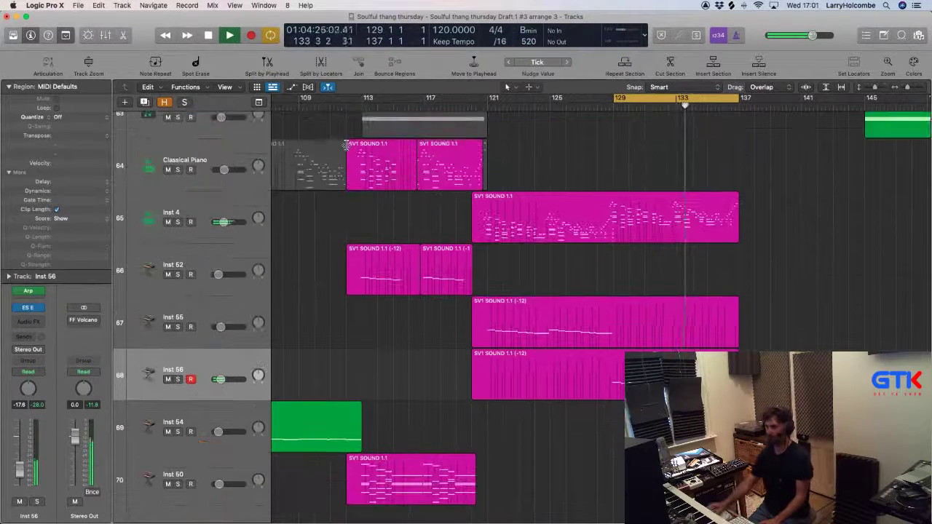
key(super+Left)
key(super+Left)
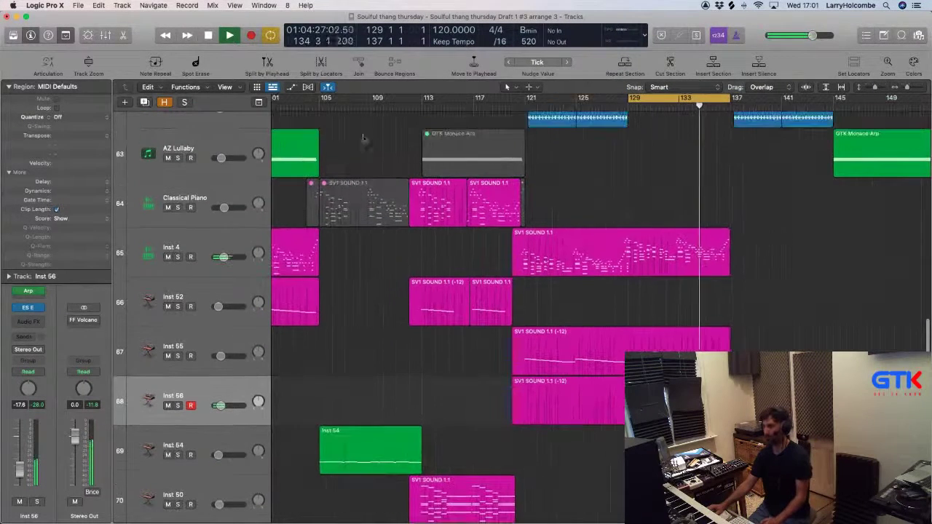
key(super+Up)
key(super+Up)
key(super+Up)
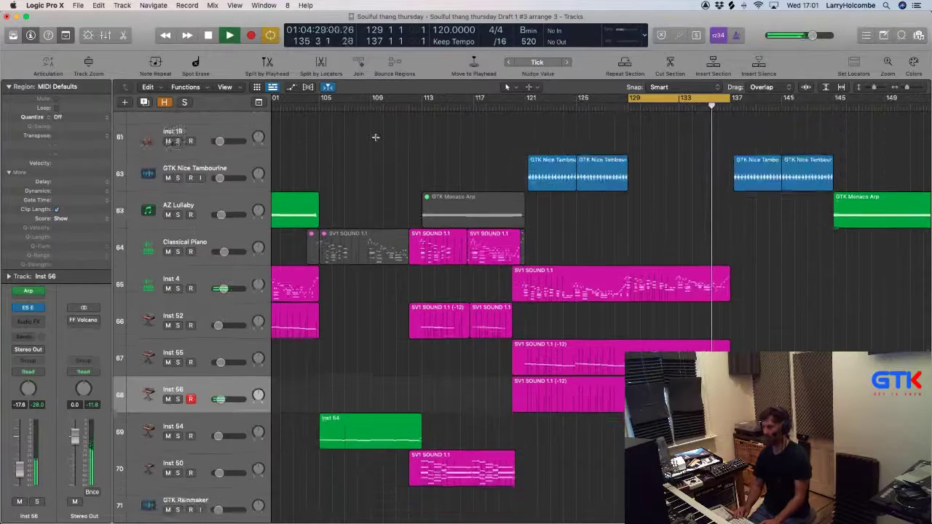
click(673, 100)
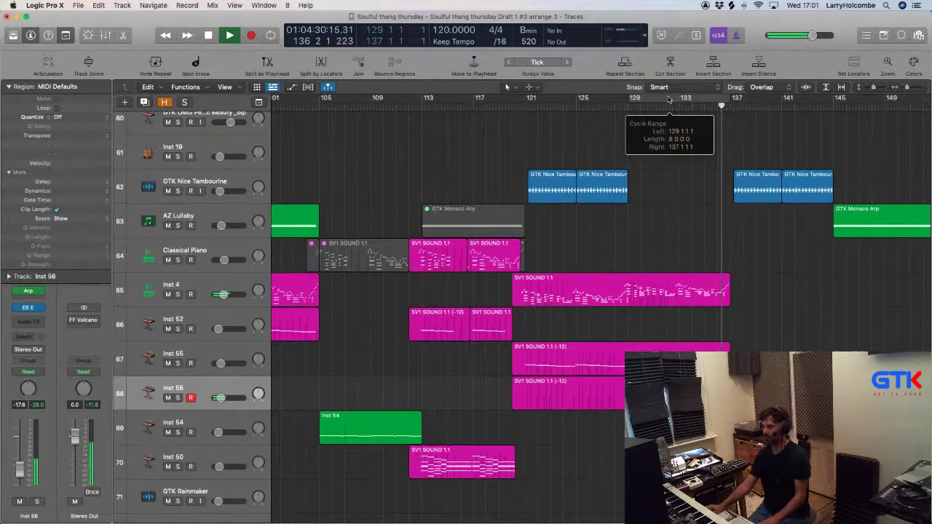
Review the arrangement's percussion, bass and synth tracks around bars 121 to 153 while playback continues past bar 137.
ctrl+alt+click(595, 149)
ctrl+alt+click(447, 169)
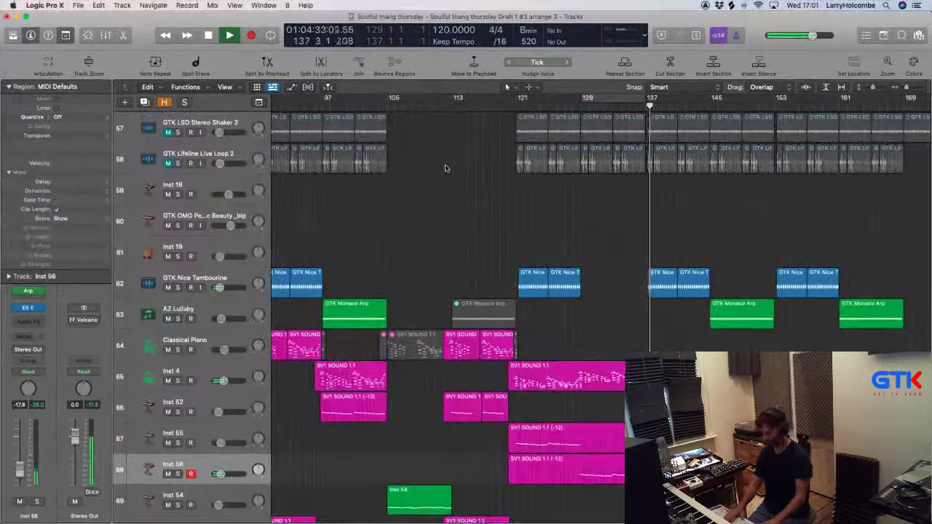
key(super+Up)
key(super+Up)
key(super+Up)
key(super+Up)
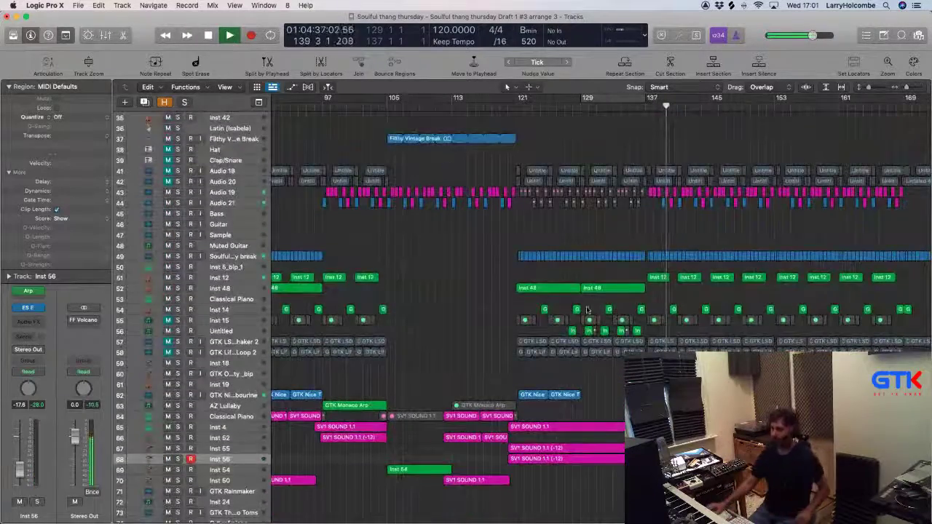
scroll(604, 315, down, 15)
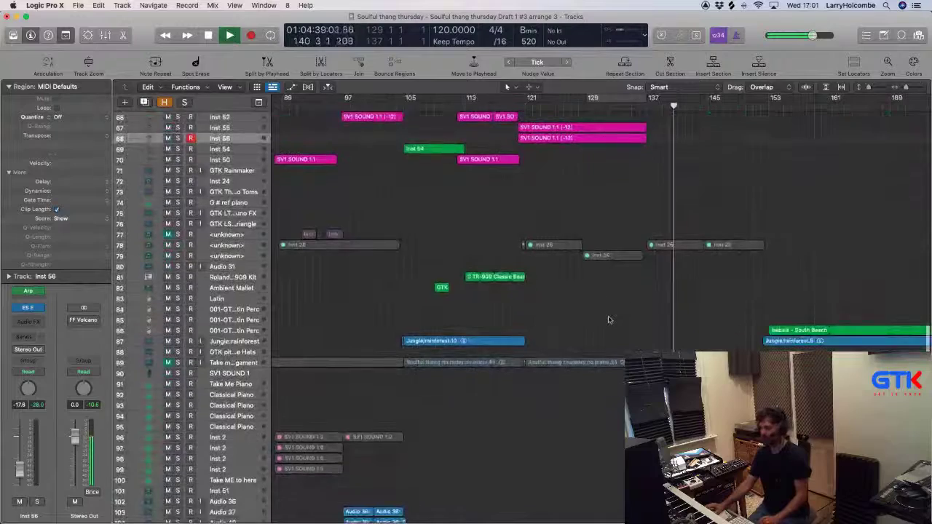
key(super+Left)
key(super+Left)
key(super+Up)
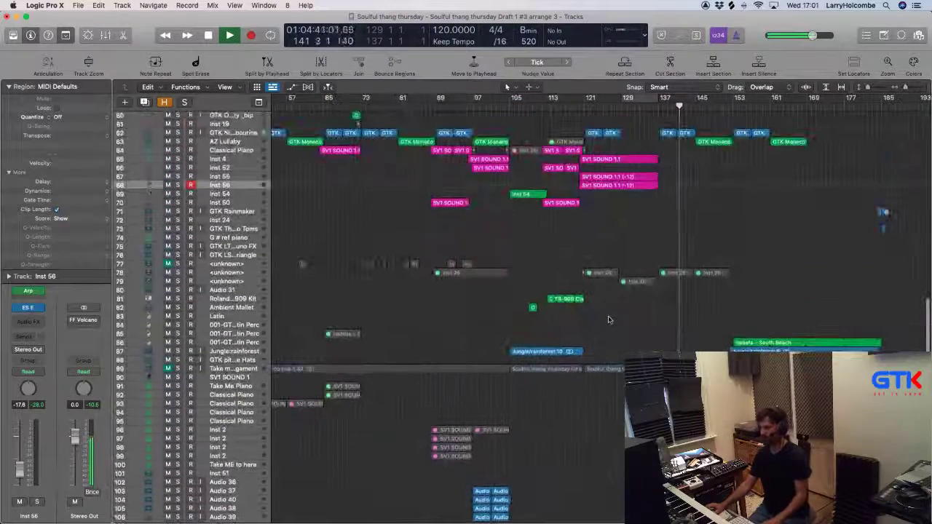
key(super+Right)
key(super+Down)
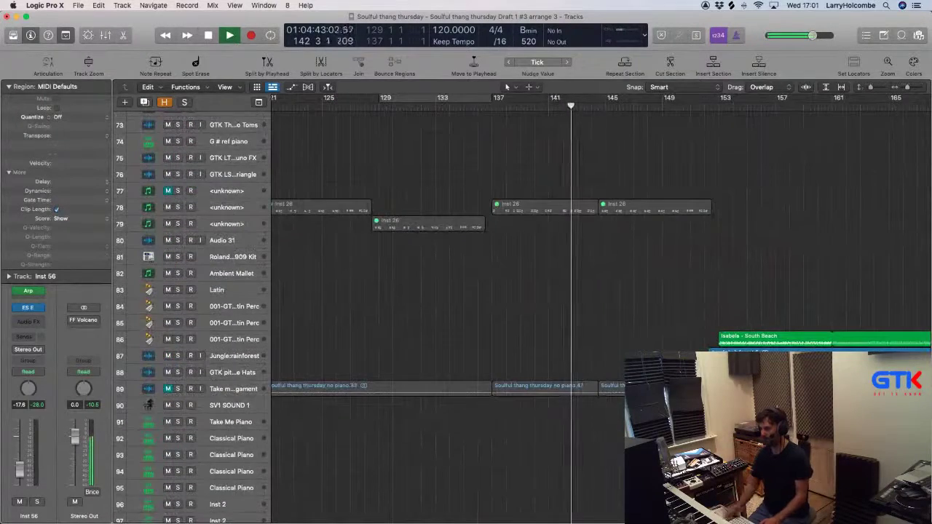
key(super+Up)
key(super+Up)
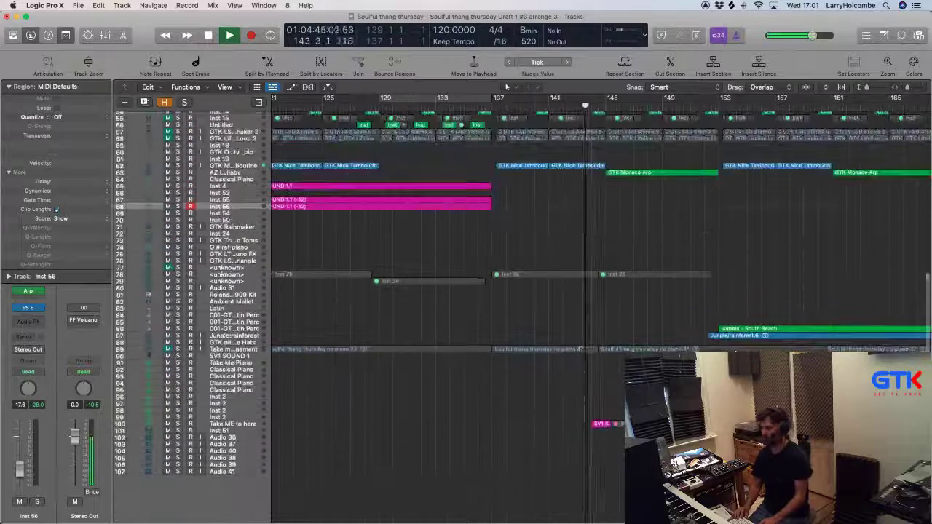
Inspect the SV1 SOUND 1.9 region near bar 144 and the surrounding tracks through bar 161, and stop playback.
click(601, 424)
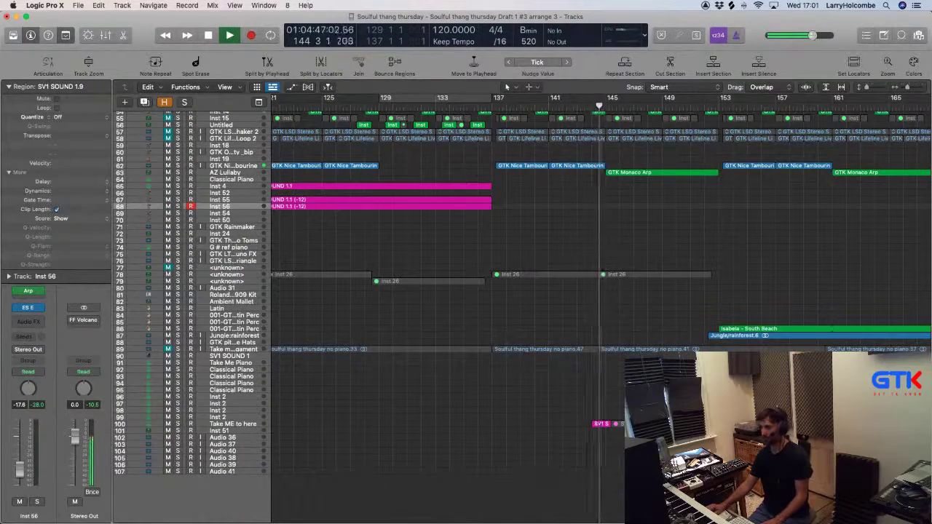
scroll(648, 298, up, 5)
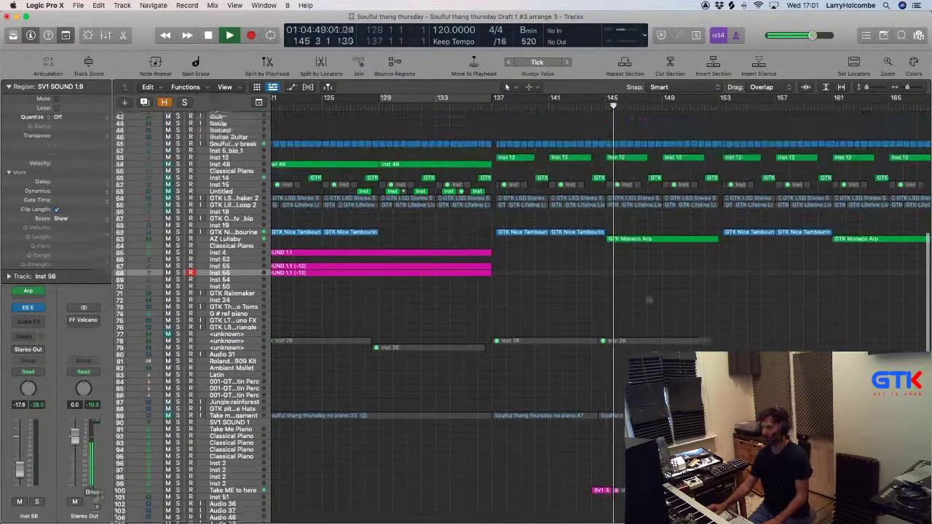
scroll(648, 299, down, 5)
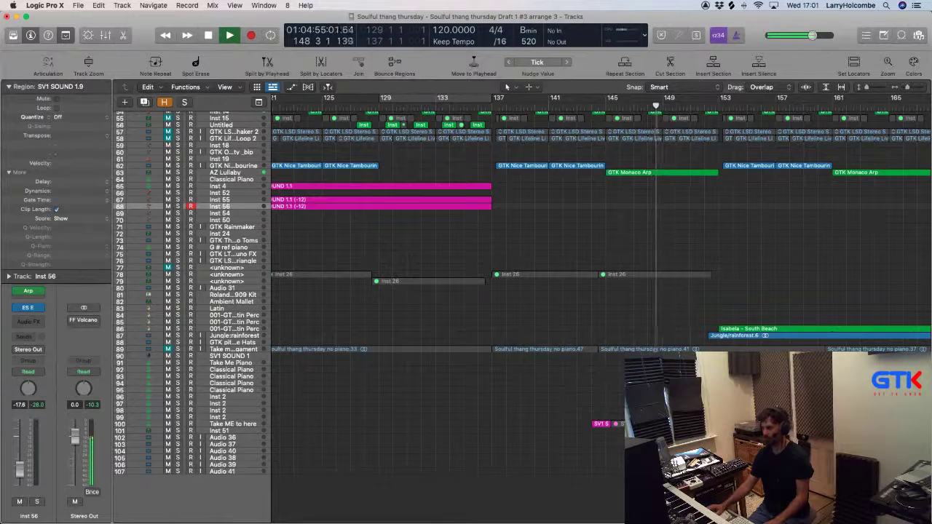
scroll(601, 306, up, 4)
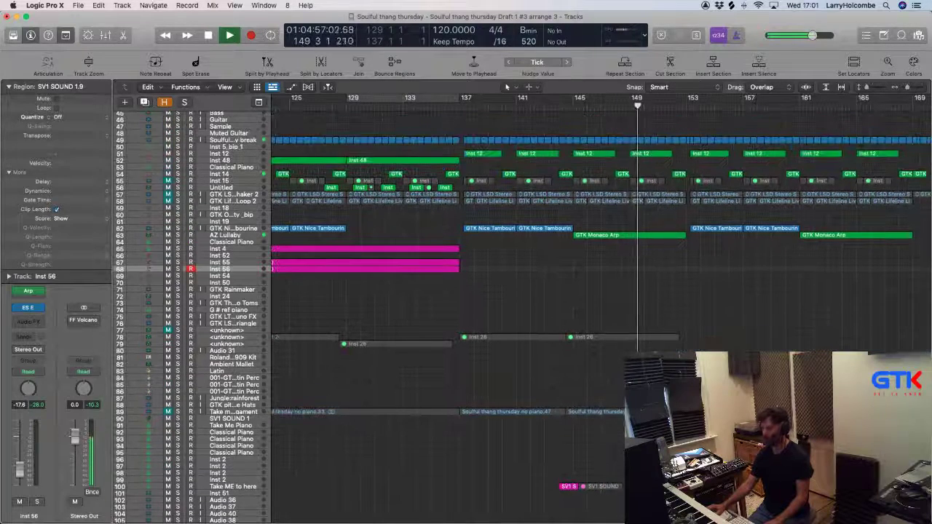
key(super+Left)
scroll(661, 348, right, 3)
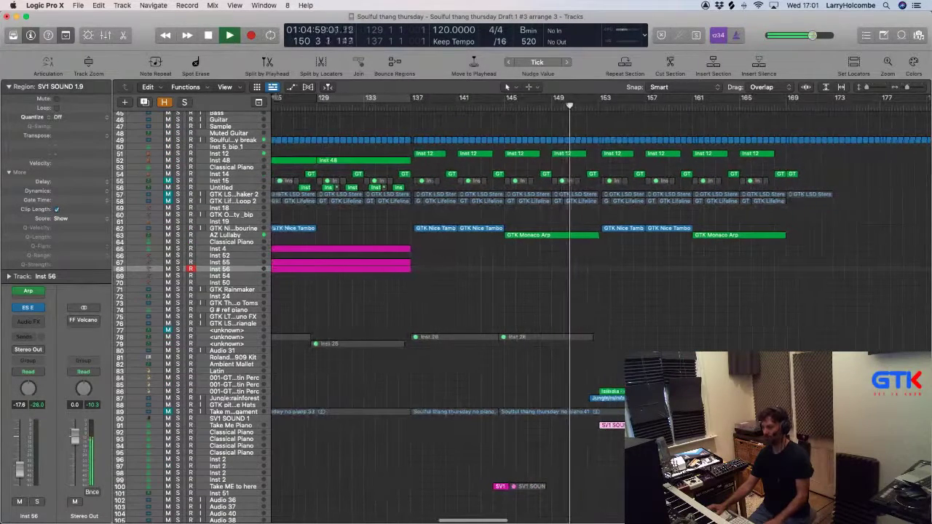
scroll(660, 348, up, 10)
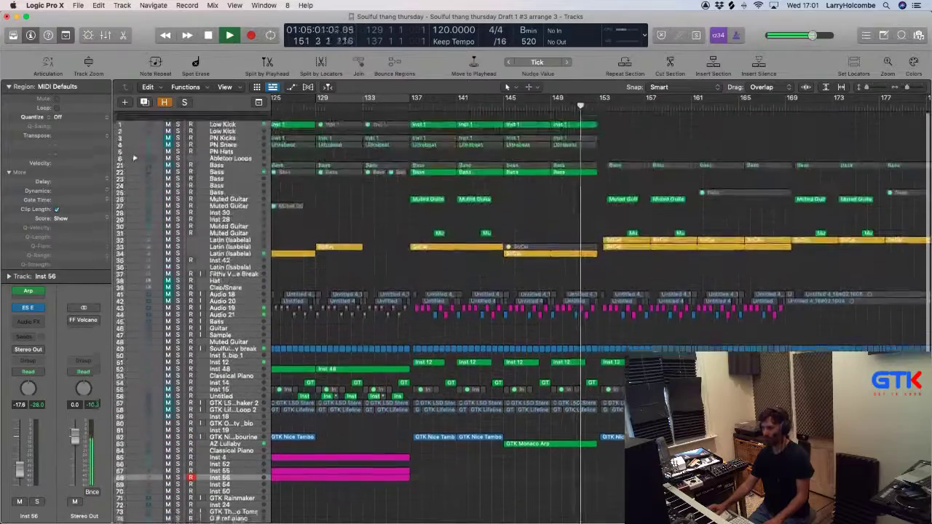
scroll(600, 313, down, 8)
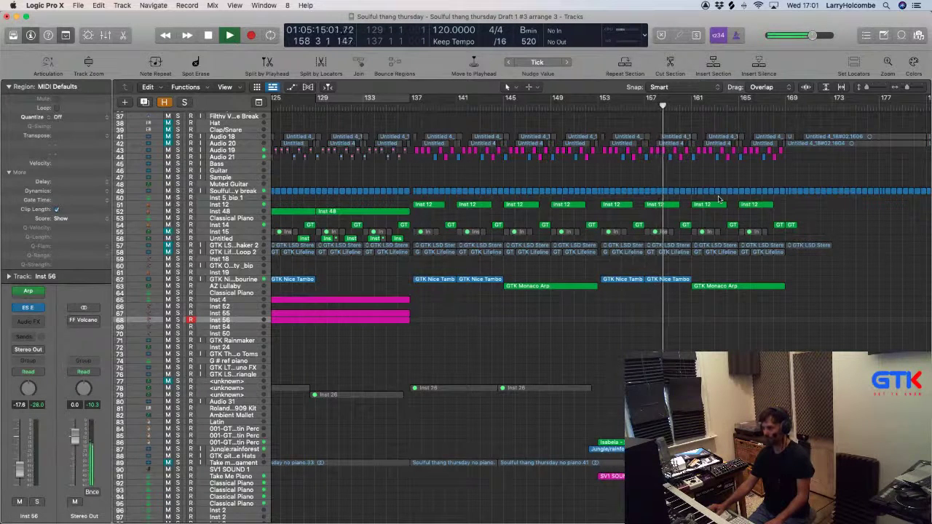
scroll(782, 207, down, 5)
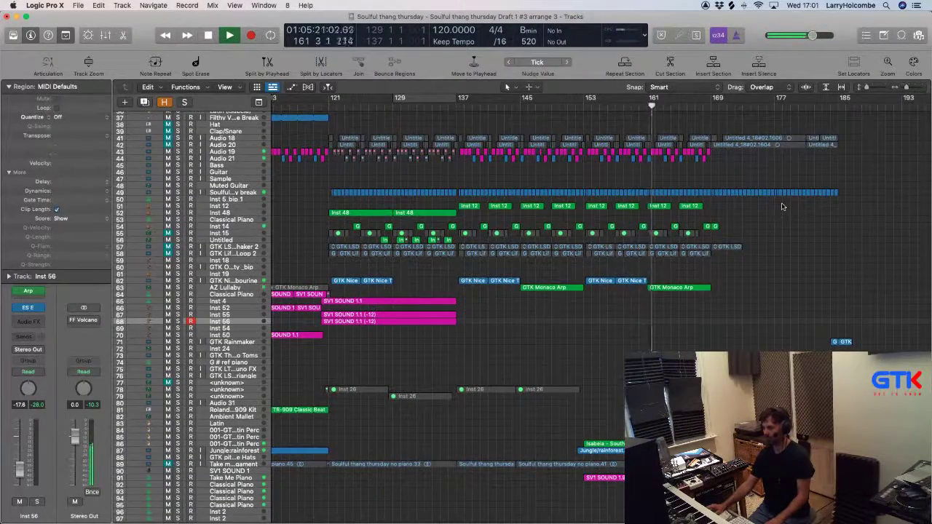
key(space)
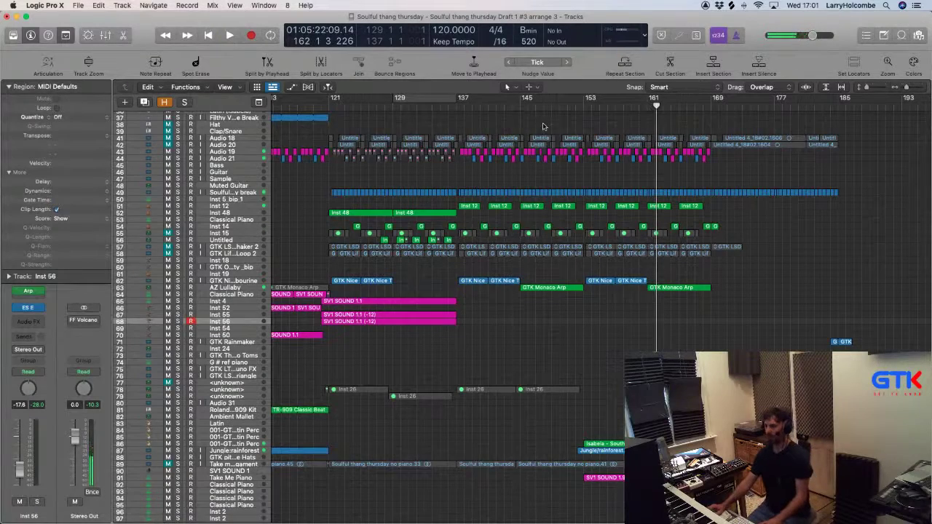
Set the cycle to bars 137 to 153 and split all regions in the project at its locators.
scroll(543, 127, up, 10)
double_click(449, 106)
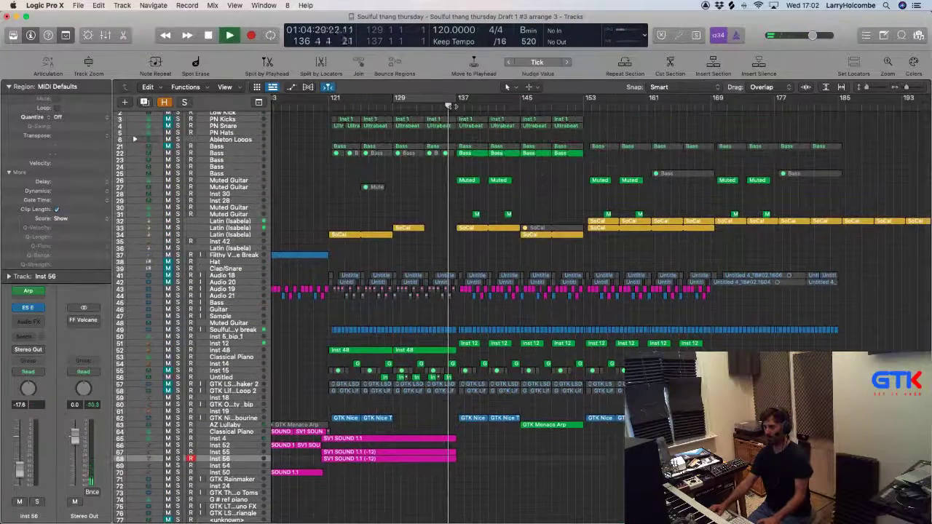
drag(453, 104, 591, 133)
key(super+a)
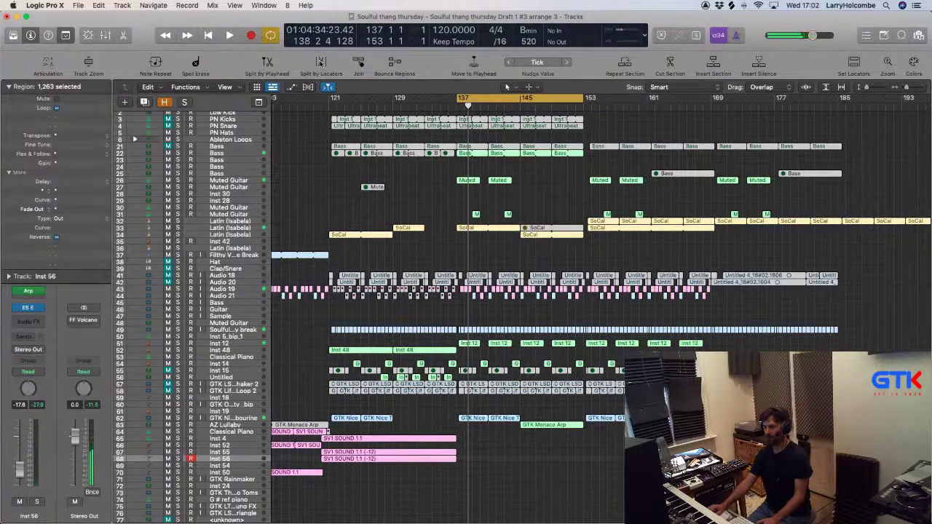
click(320, 63)
Turn the cycle off and play the arrangement from bar 158 to check the following section.
click(570, 98)
click(624, 105)
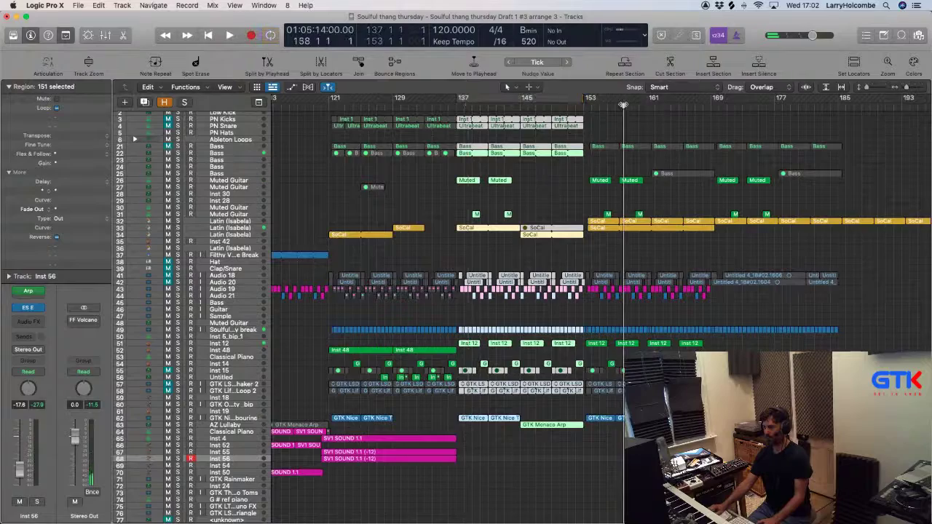
scroll(636, 132, down, 8)
key(space)
scroll(638, 136, up, 8)
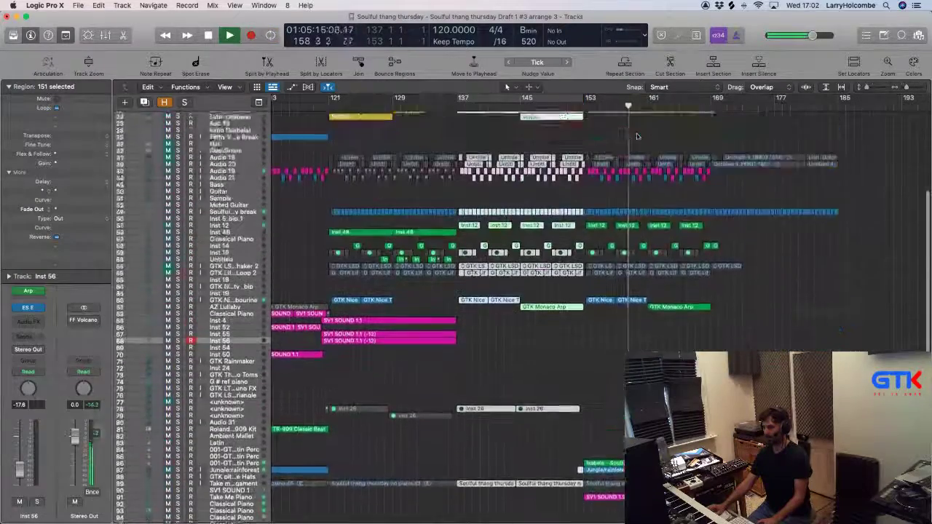
key(space)
Split all regions in the project at bar 161, splitting the notes that cross the split point.
click(646, 107)
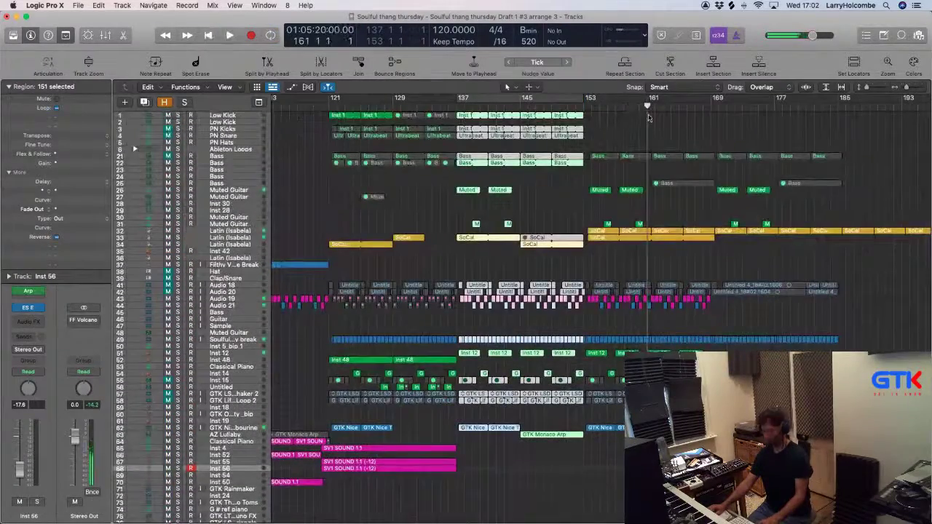
key(super+a)
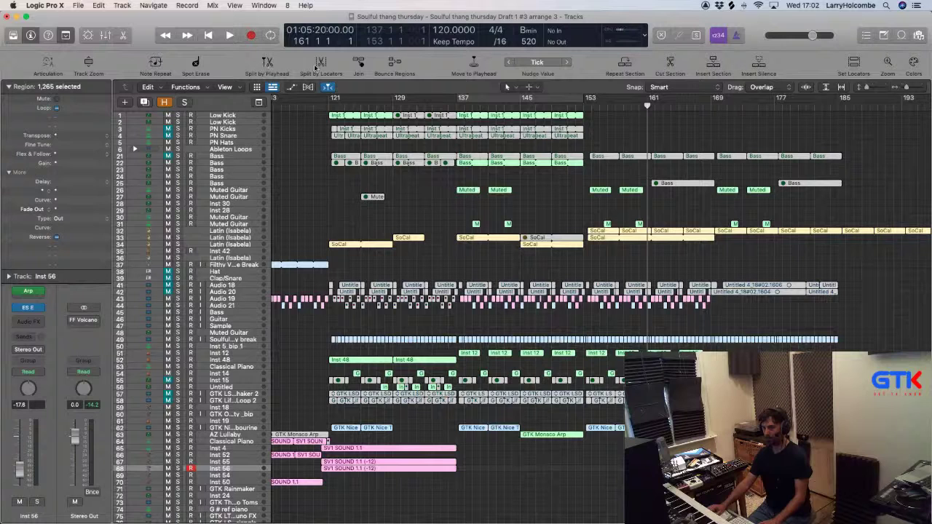
click(272, 66)
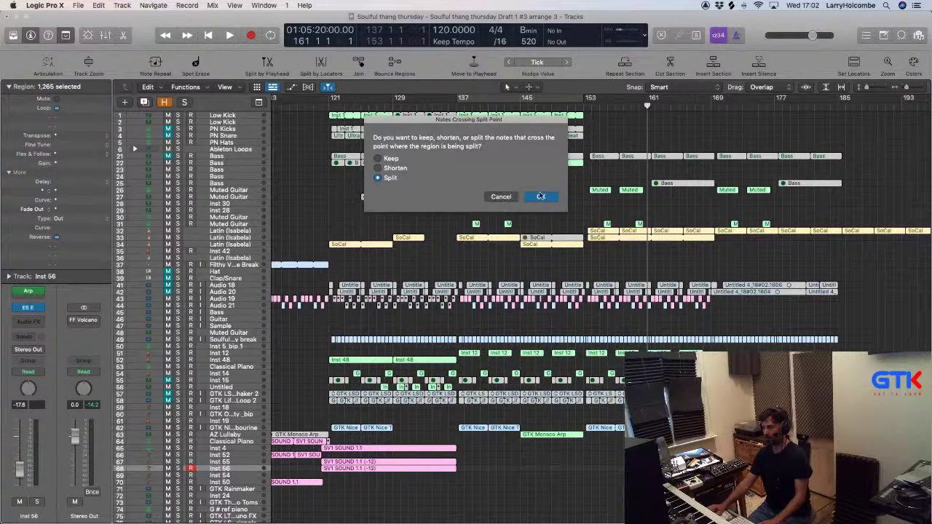
key(Return)
Examine the region boundaries around bar 161 closely across the guitar, bass and Latin tracks.
drag(591, 155, 708, 271)
drag(548, 197, 670, 268)
drag(453, 203, 610, 261)
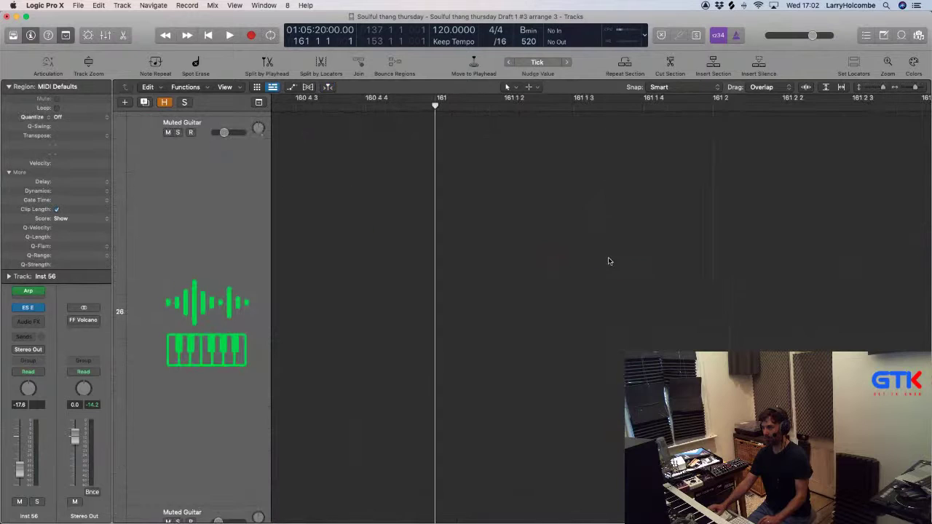
key(super+Left)
key(super+Left)
key(super+Left)
key(super+Up)
key(super+Up)
key(super+Up)
scroll(609, 260, down, 10)
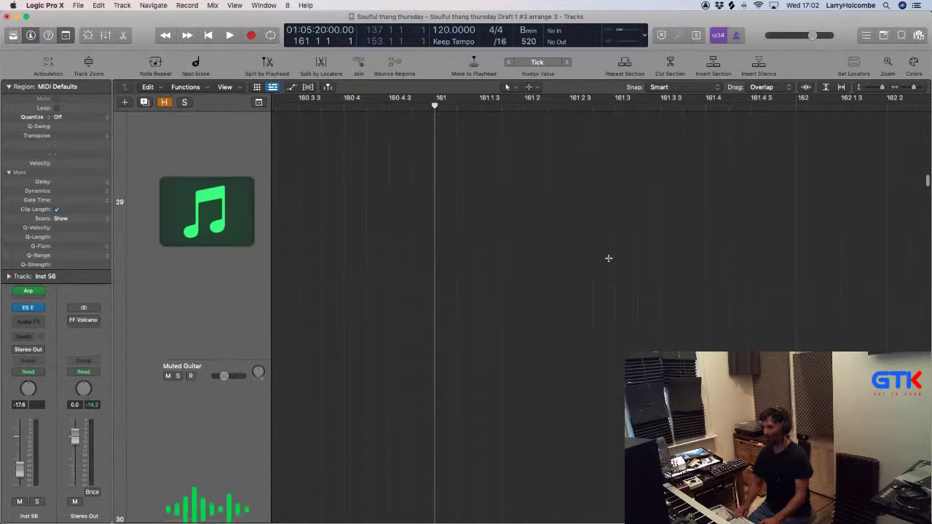
key(super+Left)
key(super+Up)
key(super+Up)
key(super+Up)
key(super+Up)
key(super+Up)
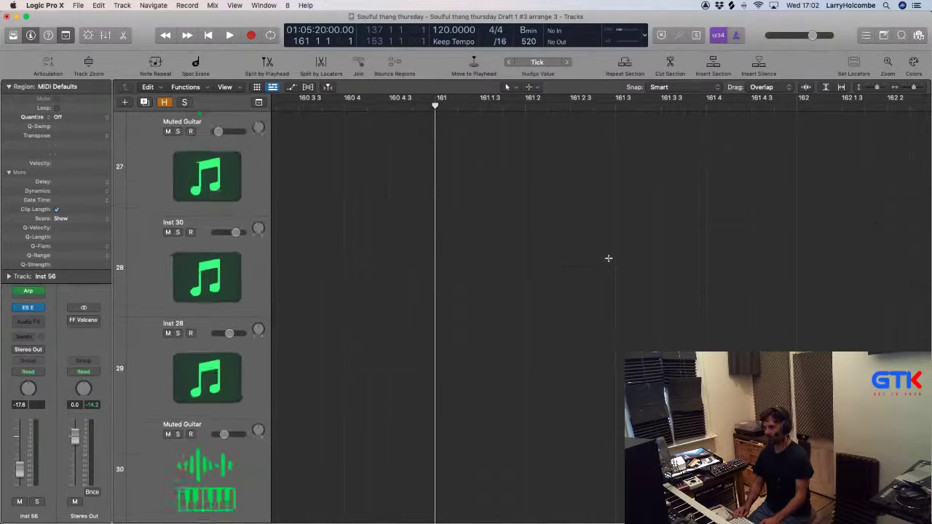
key(super+Up)
key(super+Up)
key(super+Up)
key(super+Up)
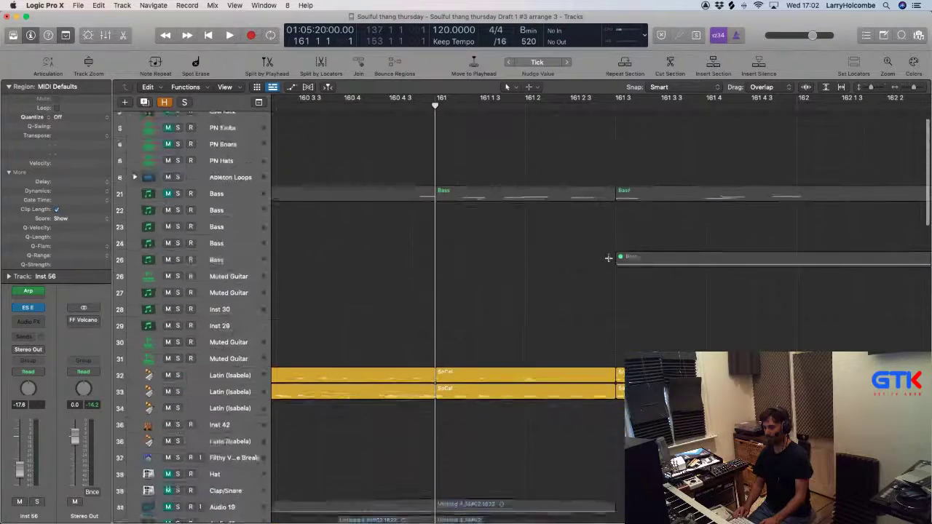
key(super+Up)
key(super+Up)
key(super+Left)
key(super+Left)
key(super+Left)
key(super+Up)
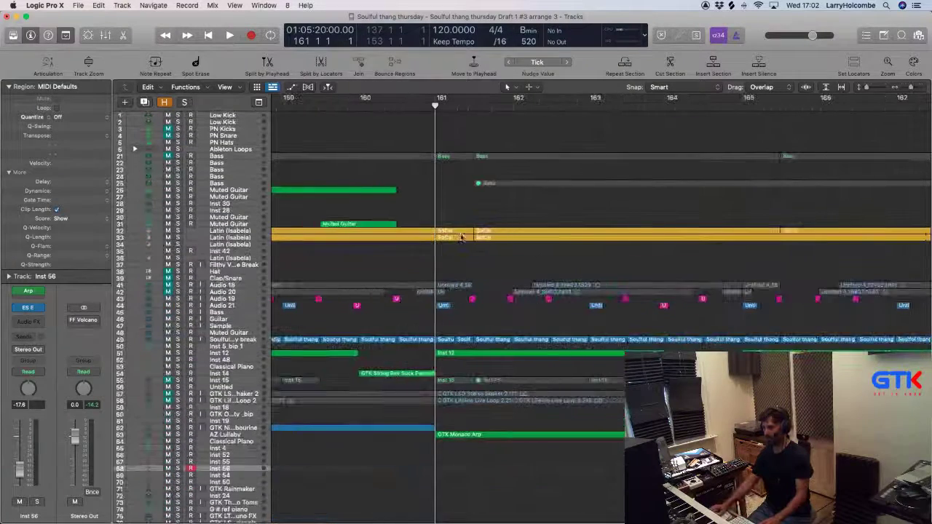
Select every region from bar 161 onward and move them to bar 165 together with their track automation.
click(455, 232)
key(super+a)
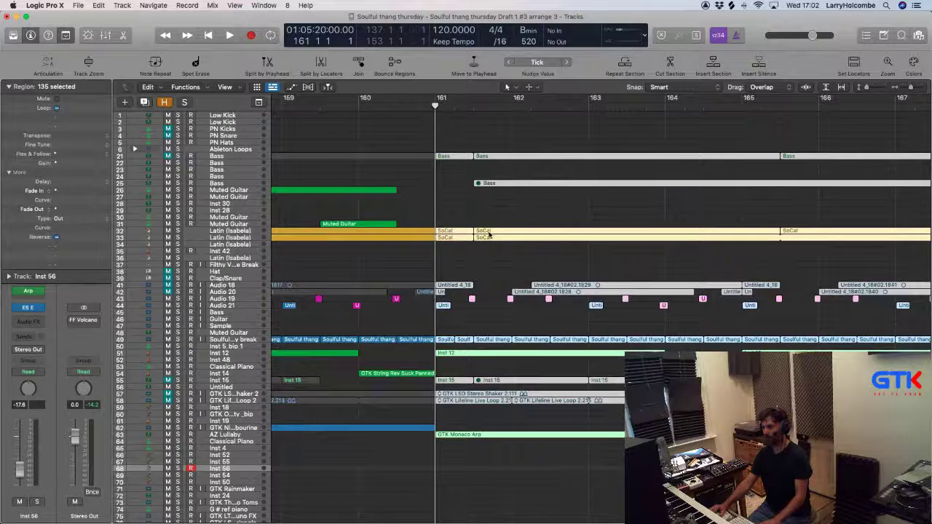
drag(487, 232, 753, 231)
click(539, 183)
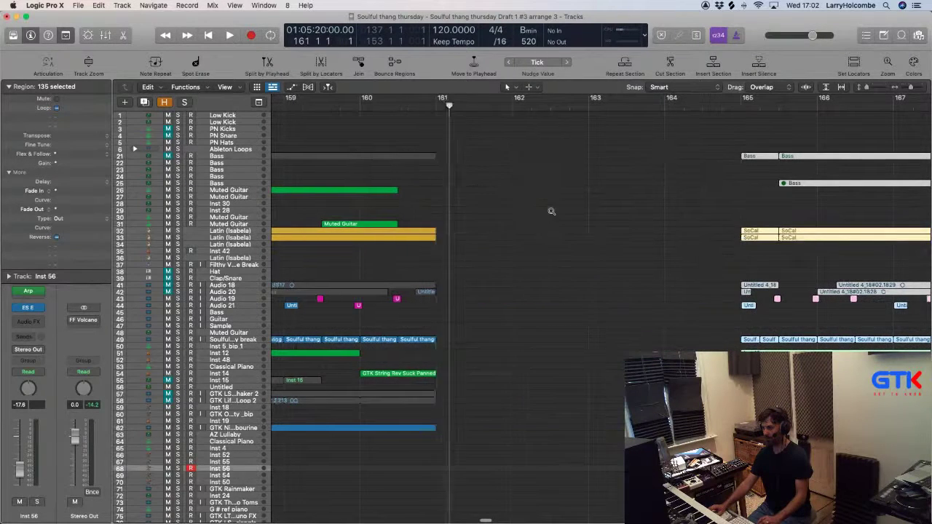
Check the SV1 SOUND 1.9 region, then move all regions from bar 165 onward to bar 169 with their track automation.
scroll(552, 291, down, 10)
scroll(551, 334, up, 1)
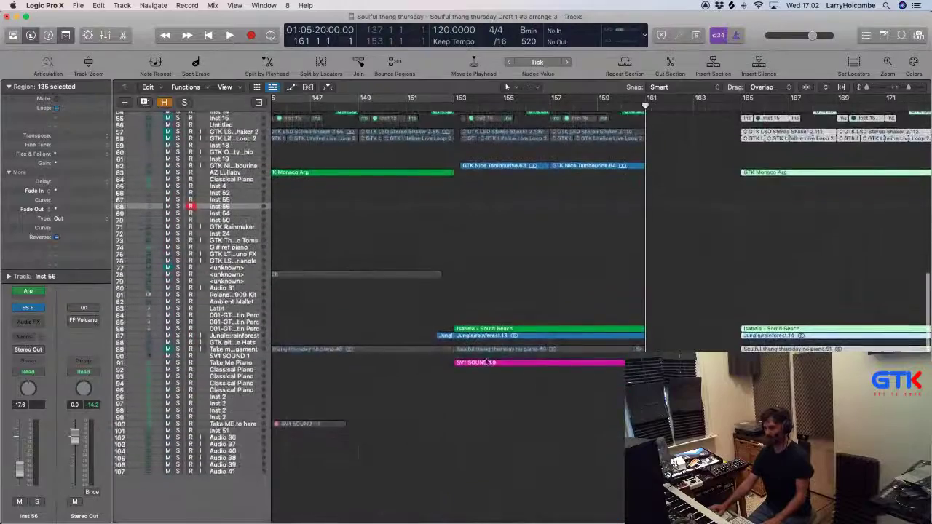
click(479, 364)
scroll(479, 365, up, 5)
scroll(479, 365, up, 4)
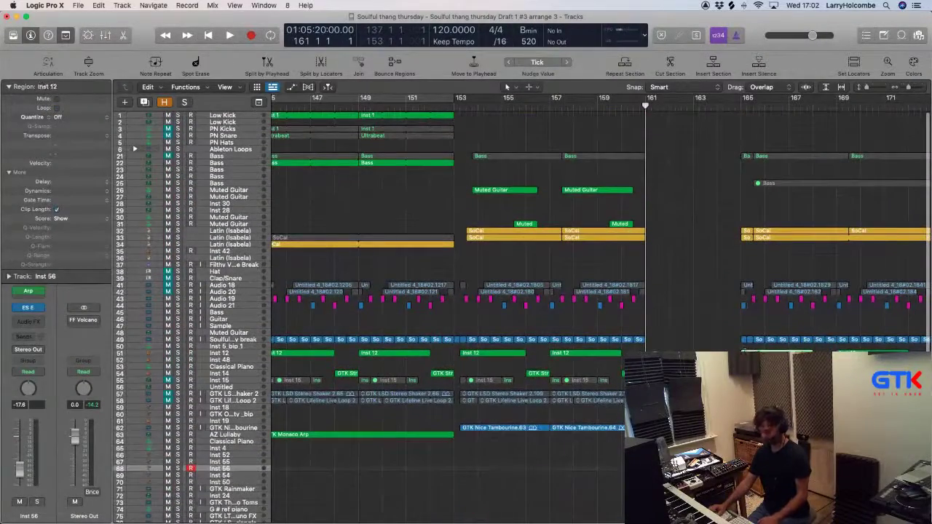
key(shift+f)
drag(758, 354, 855, 349)
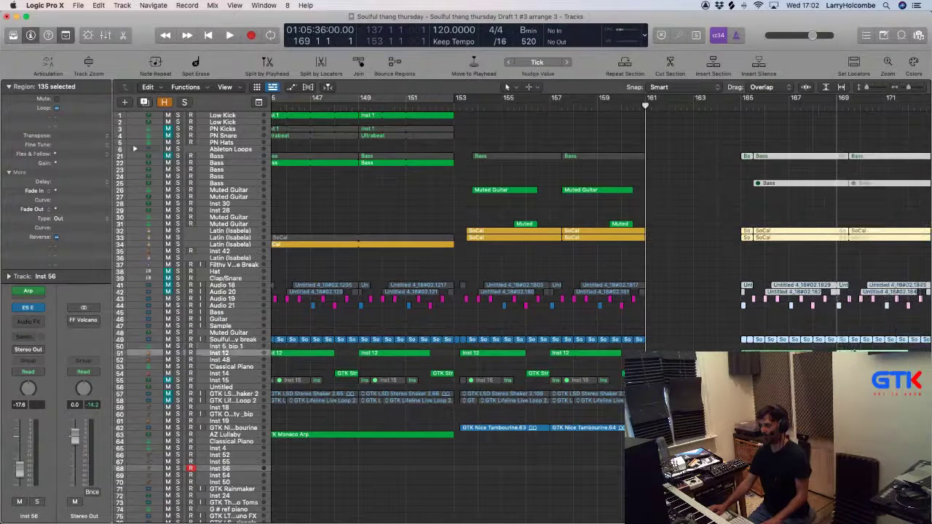
click(539, 182)
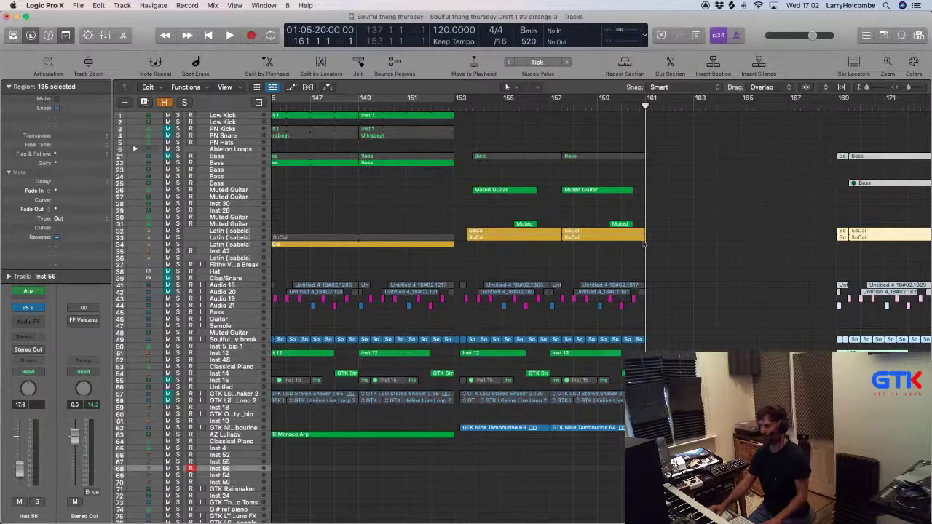
Move the SV1 SOUND 1.9 region on the Take Me Piano track to start at bar 161.
scroll(538, 428, down, 10)
click(484, 407)
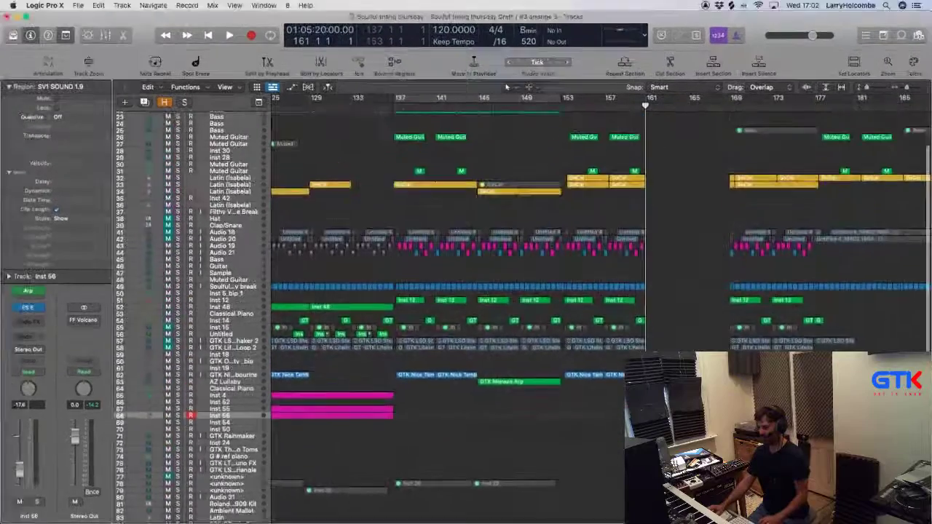
Copy the five SoCal regions after bar 169 on the two Latin tracks back to bar 161.
scroll(707, 268, up, 6)
scroll(707, 268, down, 2)
drag(583, 174, 887, 370)
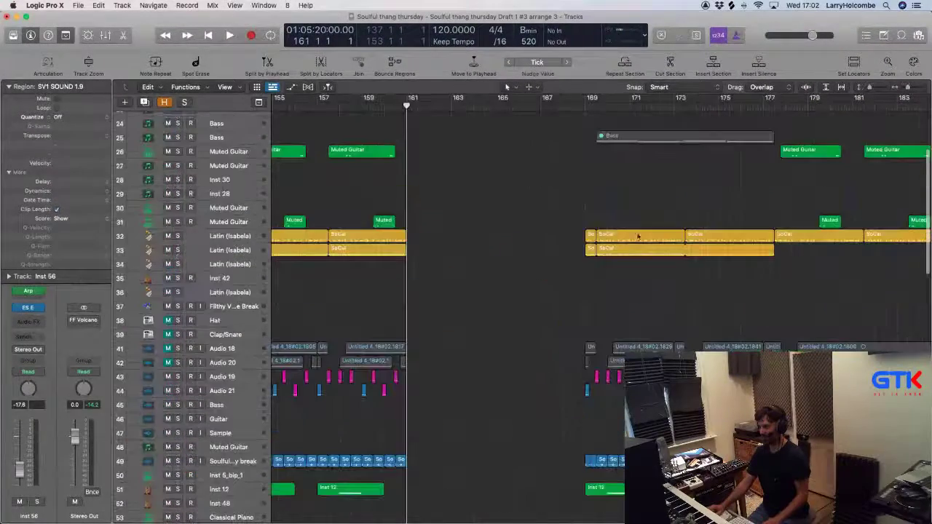
drag(557, 213, 702, 267)
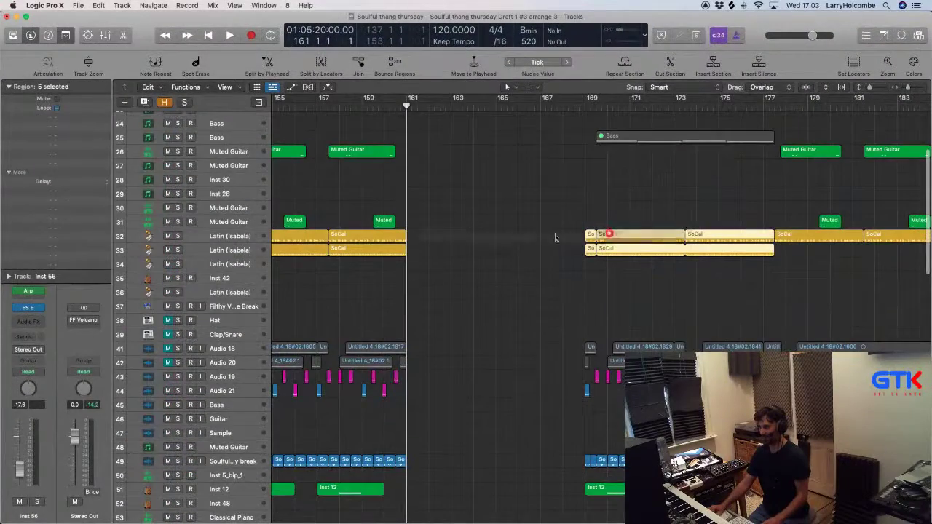
drag(591, 237, 413, 237)
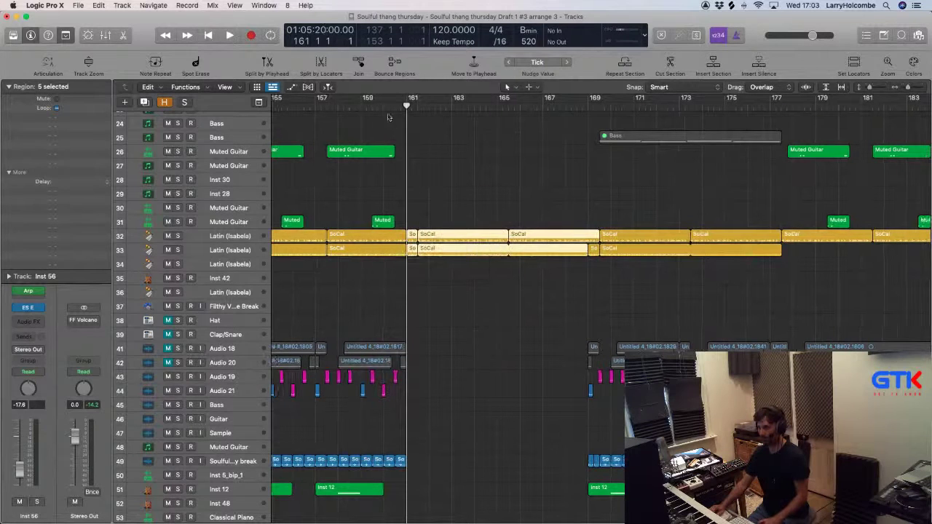
Set the cycle to bars 161 to 169 and start playing the new section.
drag(410, 100, 590, 100)
scroll(582, 291, left, 2)
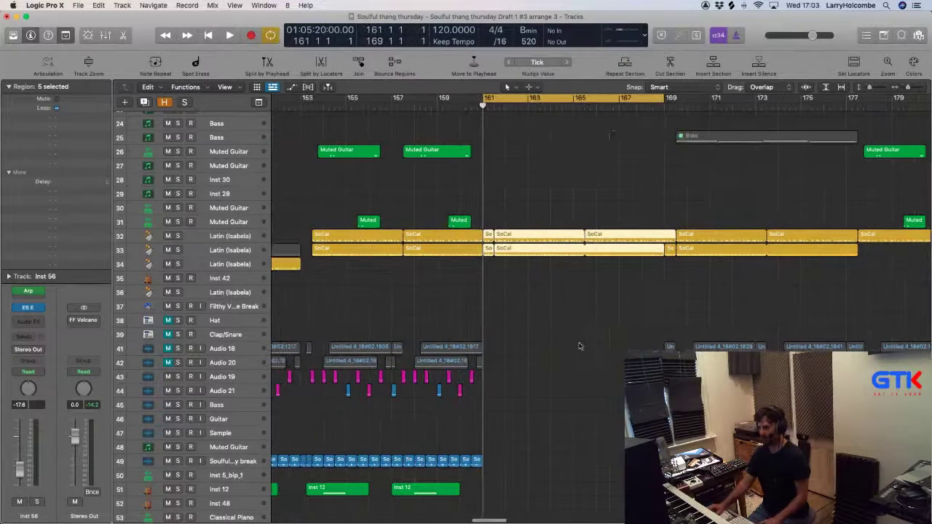
scroll(582, 344, down, 5)
scroll(583, 344, down, 3)
key(space)
Copy the Soulful break slices from bars 169 to 177 back to bar 161 to fill the gap.
drag(631, 166, 845, 182)
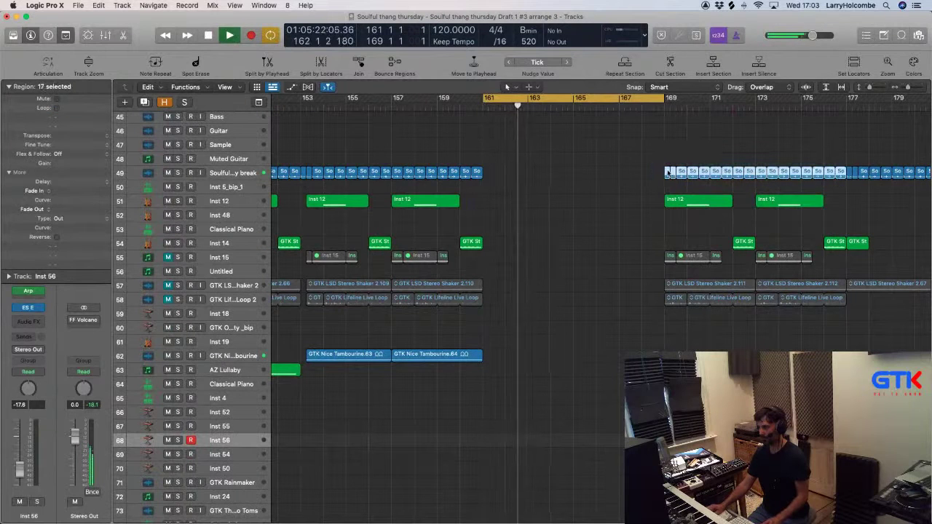
drag(668, 172, 487, 178)
scroll(522, 192, down, 1)
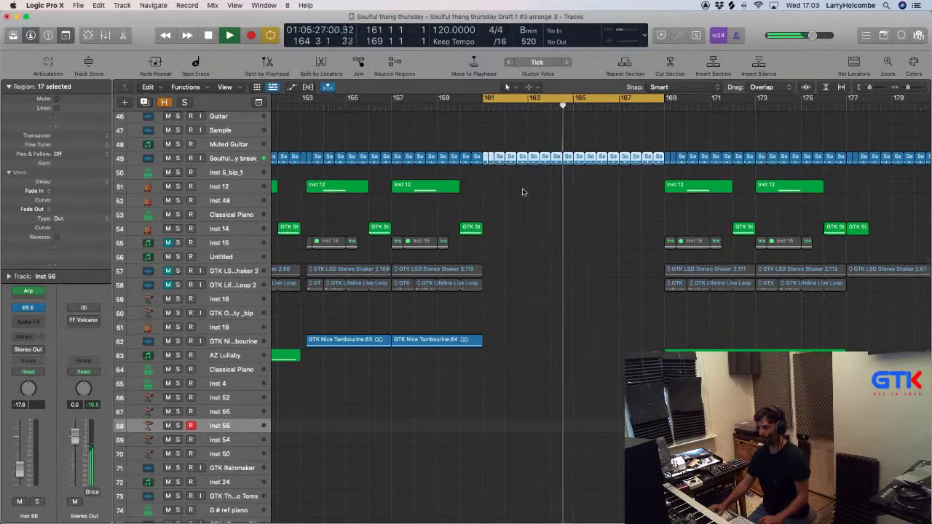
Turn the cycle off and review the tracks around the gap between bars 161 and 169 during playback.
scroll(522, 192, down, 2)
scroll(523, 193, down, 1)
scroll(523, 192, up, 3)
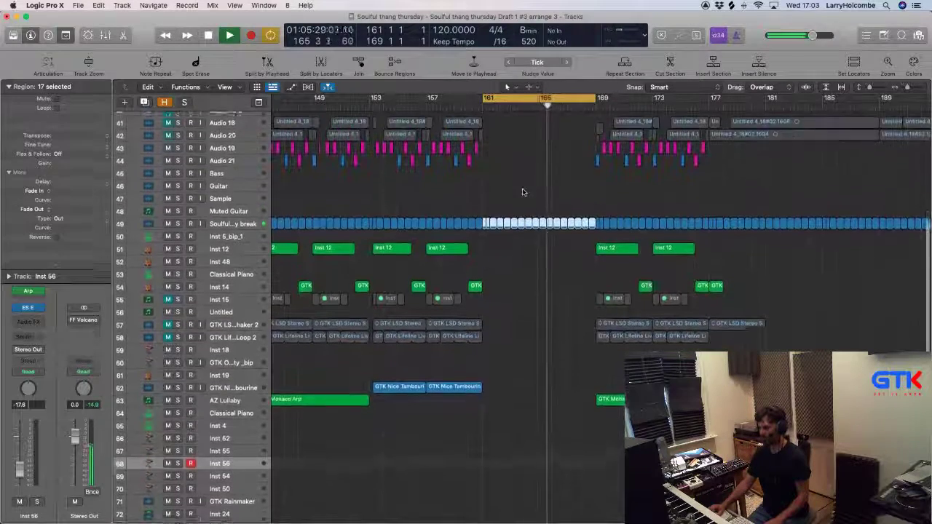
scroll(521, 192, up, 4)
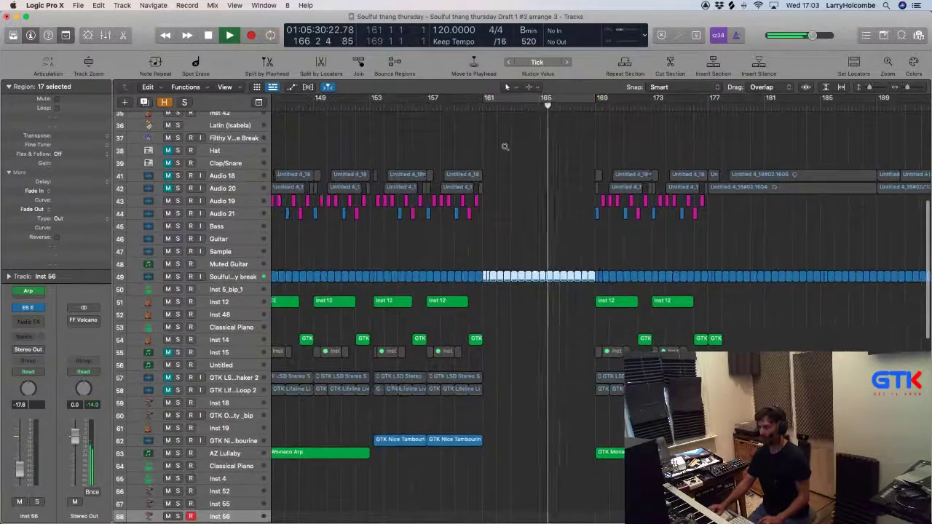
scroll(502, 146, down, 12)
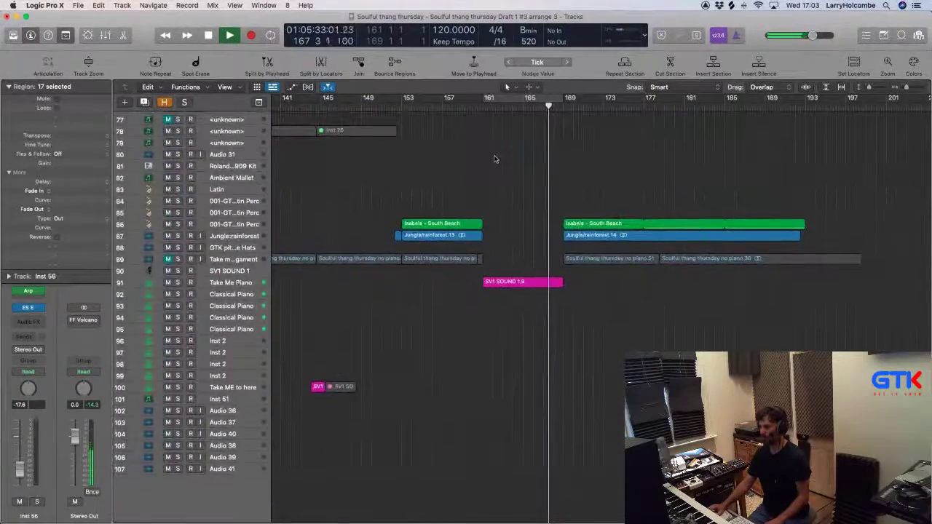
click(494, 158)
scroll(495, 158, up, 12)
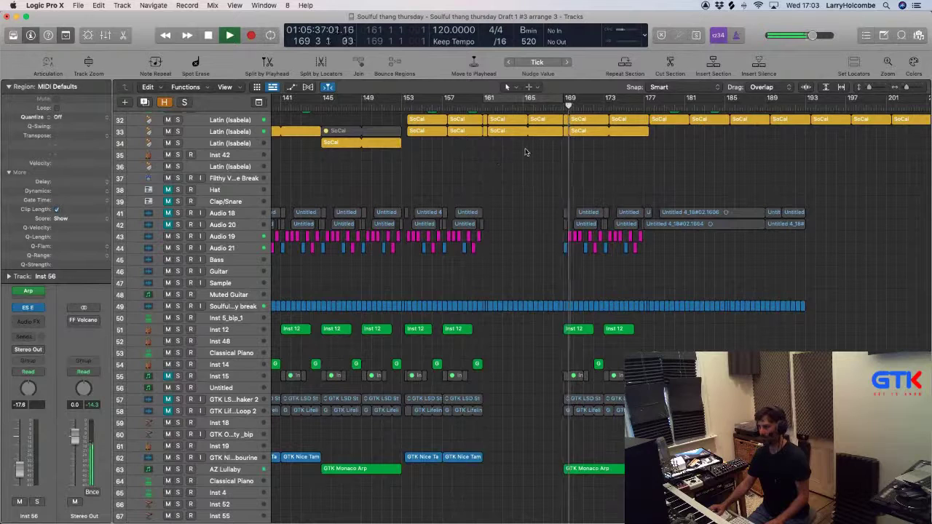
scroll(525, 152, up, 5)
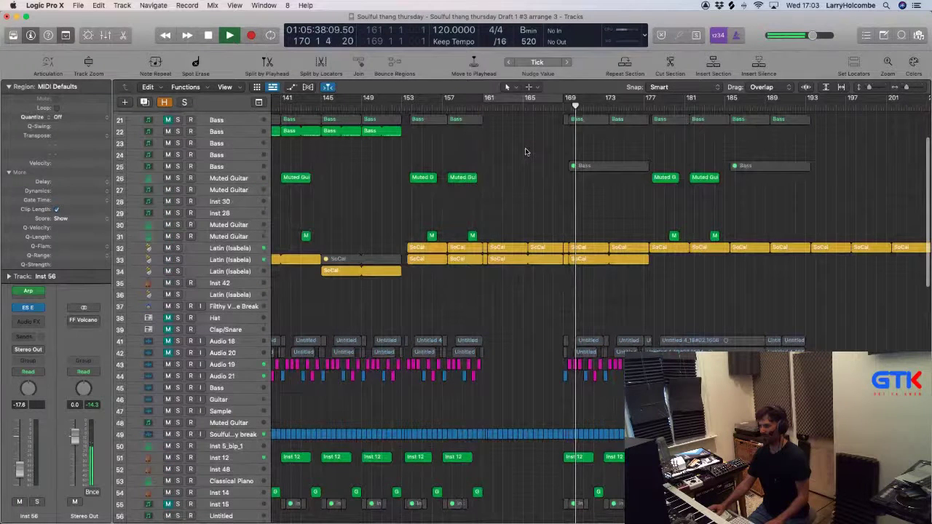
key(super+Up)
scroll(526, 152, up, 10)
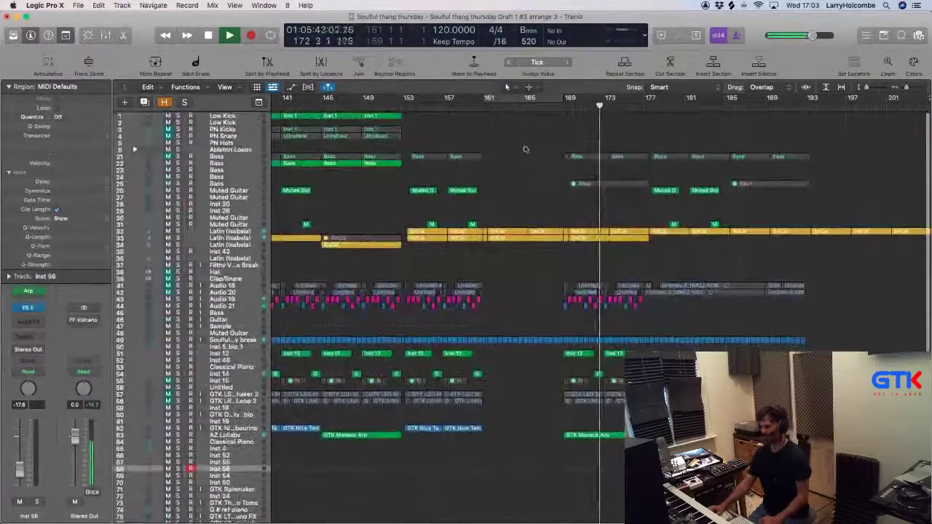
key(super+Left)
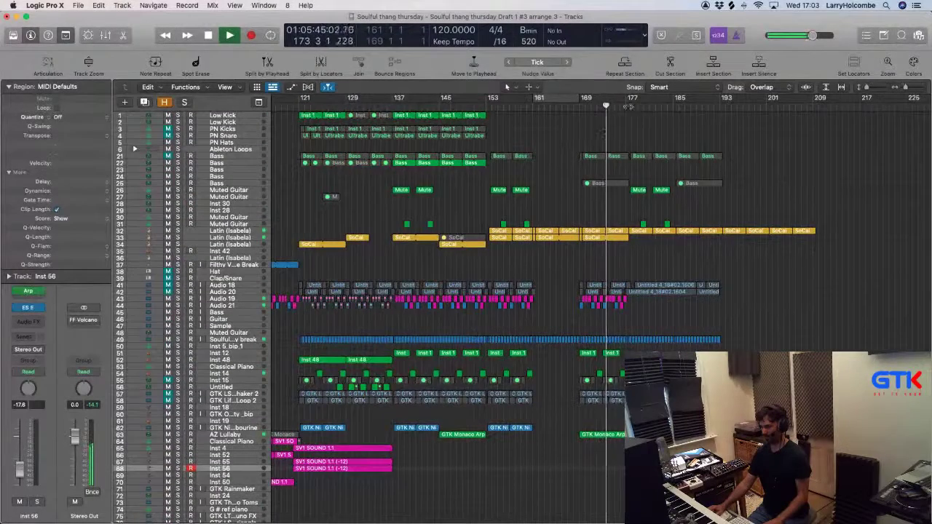
Stop playback and audition the transition from bar 160 into bar 161.
key(space)
click(526, 107)
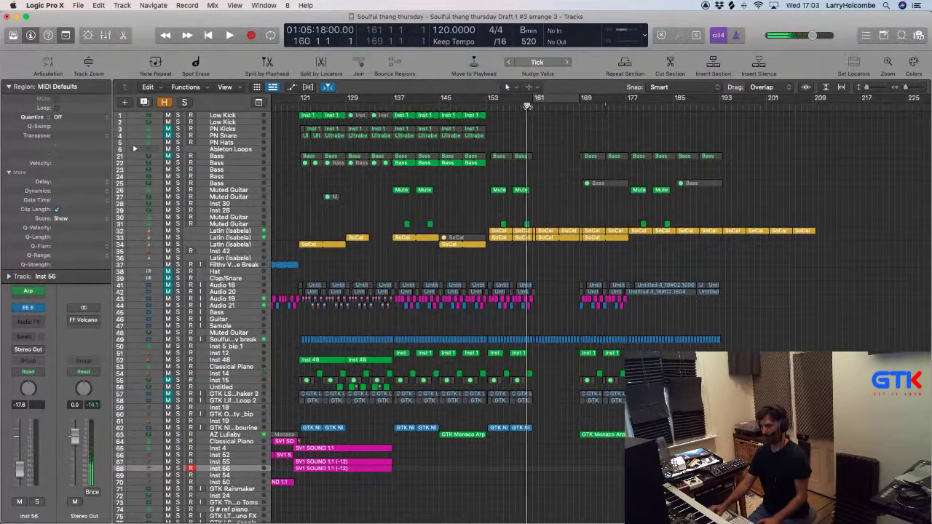
key(space)
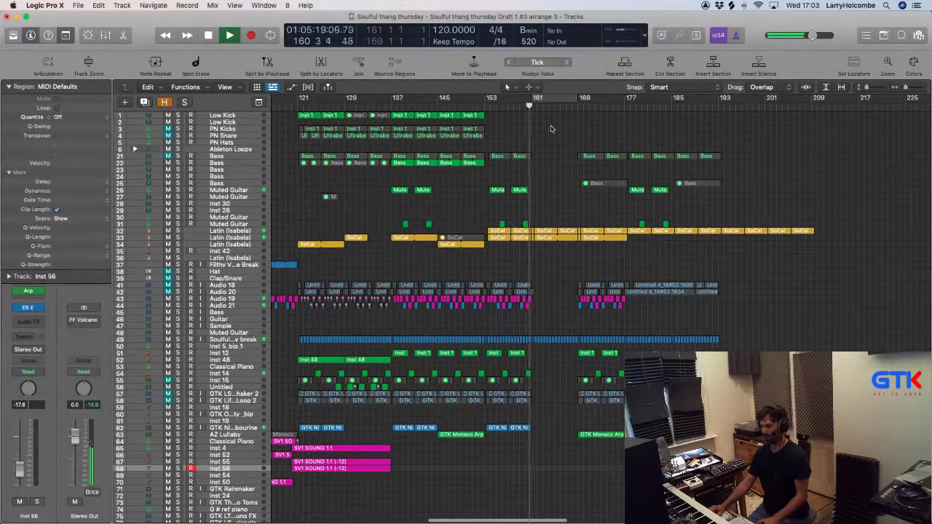
key(space)
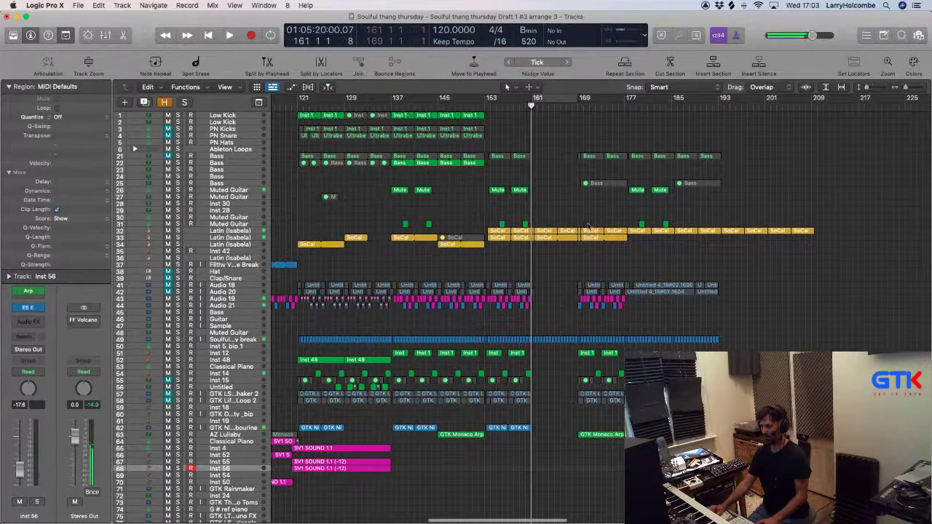
Select all regions from bar 169 onward and move them to bar 185 together with their track automation.
click(579, 307)
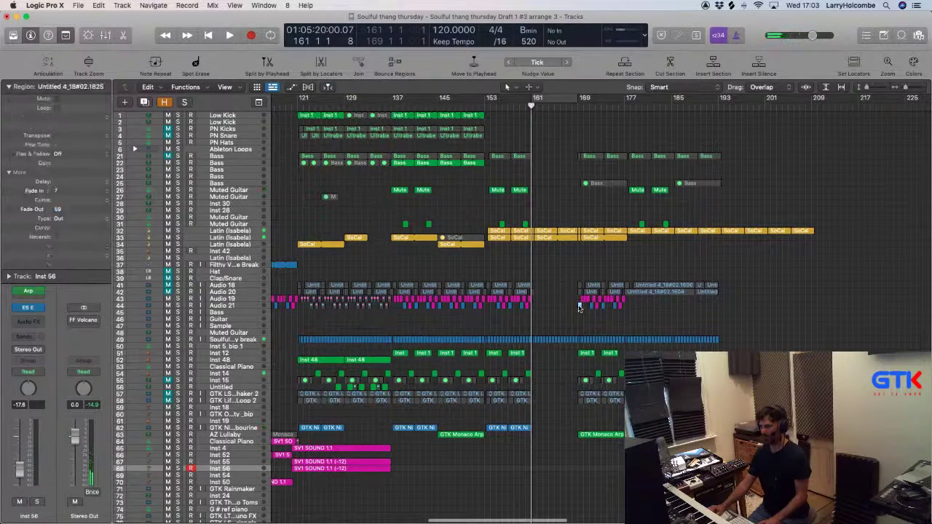
click(591, 435)
key(shift+f)
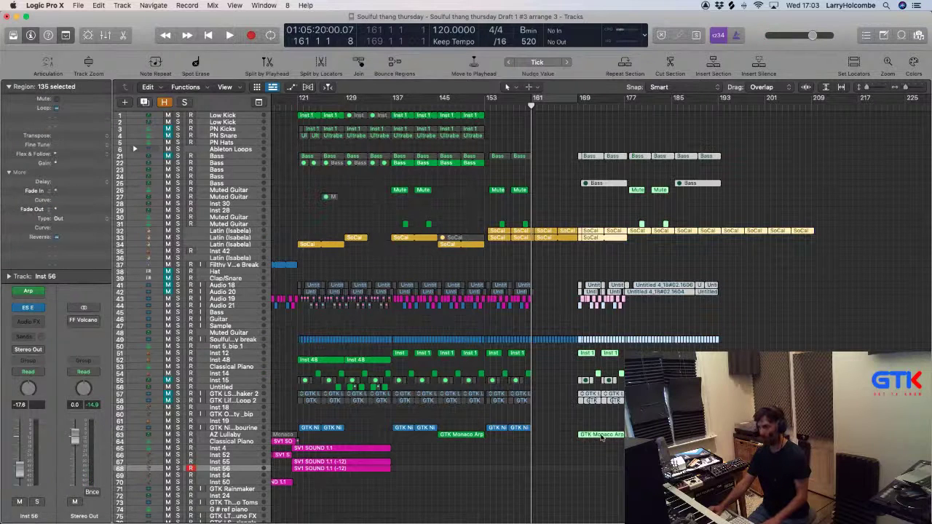
drag(601, 436, 694, 437)
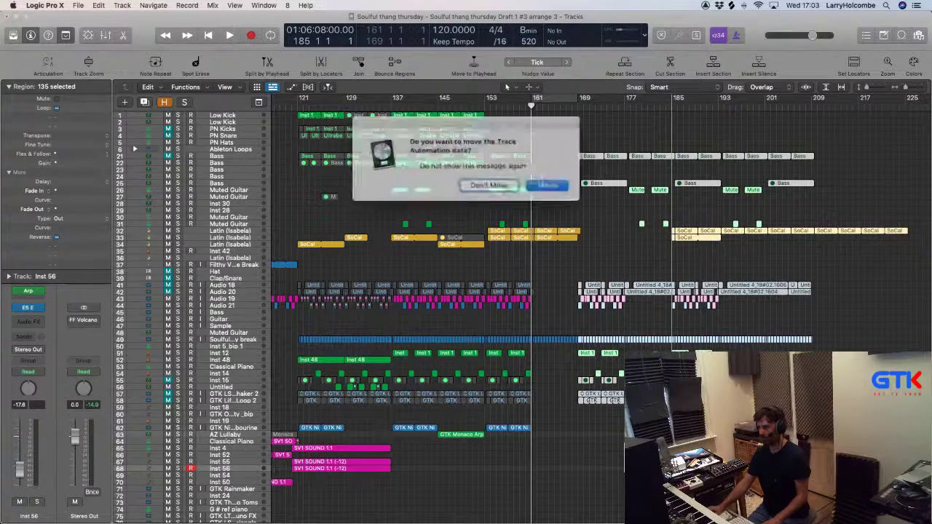
click(538, 183)
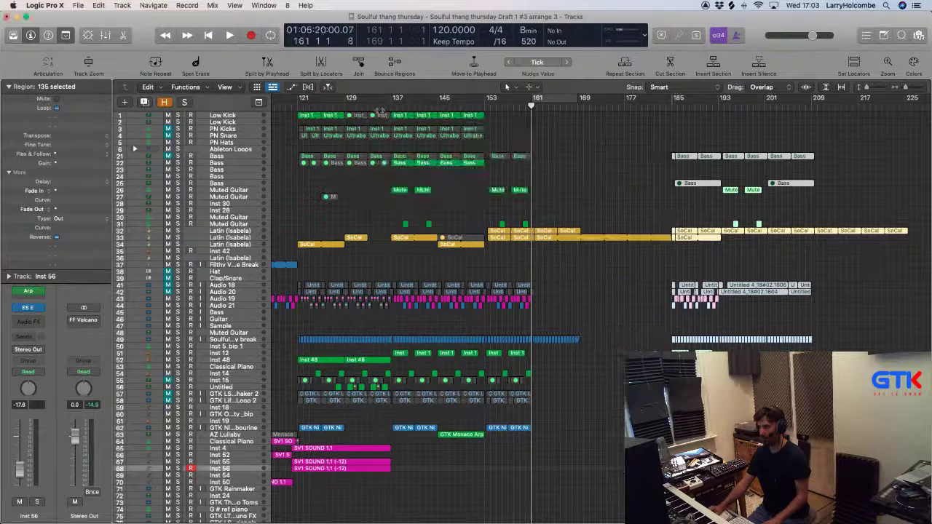
Copy all regions between bars 137 and 153 to bar 169 together with their automation data.
click(396, 103)
key(space)
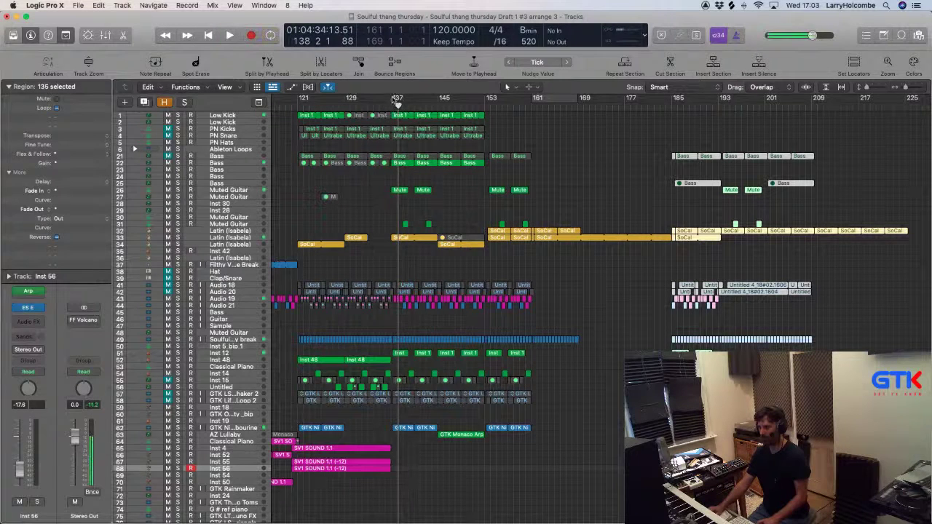
drag(397, 104, 485, 107)
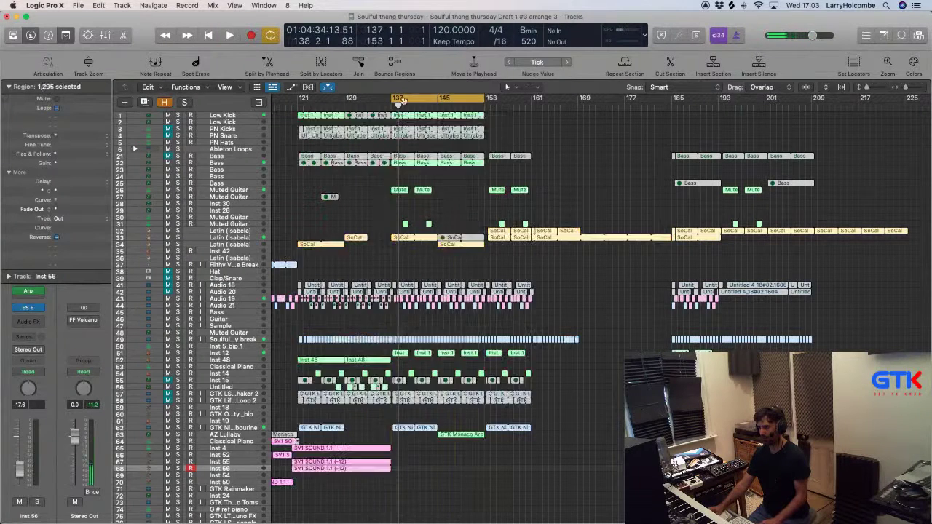
click(318, 64)
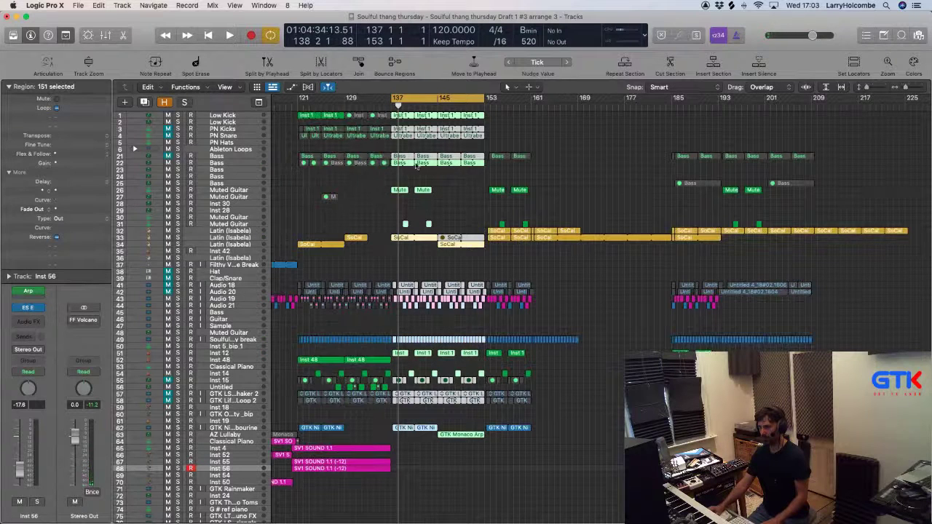
drag(397, 192, 587, 192)
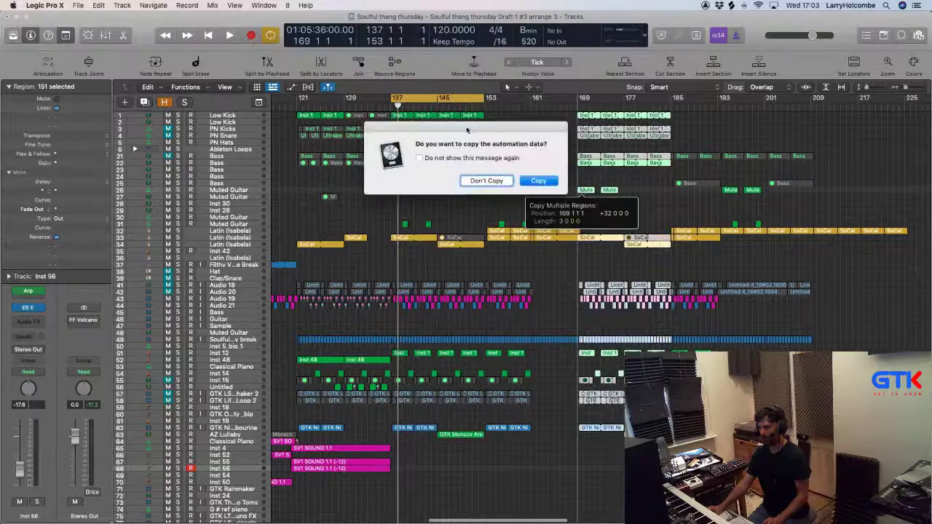
click(538, 182)
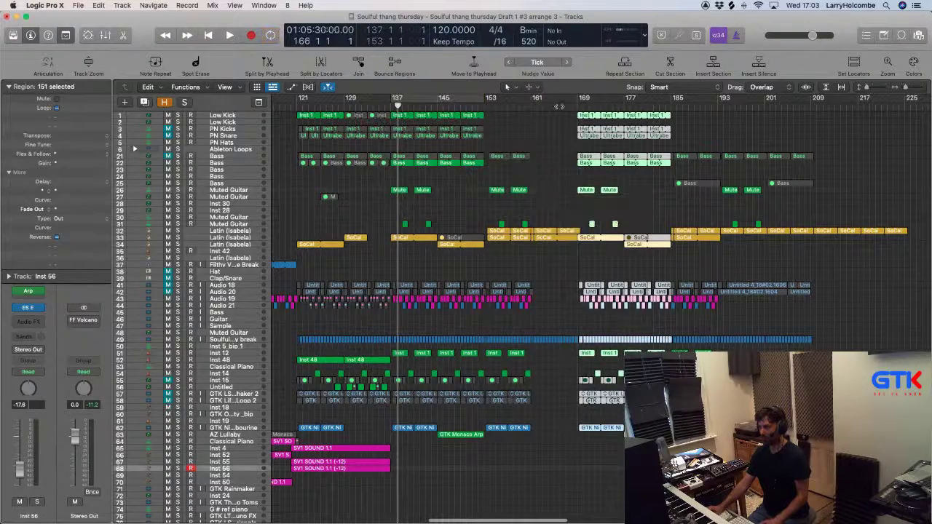
Play from bar 166 and review the tracks across the newly copied section.
click(522, 129)
scroll(522, 129, down, 10)
key(space)
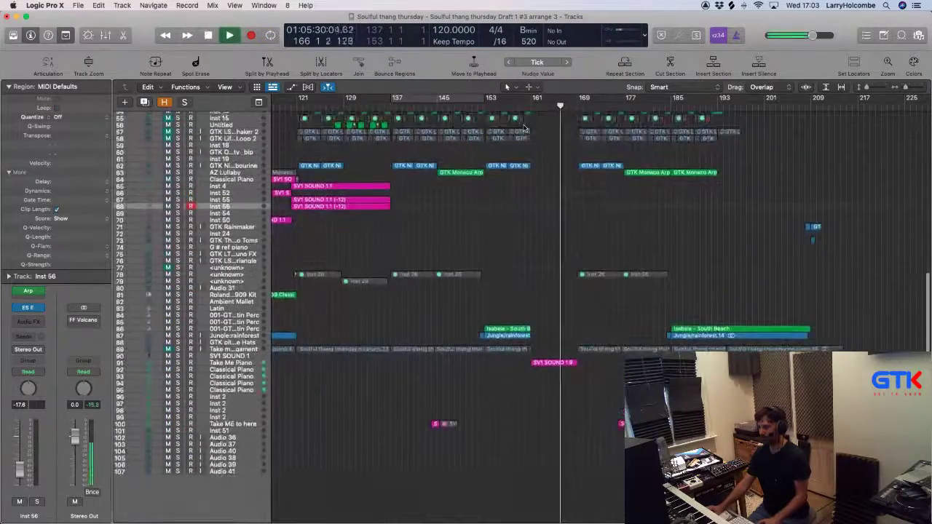
scroll(523, 129, up, 8)
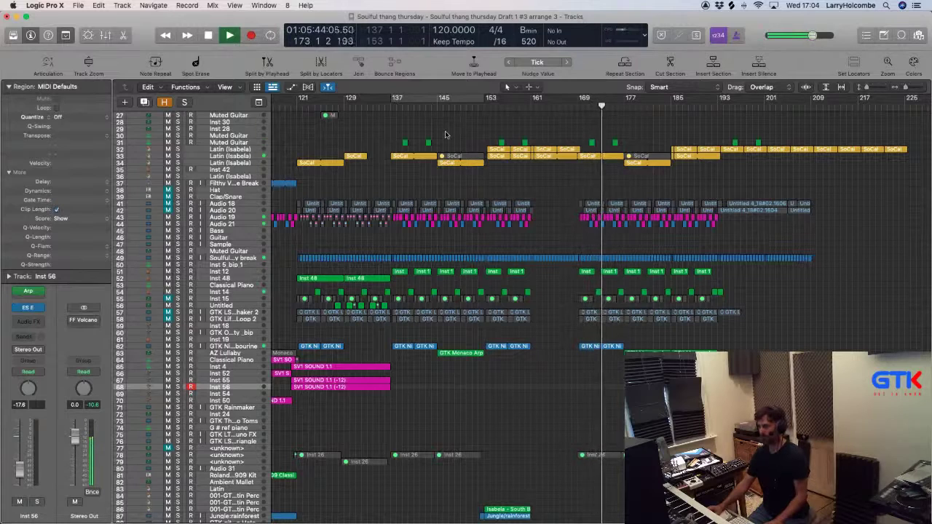
scroll(675, 163, up, 6)
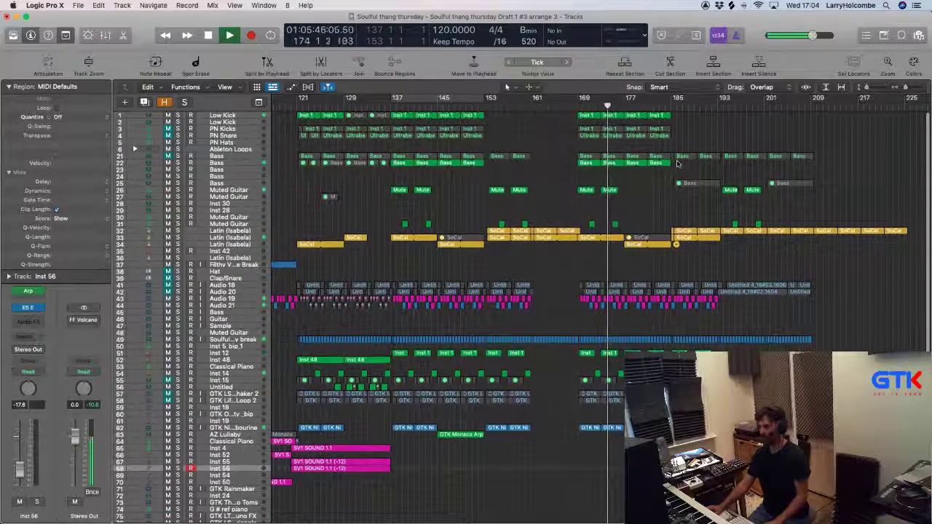
On Bass track 22, delete the regions from bar 177 to 185 and mute the two regions between bars 169 and 177.
key(Delete)
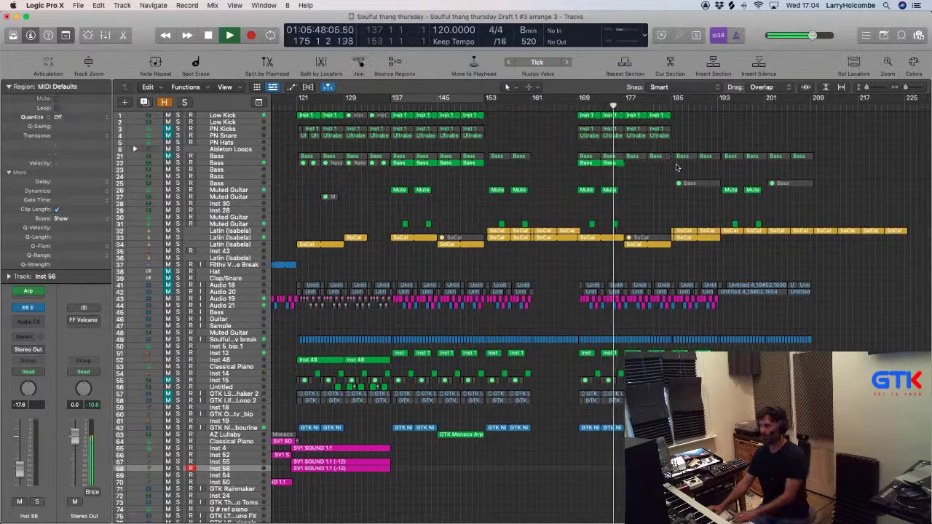
scroll(626, 169, left, 1)
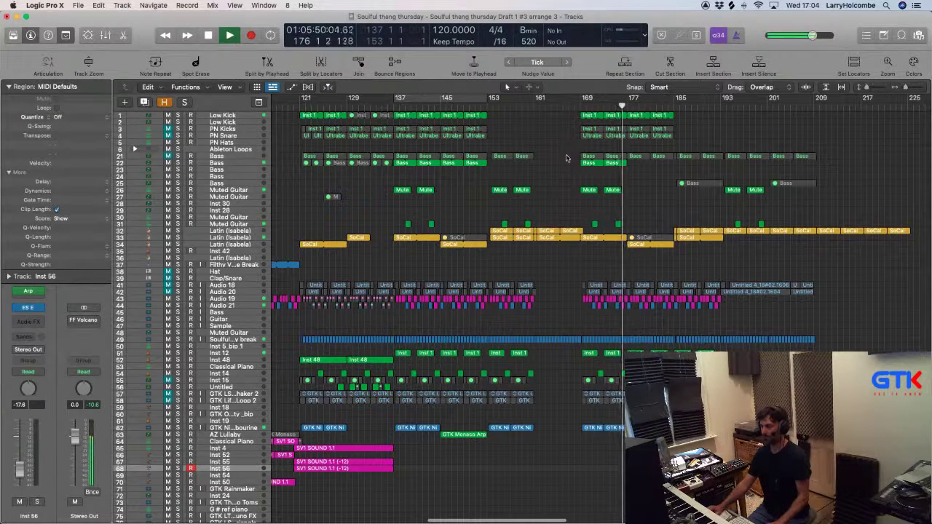
key(ctrl+m)
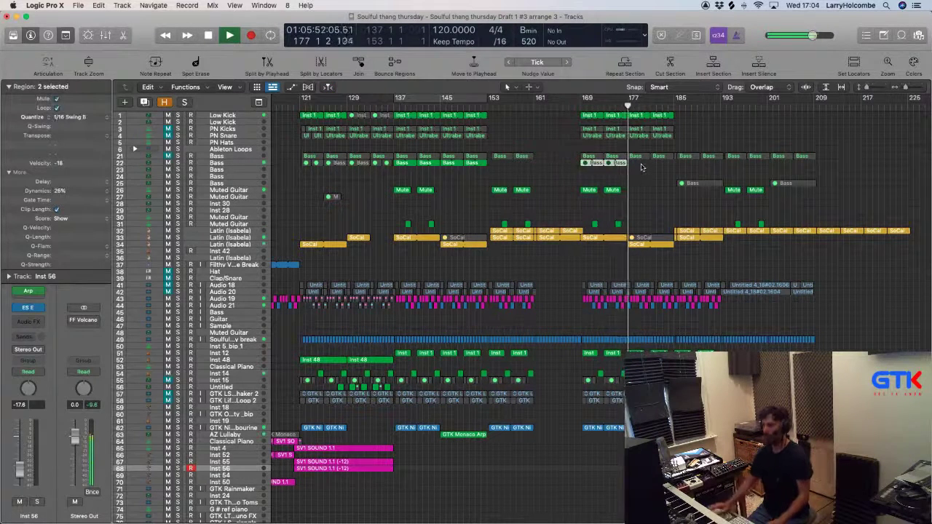
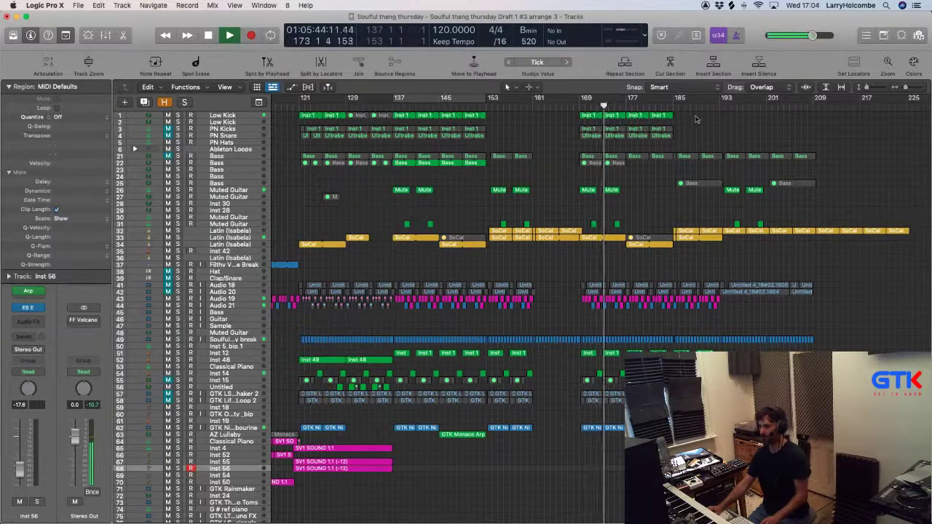
Delete the Low Kick regions between bars 177 and 185.
key(Delete)
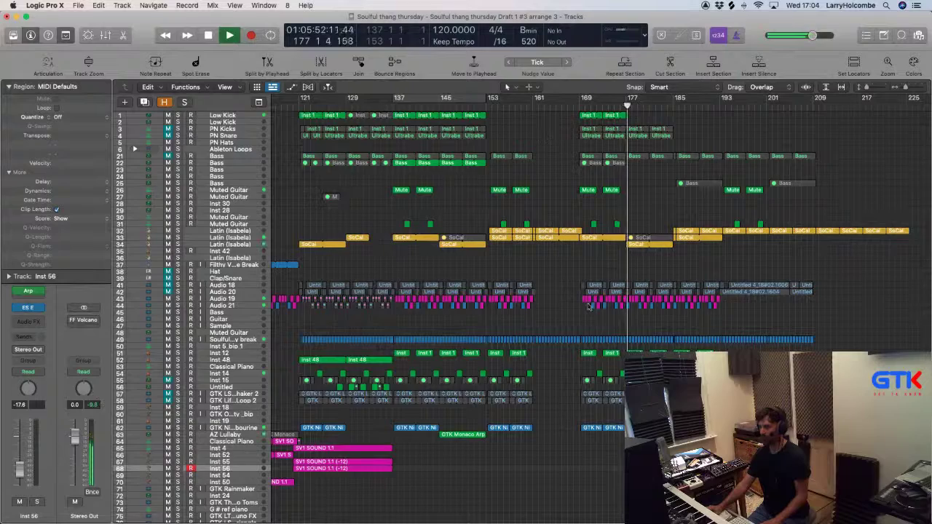
scroll(590, 307, down, 3)
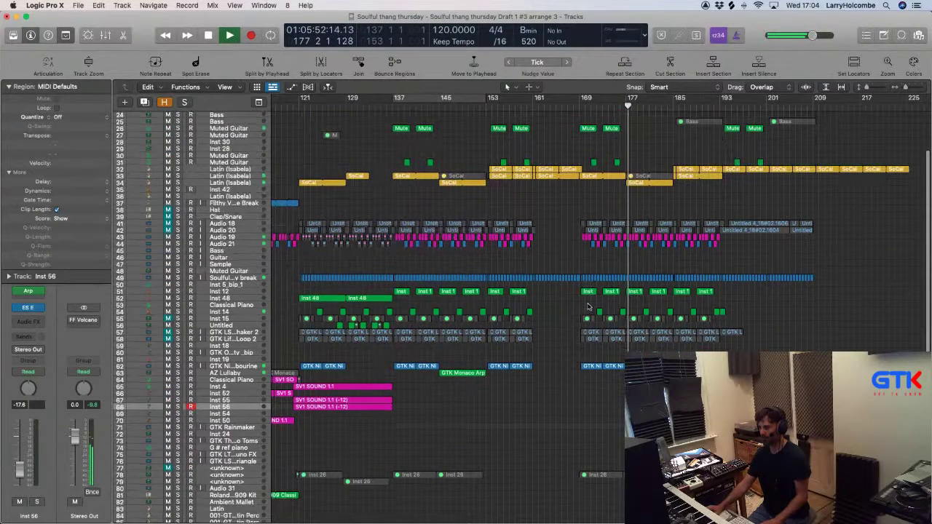
scroll(588, 307, up, 3)
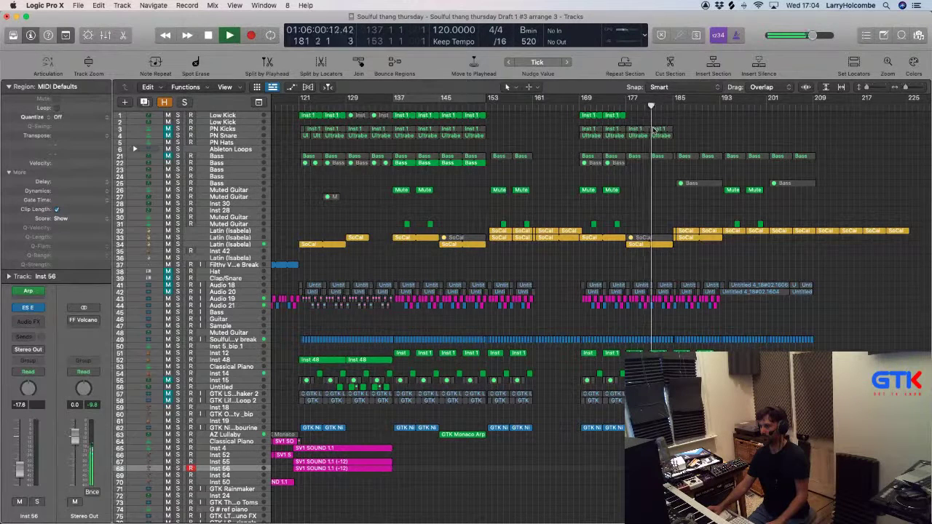
Repeat the section from bar 169 to 177 directly after itself, pushing the later material back eight bars.
drag(581, 99, 626, 99)
key(super+a)
key(space)
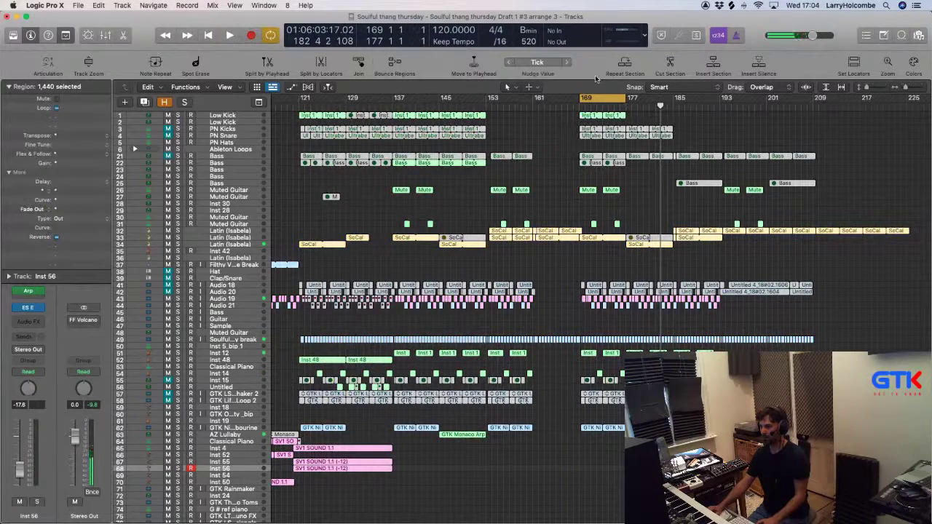
click(615, 96)
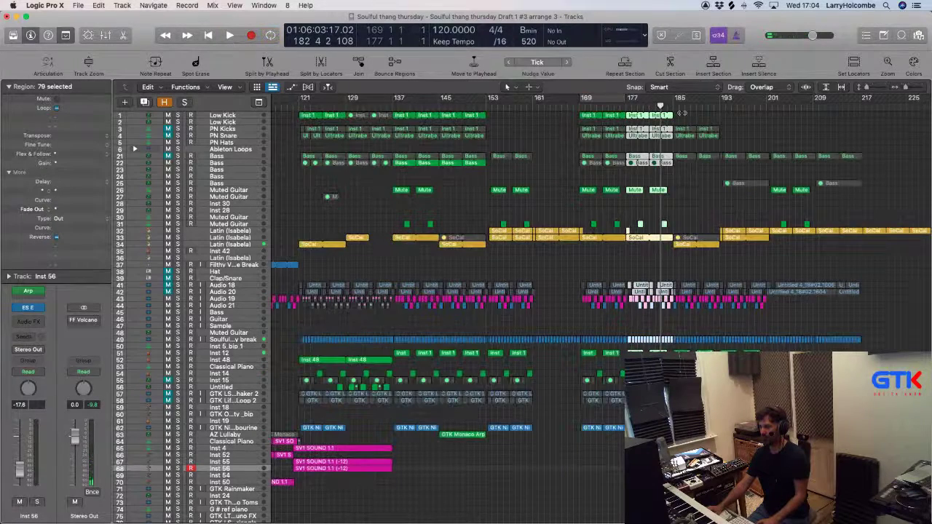
click(744, 129)
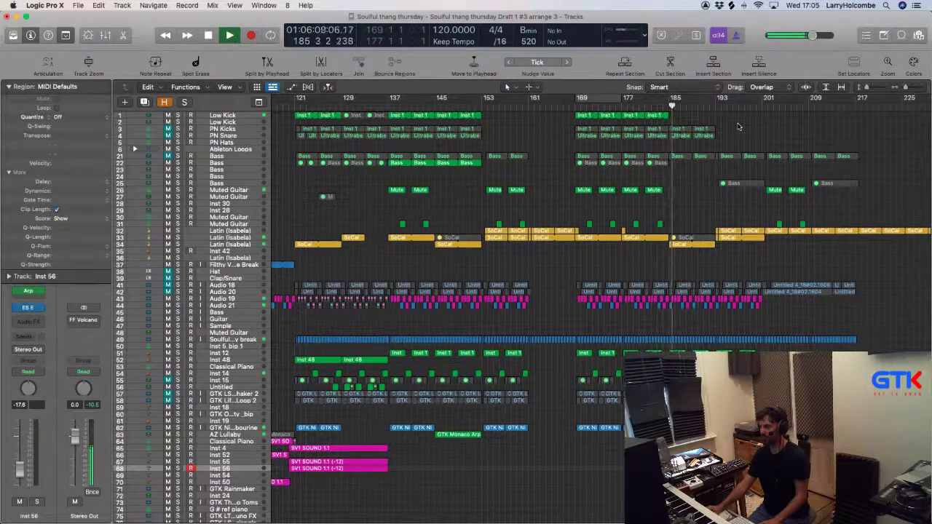
Delete the GTK Monaco Arp region at bar 185 and the Inst 12 and Inst 14 regions between bars 185 and 192.
click(690, 434)
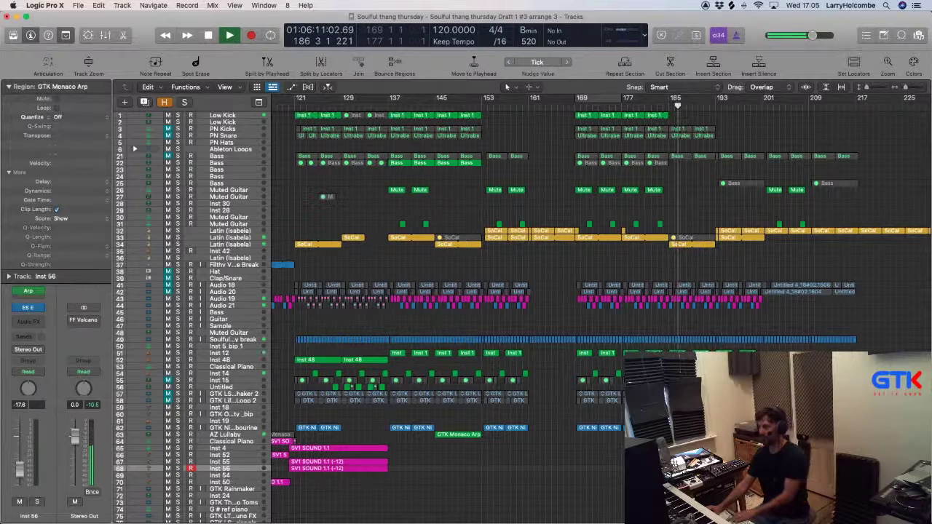
key(Delete)
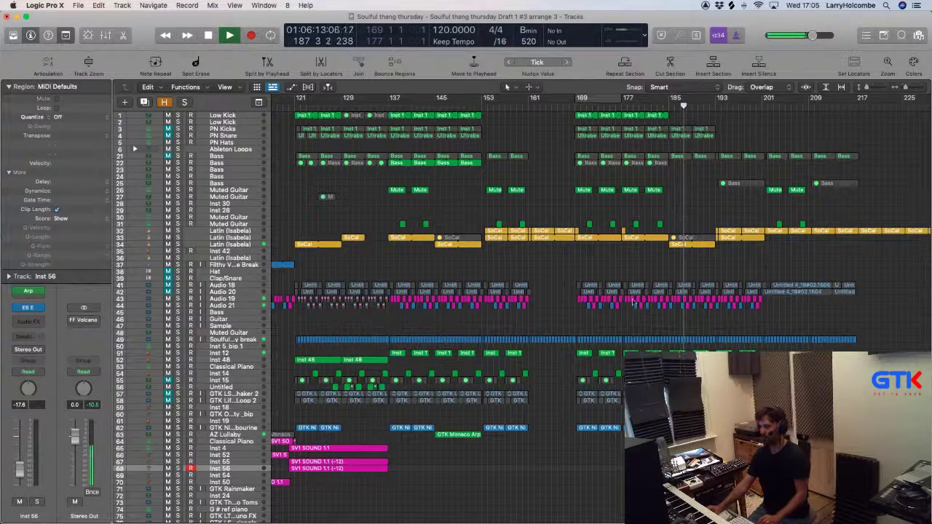
drag(653, 324, 800, 474)
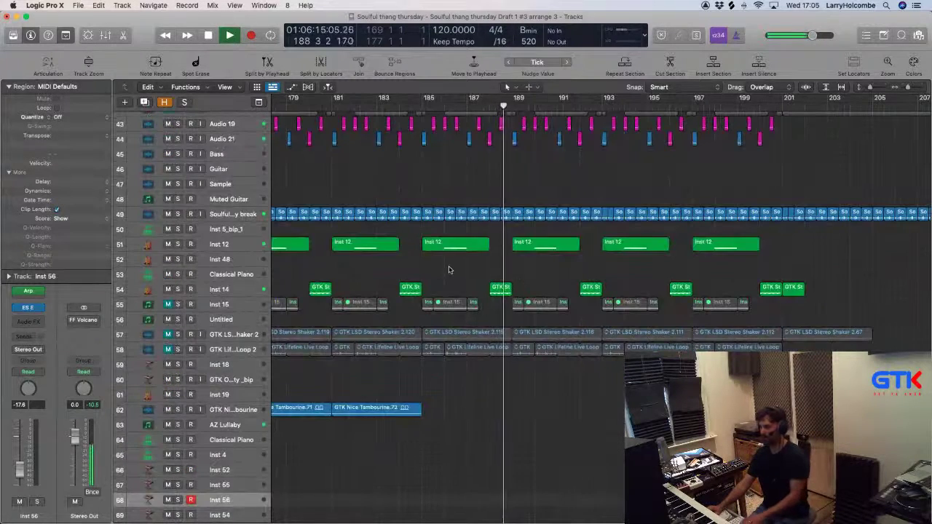
drag(423, 234, 554, 290)
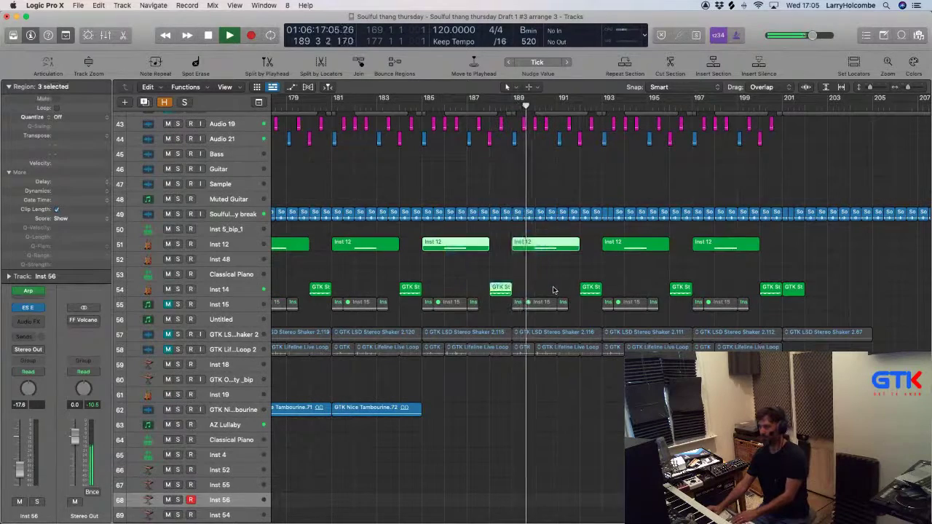
key(Delete)
Delete the remaining Inst 12, Inst 14, Audio 19 and Audio 21 regions from about bar 193 onward.
scroll(553, 291, down, 15)
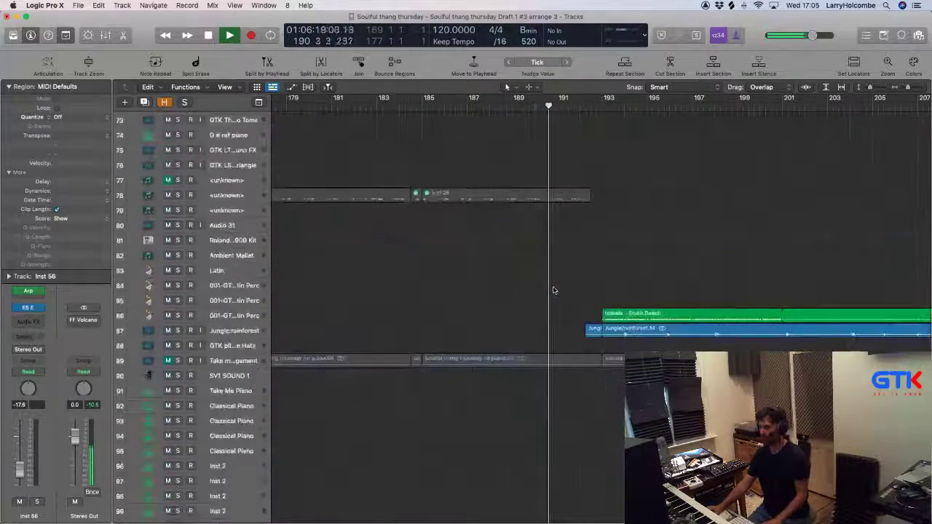
scroll(553, 291, up, 15)
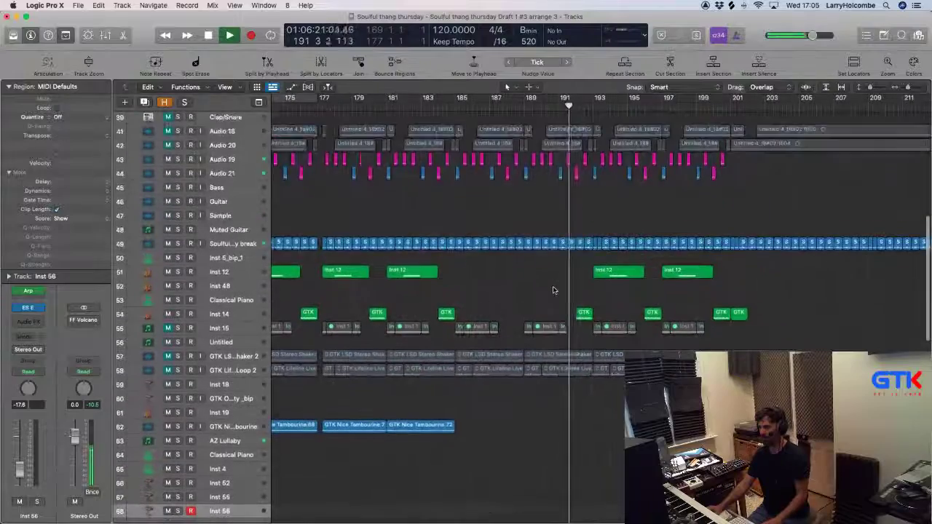
scroll(553, 290, down, 2)
scroll(554, 290, right, 2)
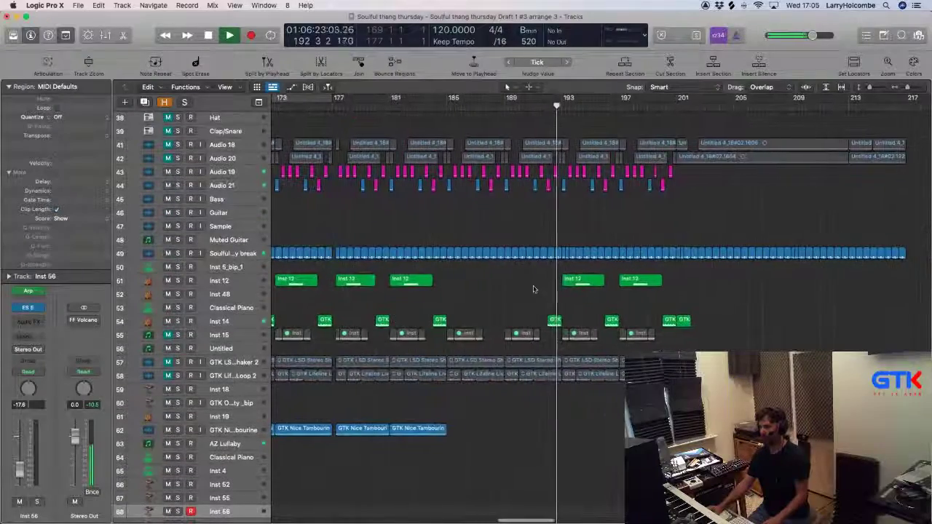
scroll(536, 289, up, 10)
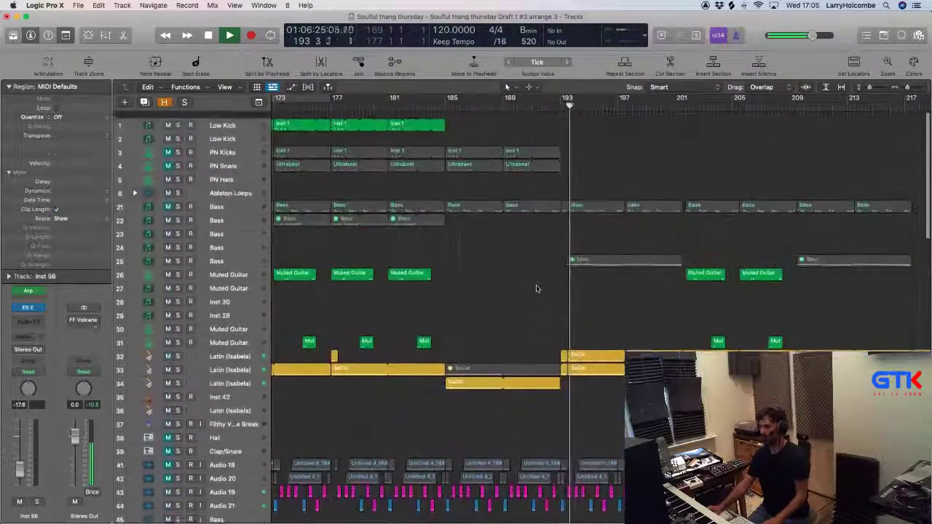
scroll(536, 289, down, 3)
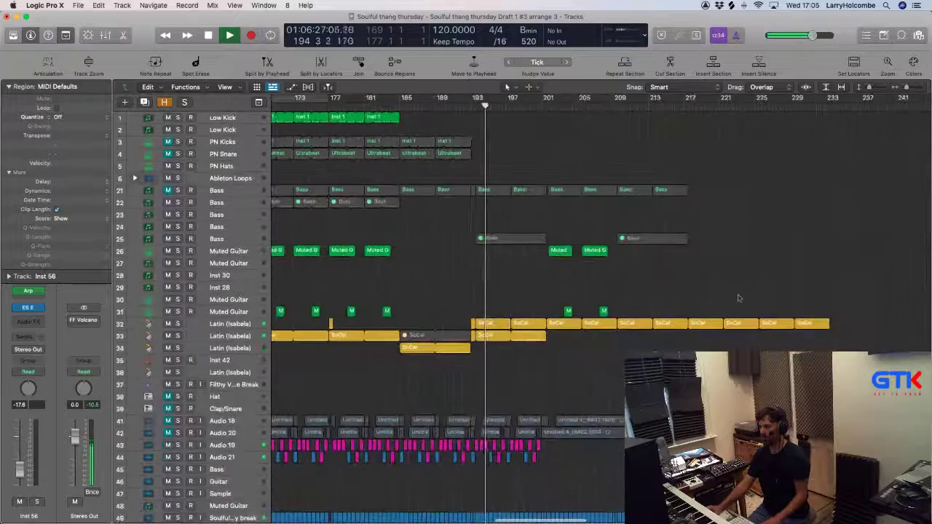
scroll(472, 330, down, 9)
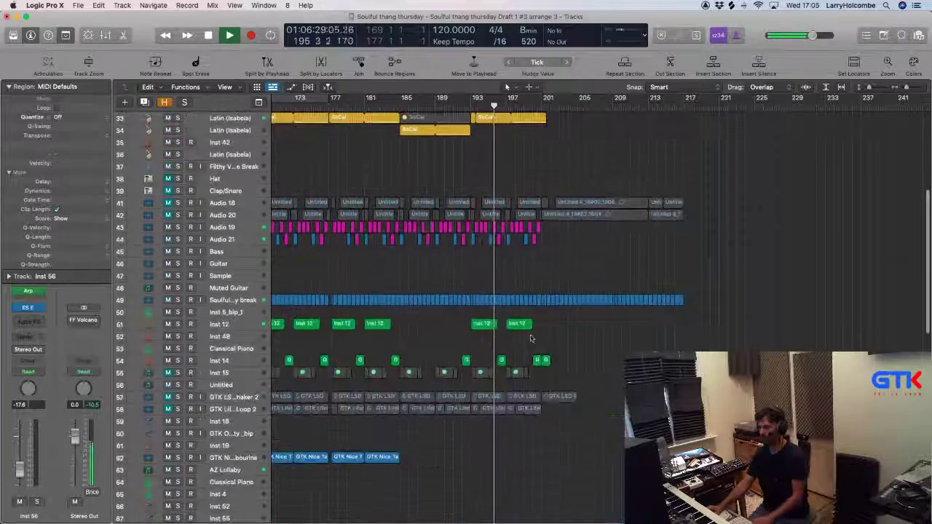
drag(472, 330, 580, 365)
key(Delete)
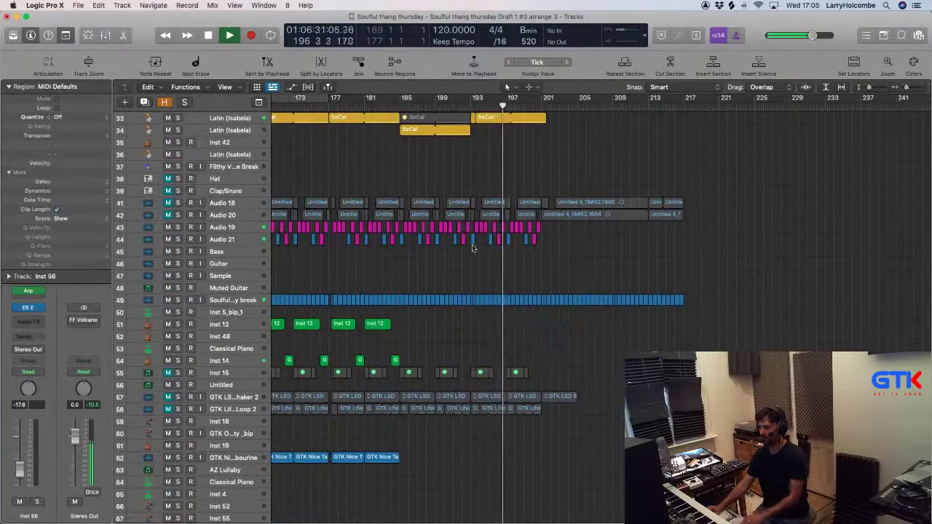
drag(474, 227, 542, 244)
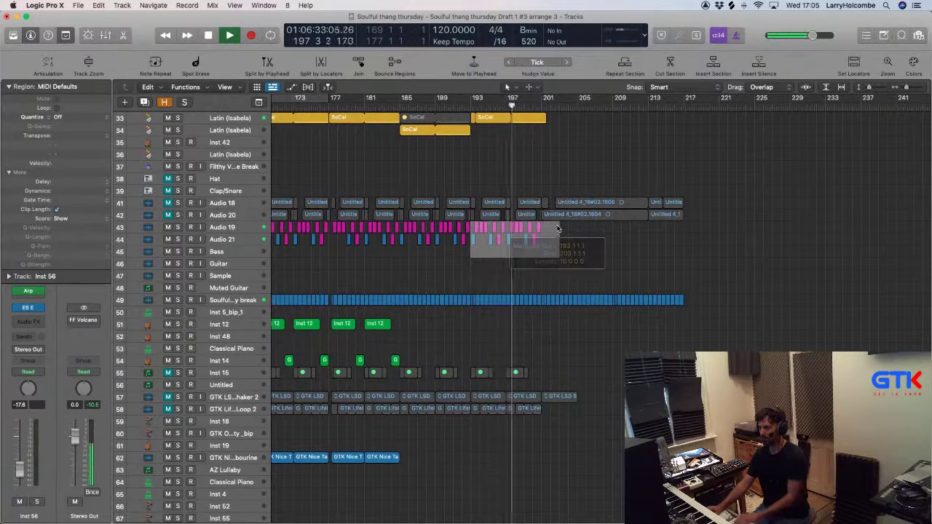
key(Delete)
Copy the SoCal regions at bar 193 on Latin track 33 to bars 201 and 209.
scroll(558, 228, up, 5)
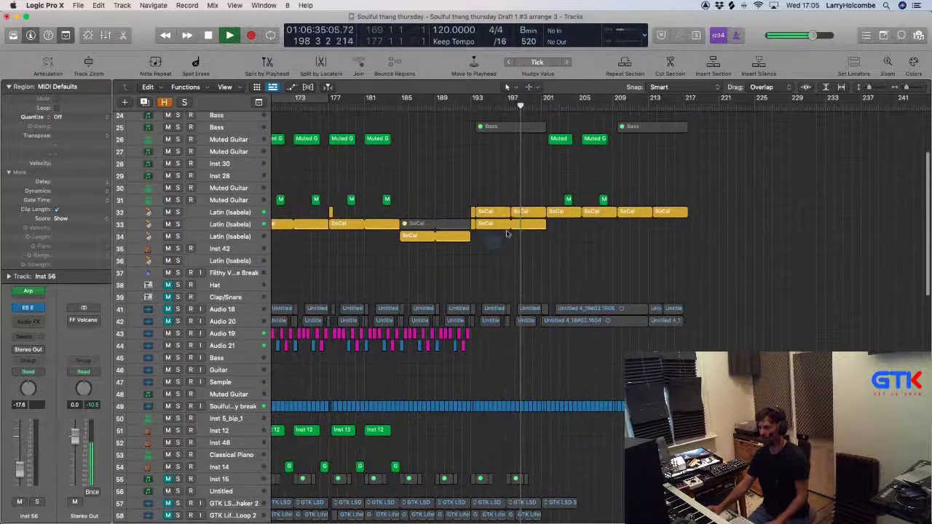
click(497, 225)
click(484, 227)
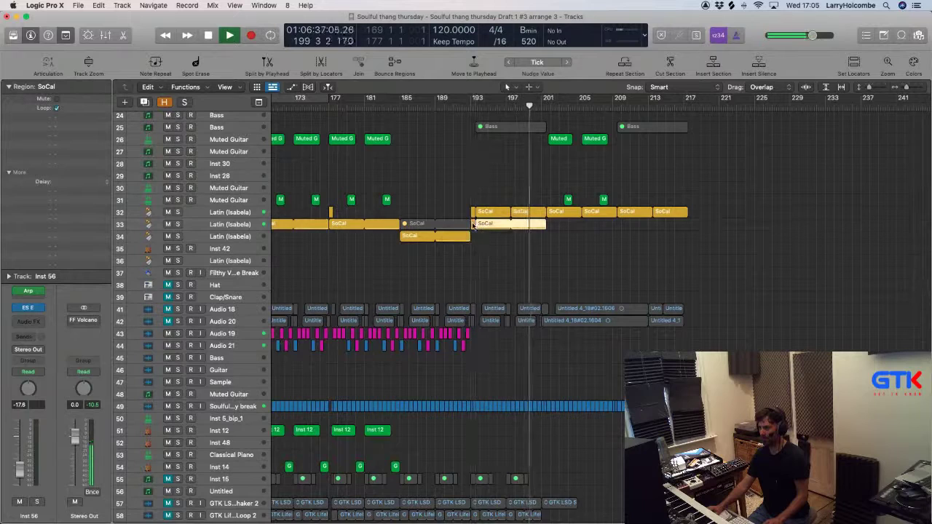
shift+click(471, 225)
drag(472, 227, 616, 228)
ctrl+alt+click(581, 246)
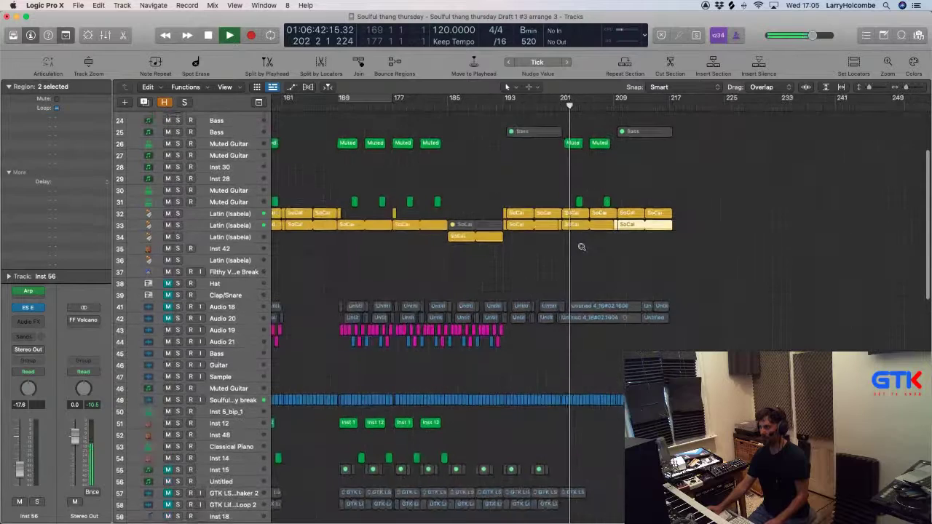
Delete the Muted Guitar regions from bar 201 onward on tracks 26 and 31.
drag(544, 245, 605, 248)
key(BackSpace)
drag(562, 285, 635, 304)
key(BackSpace)
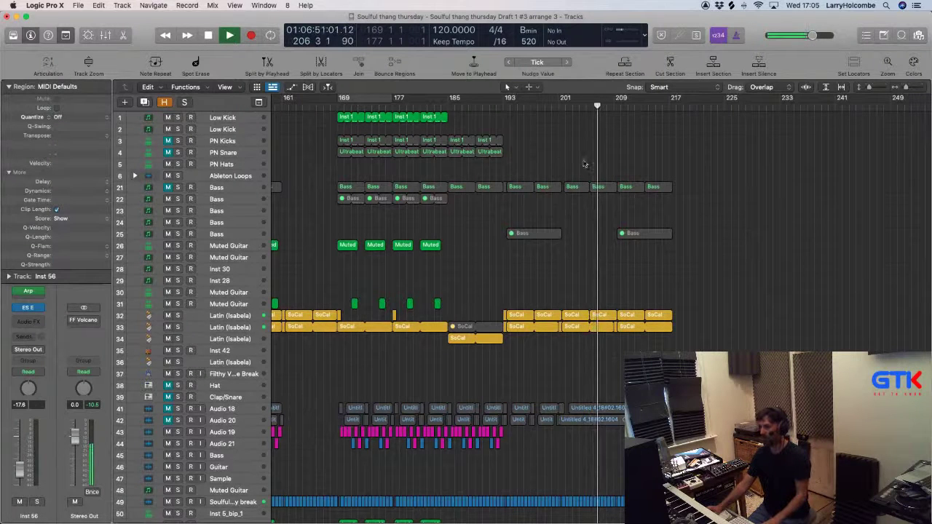
scroll(613, 152, down, 10)
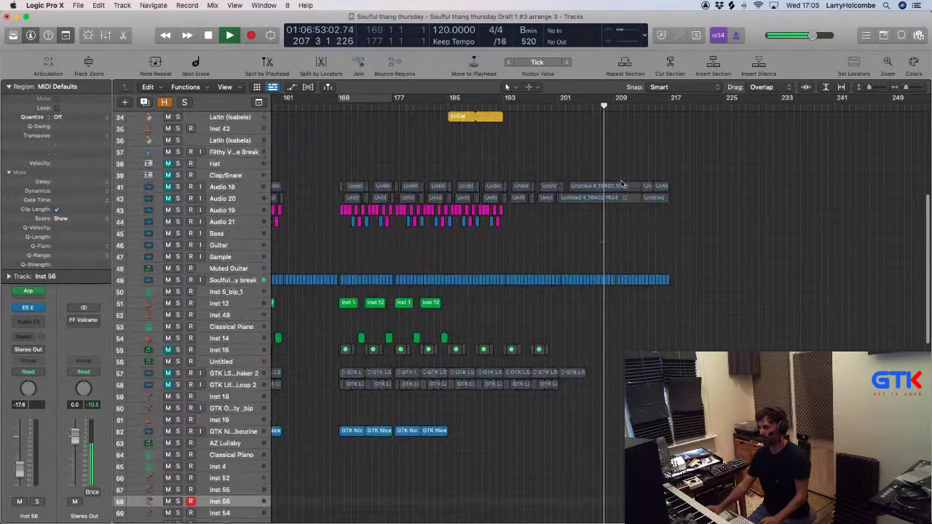
Set the cycle range to bars 208 to 216 and cut that section out of the arrangement.
key(super+Up)
key(super+Up)
key(super+Up)
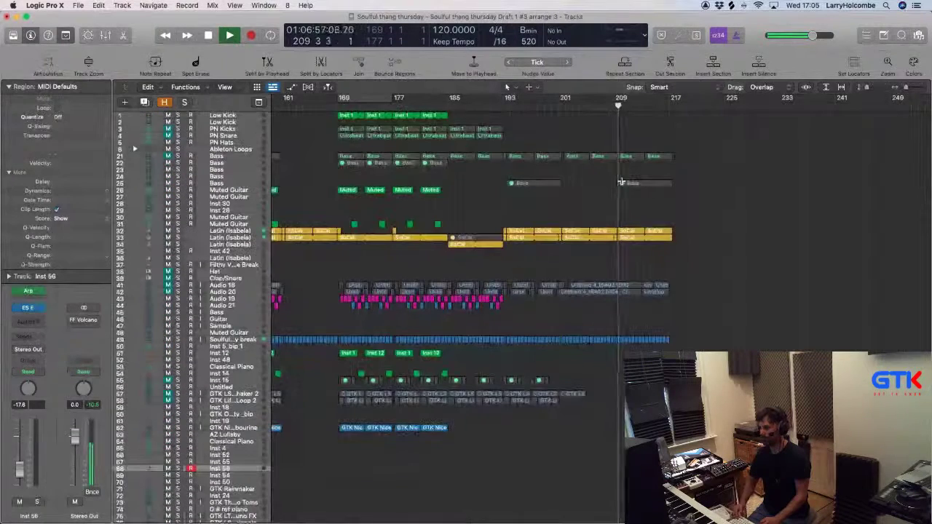
drag(619, 102, 654, 101)
key(super+a)
click(668, 76)
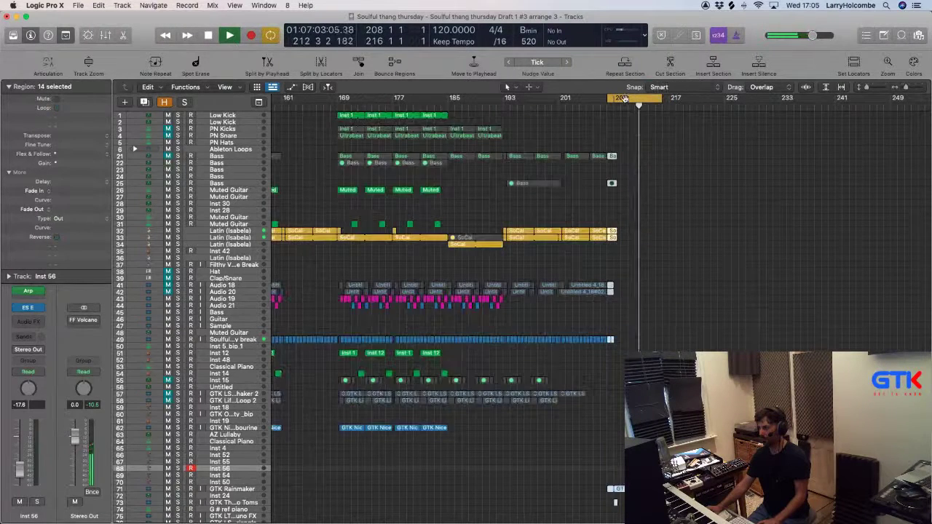
Turn off the cycle range and play the arrangement's ending from about bar 206.
click(625, 98)
click(601, 107)
key(space)
click(572, 129)
key(space)
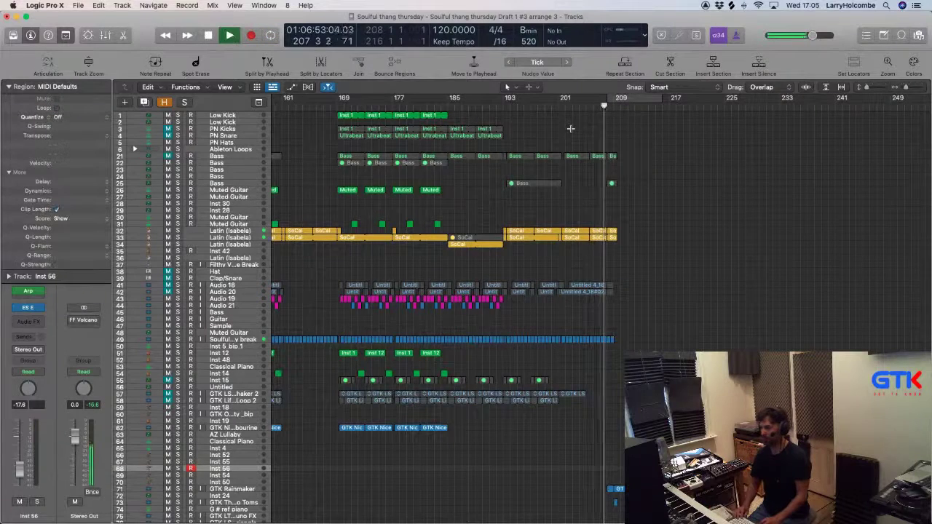
Delete the Disco Toms region at bar 209 on track 73.
key(super+Left)
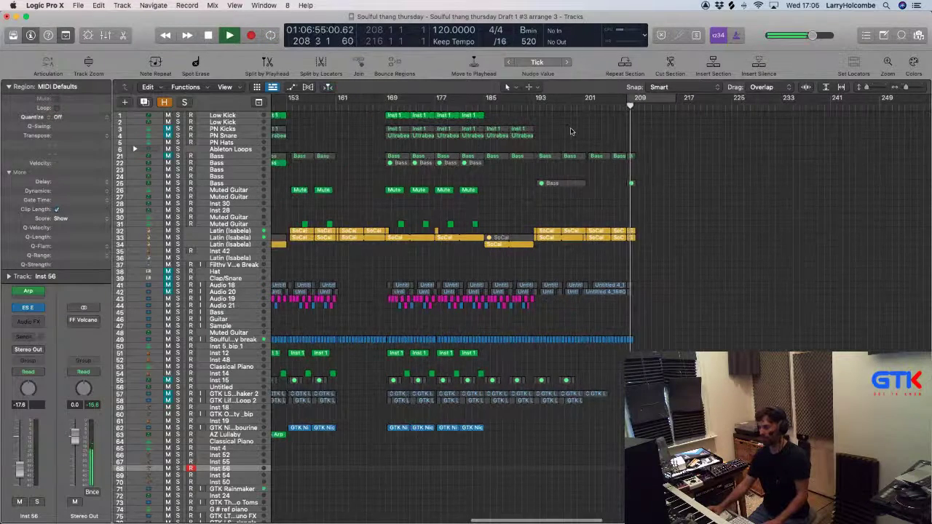
key(super+Left)
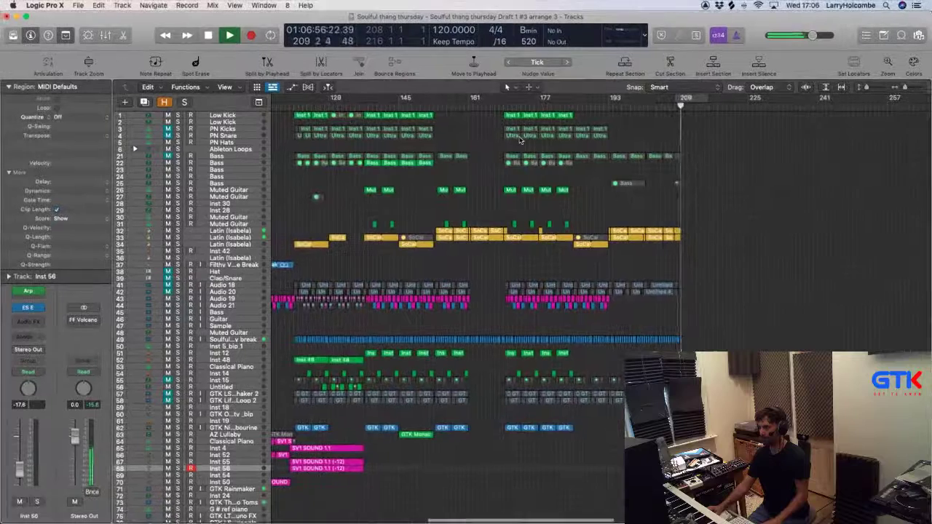
key(z)
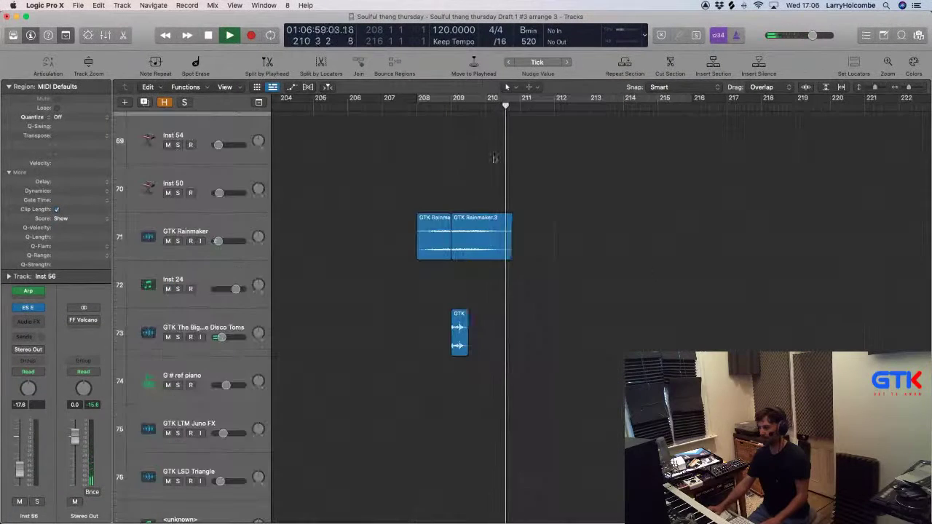
key(Delete)
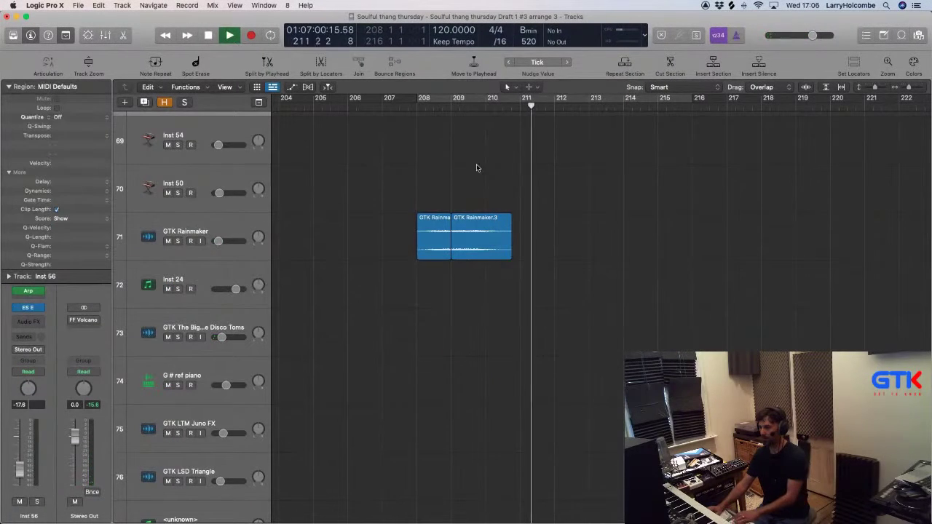
Play the ending from just before bar 208 and review the remaining regions across the whole arrangement.
click(409, 107)
key(space)
key(space)
key(super+Up)
key(super+Up)
key(super+Up)
key(super+Up)
key(super+Up)
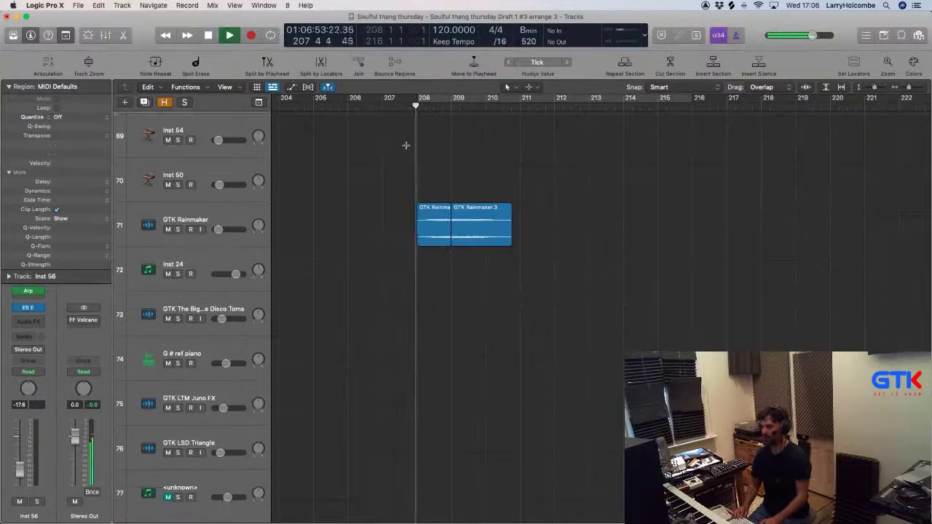
key(super+Up)
key(super+Up)
key(super+Up)
key(super+Up)
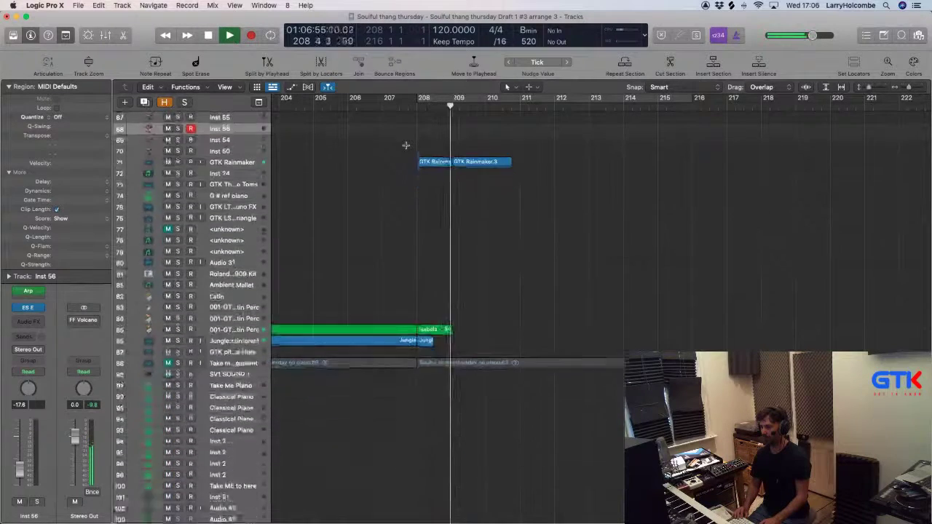
key(super+Left)
key(super+Left)
key(super+Left)
key(super+Left)
key(super+Left)
key(super+Left)
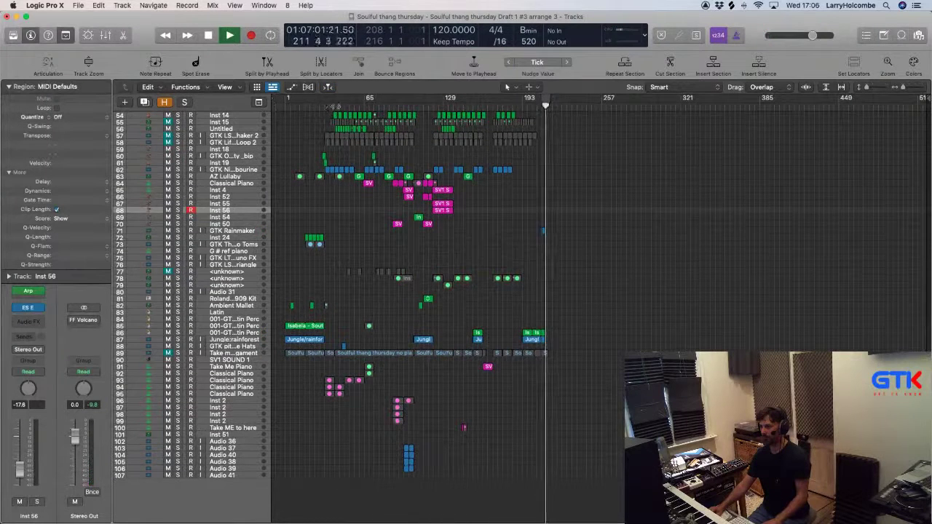
Play the arrangement from about bar 62 and examine the instrument and percussion tracks between bars 53 and 87.
click(361, 107)
key(super+Right)
key(super+Right)
key(super+Right)
key(super+Right)
key(super+Right)
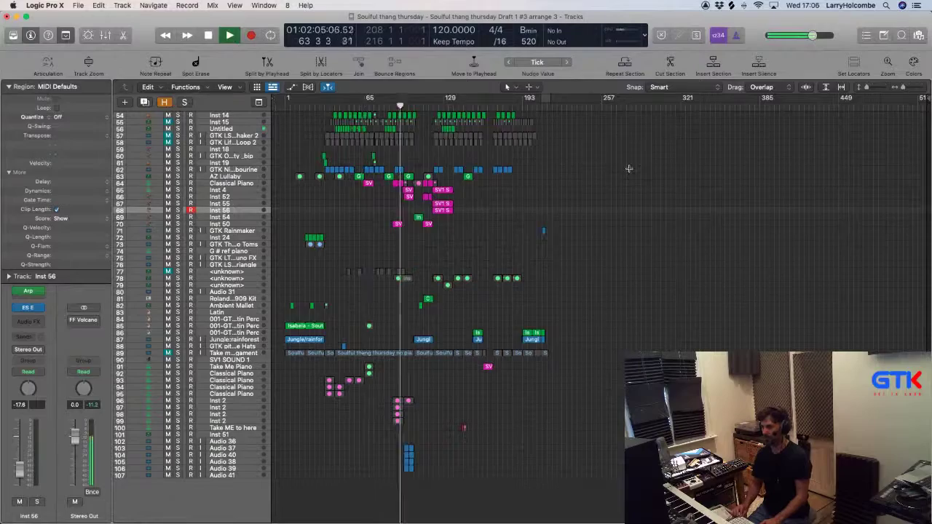
scroll(351, 155, up, 3)
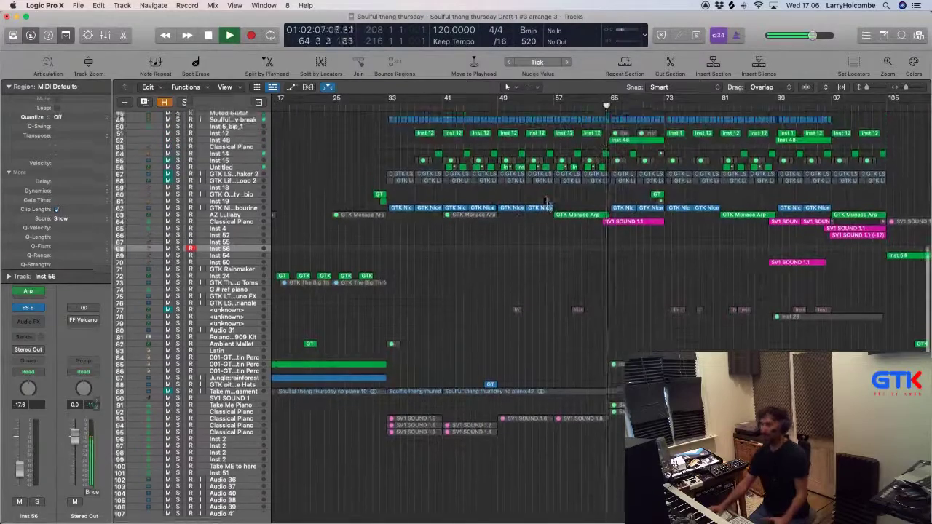
scroll(351, 154, up, 10)
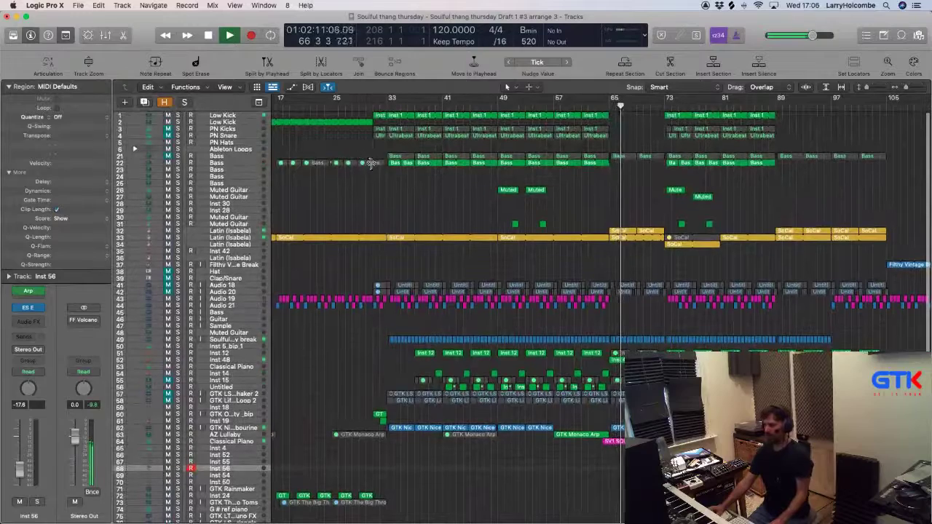
drag(590, 387, 686, 479)
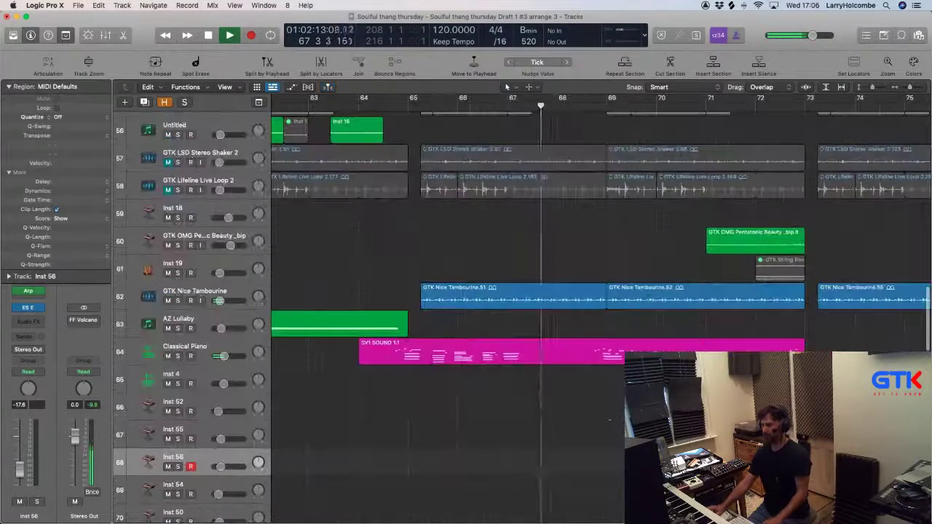
scroll(460, 248, down, 1)
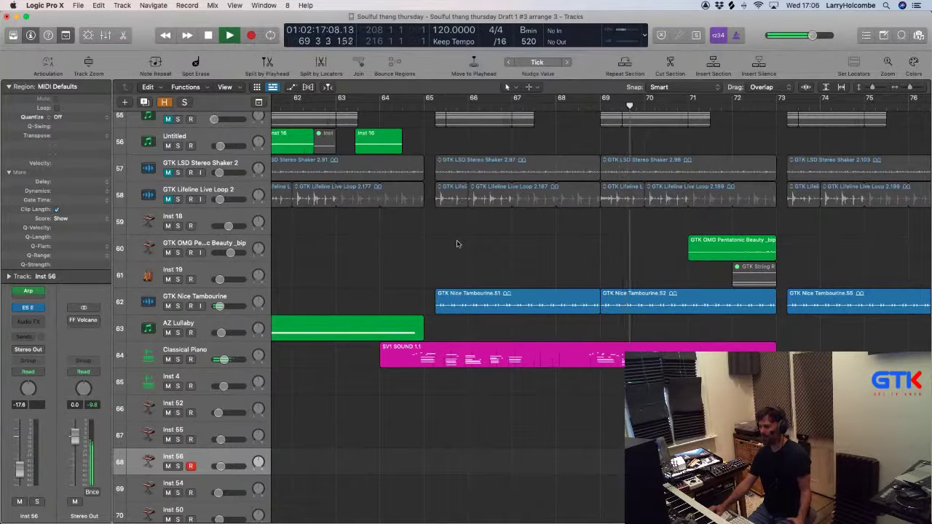
scroll(488, 250, right, 3)
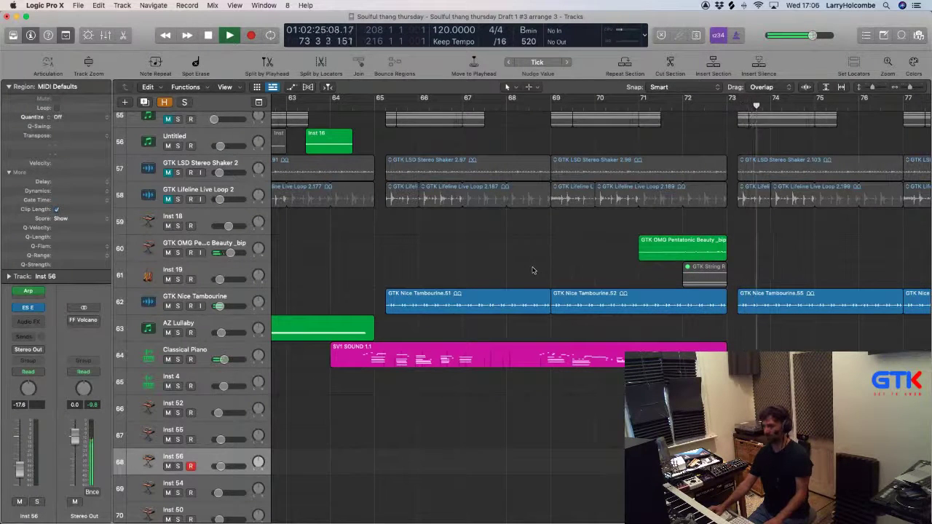
scroll(533, 270, down, 5)
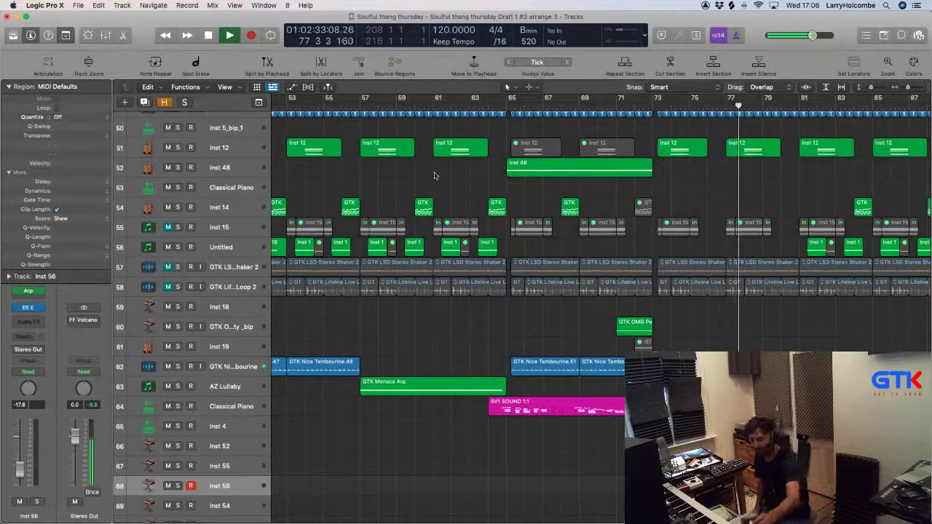
Mute the Muted Guitar region at bar 77 on track 27.
scroll(651, 318, up, 6)
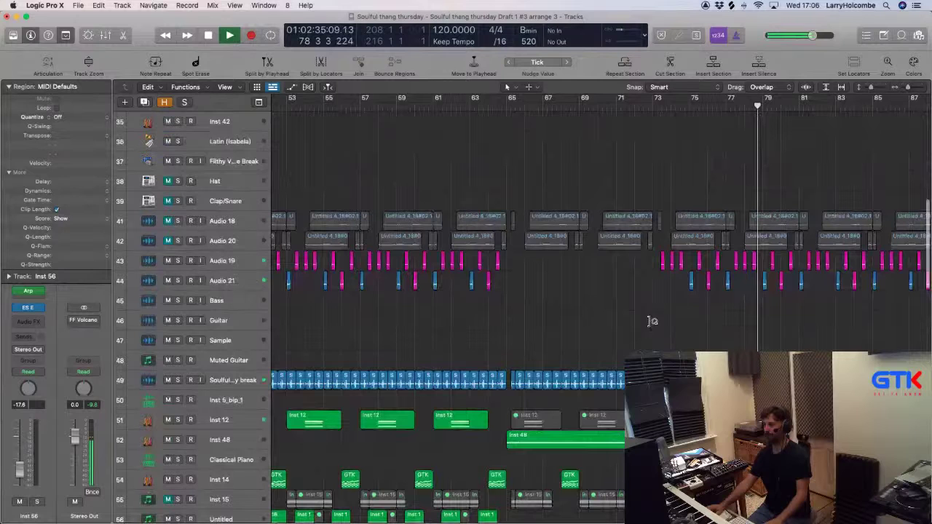
scroll(651, 321, up, 9)
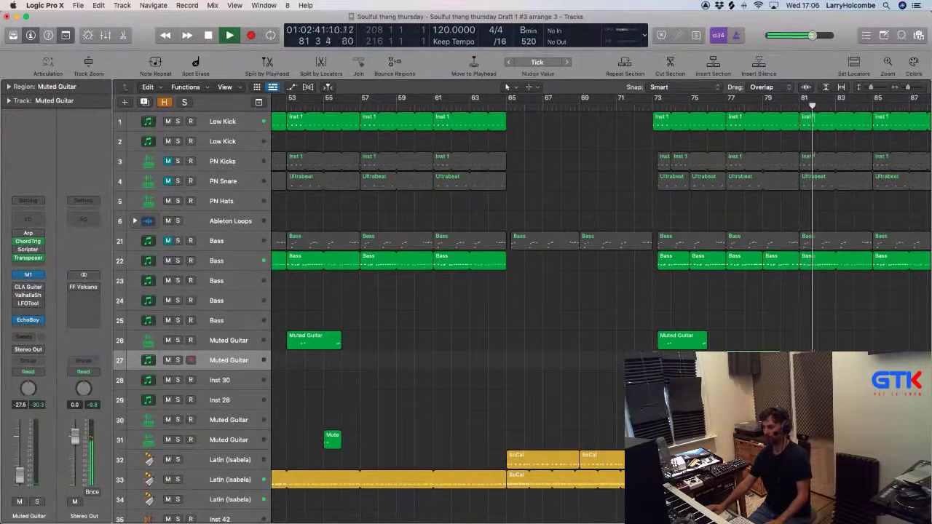
scroll(600, 309, down, 4)
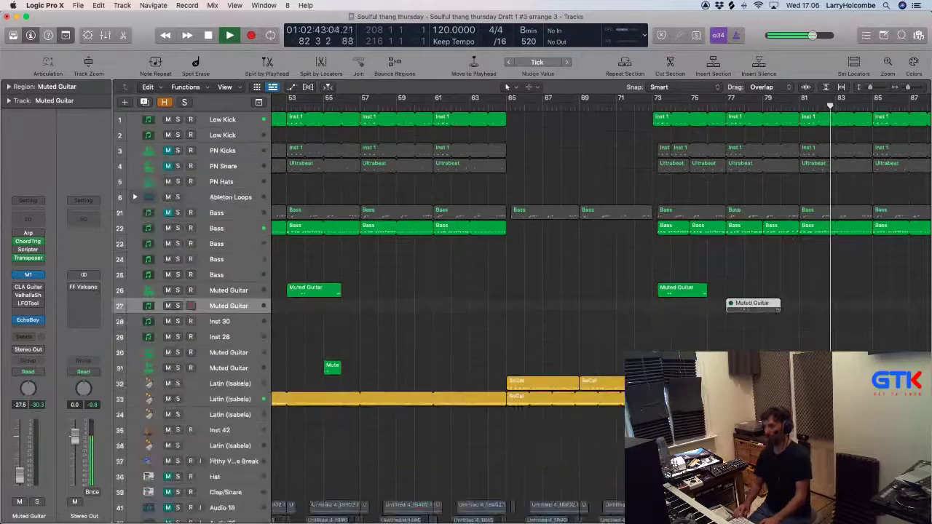
scroll(651, 278, down, 10)
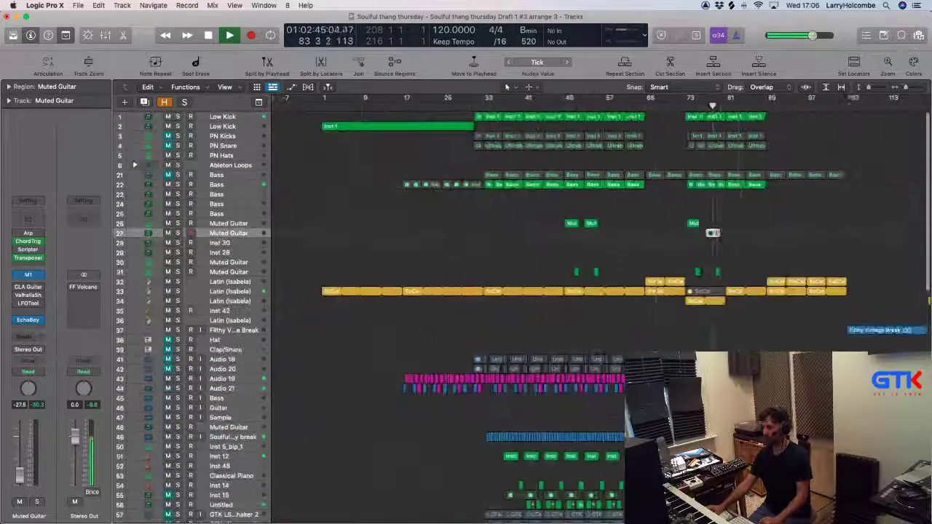
Listen through the breakdown up to about bar 109 and examine the regions on the piano, synth and percussion tracks.
click(333, 154)
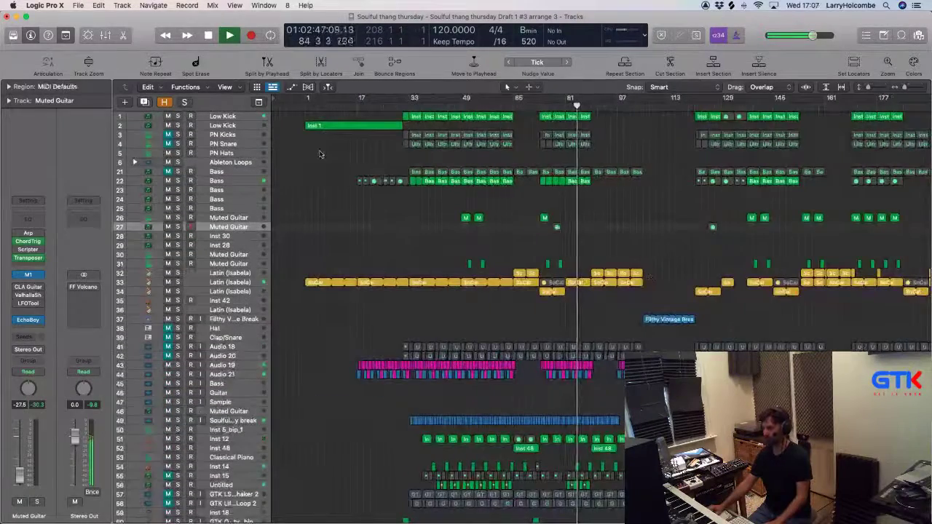
scroll(328, 158, down, 15)
scroll(327, 160, down, 5)
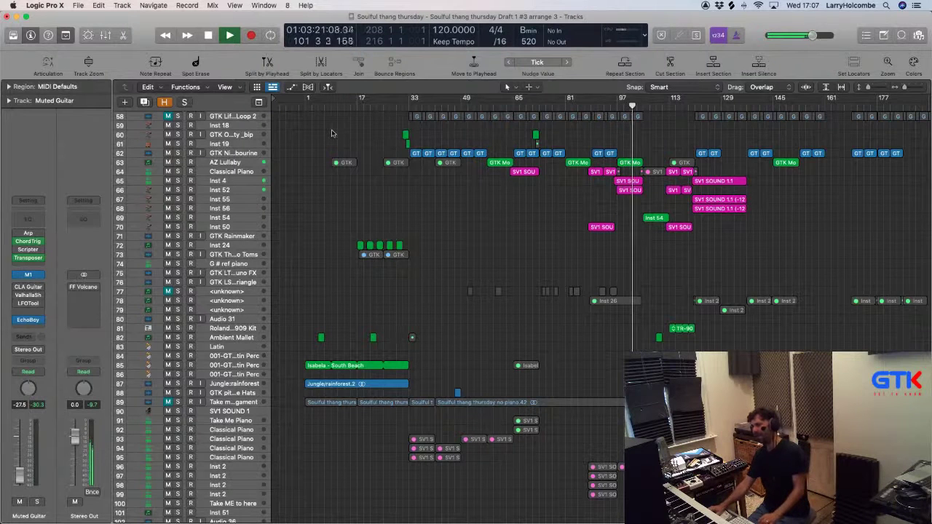
scroll(334, 131, up, 1)
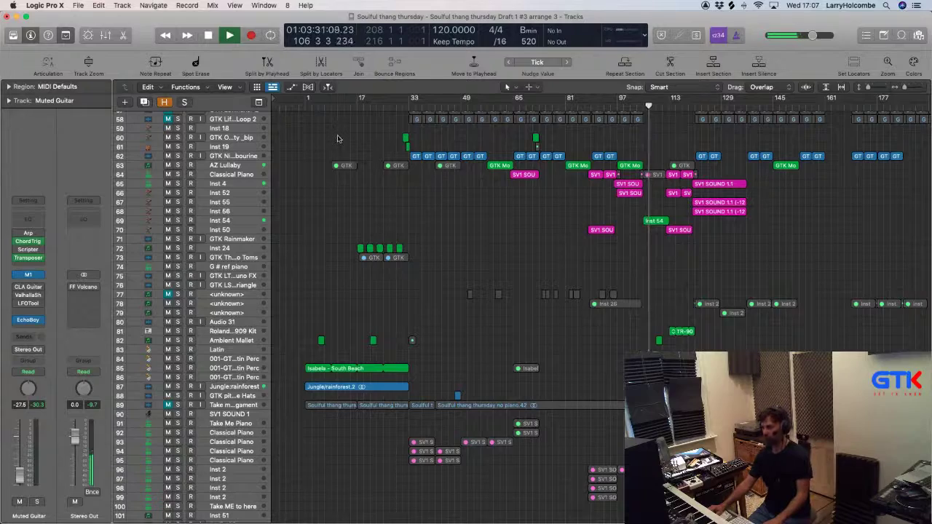
scroll(520, 232, up, 10)
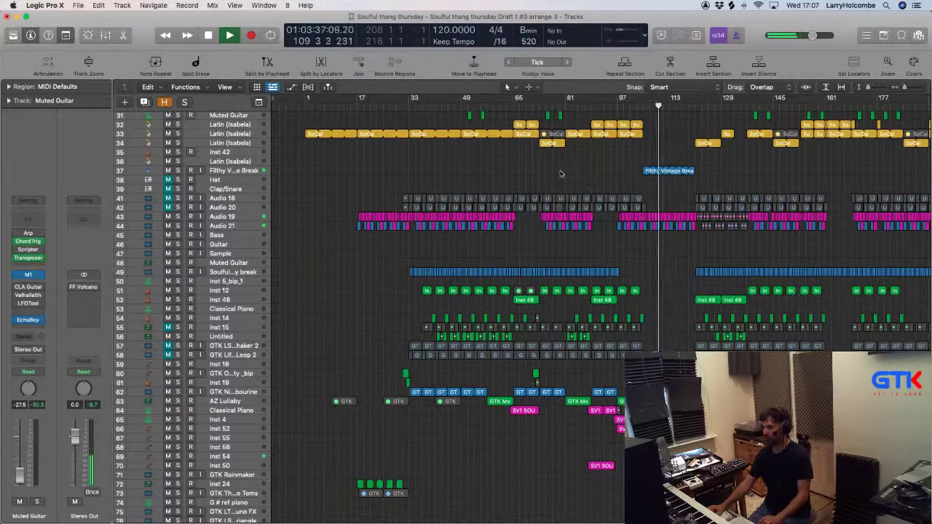
Set a skip cycle area over bars 105 to 113 and audition the transition from bar 102.
drag(559, 170, 787, 394)
key(space)
drag(514, 98, 585, 110)
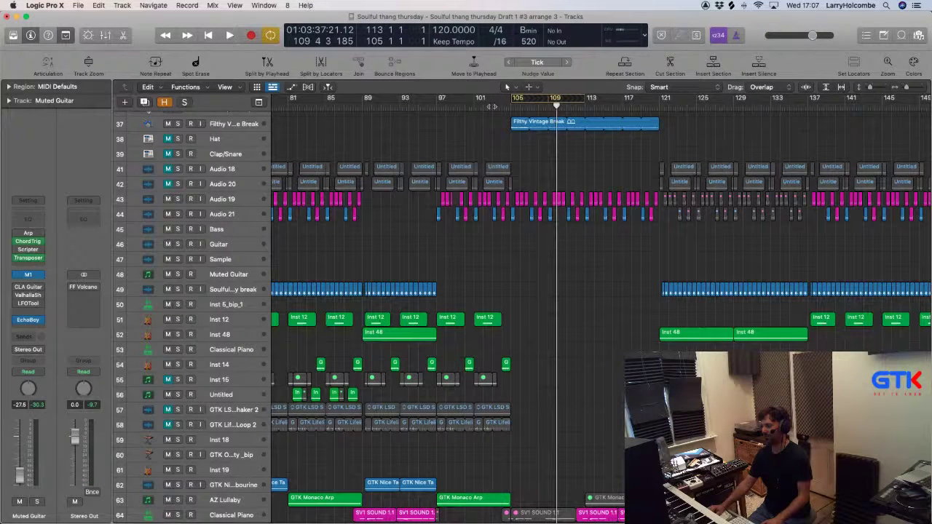
click(481, 106)
key(space)
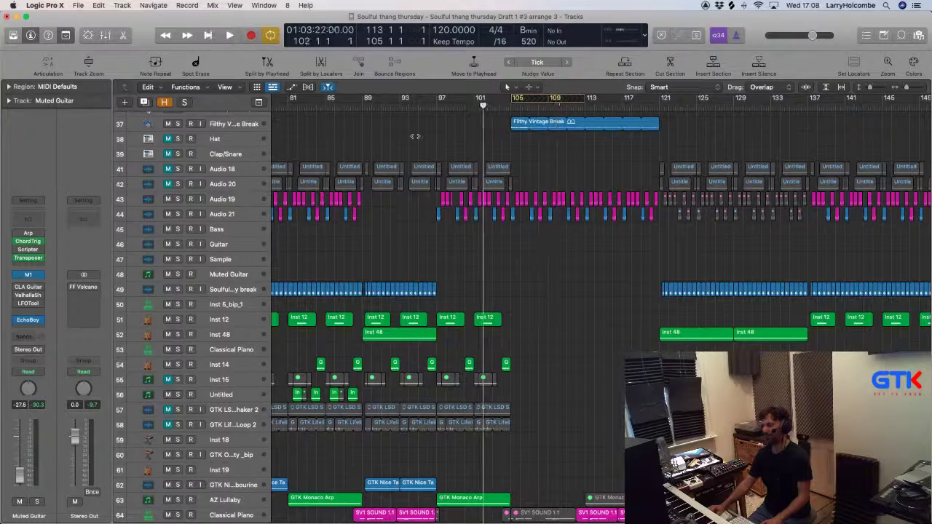
key(super+Up)
key(super+Up)
key(super+Up)
key(super+Up)
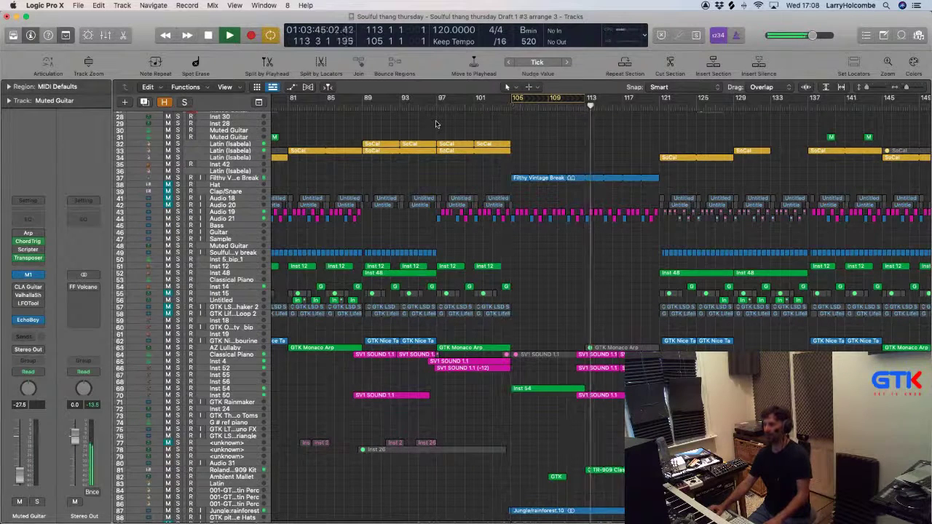
Shift the skip cycle area to run from 104 3 to 112 3 and audition the transition from just before it.
drag(541, 98, 538, 99)
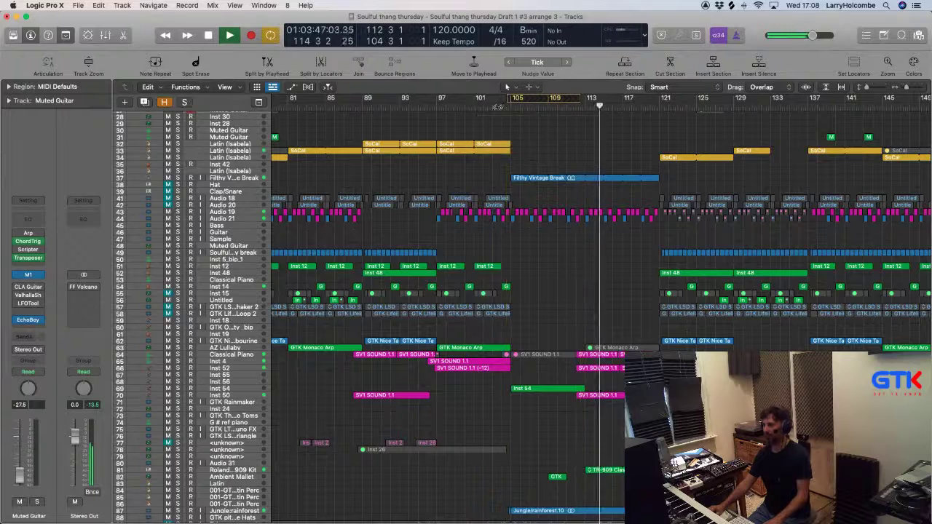
click(501, 107)
click(532, 99)
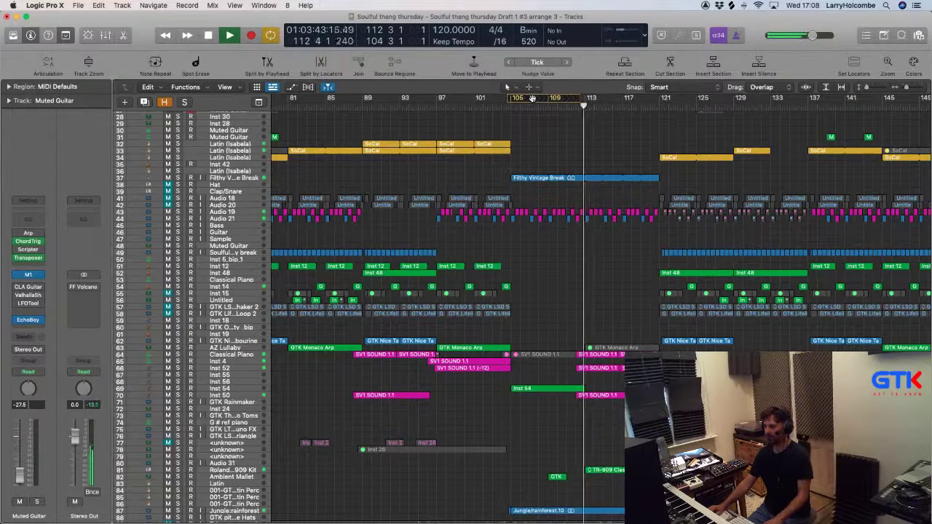
Copy the eight-bar Inst 54 region at bar 105 on track 69 to bar 113.
scroll(462, 119, up, 1)
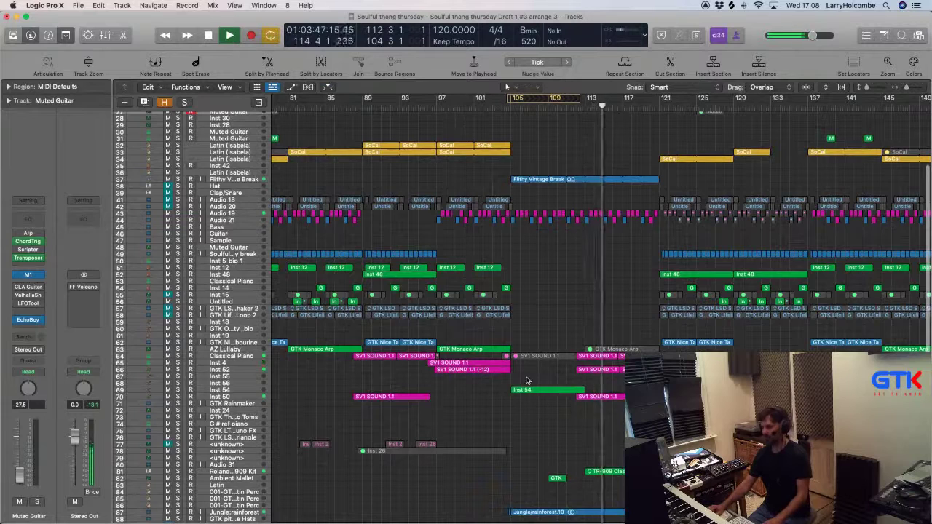
ctrl+alt+click(449, 322)
click(504, 298)
drag(504, 298, 758, 307)
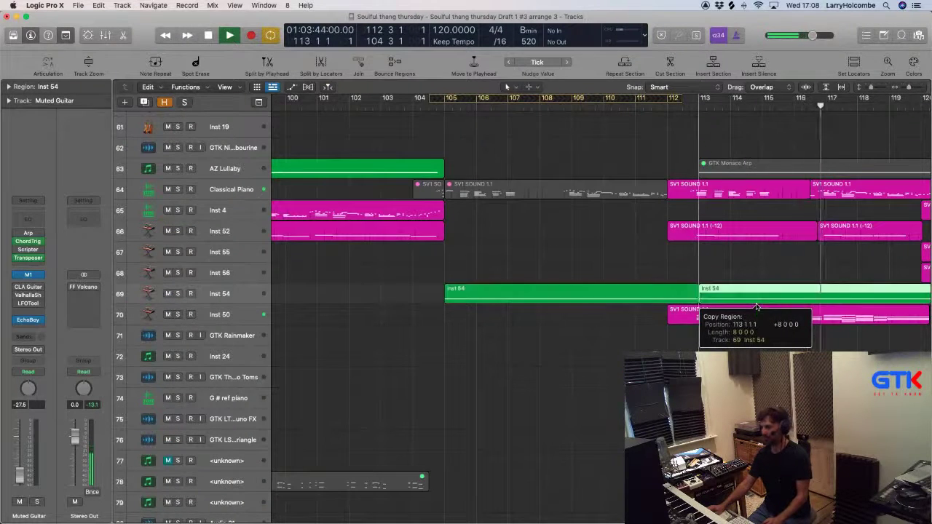
Play the transition around bar 113 with the copied Inst 54 region and review the surrounding arrangement.
scroll(750, 316, down, 5)
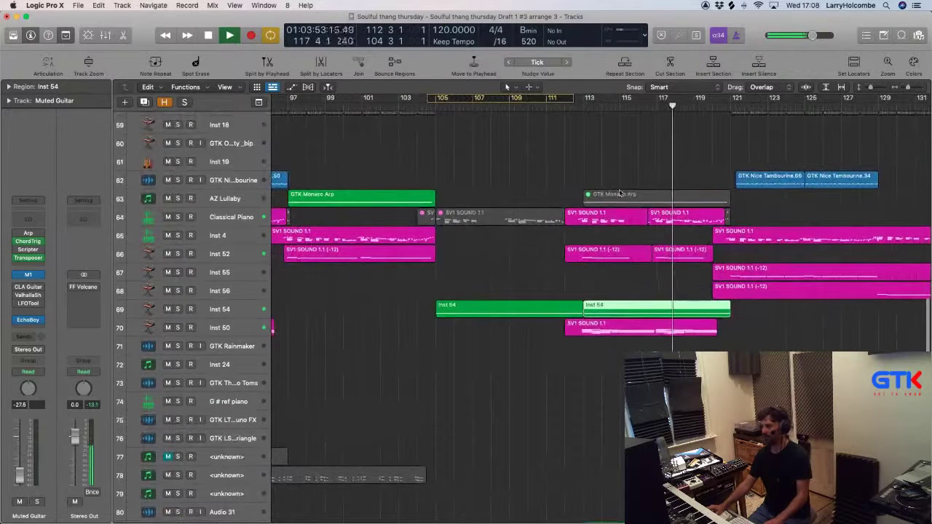
click(566, 106)
key(super+f)
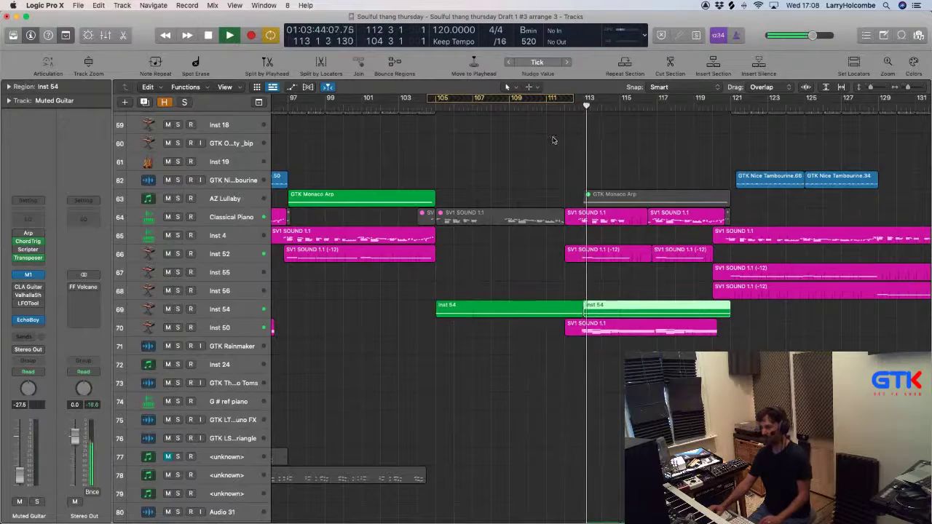
key(z)
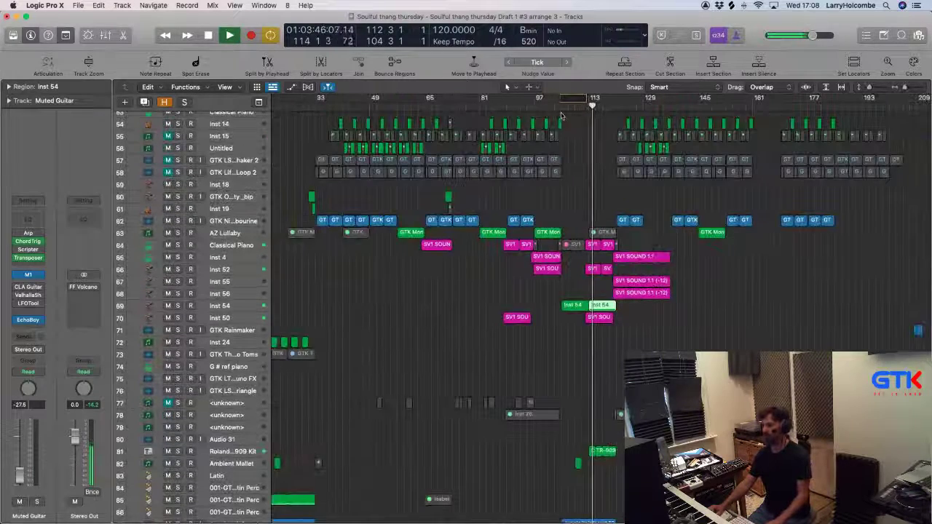
Select the Inst 50 part in the breakdown and audition the arrangement onward past bar 121.
scroll(551, 146, right, 1)
drag(464, 223, 711, 341)
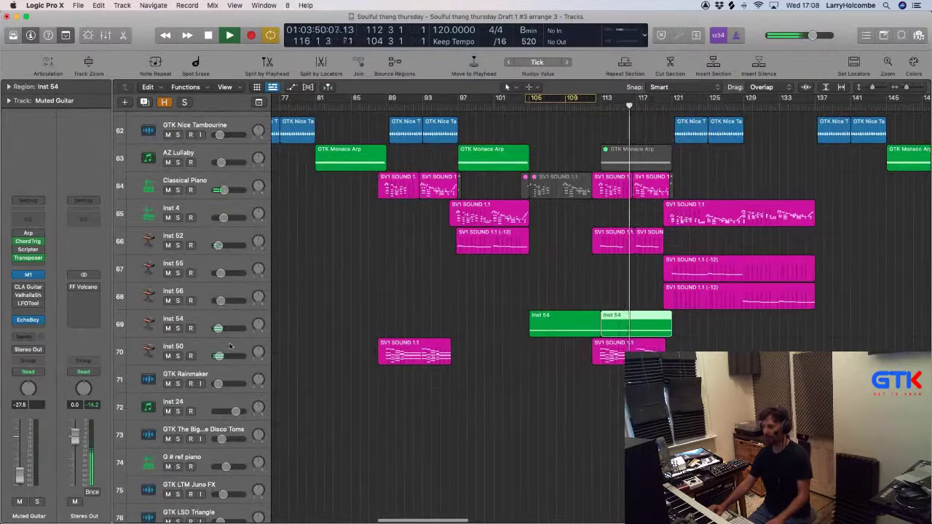
key(Down)
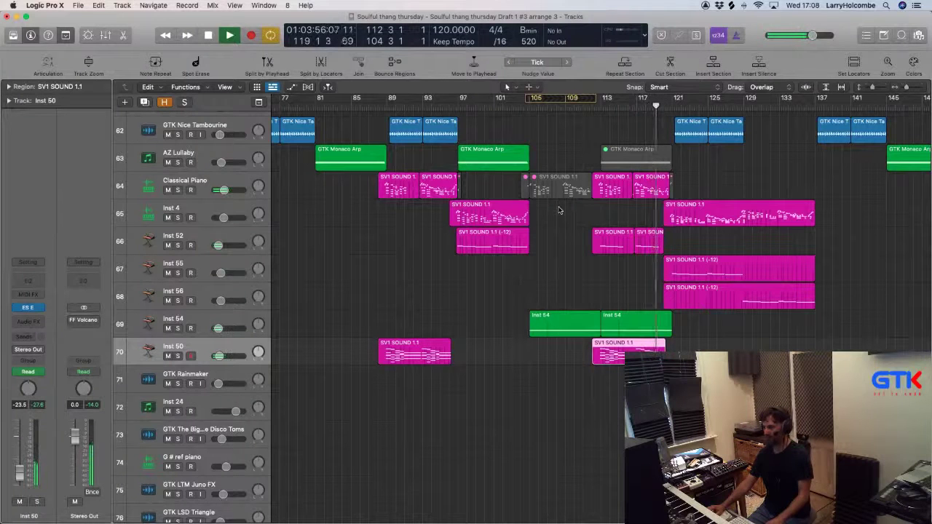
scroll(415, 151, down, 4)
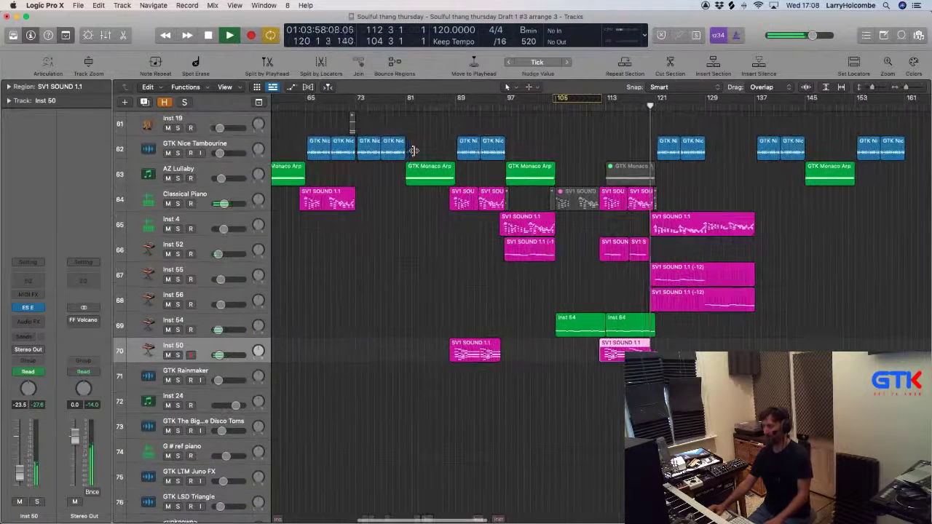
click(410, 130)
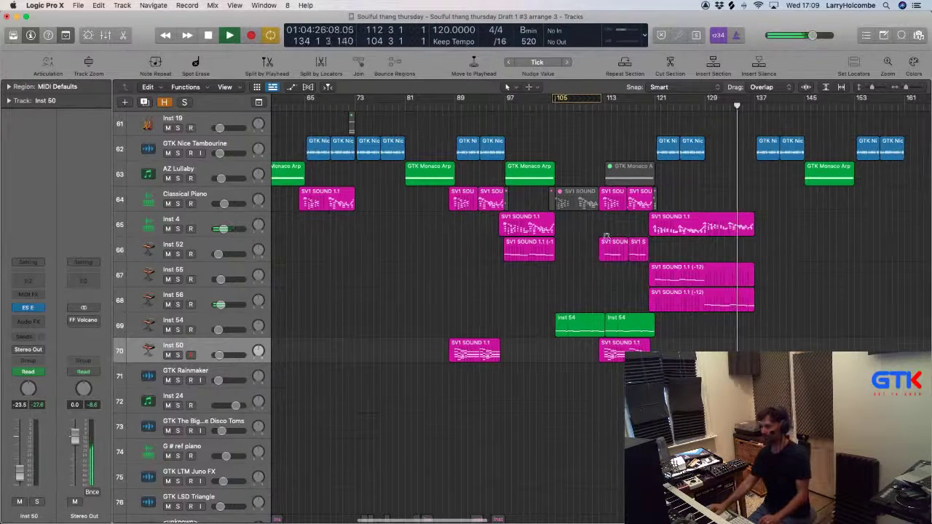
Duplicate the Inst 56 track with its arpeggiator and instrument setup onto a new empty track.
drag(610, 239, 836, 368)
click(234, 292)
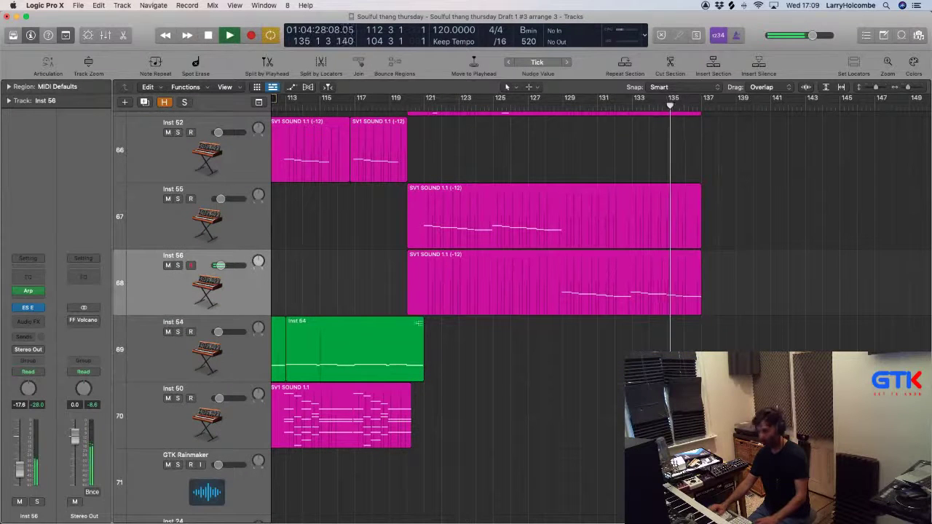
key(super+d)
Split the Inst 56 region just before bar 133, splitting the notes that cross the cut.
drag(629, 261, 729, 273)
click(635, 345)
drag(624, 290, 670, 332)
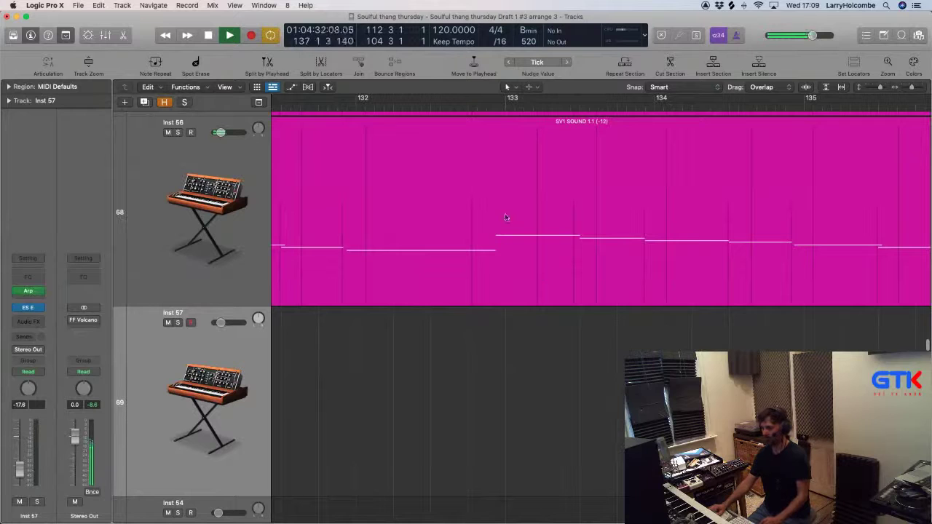
drag(495, 219, 852, 253)
click(738, 220)
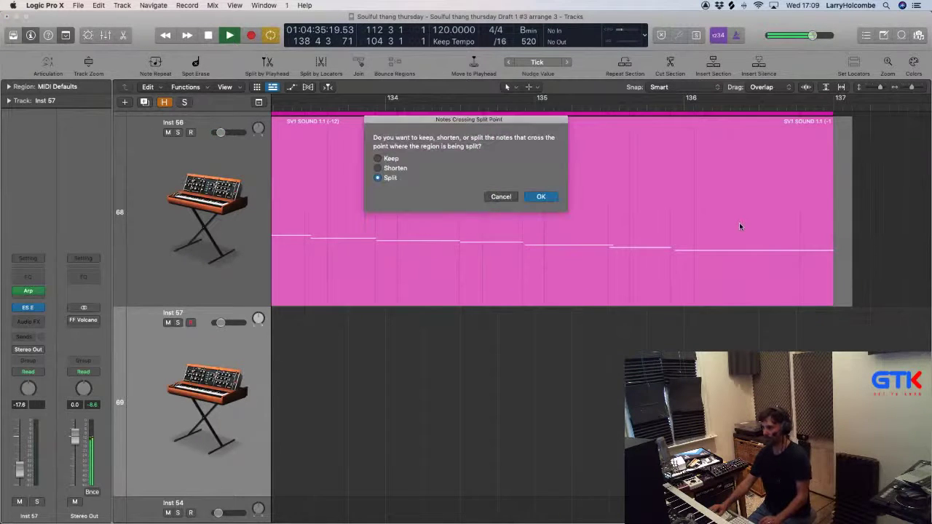
click(543, 197)
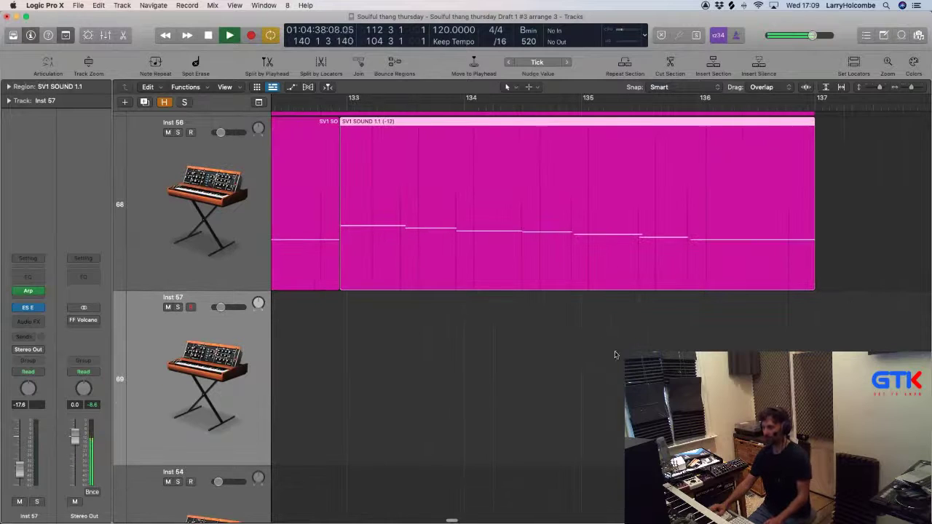
Move the split-off four-bar region ending near bar 137 from Inst 56 down to the Inst 57 track.
click(557, 350)
drag(488, 238, 485, 302)
key(super+Left)
key(super+Left)
key(super+Left)
key(super+Left)
key(super+Up)
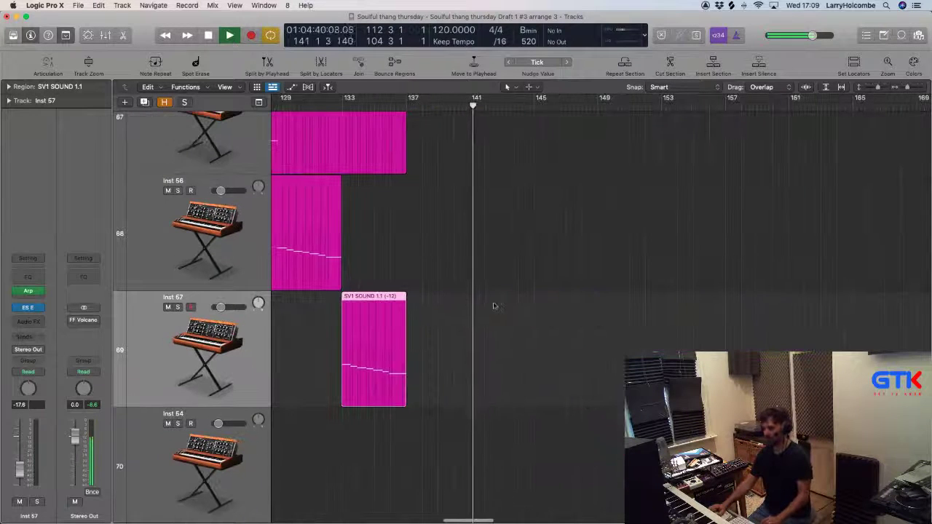
Set the Arpeggiator rate on the Inst 57 track to 1/4 and close its window.
key(v)
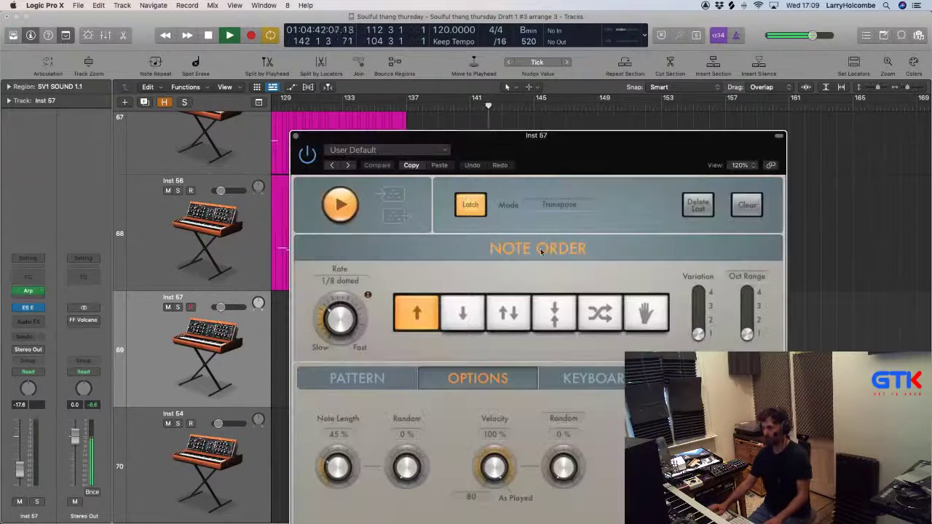
drag(339, 326, 343, 320)
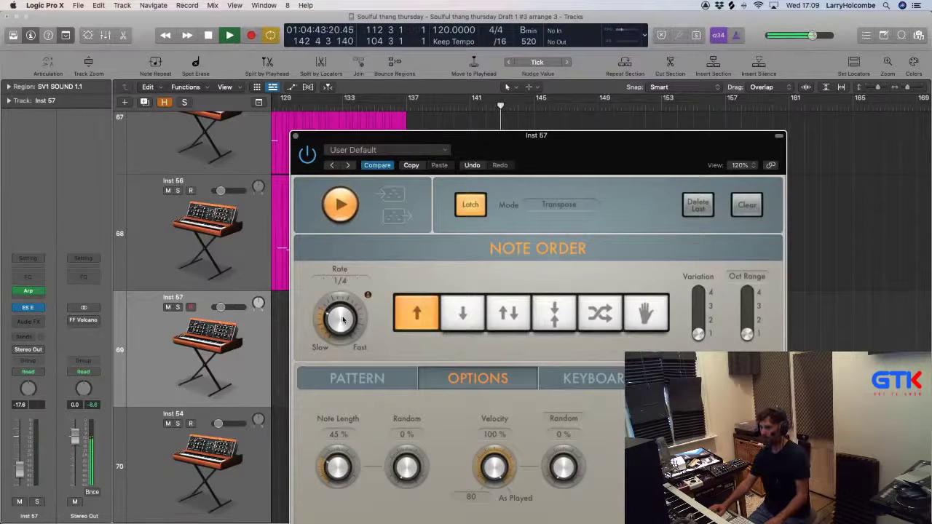
click(295, 136)
key(super+Left)
key(super+Left)
key(super+Up)
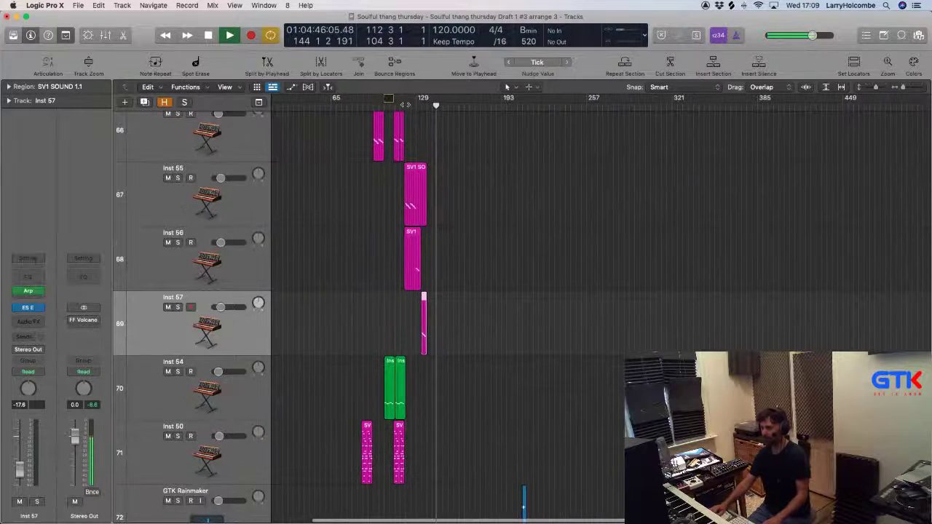
Check playback around bar 121, restart it from bar 102, and review the breakdown across the whole arrangement.
click(405, 105)
key(super+Right)
key(super+Right)
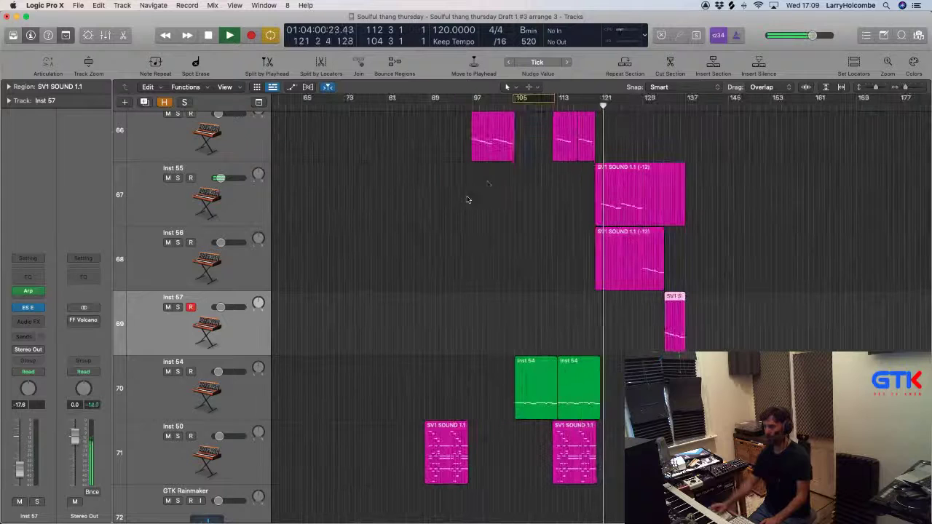
key(space)
click(500, 105)
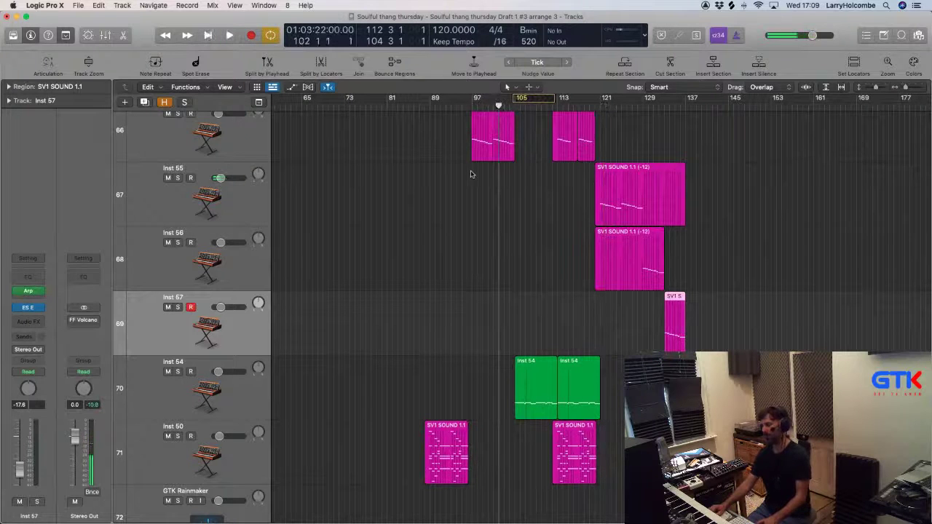
key(space)
key(super+Up)
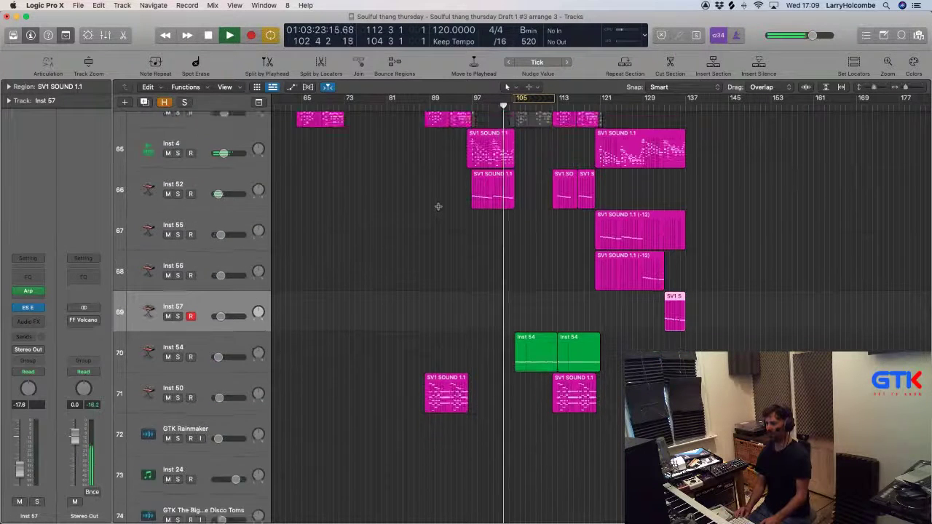
key(super+Up)
key(super+Up)
key(super+Up)
key(super+Up)
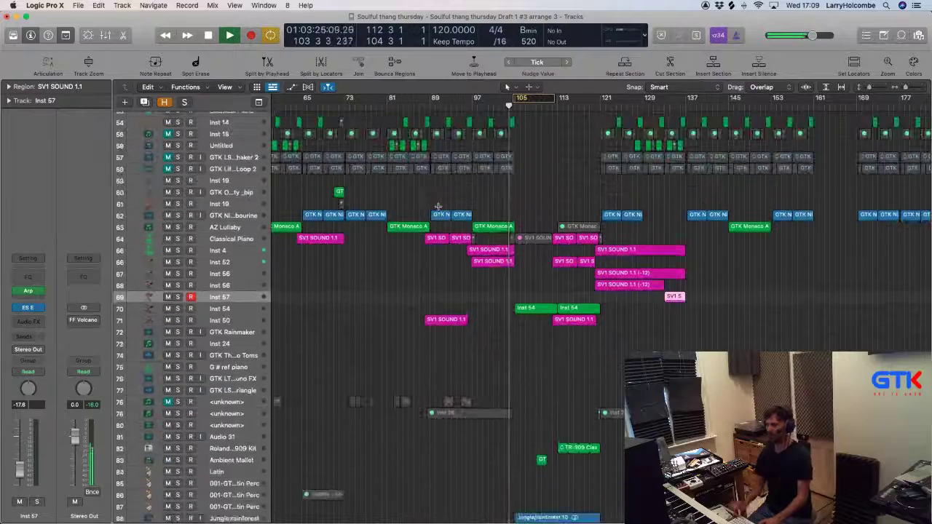
key(super+Up)
scroll(436, 182, up, 6)
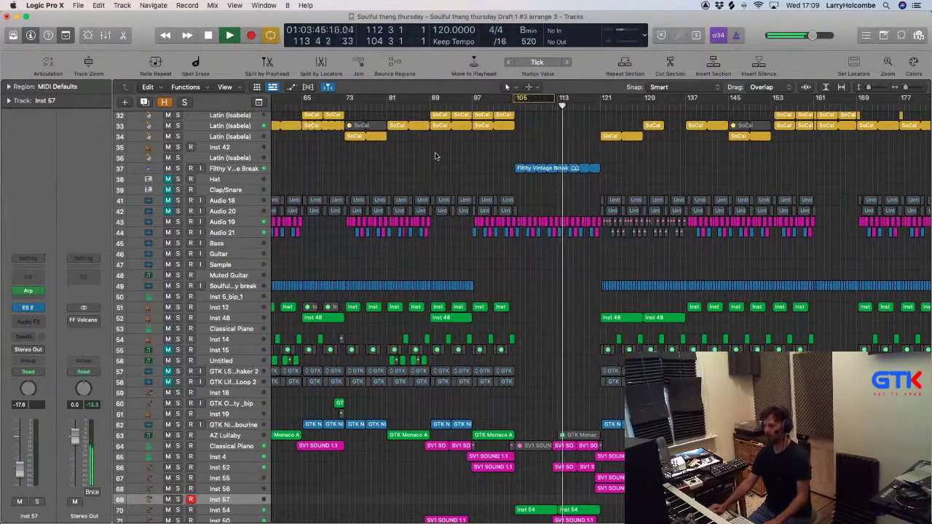
Insert Transient Master on the Filthy Vintage Break track and lower its sustain to -68.0 %.
click(233, 169)
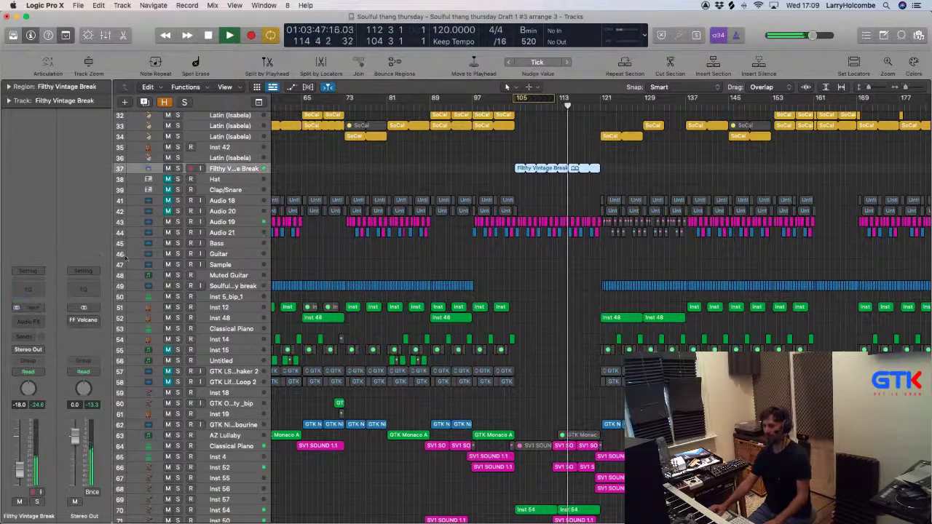
click(28, 320)
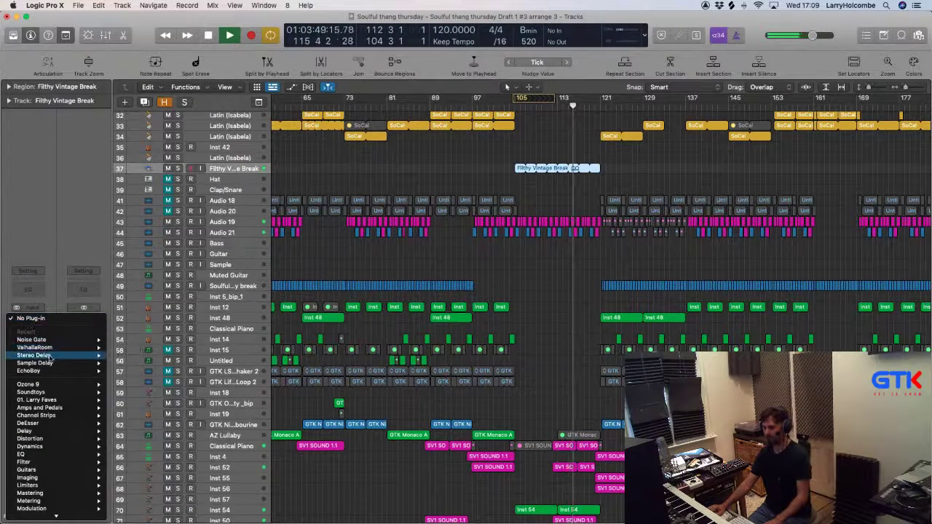
mouse_move(58, 458)
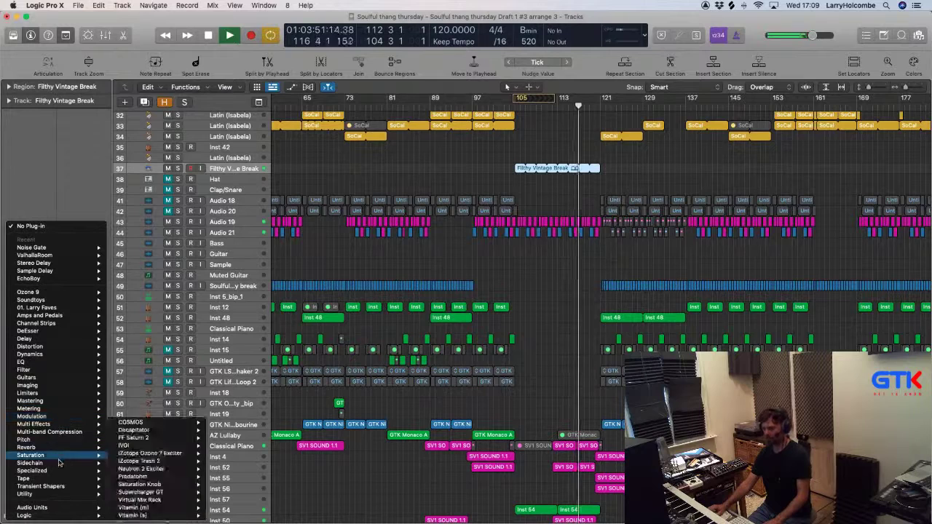
mouse_move(43, 486)
mouse_move(146, 502)
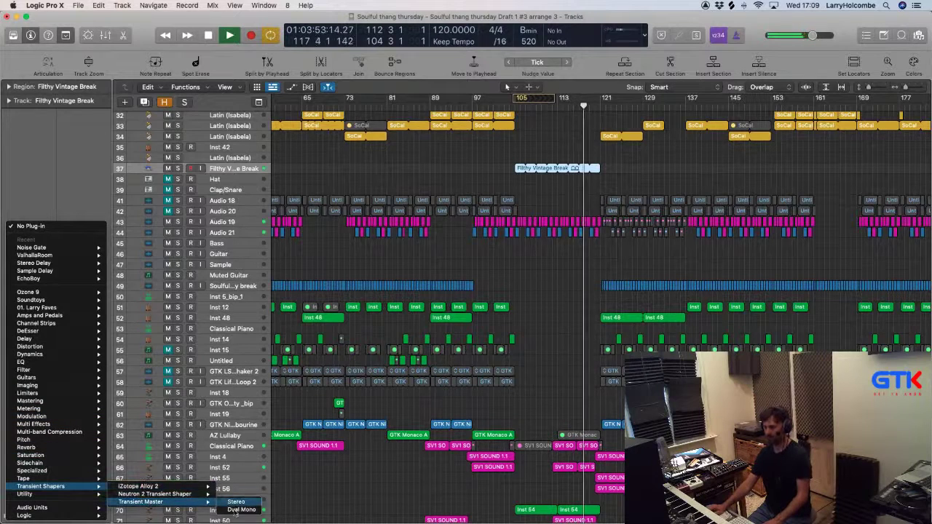
click(237, 509)
drag(482, 237, 490, 239)
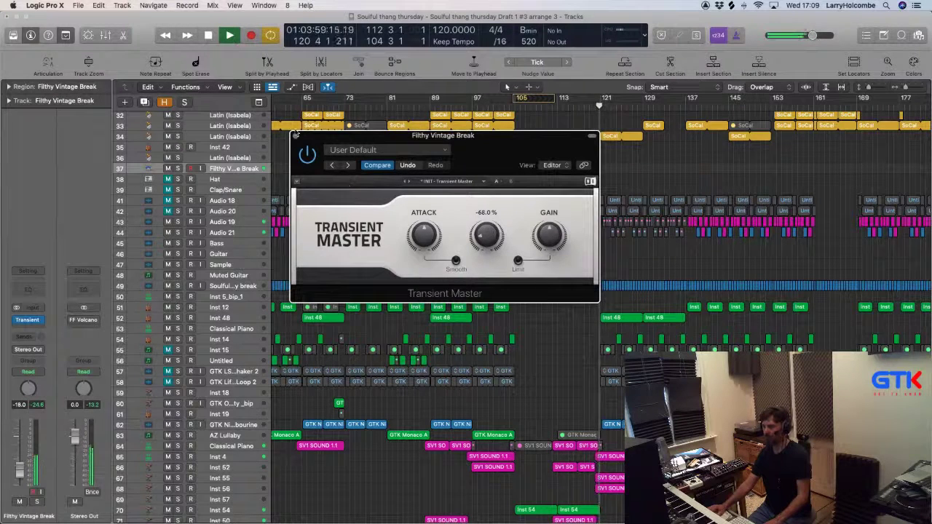
key(super+w)
Listen through the section after the breakdown while reviewing its tracks, and replay the entry around bar 105.
click(549, 131)
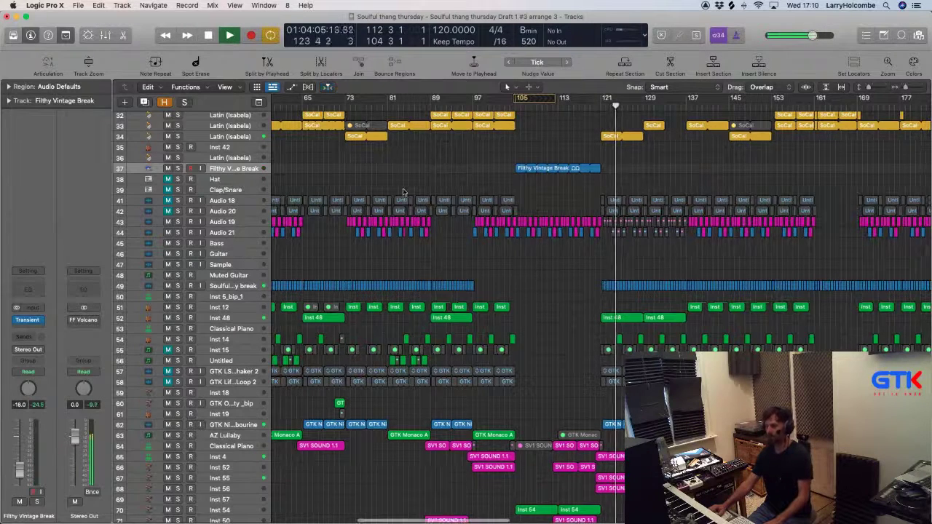
scroll(473, 244, down, 10)
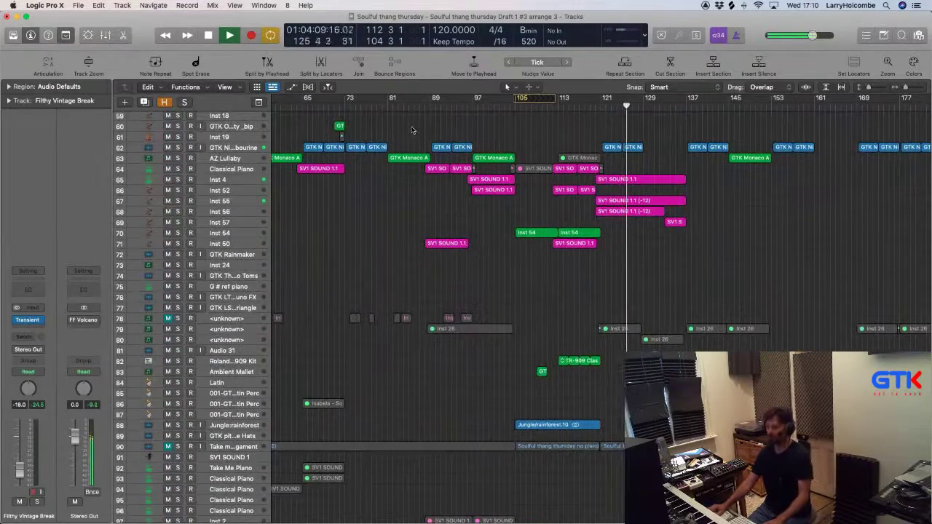
scroll(407, 123, left, 1)
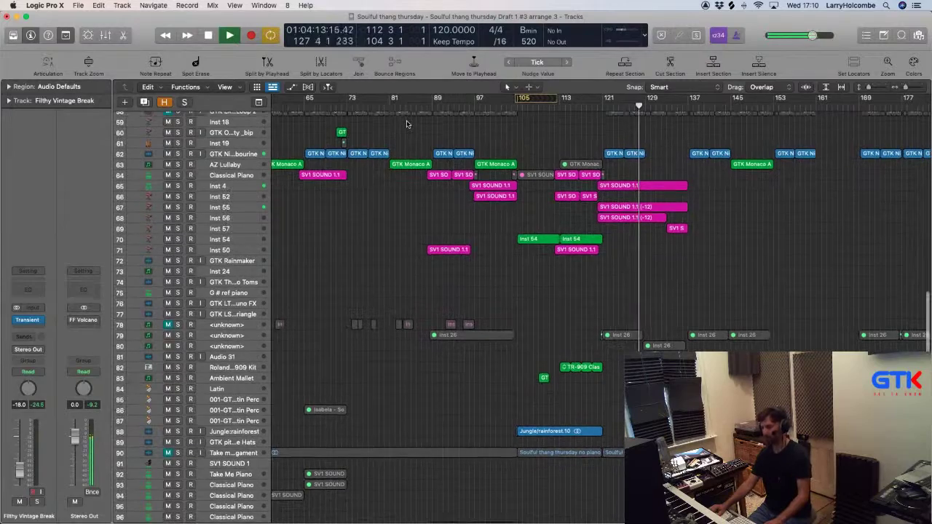
scroll(407, 124, up, 5)
scroll(407, 124, up, 1)
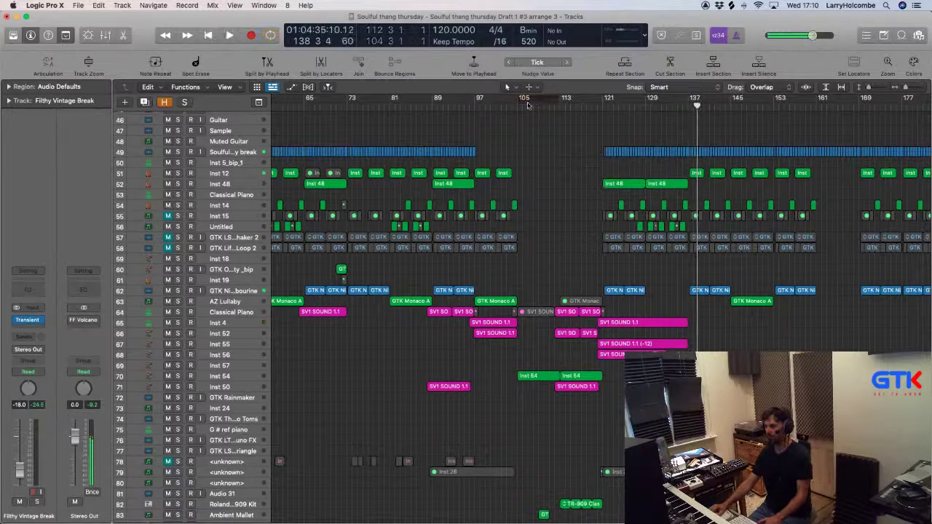
click(513, 102)
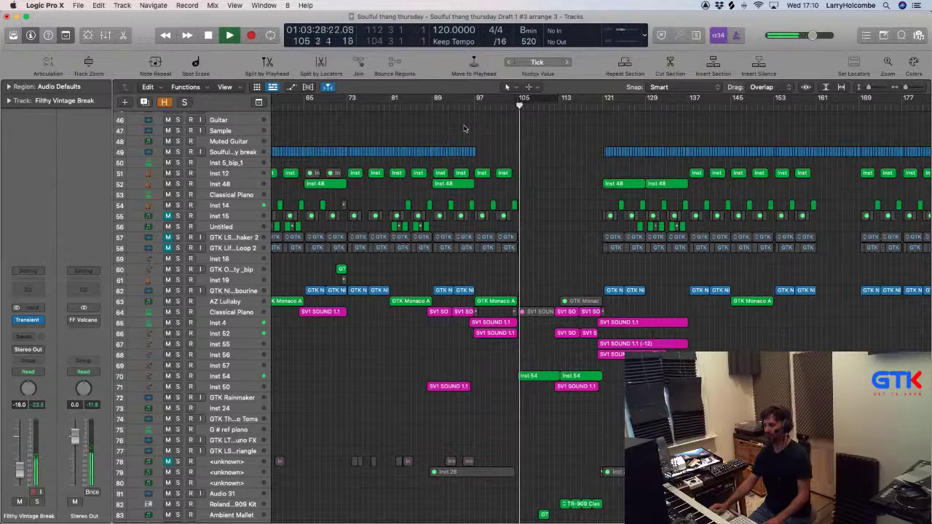
key(space)
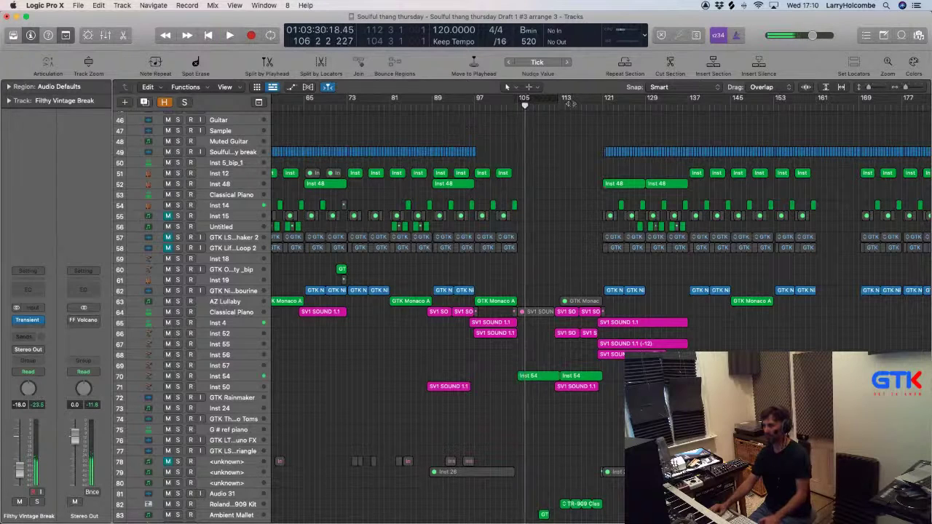
Cut the eight-bar section from 104 3 to 112 3 across all regions without adding a 4/4 signature change.
key(super+a)
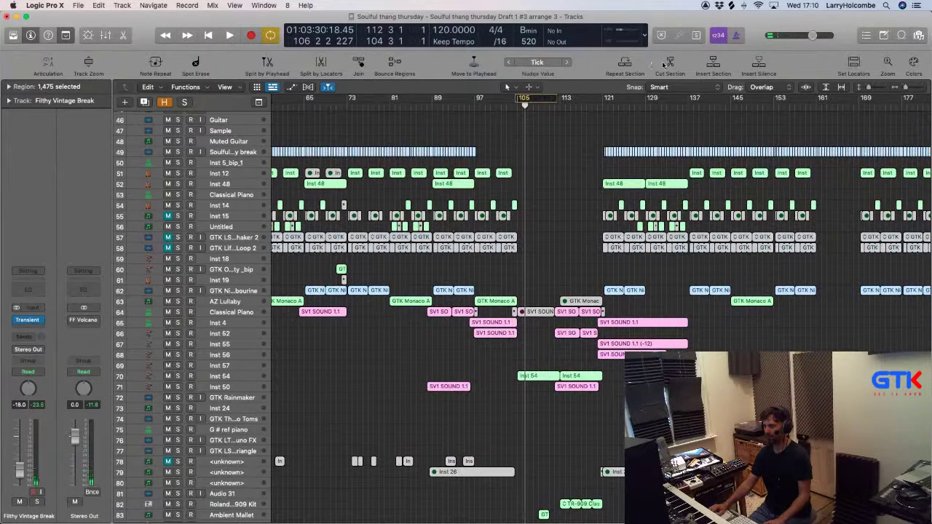
key(ctrl+super+x)
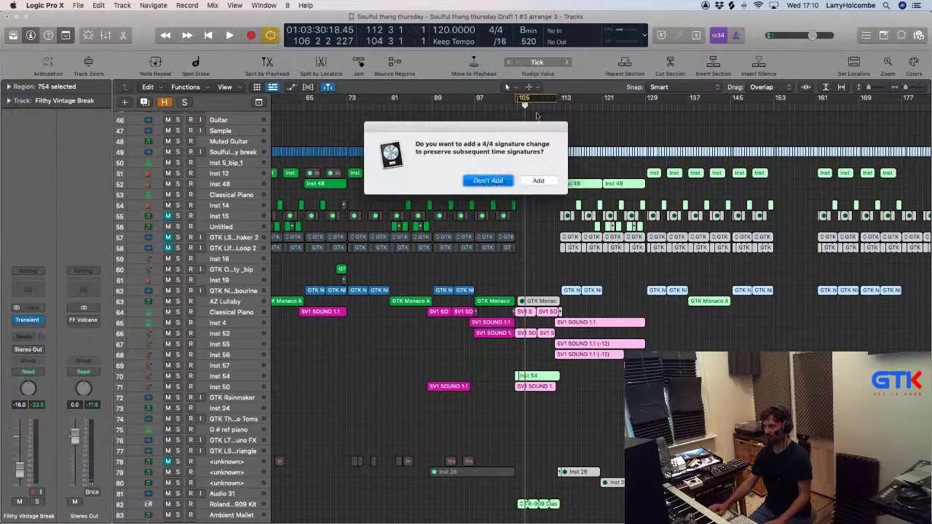
key(Return)
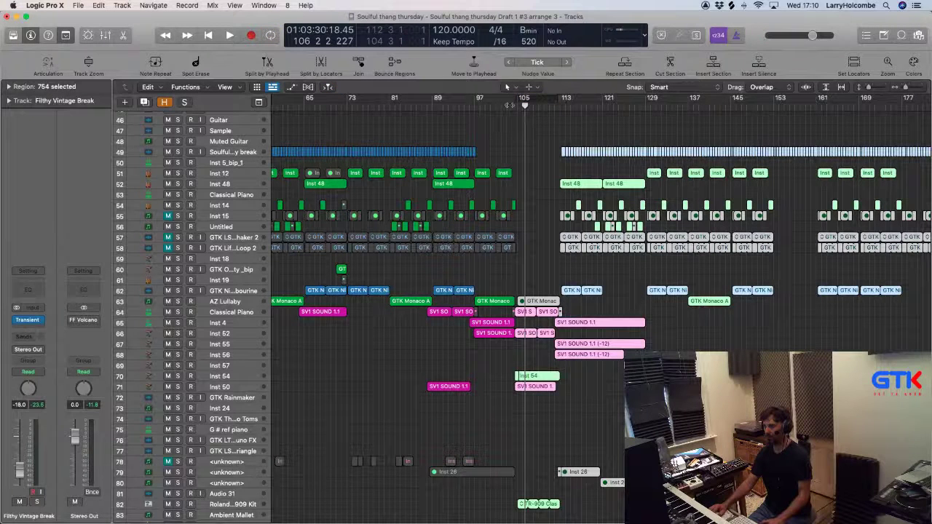
Play the arrangement from about bar 104 and mute the Roland TR-909 Kit track.
key(space)
click(486, 113)
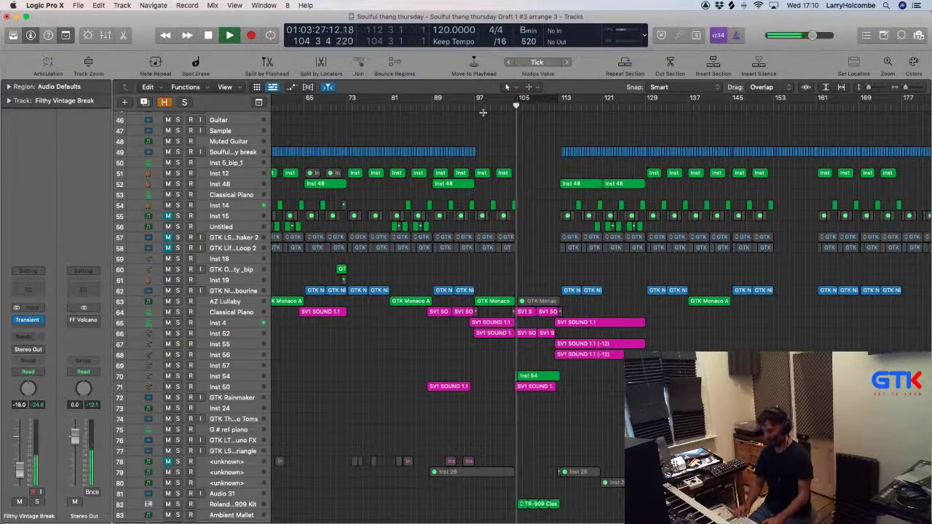
key(super+Up)
key(super+Up)
key(super+Up)
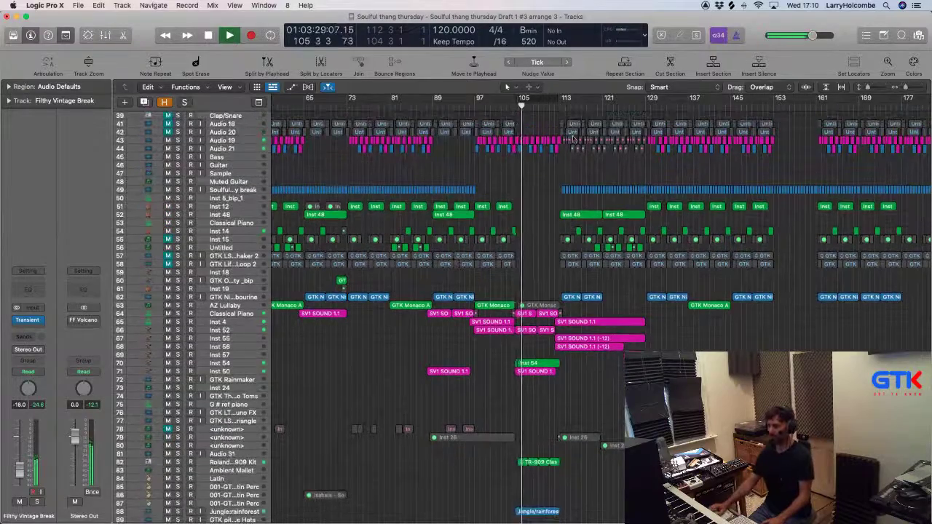
scroll(563, 190, down, 5)
drag(516, 237, 566, 280)
scroll(566, 281, down, 5)
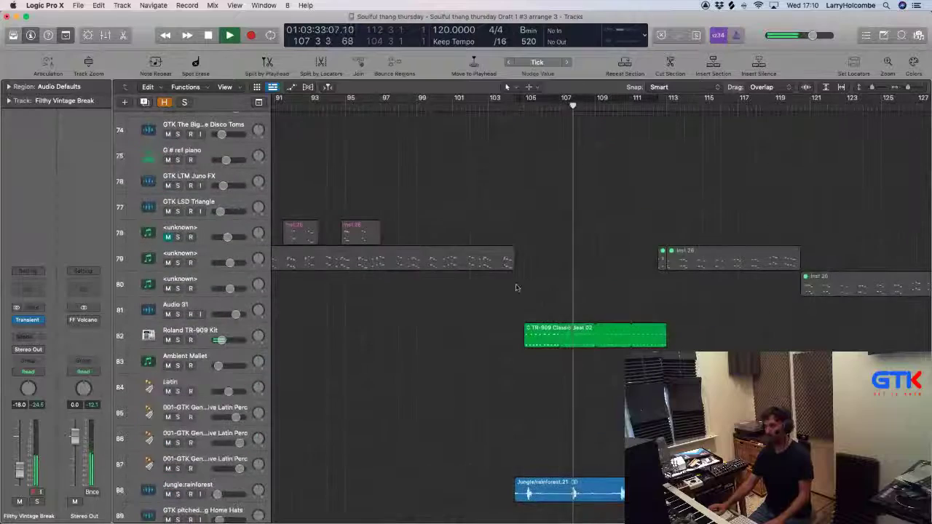
click(168, 340)
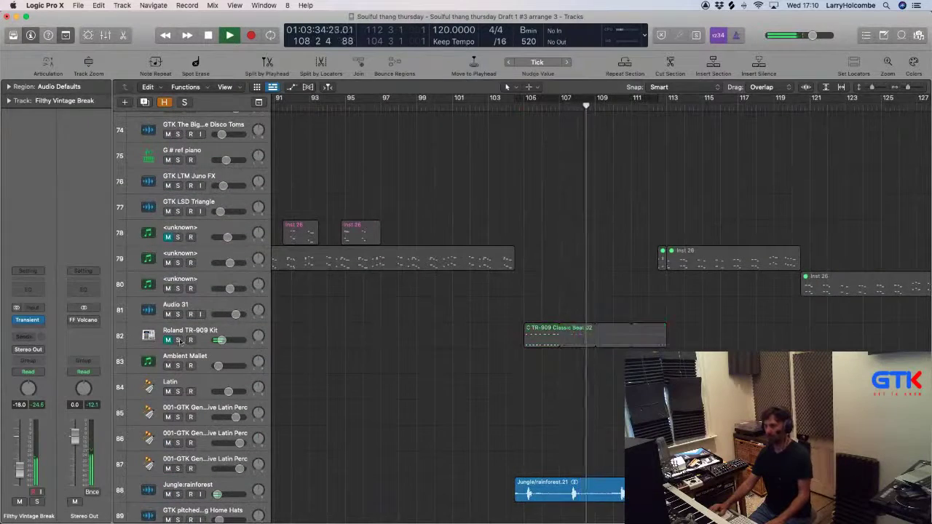
ctrl+alt+click(476, 328)
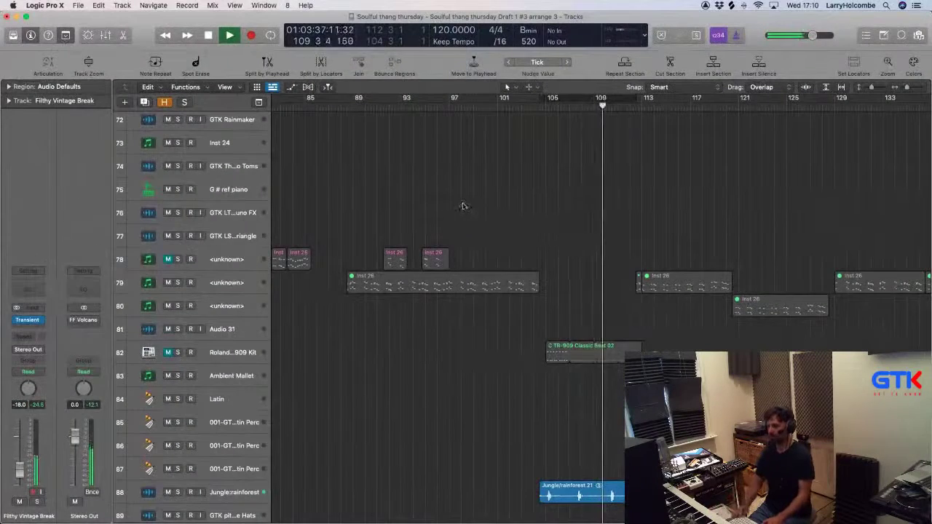
Copy the SV1 SOUND 1.1 (-12) region on the Inst 57 track from bar 125 to the start of the section at bar 113.
key(super+Up)
key(super+Up)
key(super+Up)
key(super+Up)
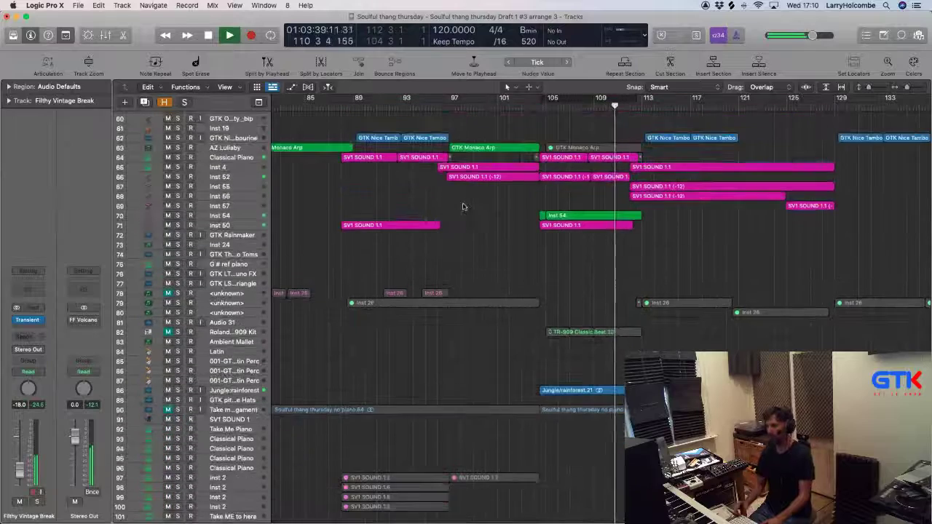
key(super+Left)
key(super+Left)
key(super+Up)
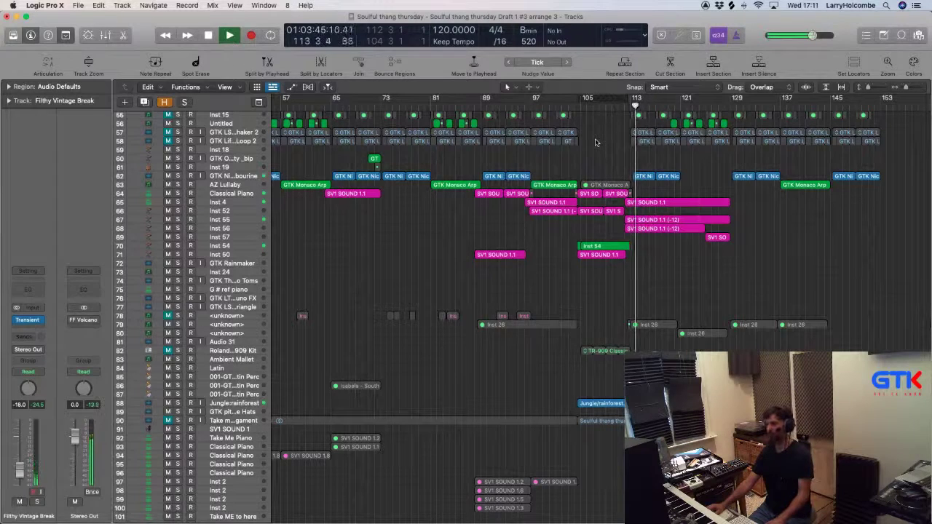
scroll(595, 142, up, 2)
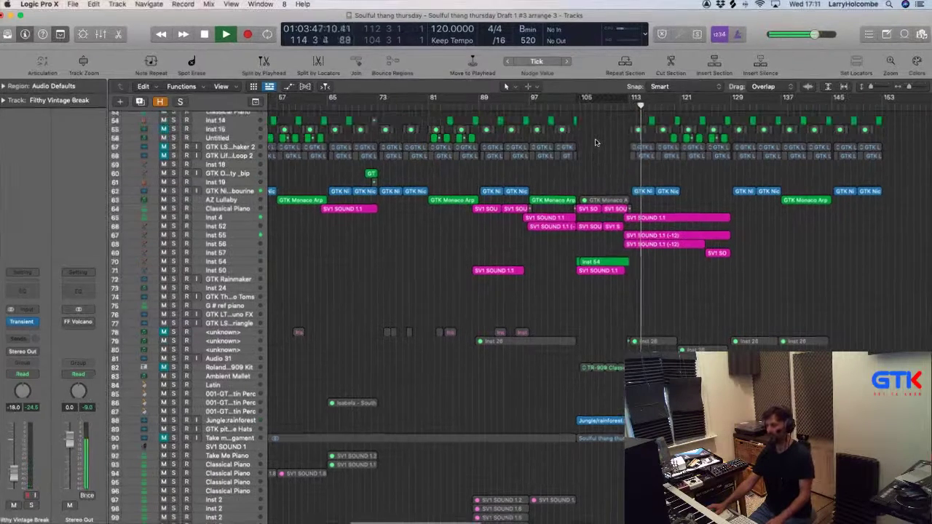
drag(588, 188, 731, 308)
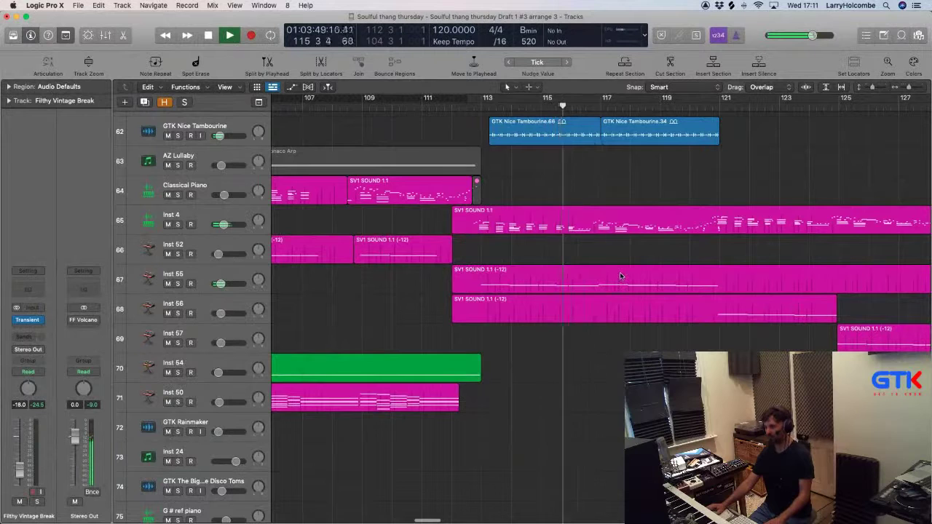
scroll(623, 279, right, 2)
drag(806, 337, 455, 331)
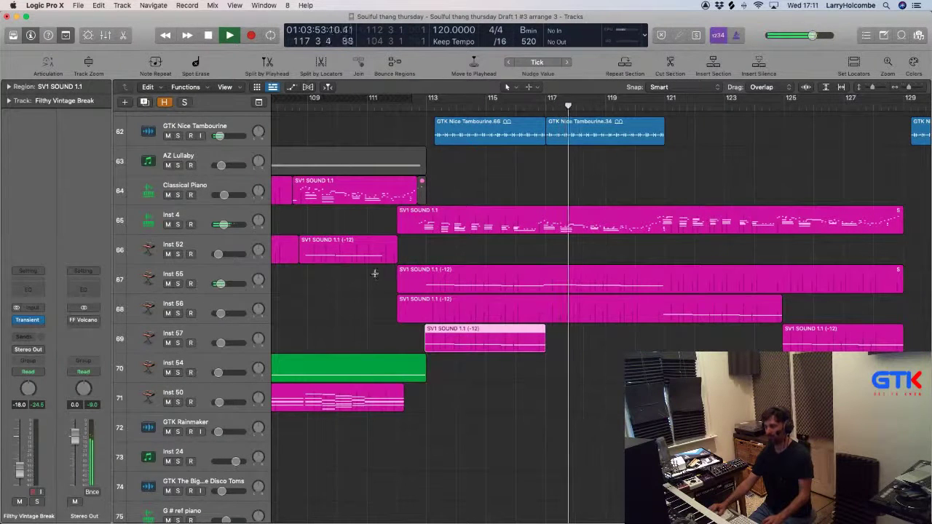
Separate the Inst 55 region's opening part up to about bar 117, splitting notes that cross the cut, and mute that part.
drag(376, 280, 535, 282)
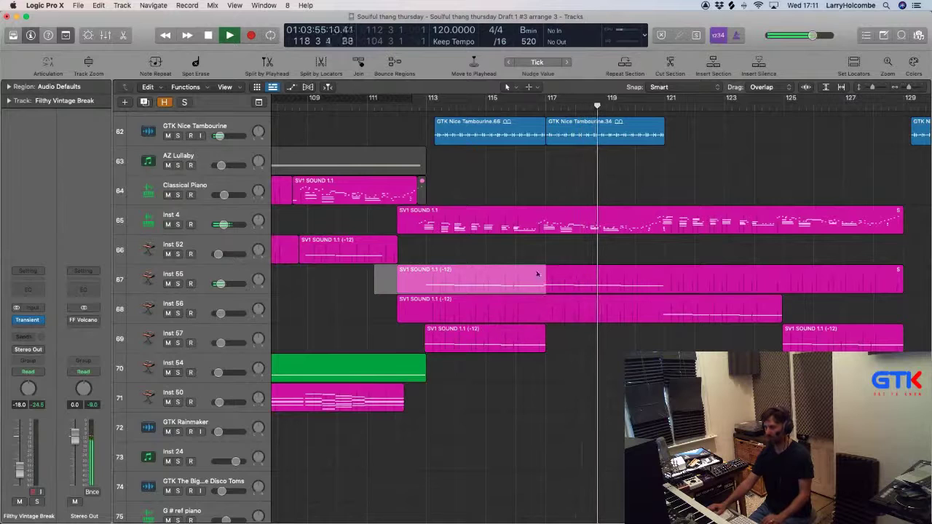
key(z)
drag(672, 299, 658, 299)
click(659, 300)
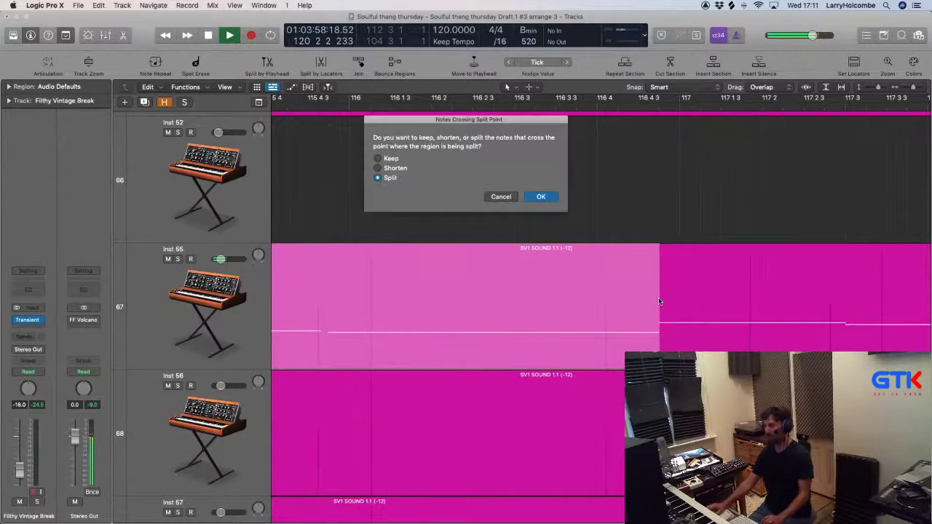
click(543, 197)
key(z)
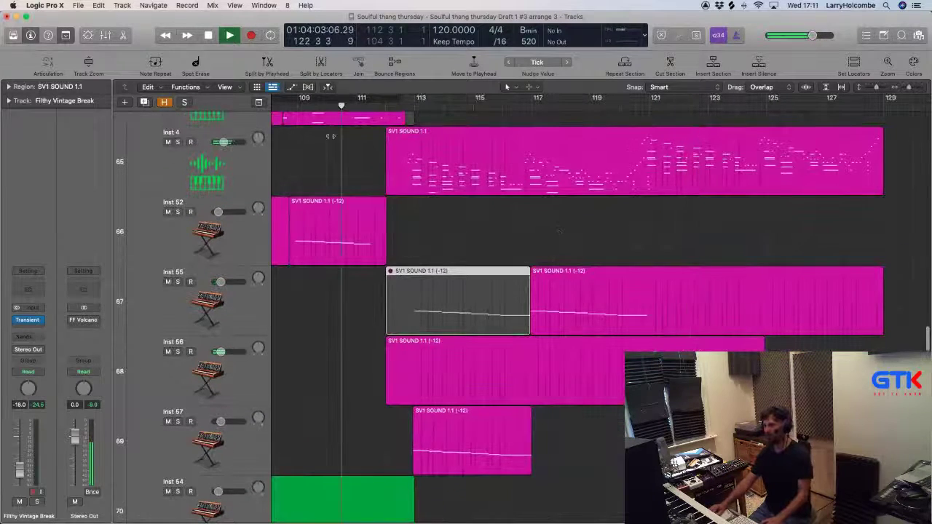
Play from about bar 110 and listen to the copied bass region on Inst 57 against the neighbouring parts.
click(319, 145)
key(super+Up)
key(super+Up)
key(super+Up)
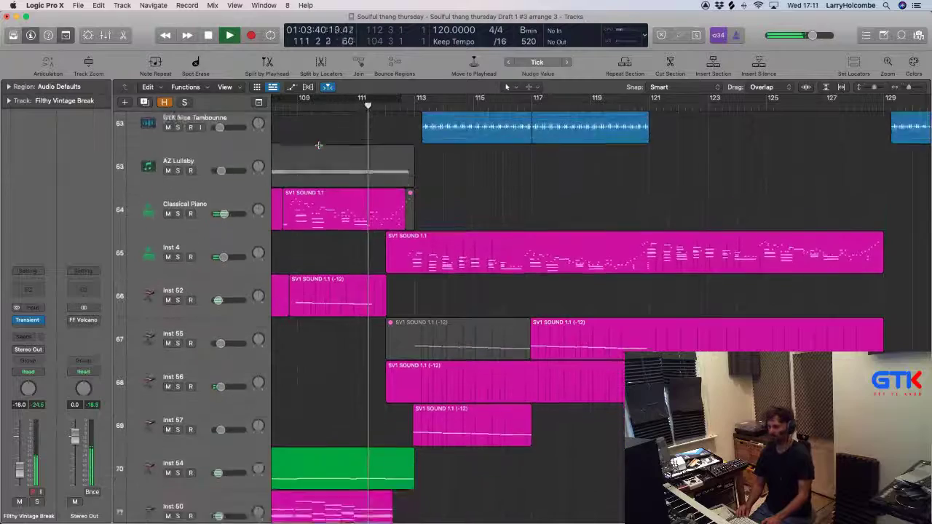
key(super+Up)
key(super+Up)
key(super+Up)
key(super+Up)
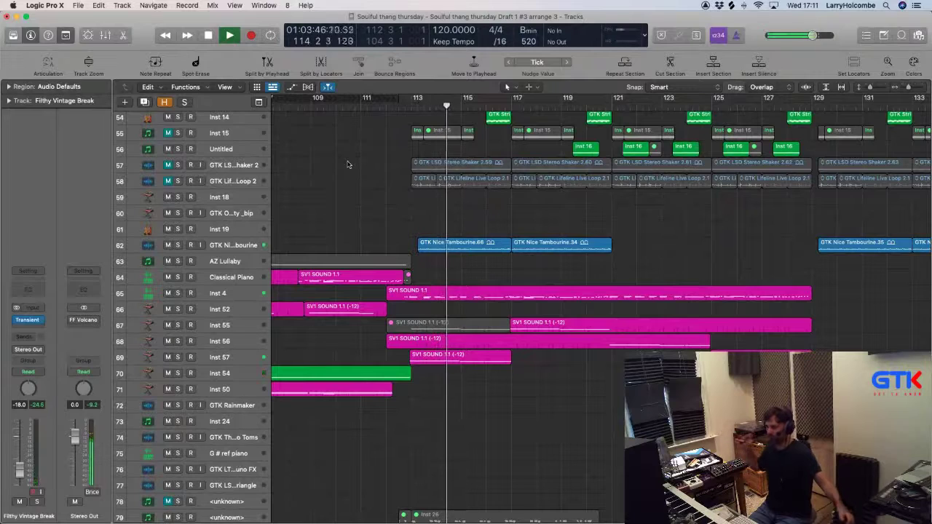
ctrl+alt+click(366, 197)
drag(366, 245, 601, 447)
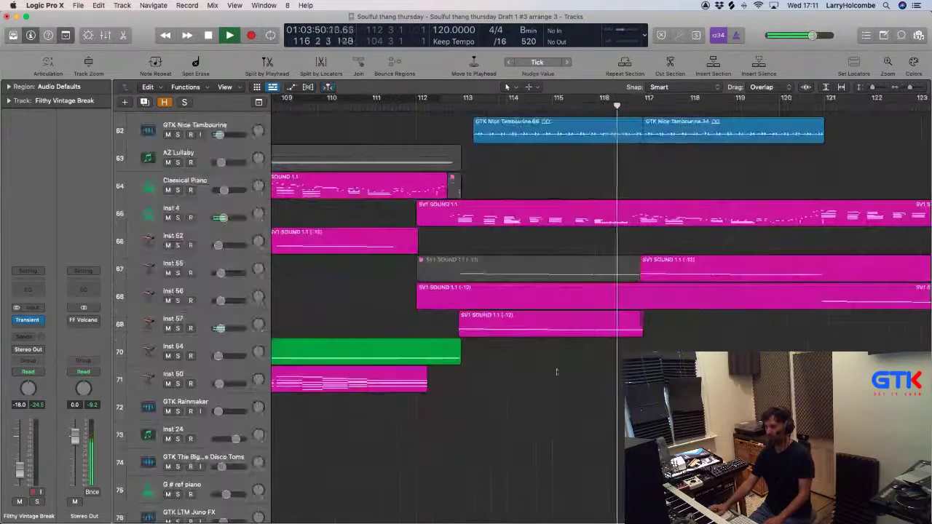
drag(386, 204, 589, 378)
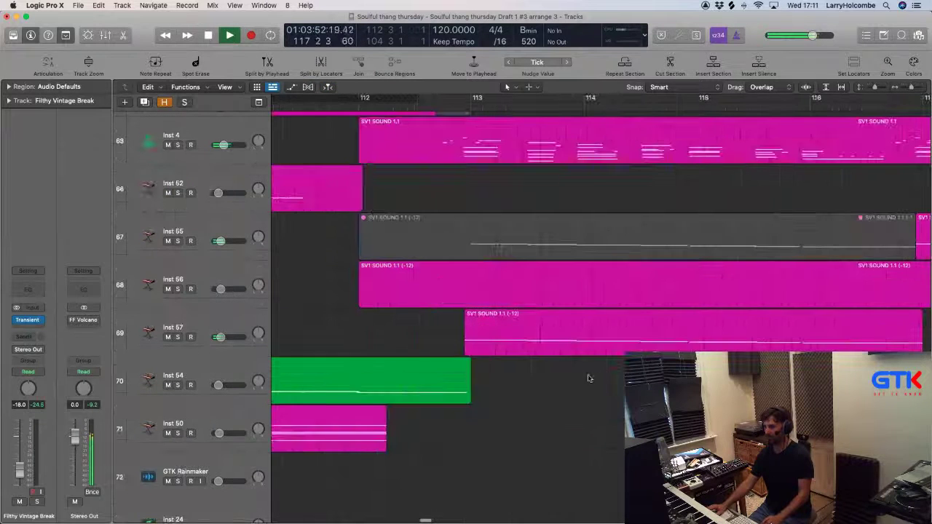
key(space)
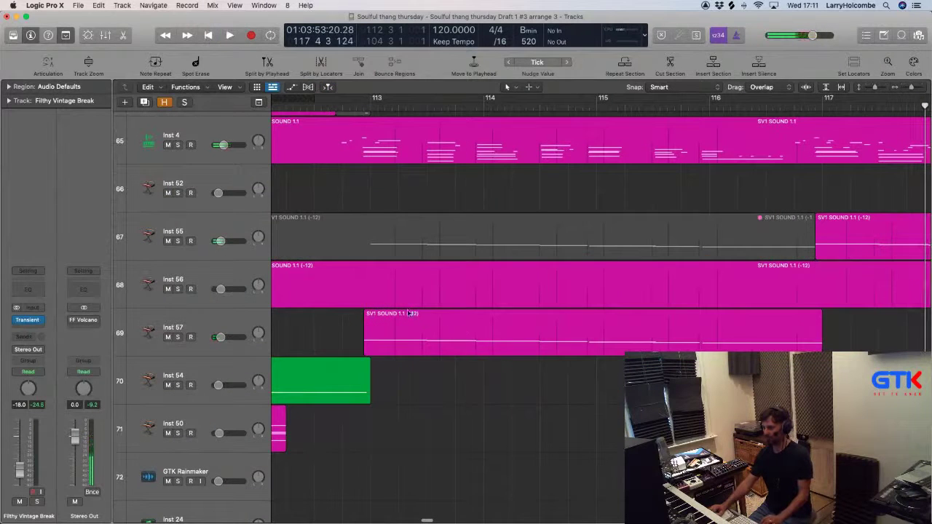
Cut the Inst 57 section from 113 3 1 to 113 4 4 with crossing notes split, and move it up to the Inst 56 track.
drag(411, 313, 508, 329)
click(487, 214)
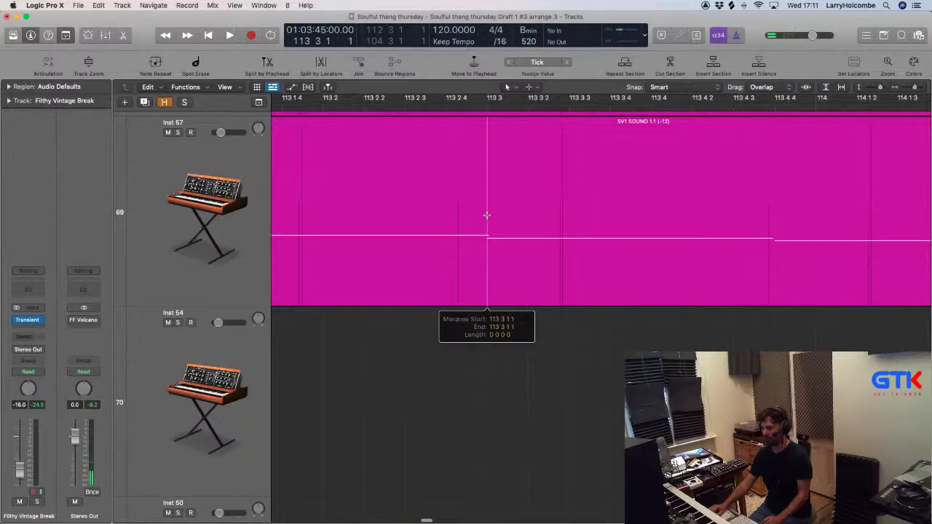
drag(486, 214, 774, 216)
click(740, 205)
scroll(692, 227, up, 2)
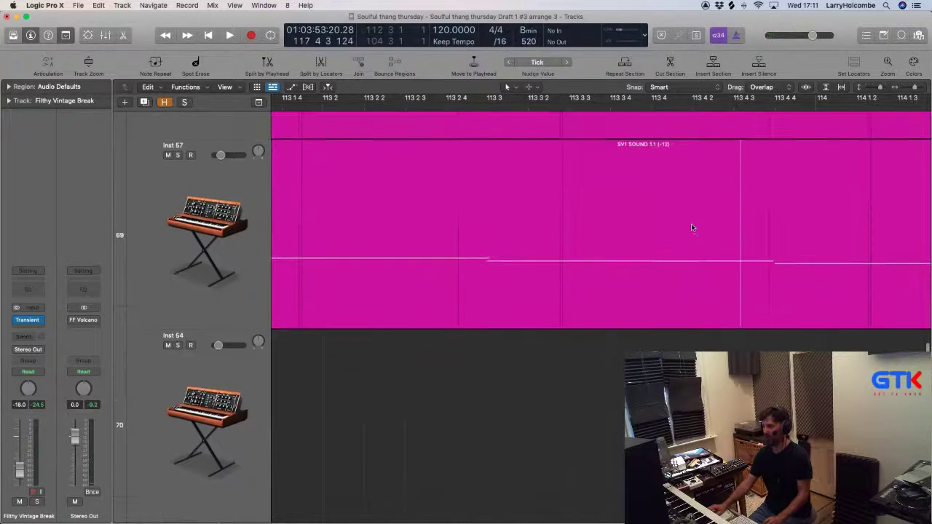
drag(486, 238, 774, 240)
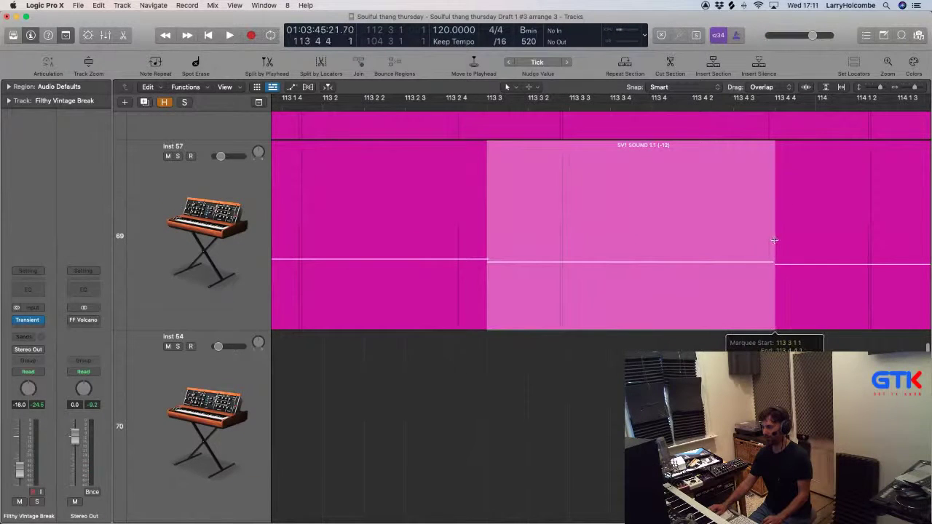
click(671, 229)
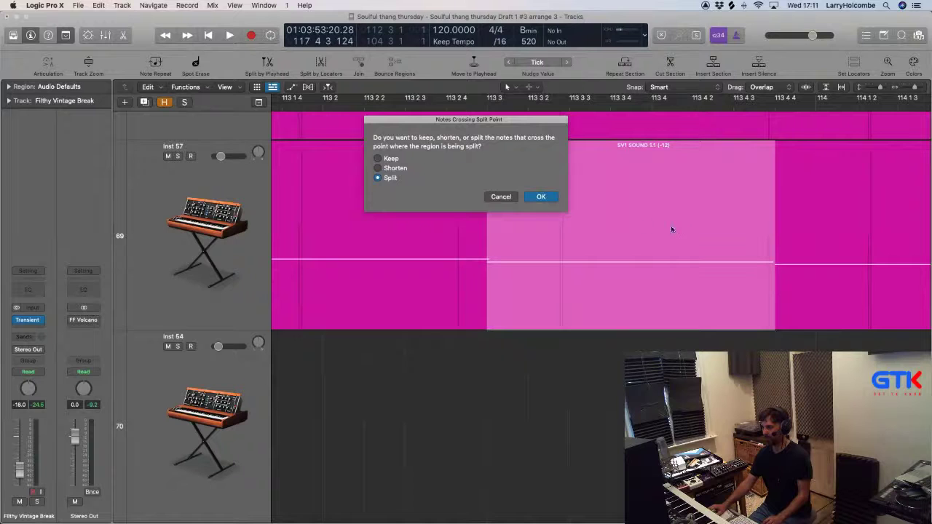
click(542, 197)
scroll(551, 219, up, 3)
drag(582, 236, 589, 210)
Play from about 112 4 and listen to the bass line with the moved section on Inst 56.
scroll(604, 229, down, 3)
key(space)
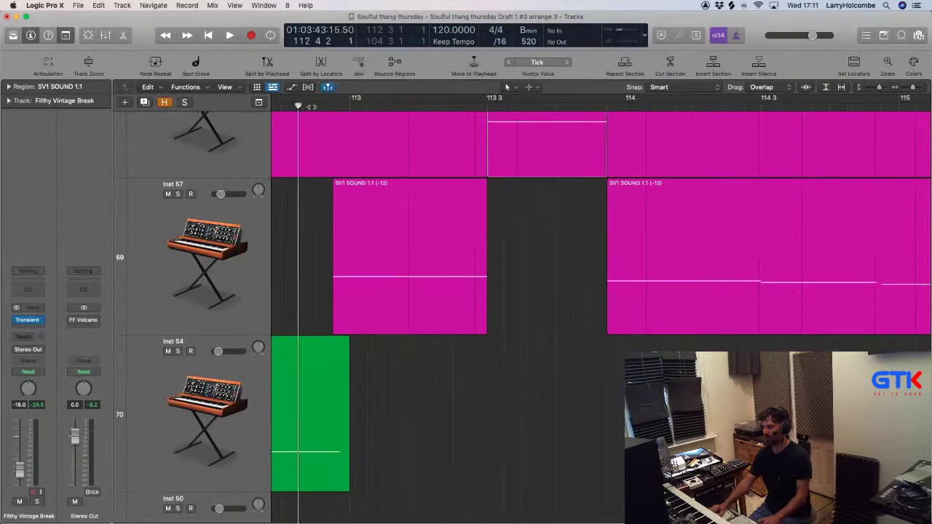
scroll(615, 205, down, 3)
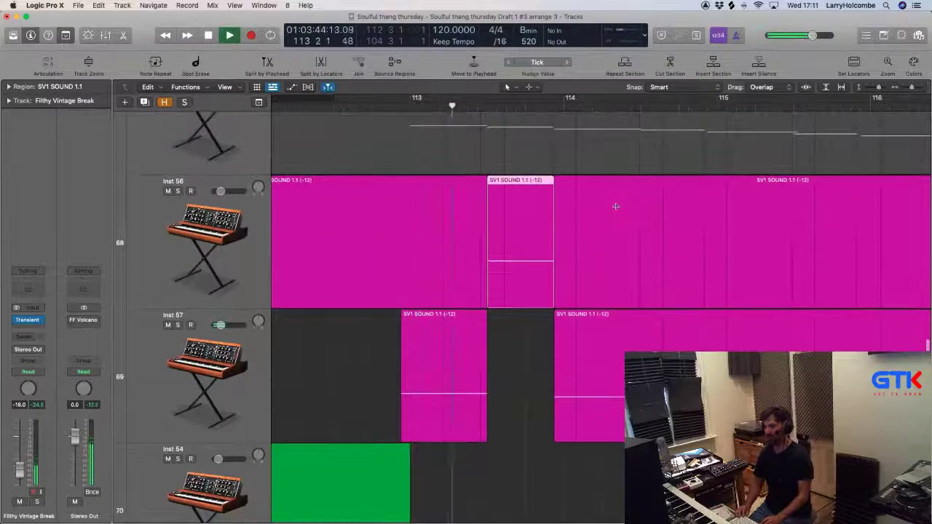
scroll(615, 207, down, 3)
scroll(615, 208, down, 5)
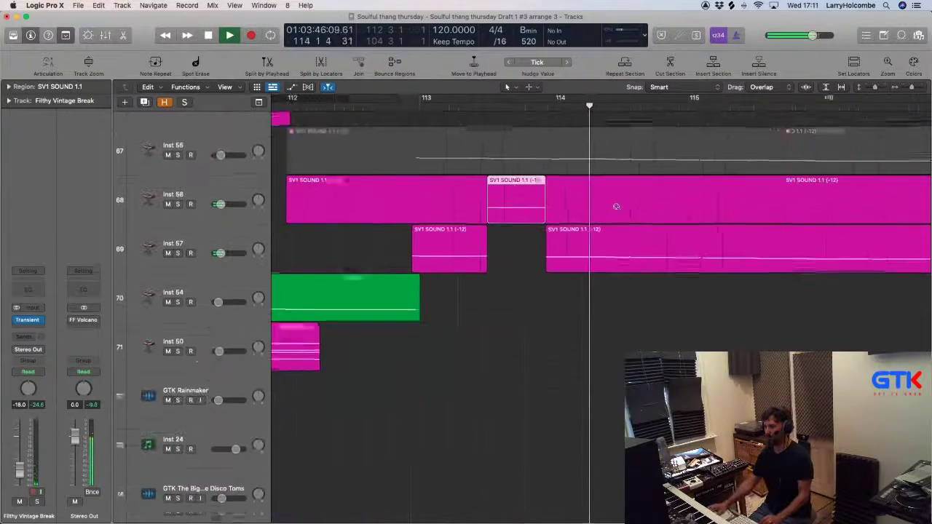
scroll(617, 207, down, 2)
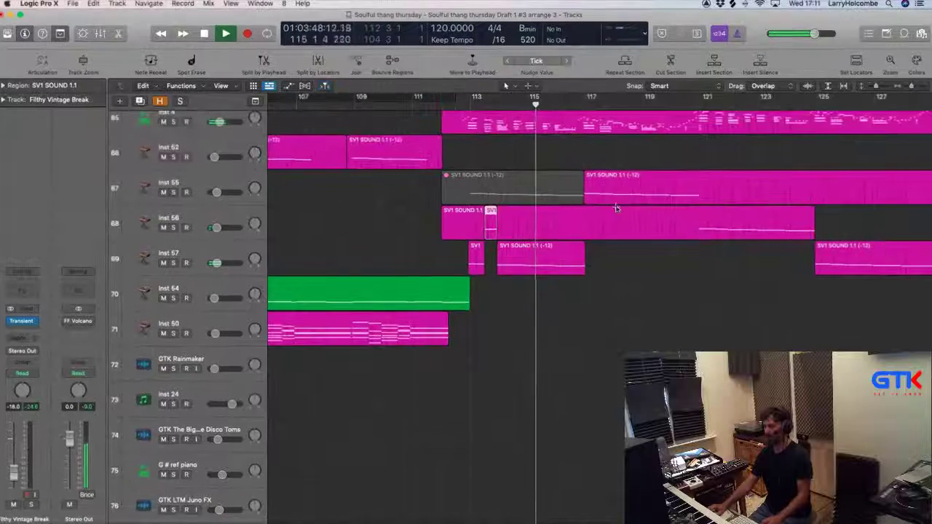
Undo the bass edits on the Inst 55, Inst 56 and Inst 57 tracks, back to before the region was copied.
key(super+z)
key(super+z)
key(super+z)
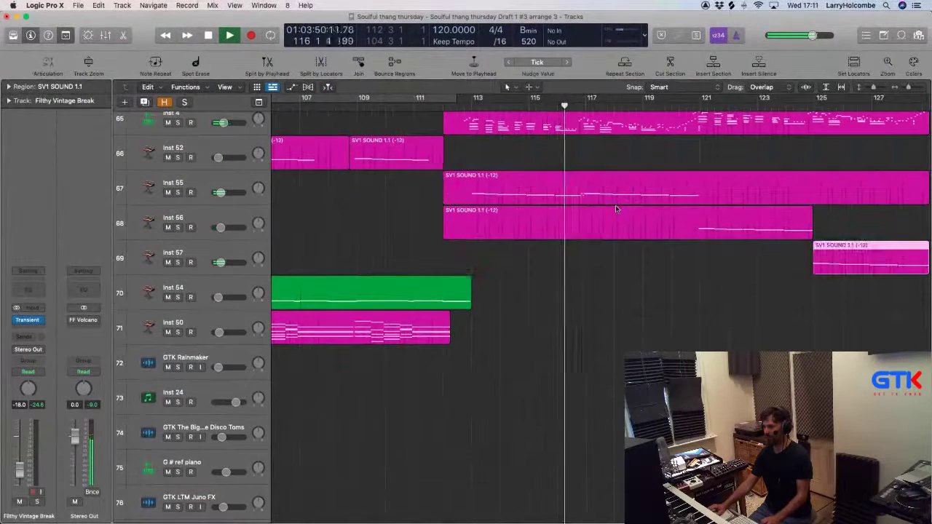
Look over the piano and bass regions, and play from bar 64 to listen to the Classical Piano part there.
scroll(525, 216, down, 5)
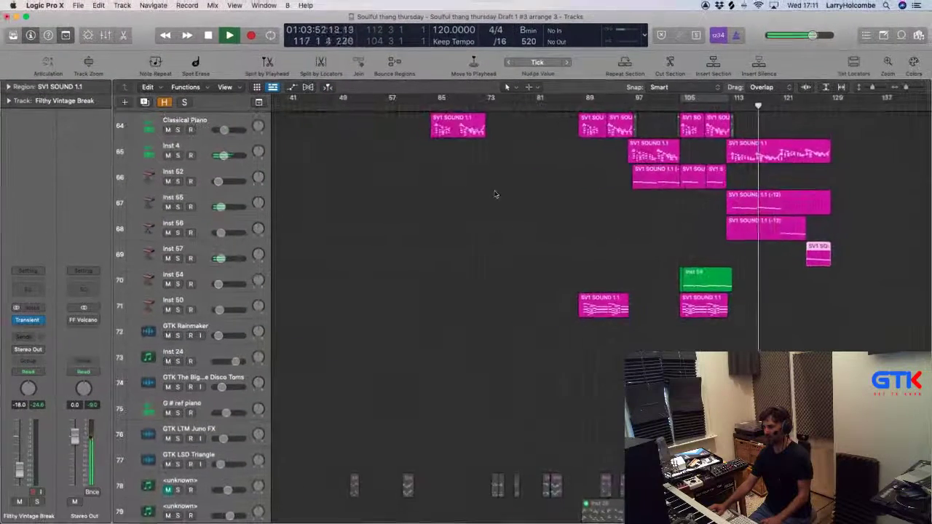
scroll(514, 220, down, 5)
scroll(495, 194, up, 3)
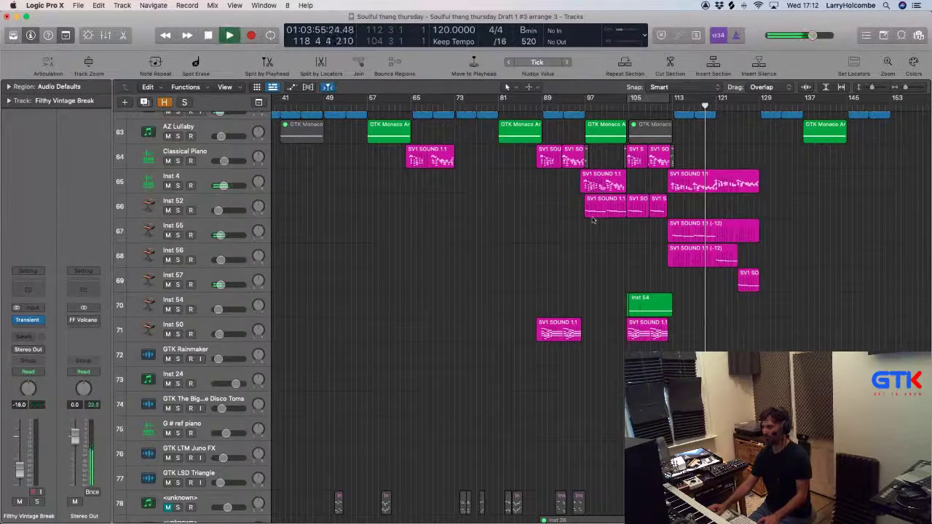
scroll(495, 240, down, 4)
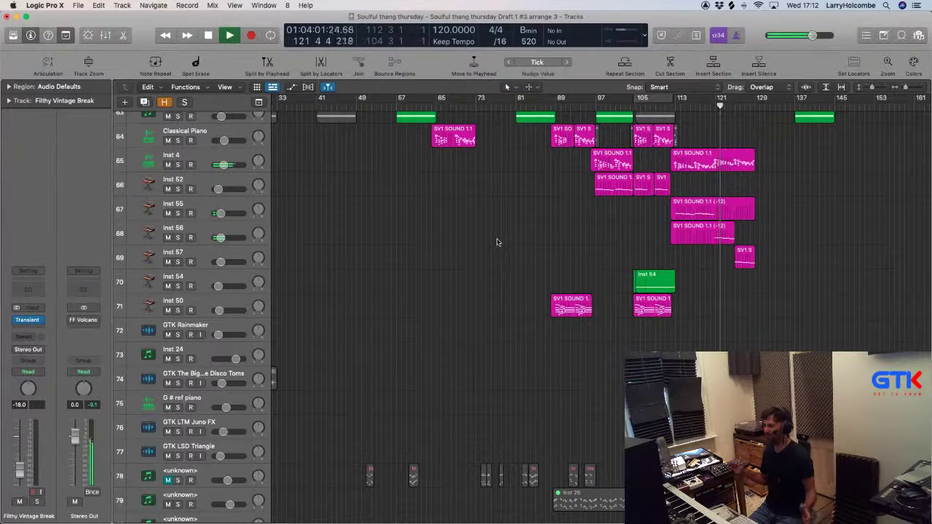
scroll(497, 242, up, 2)
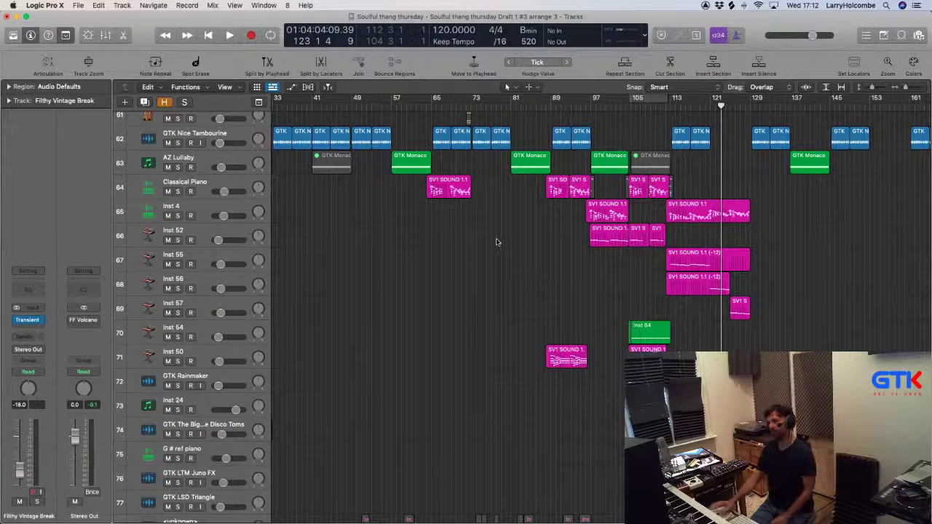
click(426, 107)
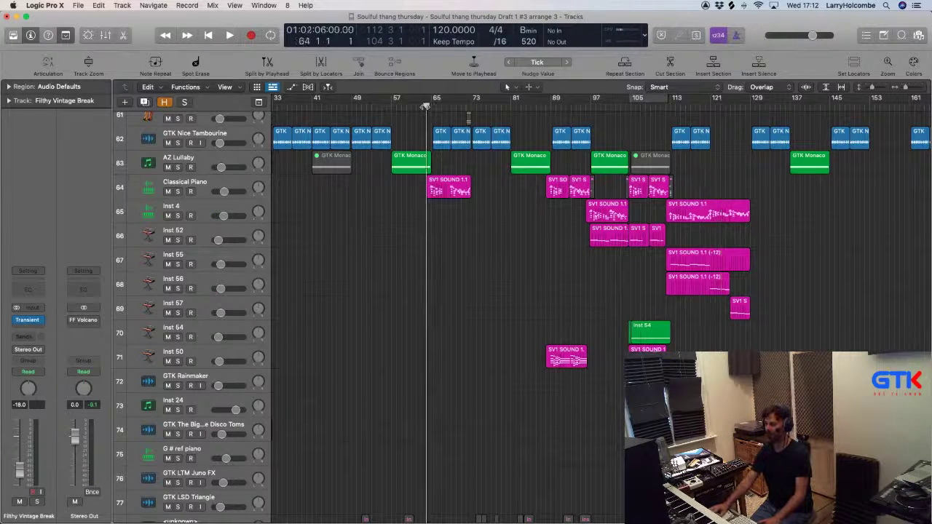
key(space)
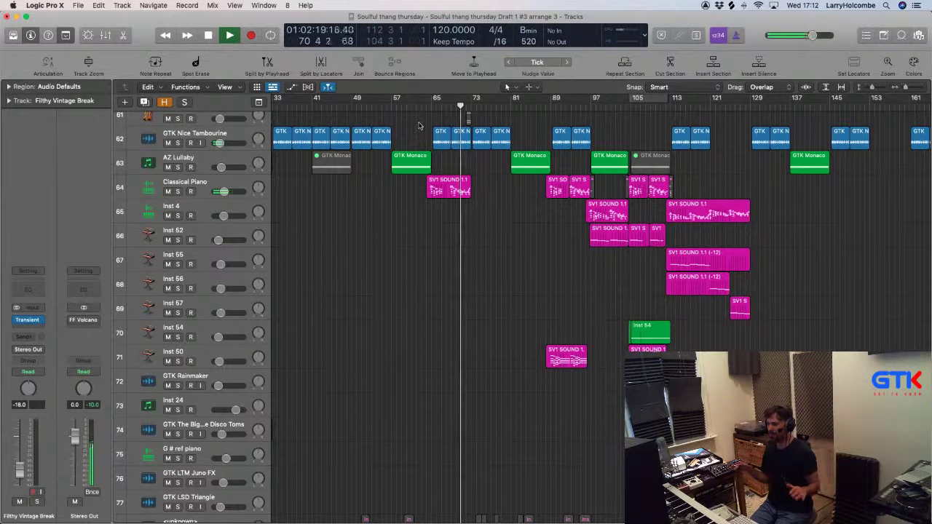
key(space)
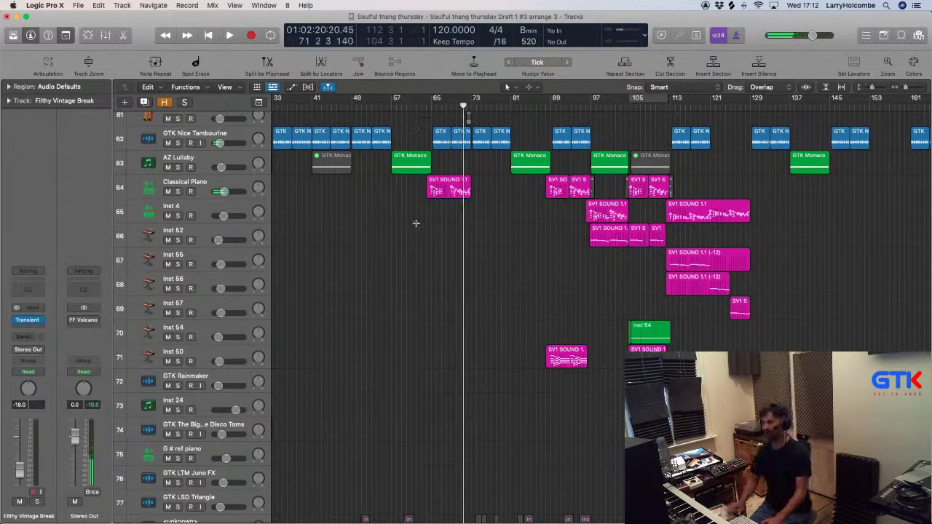
scroll(416, 224, down, 5)
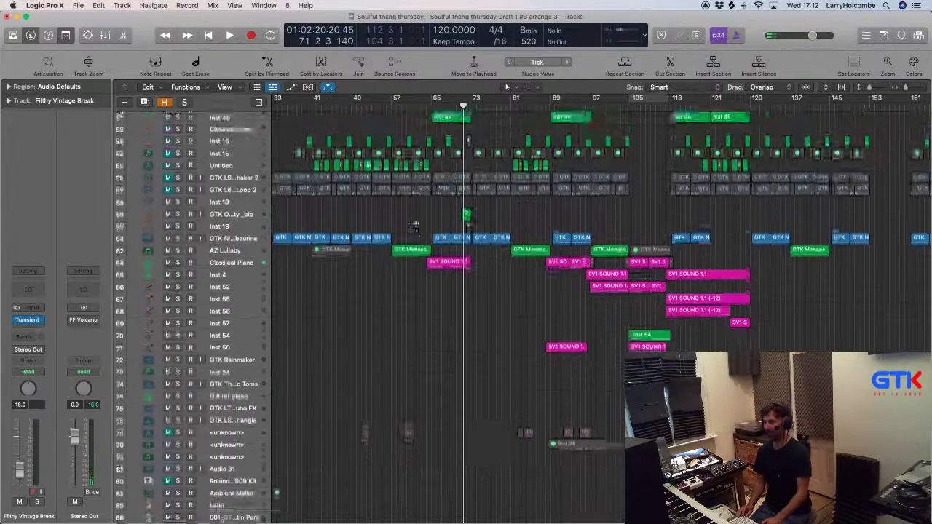
Add a new software instrument track directly below the Muted Guitar track.
scroll(414, 225, down, 2)
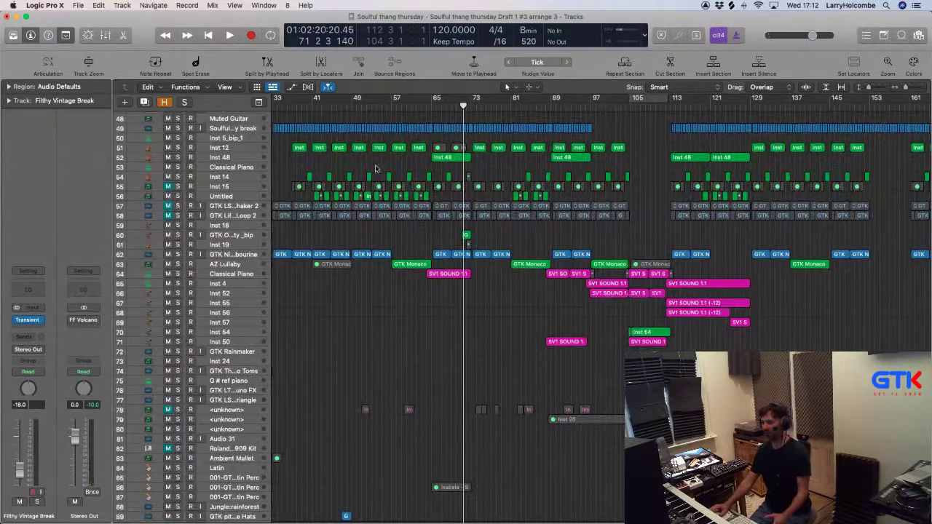
scroll(367, 167, left, 6)
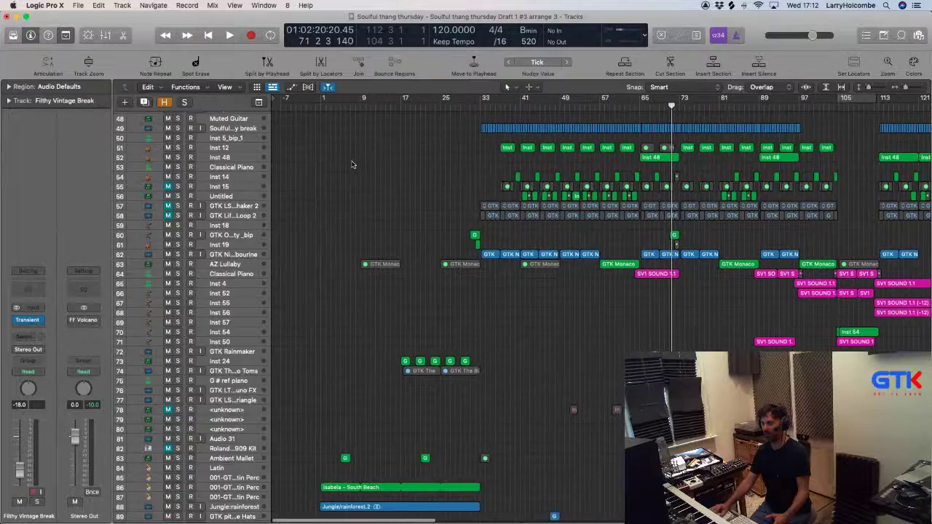
scroll(352, 165, down, 3)
scroll(353, 164, down, 7)
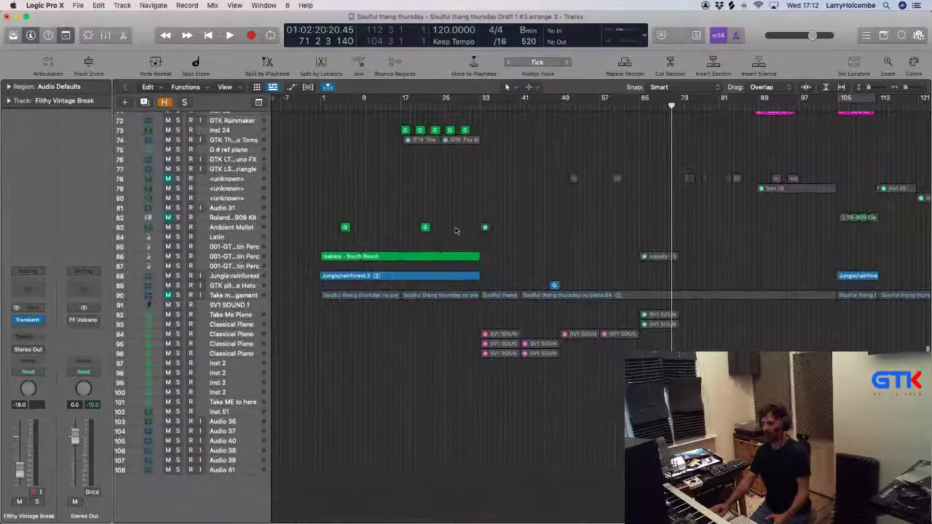
scroll(464, 230, up, 12)
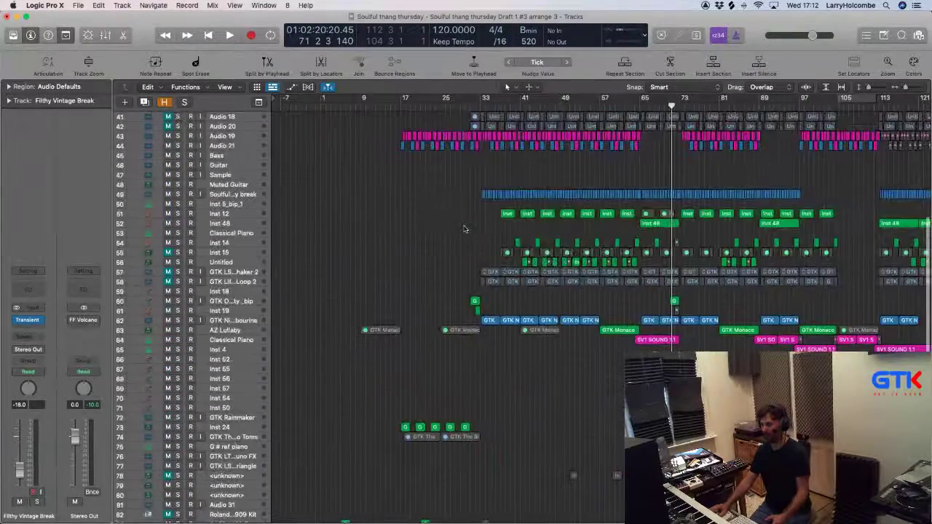
click(230, 185)
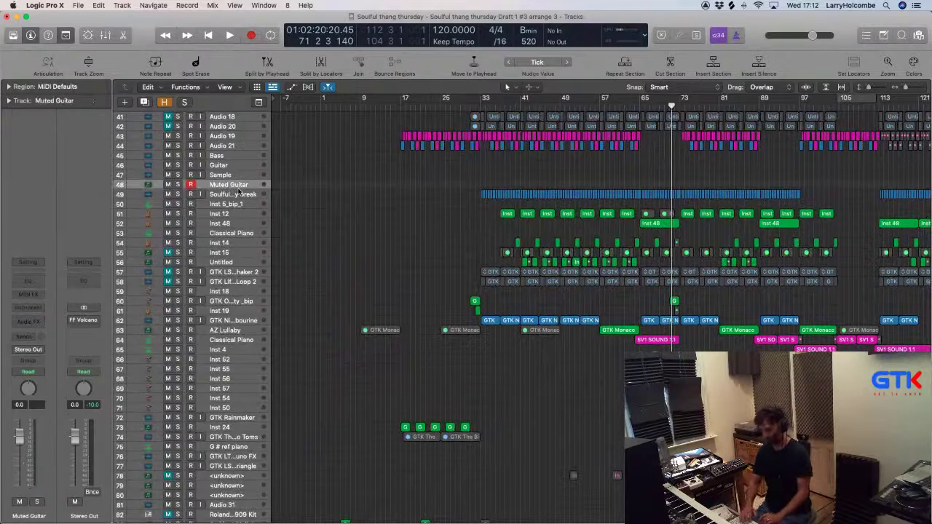
key(alt+super+n)
click(618, 172)
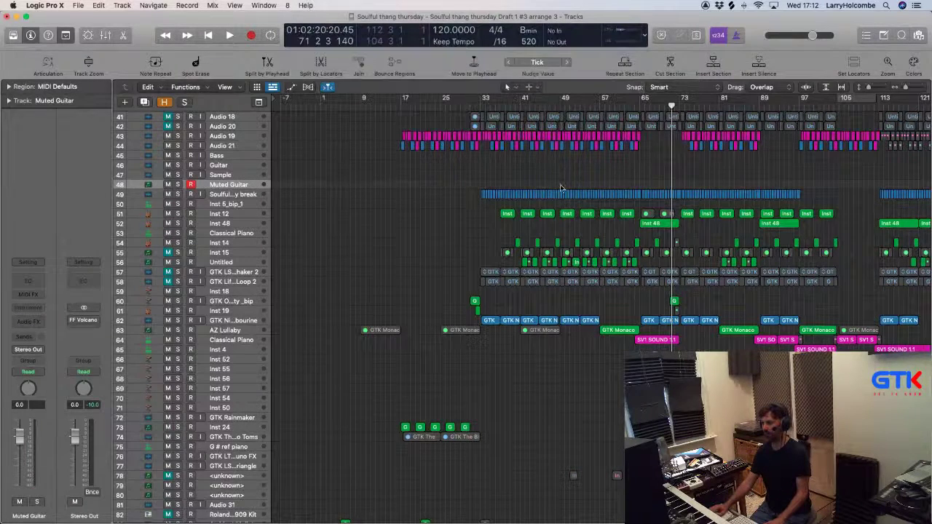
Load the Ultrabeat drum machine as the instrument on the Inst 58 track.
click(27, 309)
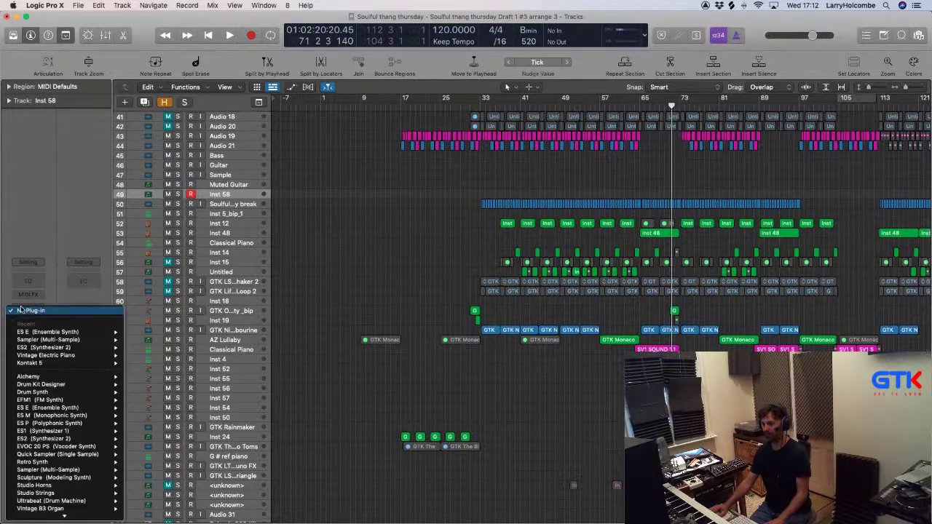
scroll(69, 430, down, 5)
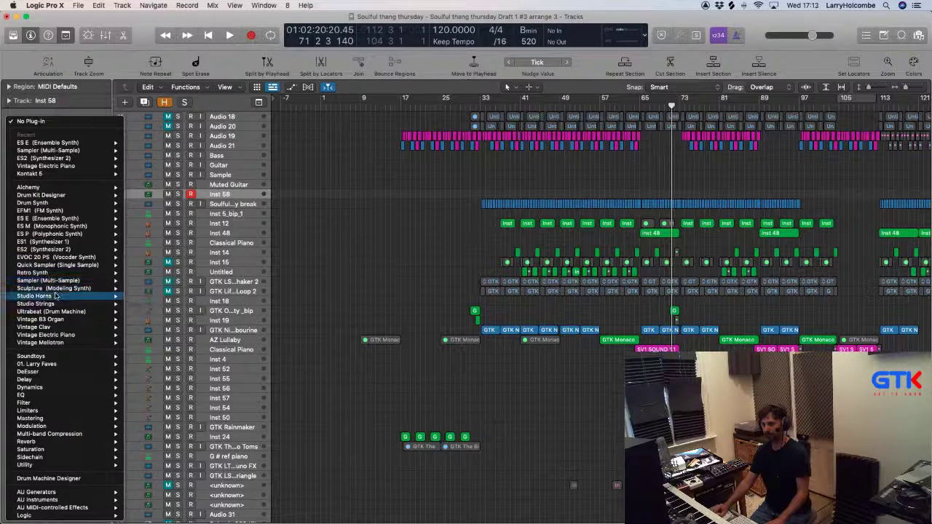
mouse_move(55, 296)
mouse_move(71, 312)
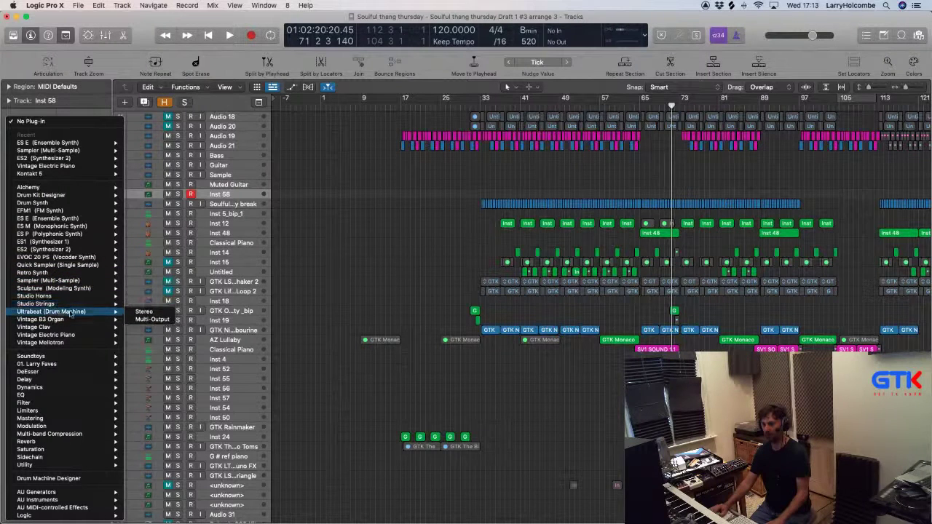
click(150, 316)
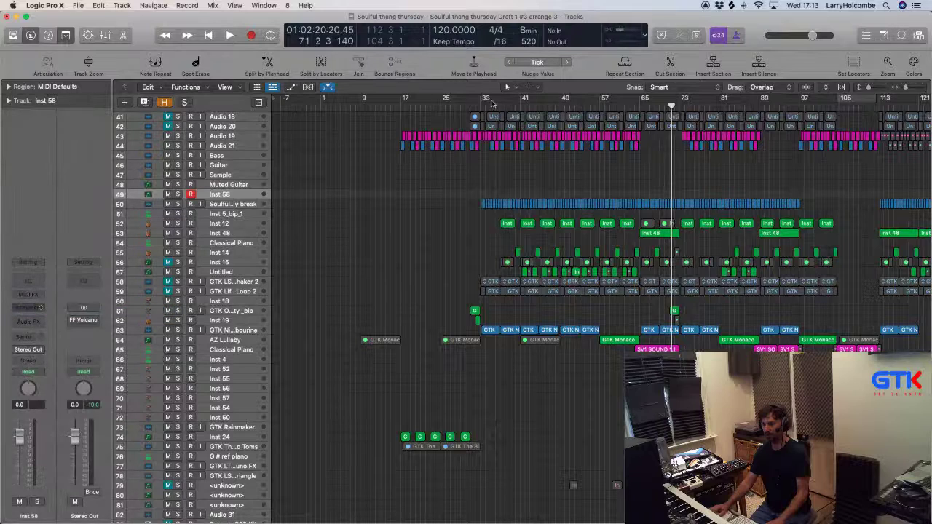
Cycle bars 33 to 41, and switch on Ultrabeat's sequencer with steps on every upbeat for the Kick 1 voice.
drag(491, 103, 503, 103)
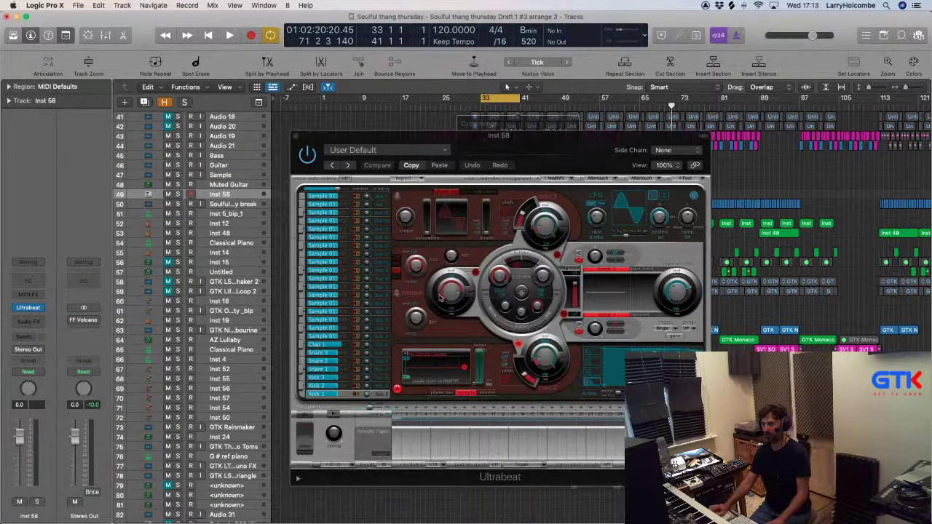
click(306, 415)
right_click(414, 420)
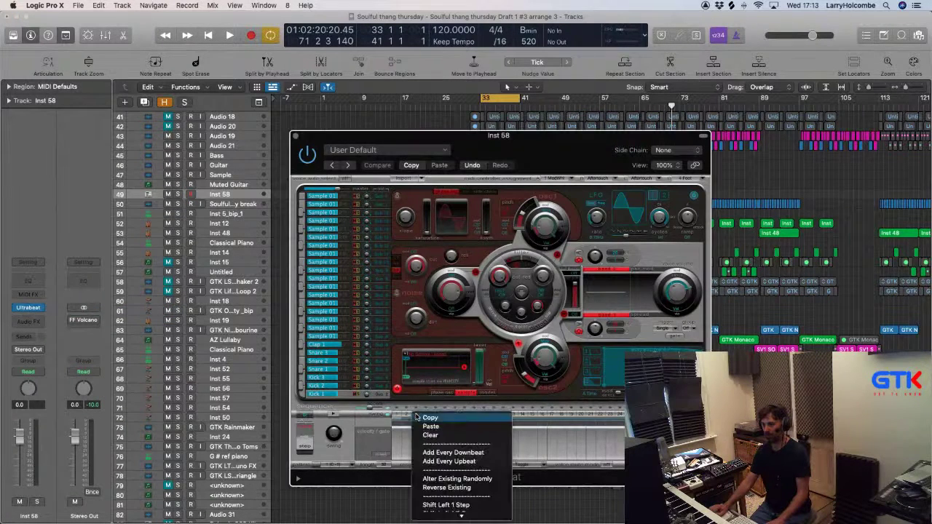
click(437, 460)
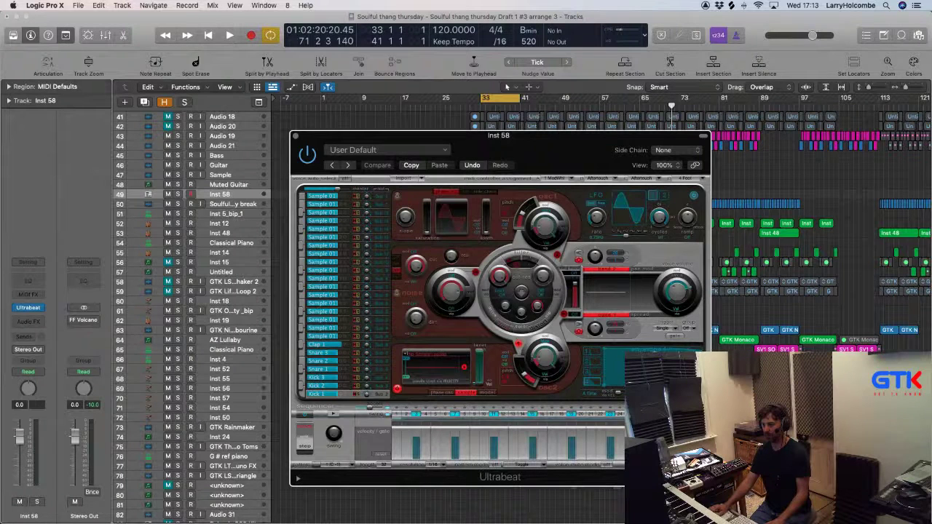
click(690, 465)
Play the cycled bars and lower the Inst 58 track's volume to -4.7 dB, keeping the Ultrabeat window open.
key(space)
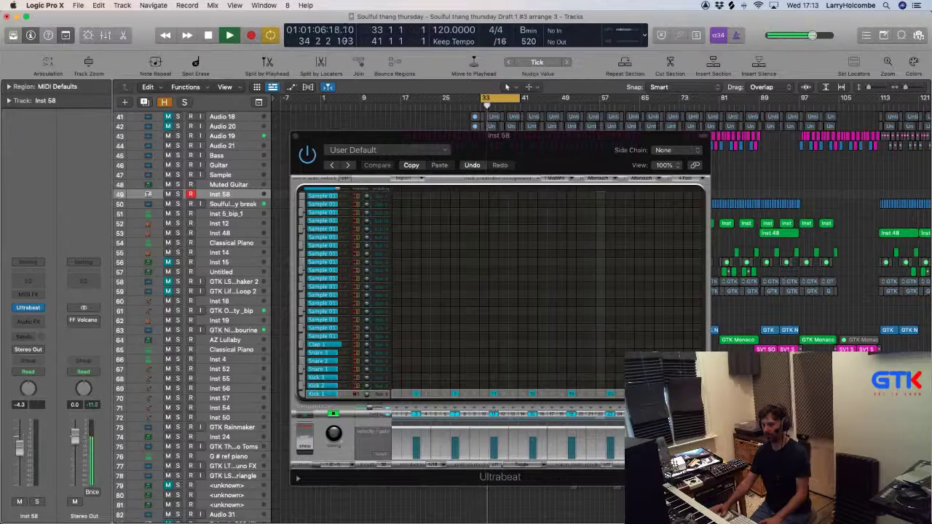
drag(19, 441, 20, 450)
click(31, 311)
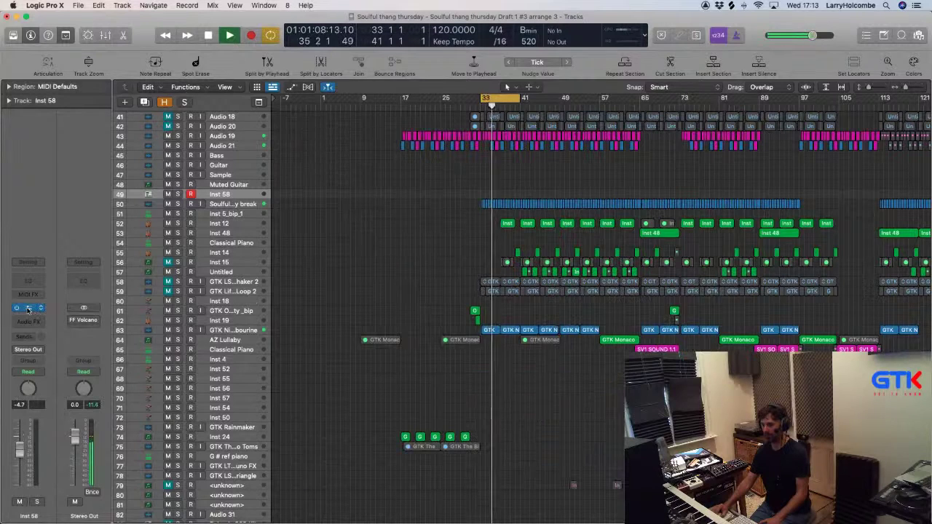
click(27, 309)
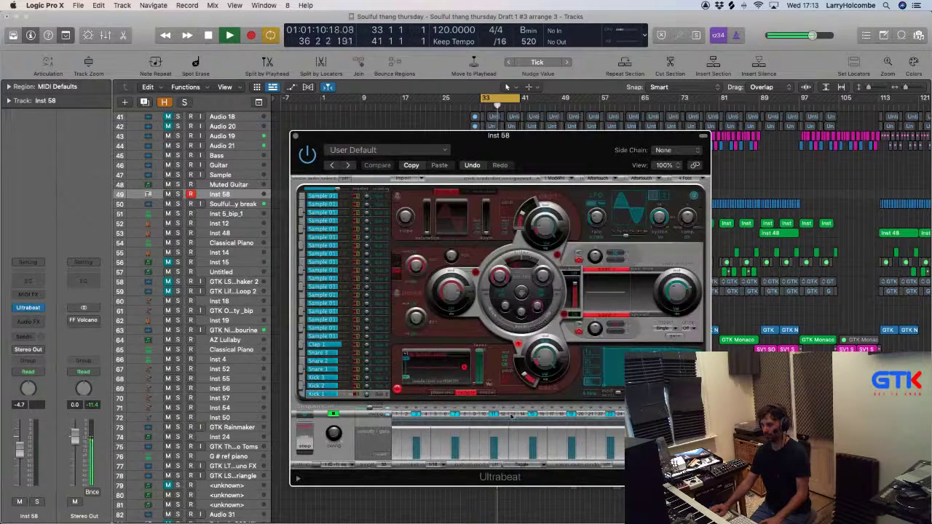
Open the Load Sample dialog for oscillator 2 of the Kick 1 voice in Ultrabeat.
click(430, 360)
click(428, 359)
click(427, 359)
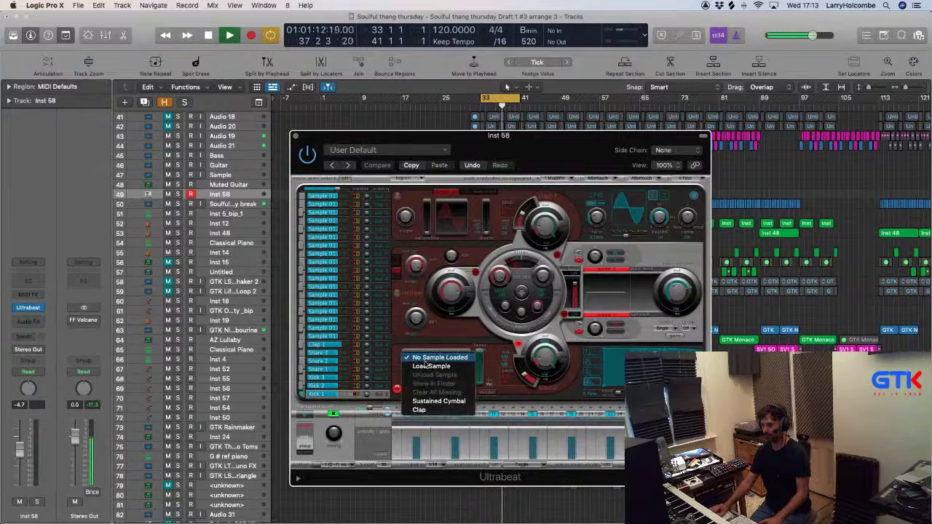
click(425, 358)
click(426, 358)
click(426, 367)
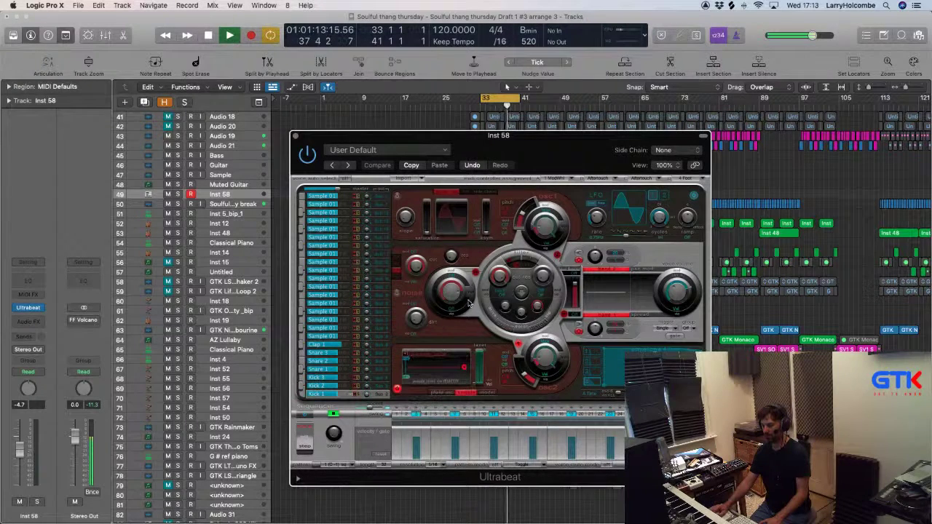
Browse to the Hats folder inside Drum Hits in My sounds.
scroll(236, 173, down, 5)
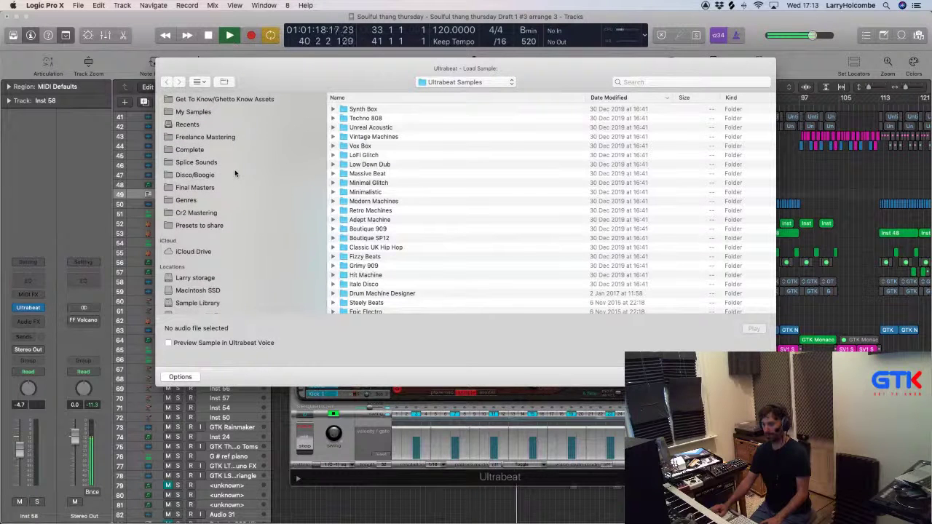
scroll(230, 173, up, 5)
click(191, 173)
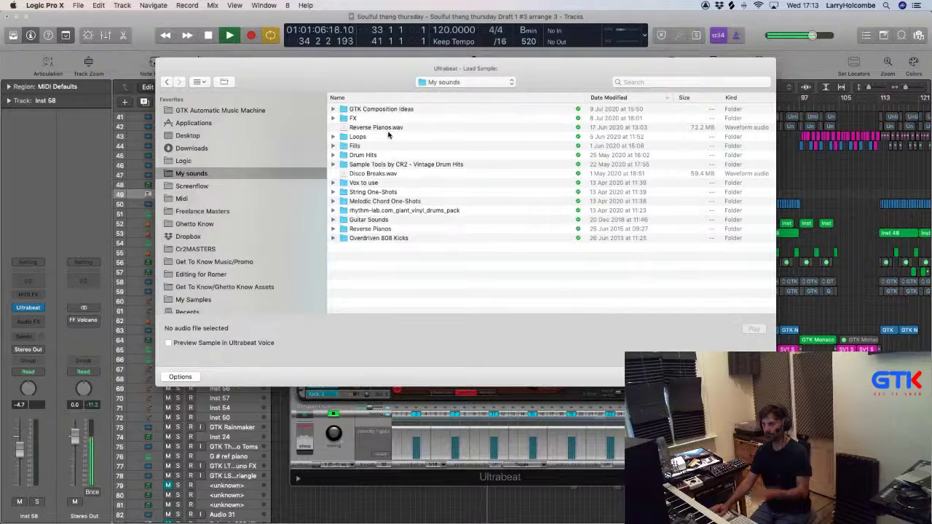
double_click(360, 155)
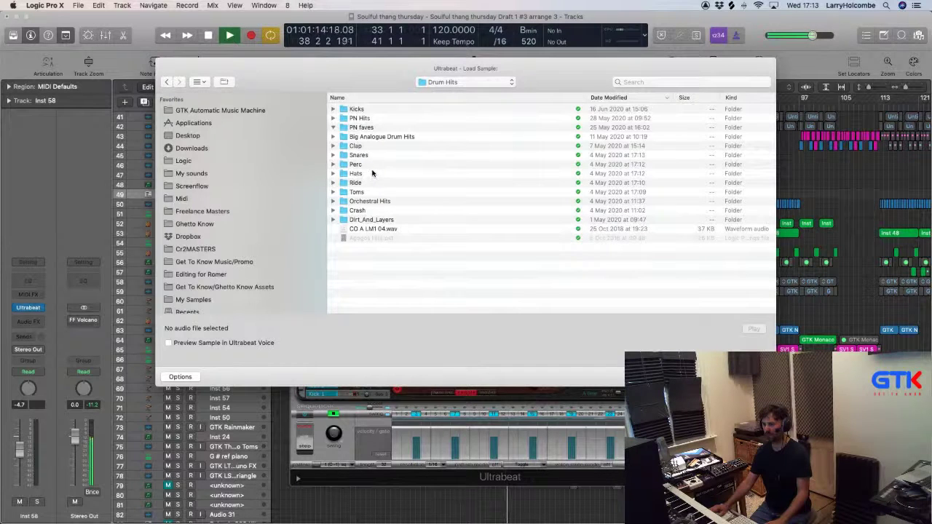
double_click(379, 138)
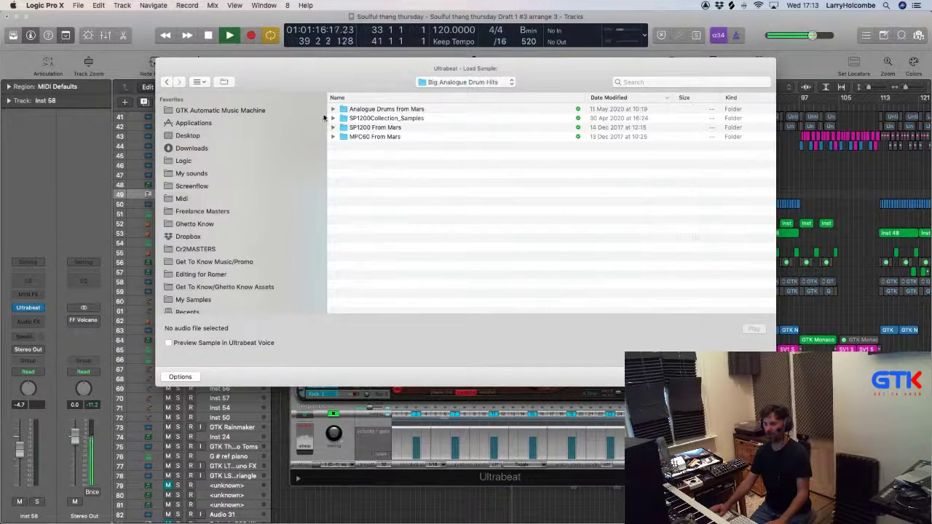
click(167, 82)
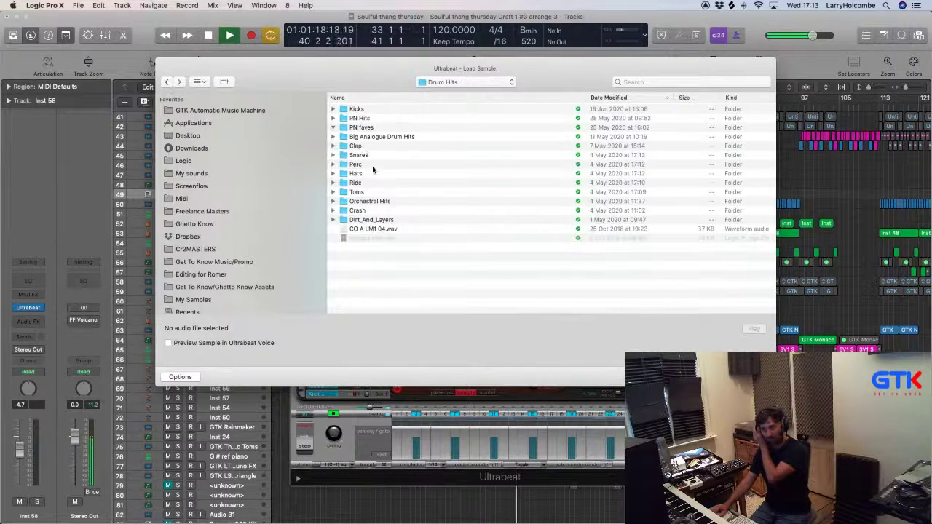
click(357, 175)
double_click(358, 174)
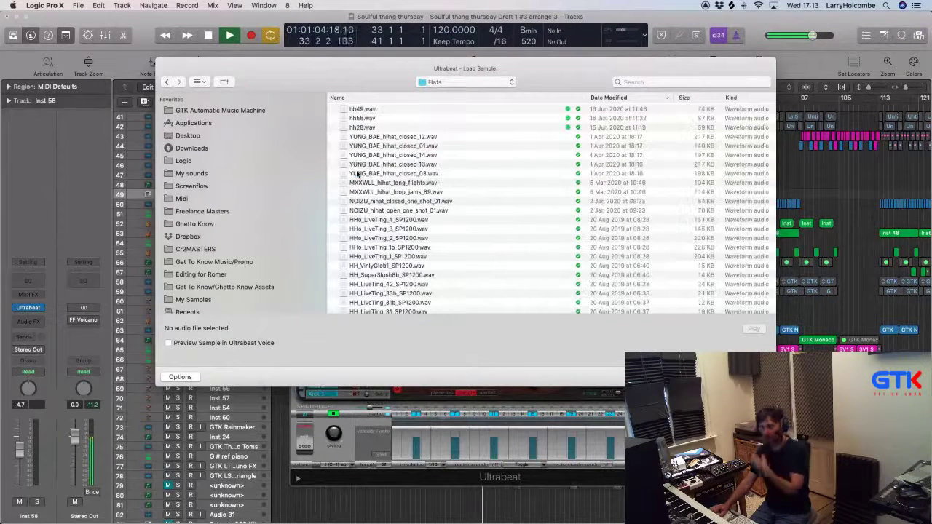
Audition older hat samples against the playing track, including C hange Shaker.wav, HH_707_3_SP1200R.wav and DHS_Disco Hat_6.wav.
scroll(423, 166, down, 5)
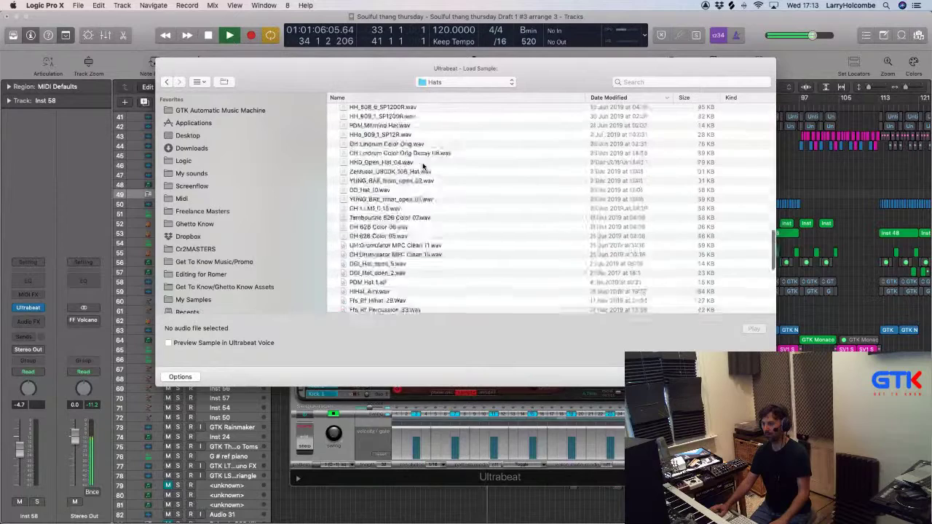
scroll(422, 166, down, 10)
click(379, 151)
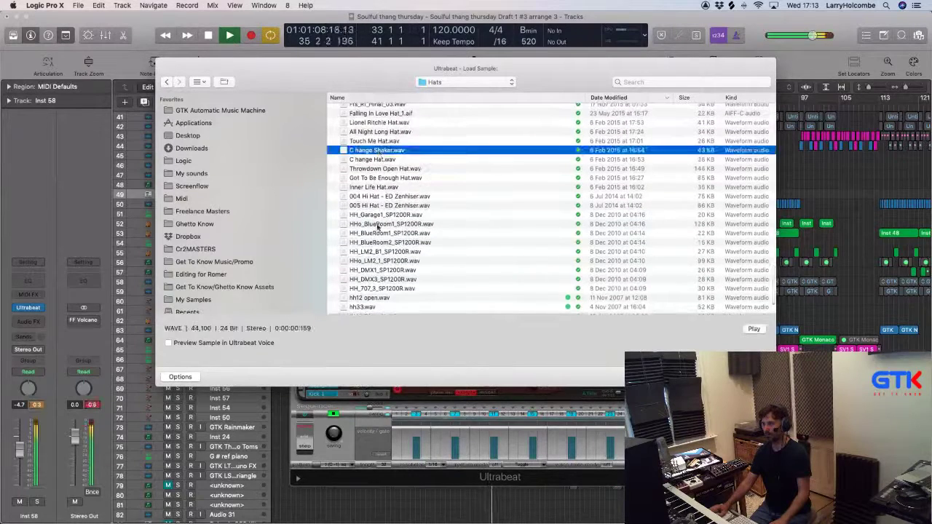
click(362, 288)
scroll(364, 277, down, 3)
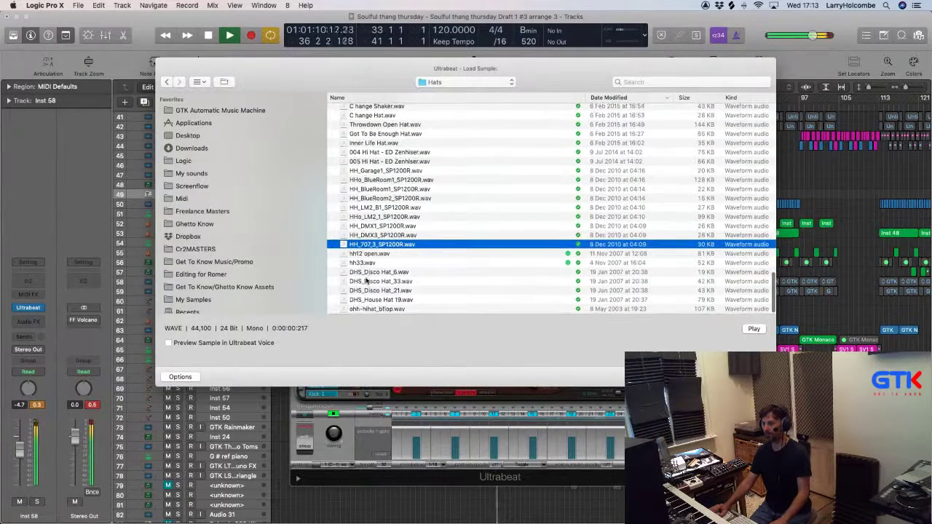
click(367, 273)
scroll(367, 272, down, 1)
scroll(367, 269, up, 2)
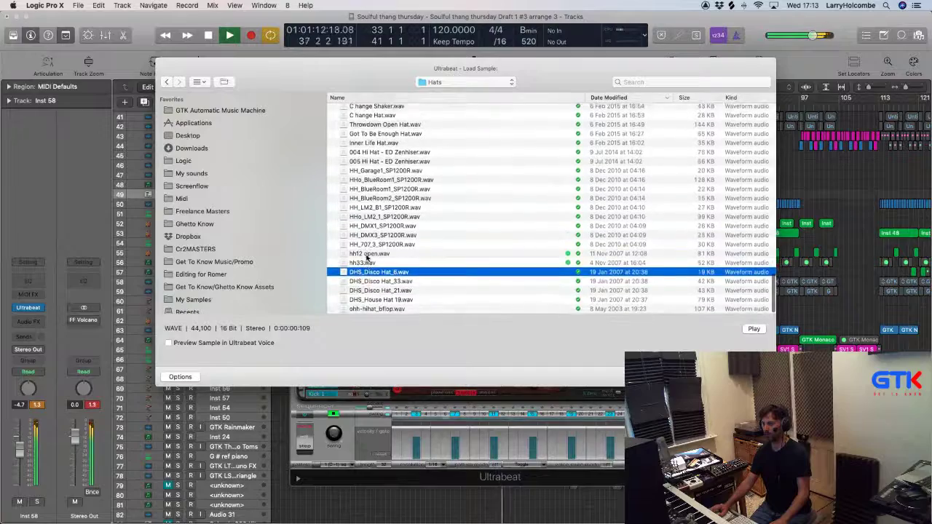
click(370, 271)
Audition the newest hat samples in the folder, including hh49.wav and hh28.wav.
scroll(389, 260, up, 15)
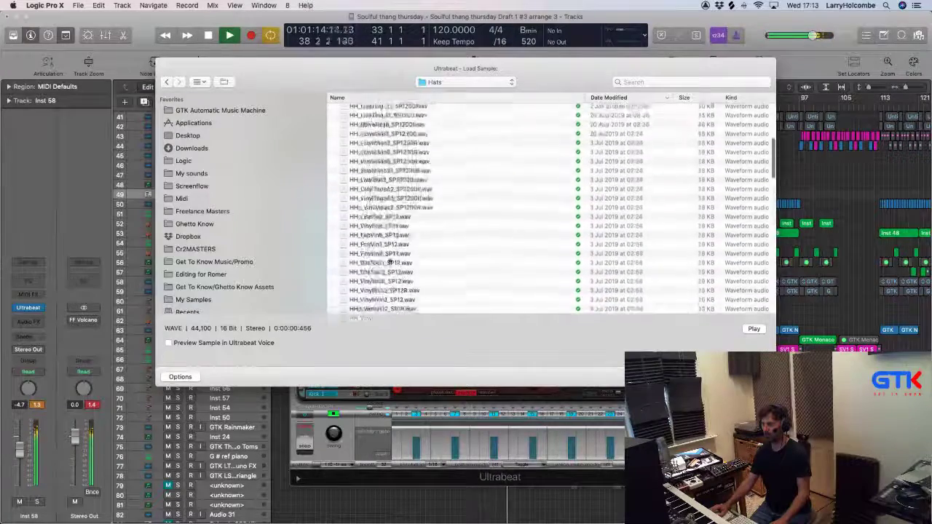
click(370, 120)
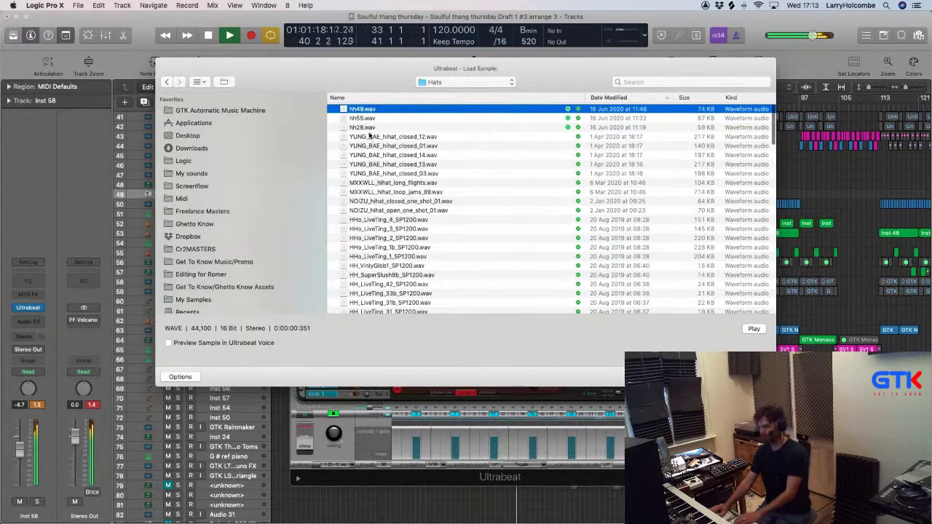
click(364, 129)
Audition older hat samples further down the folder, including HH_BlueRoom1_SP1200R.wav, HH_LM2_B1_SP1200R.wav, HH_DMX1_SP1200R.wav and 005 Hi Hat - ED Zenhiser.wav.
scroll(397, 181, down, 20)
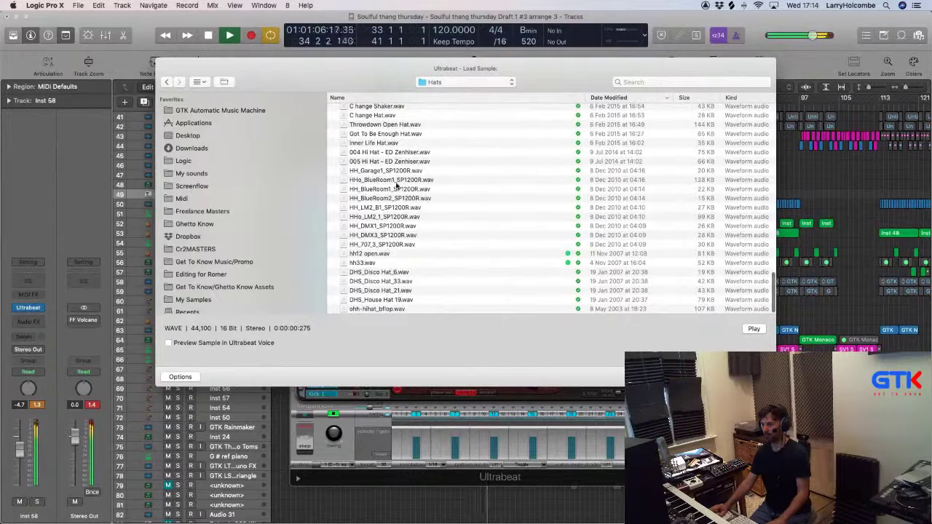
click(397, 181)
click(385, 190)
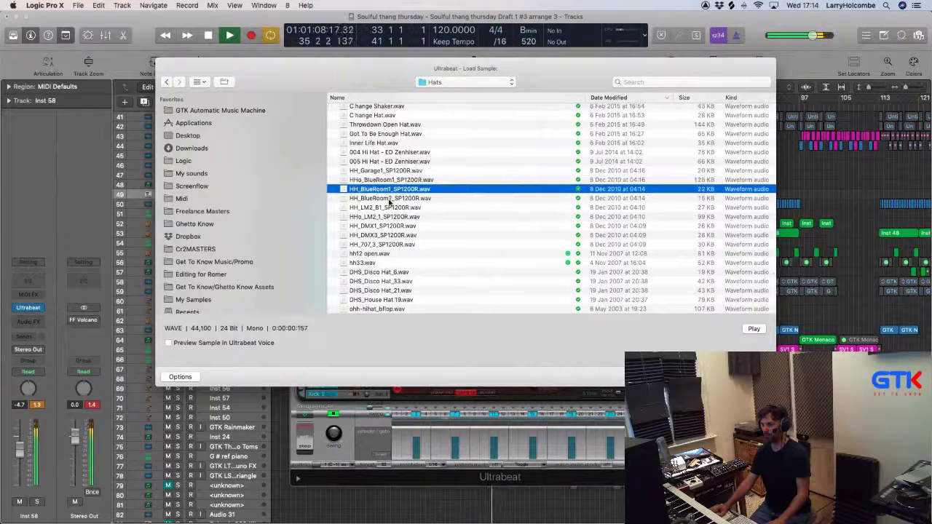
click(383, 209)
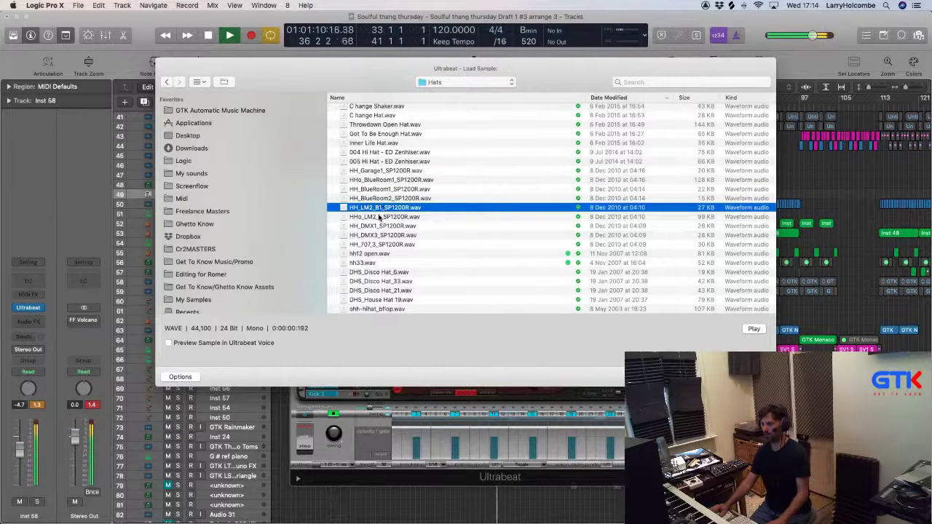
click(380, 217)
click(381, 227)
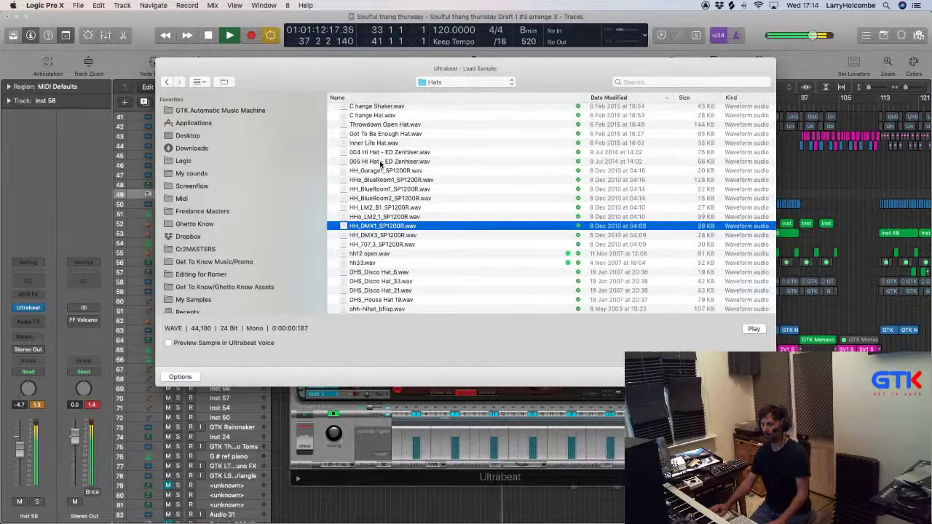
click(379, 161)
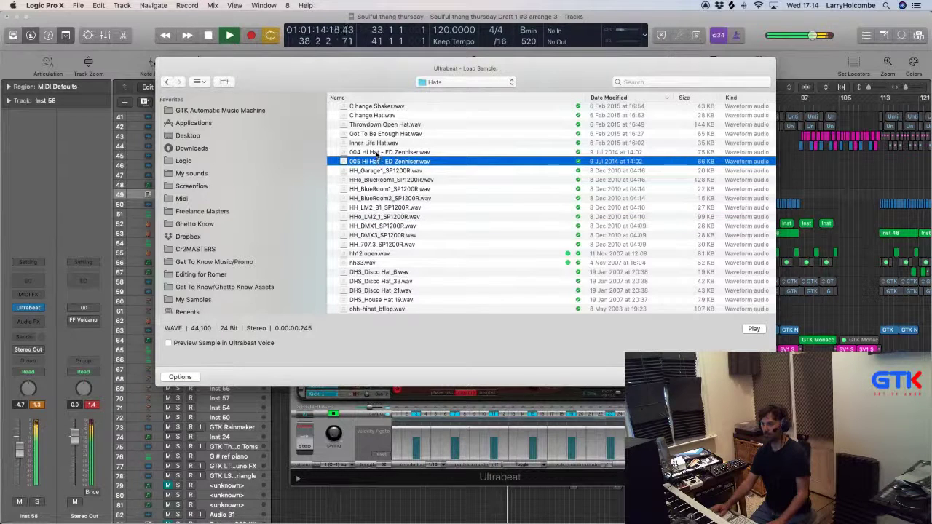
click(377, 152)
click(383, 161)
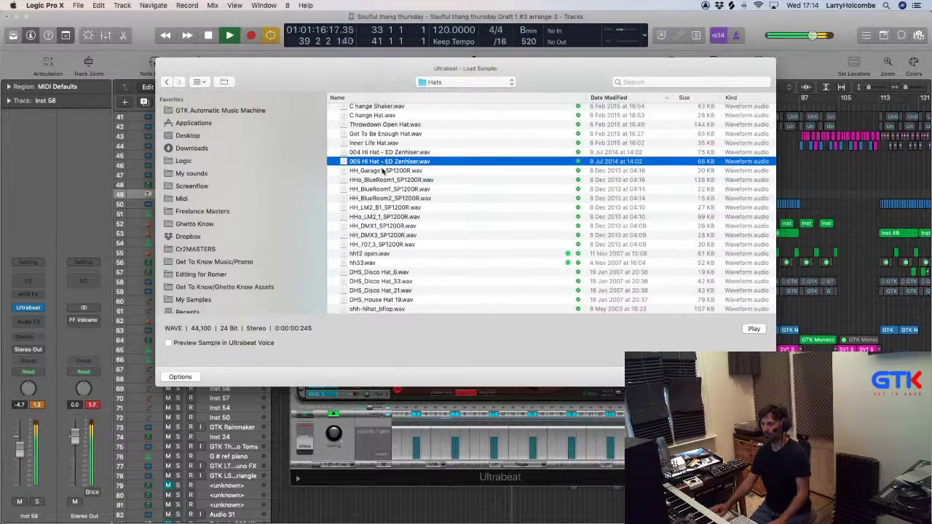
click(382, 170)
click(382, 162)
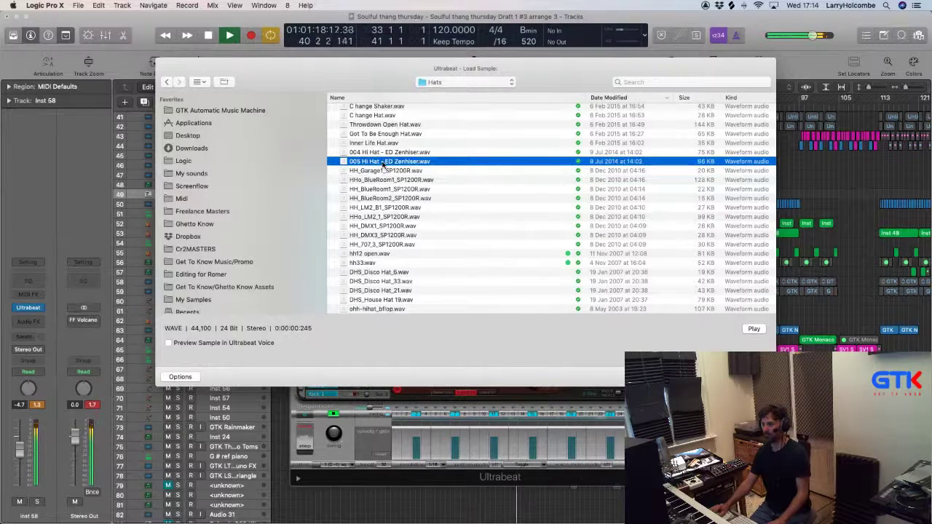
Audition the 2015 to 2018 hat samples, including Ffs_Rf_Hihat_29.Wav, PDM Hat 1.aif, OH Drumulator MPC Clean 11.wav and CH 1 LM1 C 15.wav.
scroll(380, 190, up, 5)
click(382, 176)
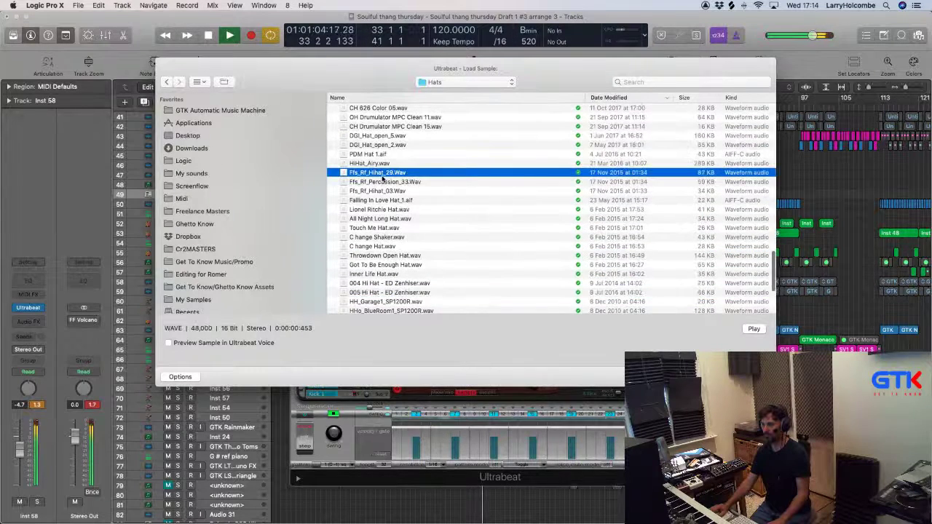
click(374, 183)
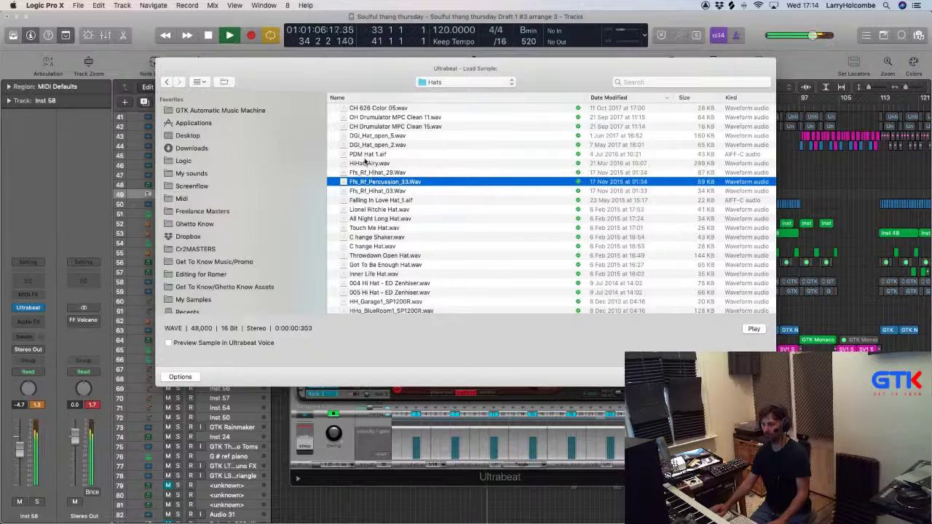
click(367, 154)
scroll(368, 157, up, 2)
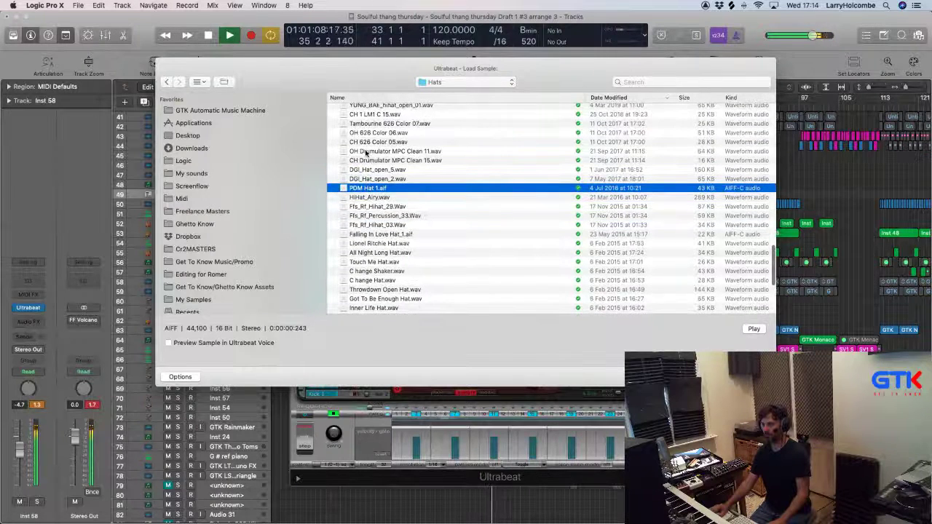
click(367, 152)
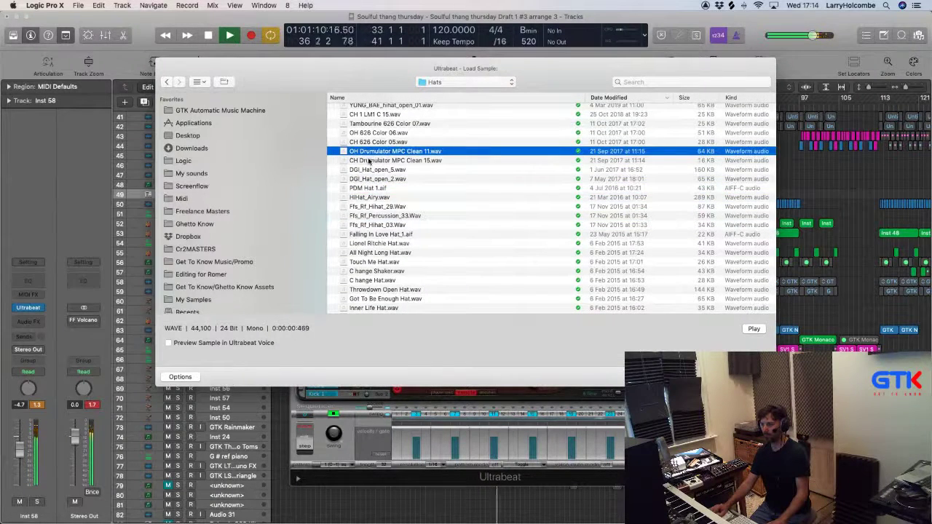
click(369, 160)
click(370, 134)
scroll(370, 137, up, 3)
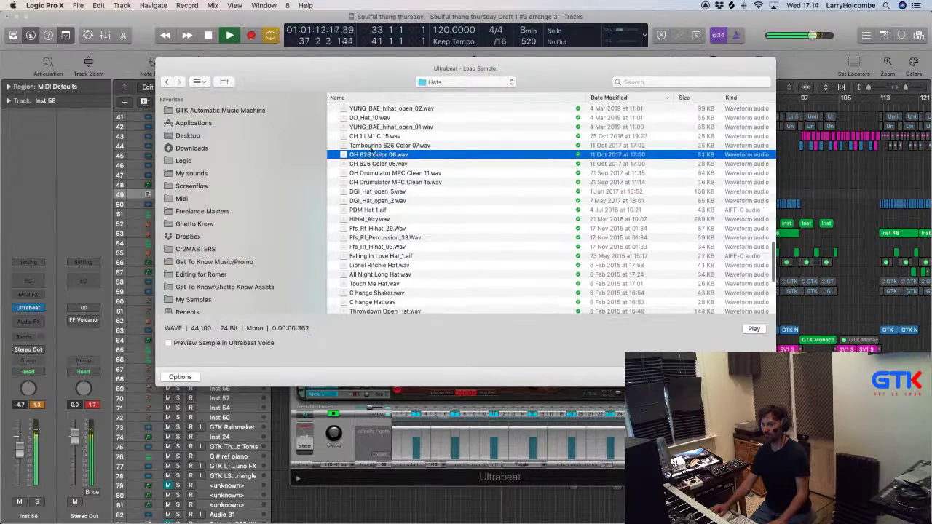
click(371, 151)
scroll(372, 155, up, 2)
click(369, 158)
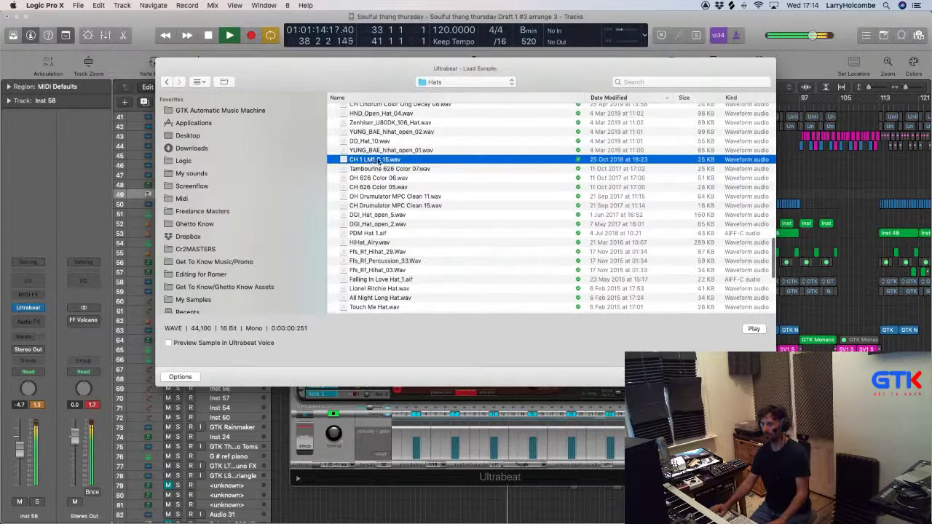
Audition the early 2019 hat samples, including Zenhiser_U80DK_106_Hat.wav and HHo_909_1_SP1200R.wav.
scroll(369, 158, up, 3)
click(367, 157)
scroll(368, 157, up, 5)
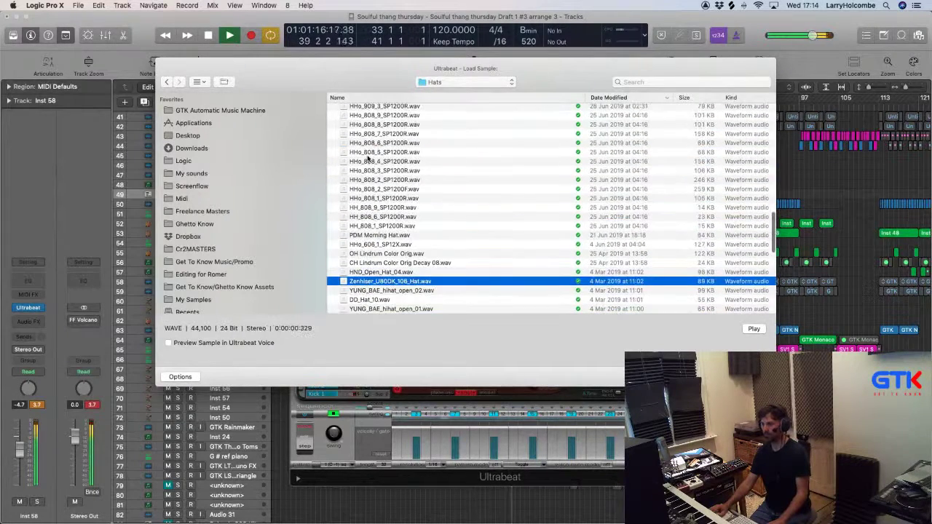
click(371, 157)
scroll(374, 157, up, 2)
click(375, 157)
scroll(375, 156, up, 5)
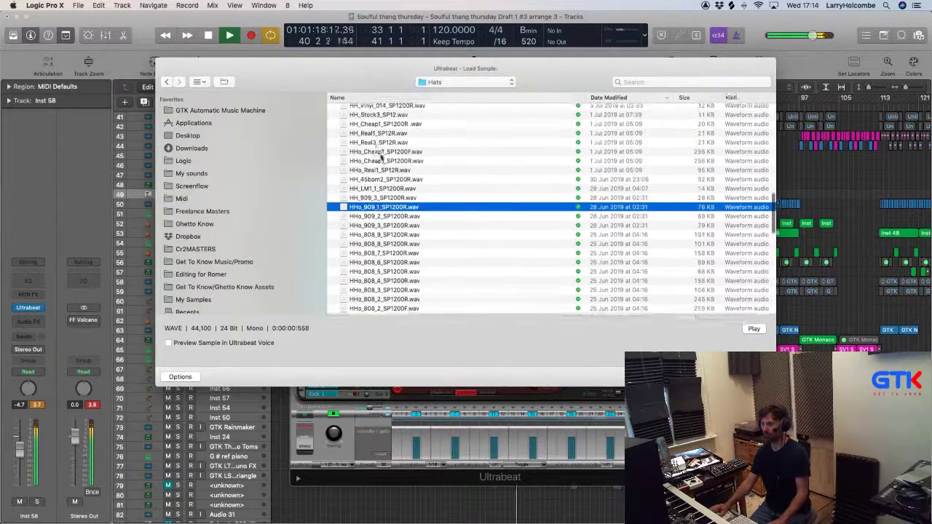
Audition the July 2019 closed hats, including HH_Real3_SP12R.wav, HH_Cheap1_SP1200R .wav and HH_Stock3_SP12.wav.
click(374, 146)
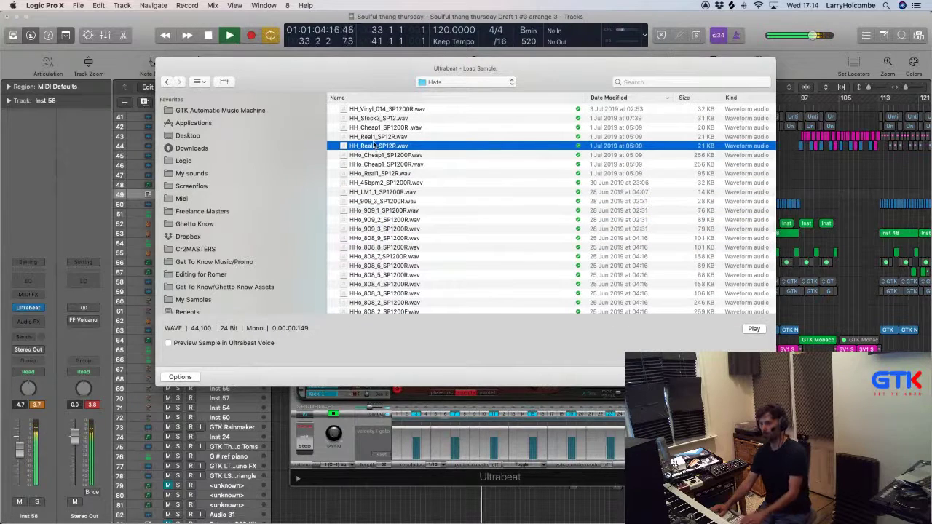
click(375, 136)
click(374, 128)
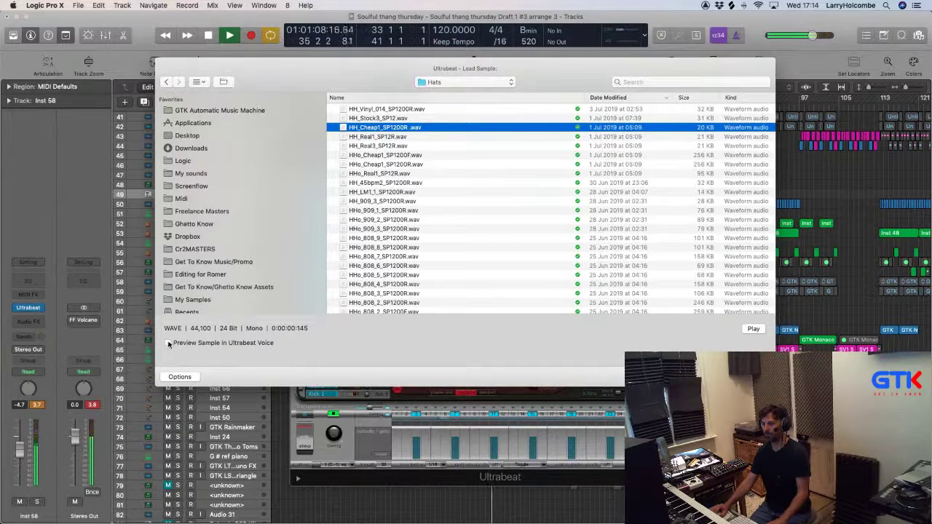
click(374, 119)
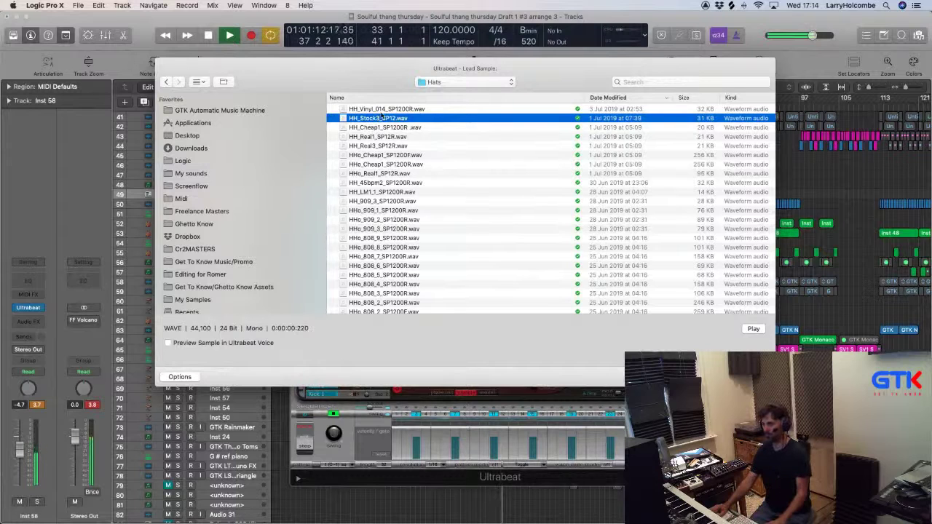
click(380, 112)
Audition the hat samples from HH_Real1_SP12R.wav to HH_909_3_SP1200R.wav, including HHo_Real1_SP12R.wav and HH_45bpm2_SP1200R.wav.
click(379, 137)
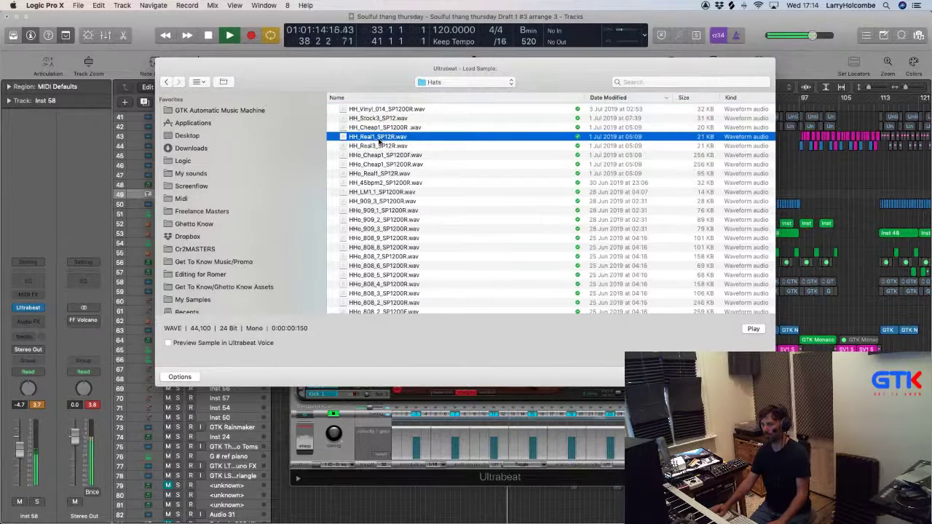
click(380, 146)
click(383, 155)
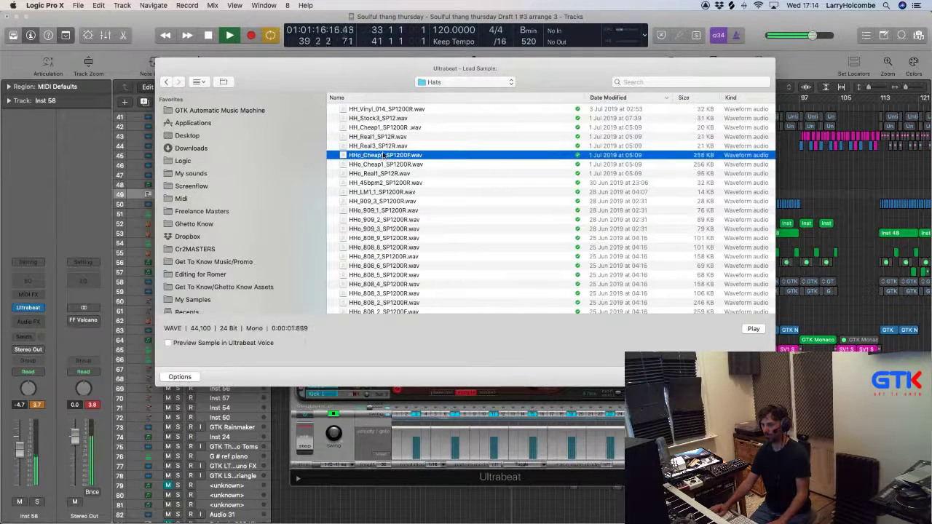
click(386, 164)
click(383, 174)
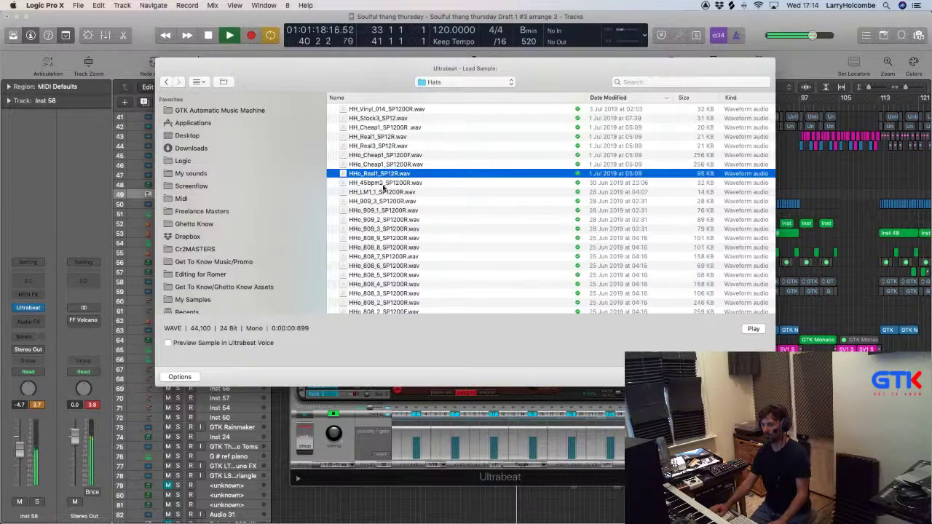
click(388, 184)
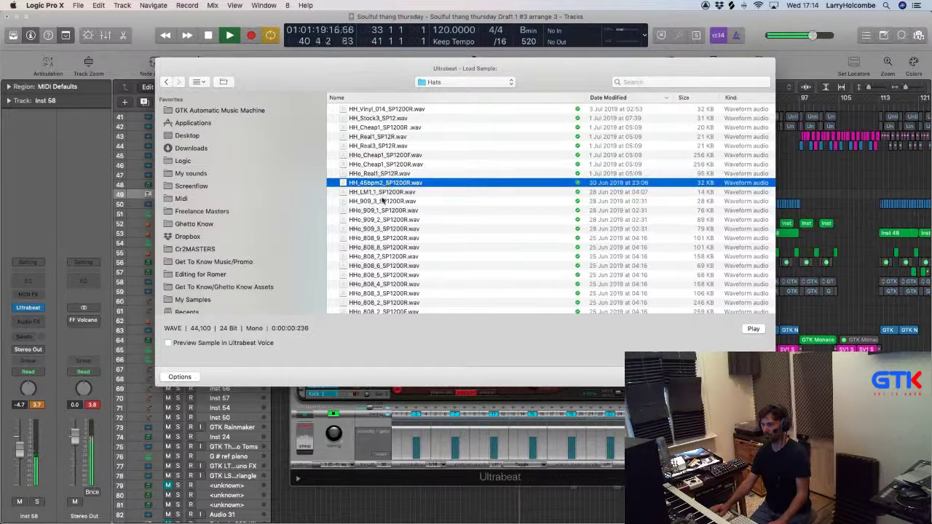
click(384, 192)
click(381, 201)
Audition the 808 hat samples, including HHo_808_4_SP1200R.wav and HH_808_9_SP1200R.wav, and PDM Morning Hat.wav.
scroll(380, 198, down, 2)
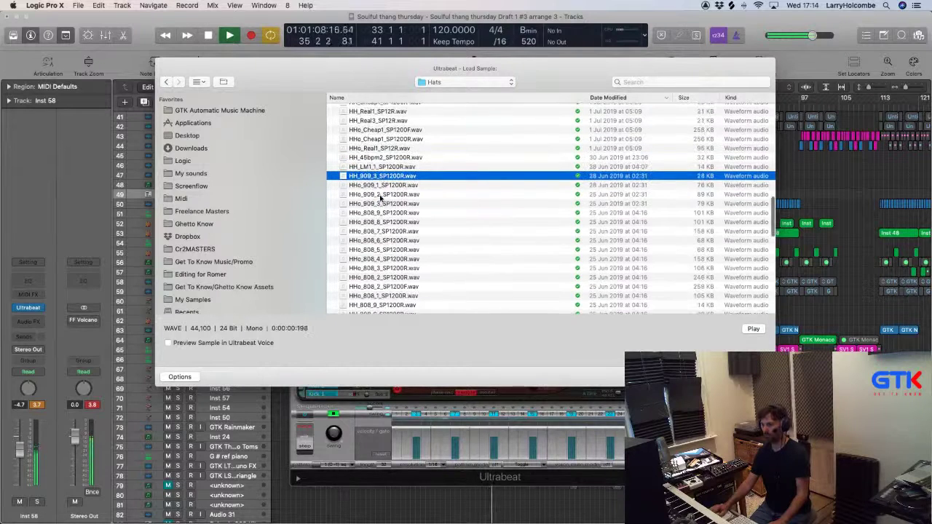
click(381, 216)
scroll(381, 216, down, 3)
click(382, 208)
scroll(382, 207, down, 3)
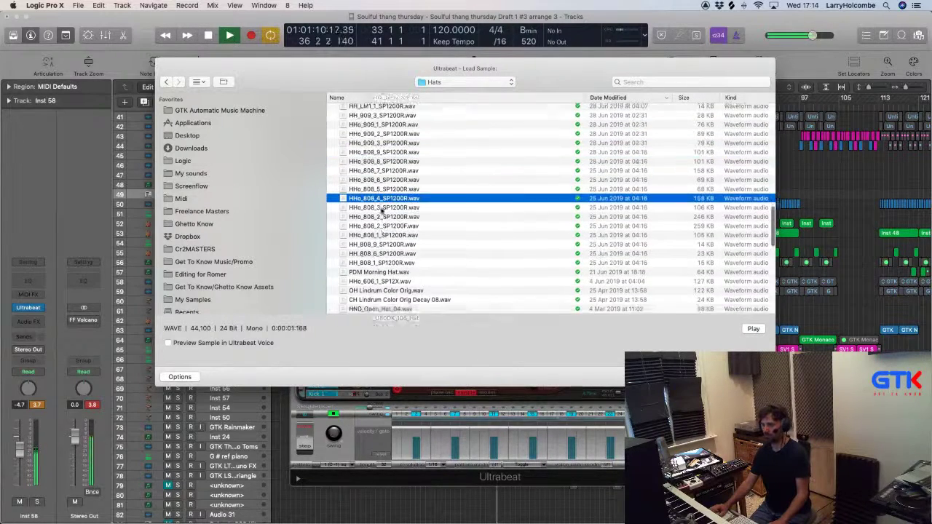
click(382, 204)
scroll(381, 204, down, 3)
click(380, 196)
scroll(379, 191, down, 3)
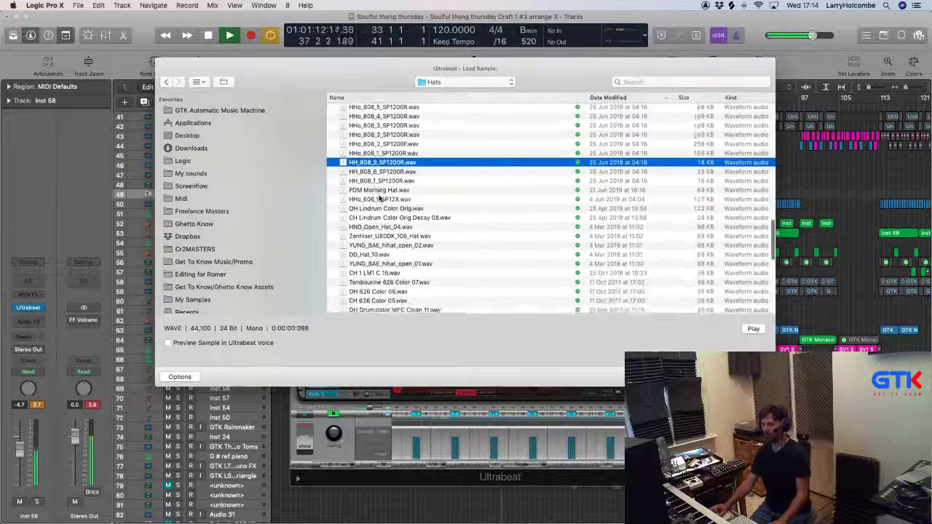
click(377, 171)
click(376, 198)
scroll(373, 190, down, 3)
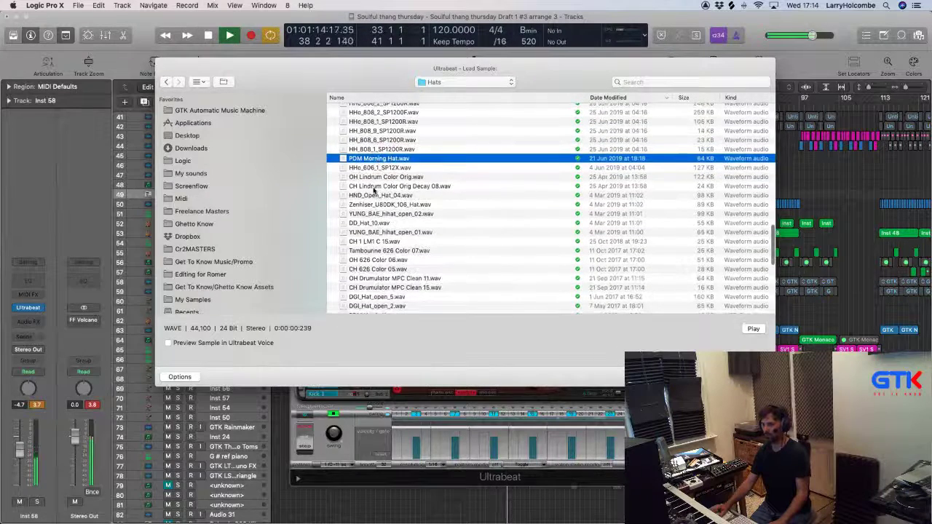
Audition the Lindrum hats and load CH Lindrum Color Orig Decay 08.wav into oscillator 2 of the Kick 1 voice.
click(375, 179)
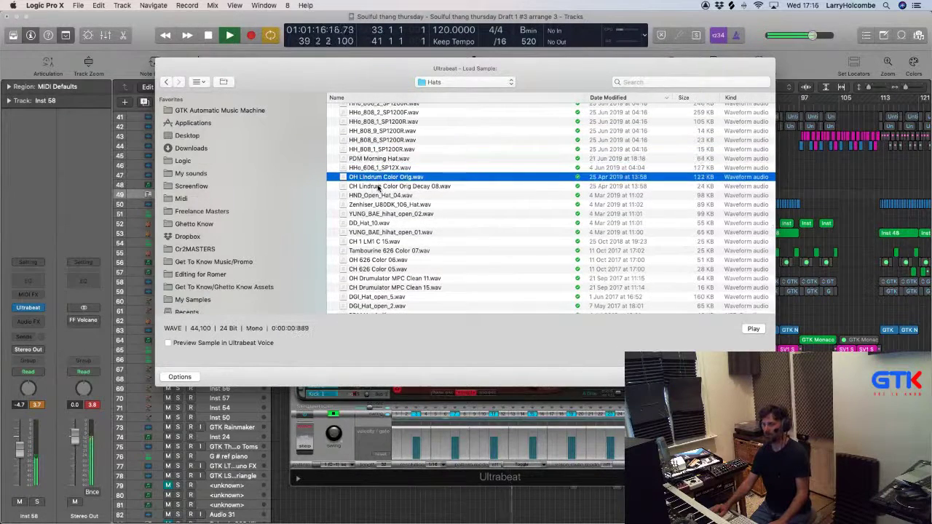
click(378, 187)
scroll(383, 190, down, 1)
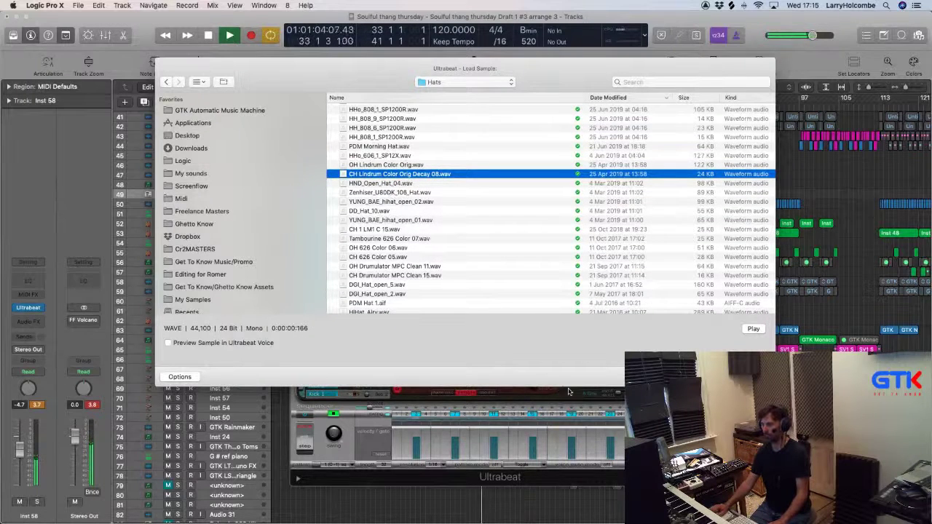
key(Return)
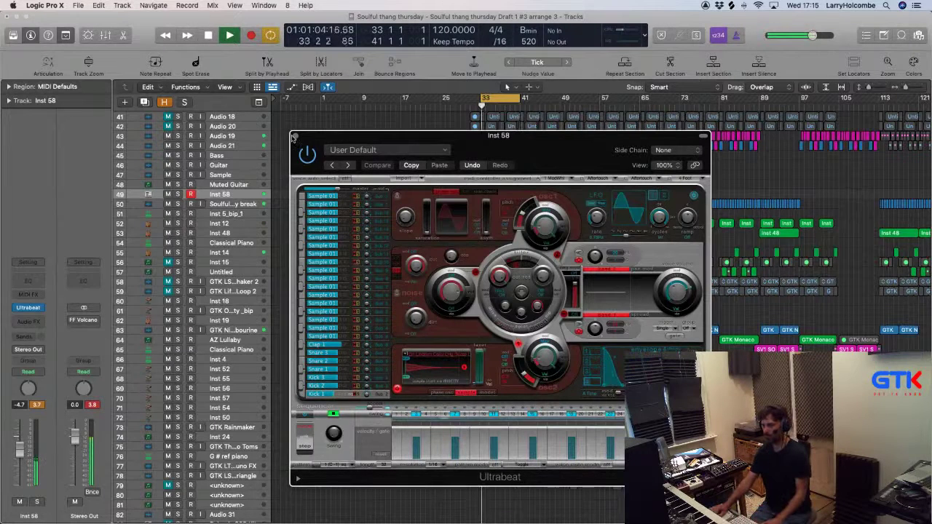
Close the Ultrabeat window and set the Inst 58 track's volume to -3.9 dB.
click(294, 136)
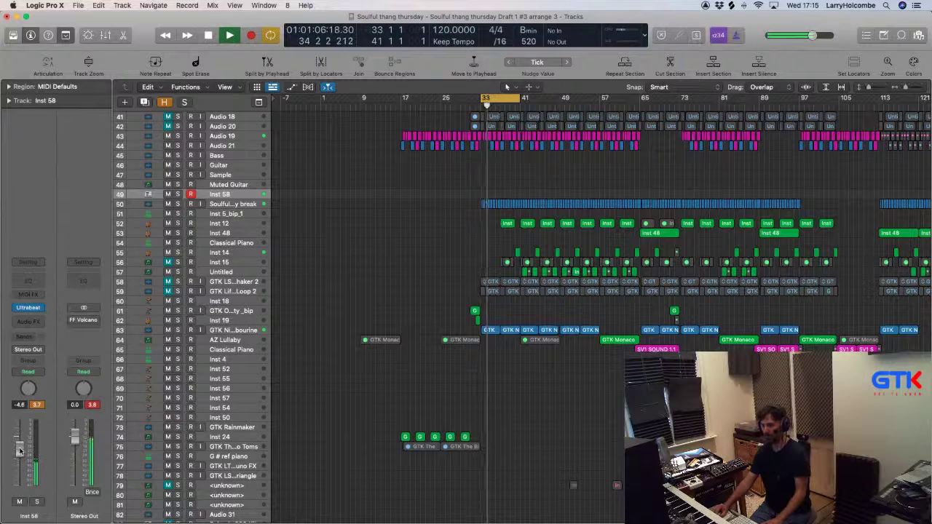
drag(20, 450, 20, 445)
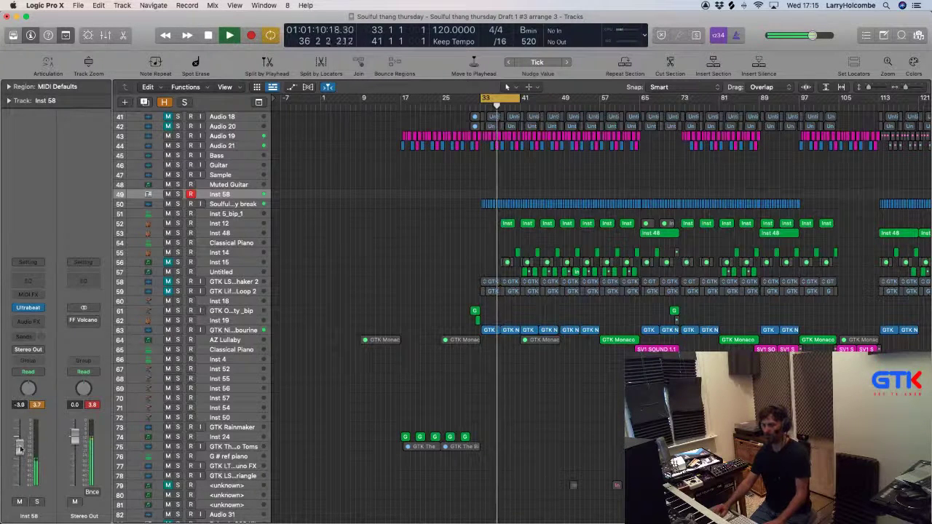
Place the Ultrabeat pattern as a region on the Inst 58 track at bar 33 and loop it through the arrangement.
click(29, 308)
drag(432, 127, 542, 128)
key(super+w)
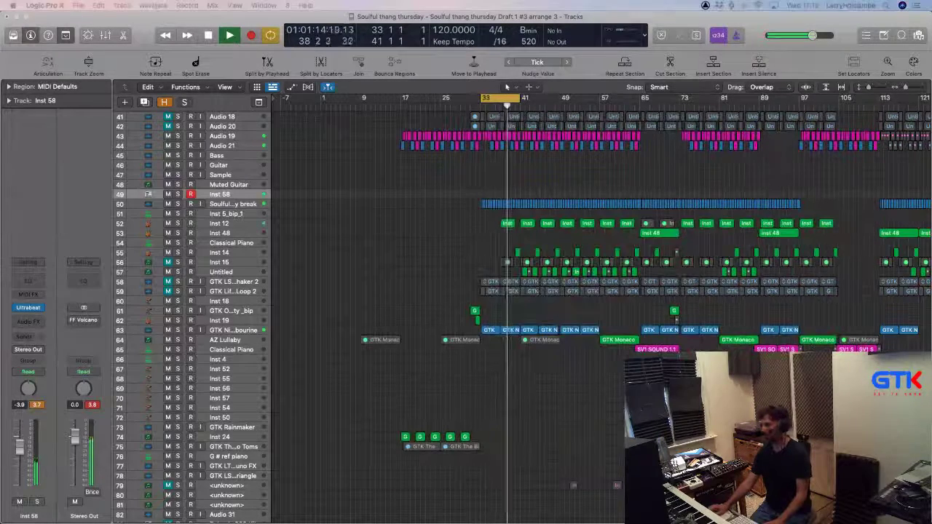
drag(551, 190, 486, 194)
click(478, 186)
click(481, 186)
click(479, 185)
key(l)
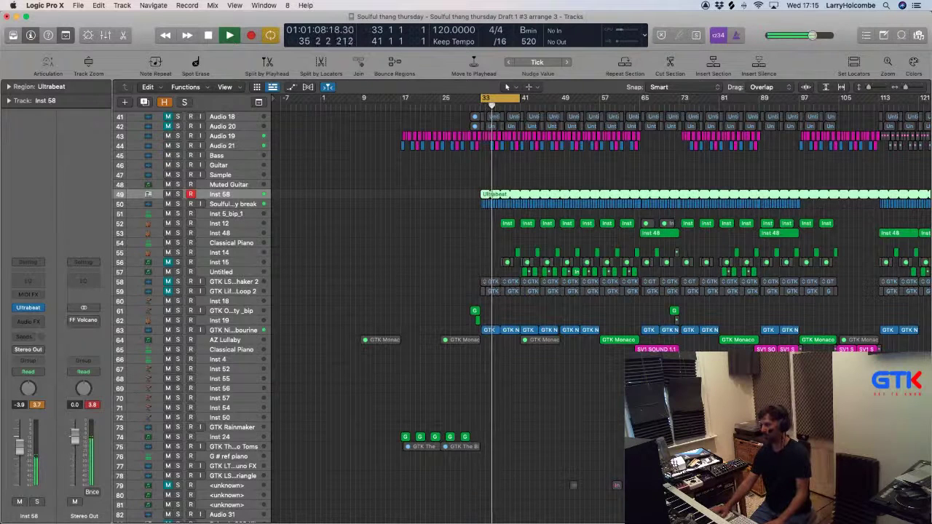
Deselect the Ultrabeat region, stop playback and return the playhead to the start of the song.
click(320, 212)
key(space)
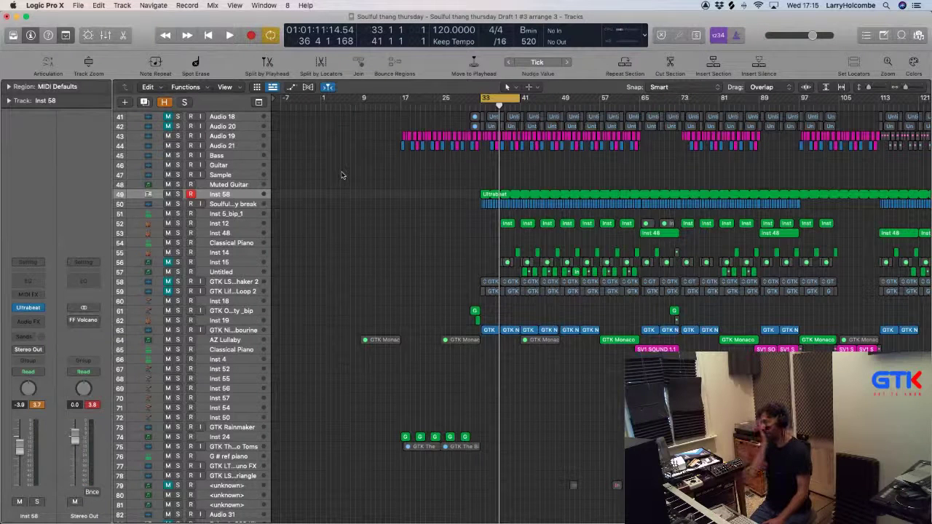
key(Return)
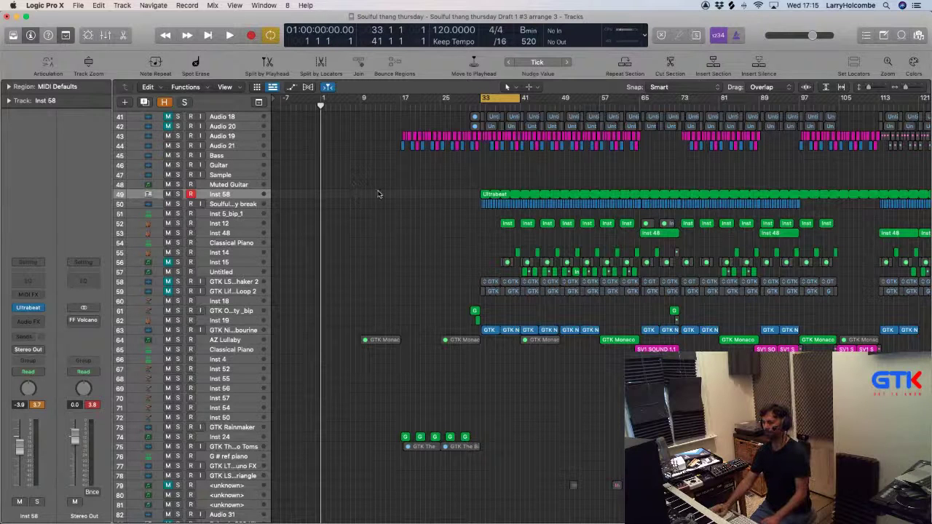
Switch to Ableton Live, open the recent set Character Beats Project UPDATED 2.als and return to Logic Pro.
key(super+Tab)
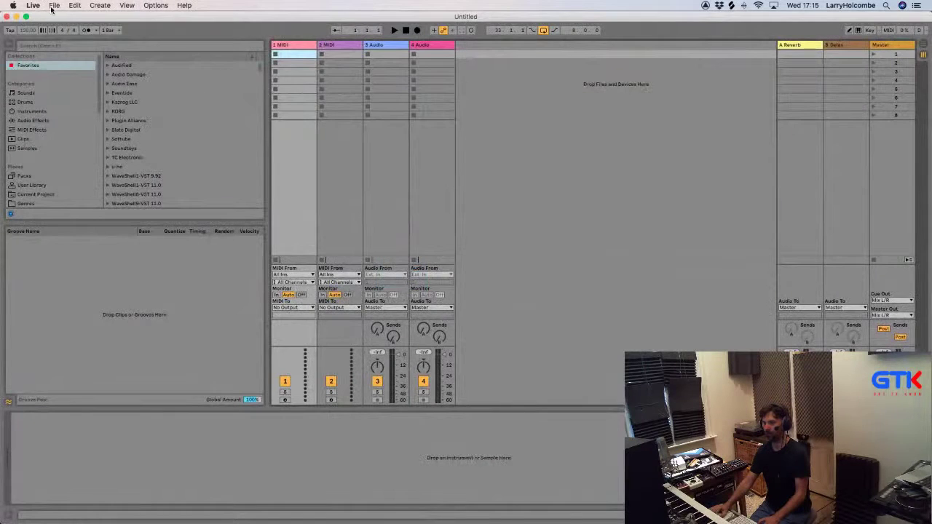
click(55, 5)
mouse_move(78, 36)
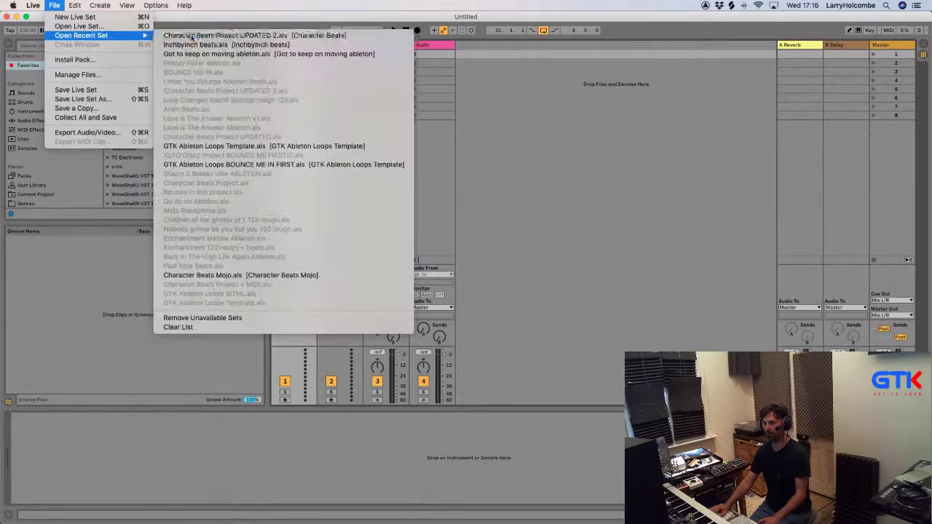
click(190, 35)
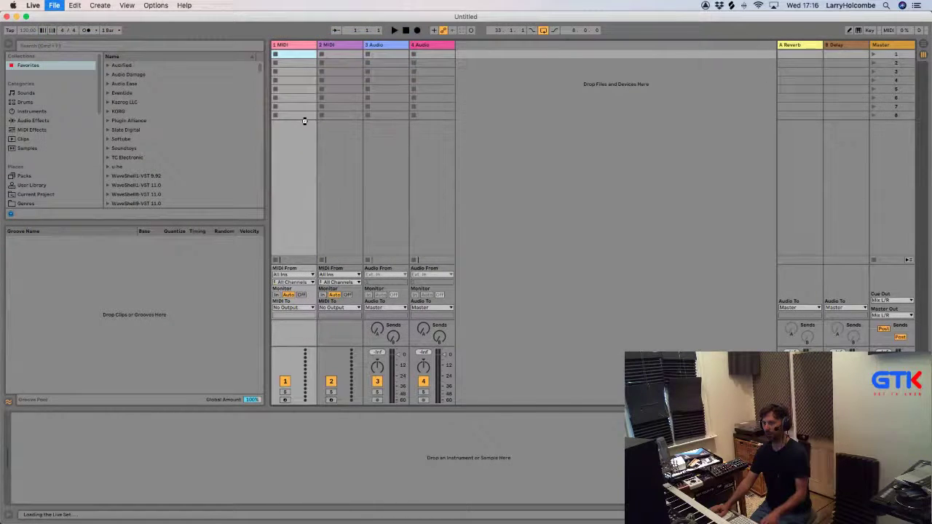
key(super+Tab)
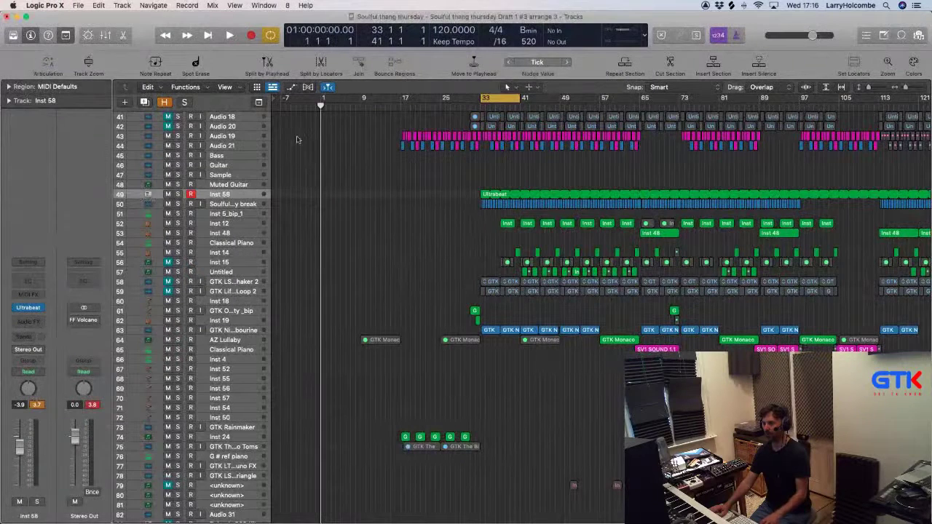
Look through the ReWire aux channels in the mixer, start playback from bar 33 and close the mixer.
key(x)
scroll(568, 266, right, 15)
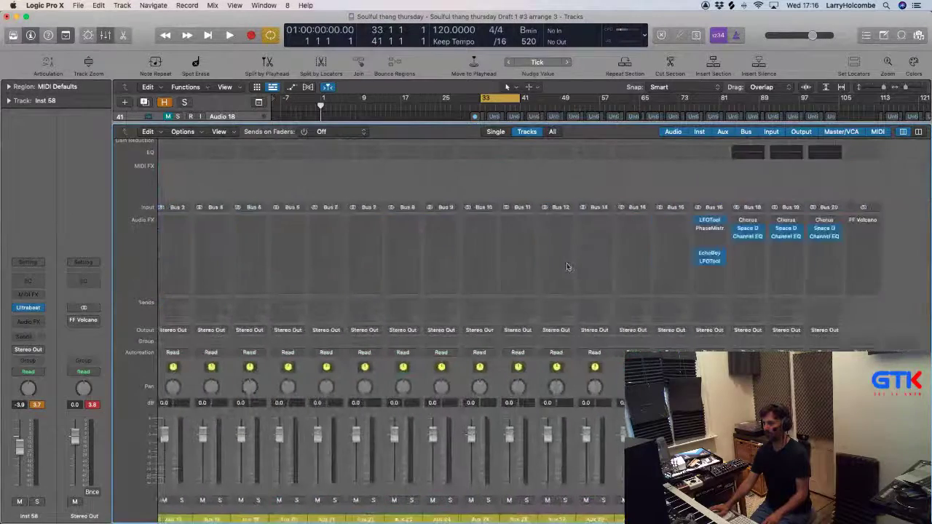
key(space)
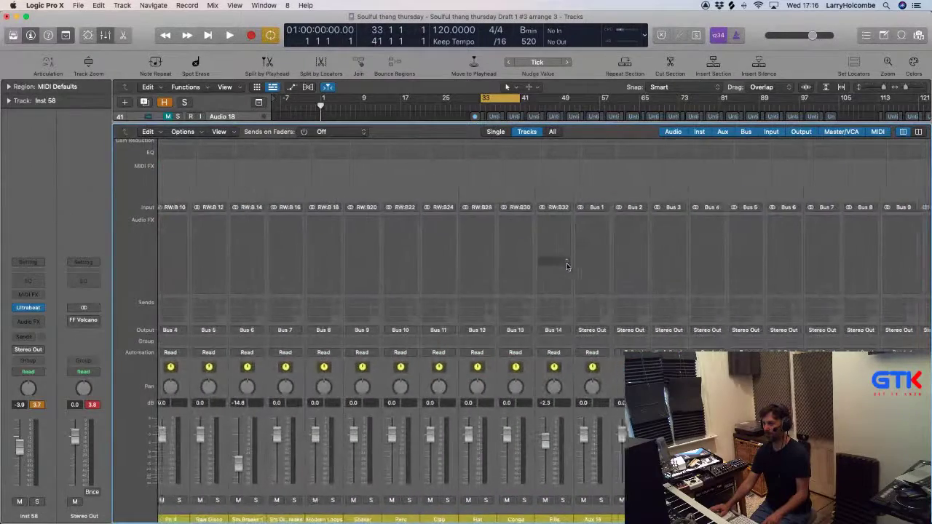
scroll(567, 263, right, 4)
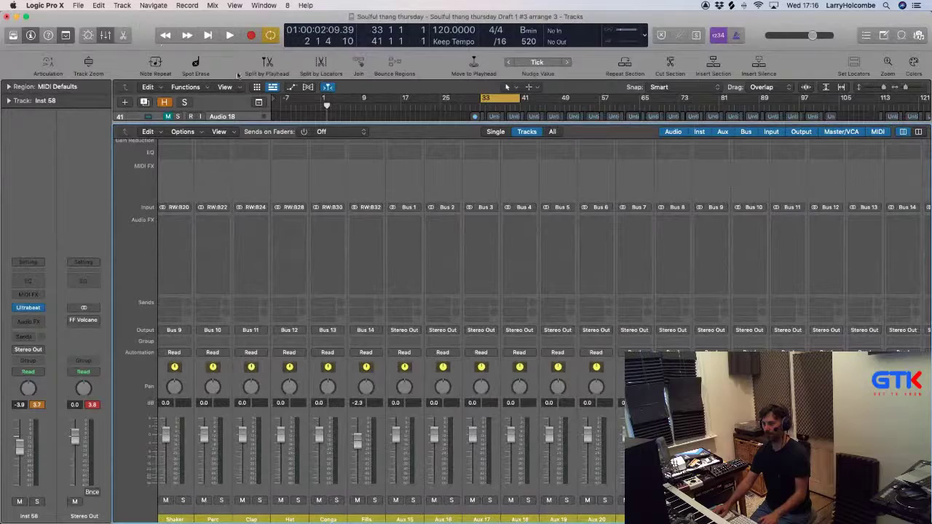
key(space)
key(x)
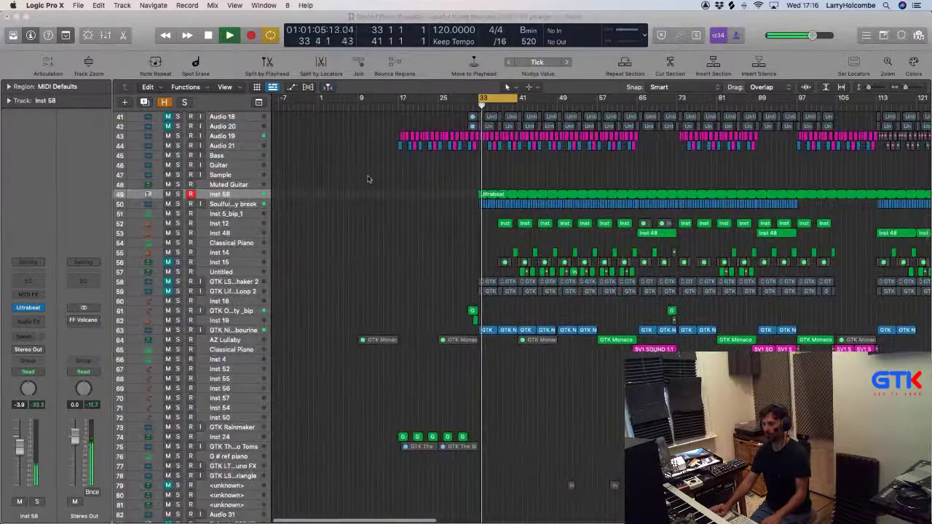
Bring Ableton Live back to the front to check on the loading Character Beats set.
key(super+Tab)
click(339, 263)
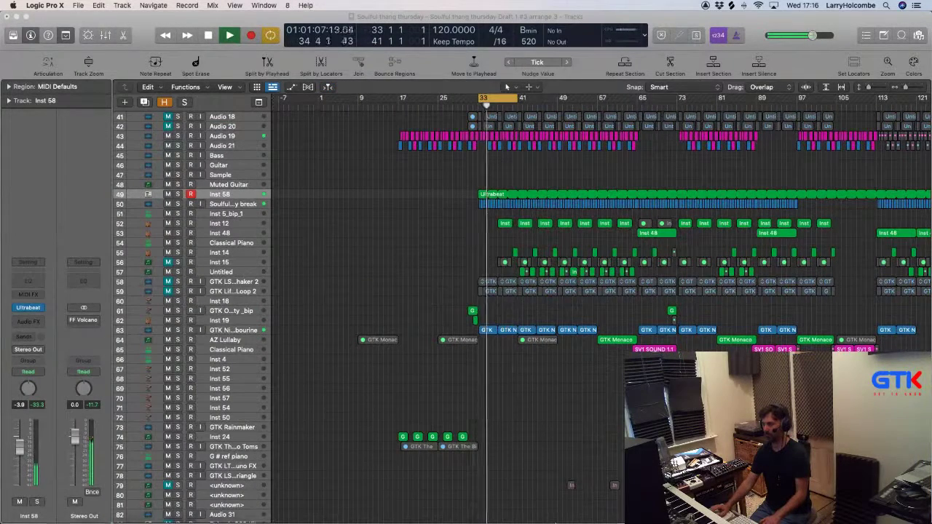
mouse_move(556, 507)
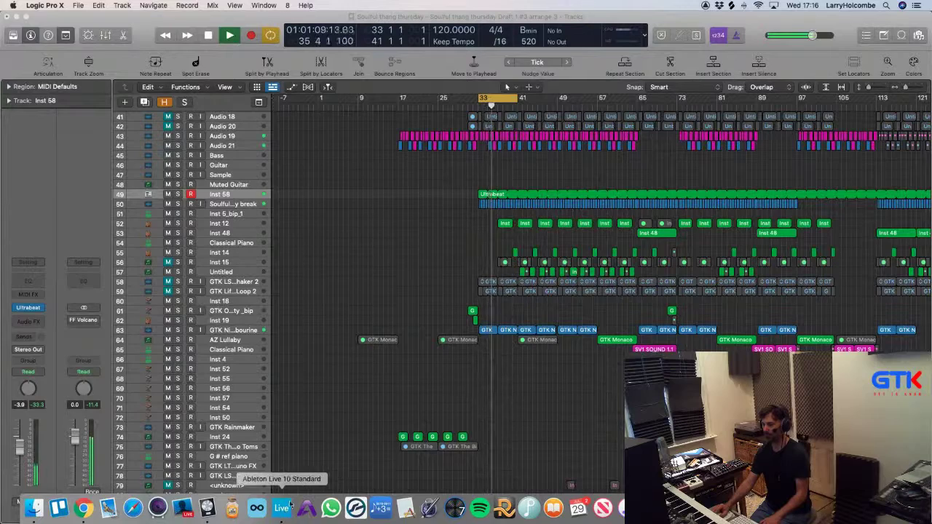
click(288, 504)
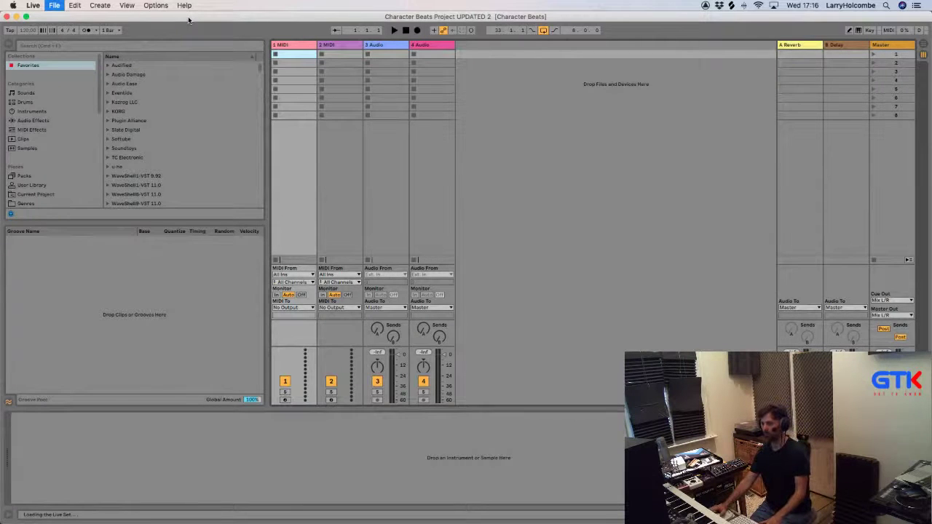
Return to Logic Pro, stop playback and mute the Ultrabeat region at bar 33 on the Inst 58 track.
key(super+Tab)
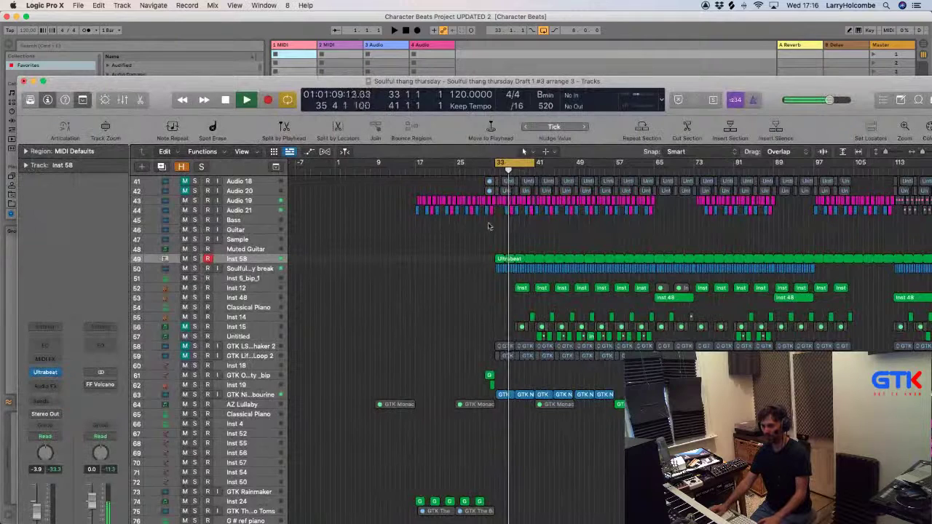
drag(478, 244, 546, 283)
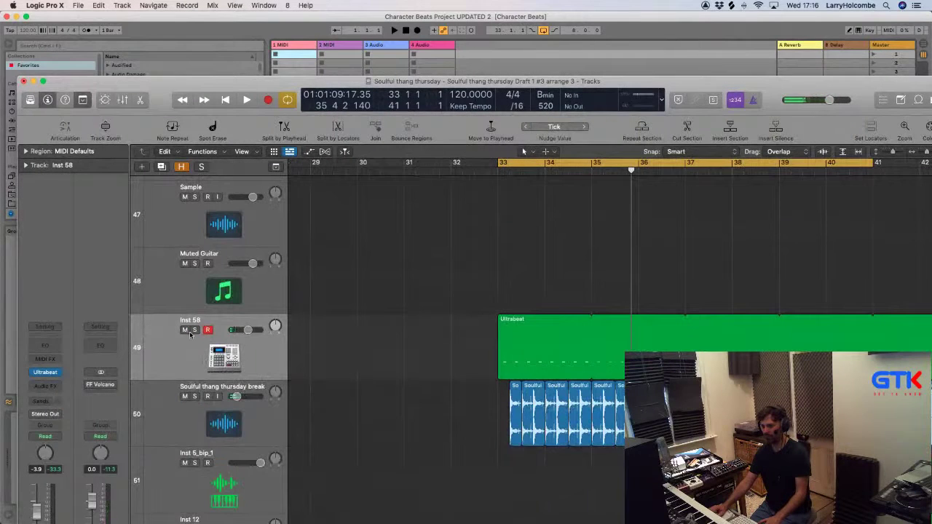
click(495, 343)
key(ctrl+m)
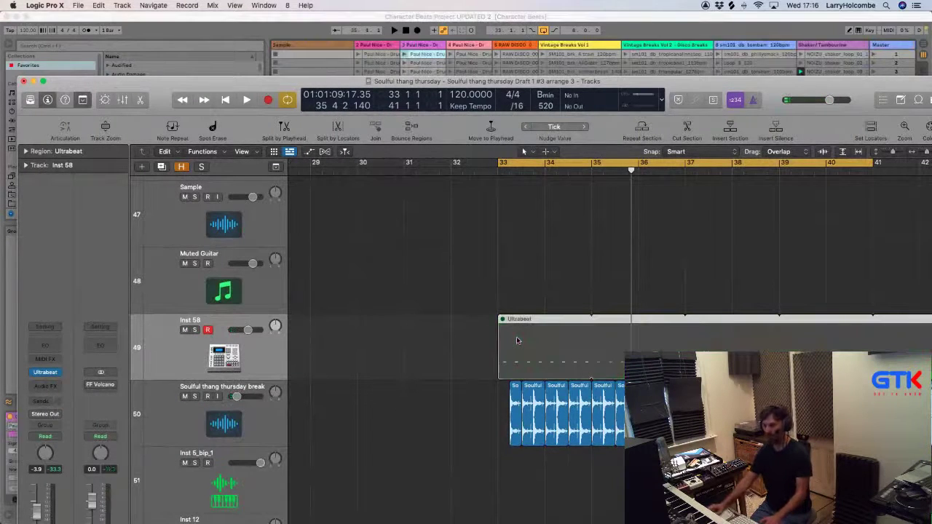
Start playback, open Ultrabeat on the Inst 58 track and turn on its step sequencer.
key(space)
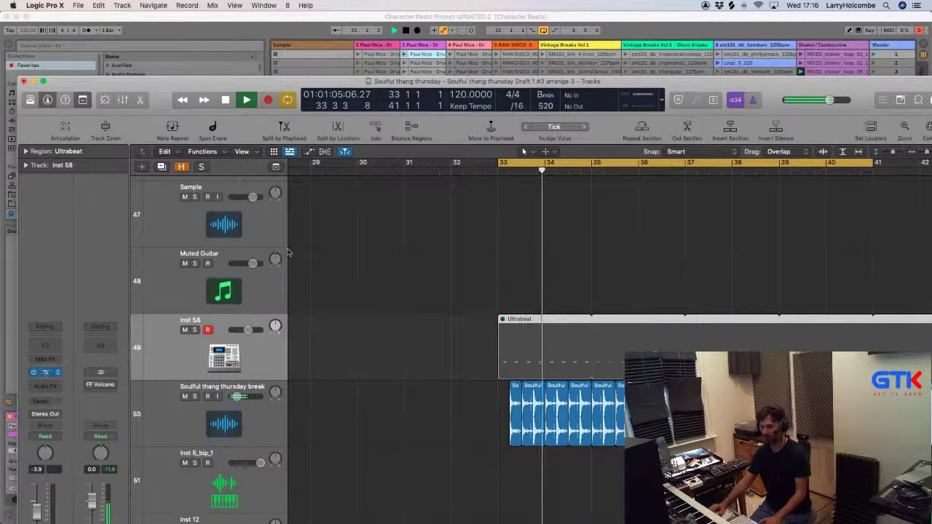
click(45, 372)
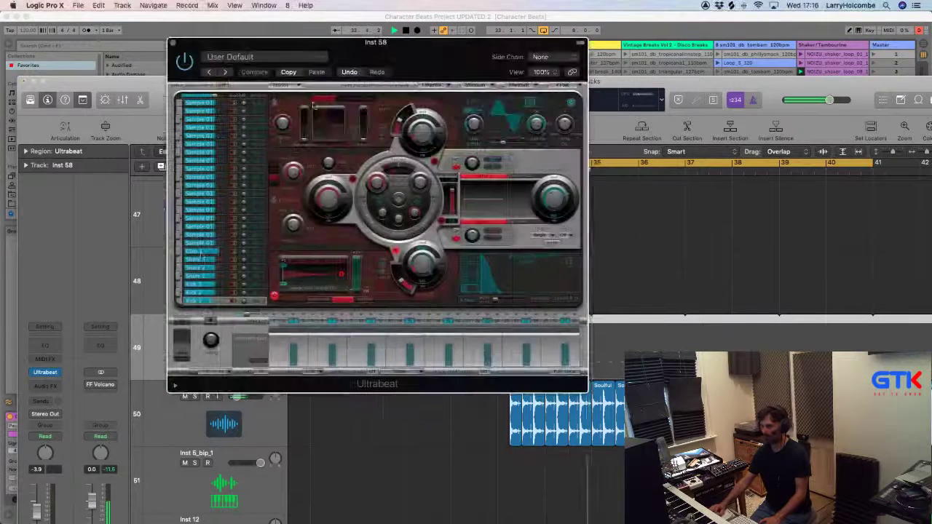
click(210, 320)
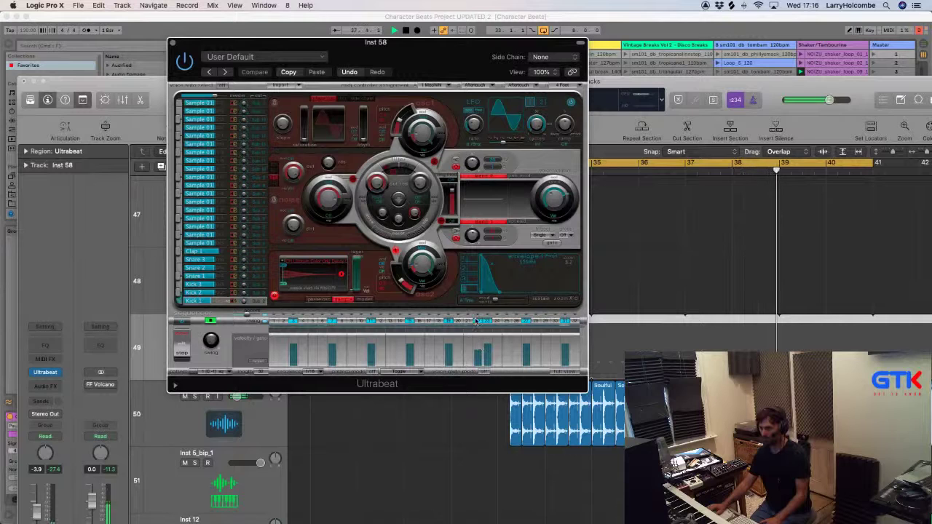
Add a short, quieter hit on step 24 of the Kick 1 pattern and turn on the voice's gate mode.
click(497, 353)
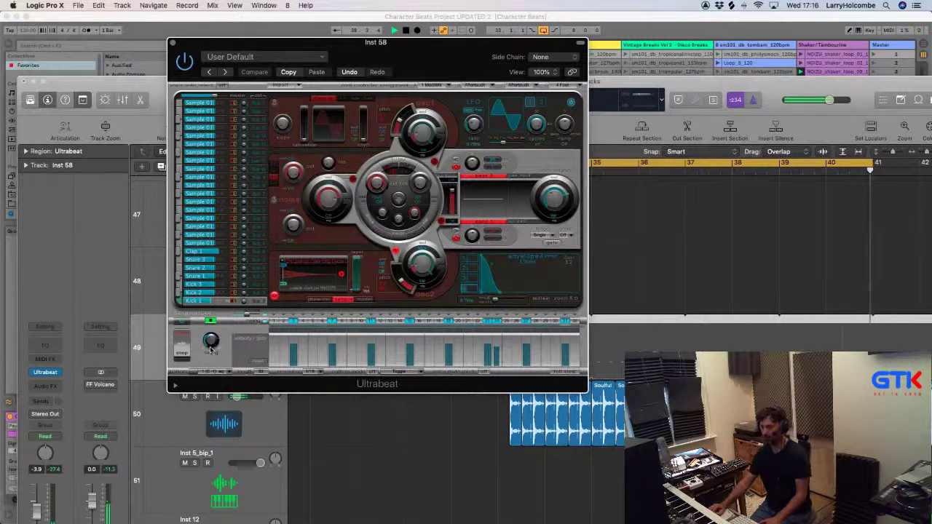
click(211, 347)
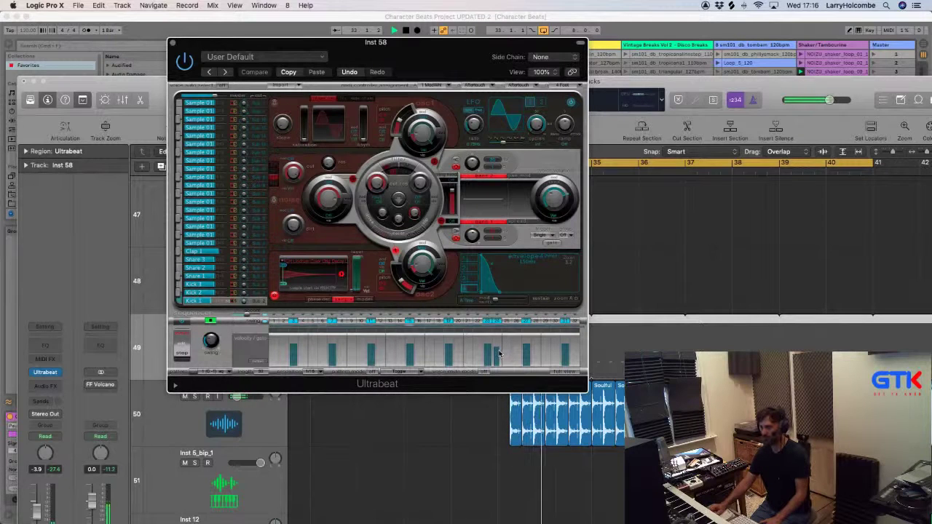
drag(499, 352, 497, 352)
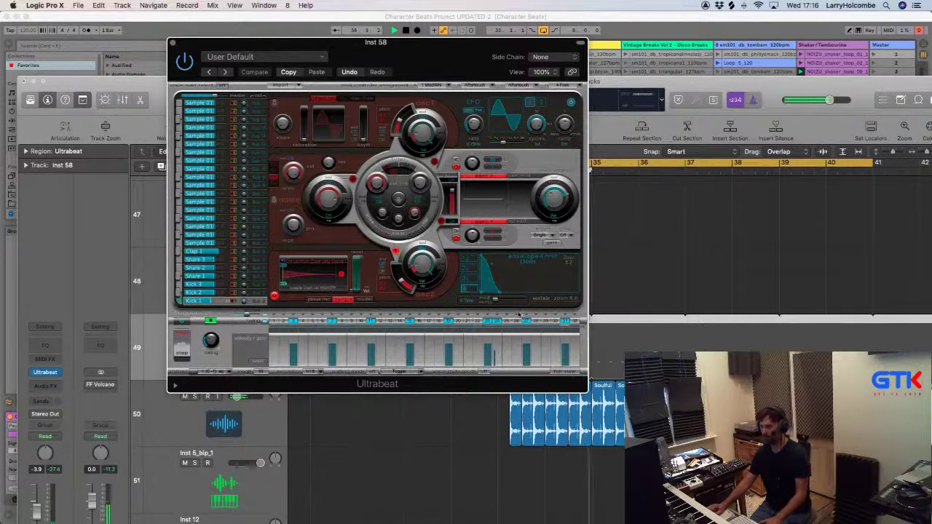
click(551, 245)
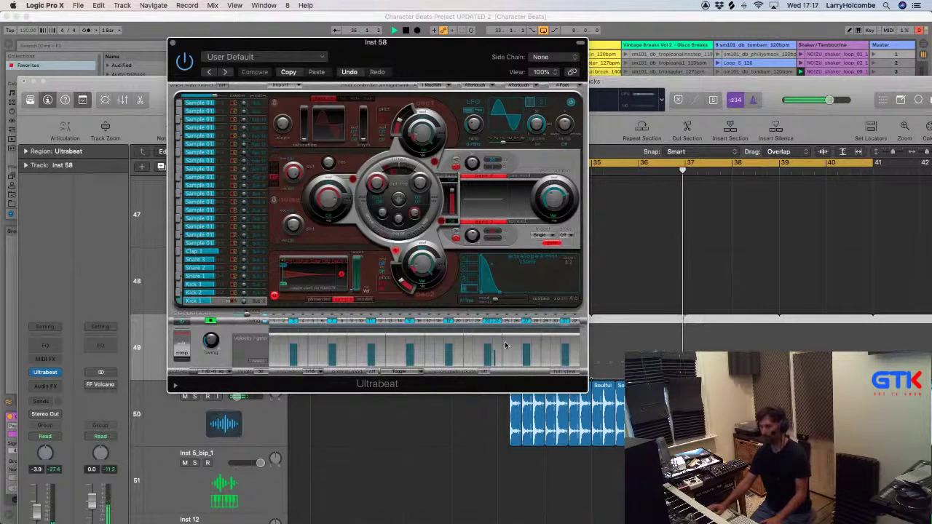
Add quiet ghost hits on steps 8 and 26 of the Kick 1 pattern and adjust the swing amount.
click(342, 350)
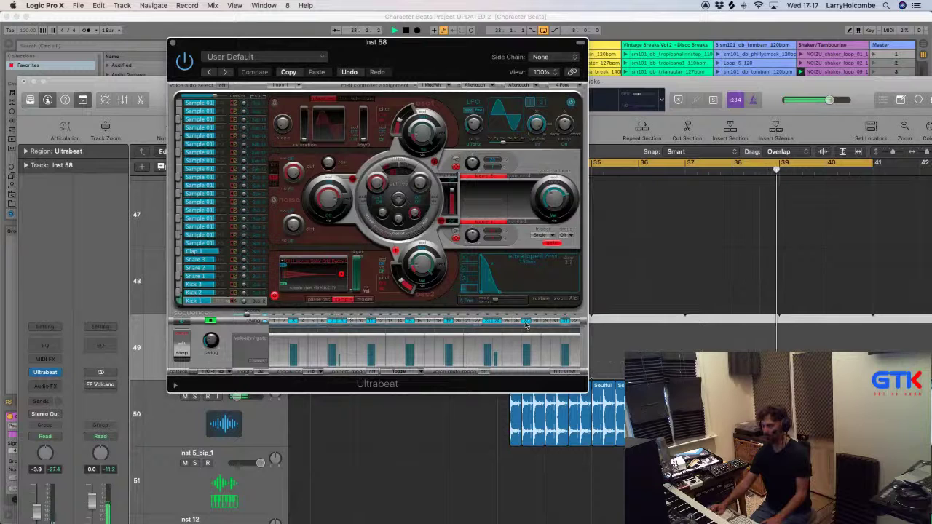
drag(520, 363, 517, 362)
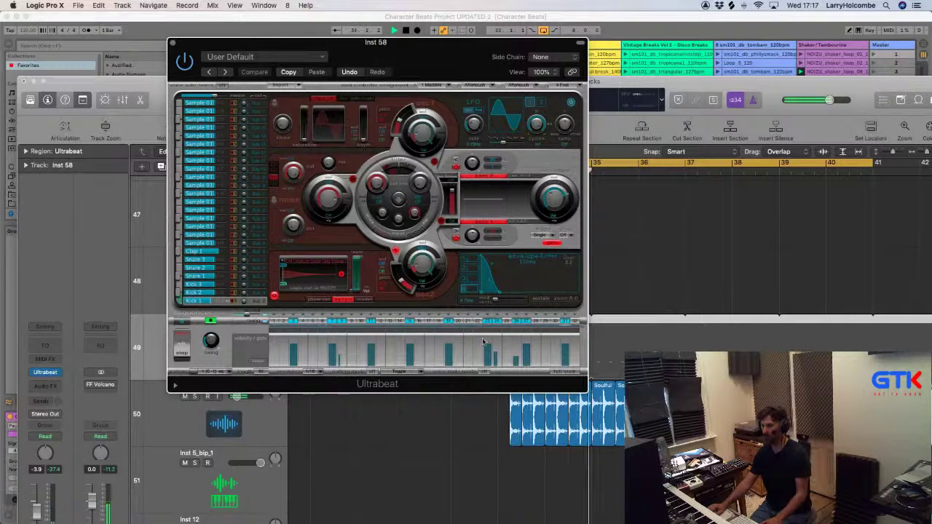
mouse_move(516, 365)
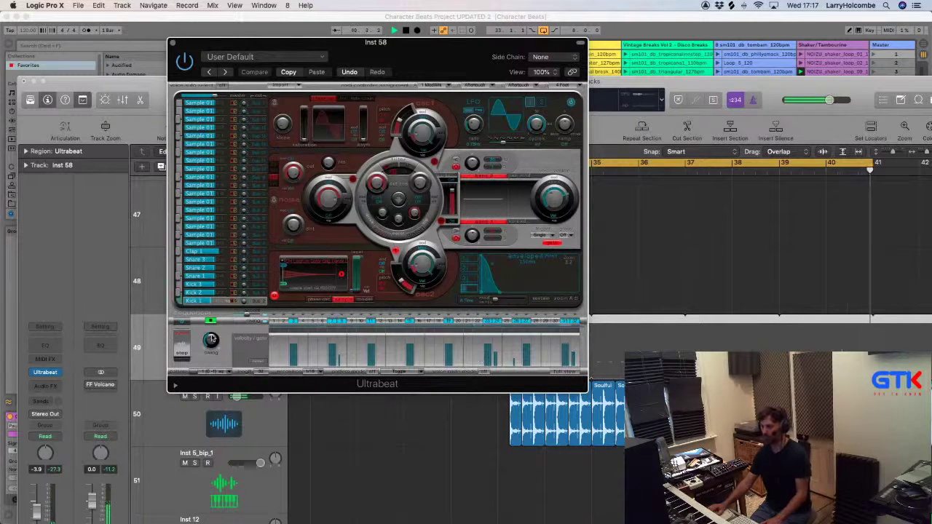
drag(212, 340, 211, 345)
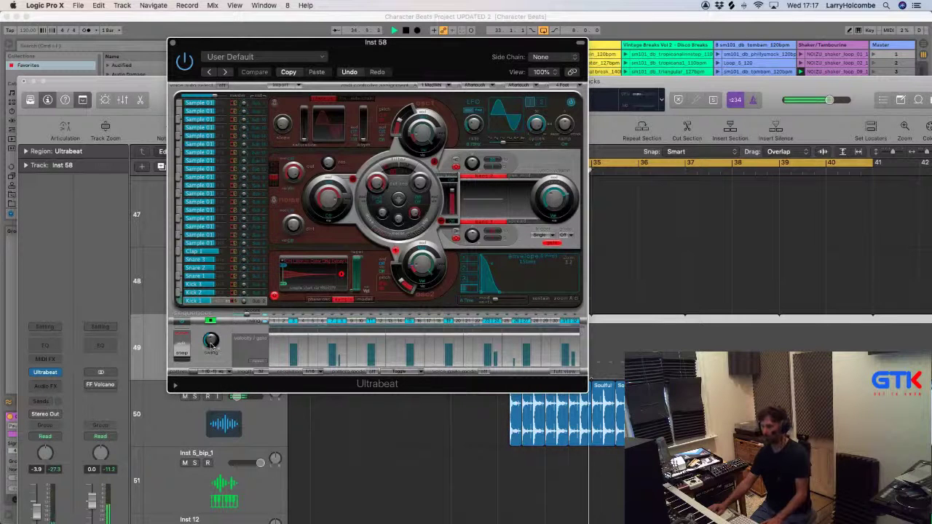
drag(211, 344, 211, 346)
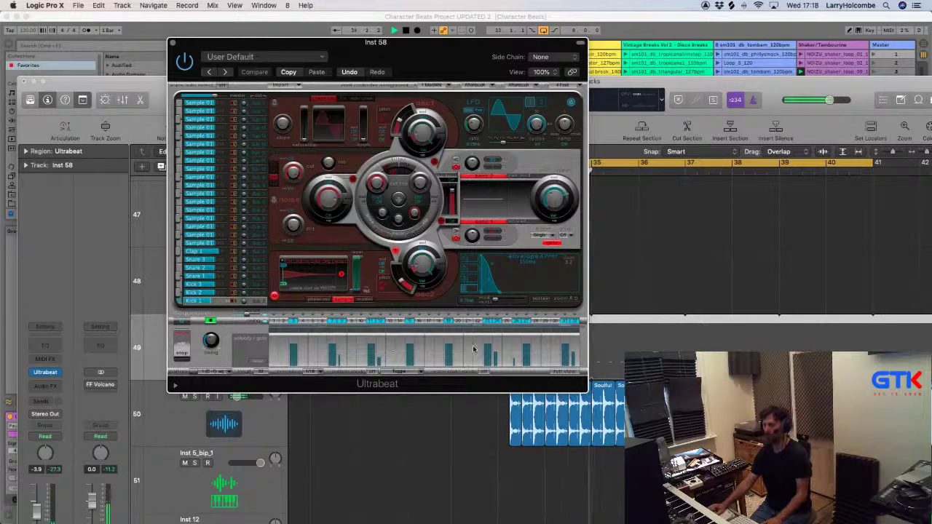
Add a quiet hit on step 28, turn off step 32, close Ultrabeat and move the tracks window back into place.
click(537, 355)
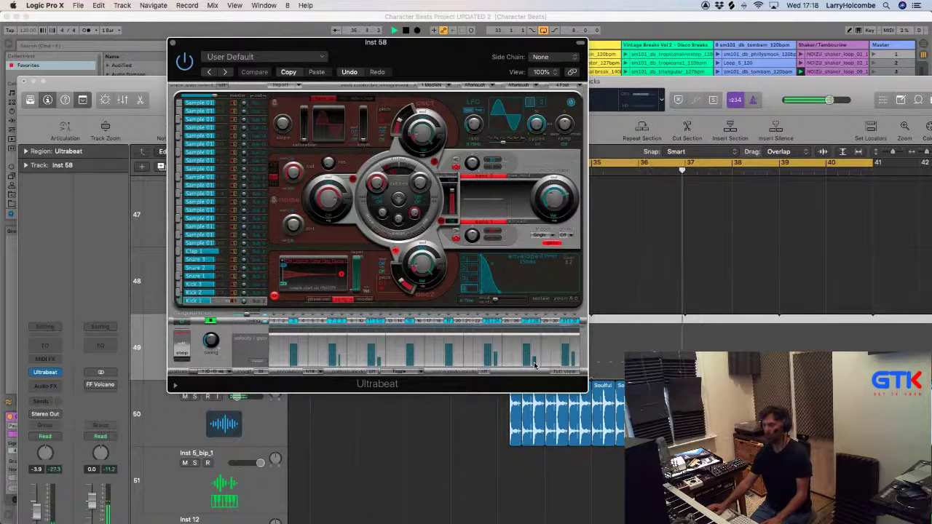
click(576, 323)
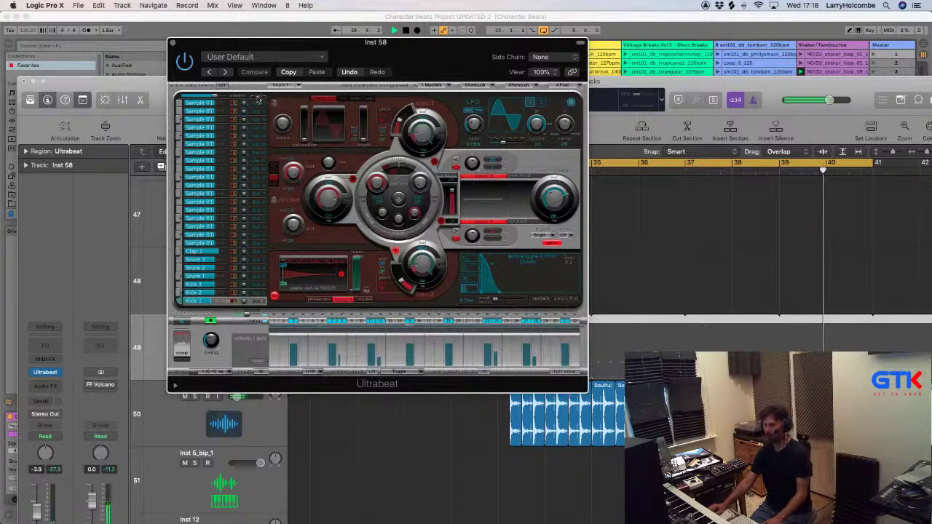
click(175, 42)
drag(160, 85, 142, 25)
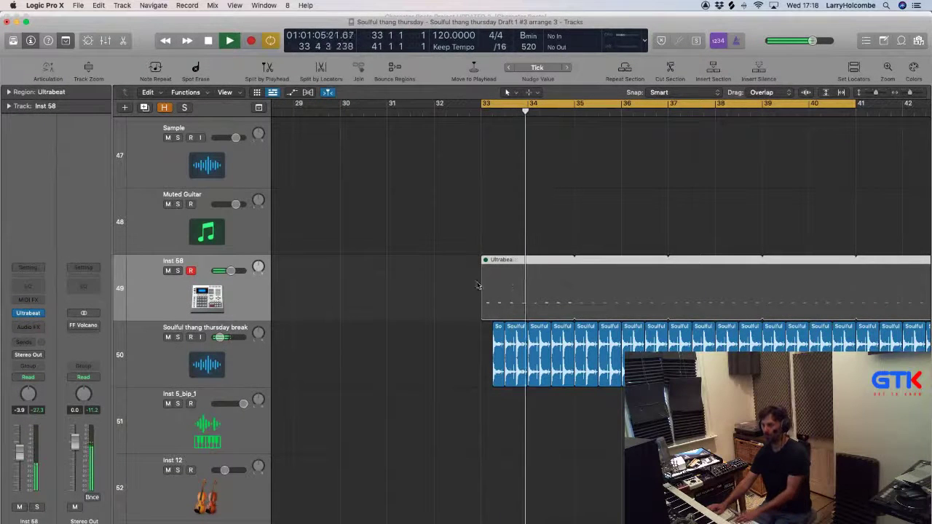
Move the muted Ultrabeat region back to bar 31 and reopen the Ultrabeat window clear of the Inst 58 regions.
key(Delete)
click(28, 315)
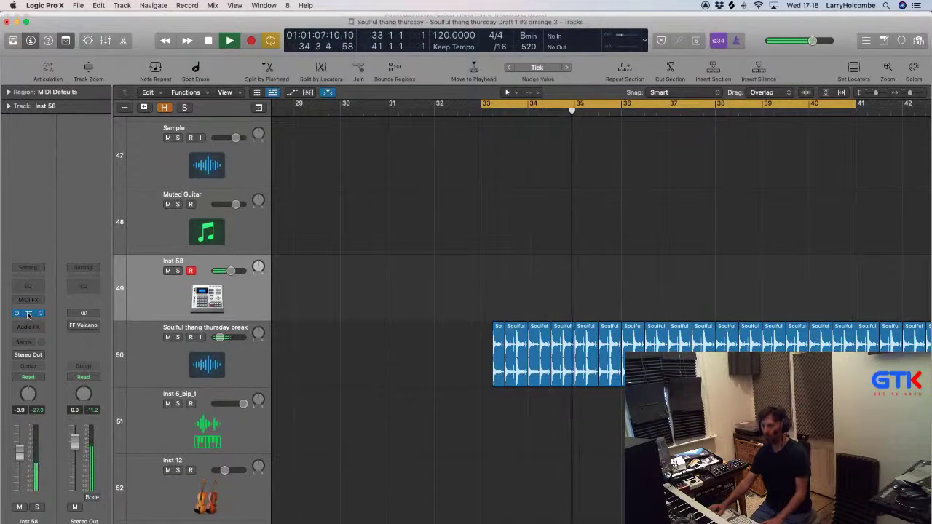
key(super+z)
drag(350, 44, 758, 261)
drag(499, 276, 404, 275)
drag(728, 261, 761, 168)
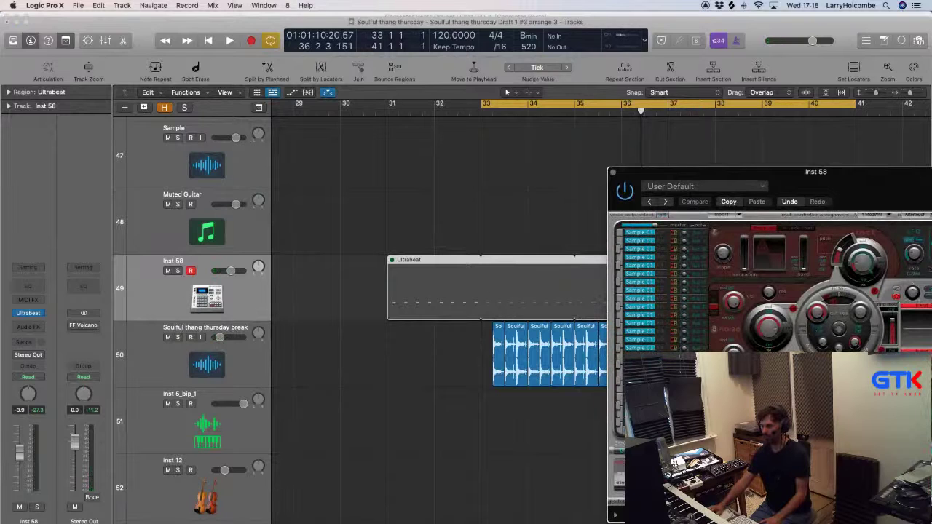
Place the edited Ultrabeat pattern at bar 33 on the Inst 58 track, close Ultrabeat and loop the new region through the arrangement.
drag(399, 289, 493, 291)
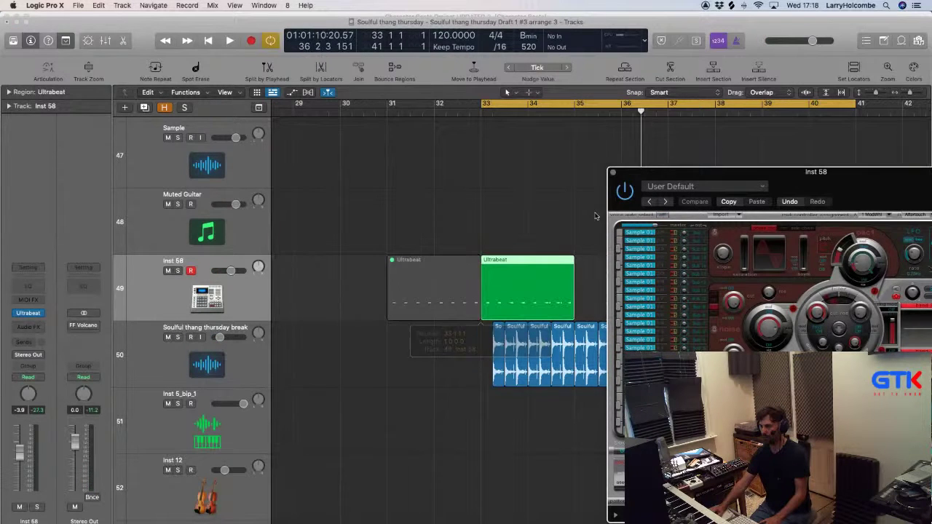
click(611, 169)
scroll(474, 284, down, 5)
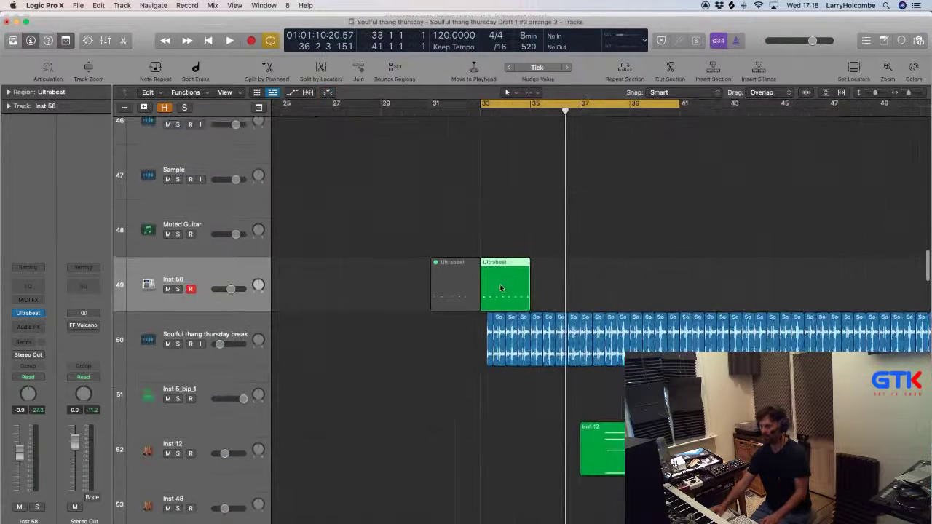
key(l)
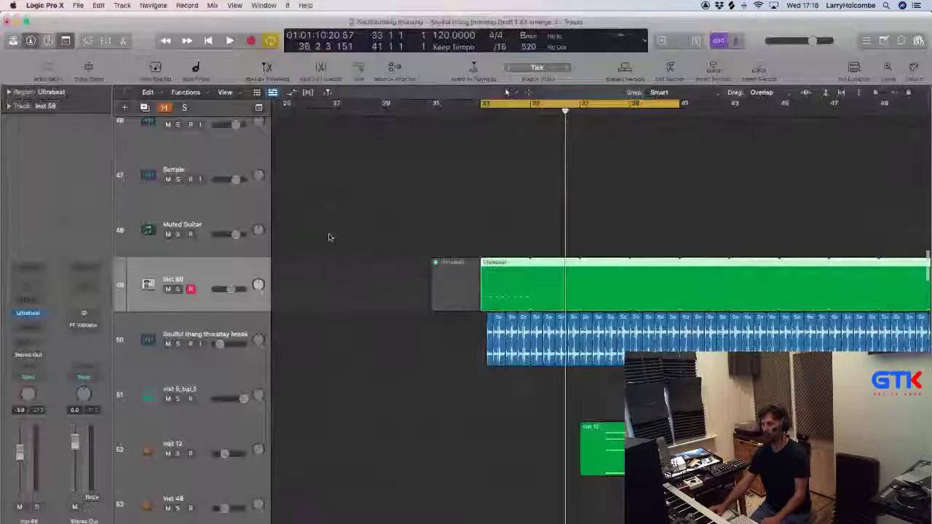
Deselect the region, start playback and switch to the Character Beats set in Ableton Live.
click(345, 202)
key(space)
key(super+Tab)
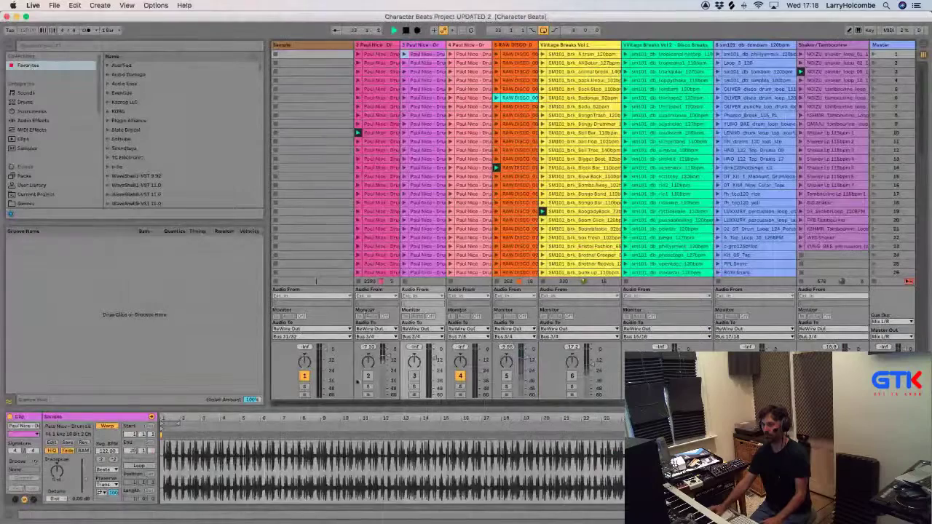
Switch to Logic Pro, lower the RW:B04 ReWire channel's fader in the mixer and return to Ableton Live.
key(super+Tab)
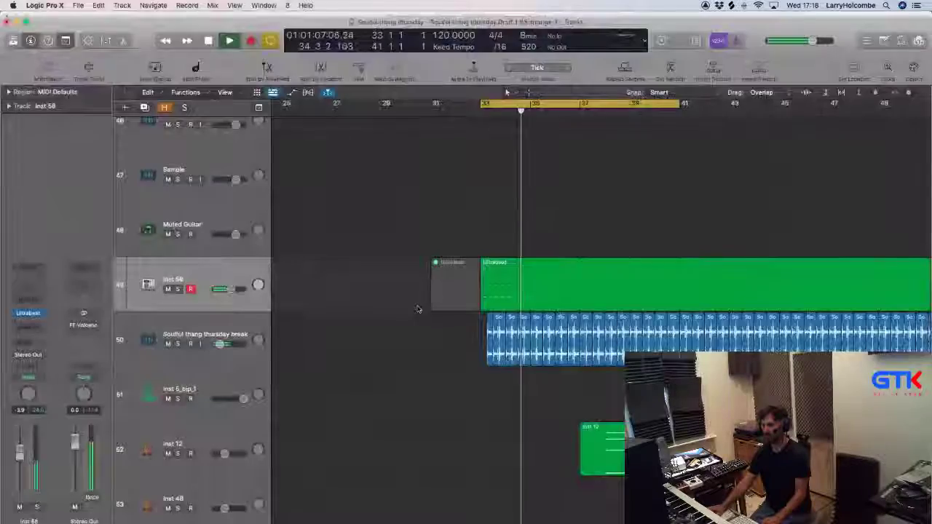
key(x)
scroll(426, 309, right, 15)
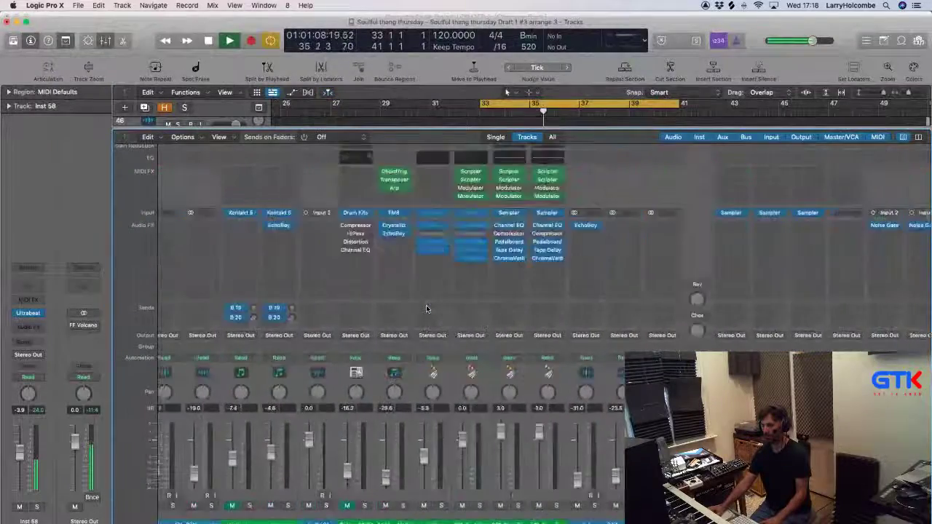
scroll(427, 309, left, 6)
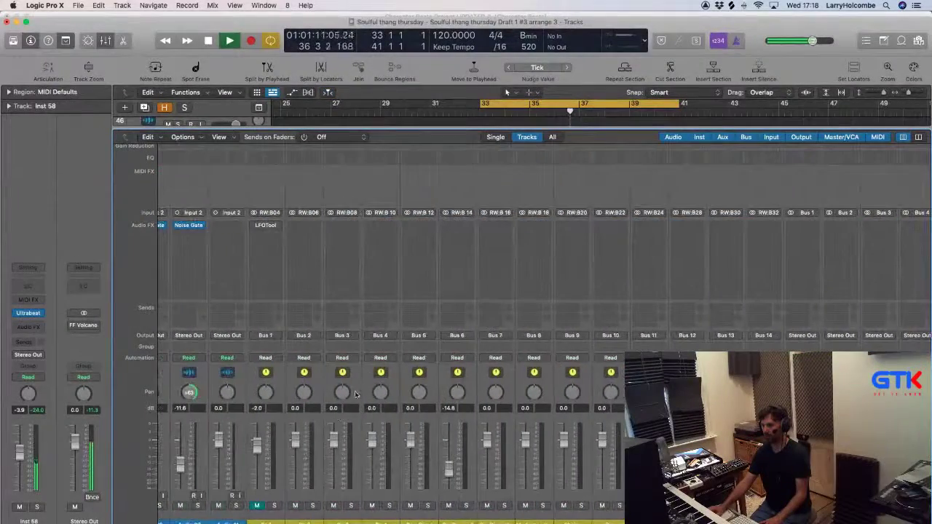
scroll(343, 417, left, 1)
scroll(447, 445, left, 1)
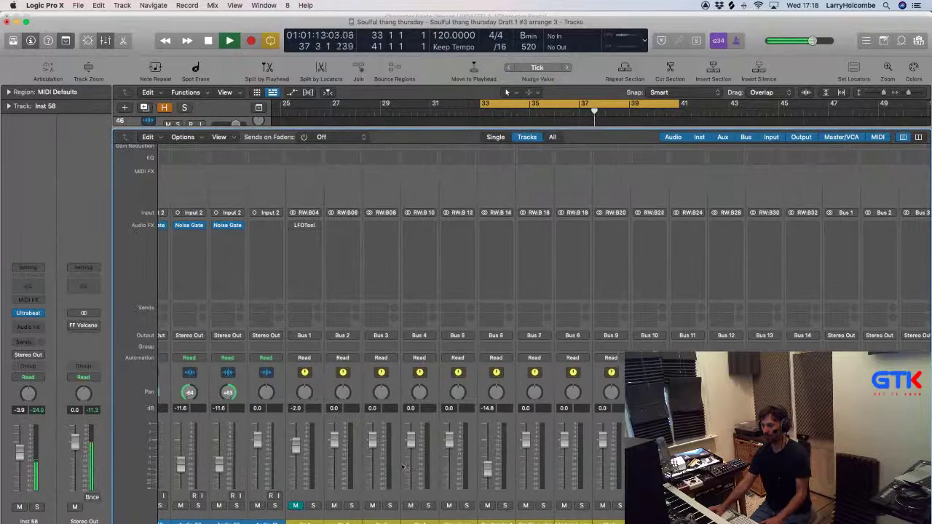
drag(298, 458, 293, 478)
key(super+Tab)
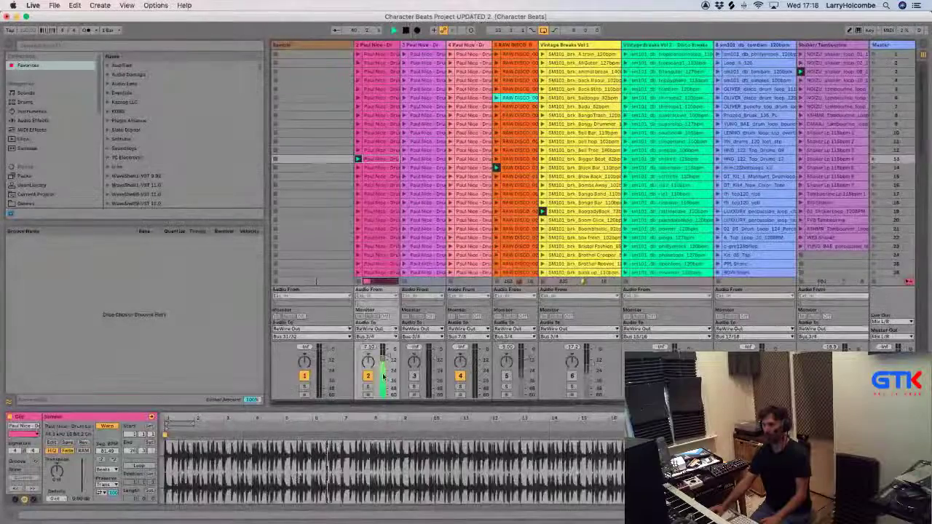
Audition the track 2 drum loops in scenes 14, 11, 8, 5 and 4 against the song.
click(358, 167)
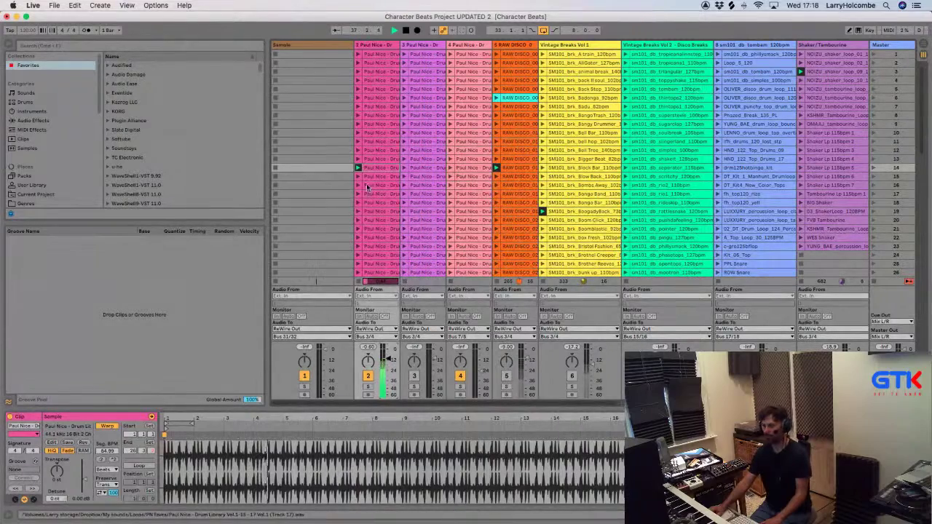
click(357, 142)
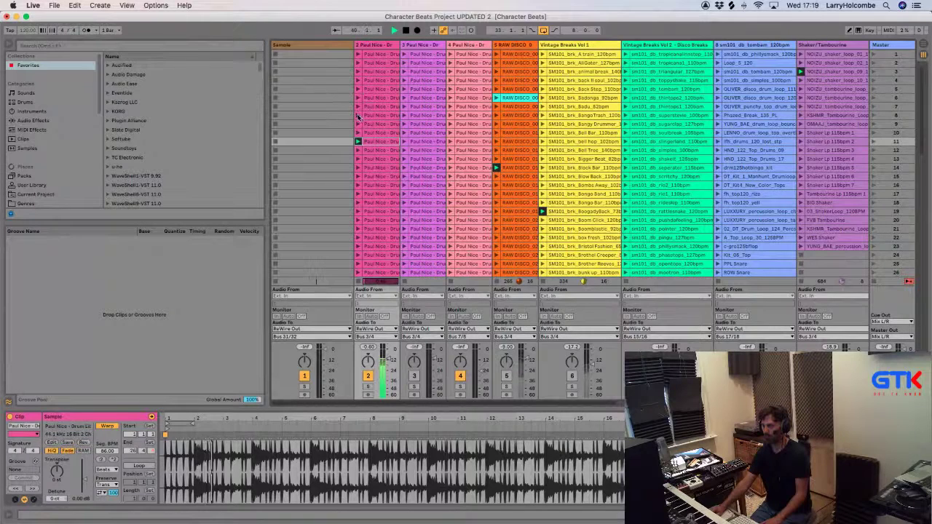
click(358, 116)
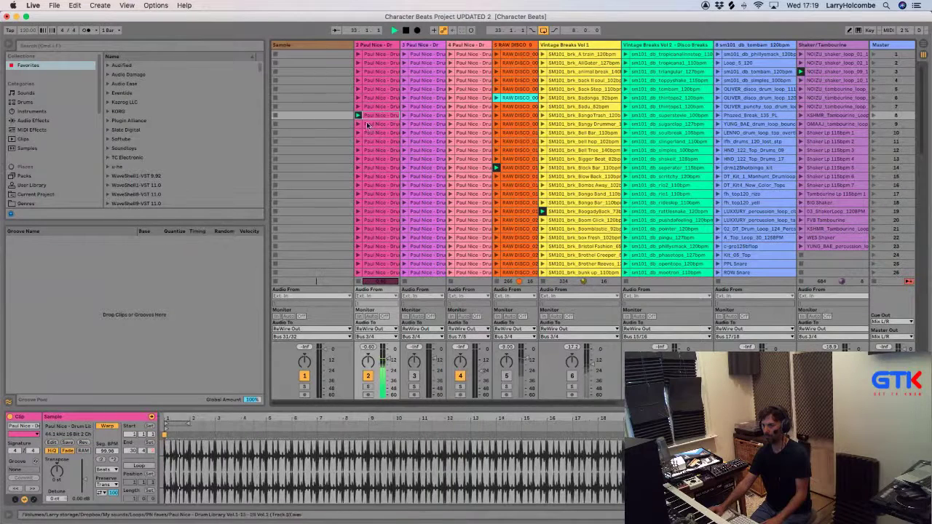
click(357, 90)
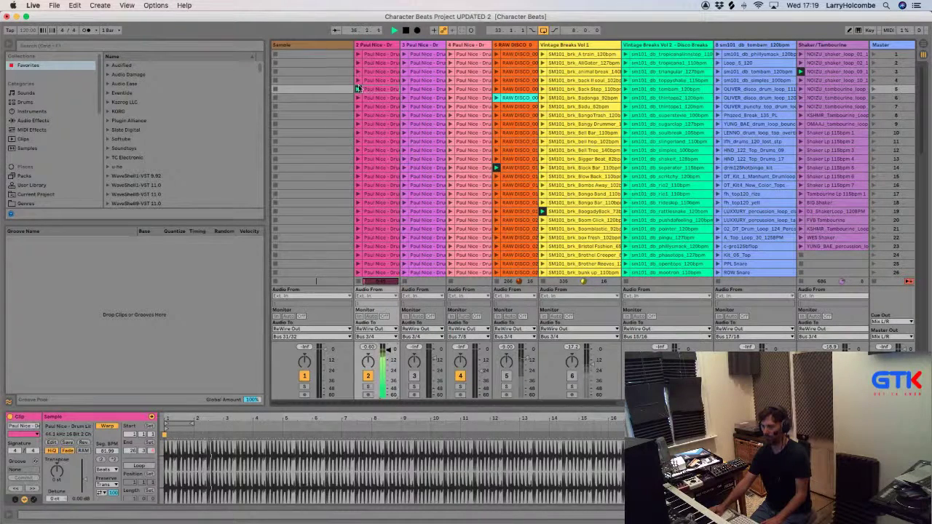
click(358, 80)
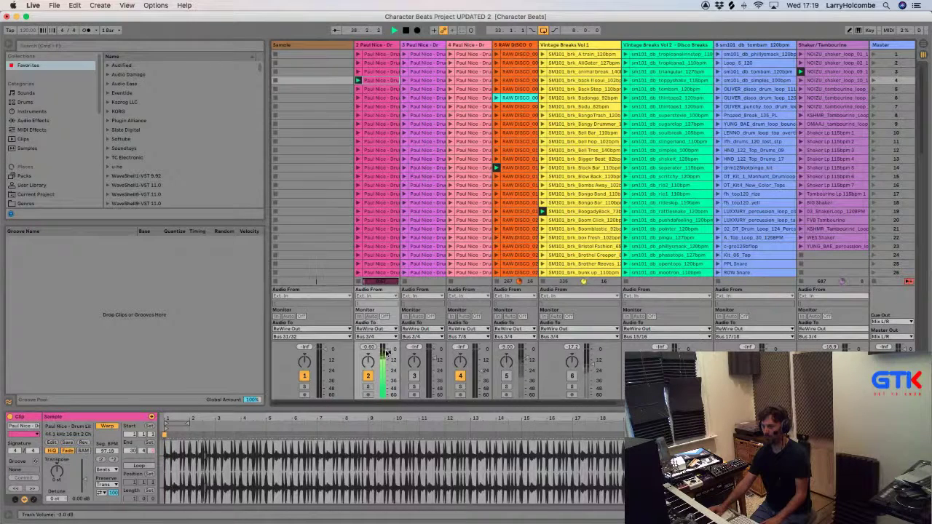
Audition the track 2 drum loops in scenes 1, 2, 3 and 12.
click(358, 62)
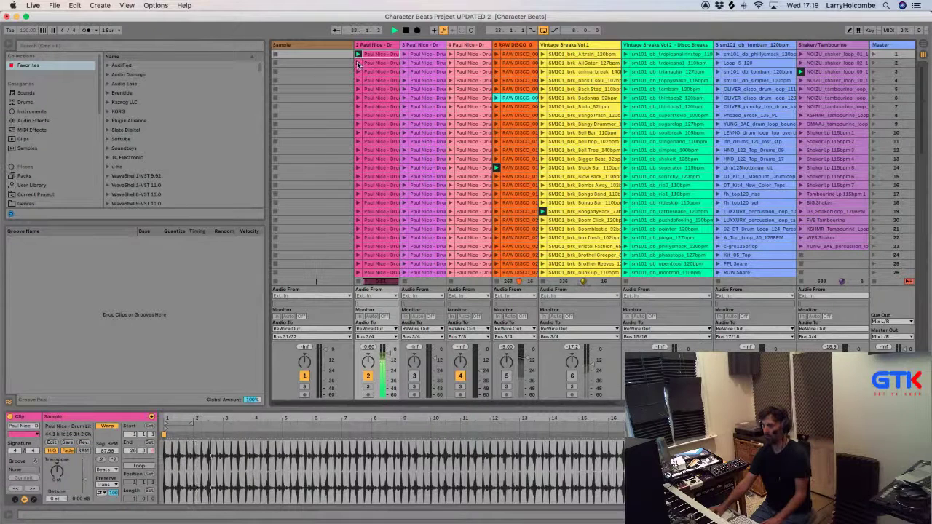
click(357, 63)
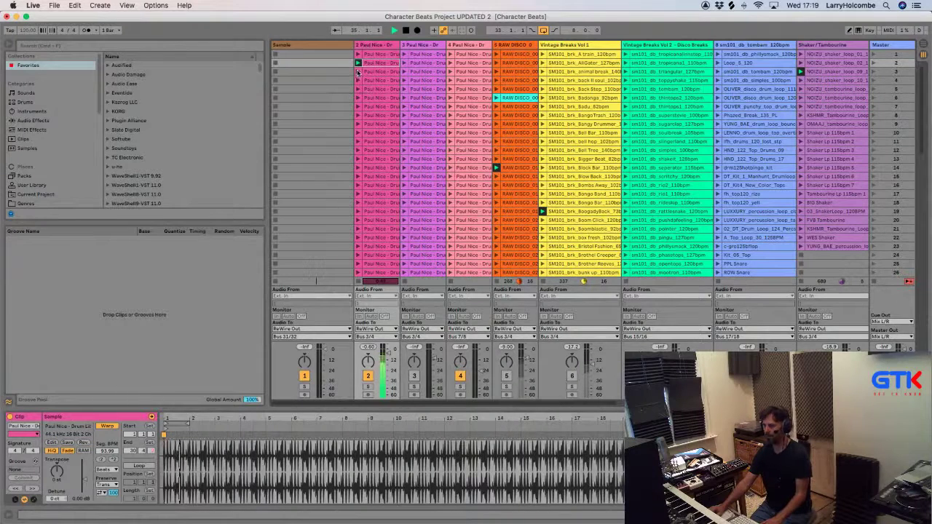
click(358, 72)
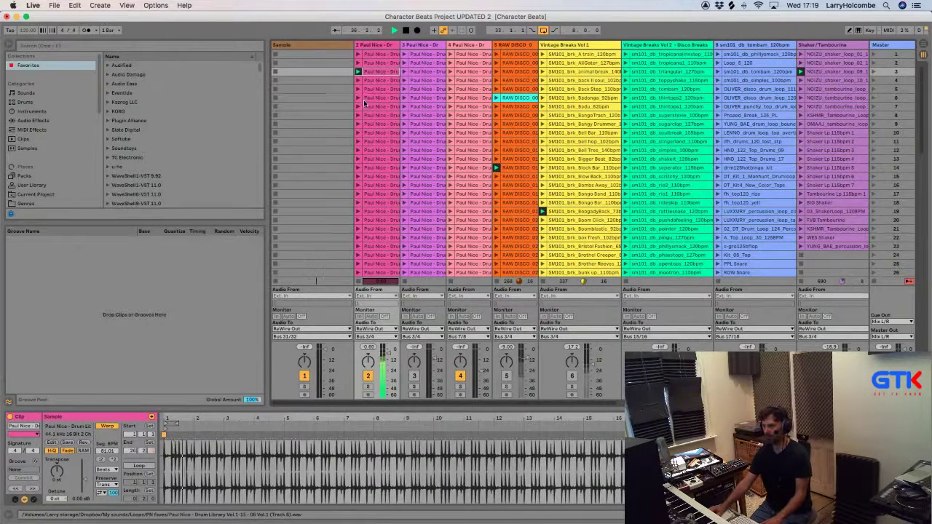
click(359, 151)
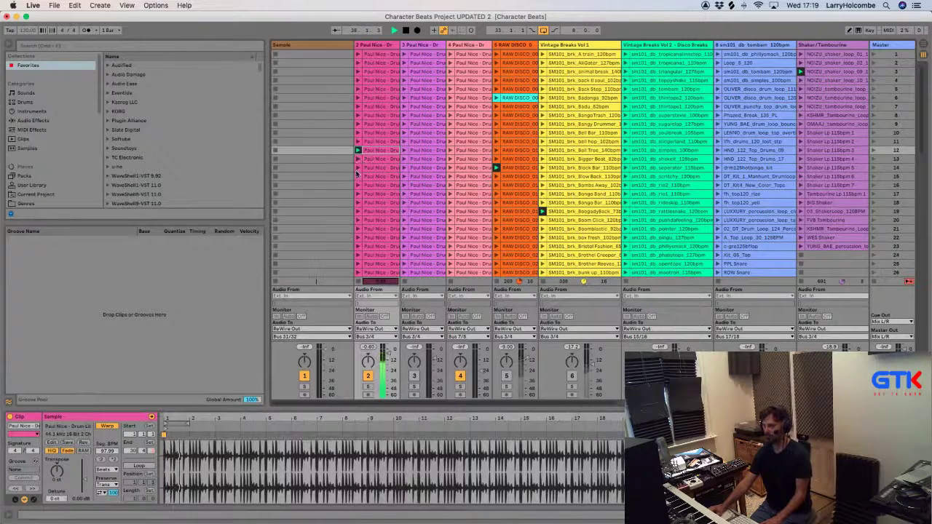
Audition the track 2 drum loops in scenes 14, 15, 17, 19 and 21.
click(358, 168)
scroll(358, 175, down, 2)
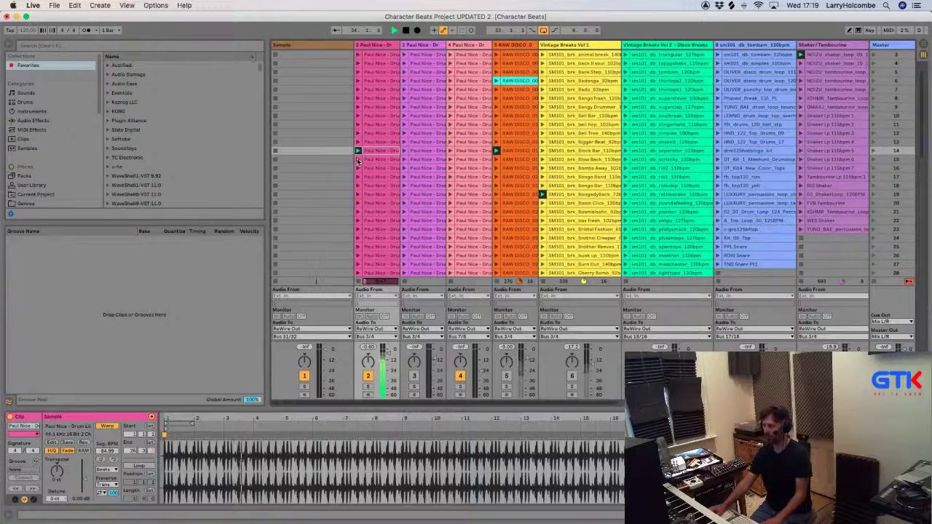
click(357, 159)
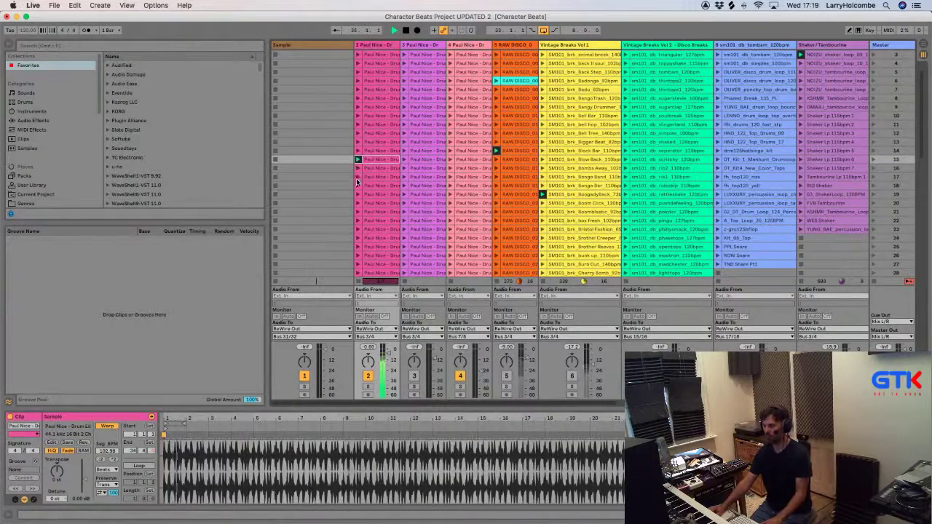
click(356, 177)
scroll(356, 175, down, 3)
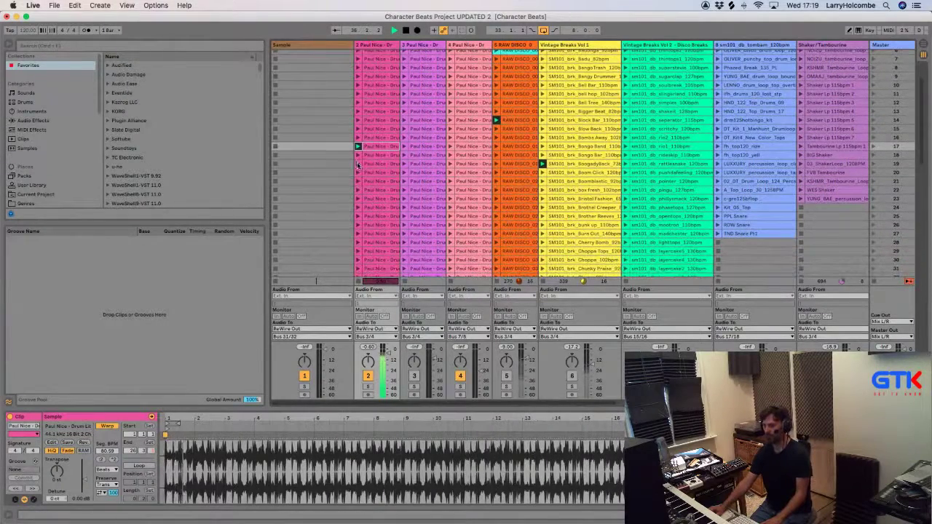
click(357, 166)
scroll(351, 168, down, 3)
click(358, 159)
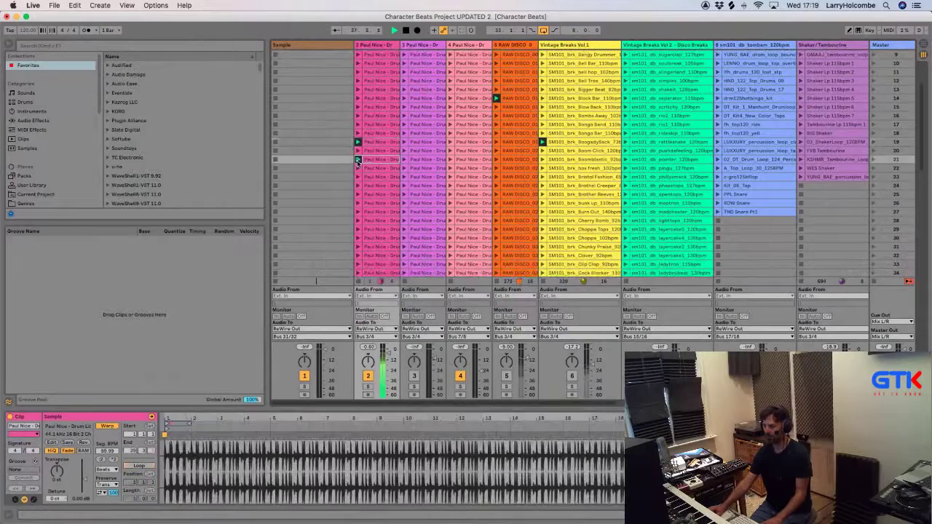
Audition the track 2 drum loops in scenes 23 to 27 and scene 29.
scroll(357, 165, down, 1)
click(358, 167)
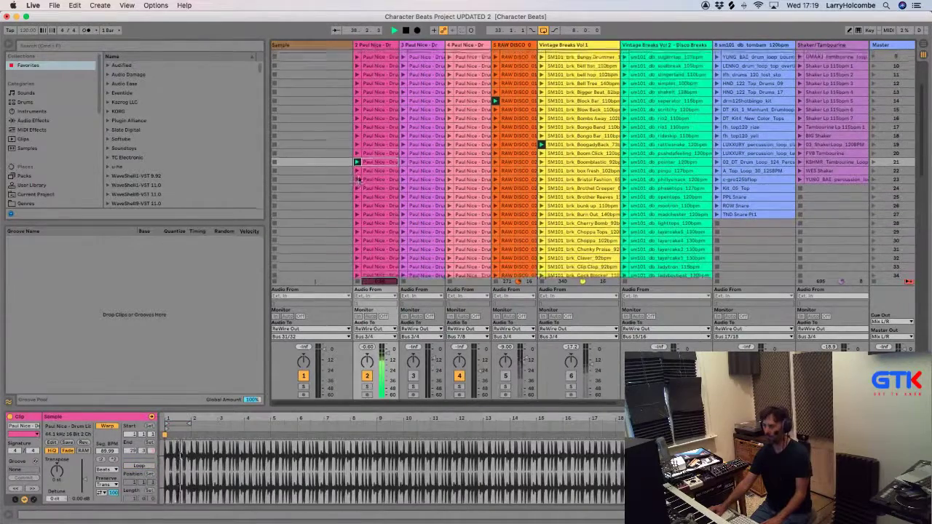
scroll(357, 166, down, 2)
scroll(356, 164, down, 1)
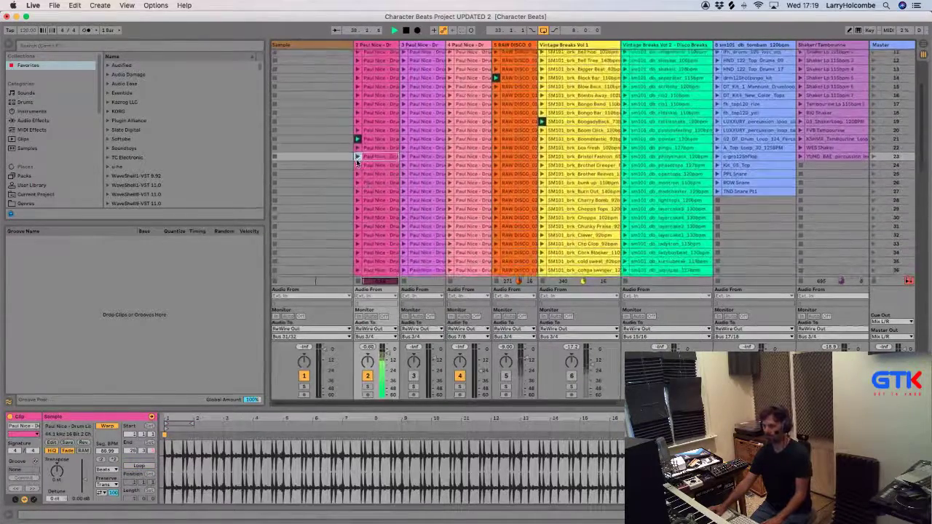
click(357, 161)
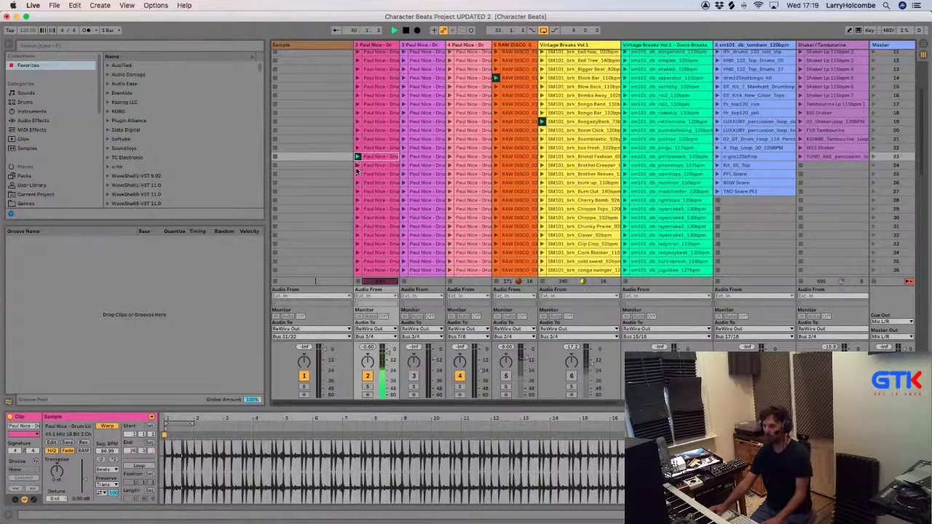
click(357, 166)
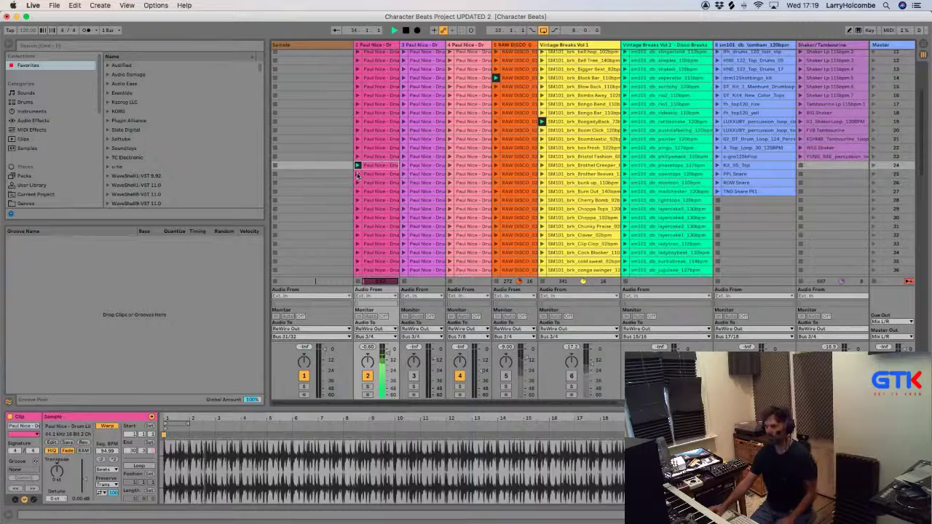
click(357, 174)
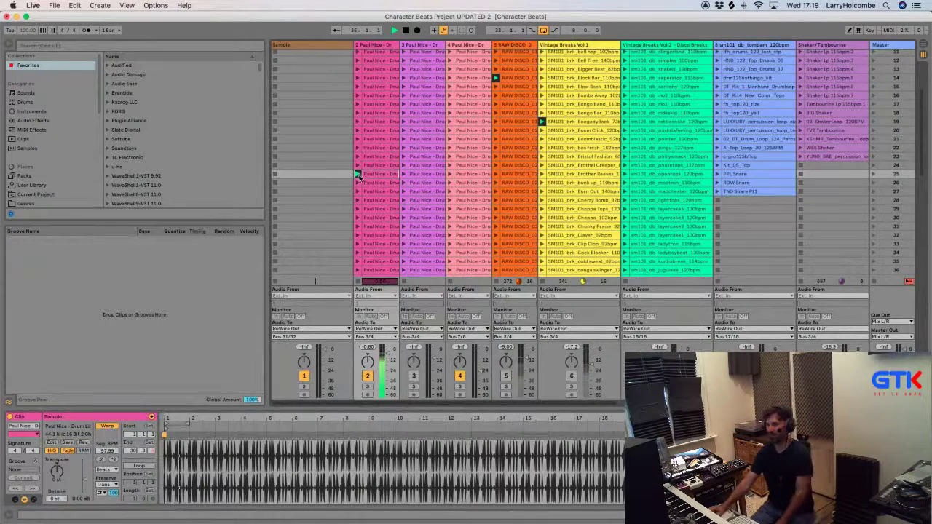
click(357, 183)
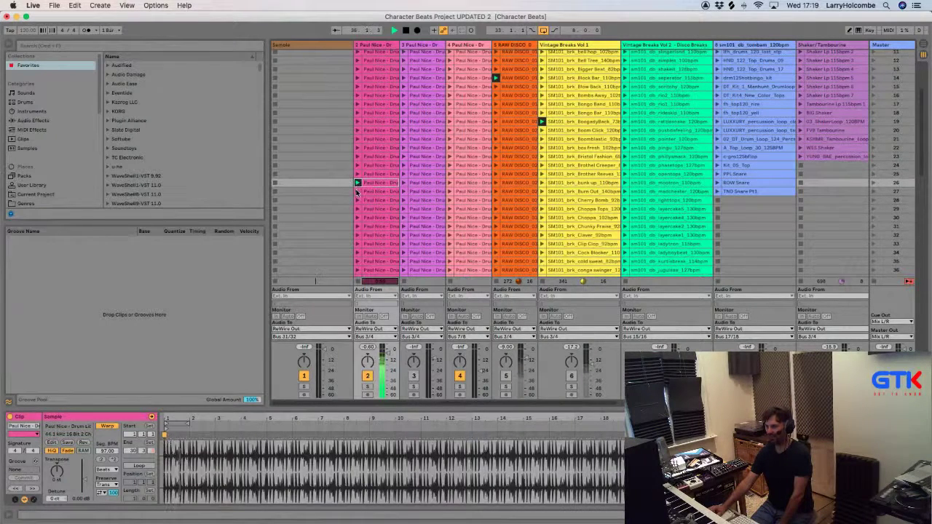
click(357, 192)
click(356, 209)
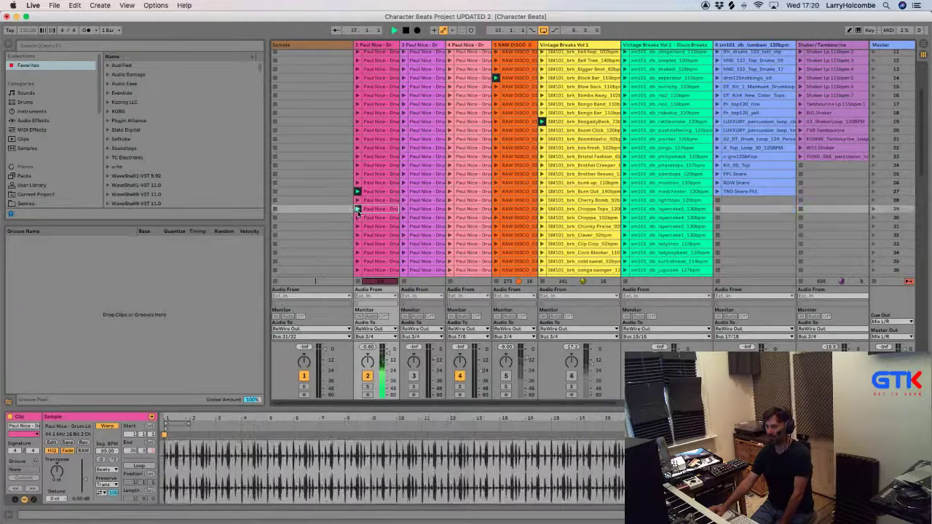
Audition the track 2 drum loops in scenes 30, 31, 32, 34 and 36.
scroll(357, 212, down, 3)
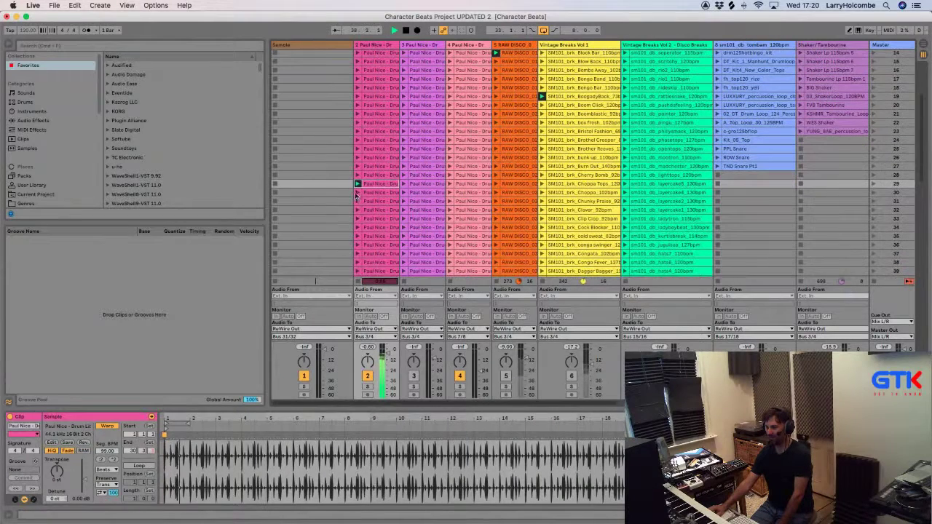
click(357, 192)
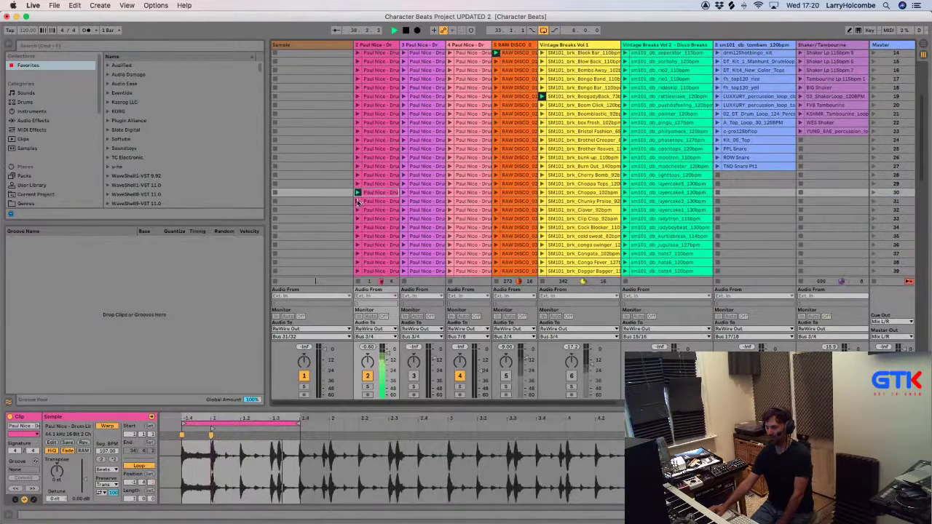
click(357, 201)
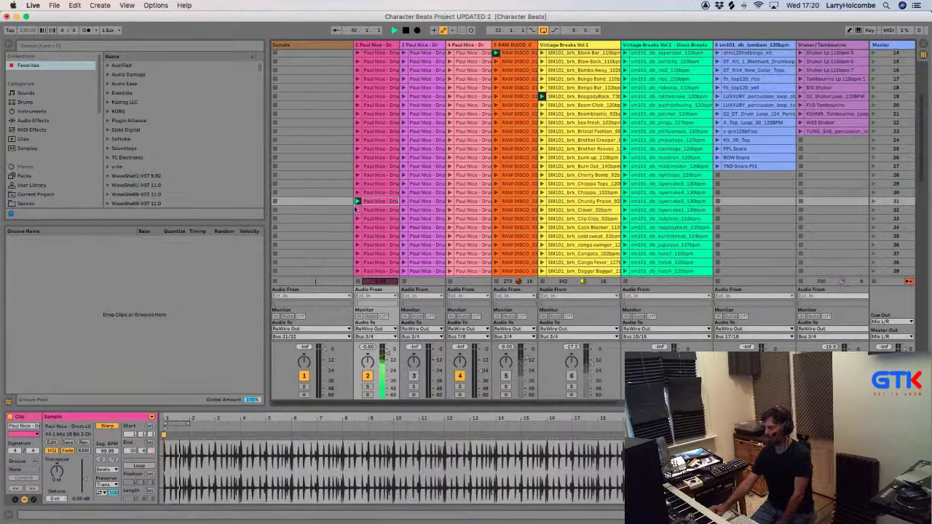
click(356, 210)
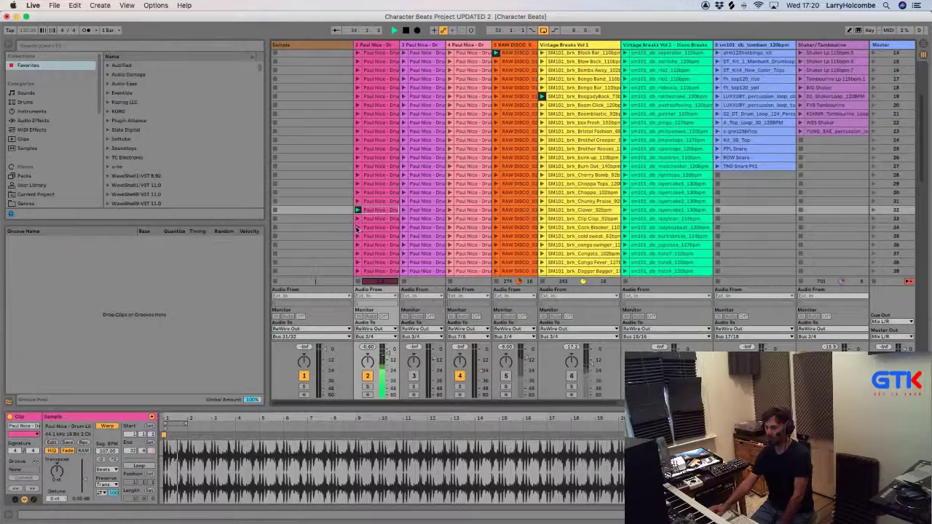
click(357, 224)
scroll(357, 222, down, 3)
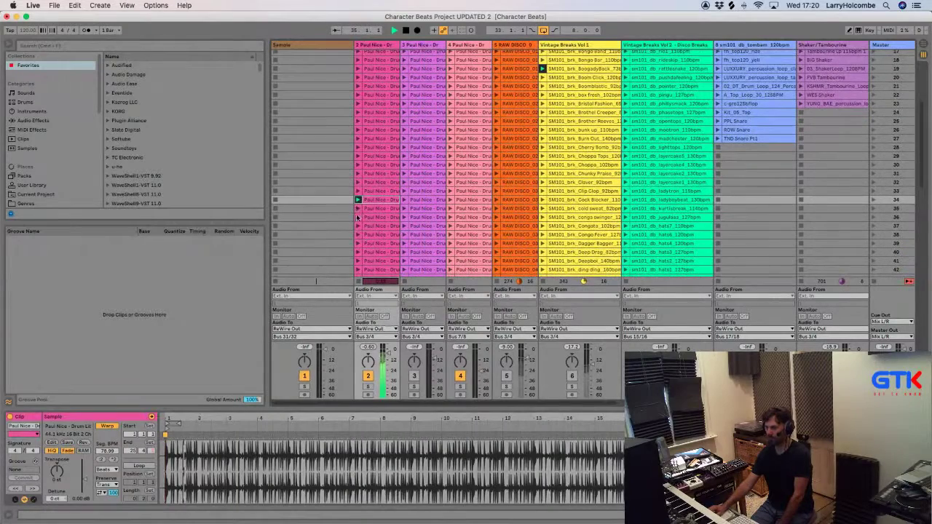
click(356, 217)
scroll(357, 215, down, 2)
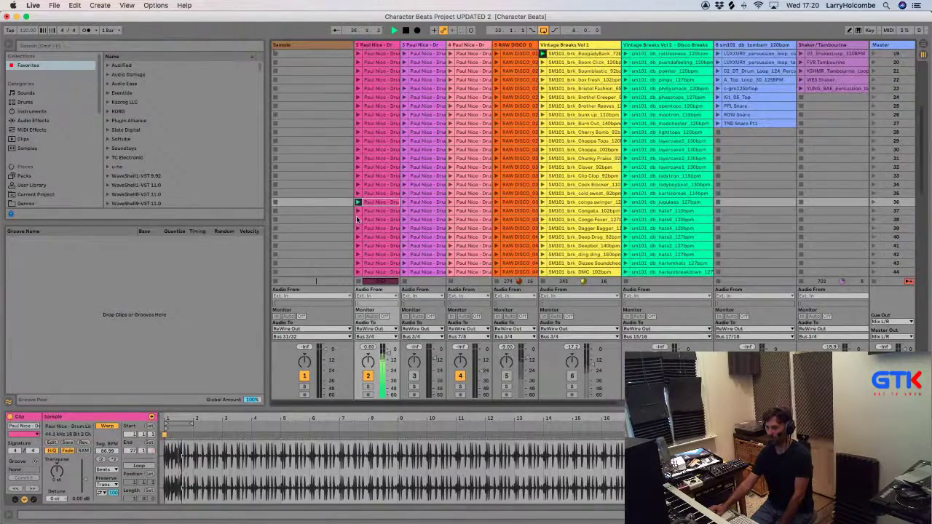
Mark the track 2 drum loop in scene 36 by changing its clip color to yellow.
scroll(356, 222, right, 2)
scroll(357, 222, up, 1)
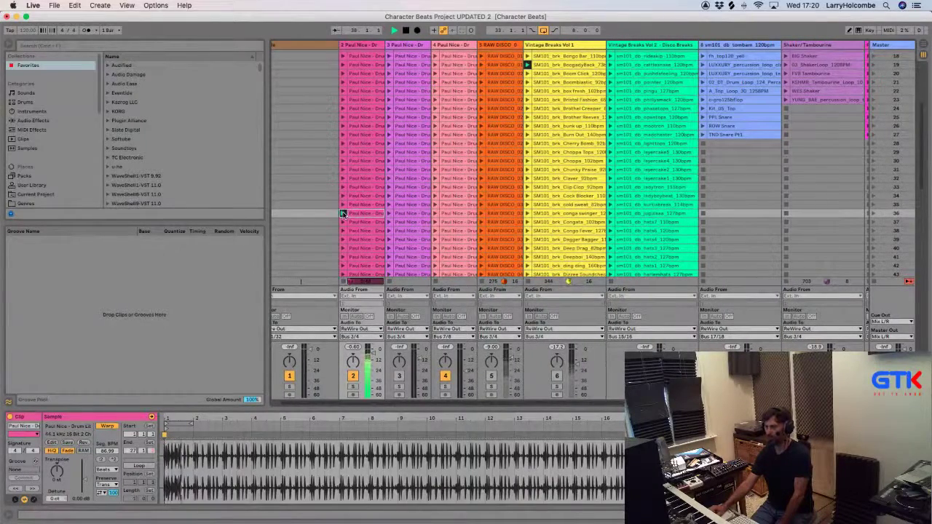
right_click(360, 215)
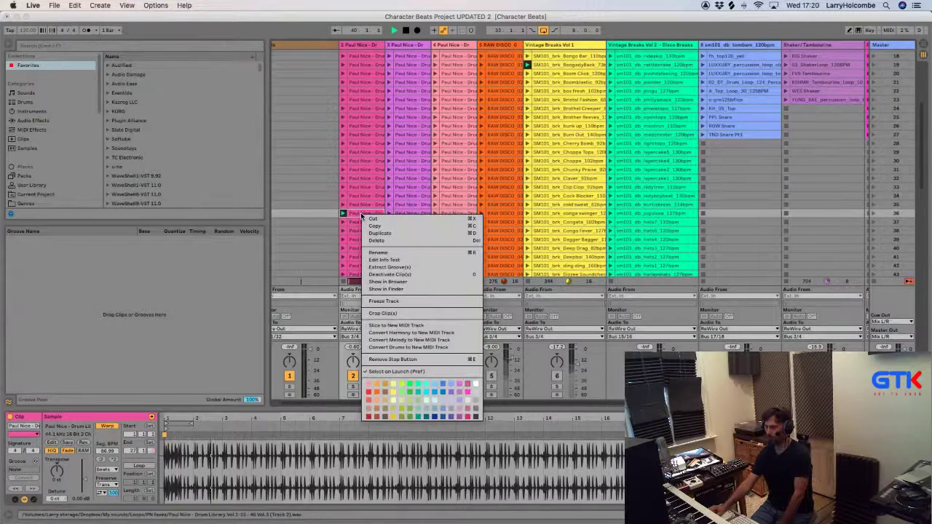
click(399, 385)
Launch the track 2 drum loop in scene 38 and set the track volume to -0.5 dB.
click(343, 230)
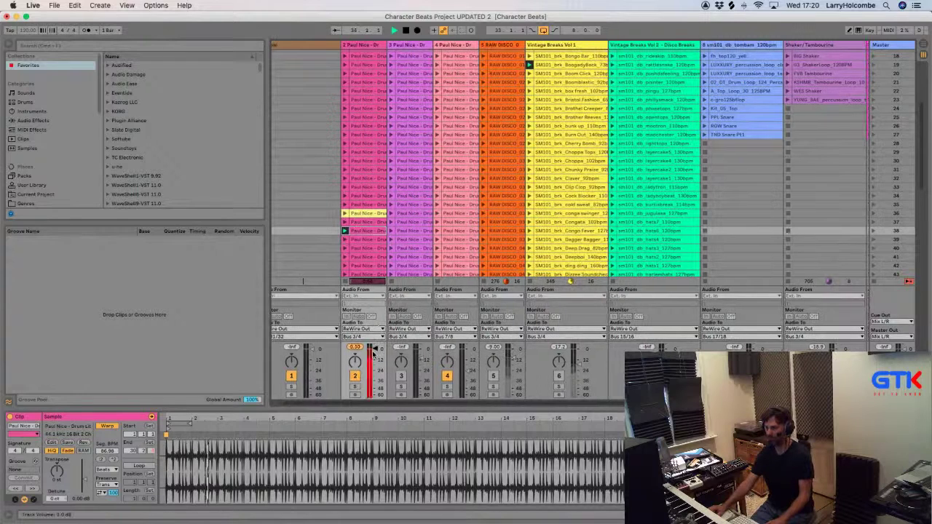
drag(373, 350, 374, 350)
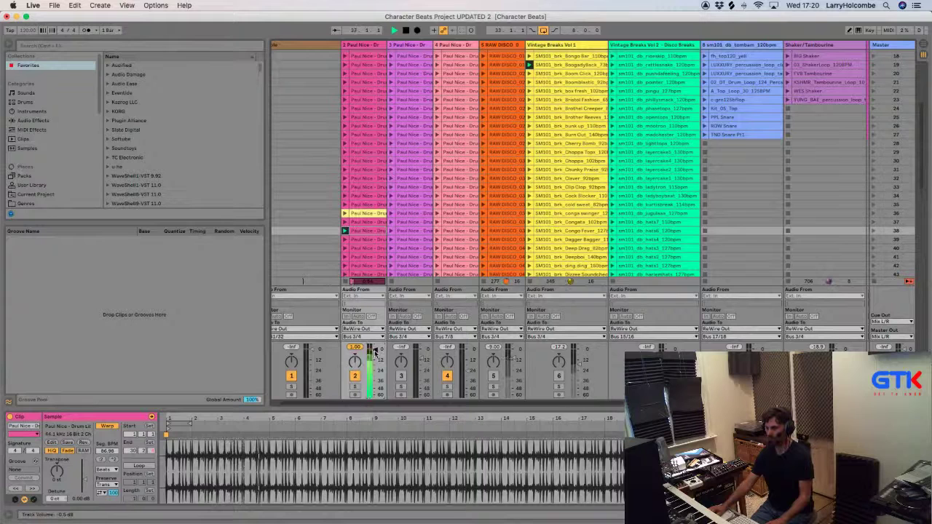
Mark the track 2 drum loop in scene 38 by changing its clip color to yellow.
right_click(364, 231)
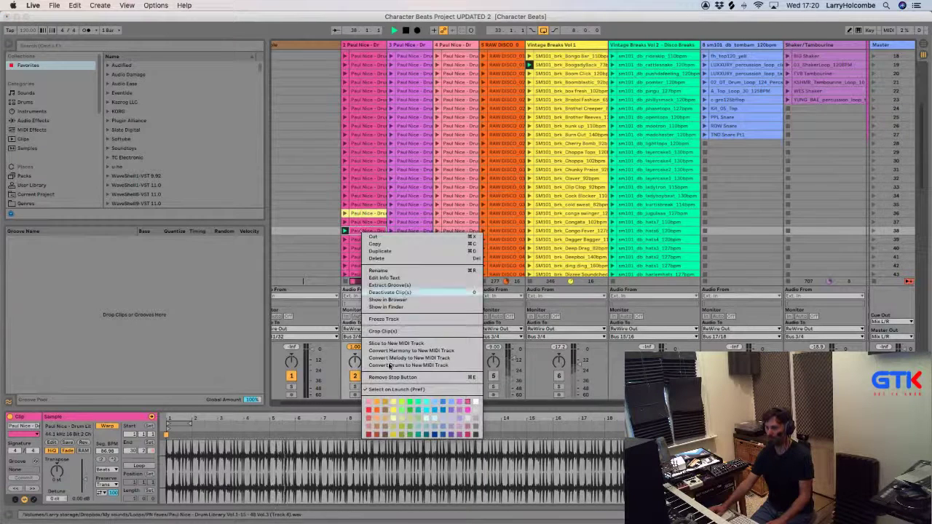
click(417, 401)
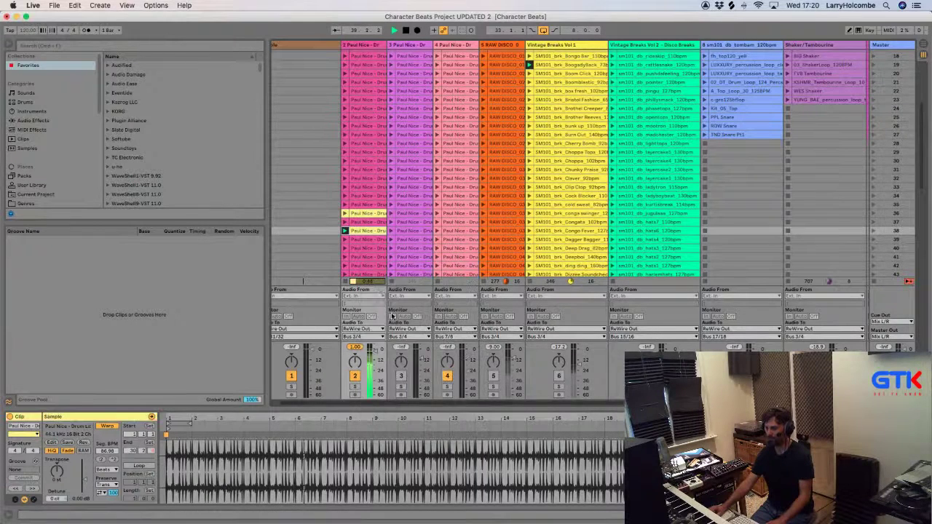
Audition the track 2 drum loop in scene 39, toggling the track off and on to compare the groove with and without it.
click(359, 257)
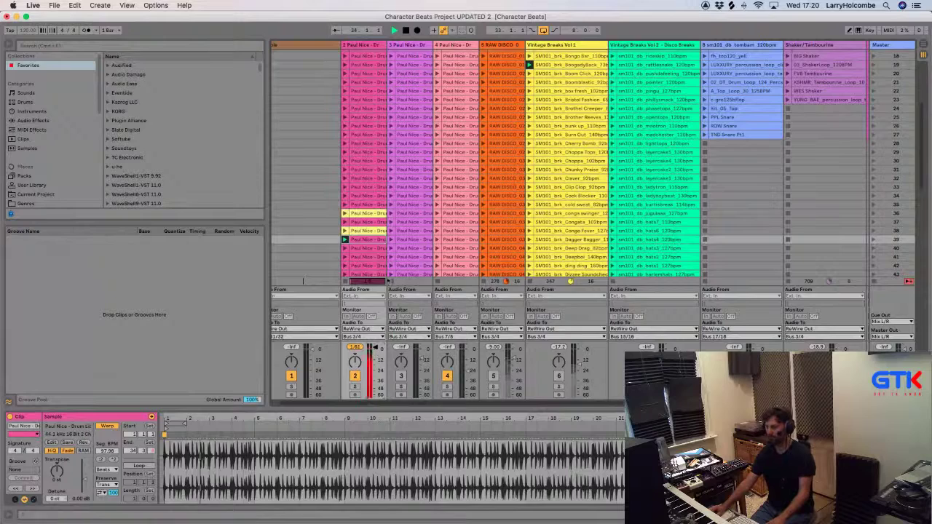
scroll(345, 246, right, 2)
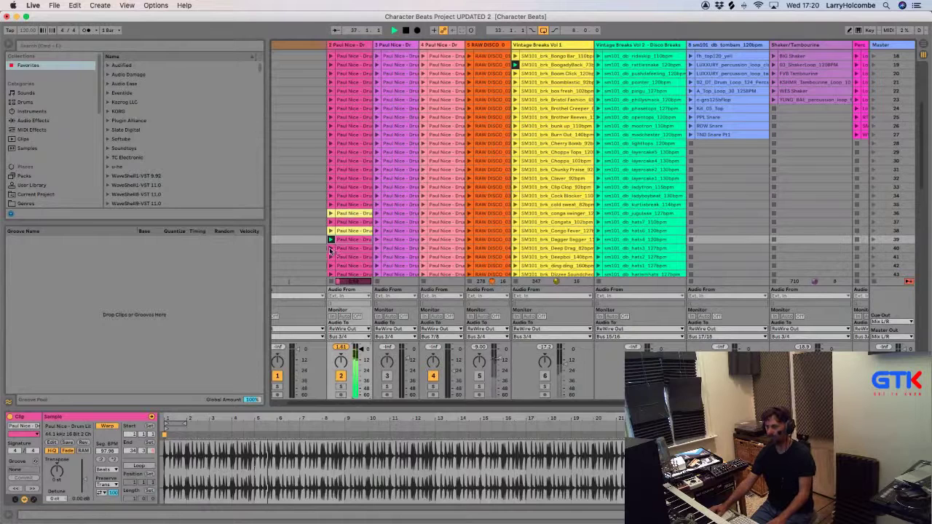
click(340, 378)
click(341, 377)
click(341, 377)
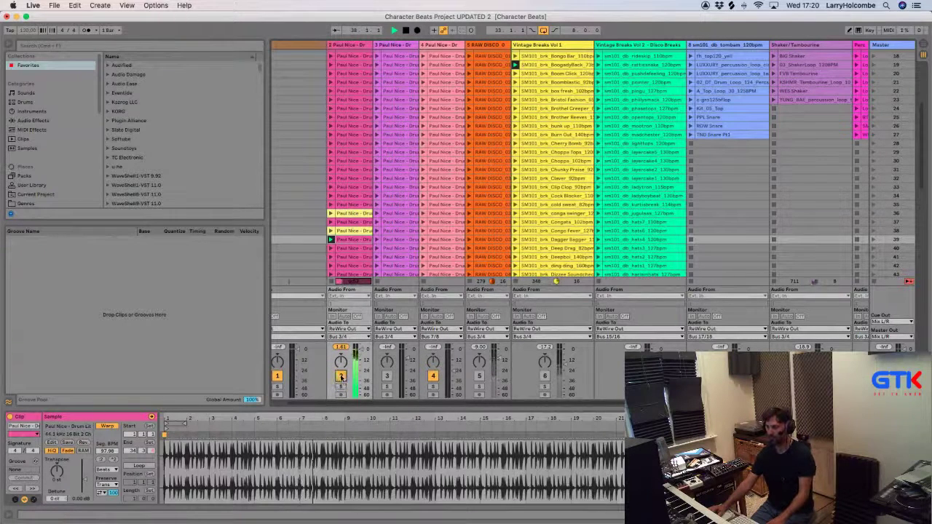
click(341, 377)
click(341, 376)
click(341, 376)
click(341, 376)
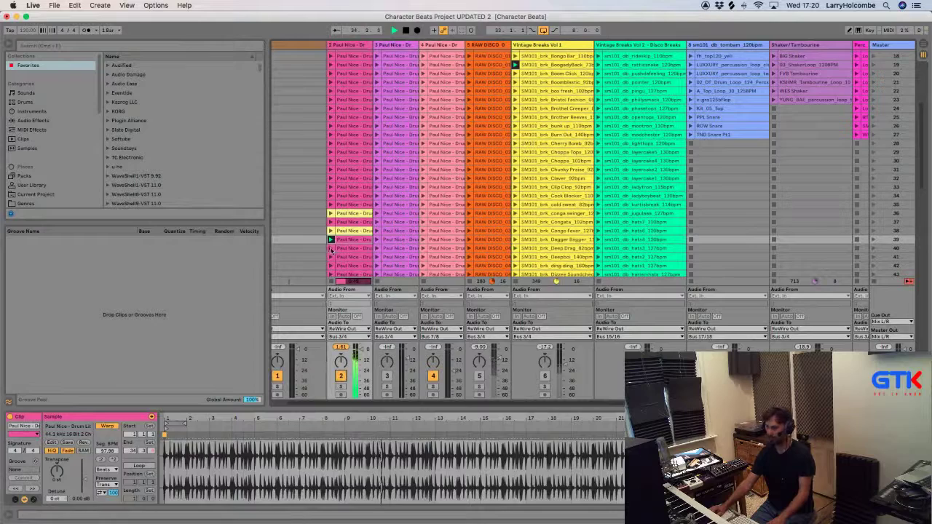
Audition the track 2 drum loops in scenes 40 to 45.
click(330, 248)
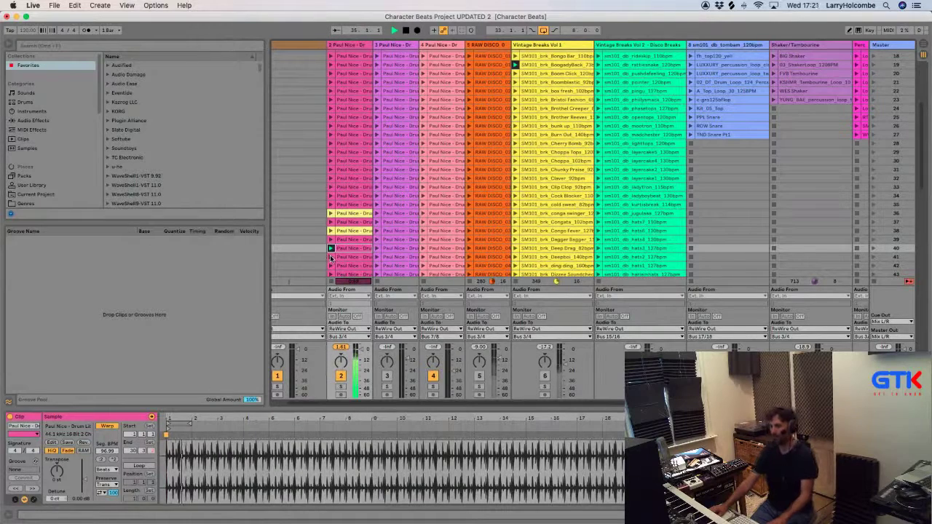
click(330, 257)
scroll(331, 257, down, 3)
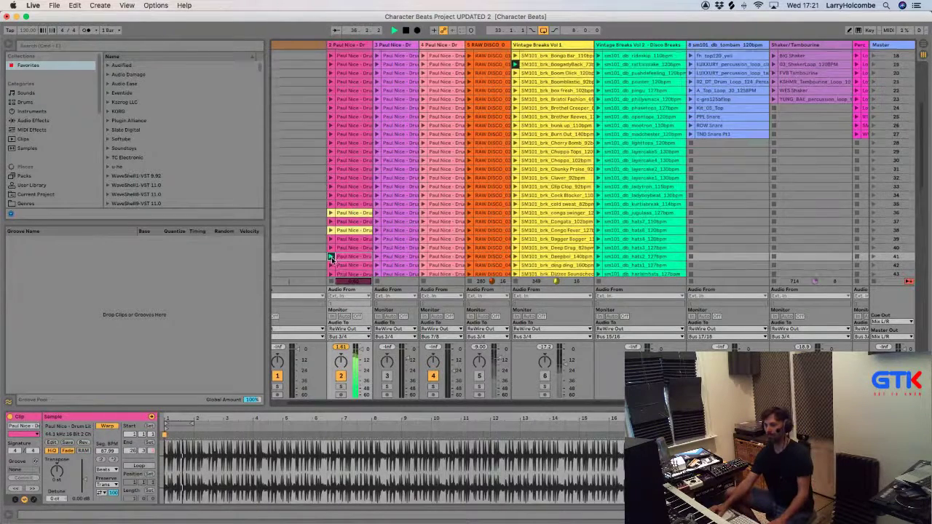
click(331, 233)
scroll(330, 242, down, 3)
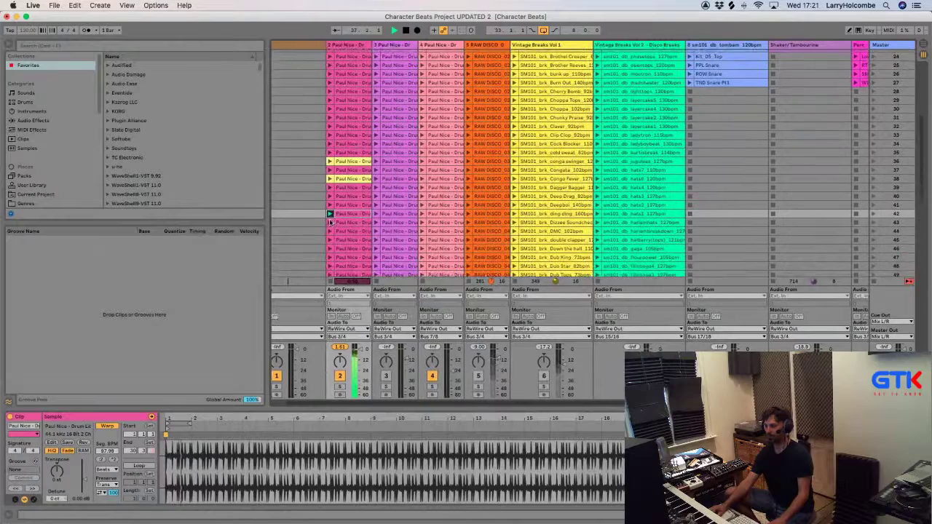
click(329, 218)
scroll(333, 224, down, 2)
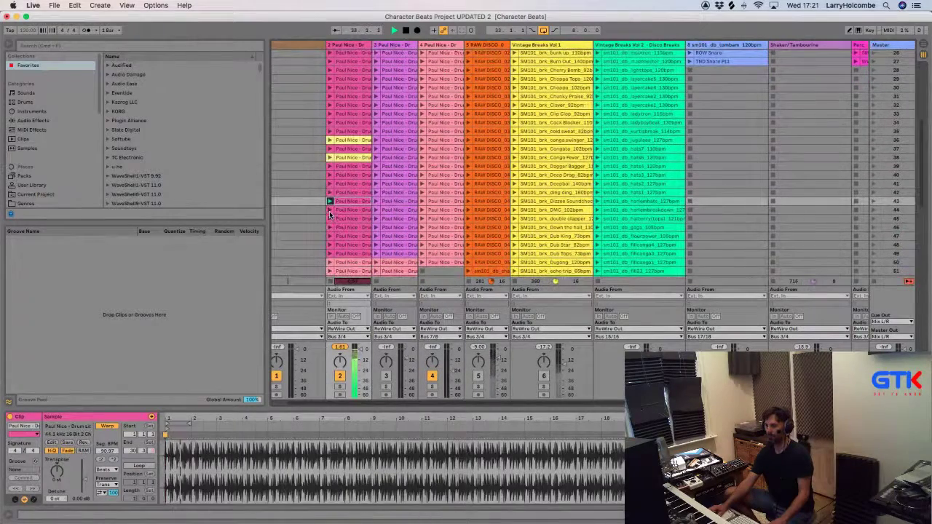
click(330, 209)
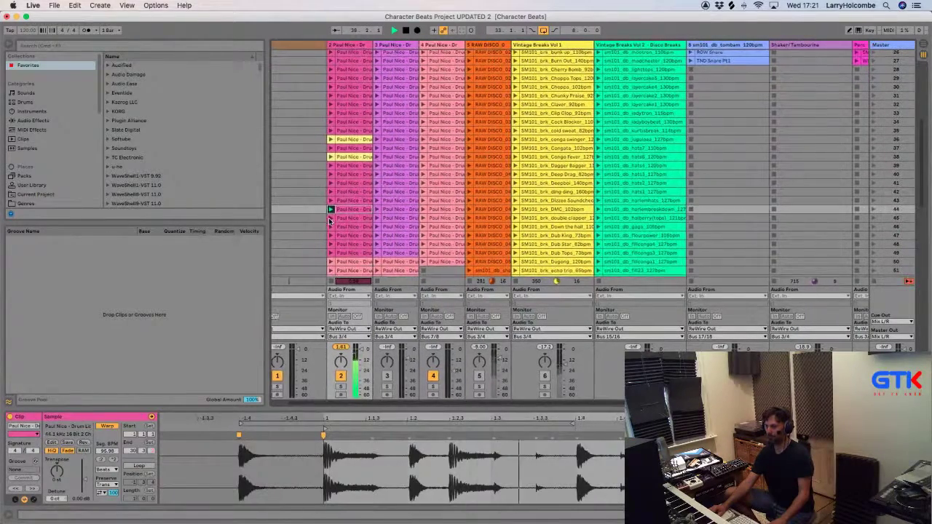
click(330, 217)
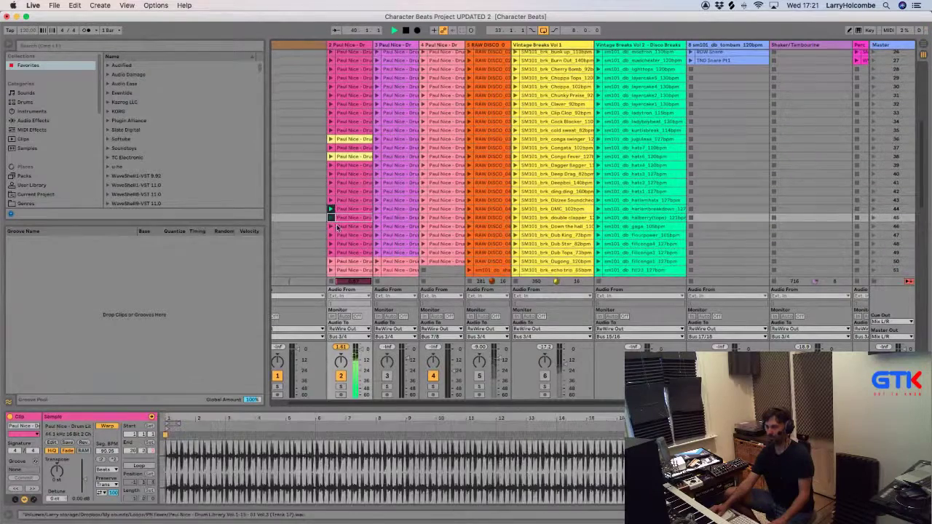
scroll(331, 220, down, 1)
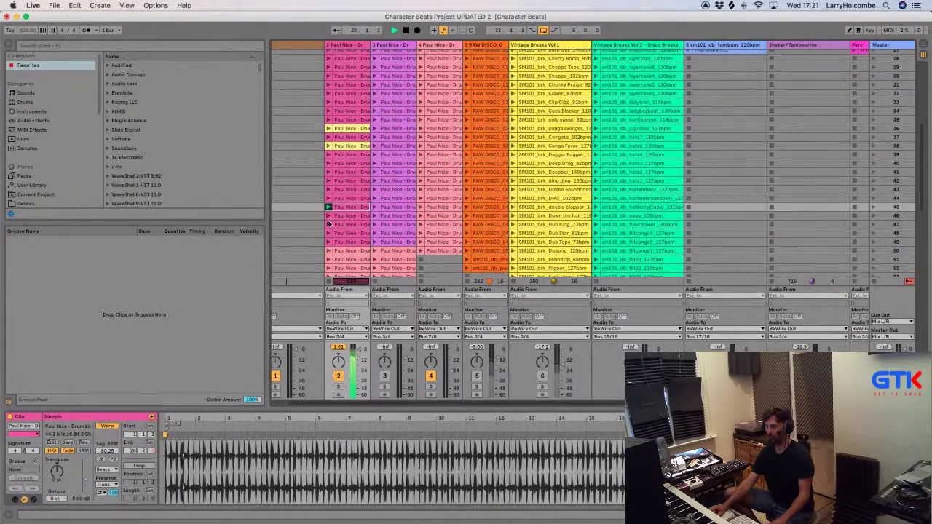
Audition the track 2 drum loops in scenes 46, 48 and 49.
click(329, 222)
scroll(330, 223, down, 3)
click(329, 189)
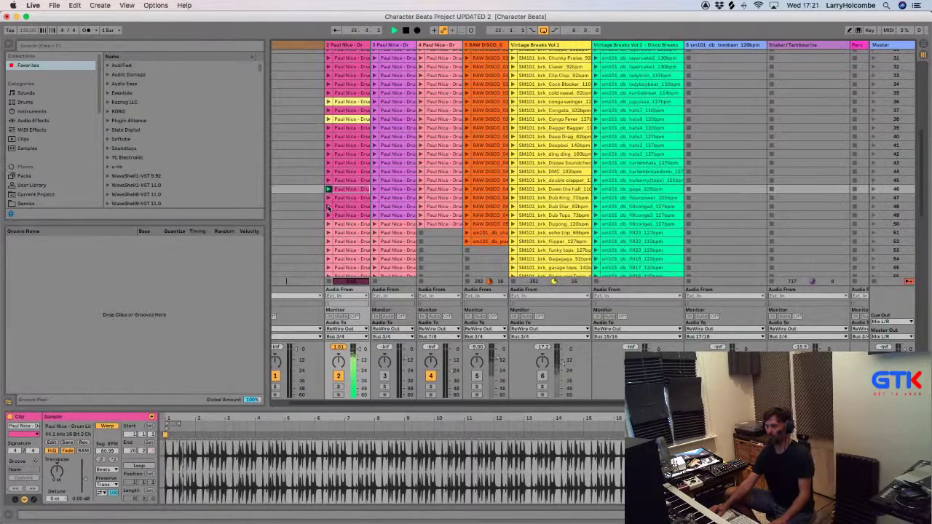
click(328, 207)
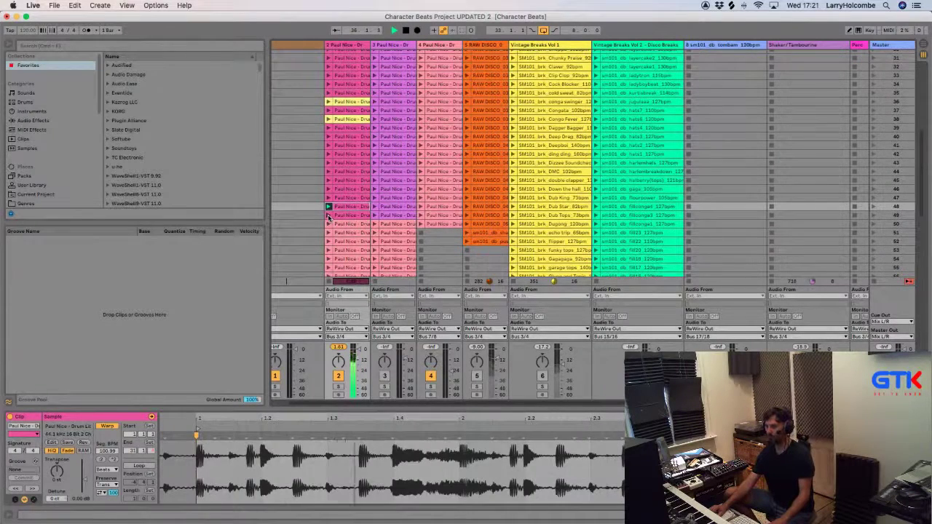
click(327, 214)
scroll(328, 212, down, 2)
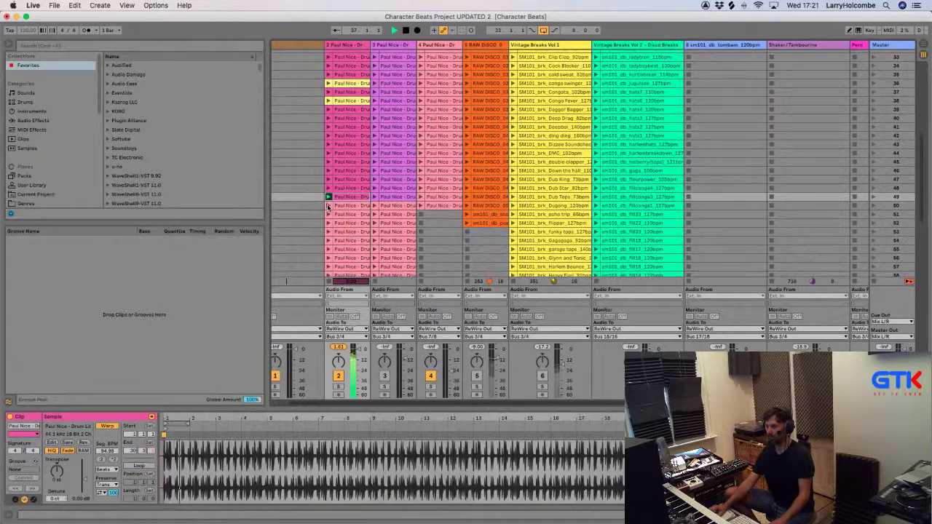
Audition the track 2 drum loops in scenes 50 to 55.
click(328, 206)
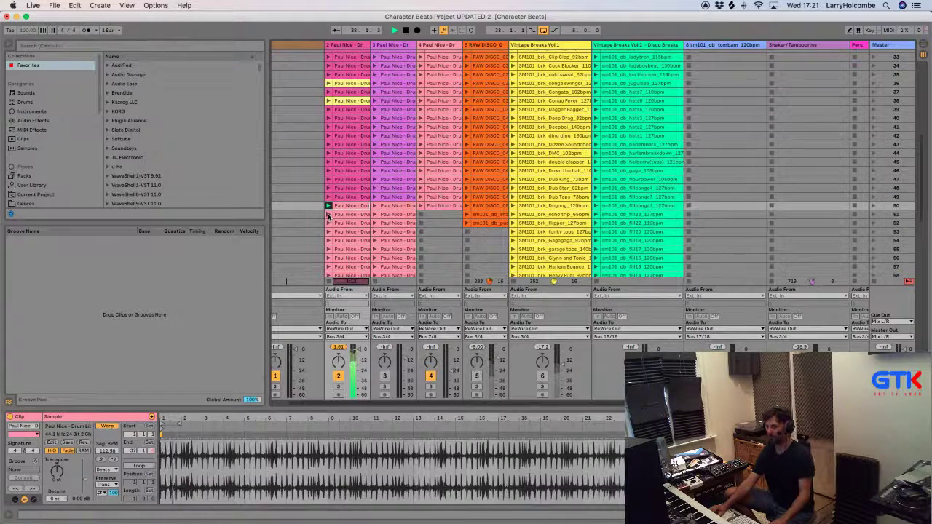
click(327, 214)
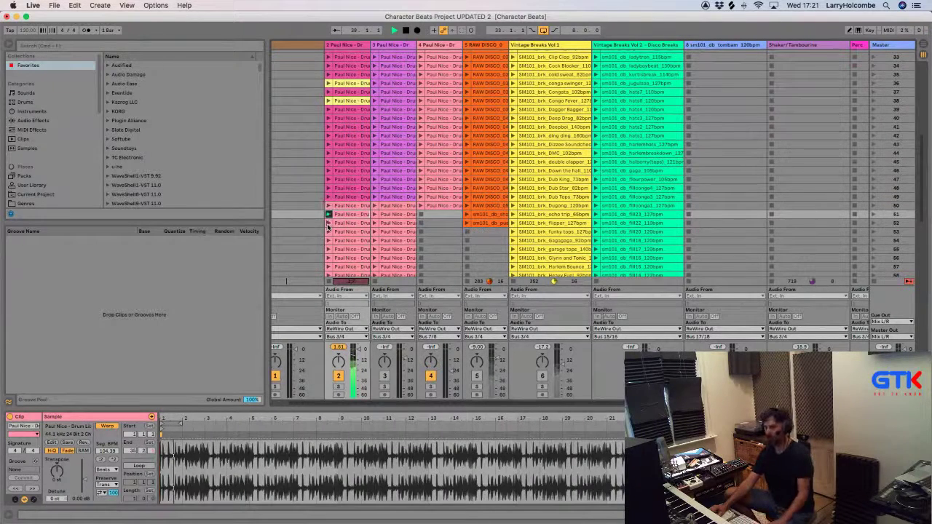
click(327, 224)
scroll(327, 219, down, 3)
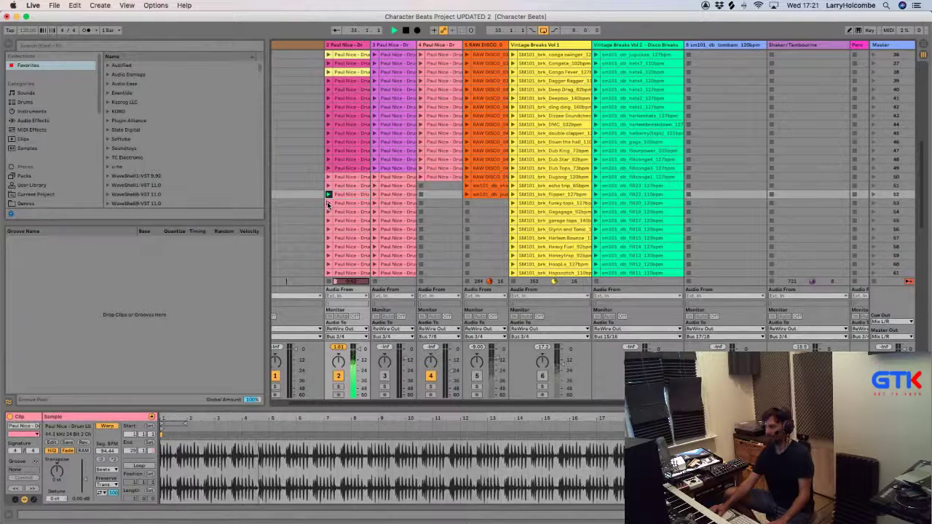
click(327, 203)
click(327, 211)
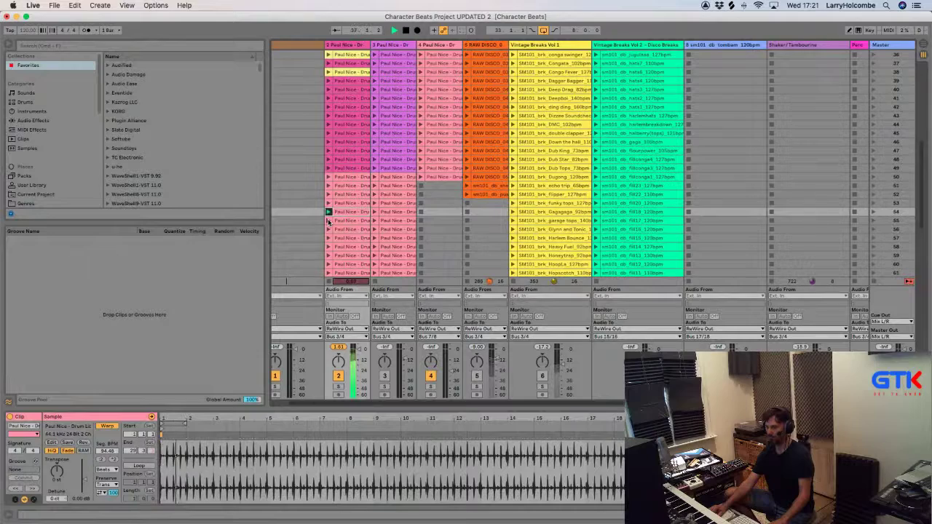
click(328, 220)
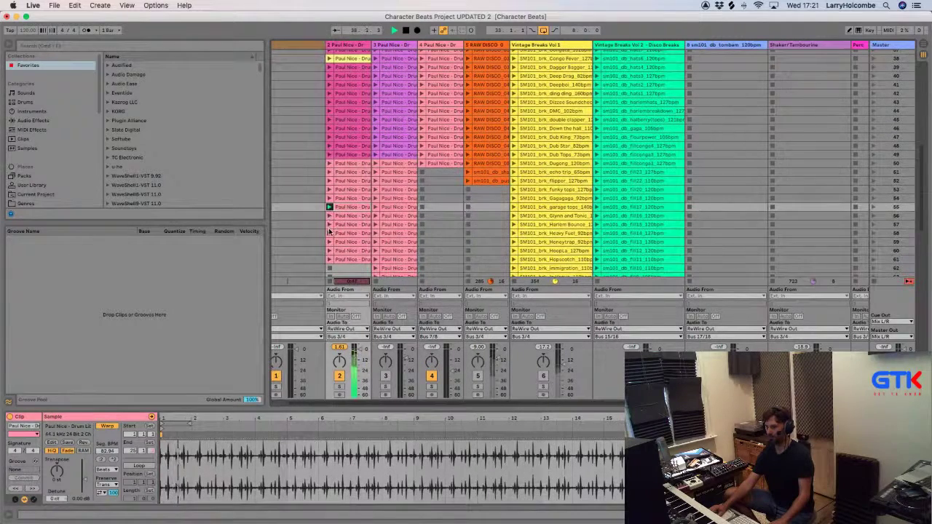
Audition the remaining track 2 drum loops in scenes 58, 56, 60 and 61.
click(328, 230)
click(328, 198)
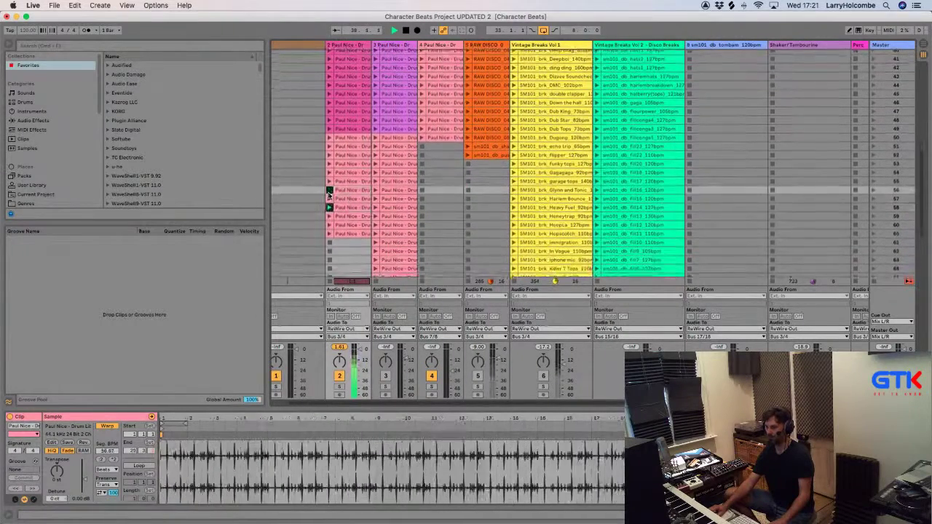
click(329, 218)
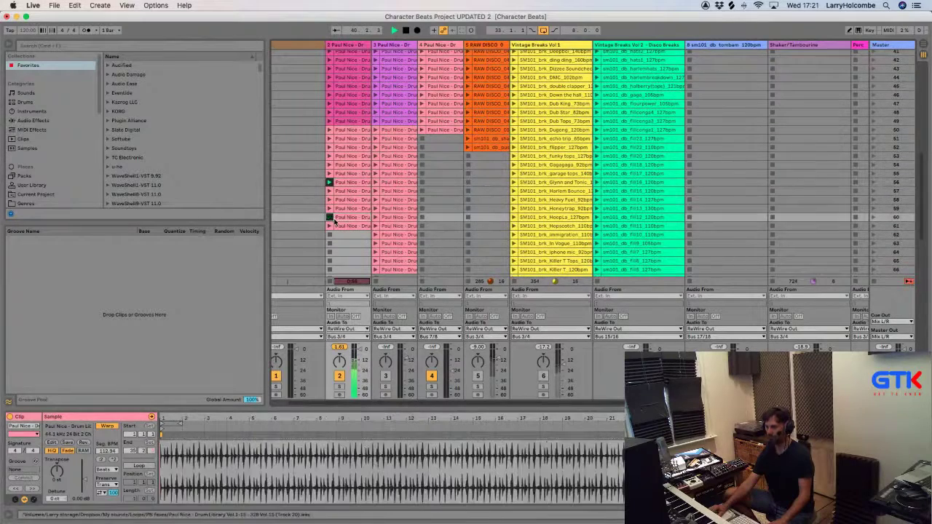
scroll(335, 219, down, 3)
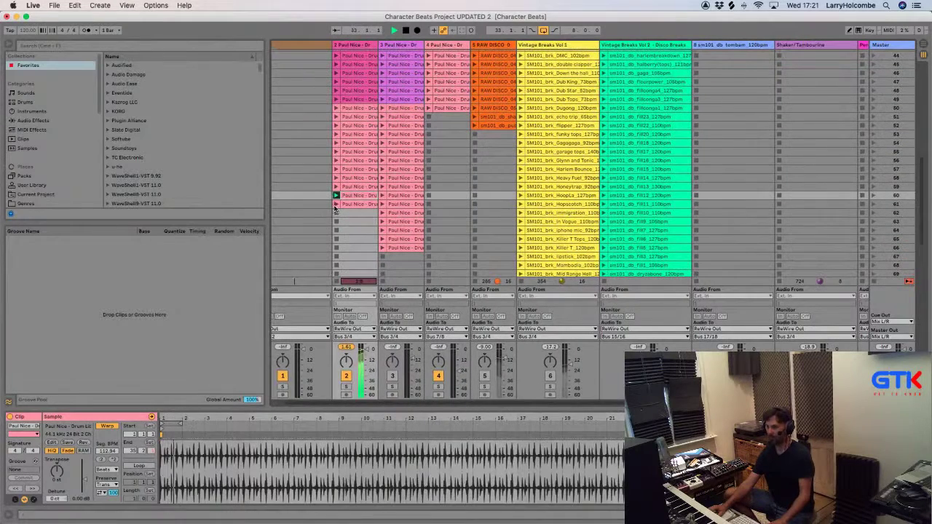
scroll(337, 206, left, 2)
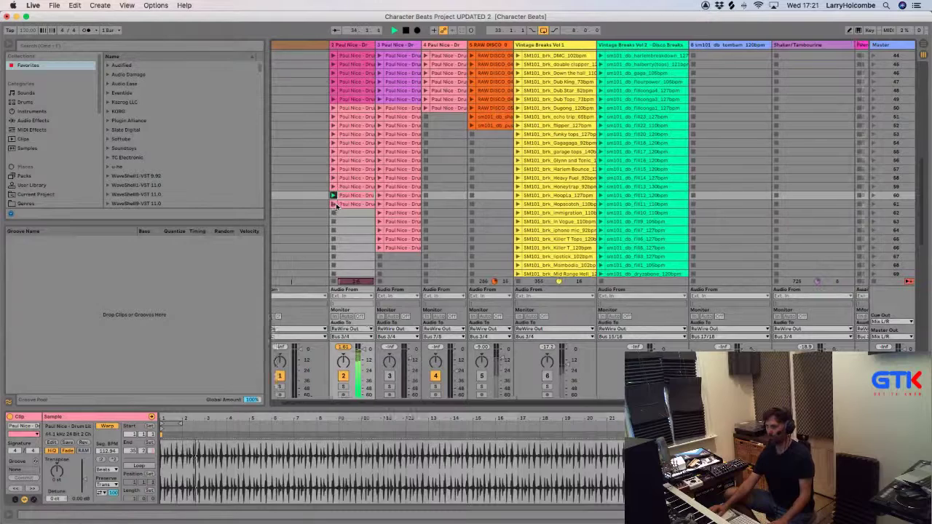
click(339, 205)
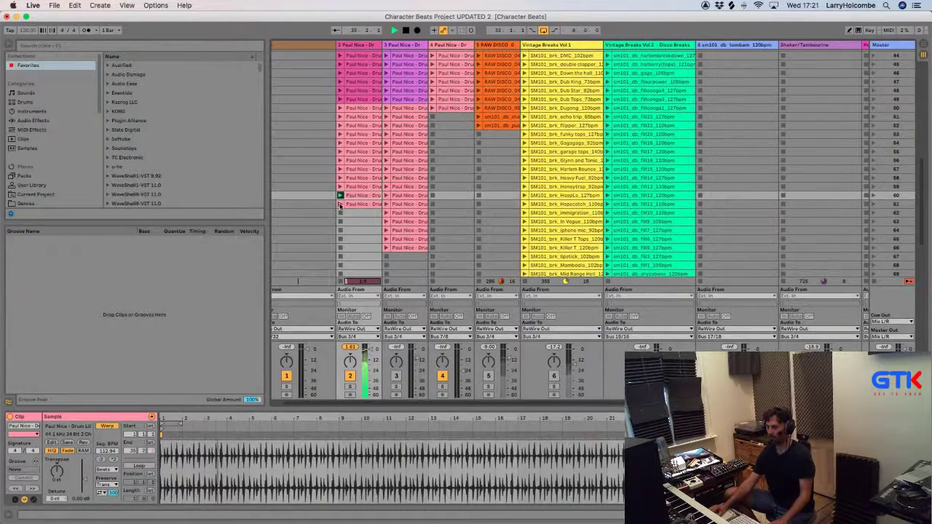
Launch the track 3 drum loop in scene 66, deactivate track 2 and activate track 3.
click(386, 248)
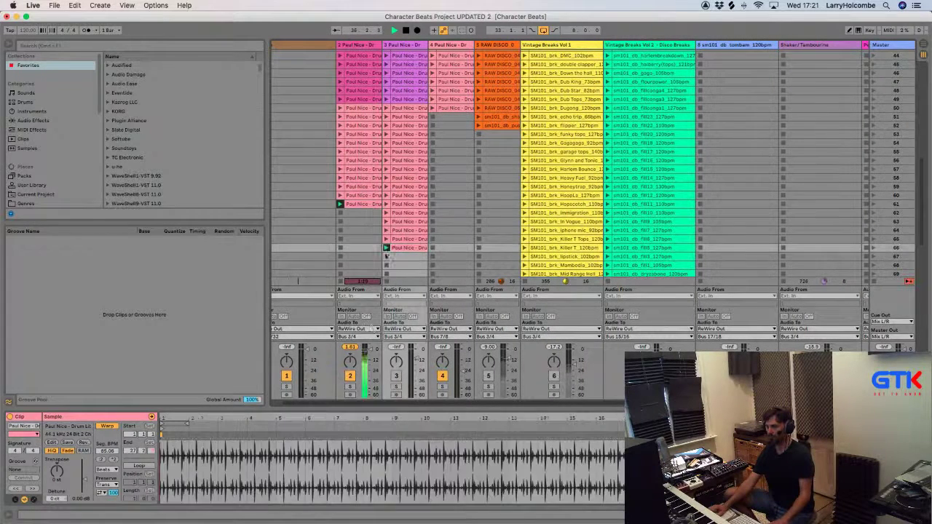
click(350, 377)
click(397, 377)
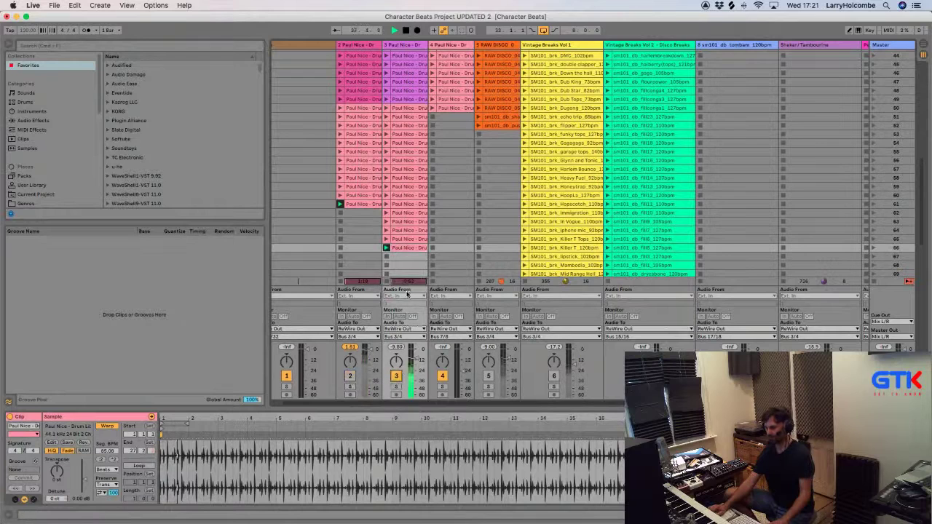
Audition the track 3 drum loops in scenes 65, 64 and 63, working upward through the column.
scroll(407, 313, down, 1)
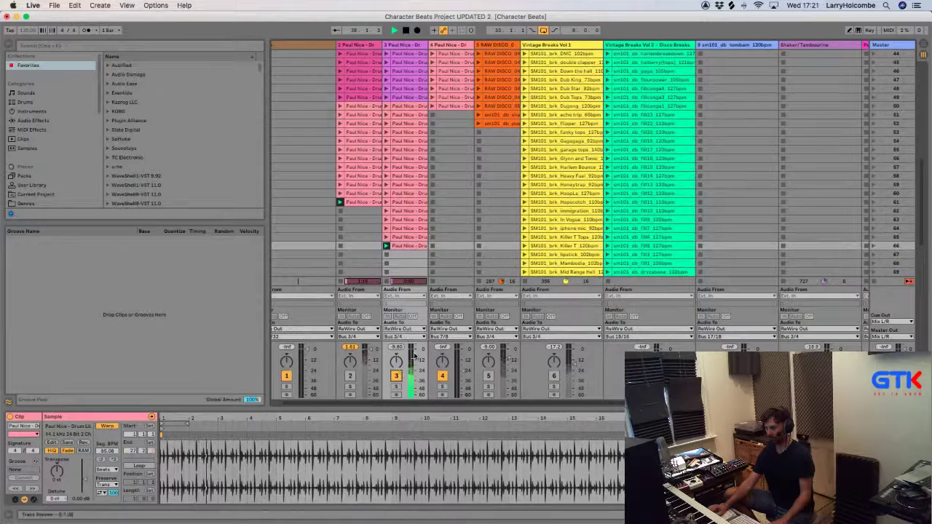
click(381, 238)
click(386, 237)
click(386, 228)
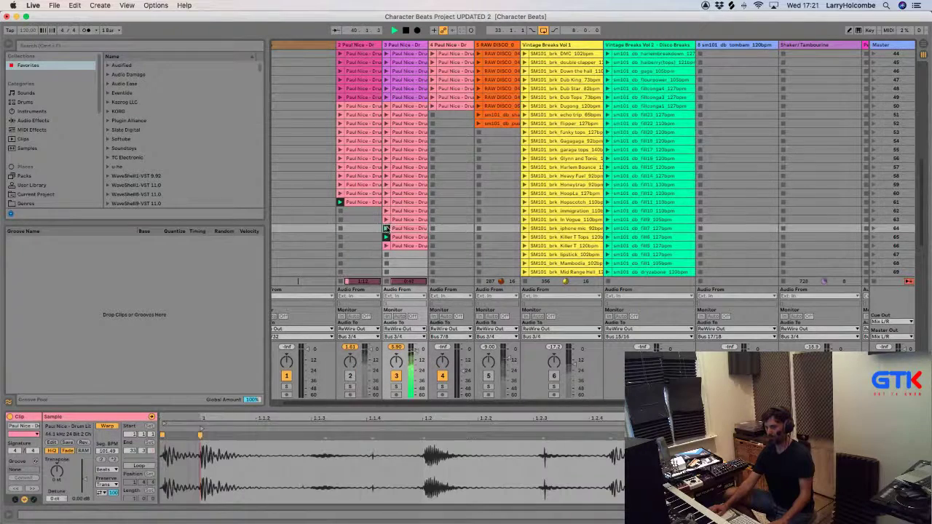
scroll(391, 224, up, 2)
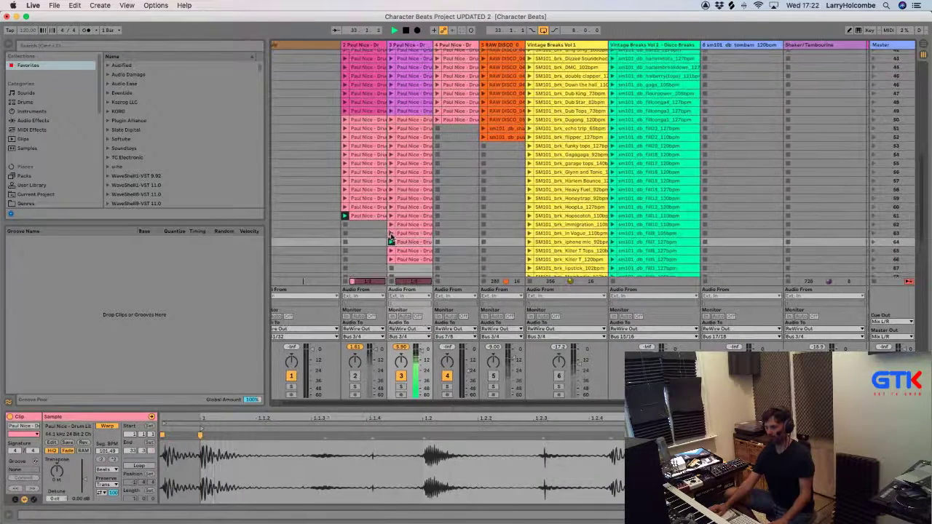
scroll(391, 236, down, 1)
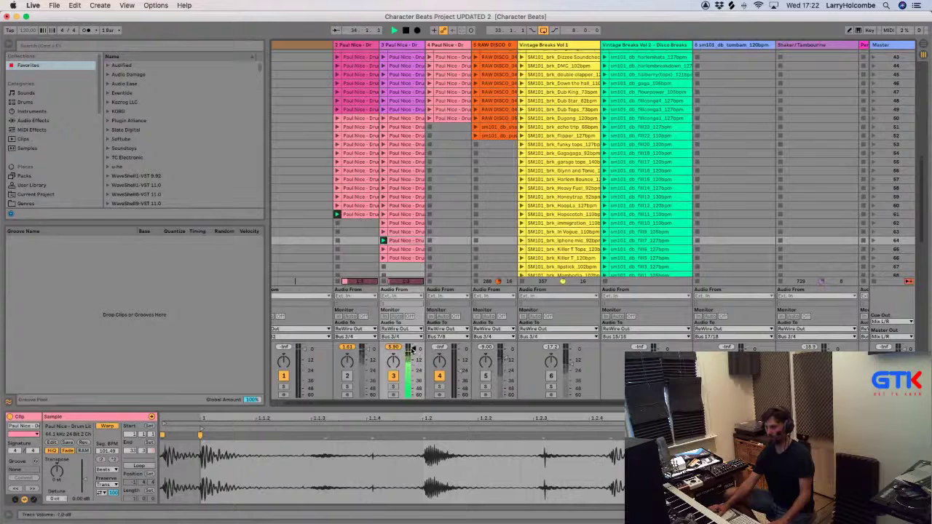
click(383, 231)
scroll(383, 231, right, 1)
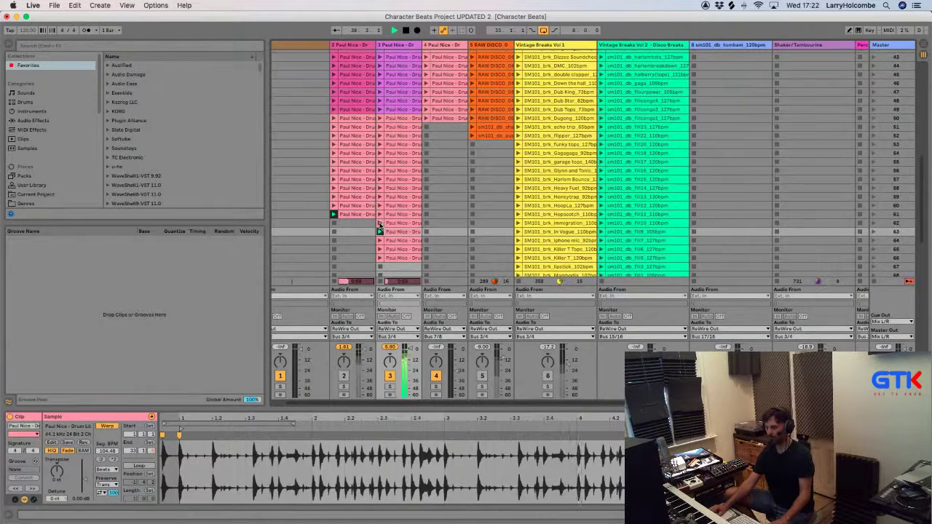
Mark the track 3 drum loop in scene 63 by changing its clip color to yellow.
right_click(399, 233)
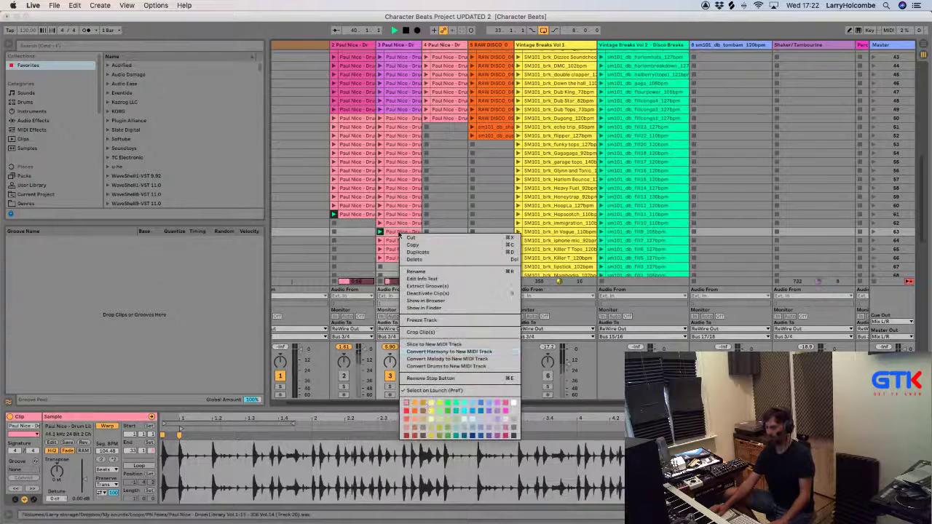
click(433, 409)
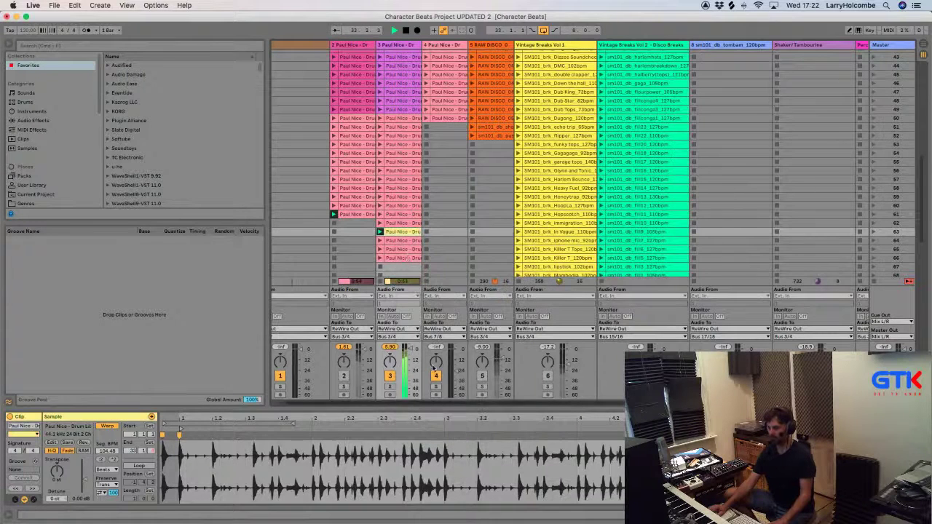
Audition the track 3 drum loops upward from scene 62 to 59, and color the scene 59 clip yellow.
click(379, 223)
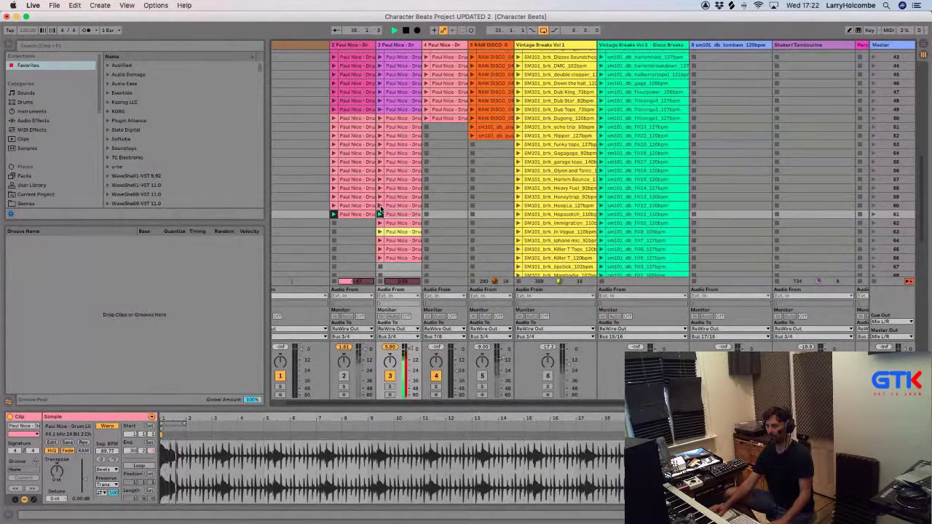
click(385, 209)
scroll(385, 208, up, 1)
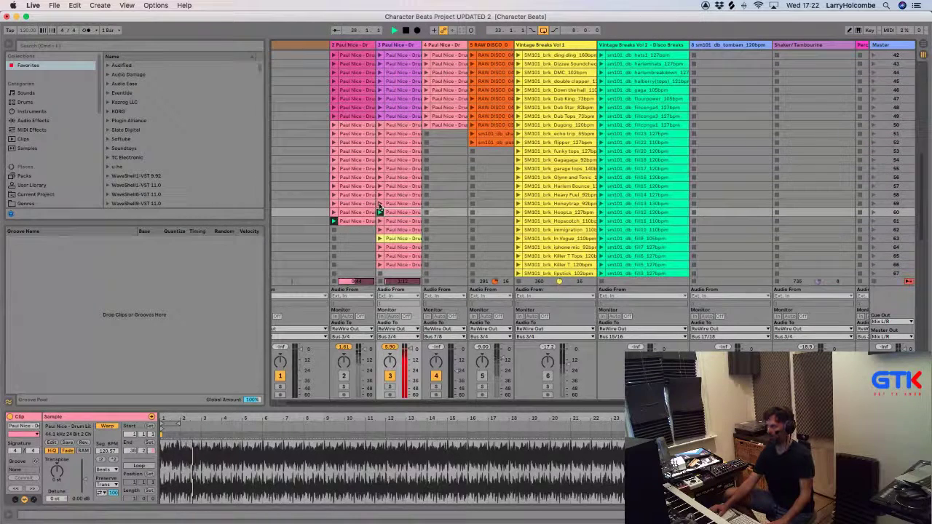
click(379, 203)
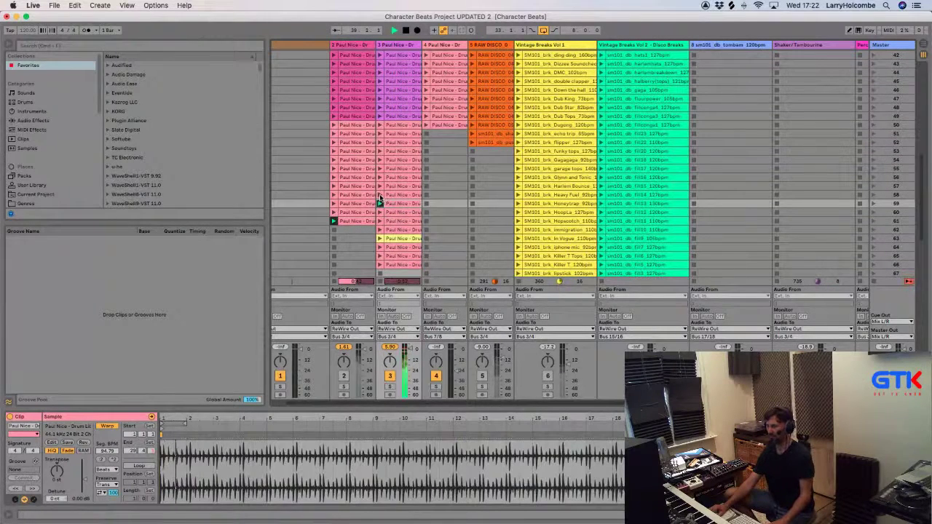
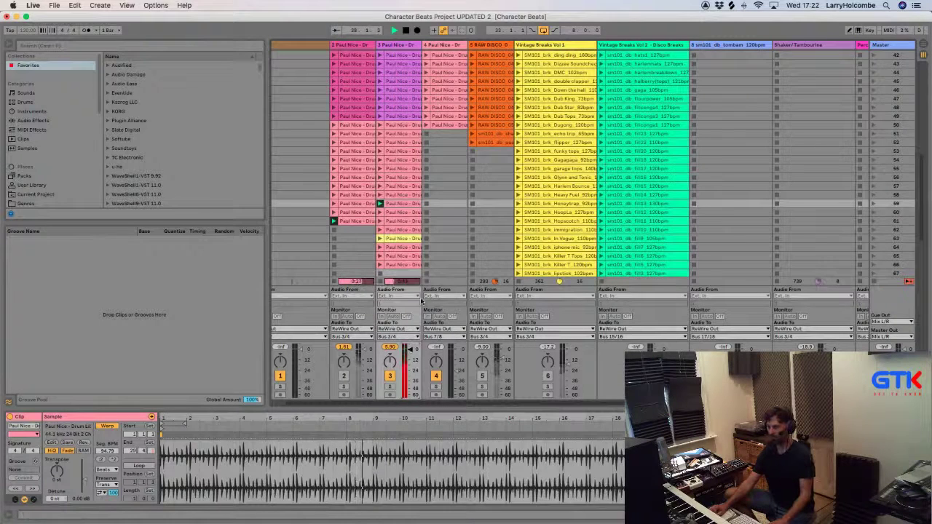
right_click(398, 207)
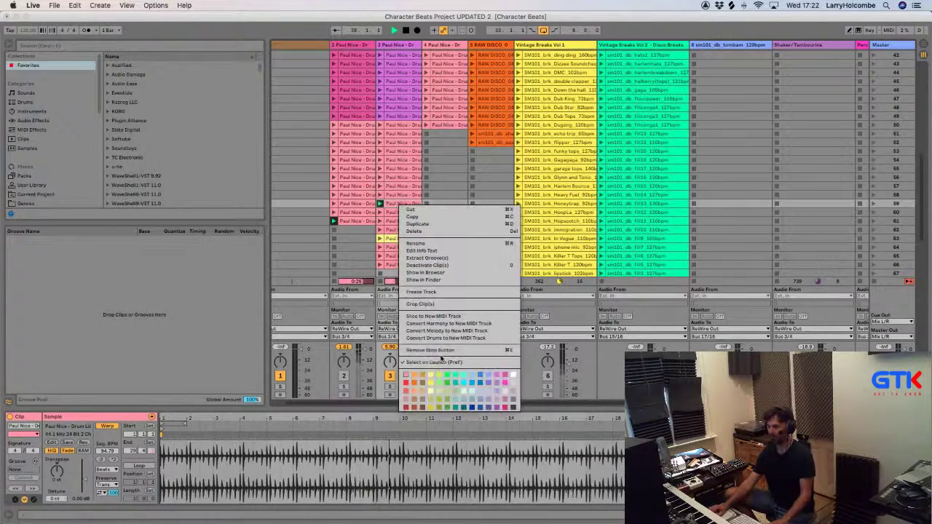
click(430, 377)
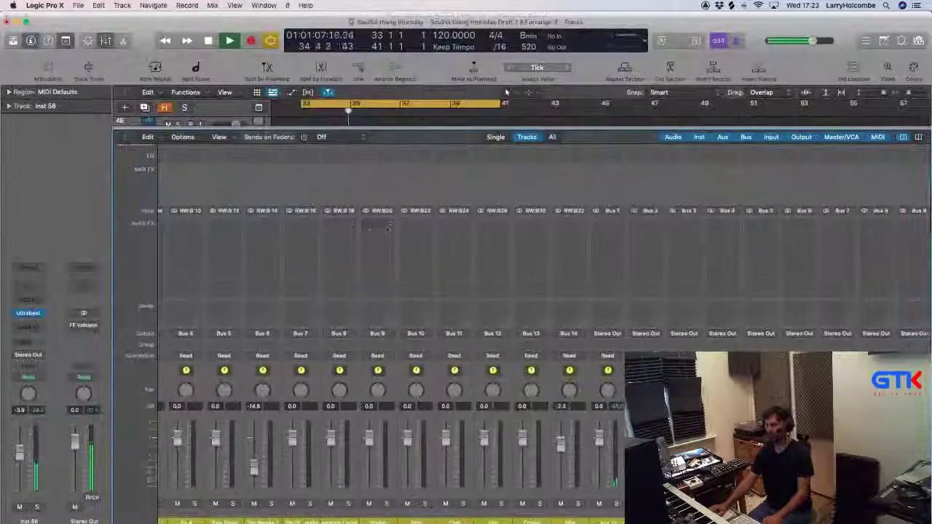
In Logic Pro X, add FF Pro-Q 3 to the Pn 1 channel and set a 12 dB/oct low cut at about 865 Hz.
click(442, 223)
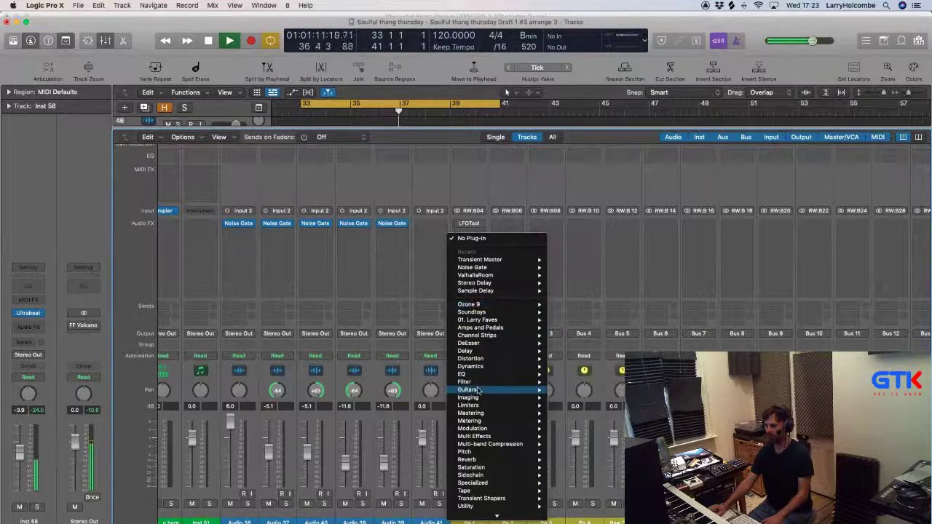
mouse_move(480, 320)
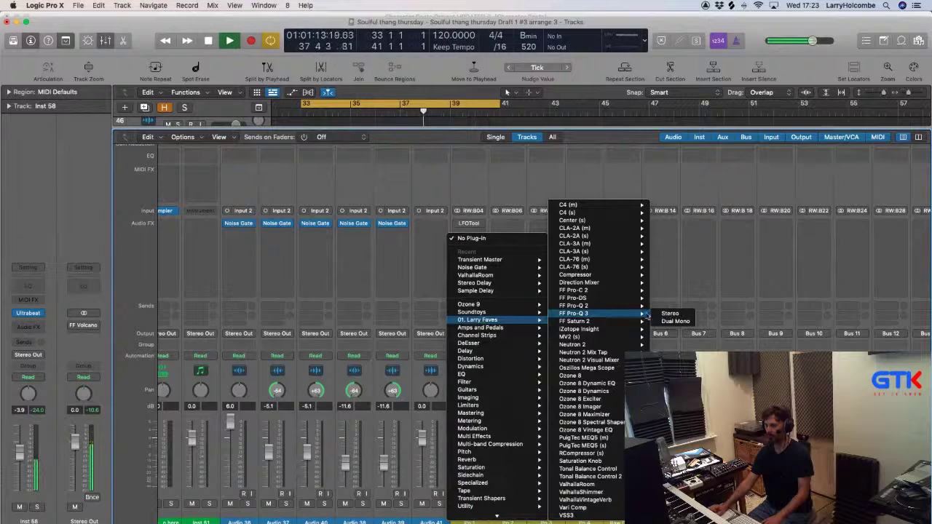
key(Escape)
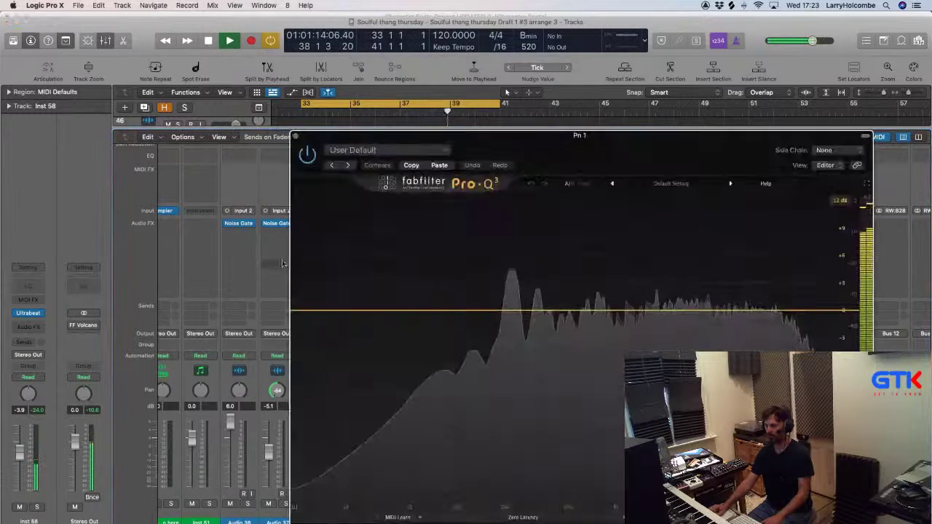
drag(301, 311, 607, 312)
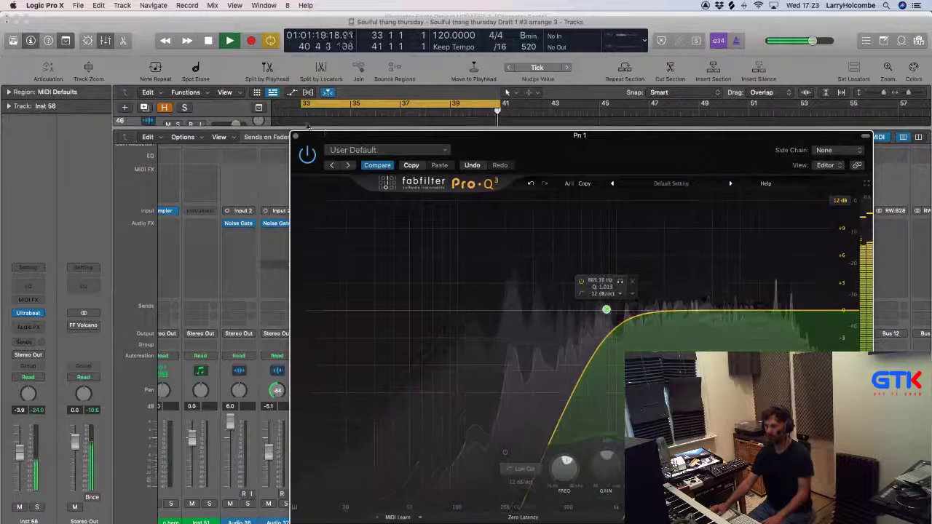
key(super+w)
Adjust the Pn 1 fader to about -19 dB, and mark the track 3 loop in scene 58 yellow in Ableton Live.
drag(458, 475, 460, 477)
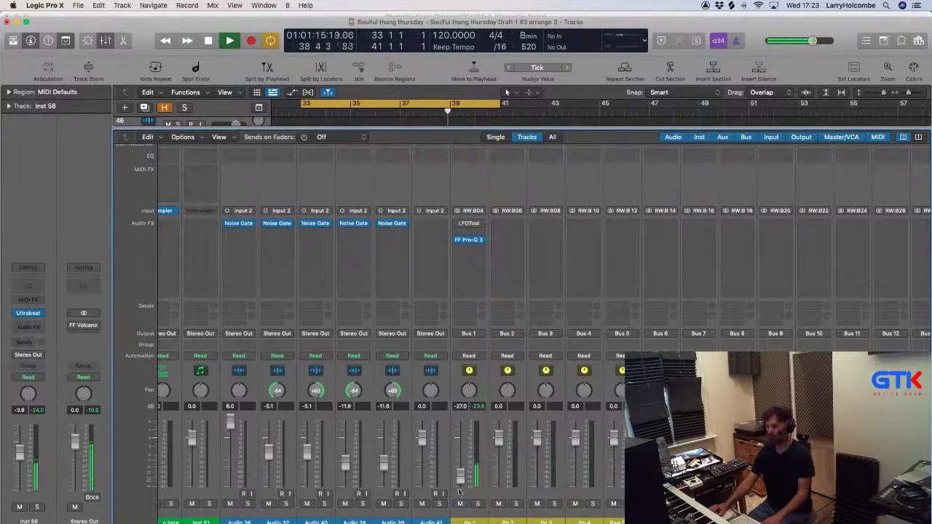
drag(459, 494, 460, 490)
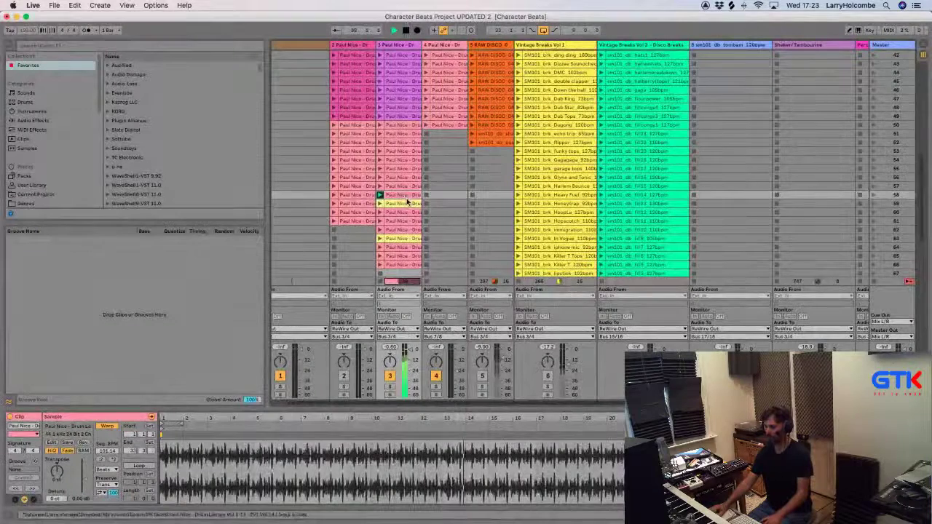
right_click(406, 197)
click(438, 367)
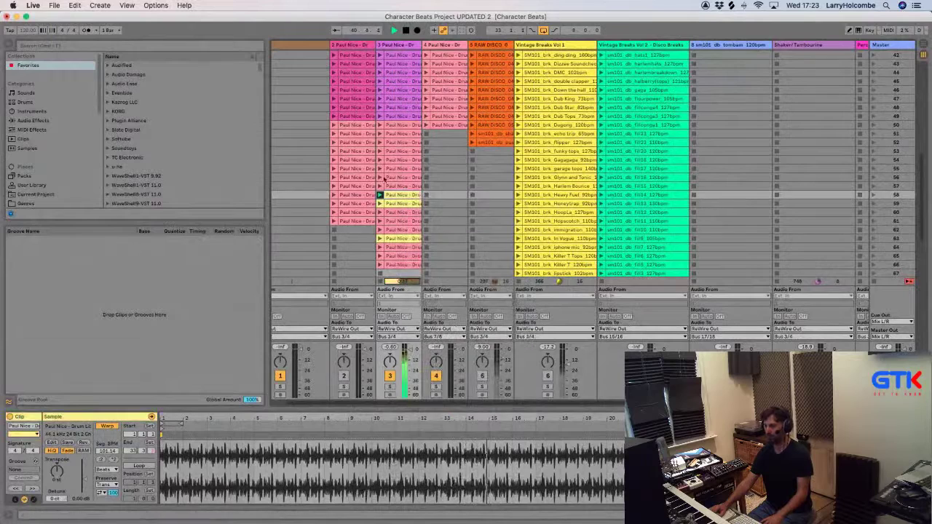
Audition the track 3 drum loops from scene 57 up to scene 51.
click(380, 187)
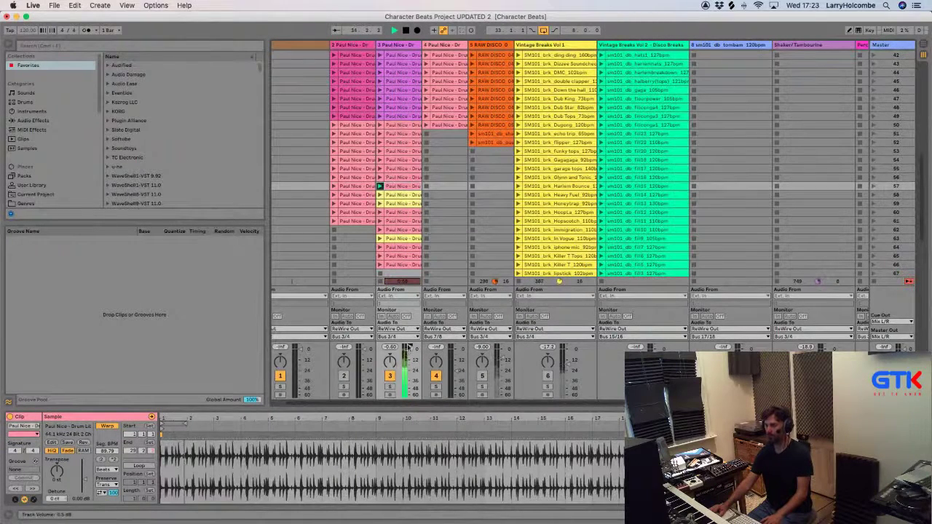
click(380, 177)
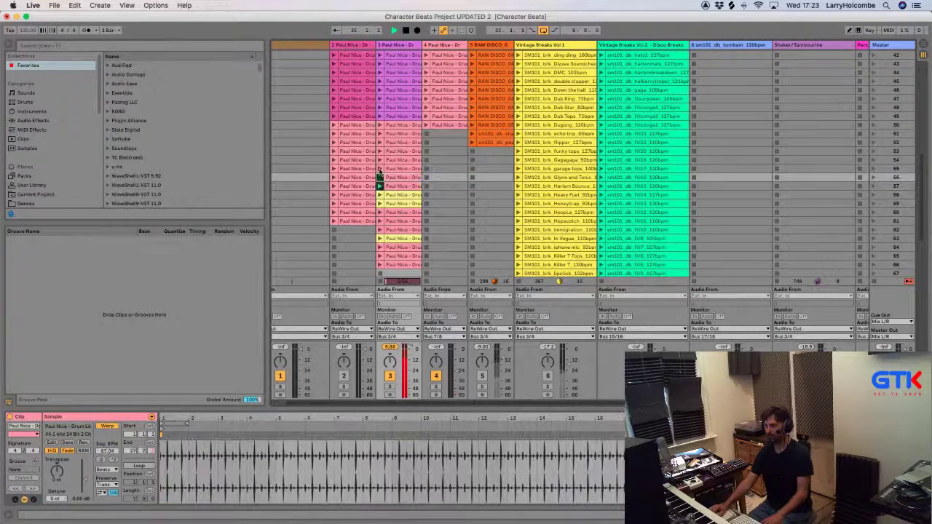
click(379, 167)
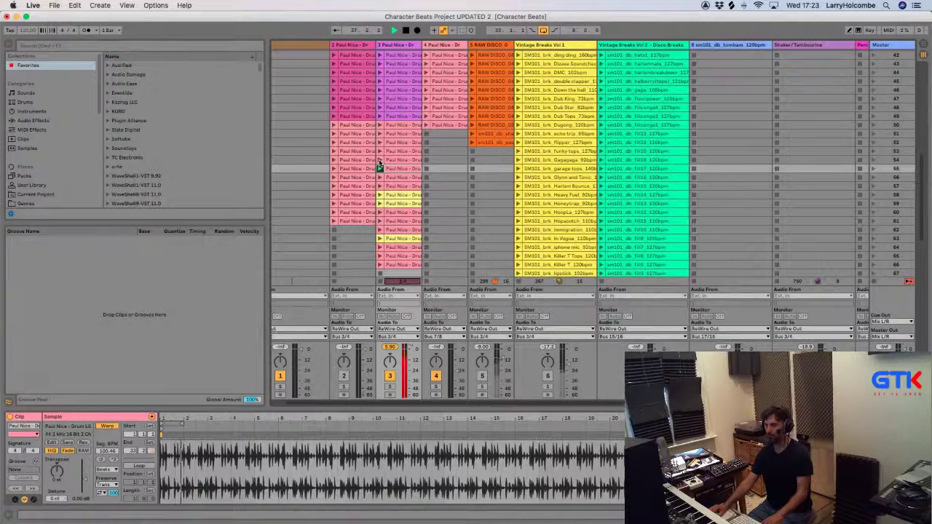
click(379, 160)
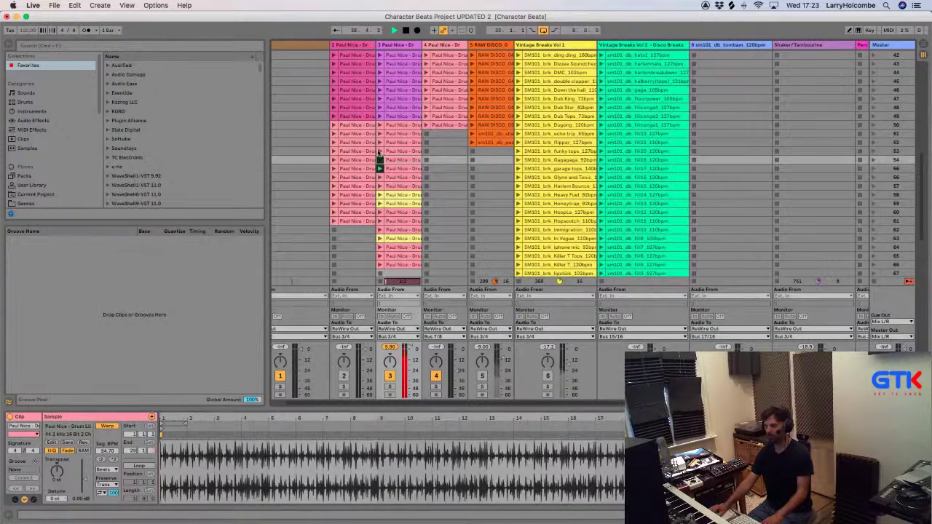
click(379, 150)
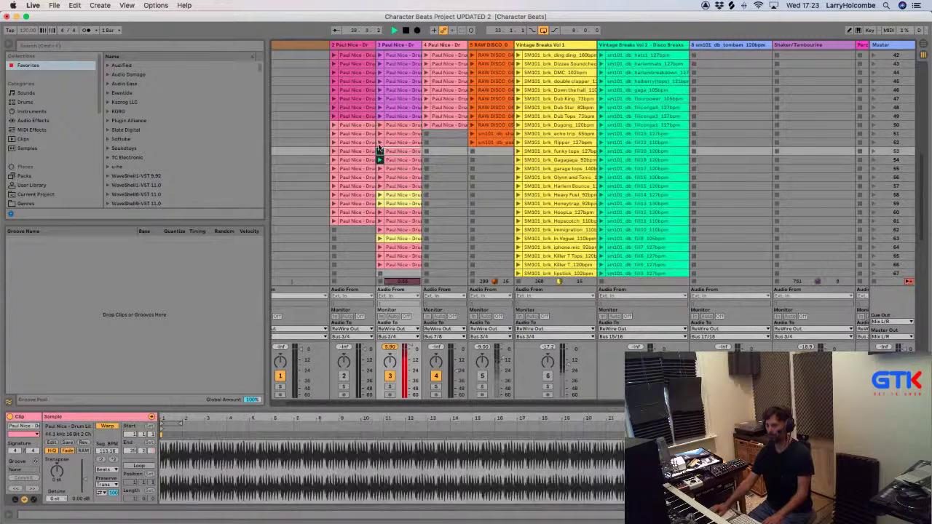
click(379, 143)
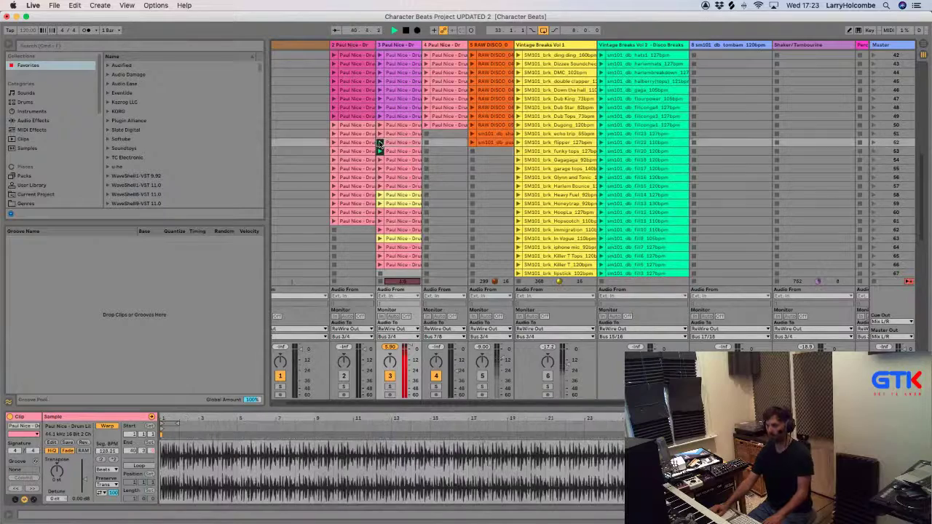
click(379, 138)
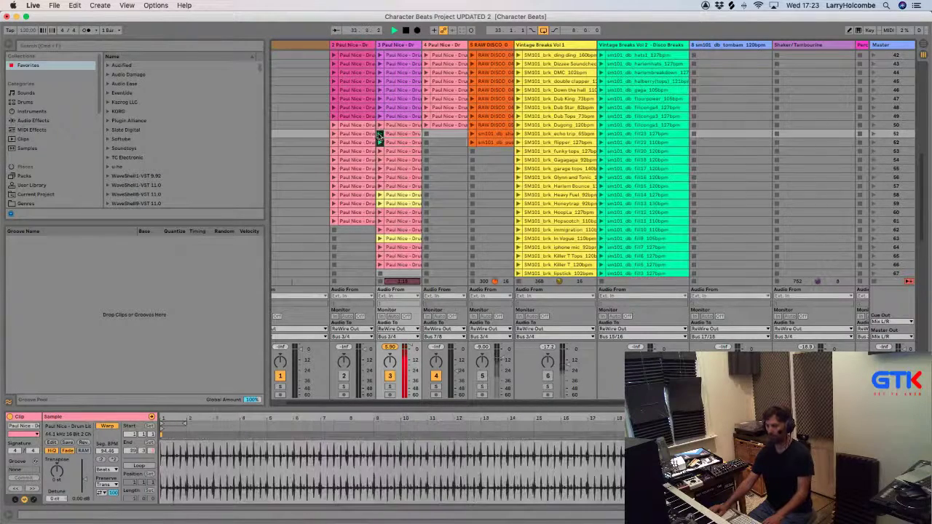
scroll(375, 141, up, 1)
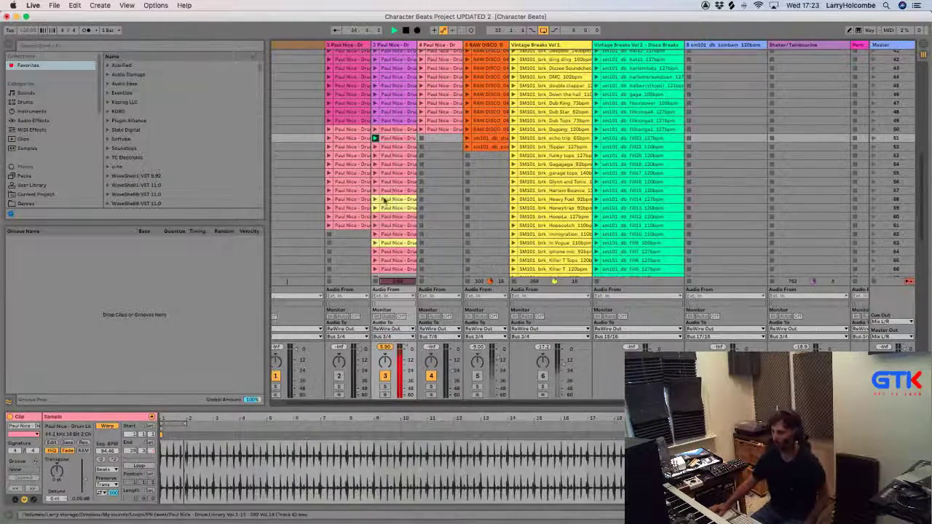
Solo the Pn 1 channel in Logic Pro X, and deactivate the Perc track in Ableton Live.
key(super+Tab)
click(478, 504)
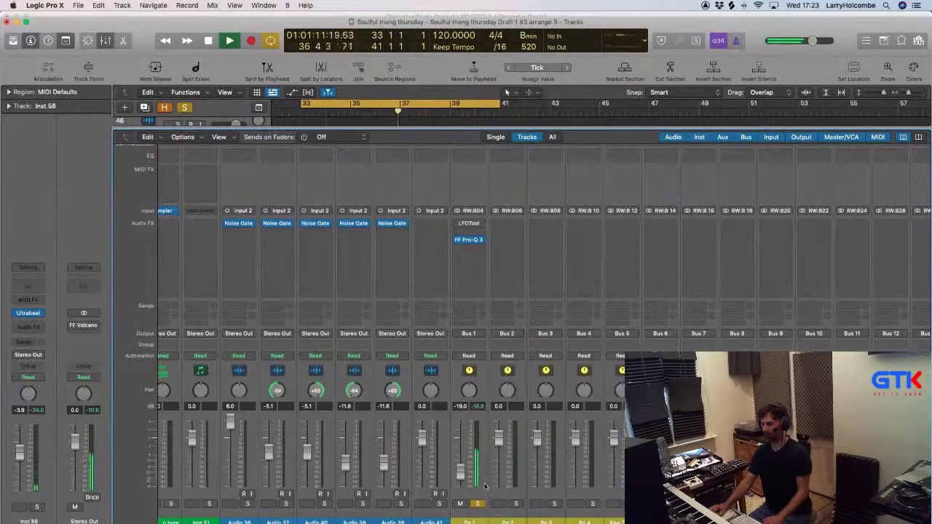
key(super+Tab)
scroll(503, 277, down, 10)
scroll(502, 384, left, 5)
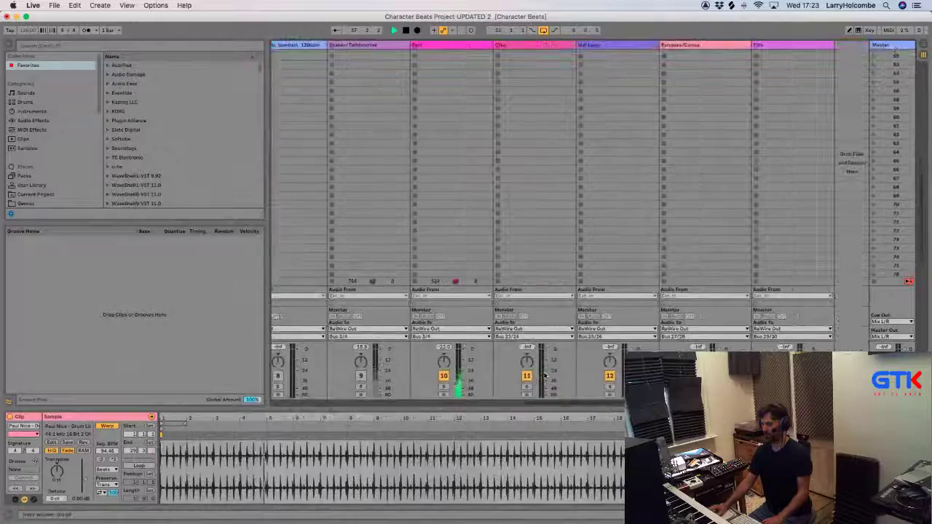
scroll(544, 375, right, 2)
scroll(545, 375, up, 15)
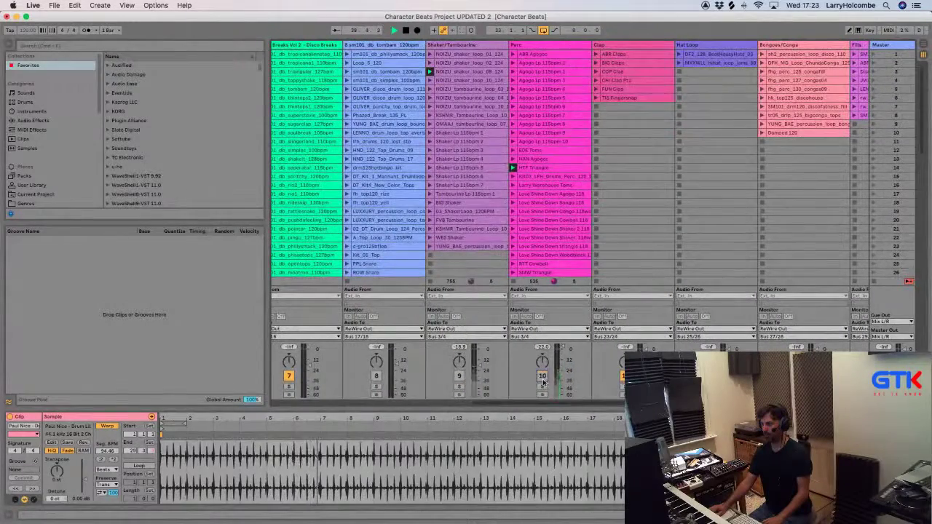
scroll(542, 379, left, 3)
Switch to Logic Pro X, unsolo the Pn 1 channel and rebalance its fader to about -17 dB.
key(super+Tab)
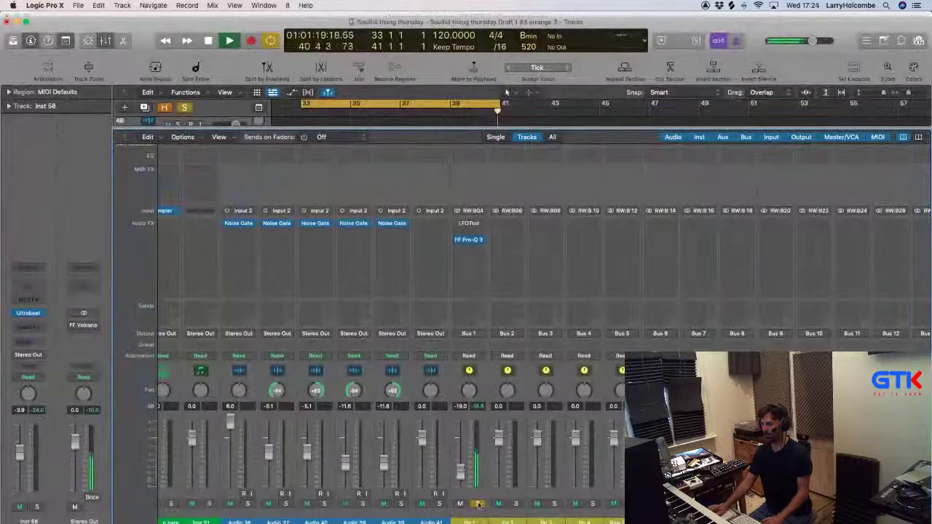
drag(460, 475, 460, 472)
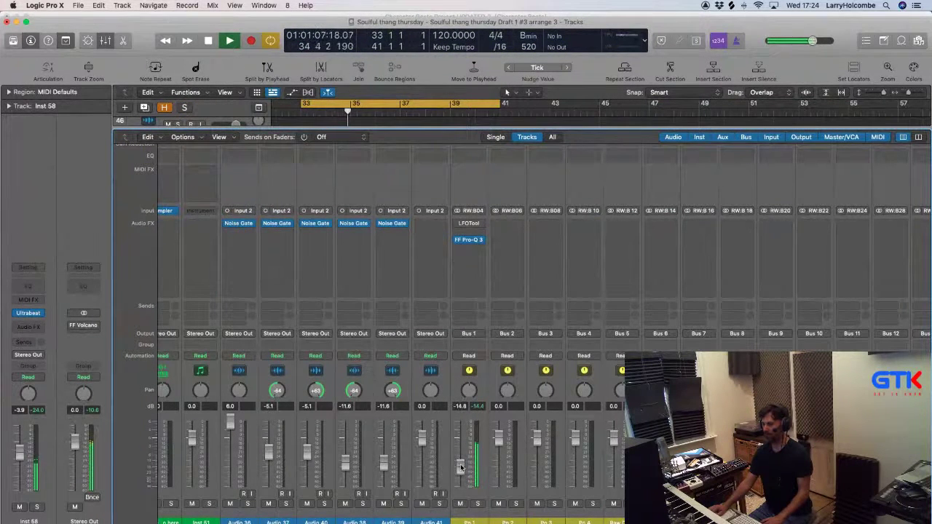
drag(460, 470, 461, 473)
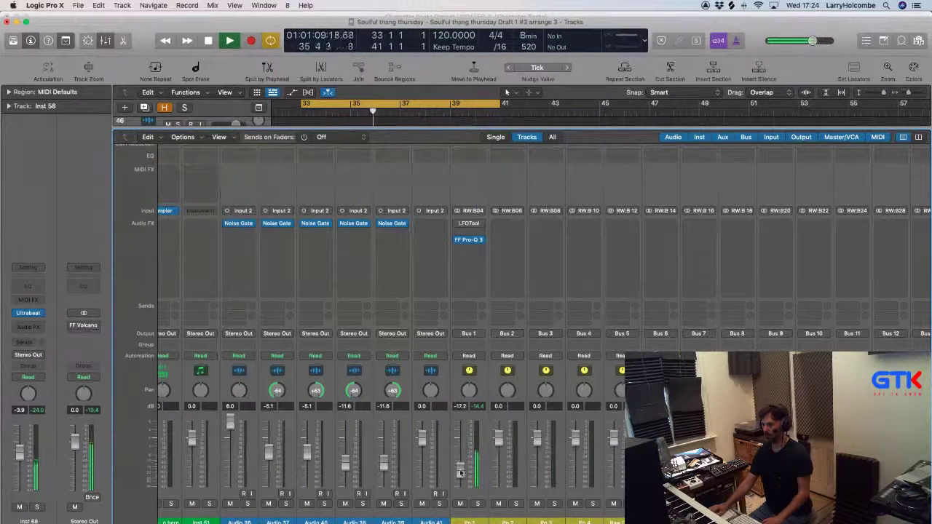
Bypass FF Pro-Q 3 on the Pn 1 channel and set its fader to about -21 dB.
mouse_move(457, 243)
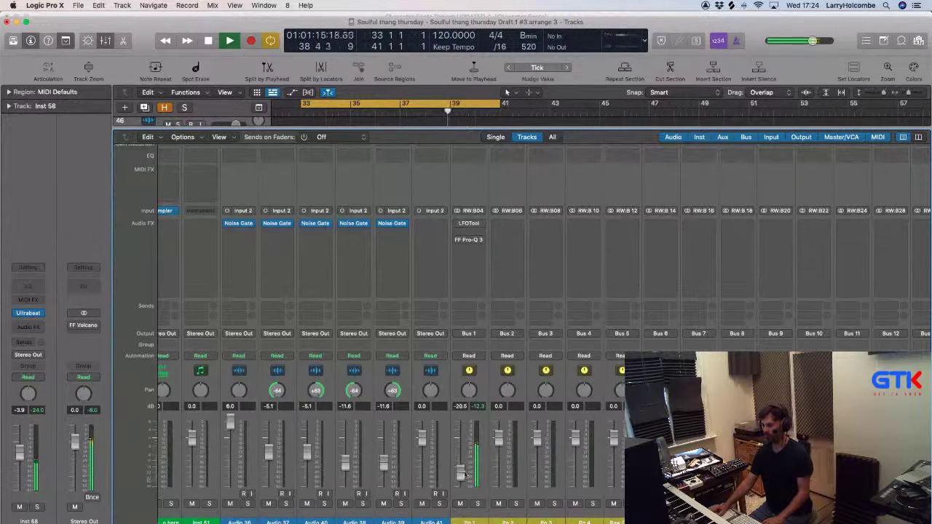
click(460, 504)
click(458, 492)
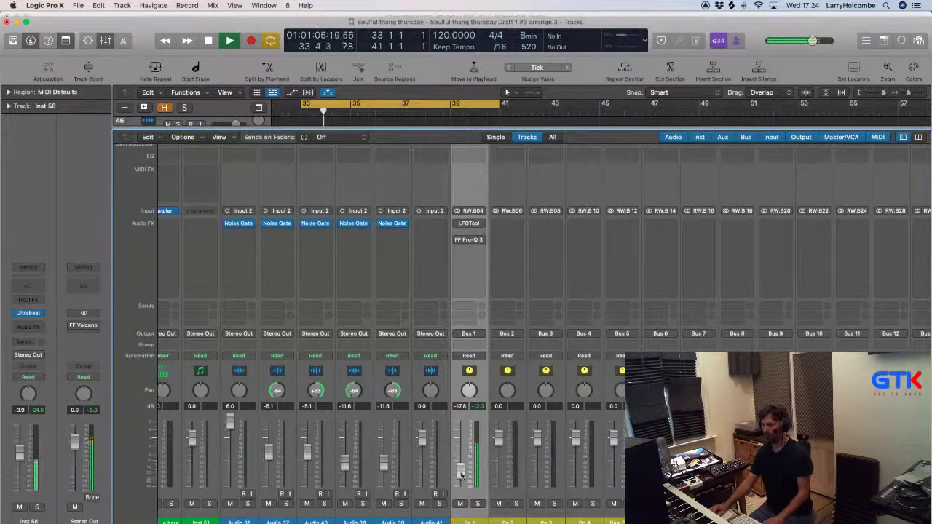
drag(460, 475, 461, 477)
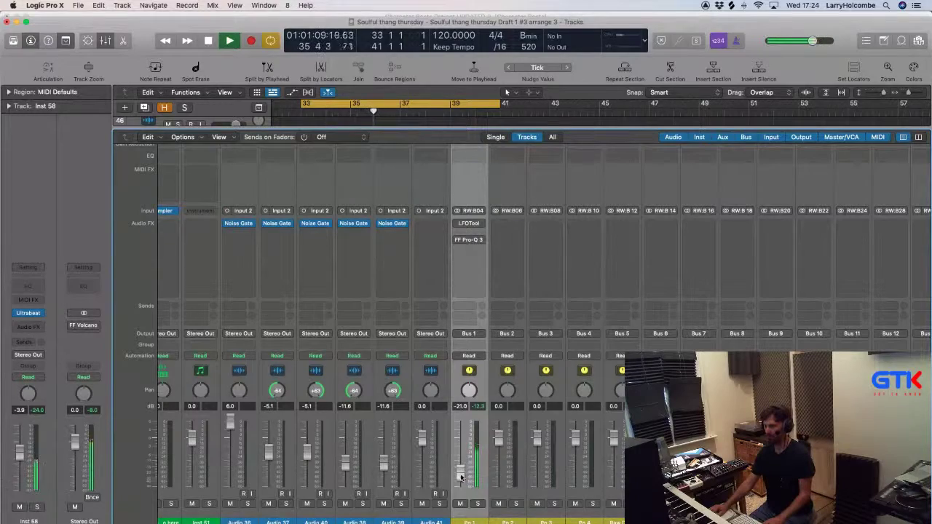
Switch to Ableton Live and change the color of the track 3 clip in scene 51 to yellow.
key(super+Tab)
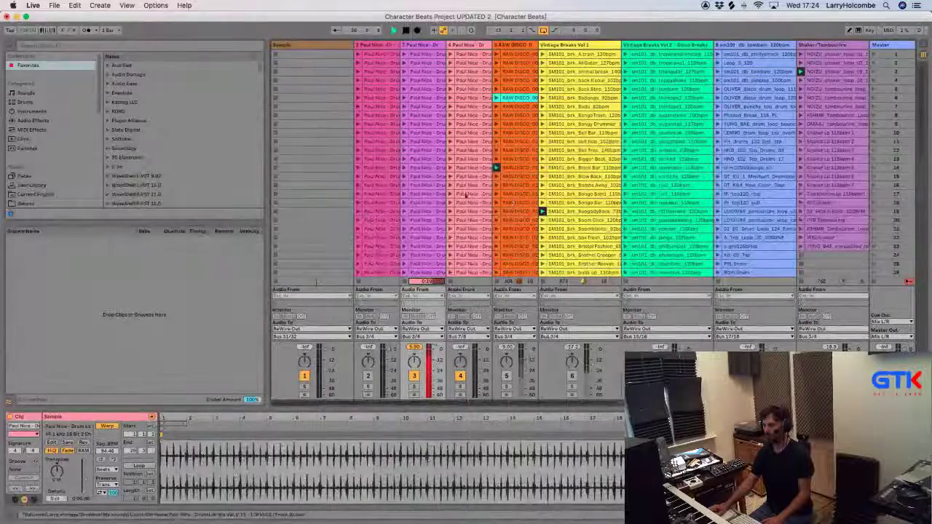
scroll(466, 194, down, 10)
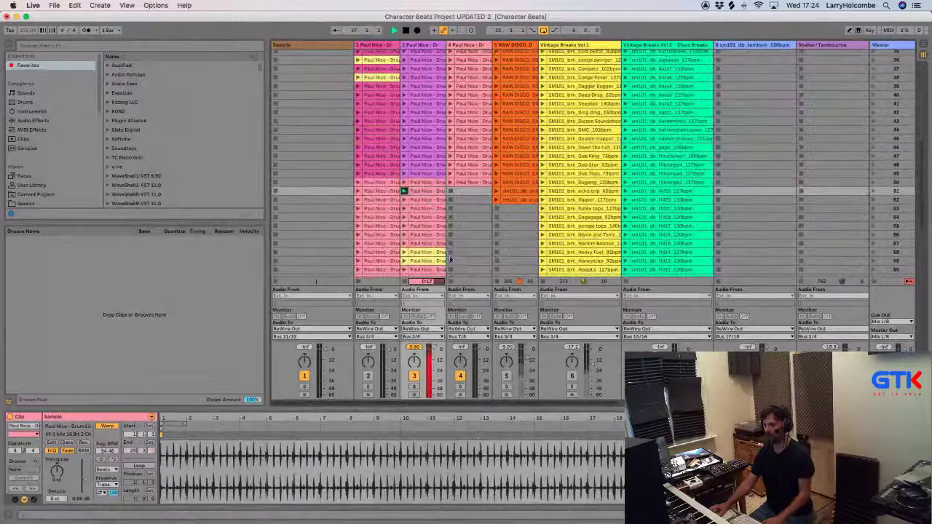
right_click(423, 192)
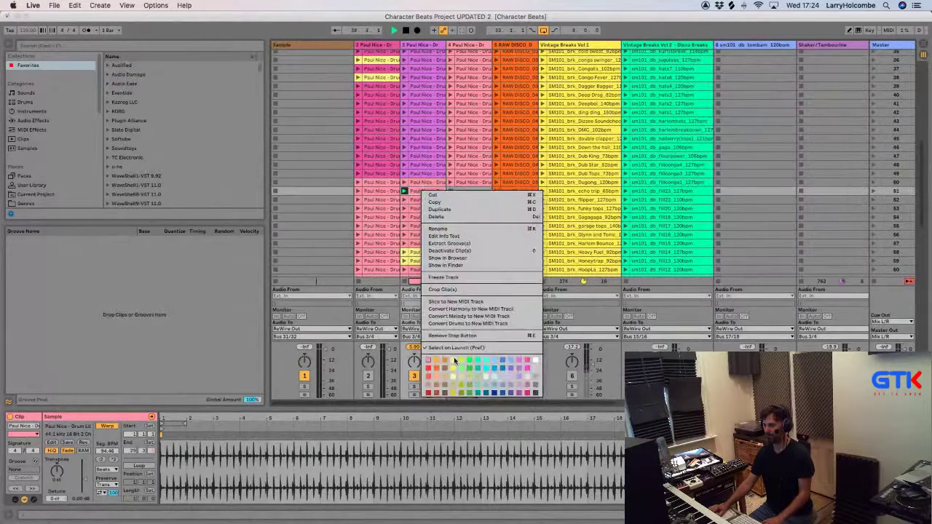
click(454, 360)
Audition the track 3 drum loops in scenes 50 and 49.
click(404, 182)
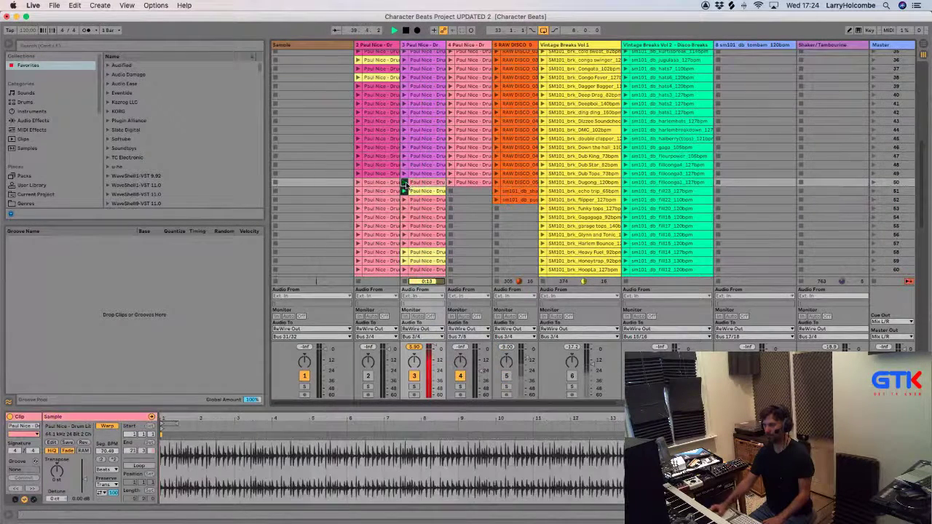
click(405, 175)
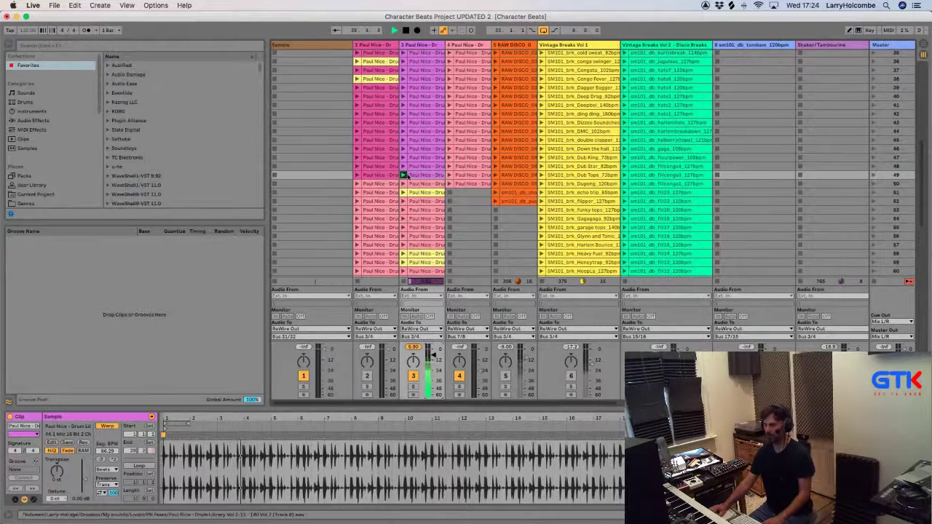
Audition the track 3 drum loops one after another from scene 48 up to scene 43.
click(419, 167)
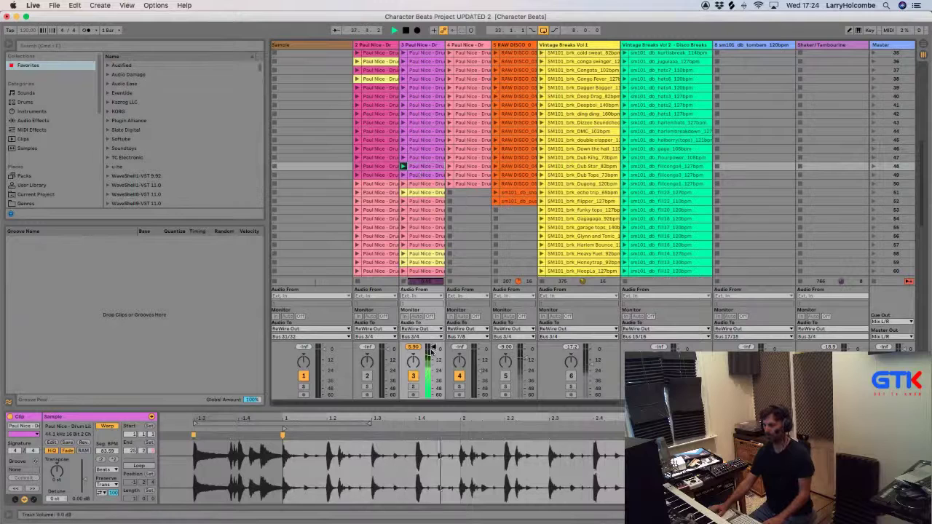
click(403, 158)
click(401, 148)
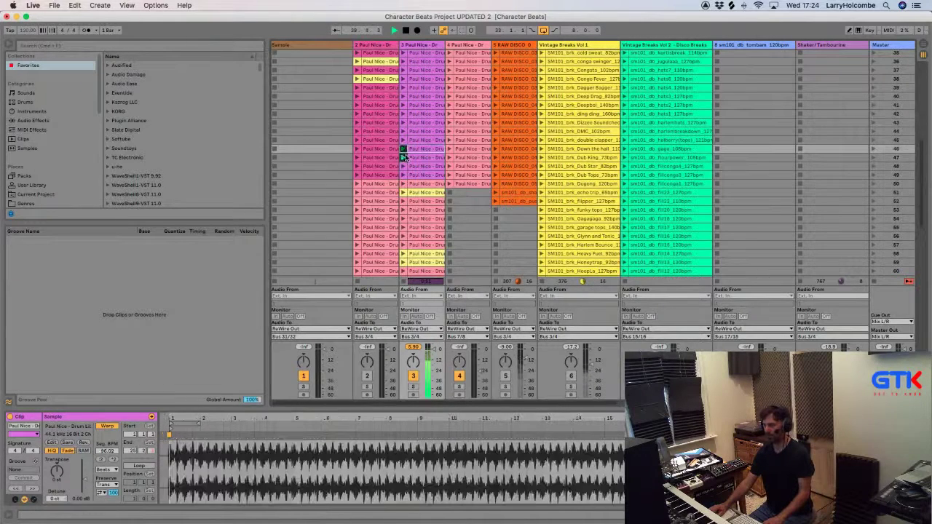
click(403, 140)
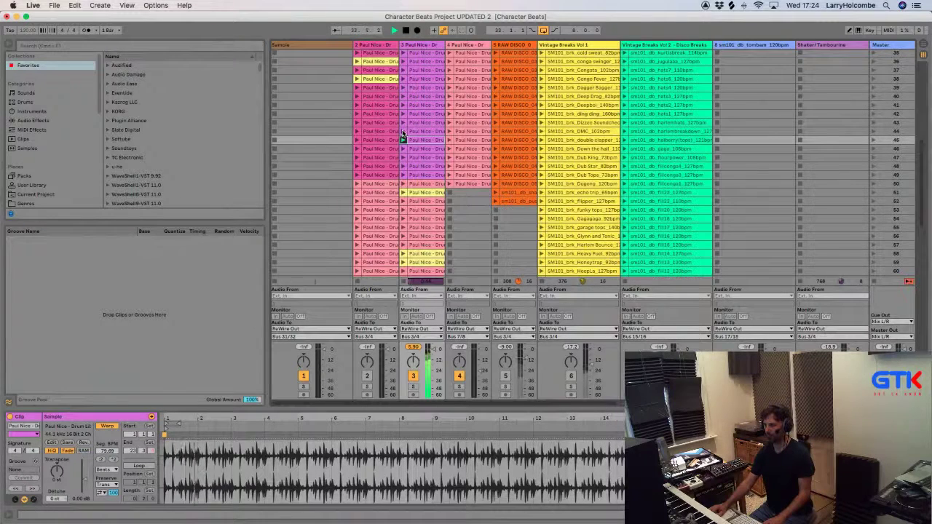
click(402, 132)
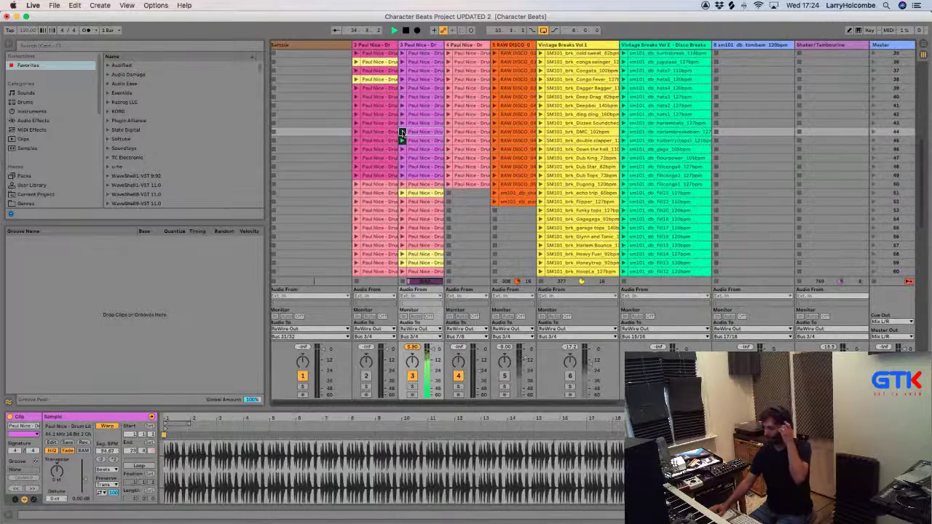
click(401, 124)
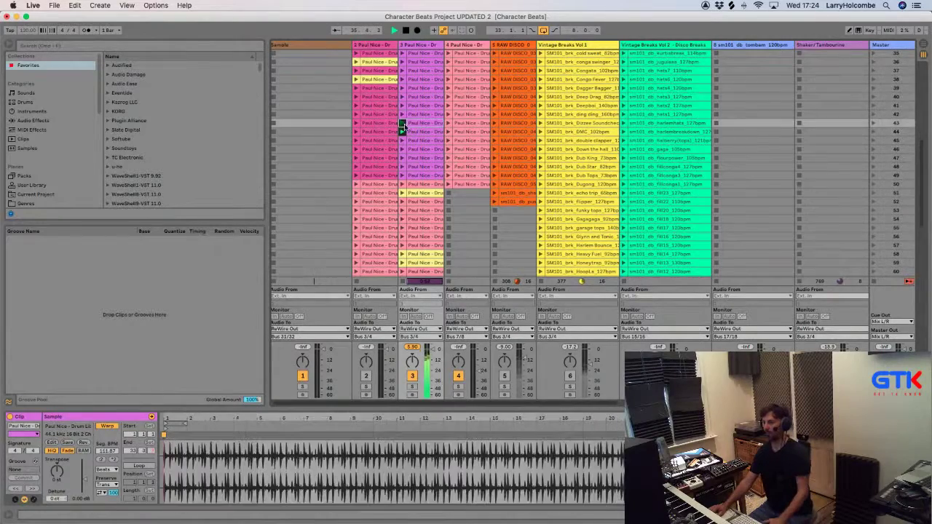
Audition the track 3 drum loops in scenes 42 through 37, relaunching the scene 39 loop after scene 38.
scroll(405, 146, up, 3)
click(405, 143)
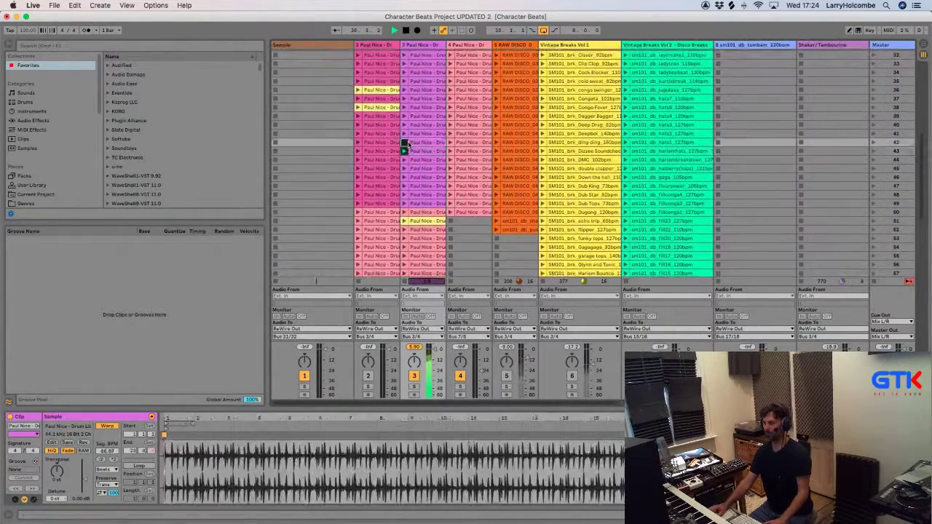
scroll(408, 141, up, 1)
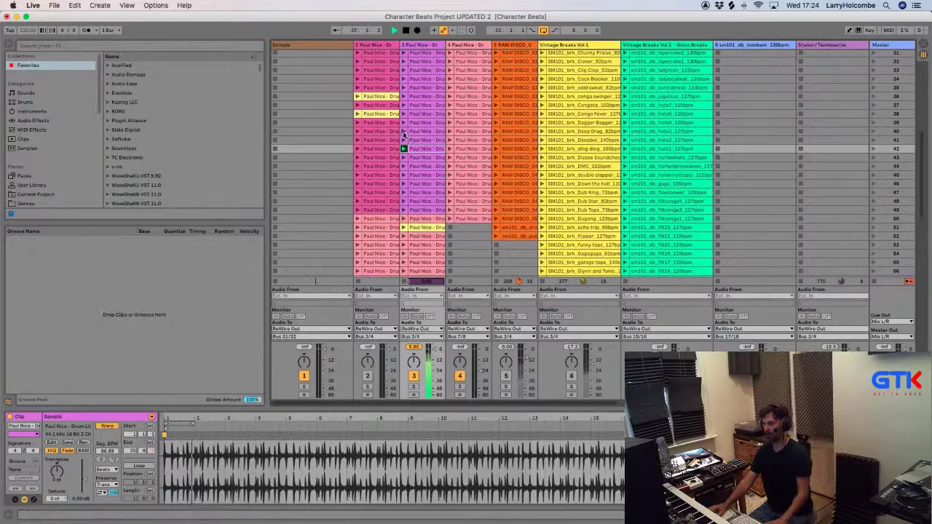
click(403, 140)
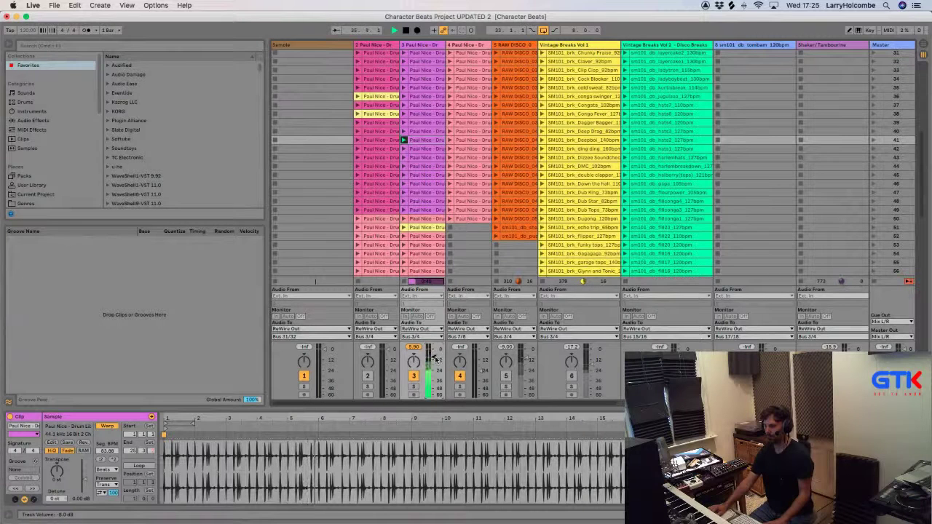
click(403, 122)
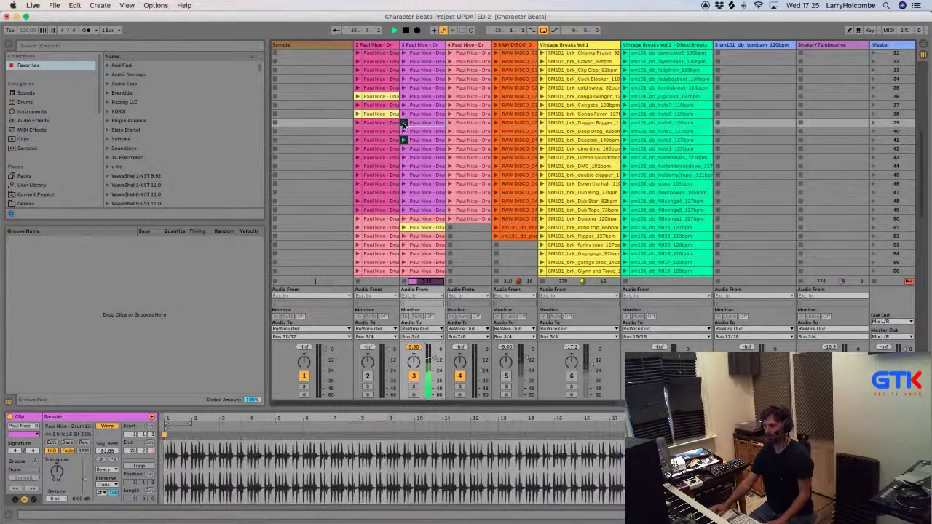
click(403, 129)
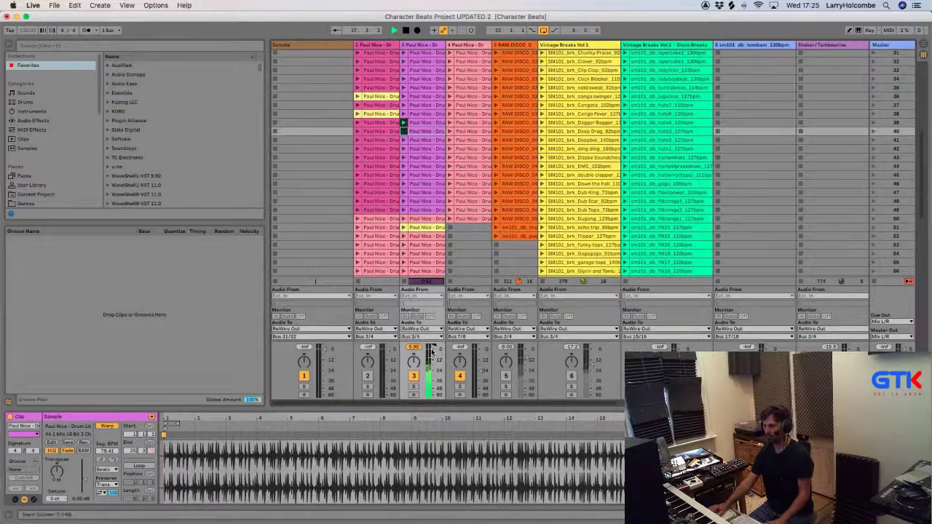
click(403, 114)
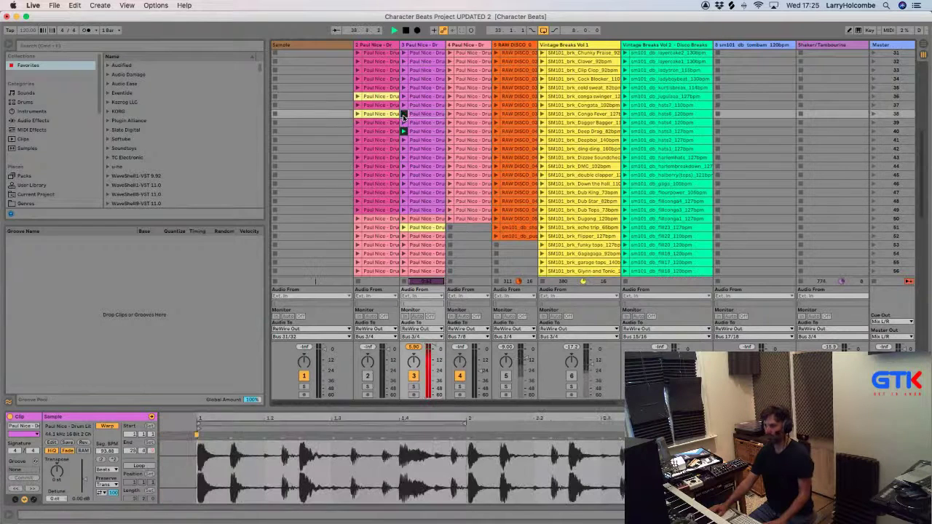
click(403, 122)
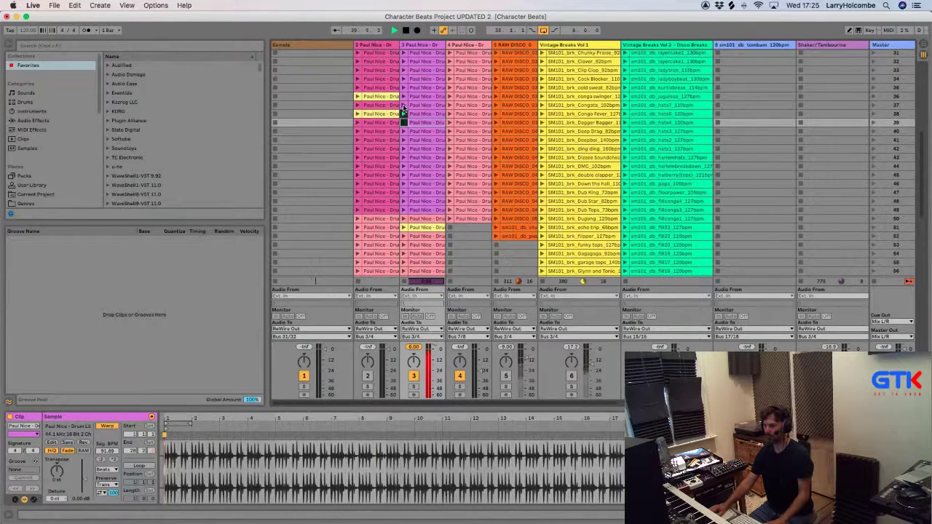
click(403, 107)
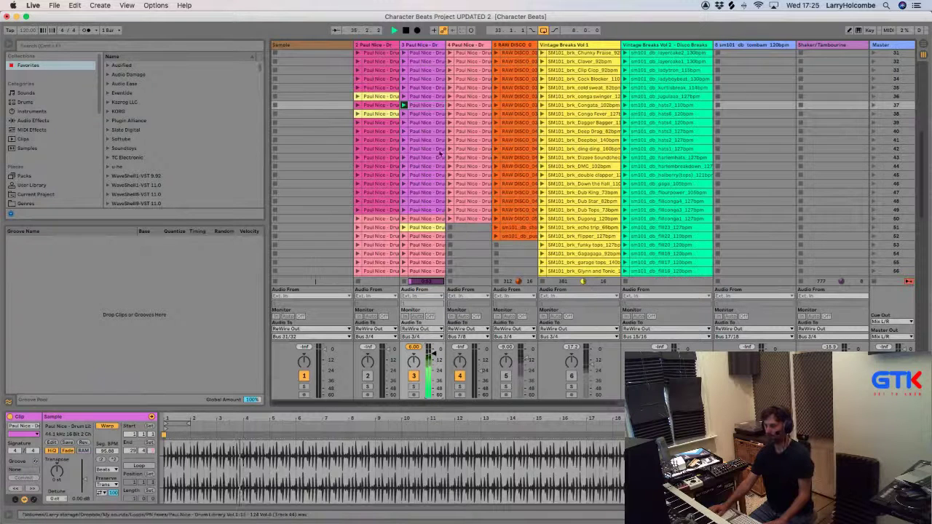
Audition the track 3 drum loops in scenes 35, 34 and 33.
click(405, 87)
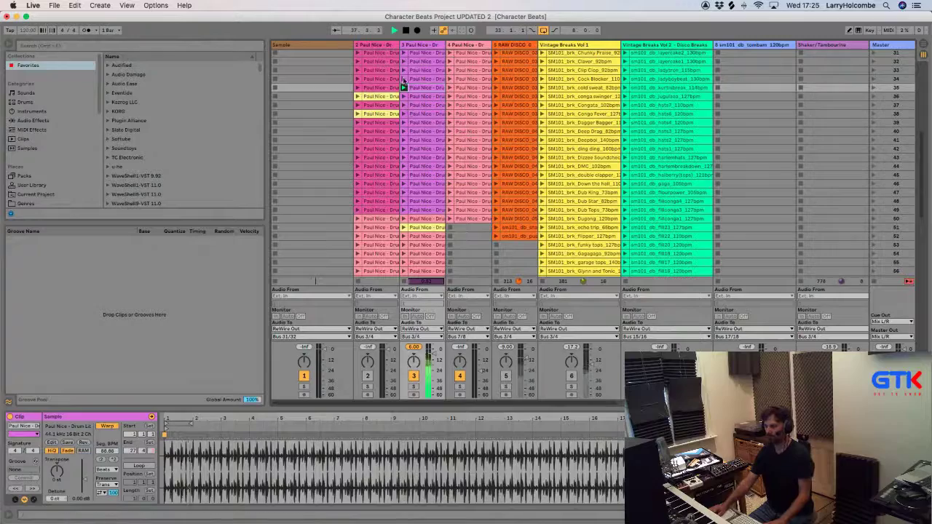
click(404, 78)
scroll(409, 96, up, 6)
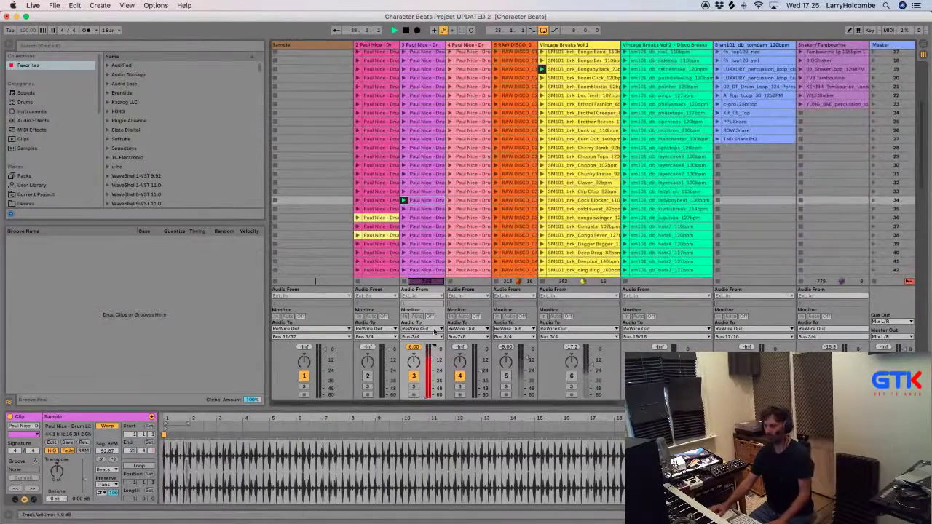
click(404, 193)
scroll(420, 211, up, 1)
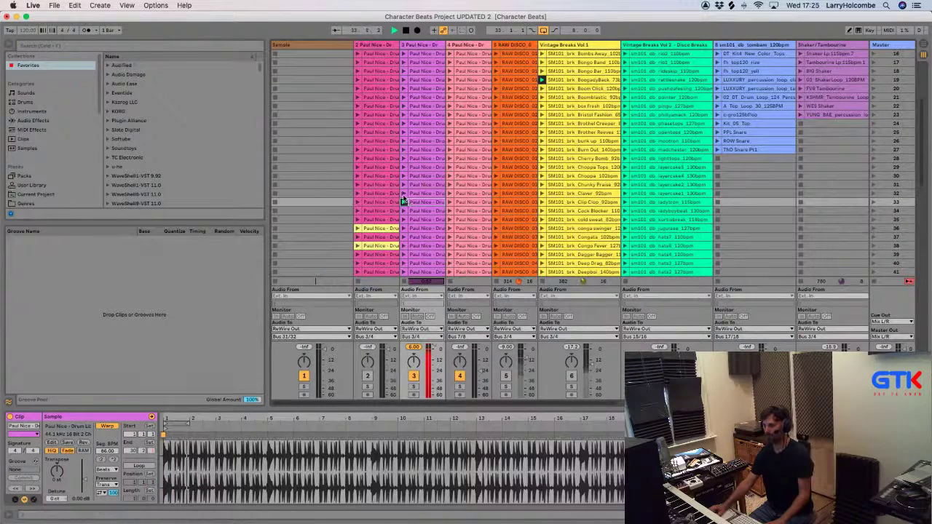
Launch the track 3 loop in scene 32, lower the track volume to about -11 dB and compare the mix with the track muted and unmuted.
click(402, 195)
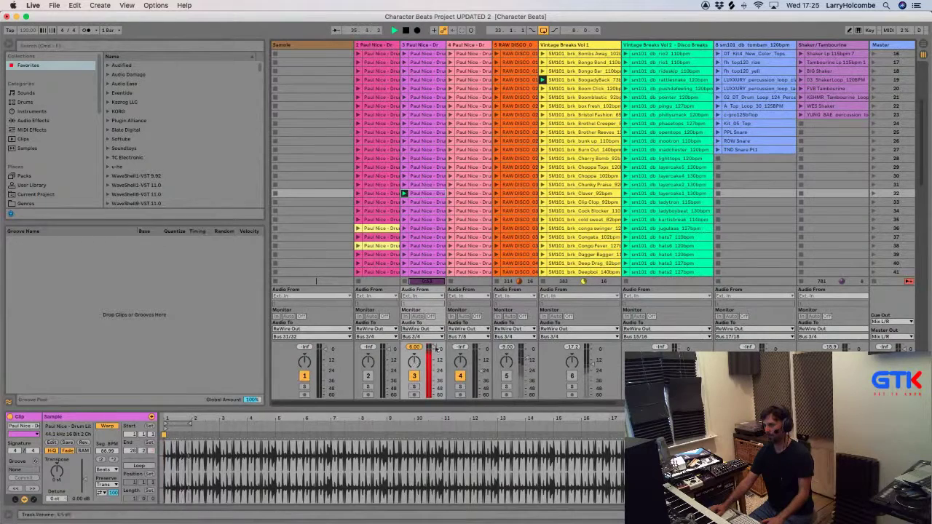
drag(435, 351, 435, 361)
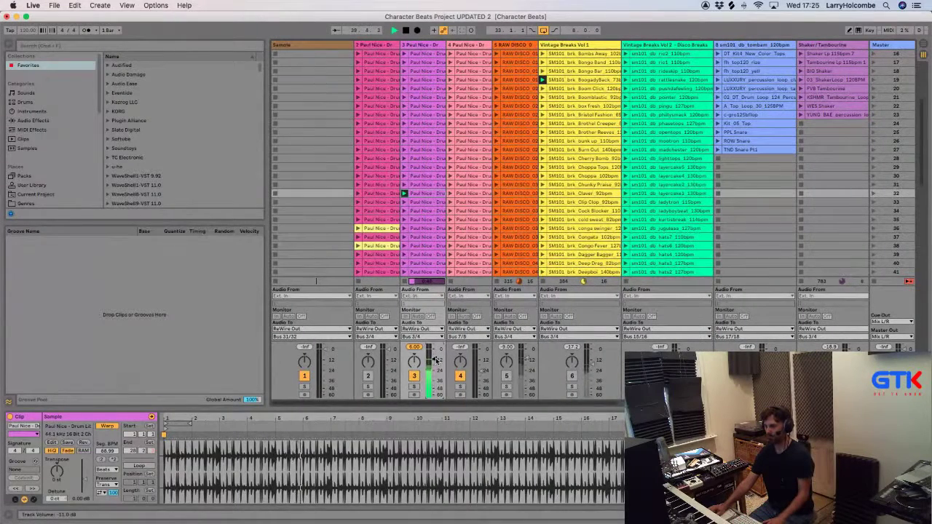
click(414, 377)
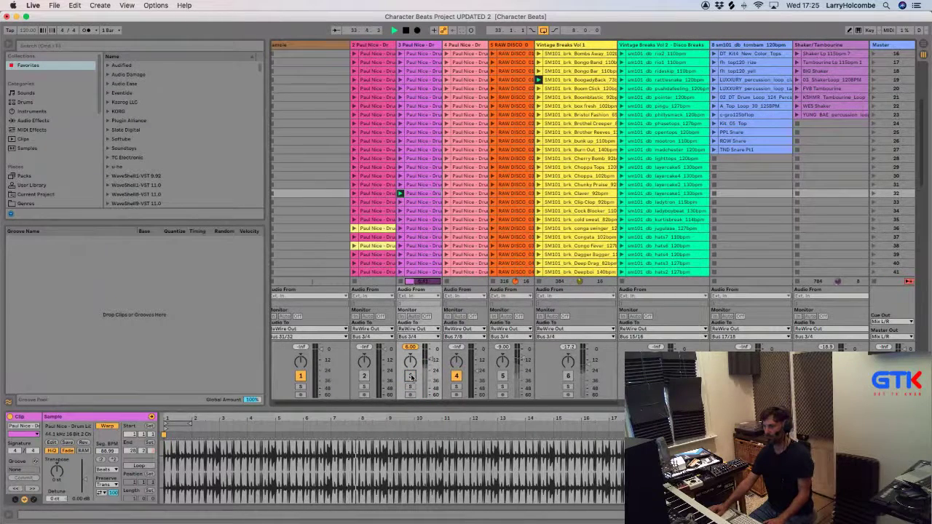
click(412, 377)
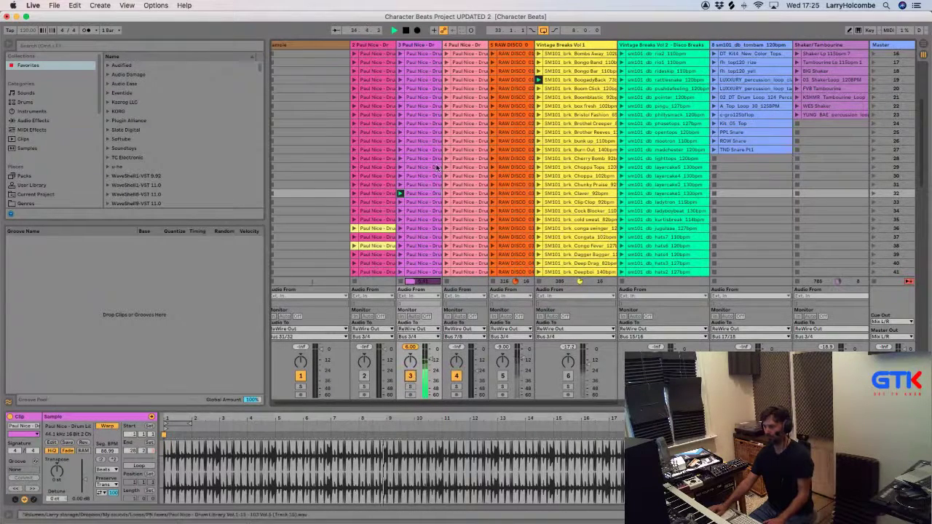
Change the color of the track 3 clip in scene 32 to yellow.
right_click(417, 194)
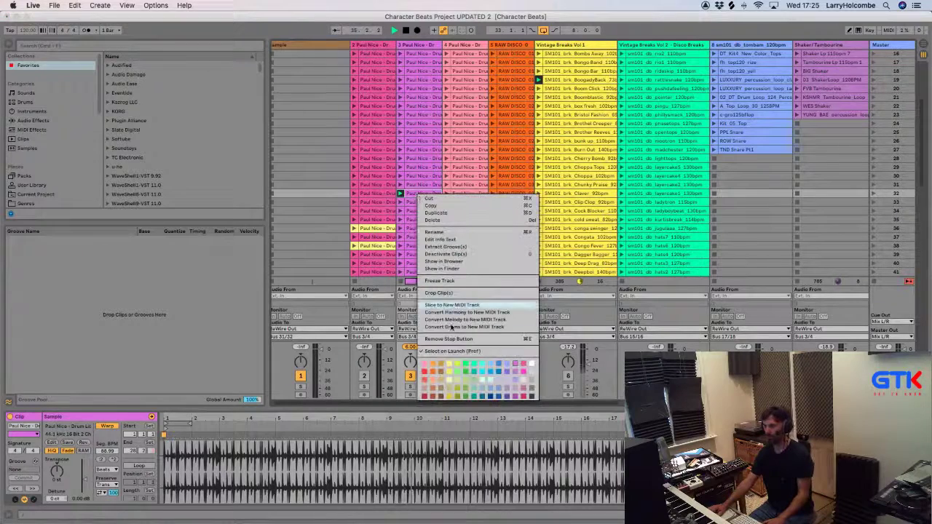
click(466, 364)
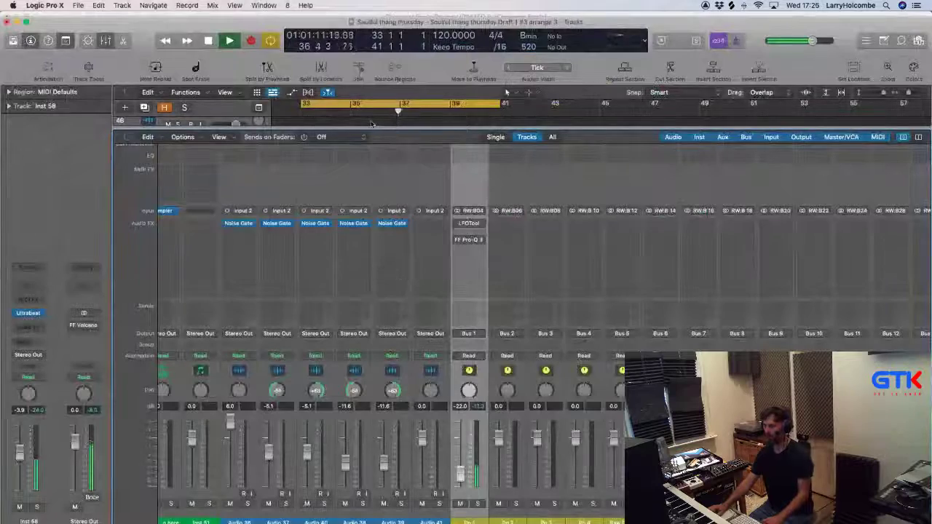
In Logic Pro X, zoom out to an overview of the arrangement and bring the Pn 1 channel into view in the mixer.
key(x)
key(z)
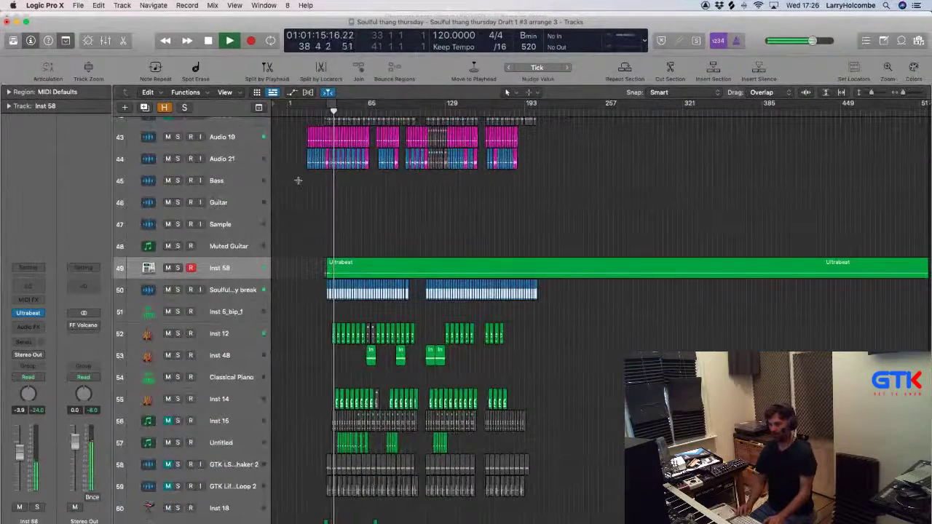
key(super+Up)
key(super+Up)
key(super+Up)
key(super+Up)
key(super+Up)
key(super+Up)
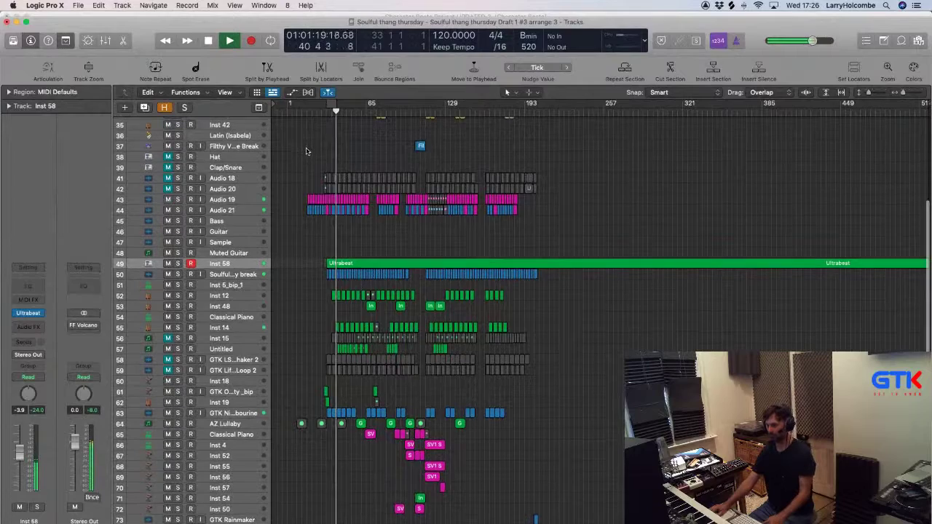
key(x)
scroll(340, 256, right, 15)
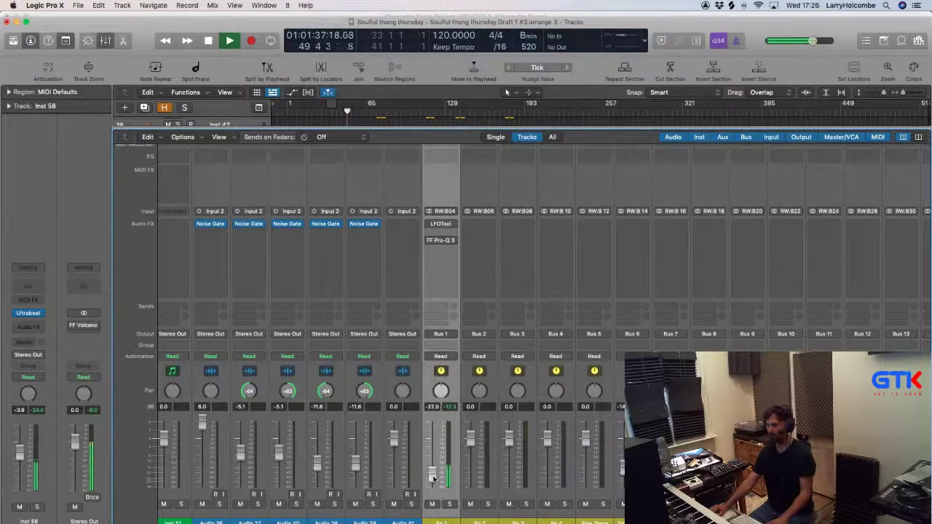
Switch to Ableton Live, enable looping for the track 3 clip in scene 32 and lower the track volume to about -14.5 dB.
key(super+Tab)
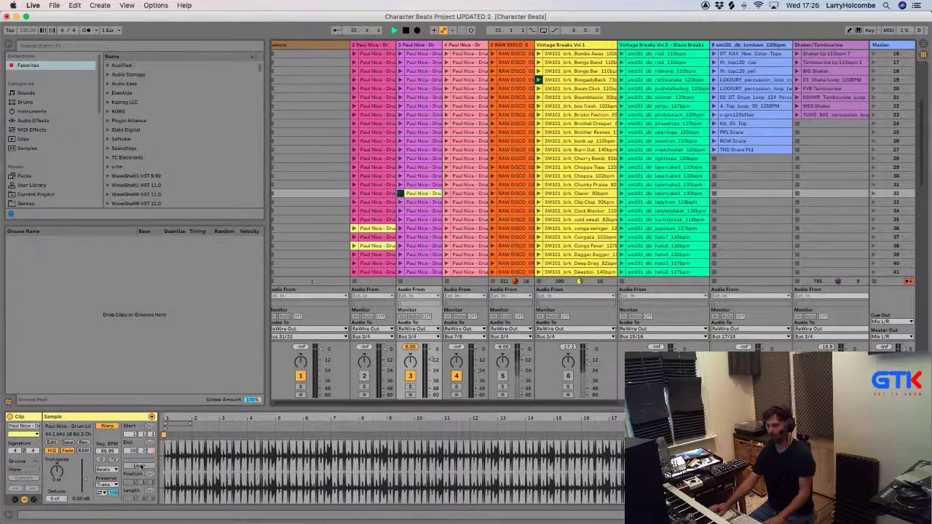
click(140, 466)
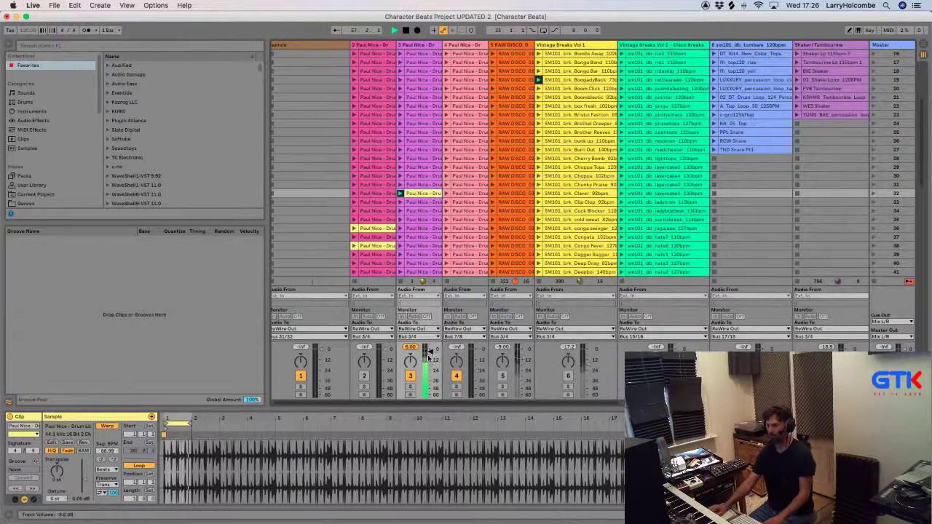
drag(428, 352, 429, 357)
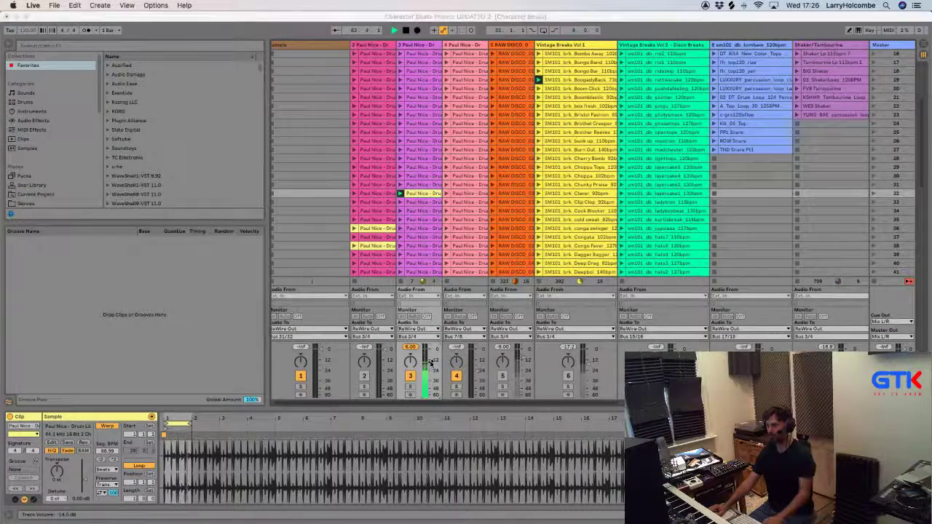
Switch to Logic Pro X, enlarge the timeline around the playhead and look through the mixer channels alongside the arrangement.
key(super+Tab)
key(x)
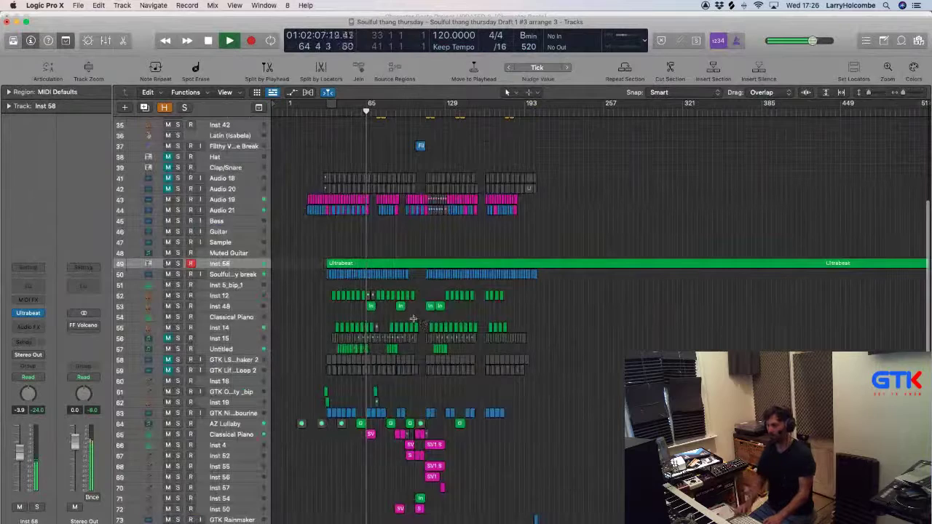
key(super+Right)
key(super+Right)
key(super+Right)
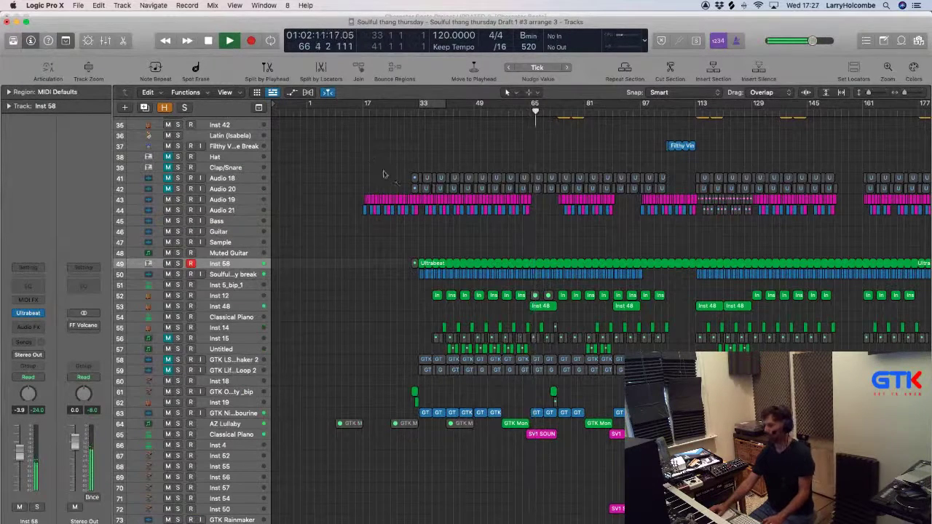
key(x)
scroll(532, 340, right, 5)
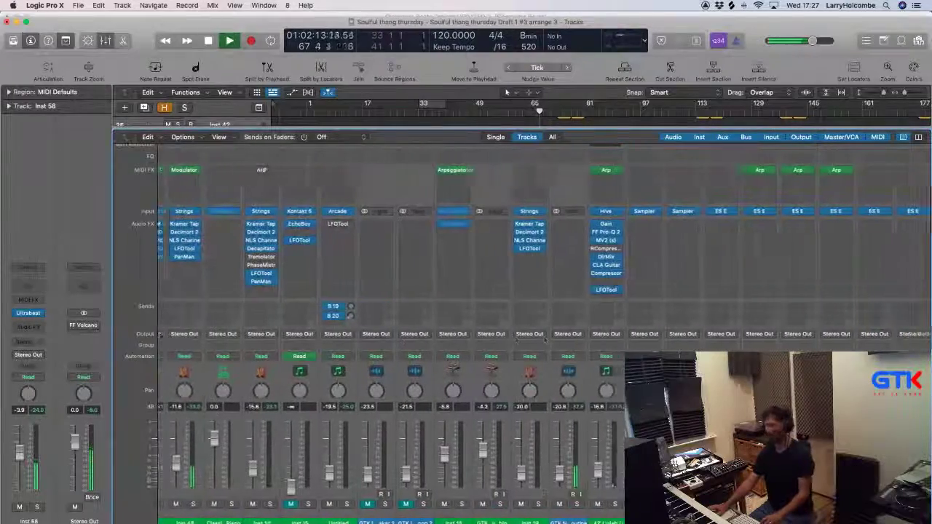
scroll(512, 340, right, 10)
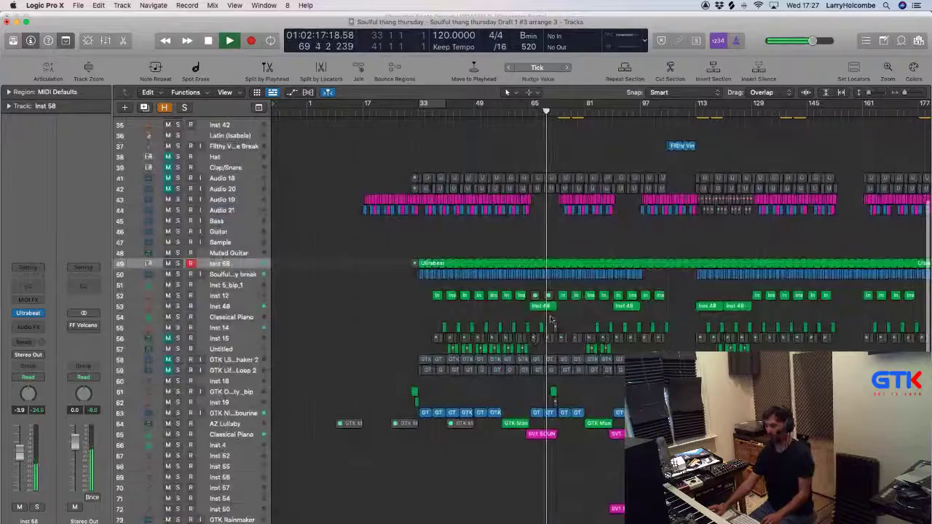
key(x)
Switch to Ableton Live, activate track 2, raise its volume and launch its yellow drum loop in scene 36.
key(super+Tab)
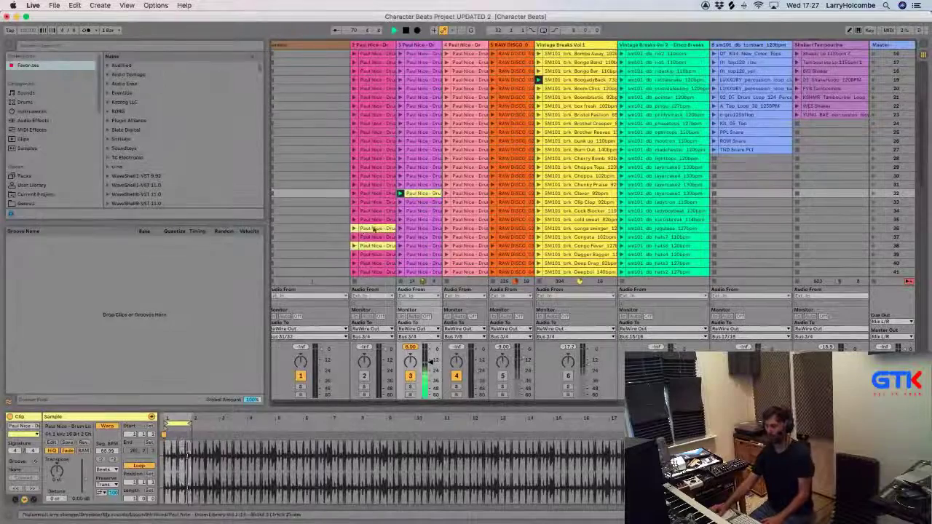
click(365, 375)
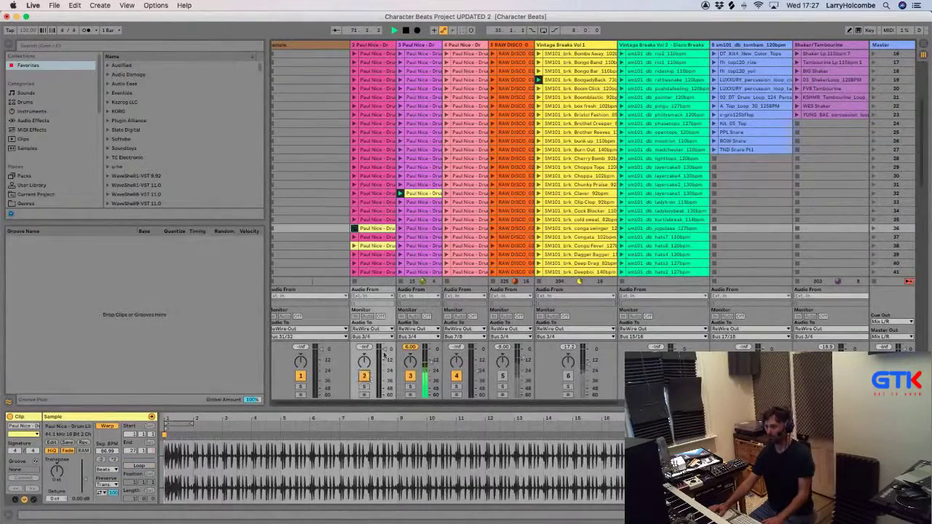
click(384, 350)
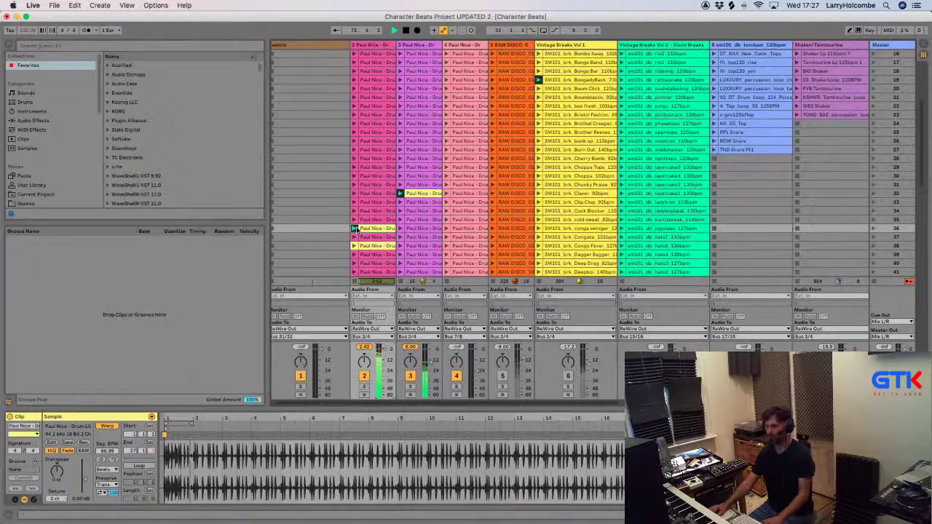
Deactivate track 2, compare the mix with track 3 off and on, and set track 3's volume to about -8 dB.
click(366, 375)
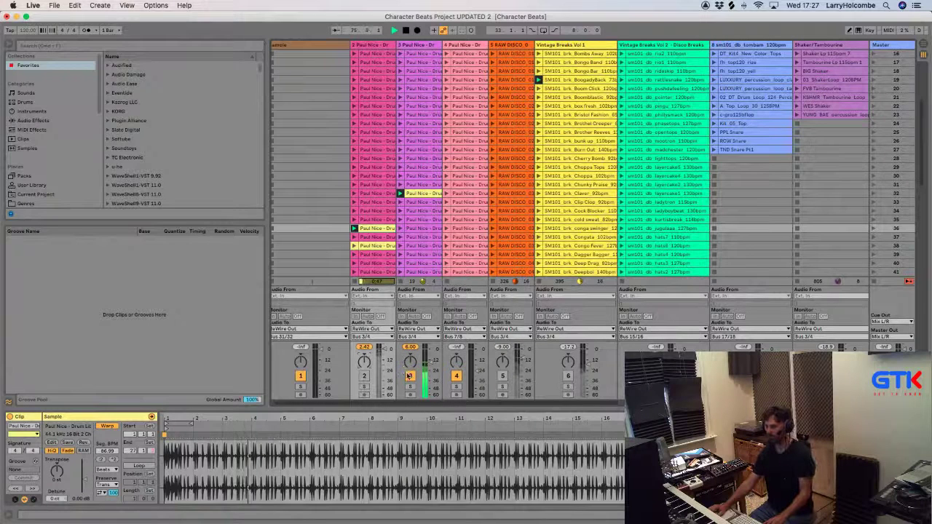
click(410, 376)
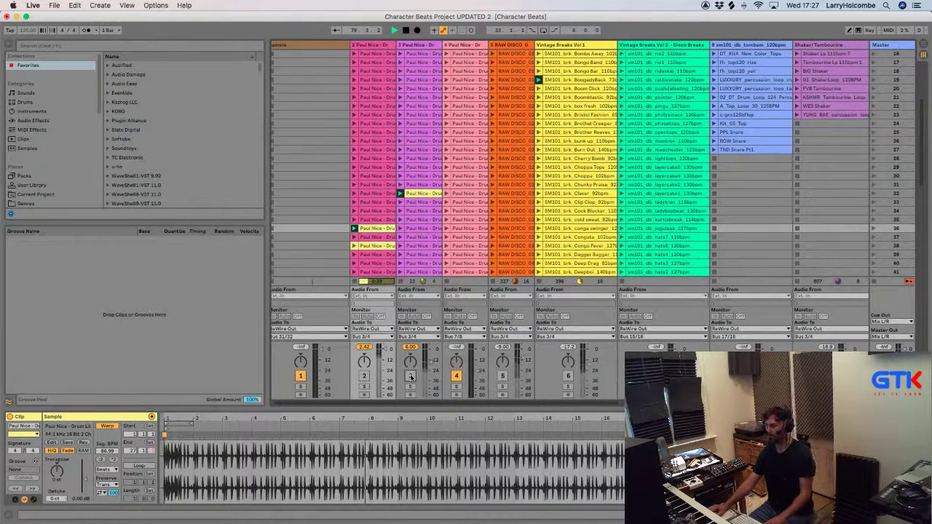
click(411, 376)
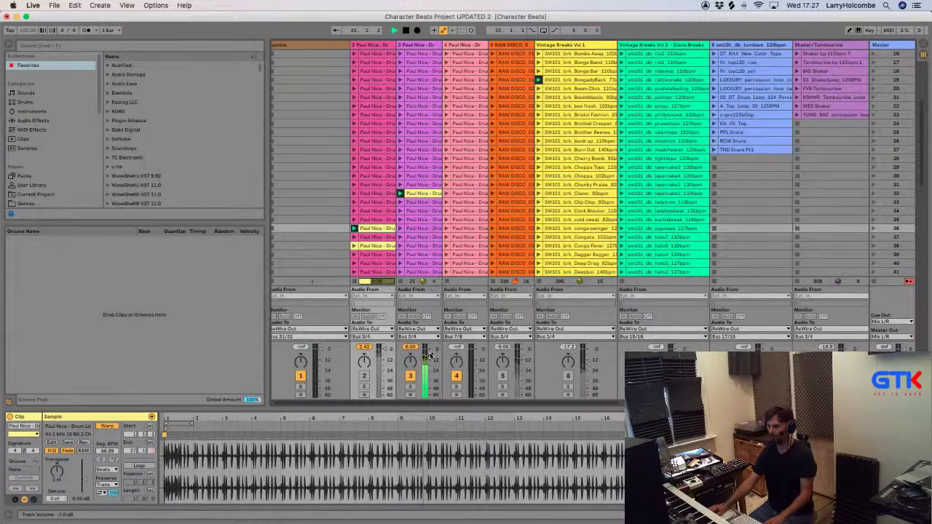
drag(428, 355, 431, 359)
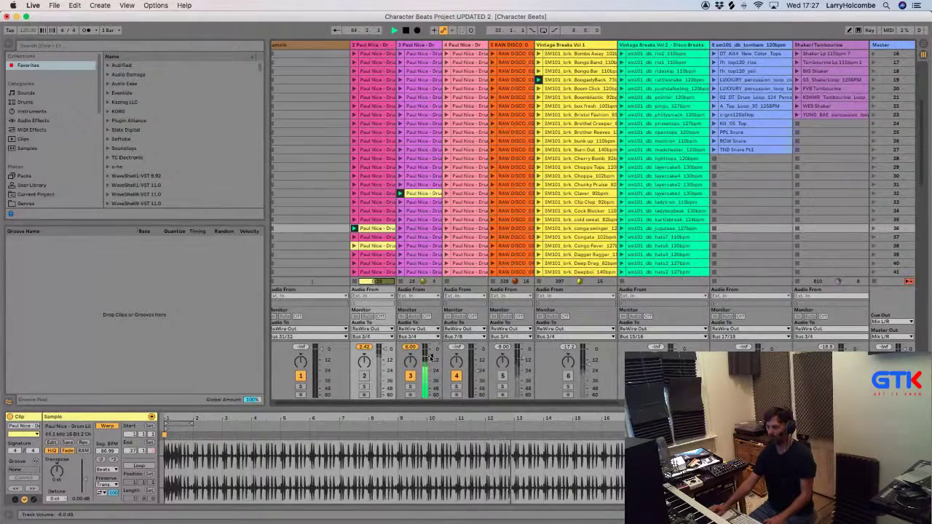
Switch to Logic Pro X, enable the cycle over bars 33 to 41, solo the ReWire drum channel and audition it.
key(super+Tab)
key(x)
key(space)
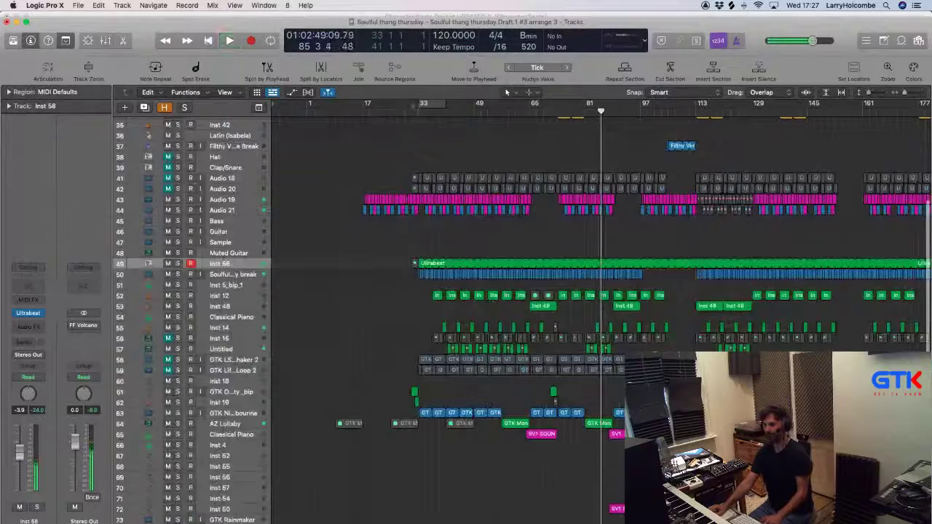
key(c)
key(x)
scroll(510, 437, right, 15)
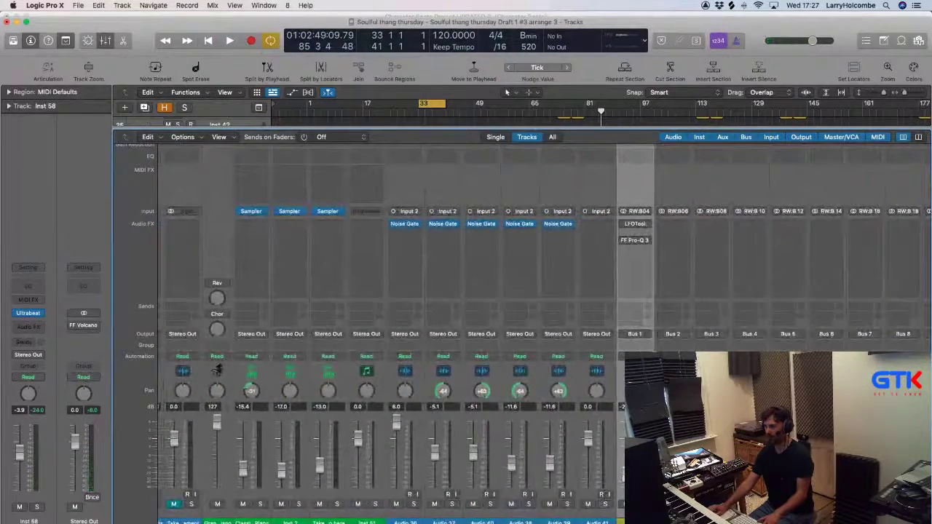
key(space)
key(x)
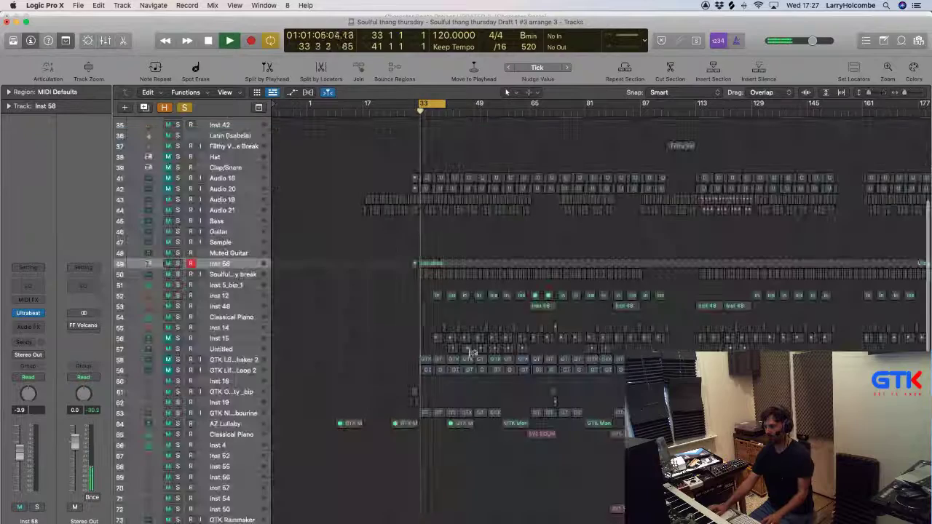
scroll(350, 182, down, 10)
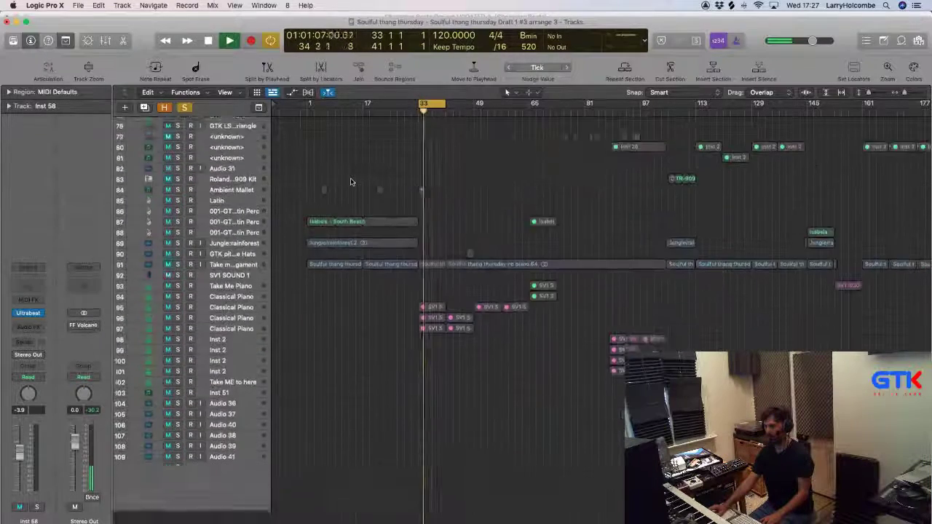
key(space)
Bounce the soloed cycle section offline as a 24-bit PCM Wave file, without MP3, named Extra Loop 1 in the Bounces folder.
key(super+b)
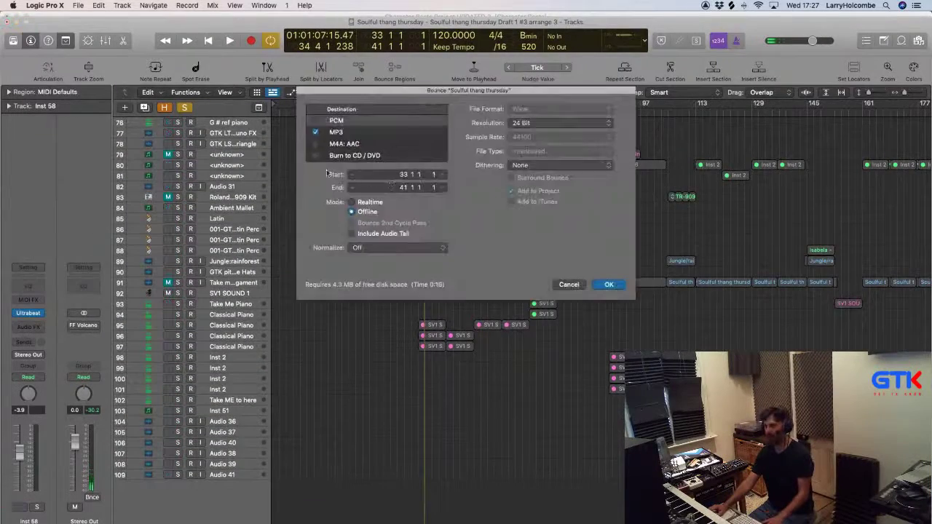
click(325, 124)
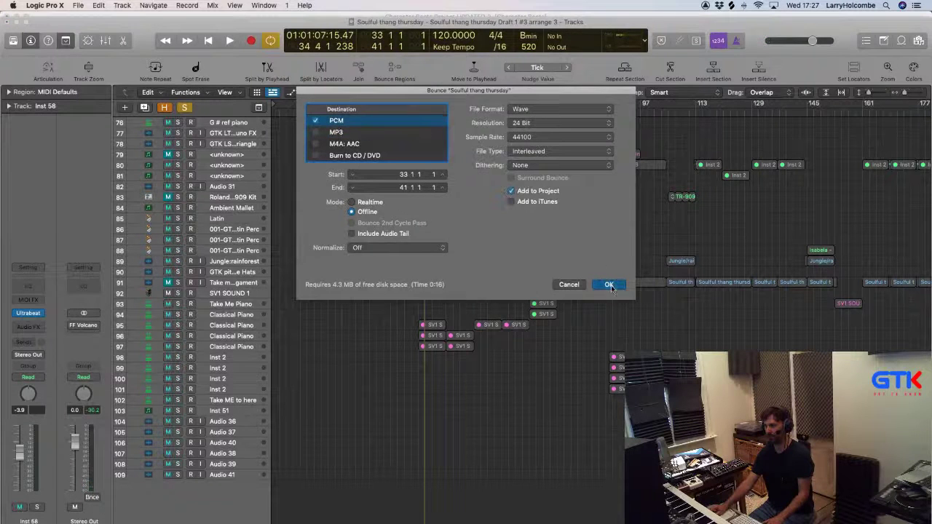
click(609, 284)
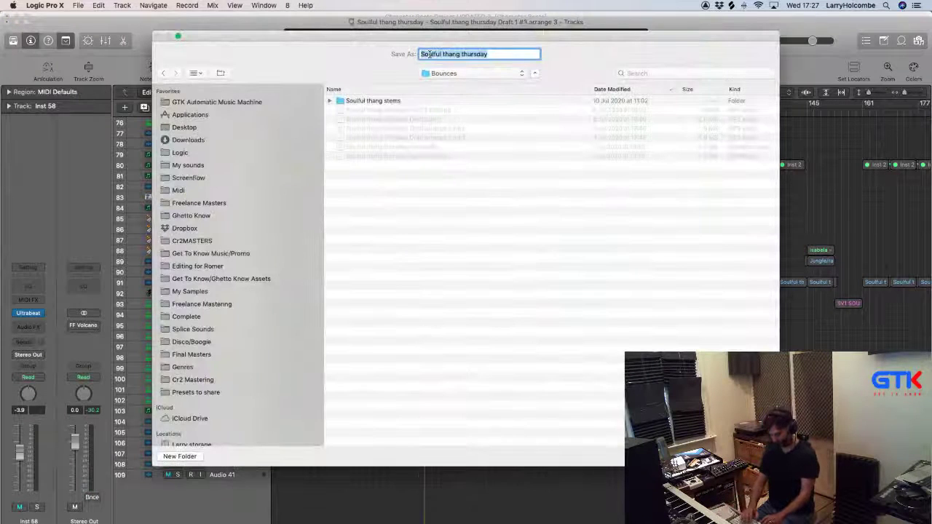
text(Extra Loop 1)
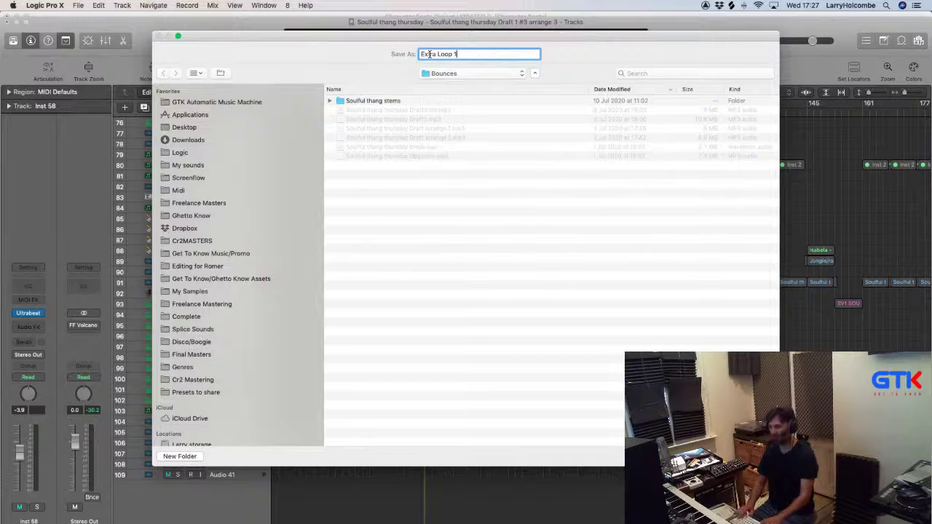
key(Return)
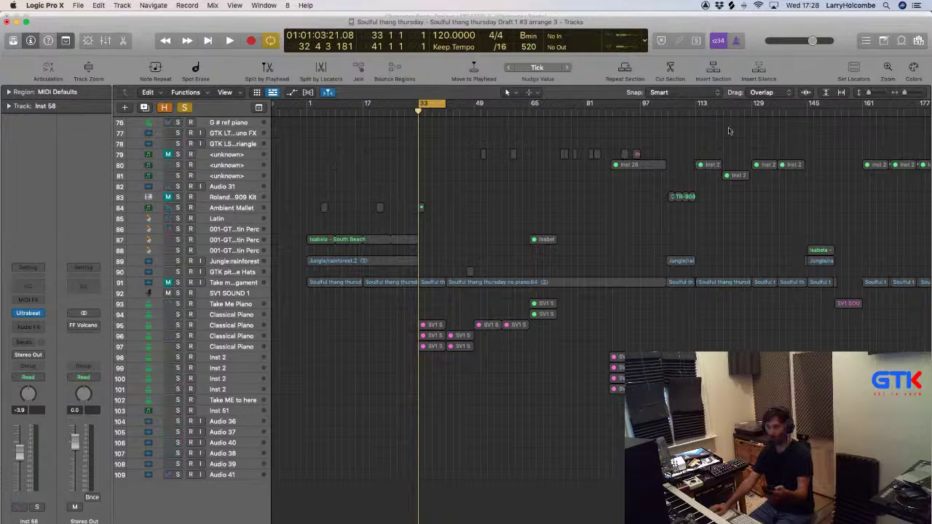
Hide all regions in the project audio browser and place the Extra Loop 1 bounce on a new audio track at bar 33.
click(919, 41)
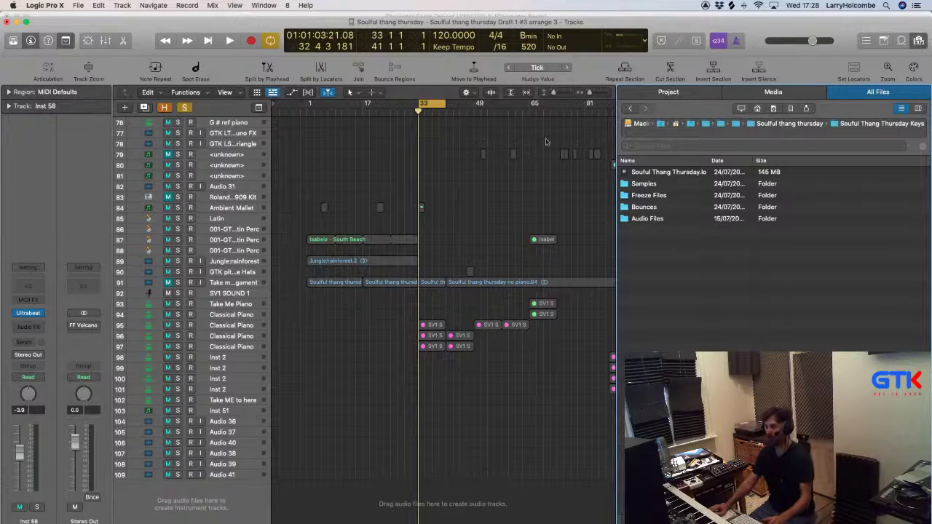
click(682, 94)
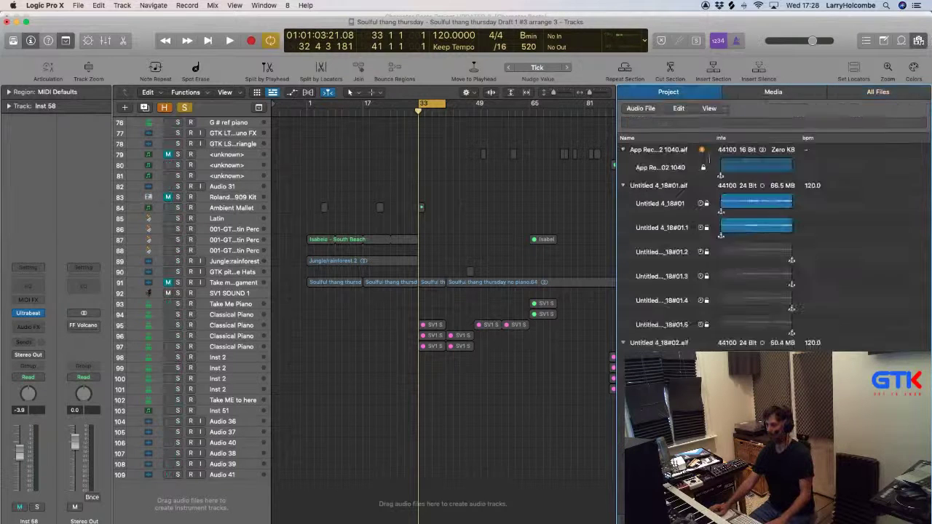
scroll(728, 240, down, 10)
click(710, 108)
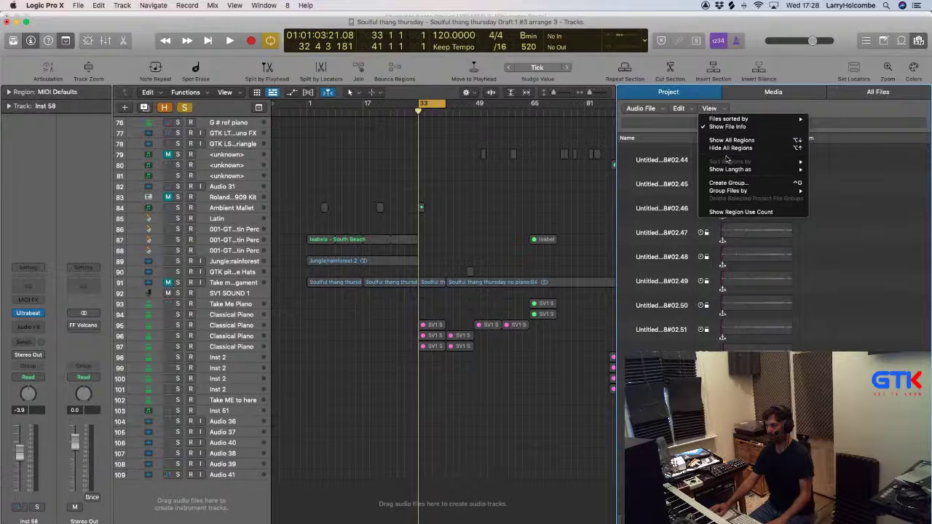
click(730, 147)
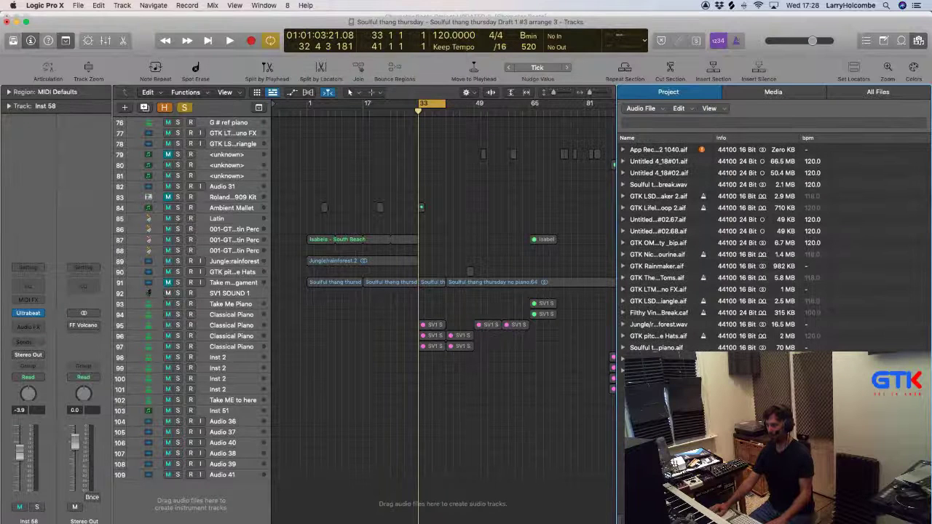
drag(659, 370, 420, 504)
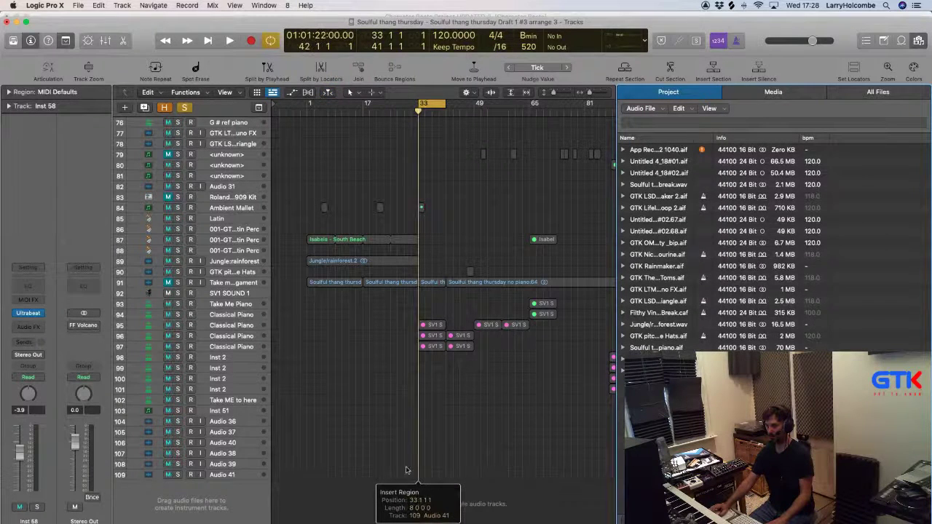
drag(406, 470, 412, 472)
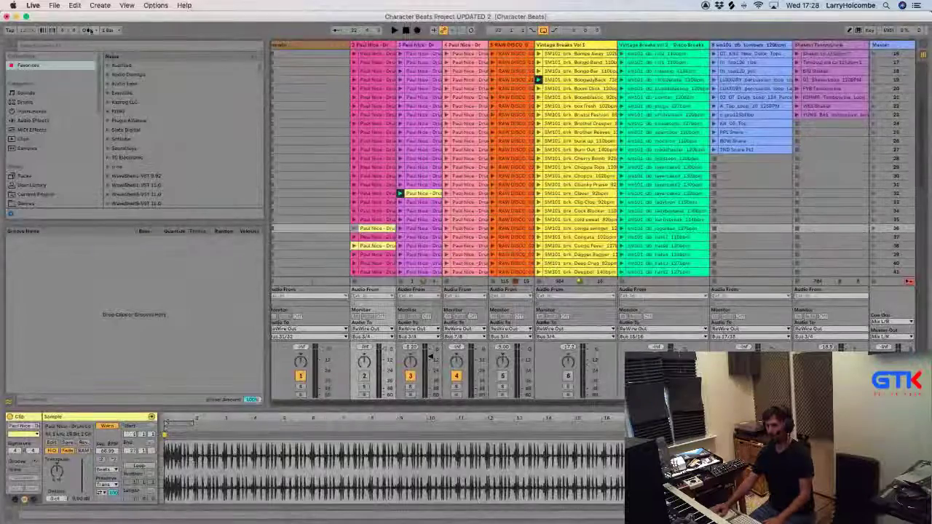
In Ableton Live, save the set as "Soulful thang thursday extra drums" in the Soulful thang thursday project folder.
click(55, 6)
click(86, 100)
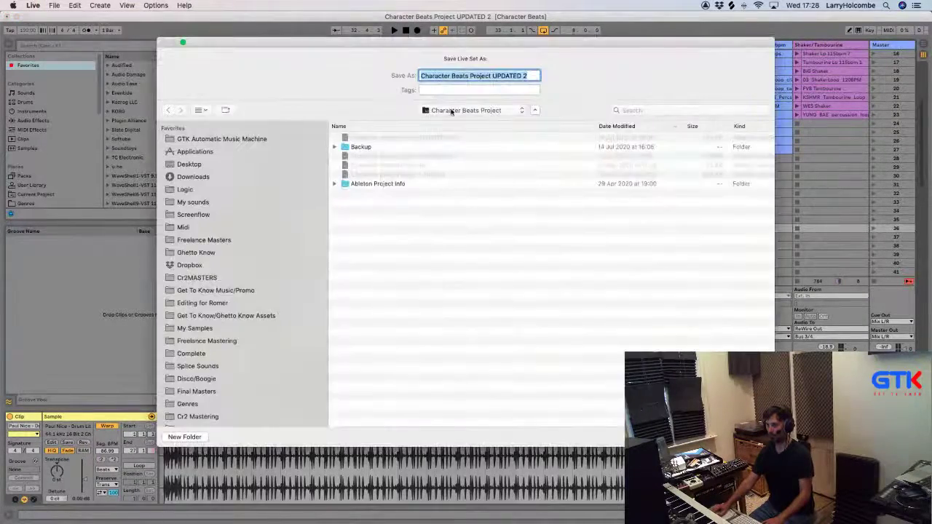
click(453, 110)
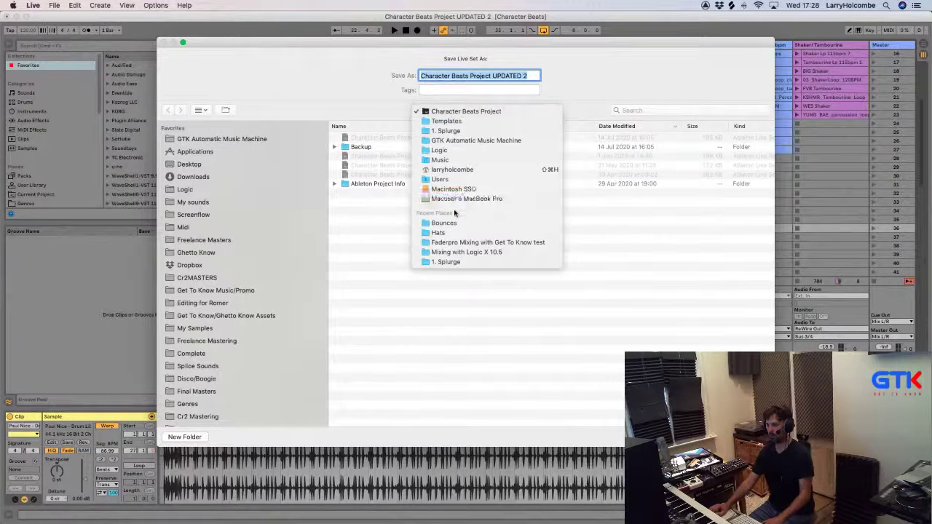
click(242, 138)
click(228, 139)
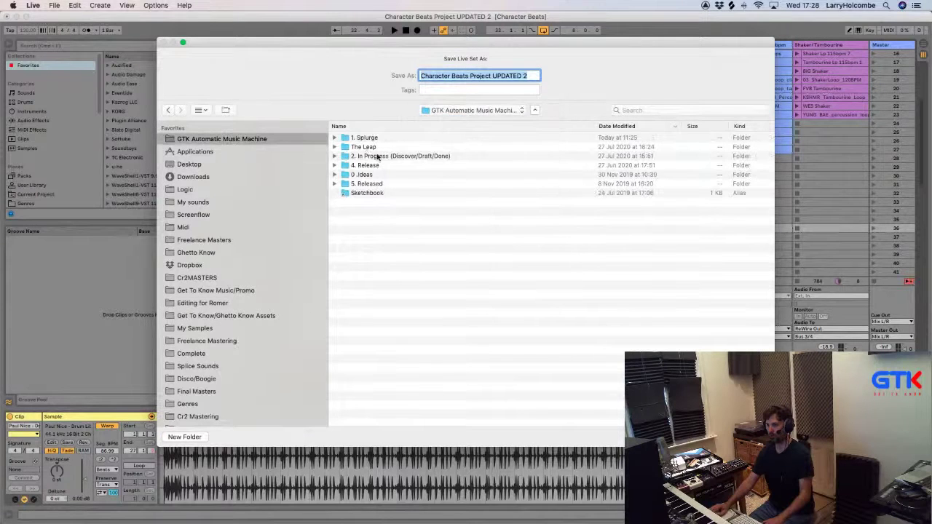
double_click(378, 157)
double_click(388, 147)
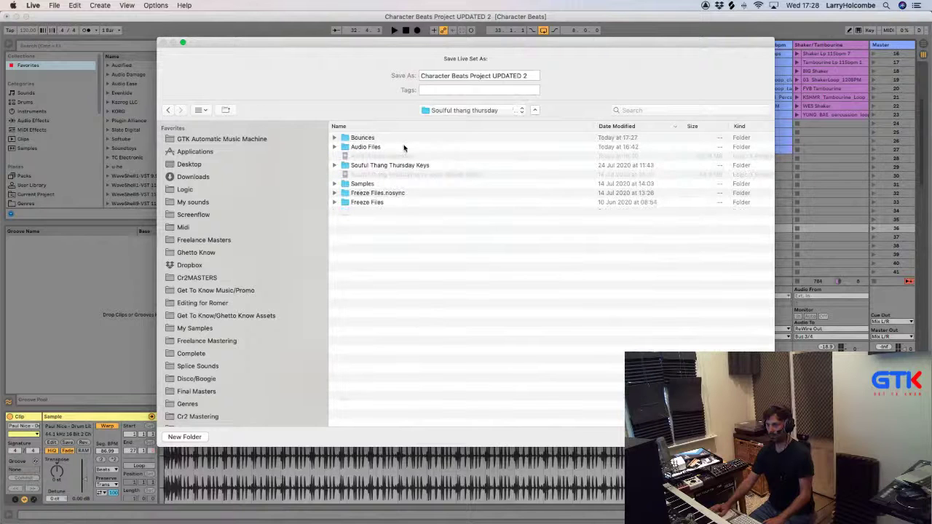
click(400, 154)
click(495, 77)
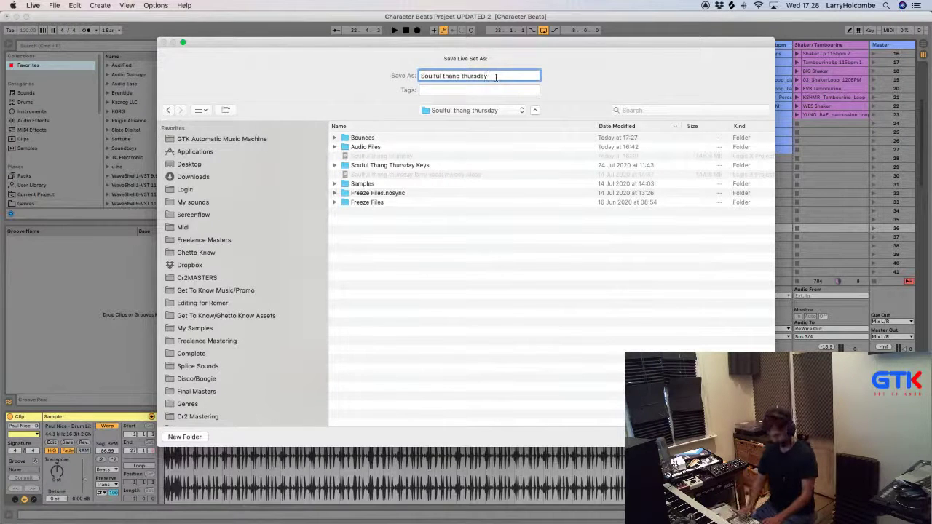
text(extra drums)
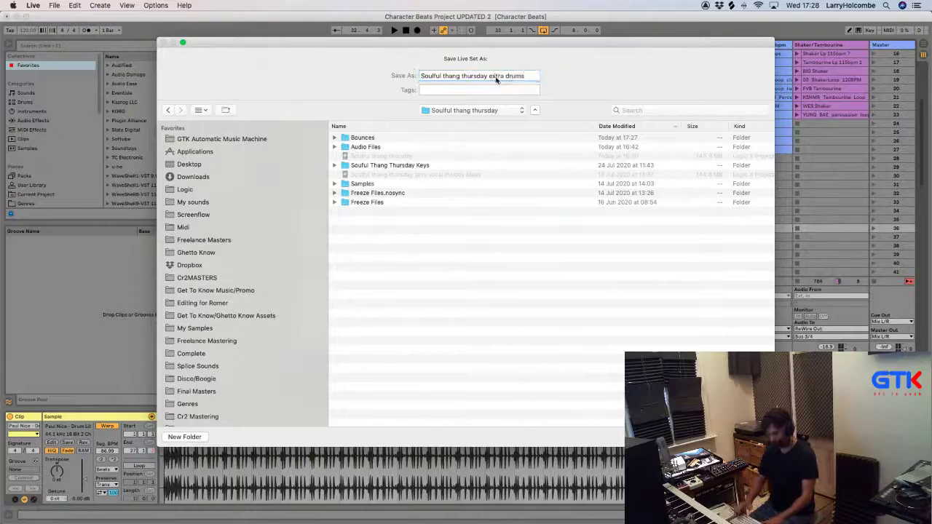
key(Return)
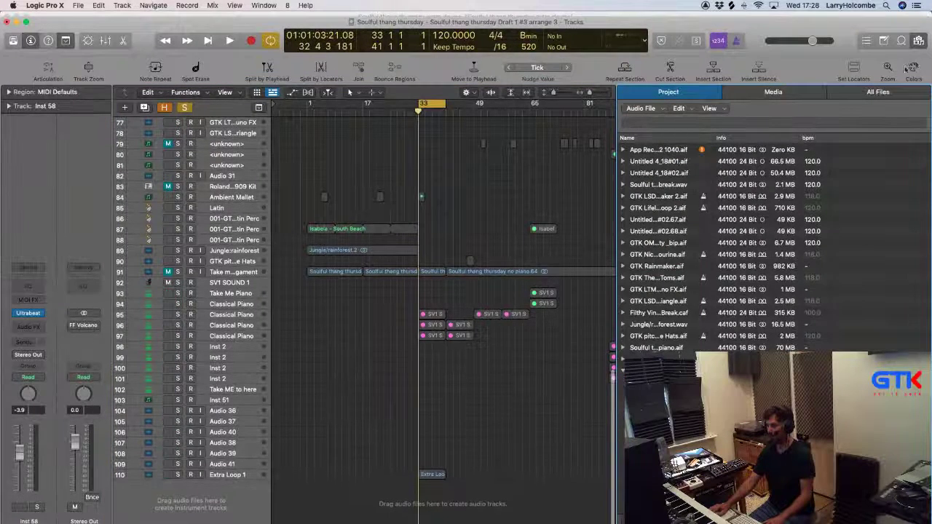
In Logic Pro X, close the browser, fit the tracks around the Extra Loop 1 region at minimal height, and turn off solo.
key(f)
key(z)
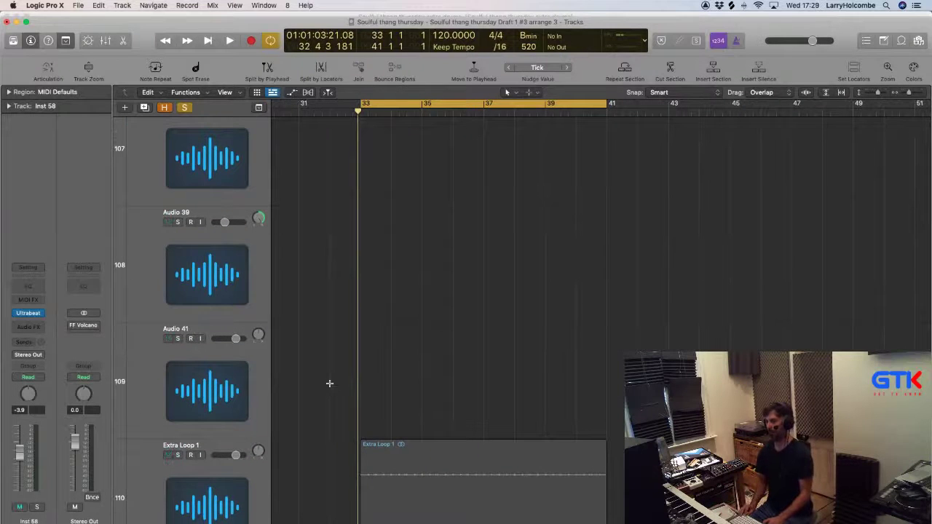
key(super+Up)
key(super+Up)
key(super+Up)
key(super+Up)
key(super+Up)
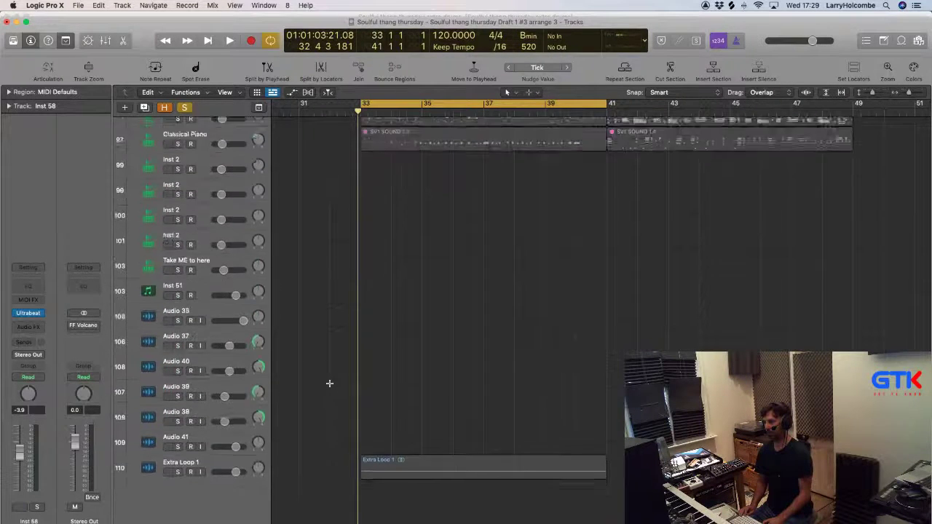
key(super+Up)
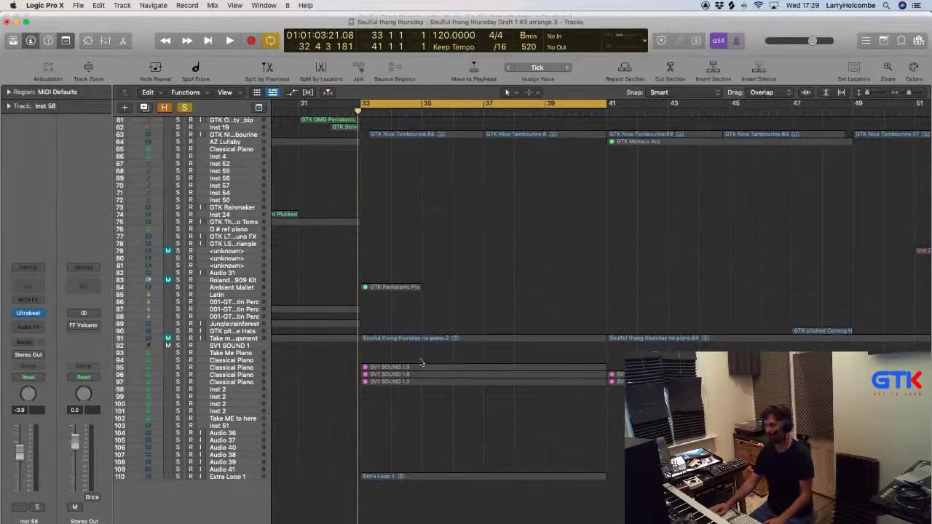
key(super+Up)
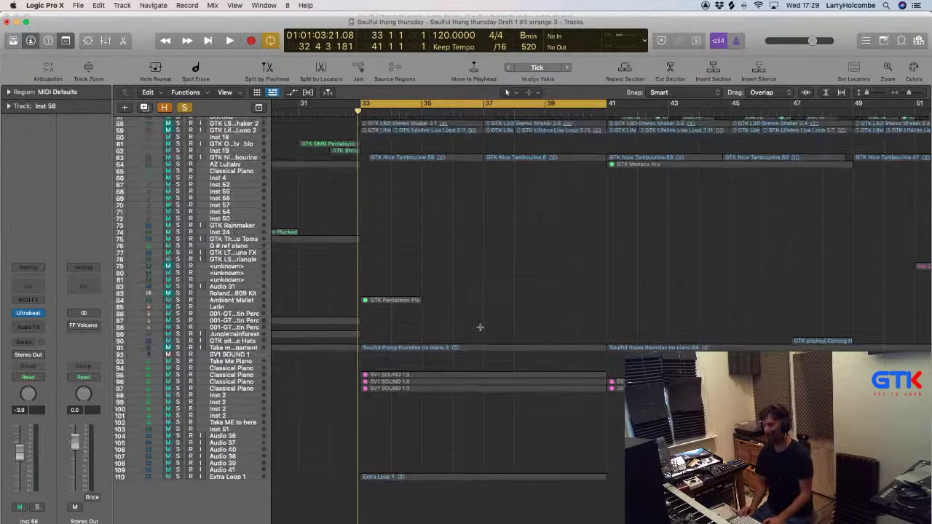
key(Up)
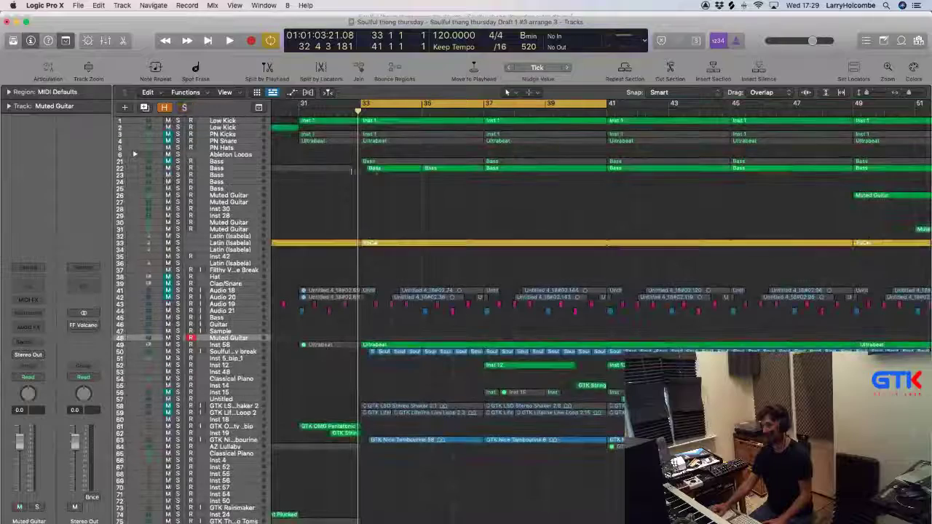
scroll(433, 305, down, 10)
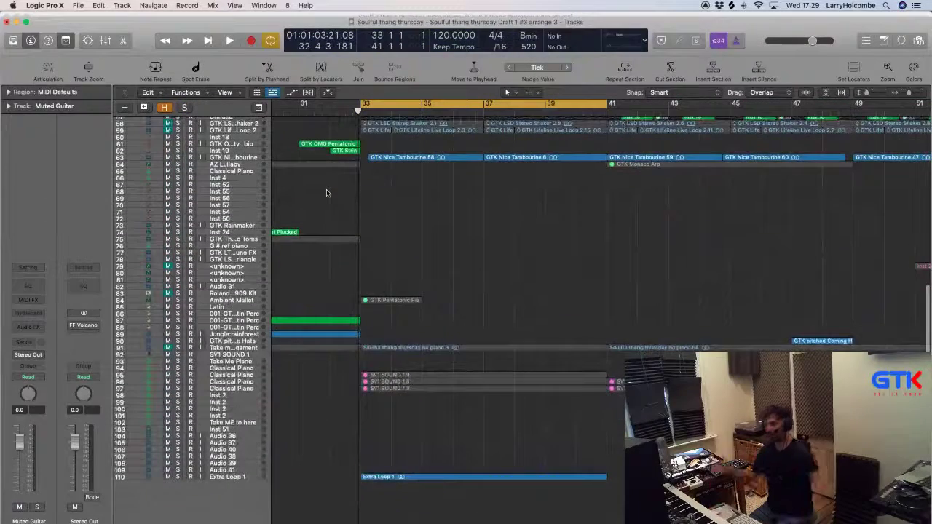